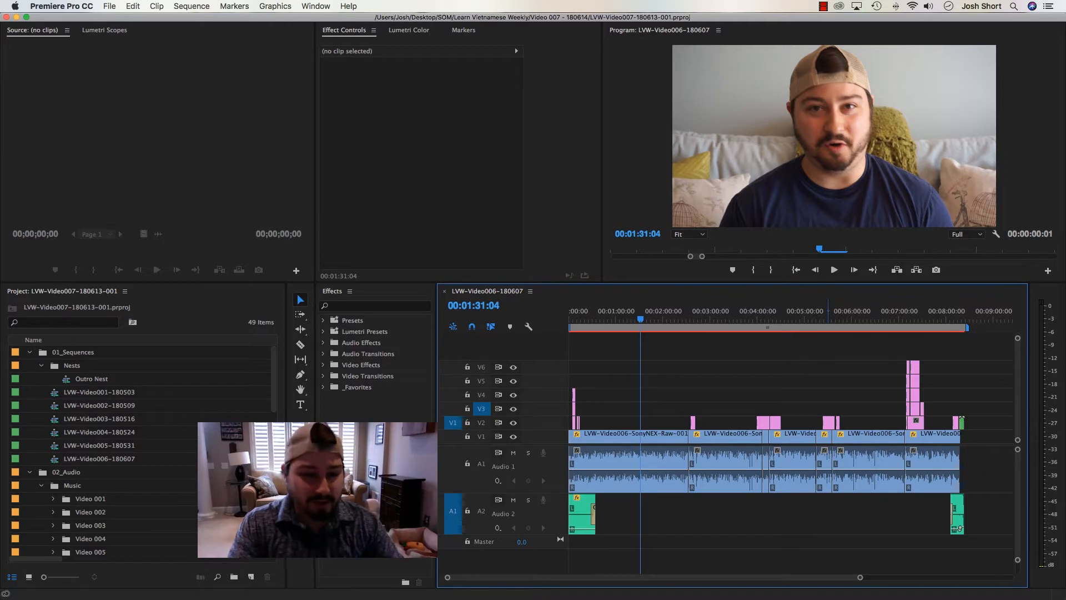
Duplicate the LVW-Video006-180607 sequence and rename the copy LVW-Video007-180614
left_click(88, 458)
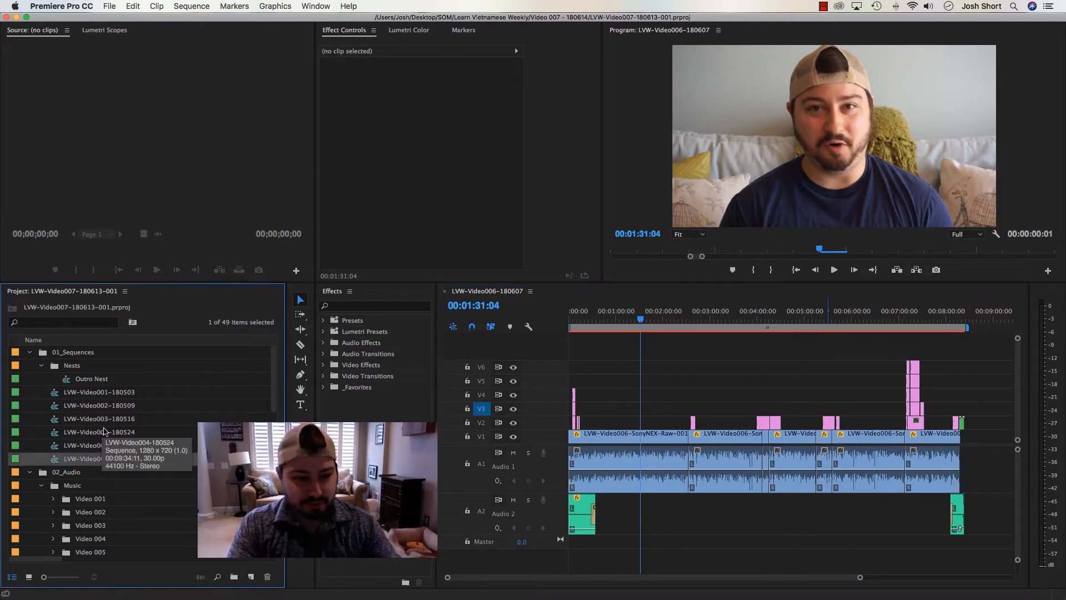
key("super+shift+slash")
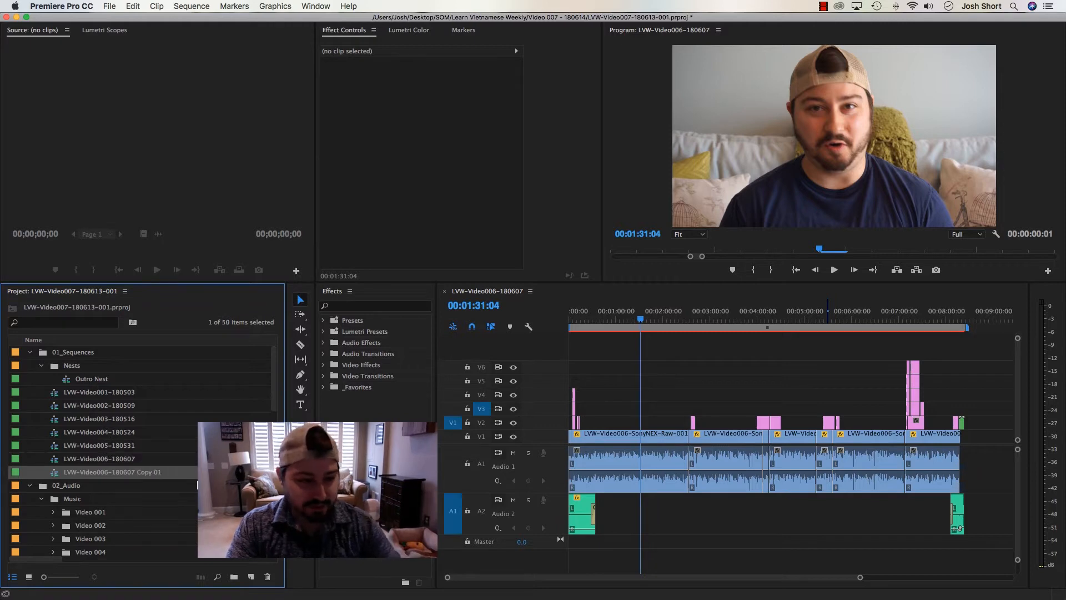
left_click(140, 472)
left_click(136, 476)
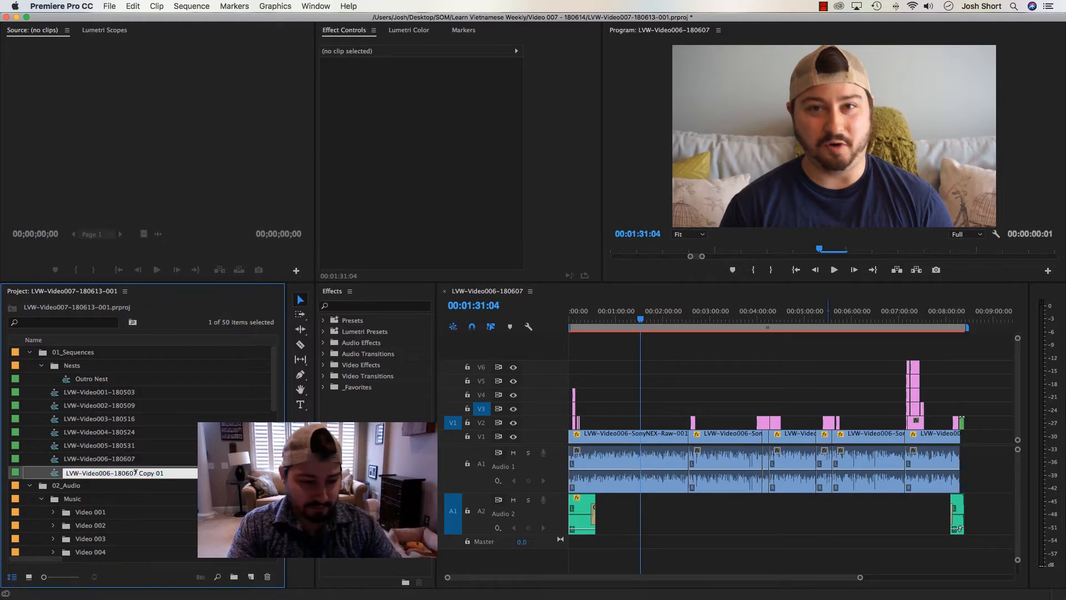
key("Delete")
key("Delete")
key("Delete")
key("Delete")
key("Delete")
key("Delete")
key("Delete")
key("Delete")
key("BackSpace")
key("BackSpace")
type("14")
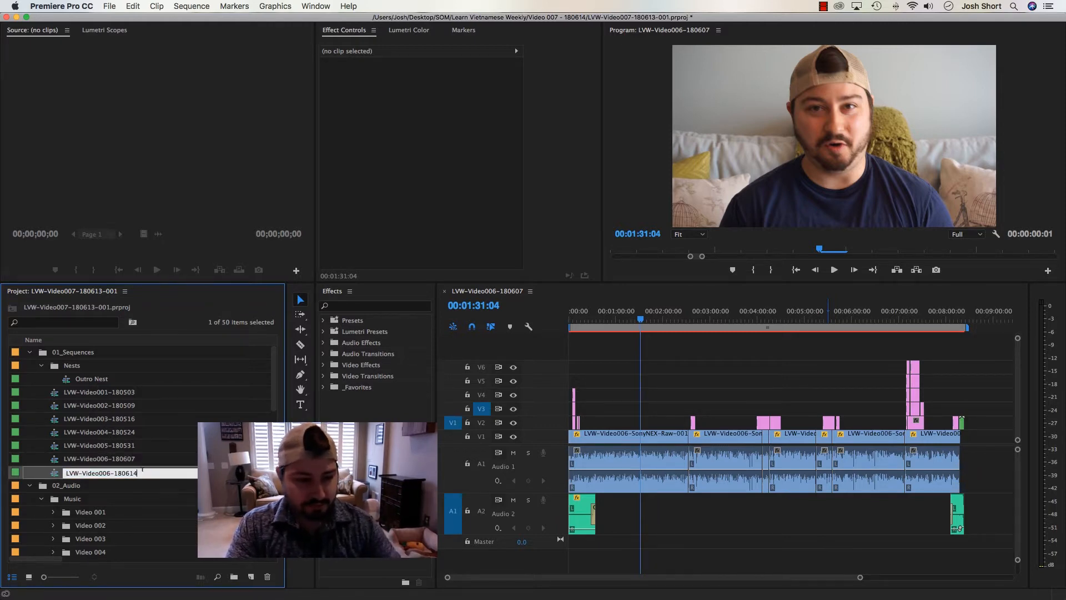
left_click(107, 473)
key("BackSpace")
type("7")
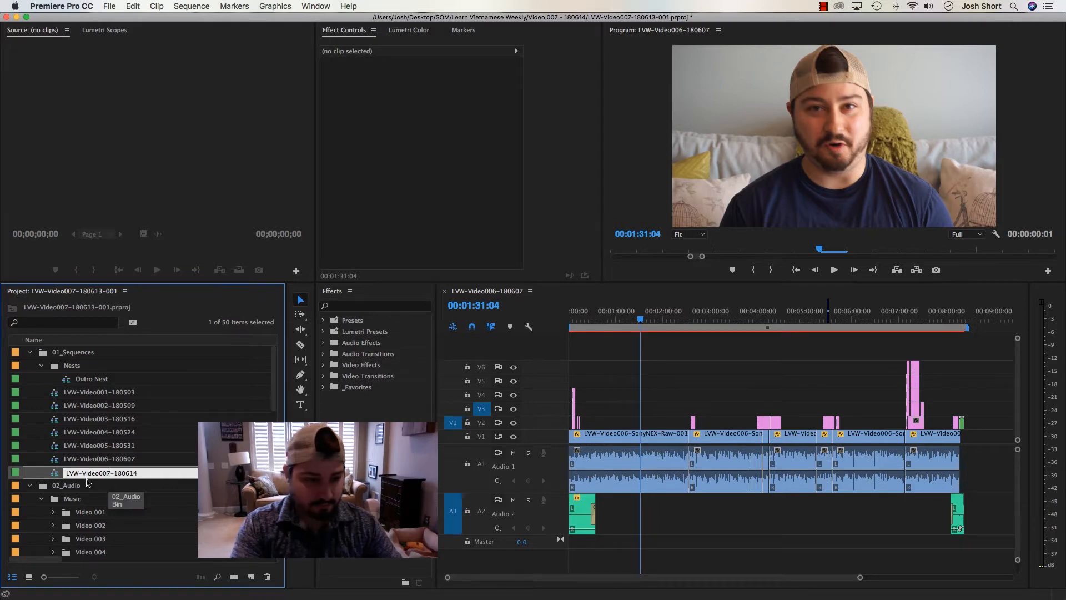
key("Return")
Open the LVW-Video007-180614 sequence in the timeline and close the LVW-Video006-180607 sequence
double_click(57, 475)
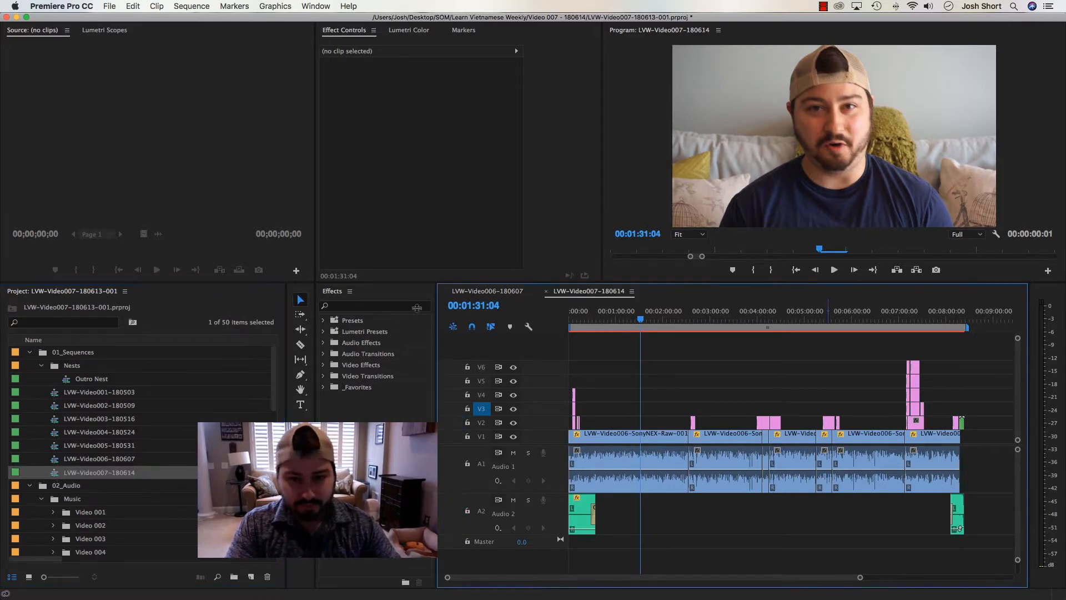
left_click(444, 291)
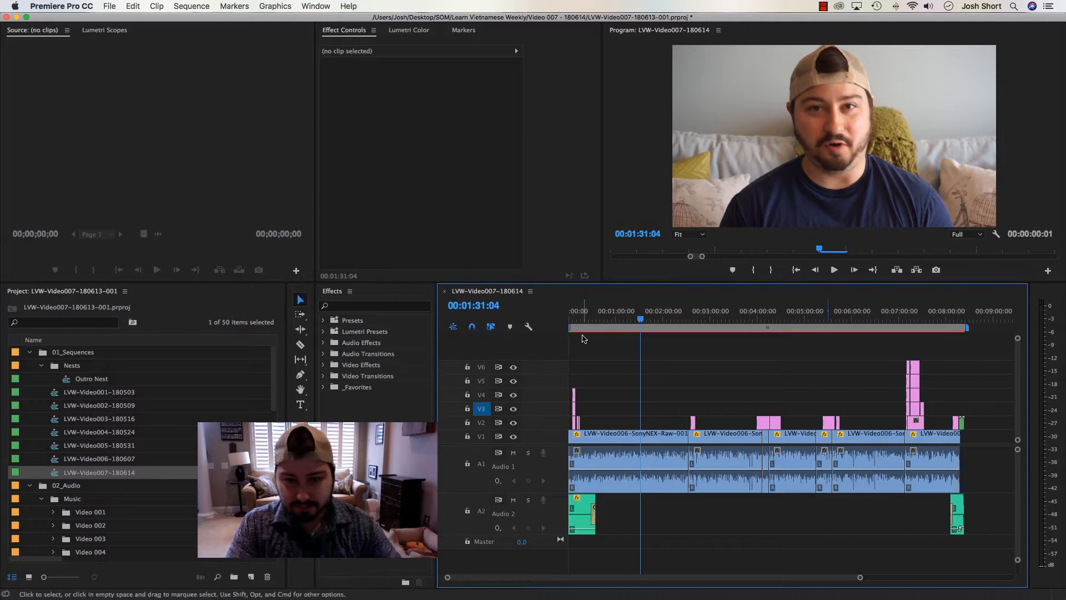
left_click(605, 315)
left_click(599, 315)
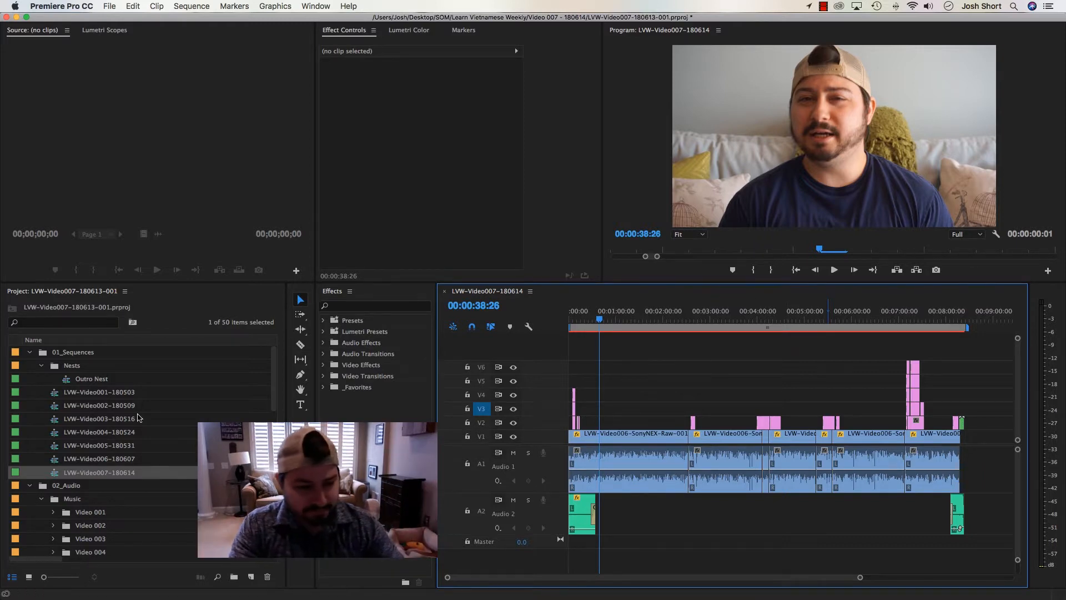
Collapse the Video 006 music bin and create a bin named Video 007 inside the Music bin
scroll(138, 418, "down", 4)
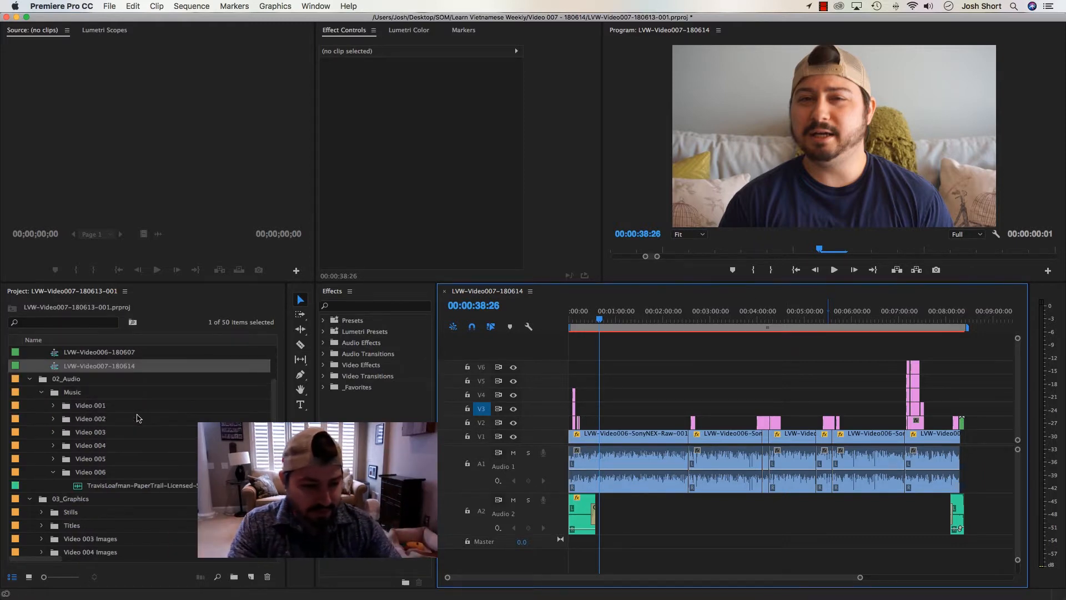
left_click(52, 476)
left_click(69, 393)
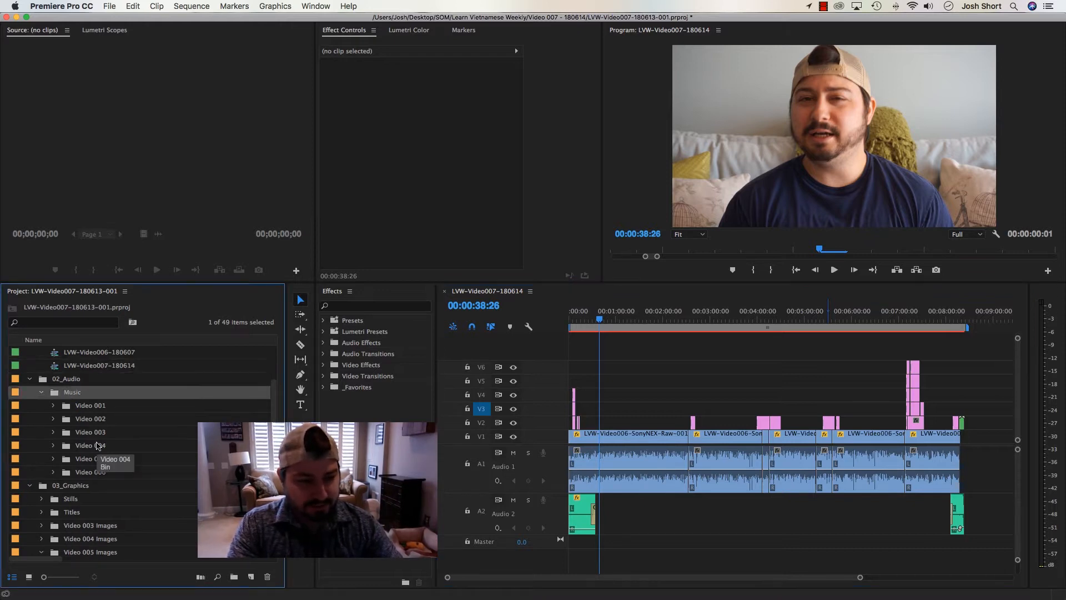
key("super+b")
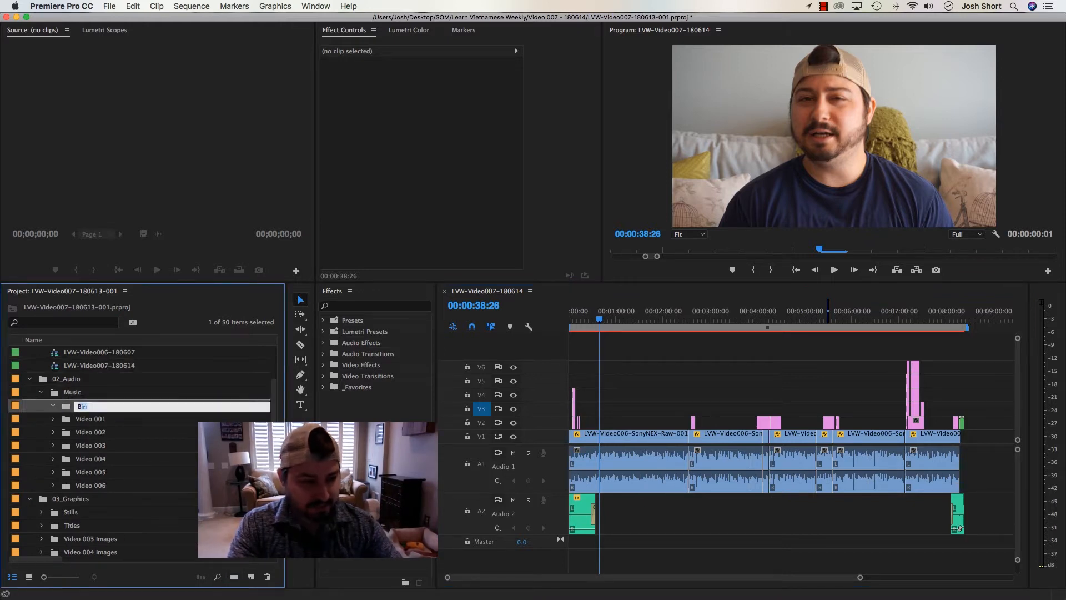
type("Video 007")
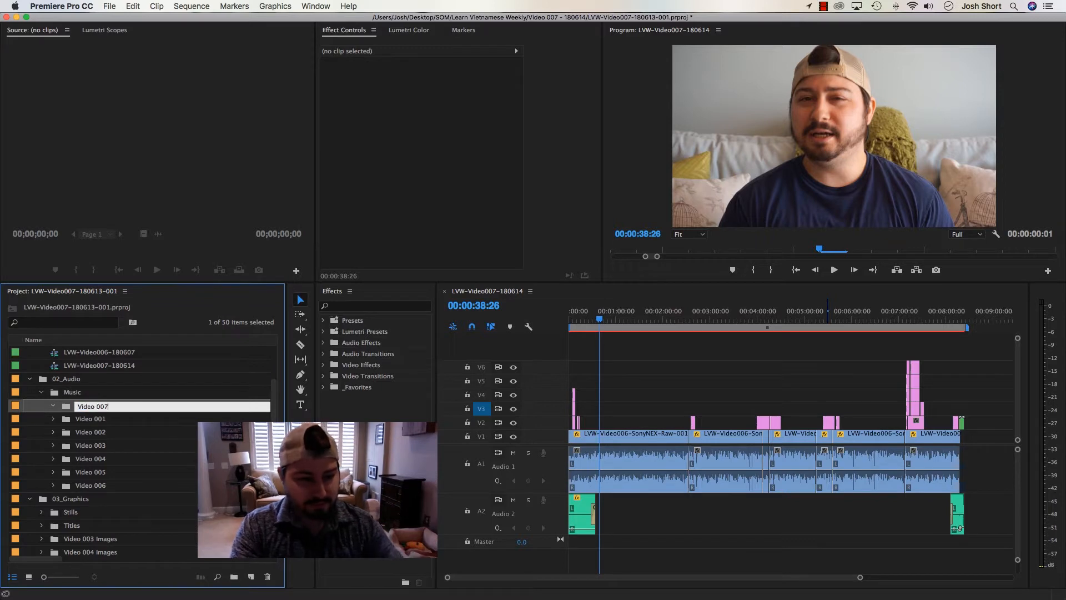
key("Return")
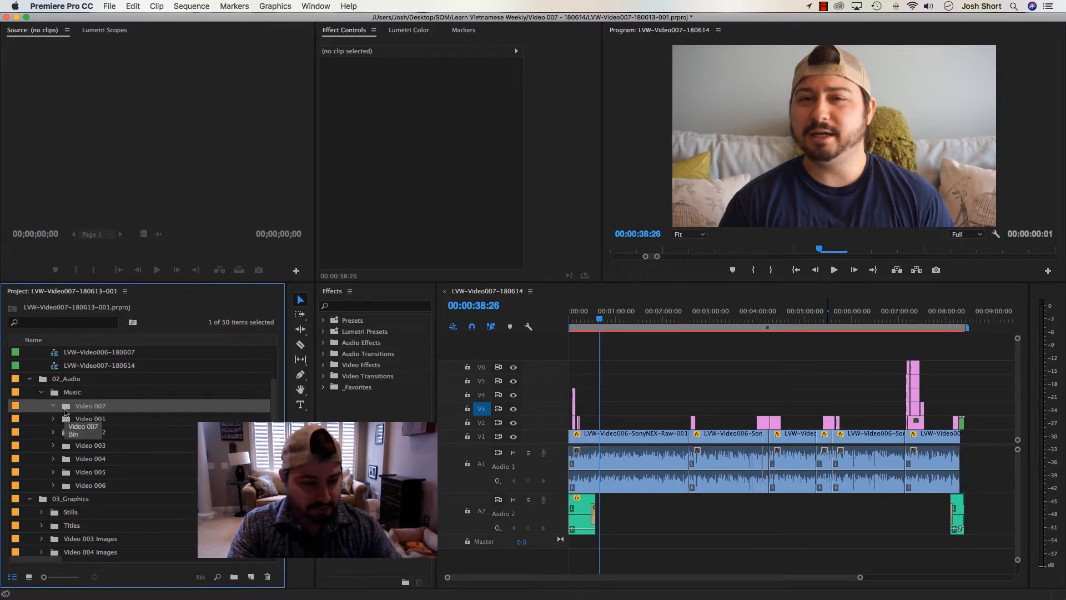
Import the ZiplineZebra Soundstripe WAV track from the Video 007 - 180614 folder in Finder into the Video 007 music bin, and close the bin window
double_click(67, 410)
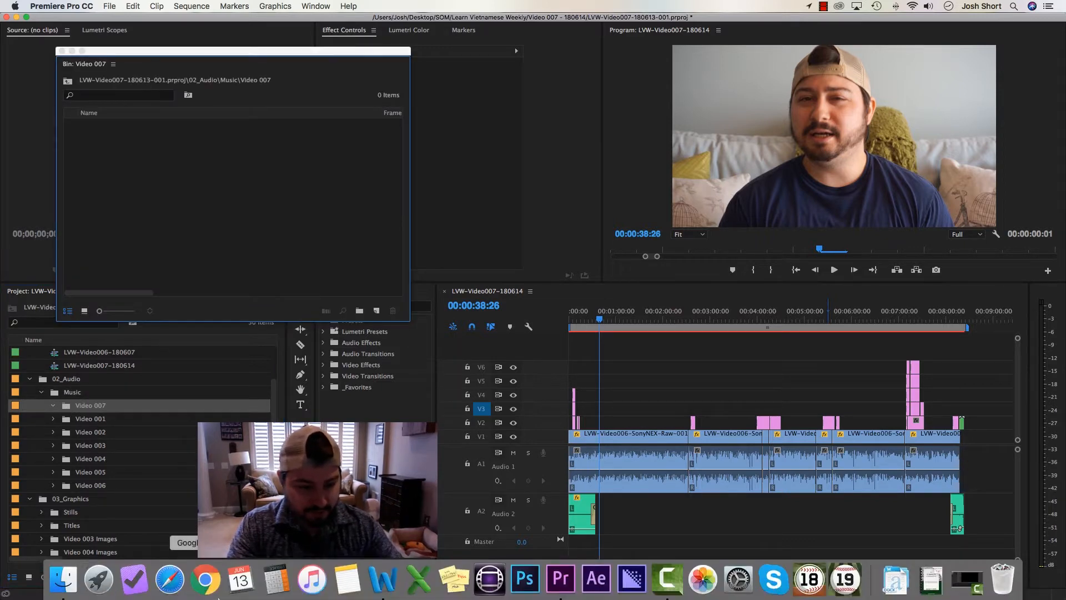
left_click(62, 577)
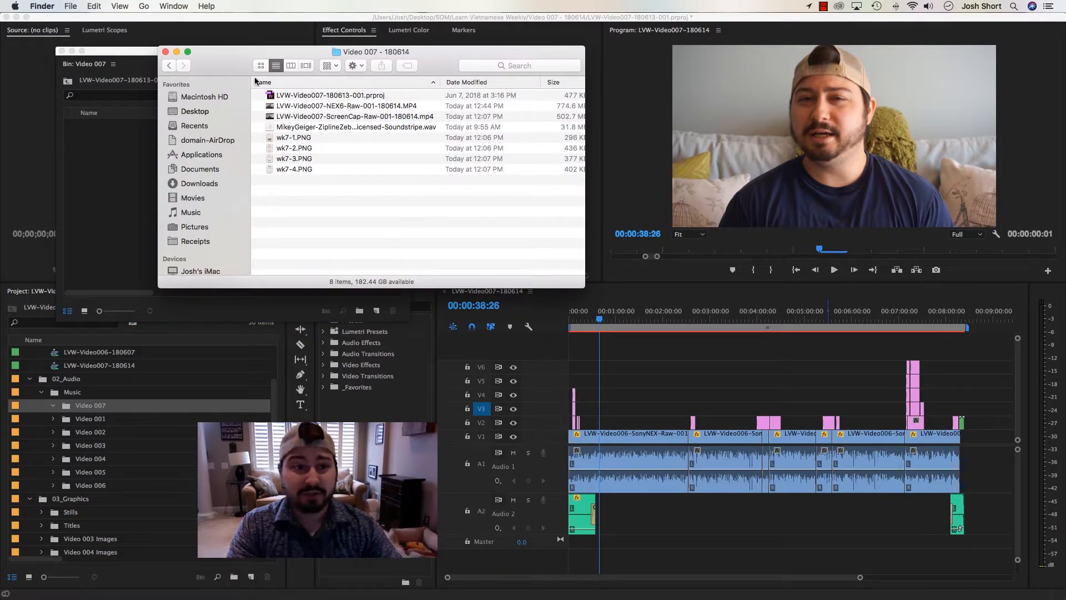
left_click_drag(332, 73, 370, 90)
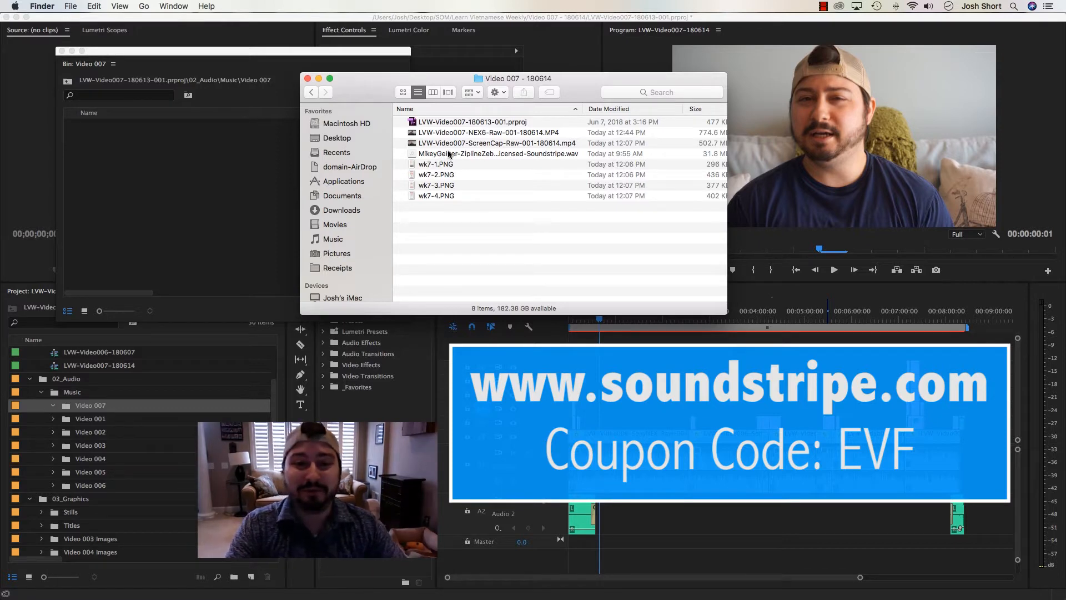
left_click_drag(449, 153, 184, 177)
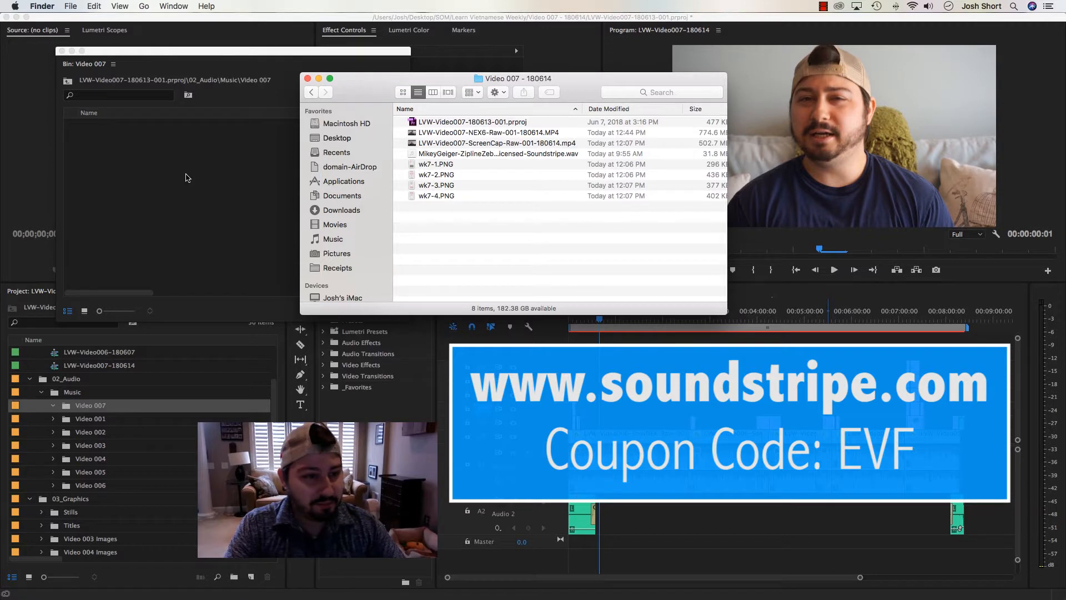
left_click(188, 178)
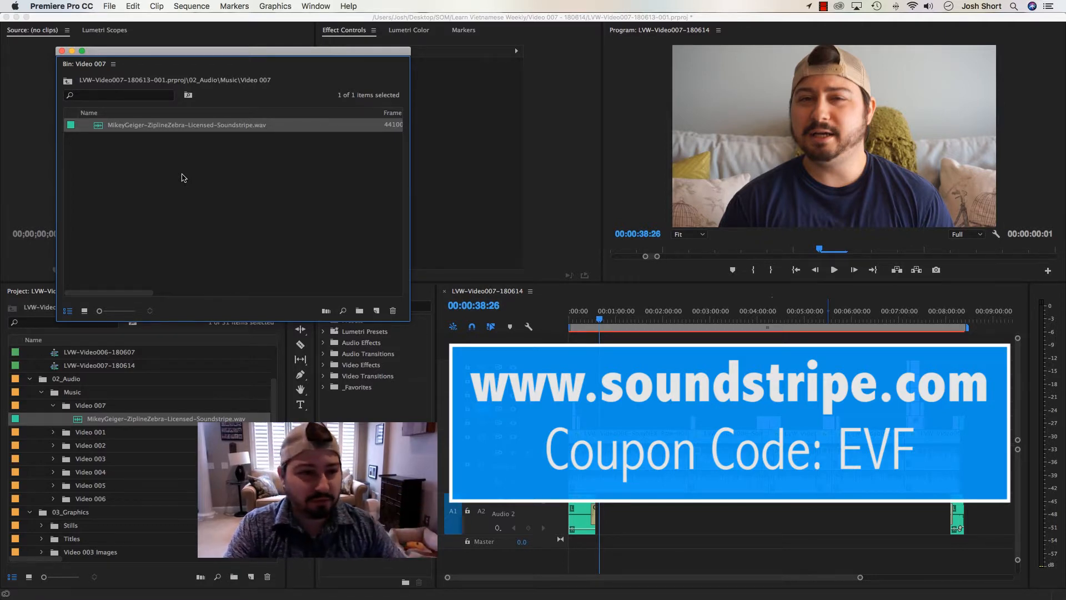
left_click(185, 177)
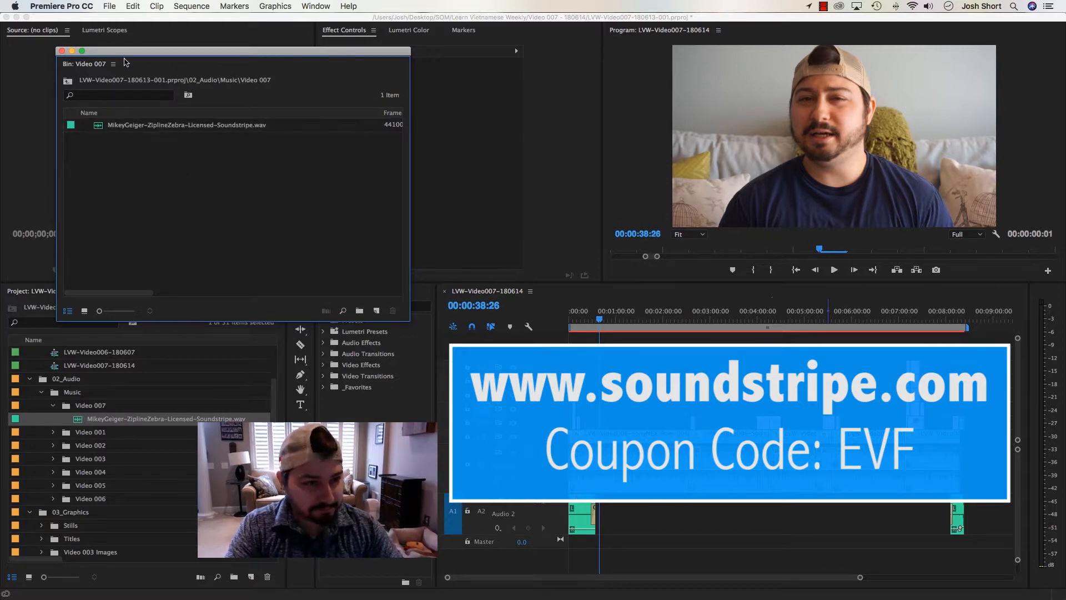
left_click_drag(124, 55, 109, 262)
left_click(111, 246)
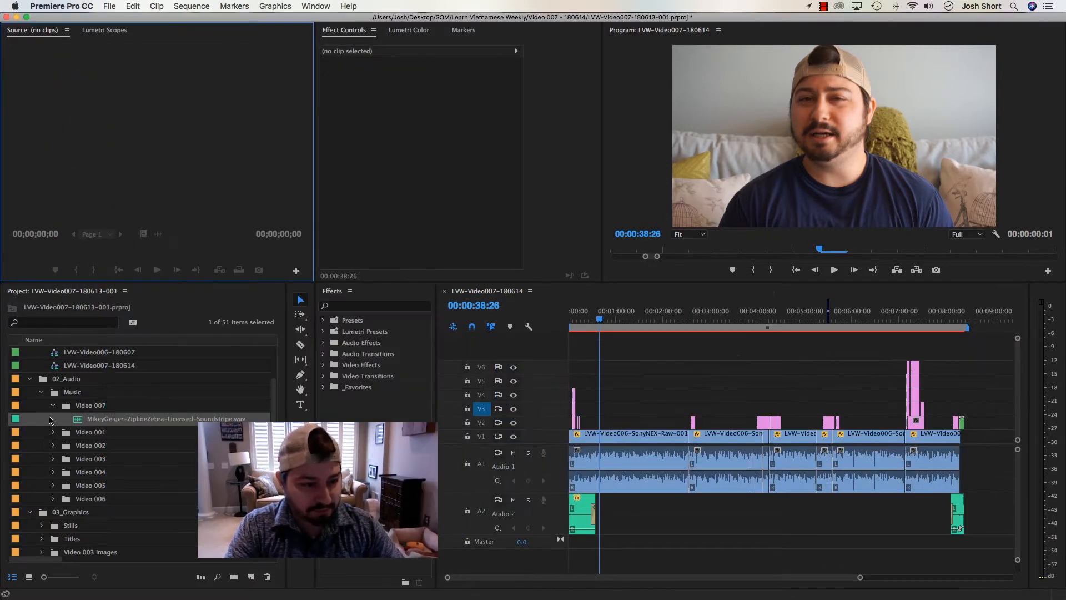
Collapse the Video 005 Images and Video 006 Images bins and create a Video 007 Images bin inside 03_Graphics
scroll(78, 422, "down", 5)
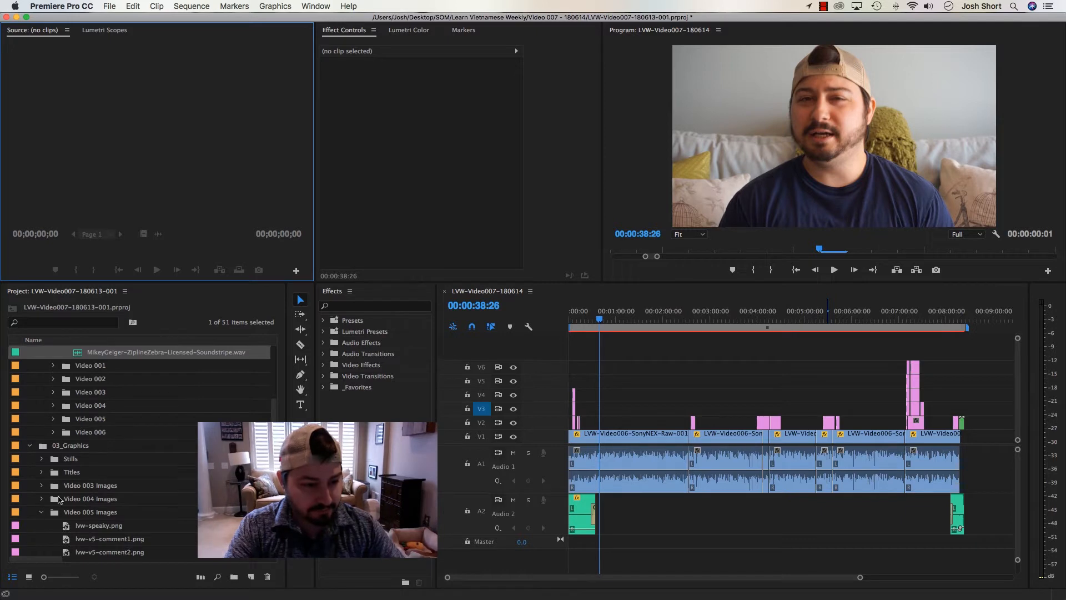
left_click(41, 513)
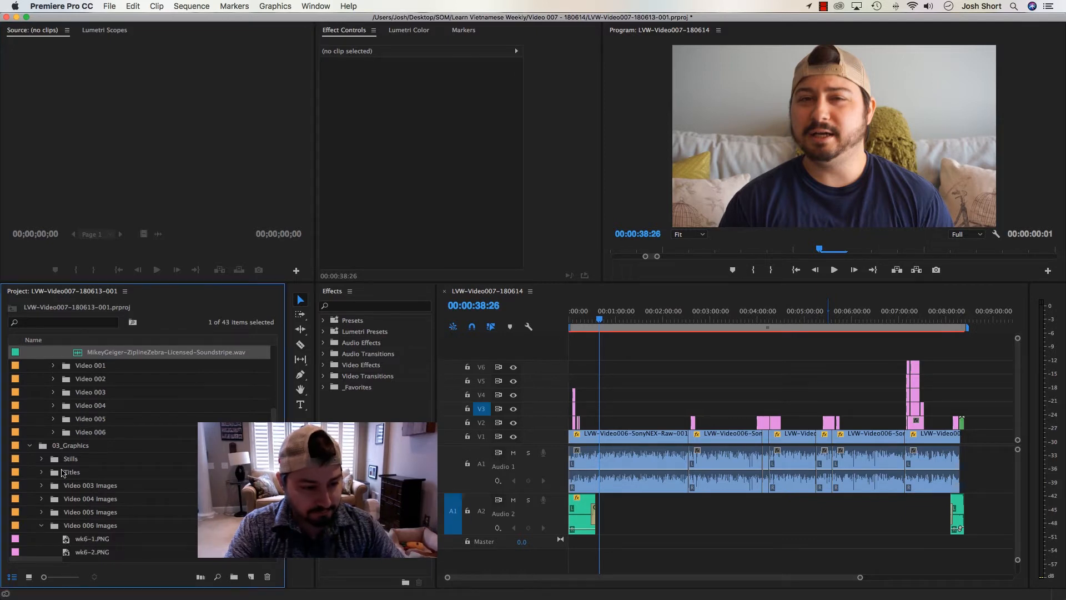
left_click(41, 526)
scroll(75, 517, "down", 2)
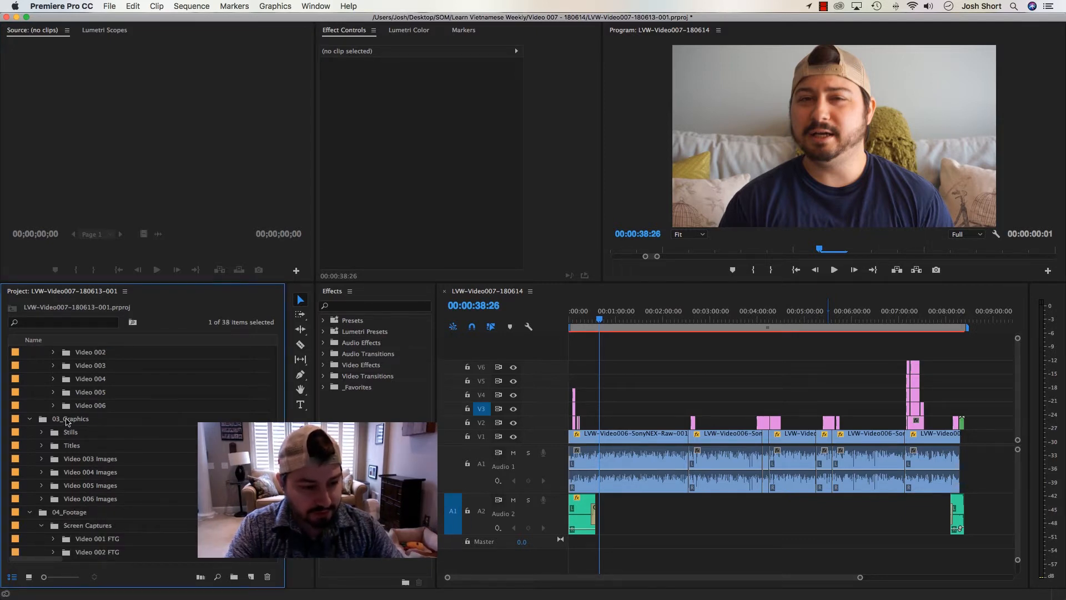
left_click(68, 420)
left_click(234, 576)
type("V")
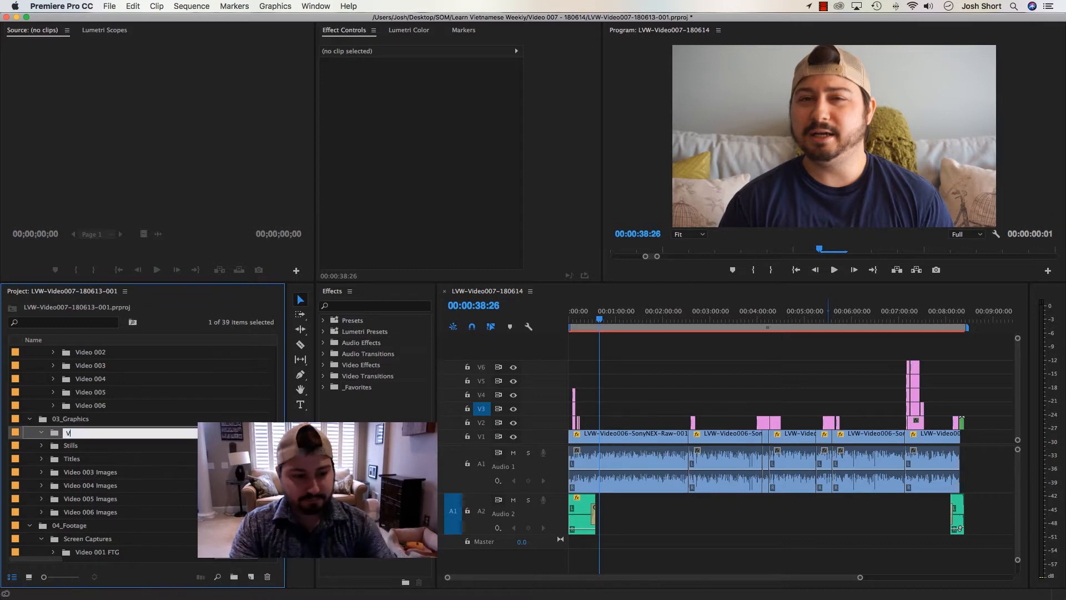
type("ideo 007 ")
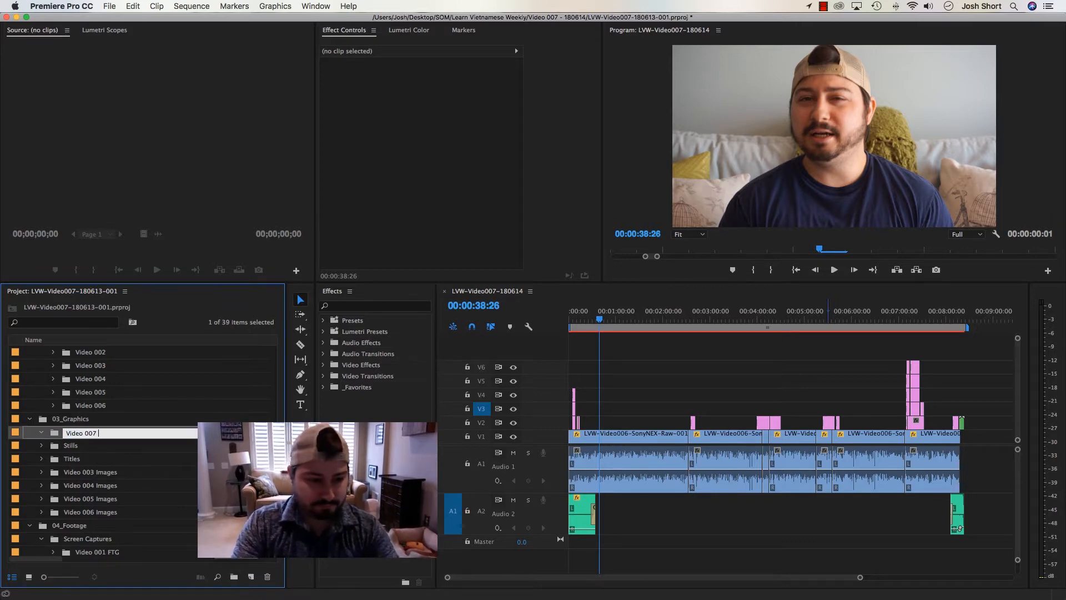
type("Images")
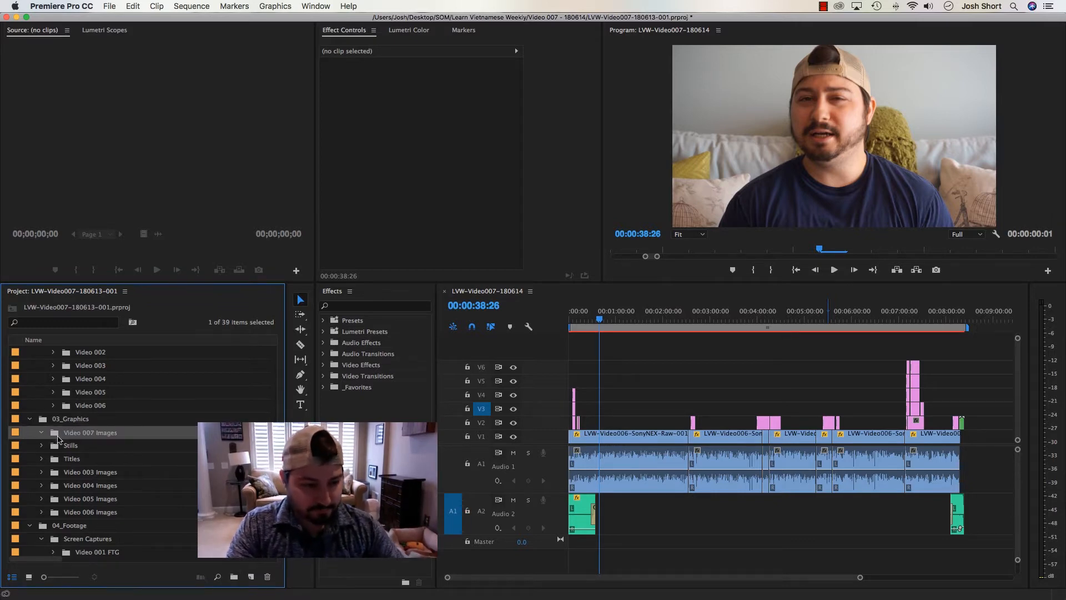
key("Return")
Import wk7-1.PNG through wk7-4.PNG from Finder into the Video 007 Images bin, and close and collapse the bin
double_click(55, 437)
left_click(63, 578)
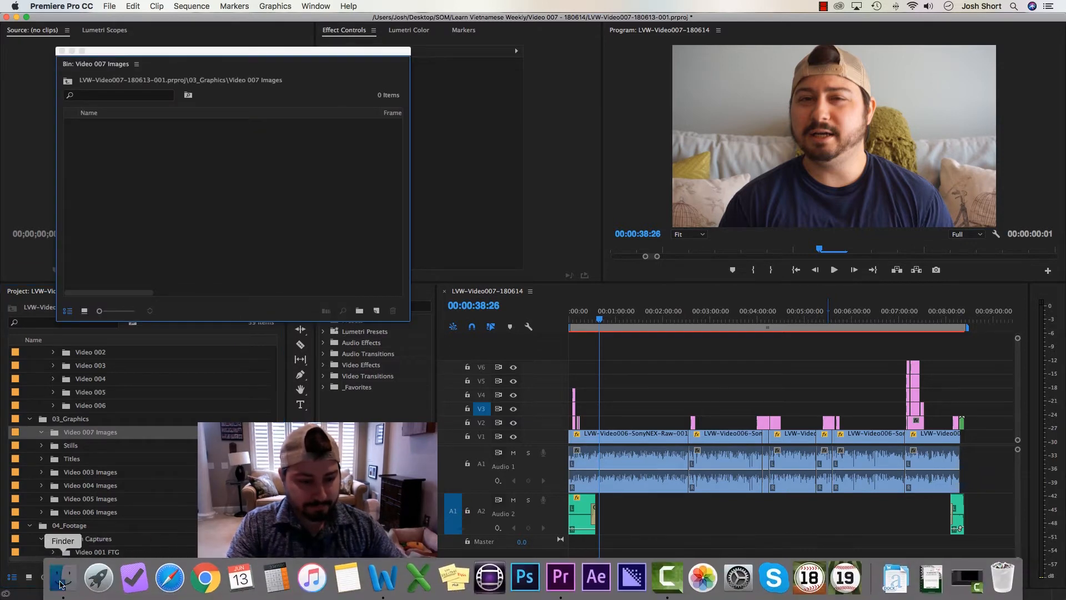
left_click_drag(487, 213, 213, 210)
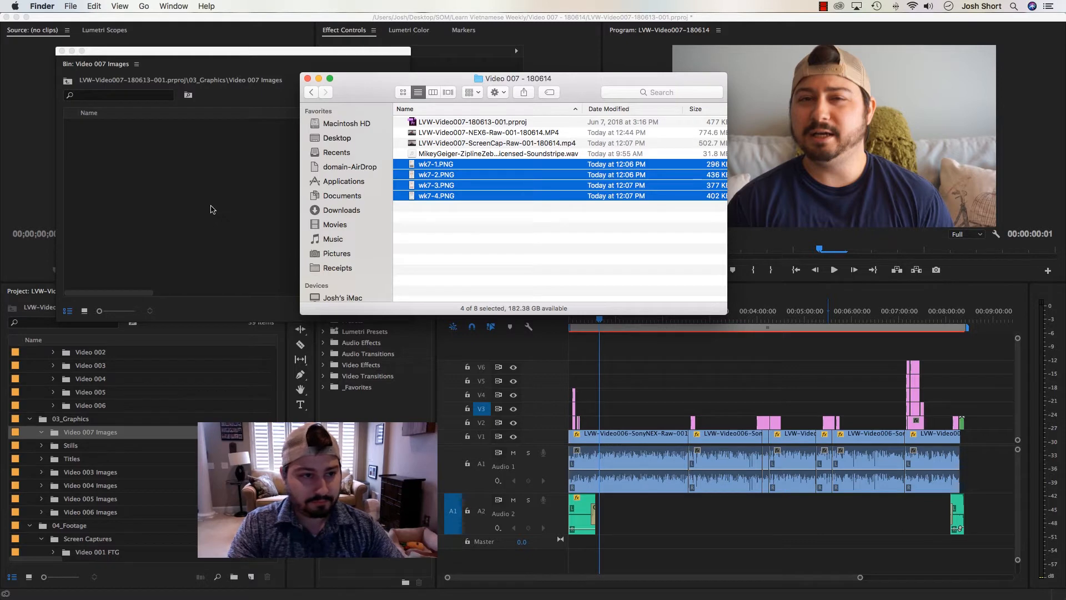
left_click(212, 209)
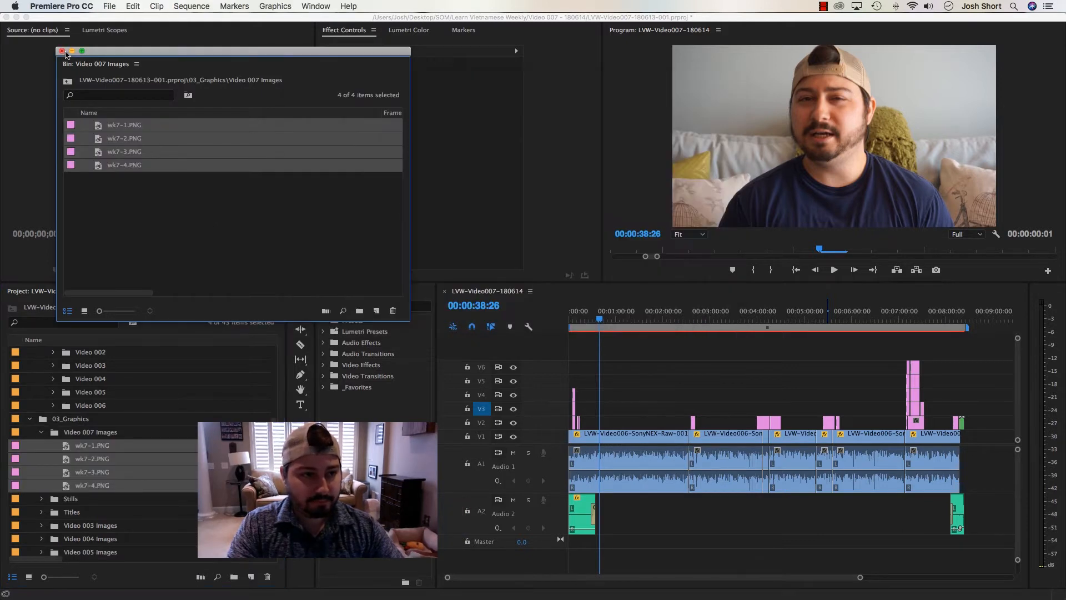
left_click(61, 51)
left_click(41, 432)
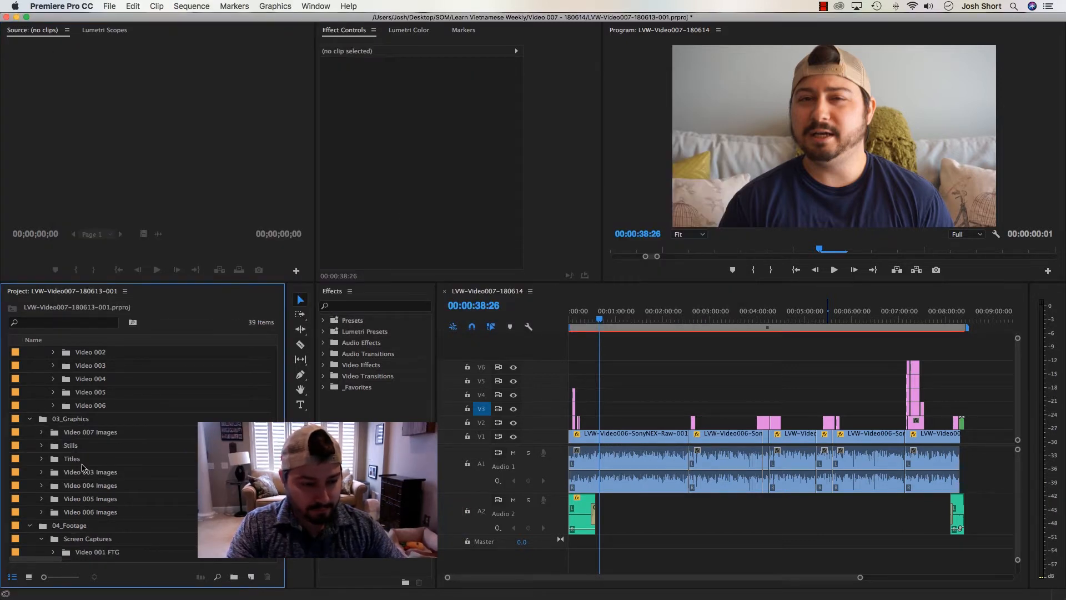
Collapse the Video 006 FTG bin and create a bin named Video 007 FTG inside Screen Captures in 04_Footage
scroll(82, 470, "down", 5)
left_click(53, 499)
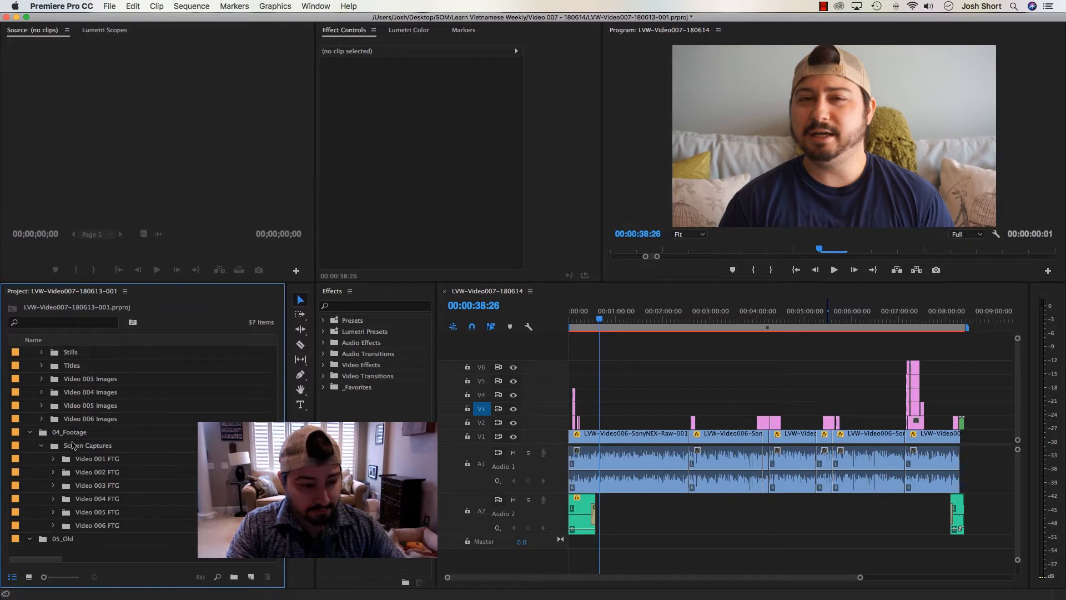
left_click(75, 445)
left_click(233, 576)
type("Vi")
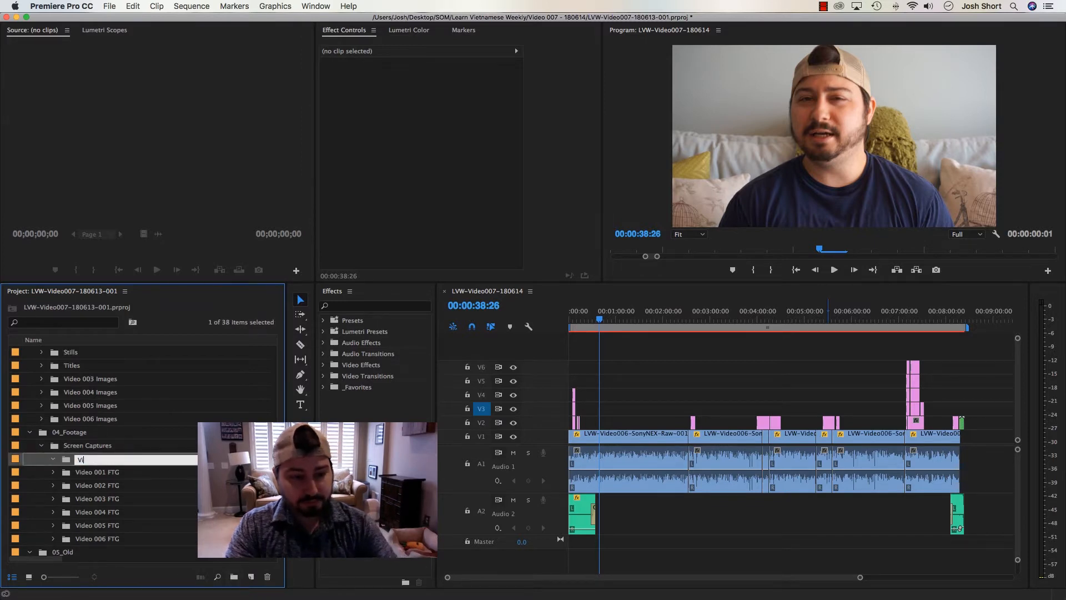
type("deo 007 FTG")
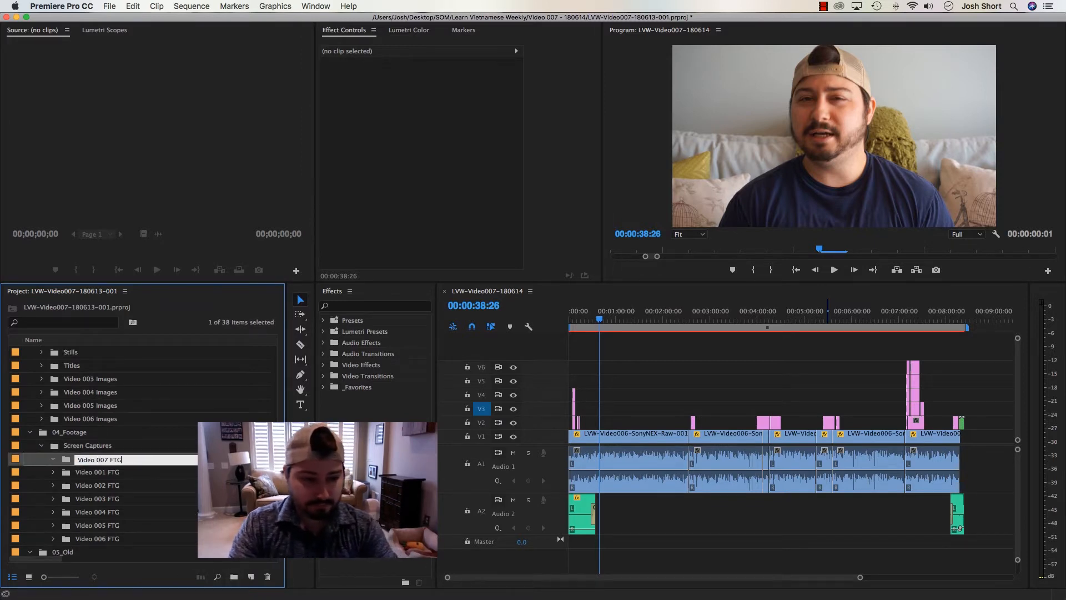
Import LVW-Video007-NEX6-Raw-001-180614.MP4 and LVW-Video007-ScreenCap-Raw-001-180614.mp4 from the Finder folder into the Video 007 FTG bin
double_click(68, 461)
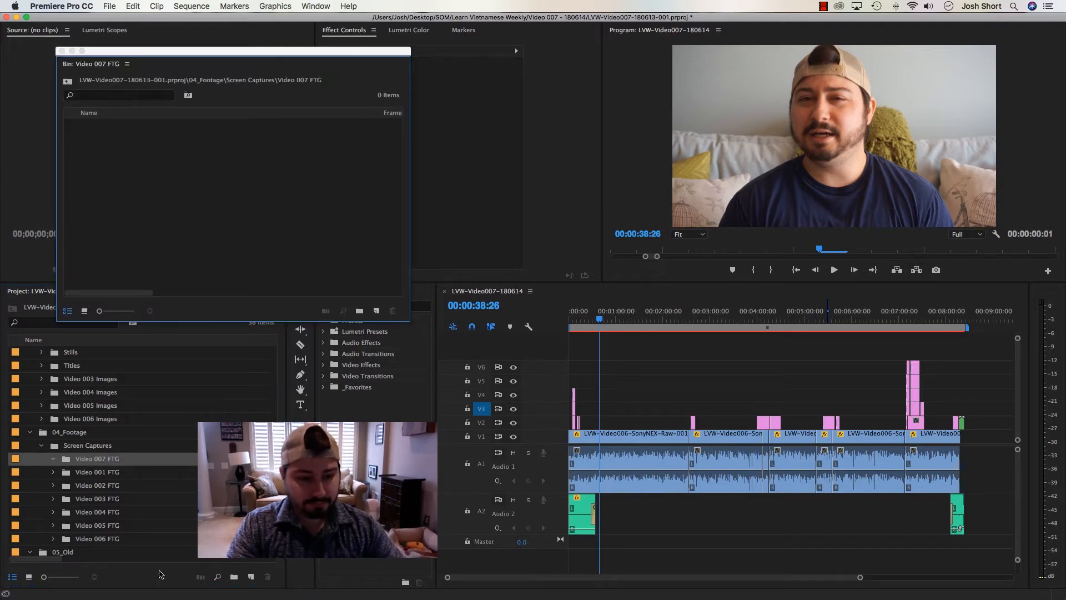
mouse_move(134, 592)
left_click(62, 580)
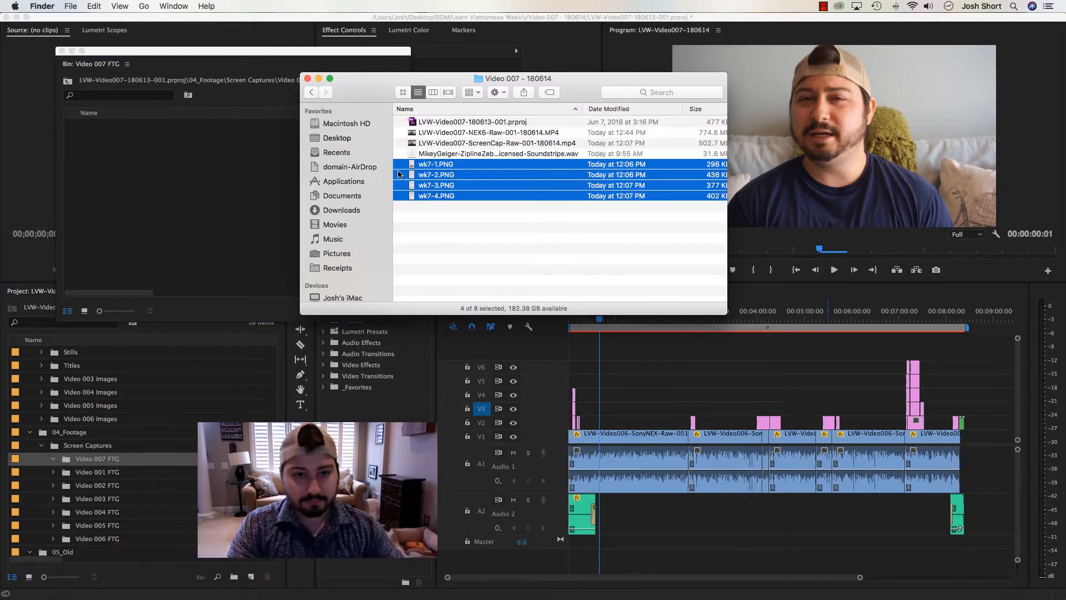
left_click(452, 225)
left_click(449, 132)
left_click(449, 143, "shift")
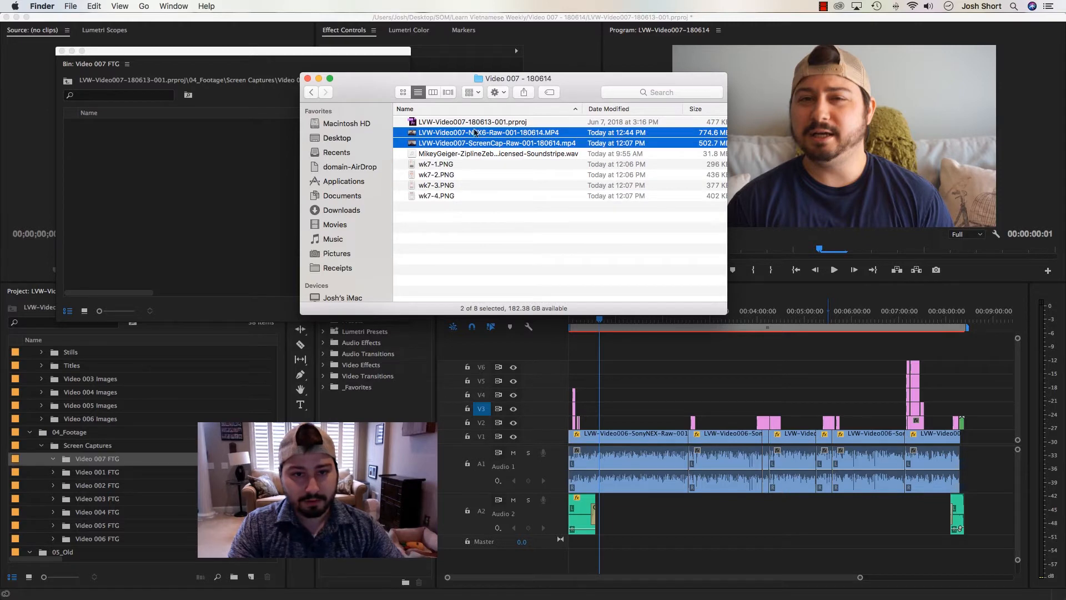
left_click_drag(463, 135, 183, 175)
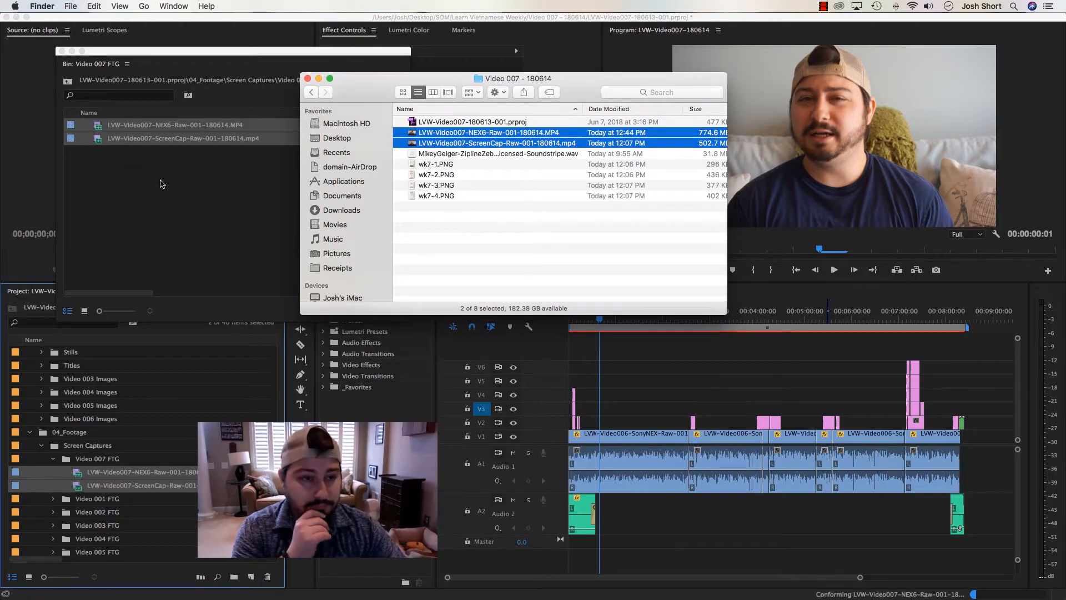
left_click(161, 184)
left_click(161, 184)
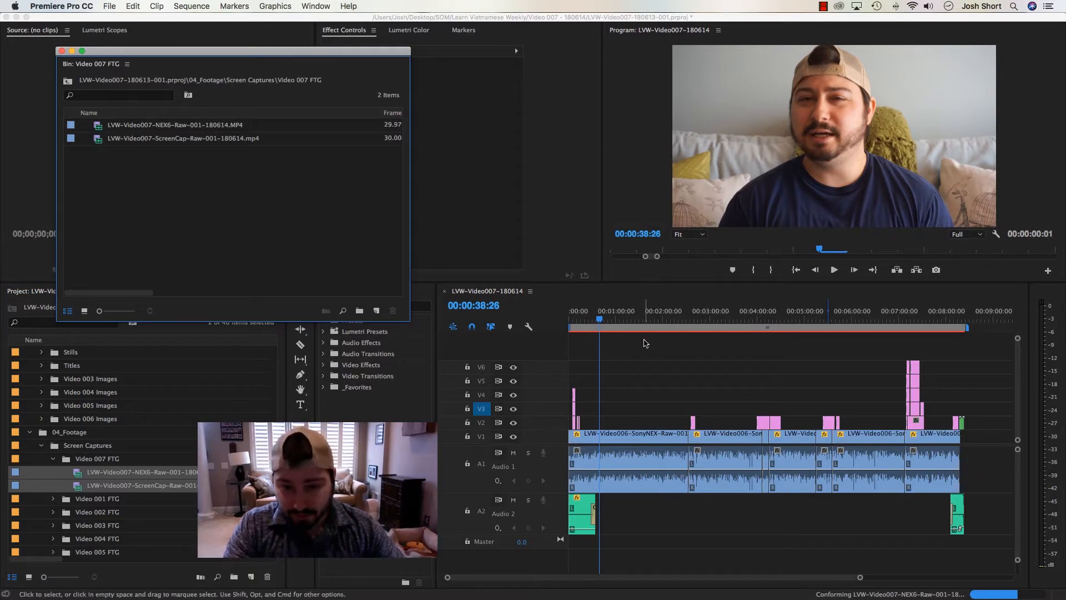
Target only tracks V1 and A1 in the sequence and load the NEX6 footage clip into the Source Monitor
left_click(608, 316)
key("Home")
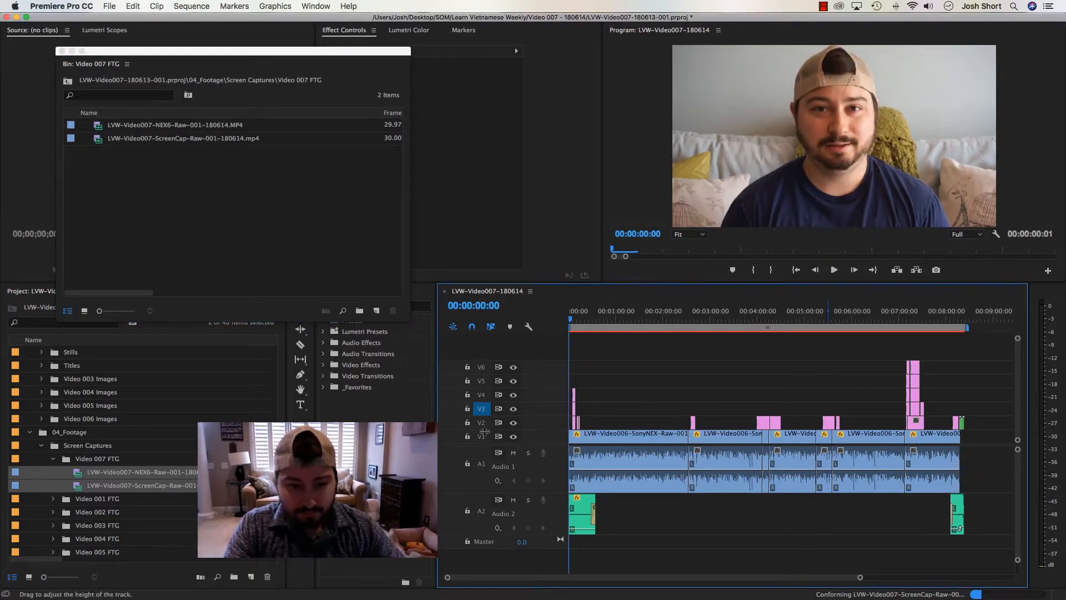
left_click(481, 436)
left_click(481, 408)
left_click(481, 464)
left_click(175, 176)
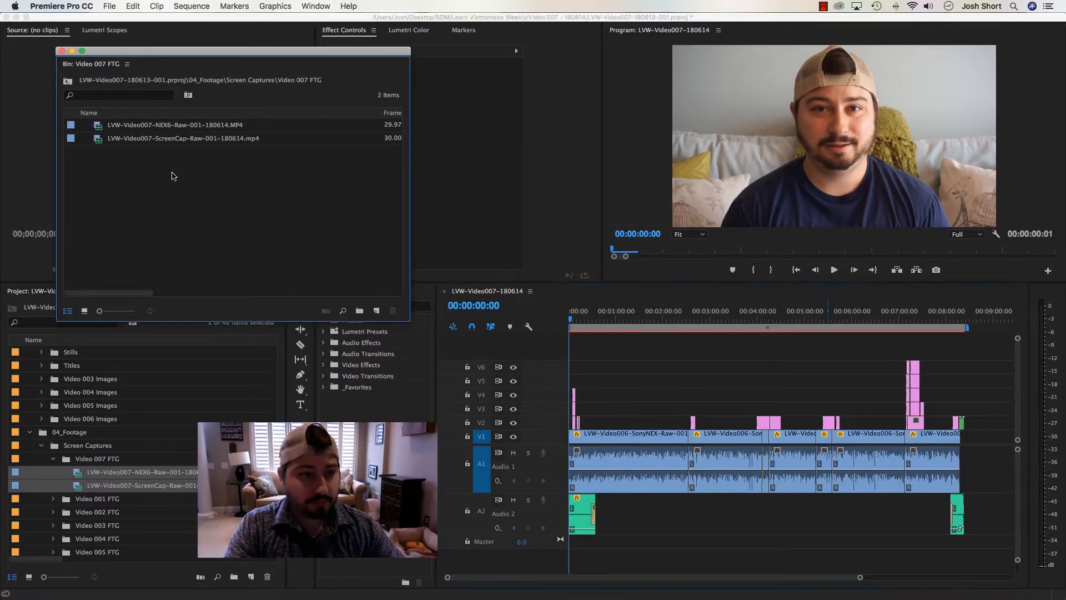
left_click_drag(99, 127, 32, 116)
Move the music clips from A2 down to A3 and shift all the graphics clips up one video track, leaving V2 empty
left_click(613, 318)
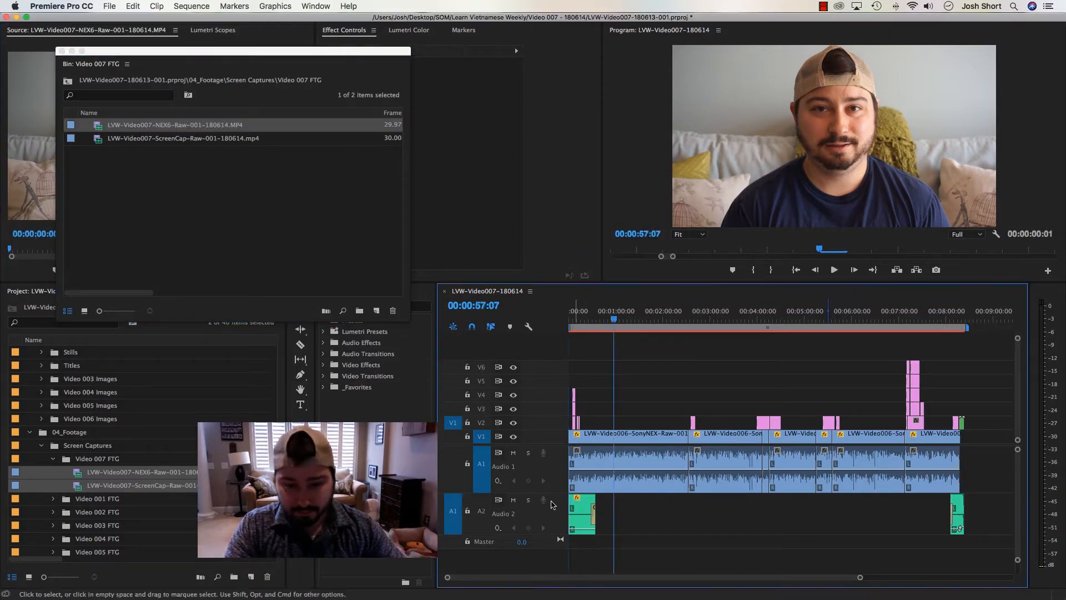
left_click_drag(987, 530, 580, 558)
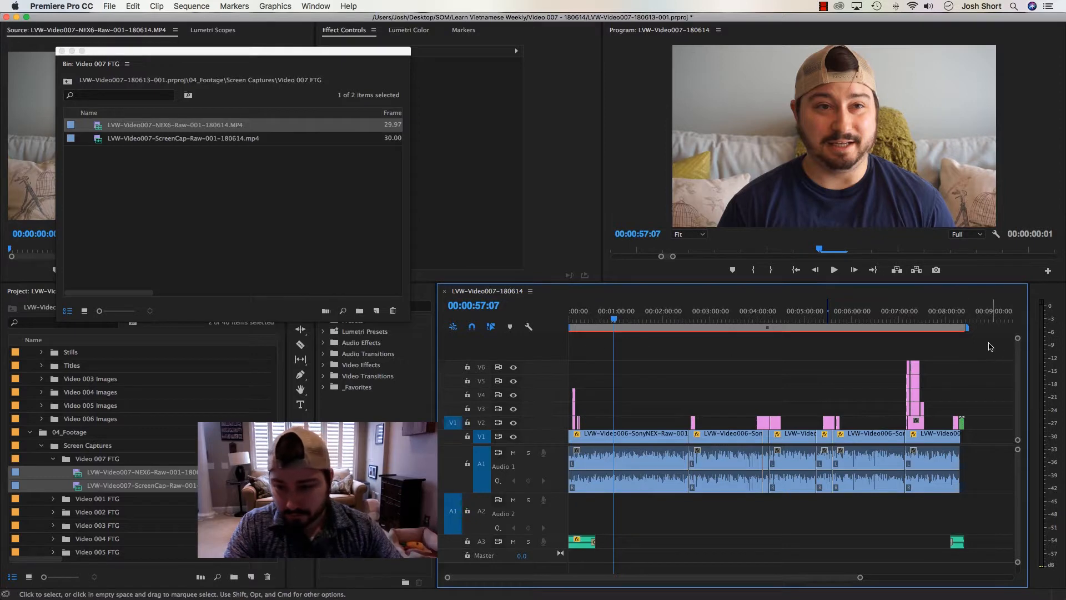
left_click_drag(986, 340, 952, 372)
left_click_drag(770, 421, 592, 340)
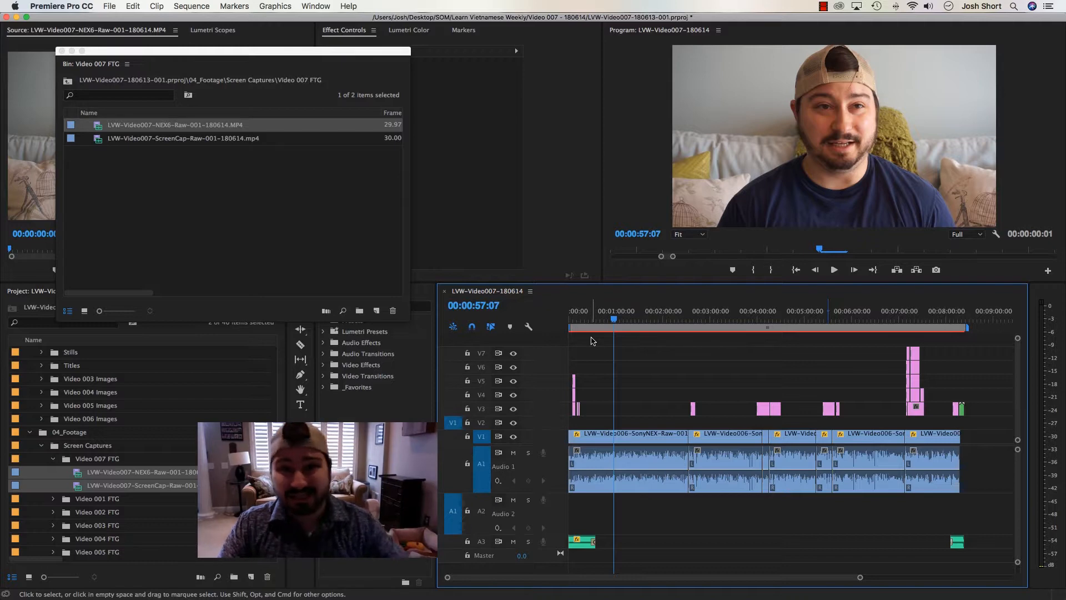
Patch the source to V1 and A1, overwrite last week's footage with the NEX6 clip at the sequence start, and place the ScreenCap clip on V2 and A2
left_click(170, 207)
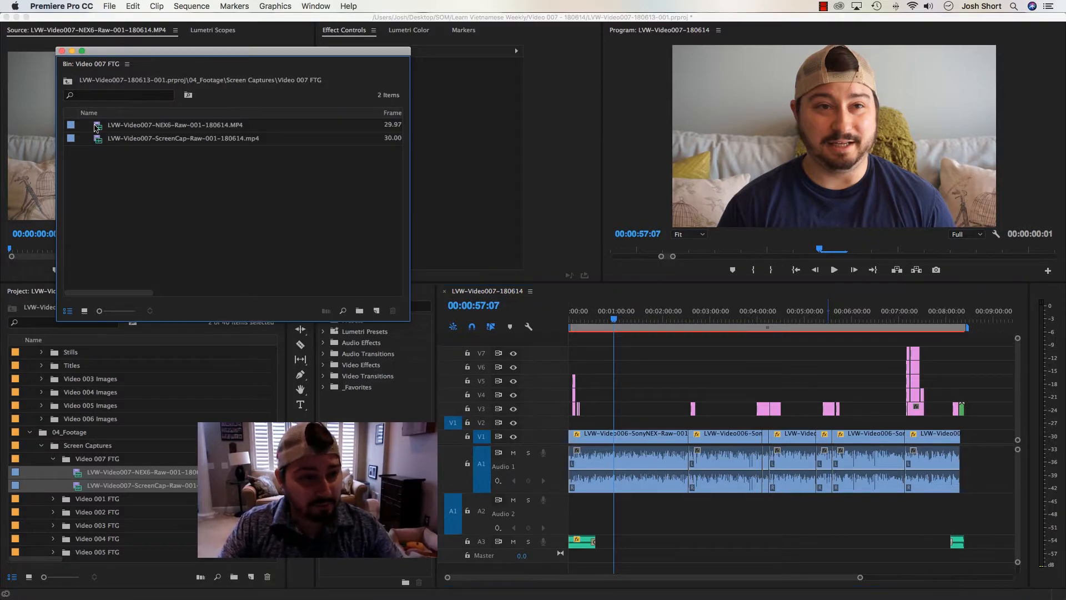
left_click(451, 439)
left_click(451, 472)
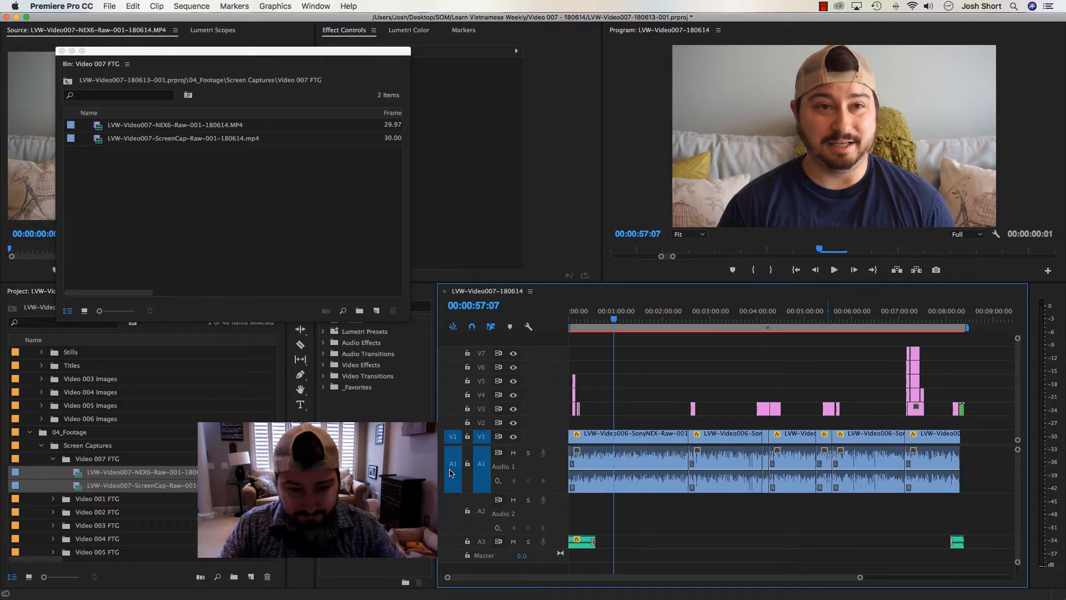
left_click(103, 138)
left_click_drag(96, 126, 572, 442)
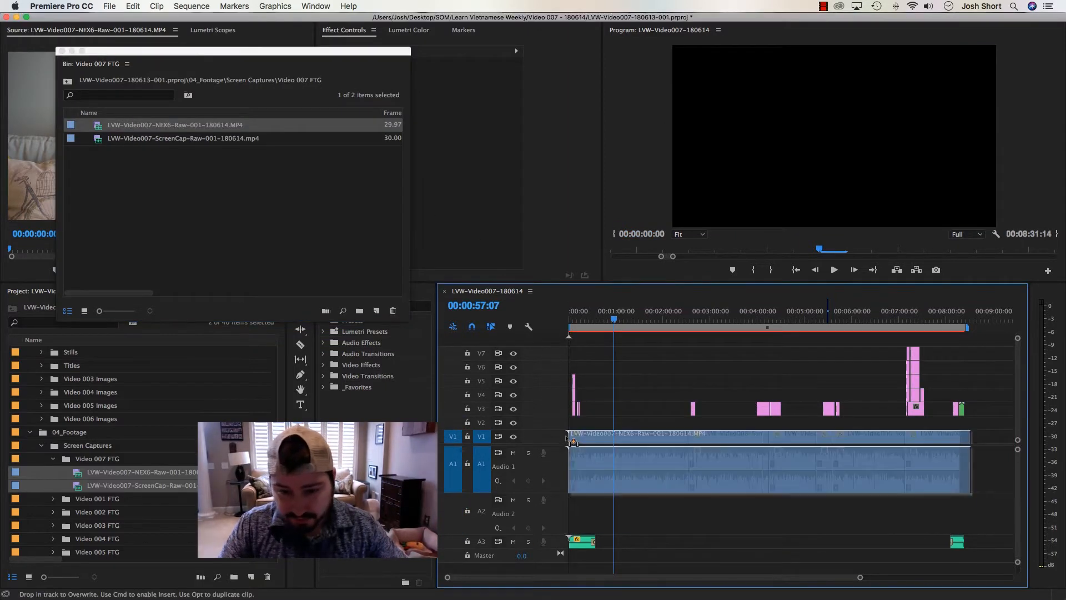
left_click(135, 200)
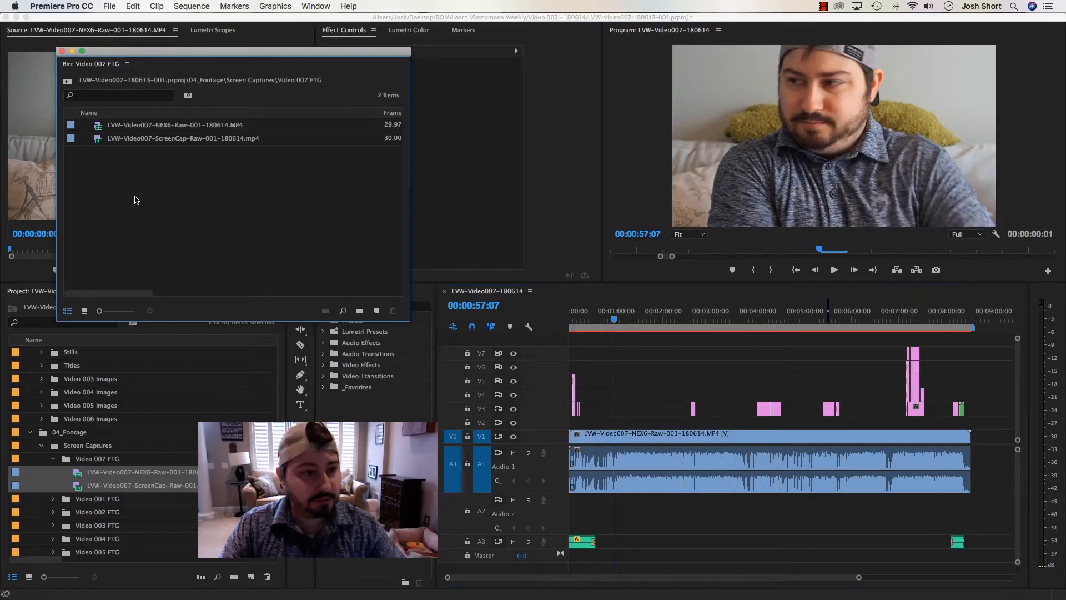
mouse_move(97, 140)
left_mouse_down()
mouse_move(356, 311)
mouse_move(588, 433)
left_mouse_up()
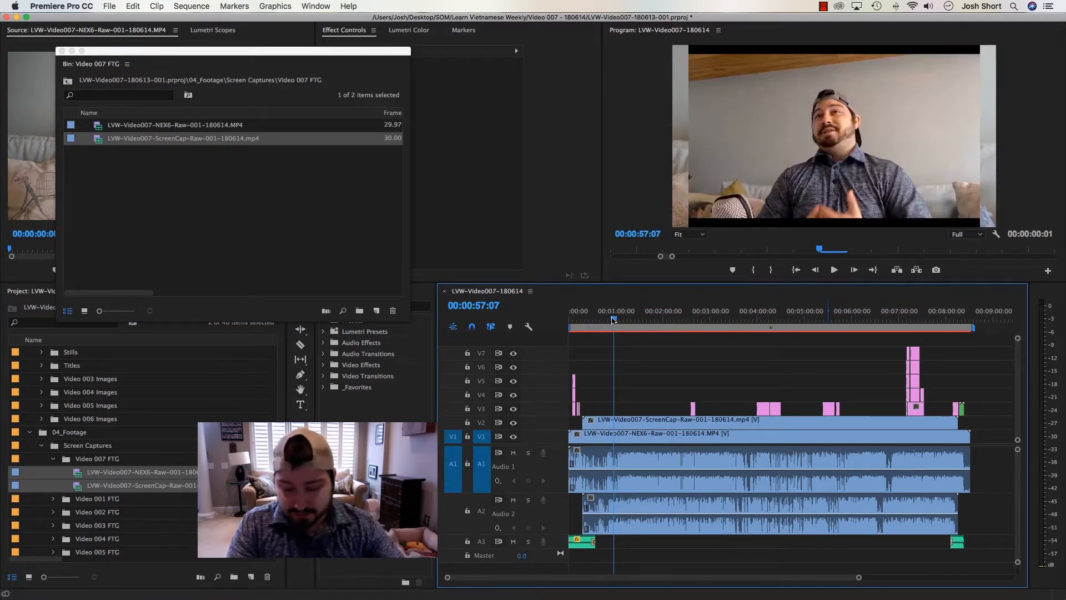
Slide the ScreenCap clip to start at about 00:00:28:15 so its audio waveform lines up with the NEX6 audio
key("equal")
key("equal")
key("equal")
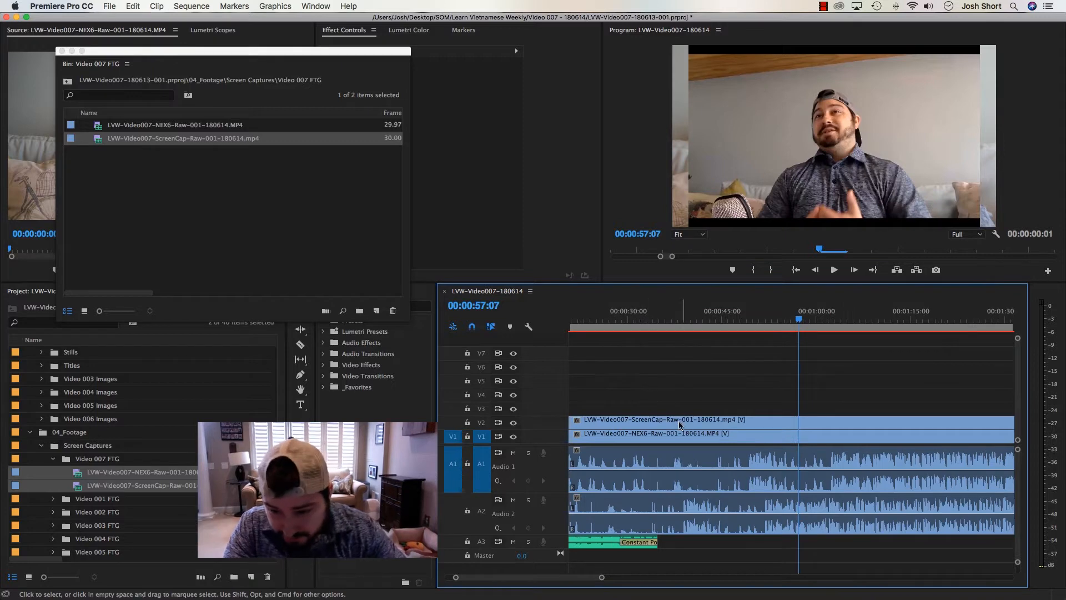
left_click_drag(676, 425, 717, 422)
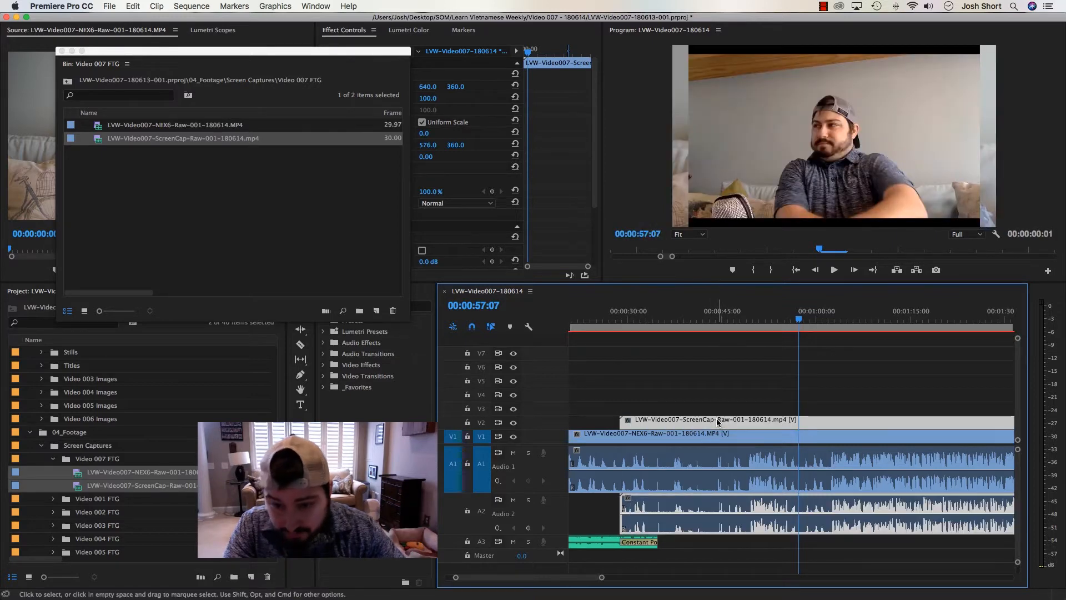
left_click(638, 326)
key("equal")
key("equal")
key("equal")
key("equal")
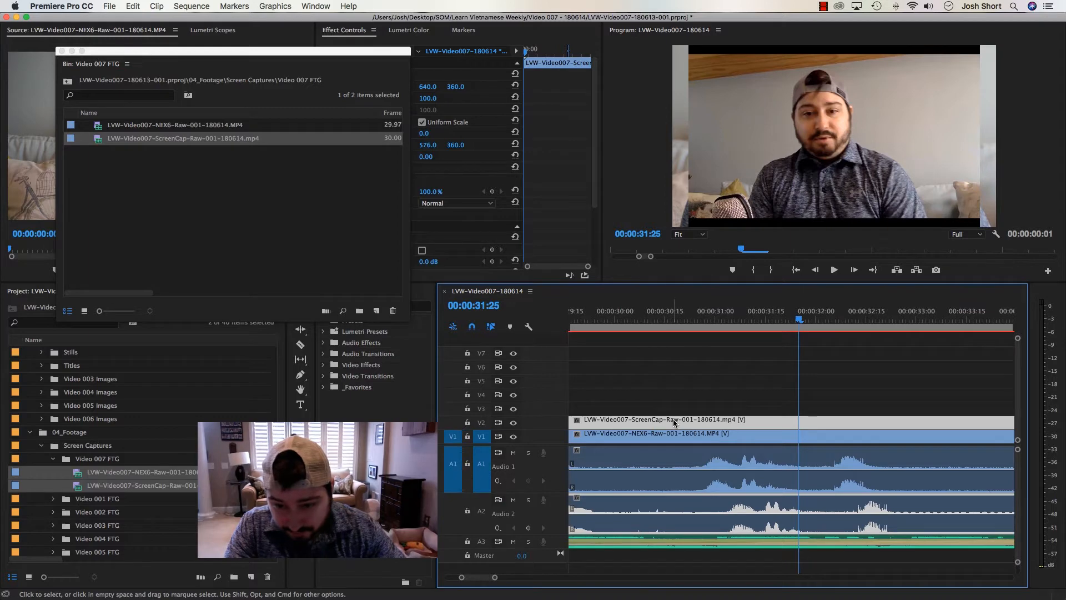
left_click_drag(675, 421, 661, 423)
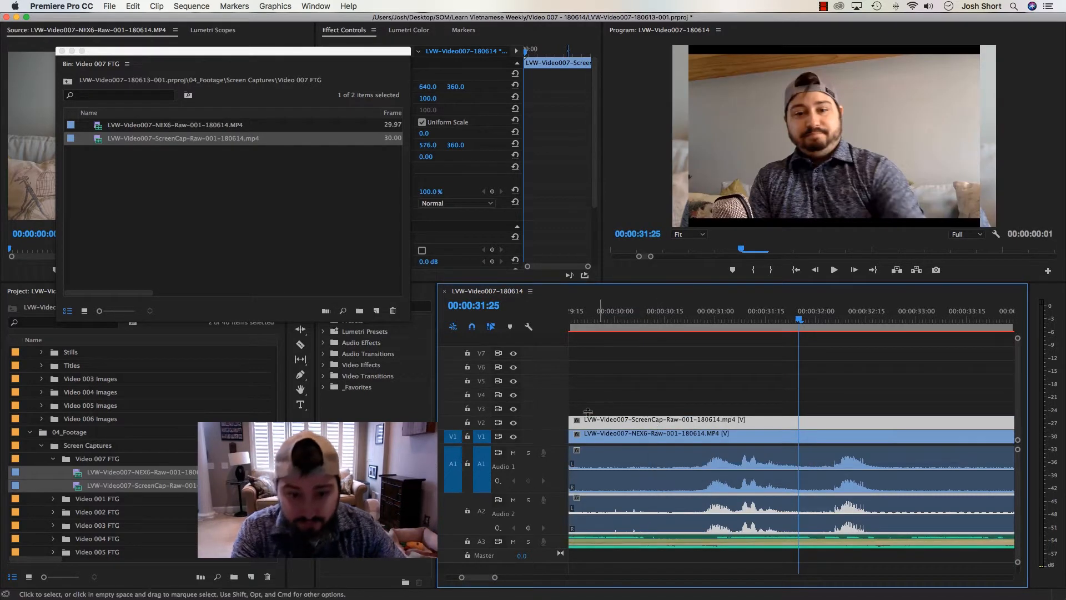
Hide V2, mute A1, and play the sequence from about 00:03:08 to check the sync between NEX6 video and ScreenCap audio
left_click(513, 423)
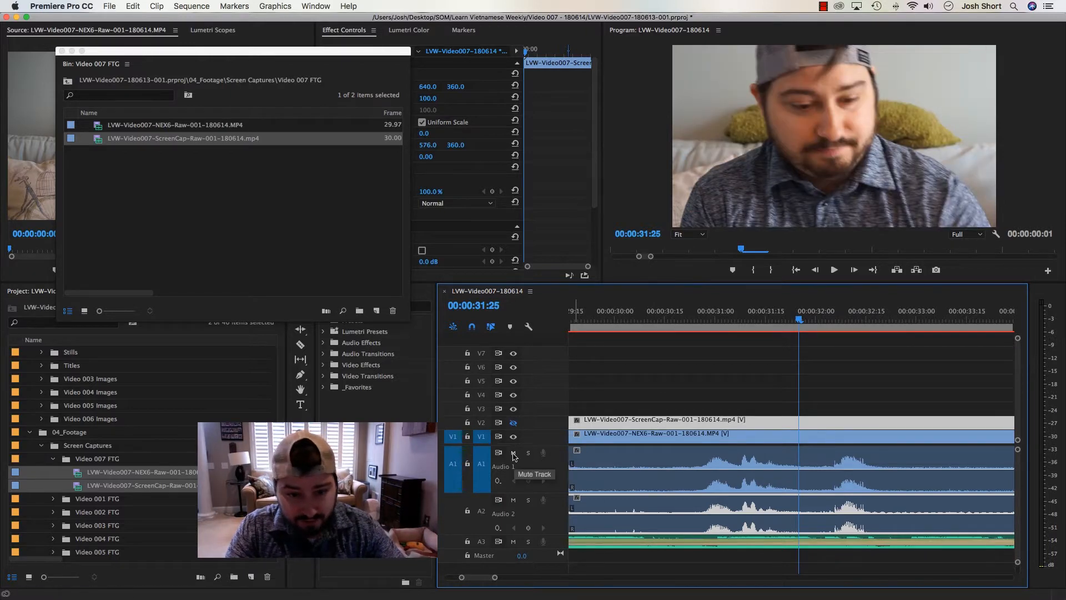
left_click(514, 455)
key("minus")
key("minus")
key("minus")
key("minus")
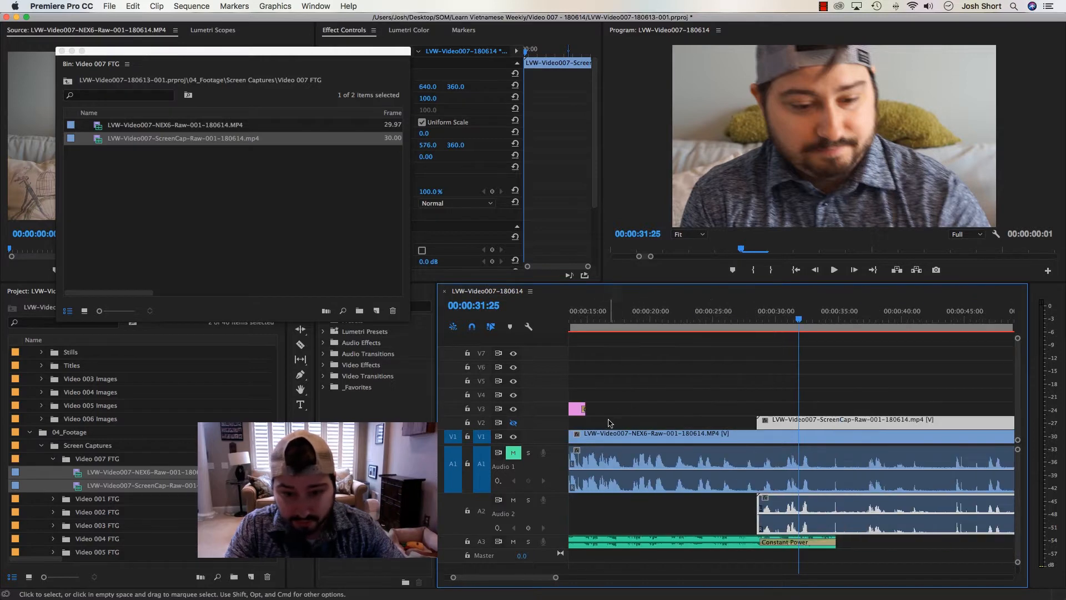
left_click(855, 318)
key("backslash")
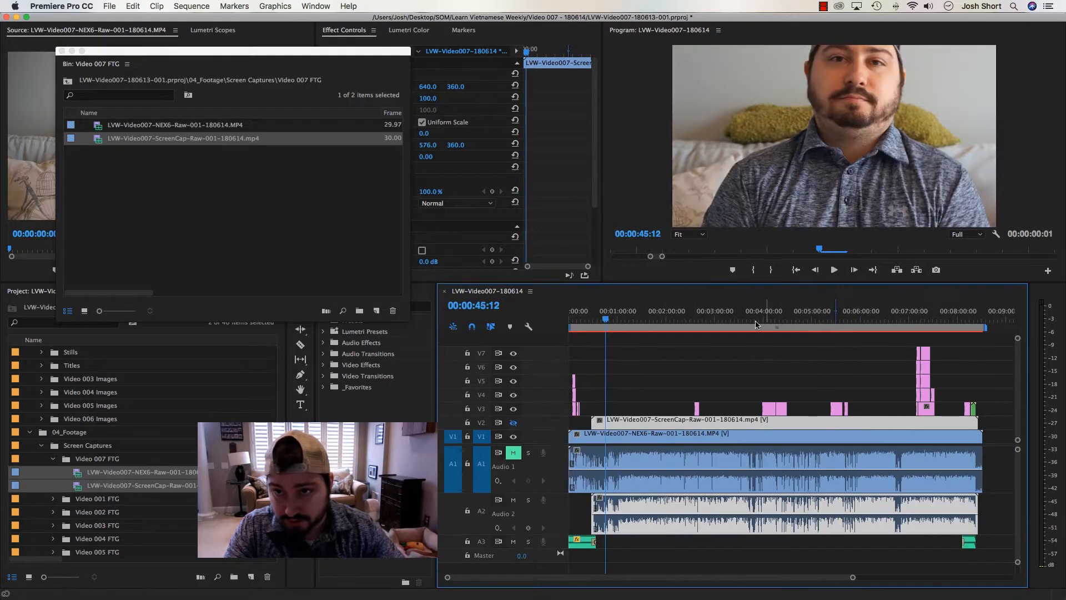
left_click_drag(690, 320, 721, 325)
key("space")
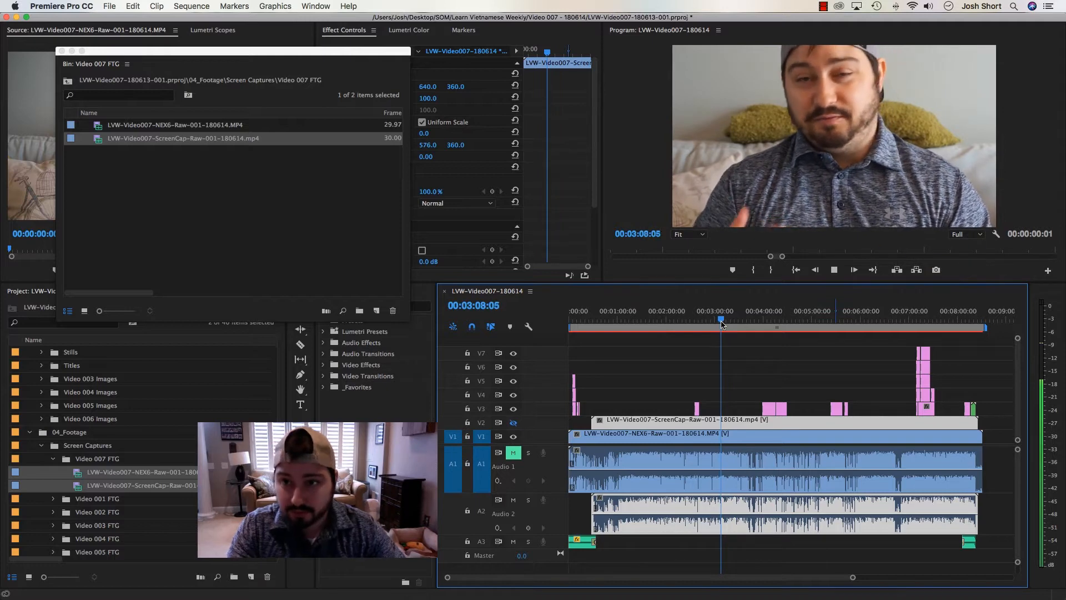
key("XF86AudioRaiseVolume")
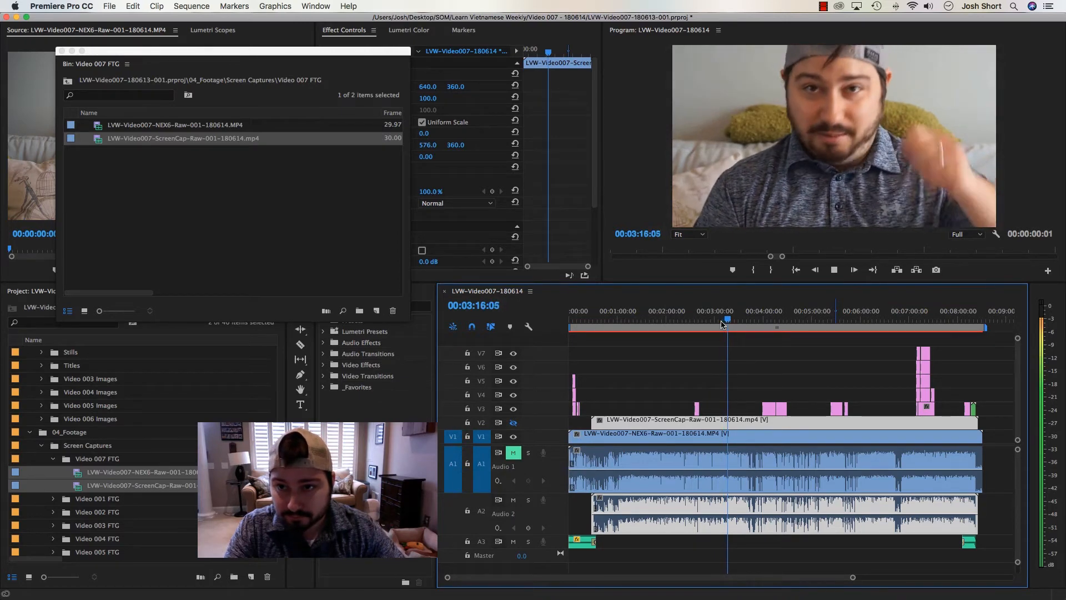
key("space")
left_click(631, 340)
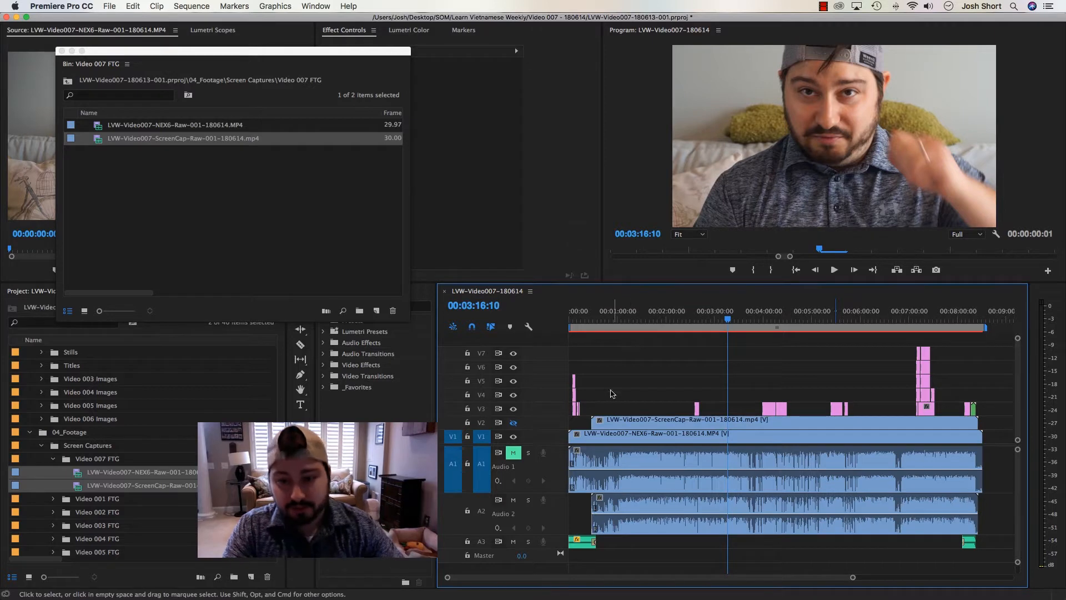
Unlink audio and video on both footage clips, and delete the ScreenCap video and the NEX6 audio
left_click(618, 422)
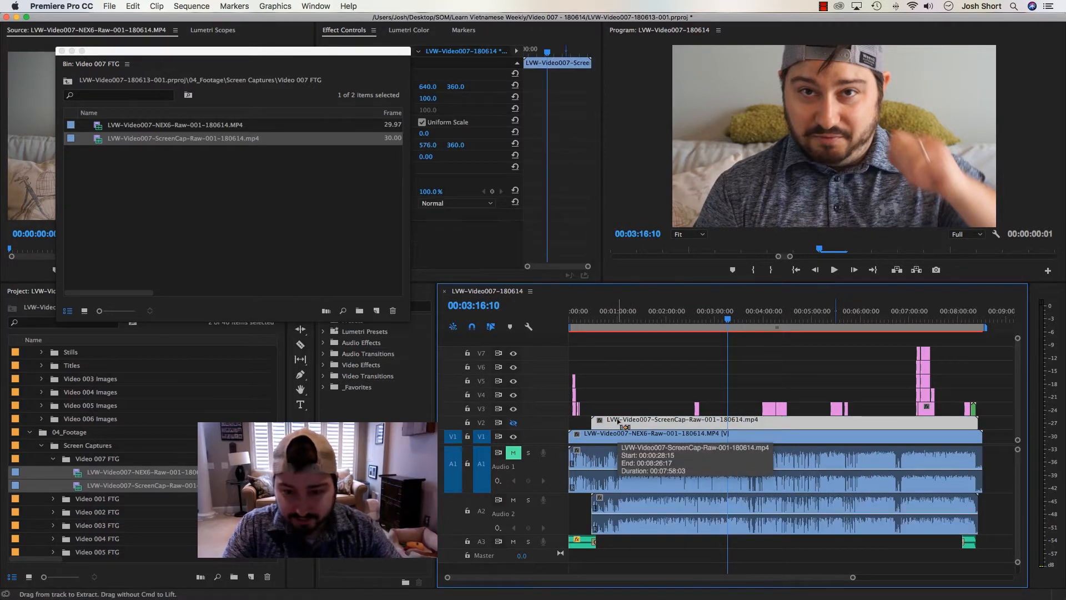
key("super+l")
key("super+l")
left_click(615, 424)
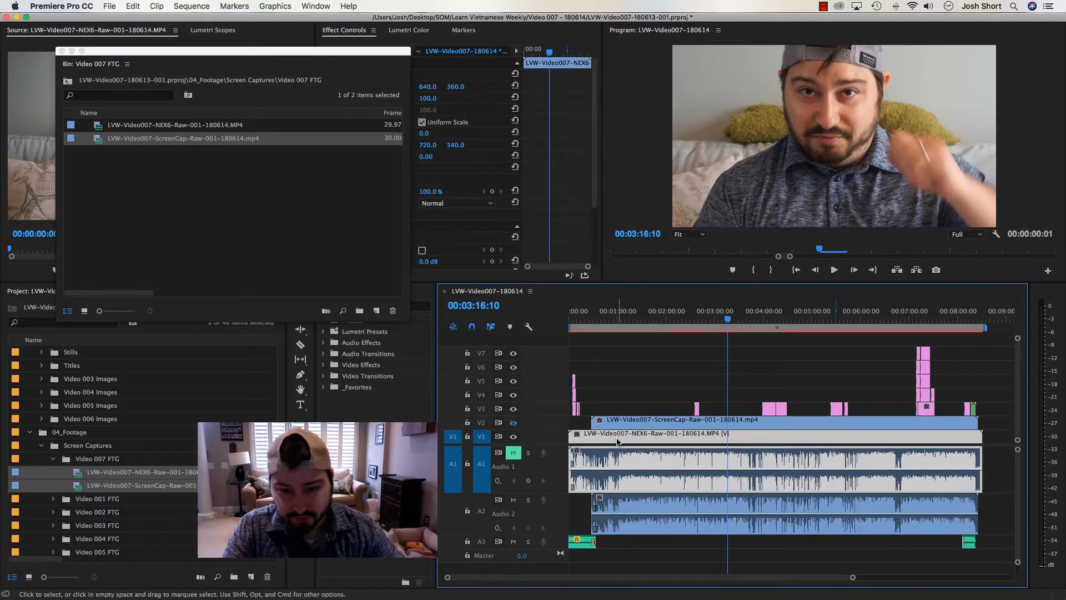
left_click(614, 434)
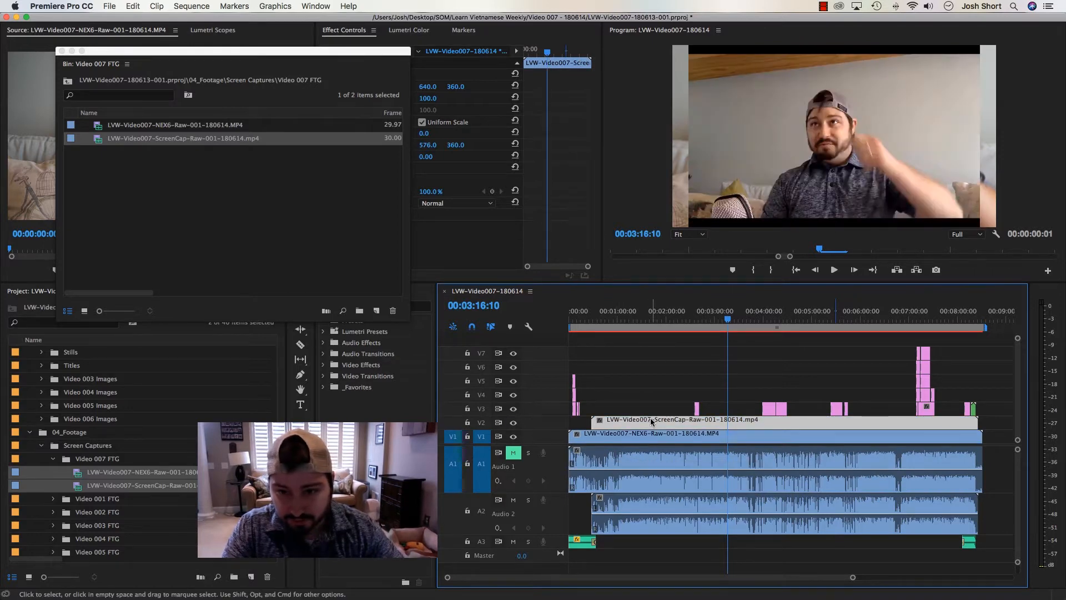
key("Delete")
left_click(619, 456)
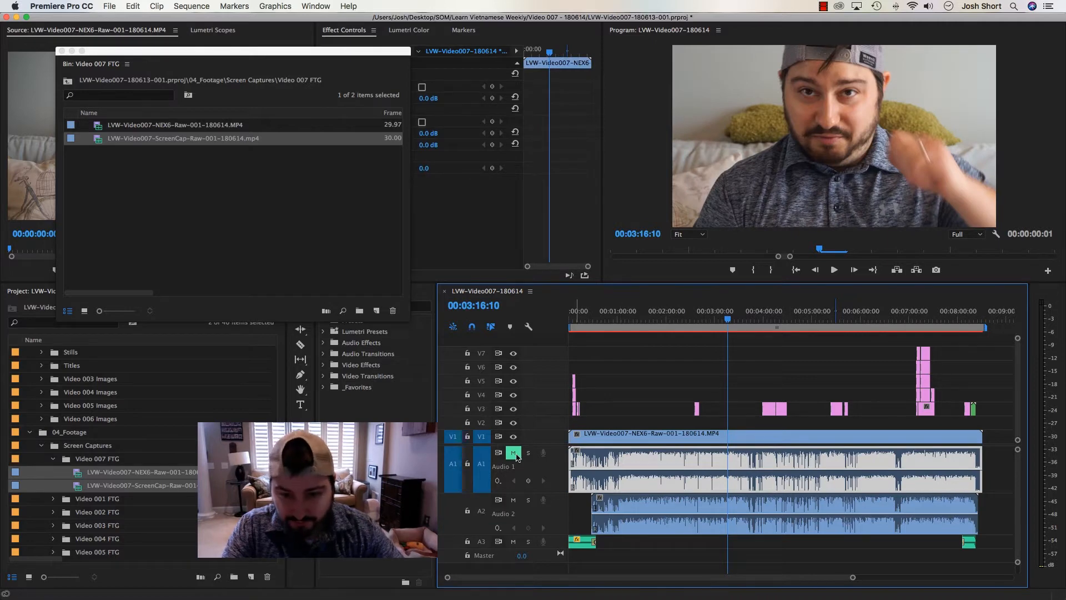
key("Delete")
Unmute A1 and move the ScreenCap audio from A2 up to A1, directly beneath the NEX6 video
left_click(514, 453)
left_click_drag(622, 514, 622, 489)
left_click(628, 438)
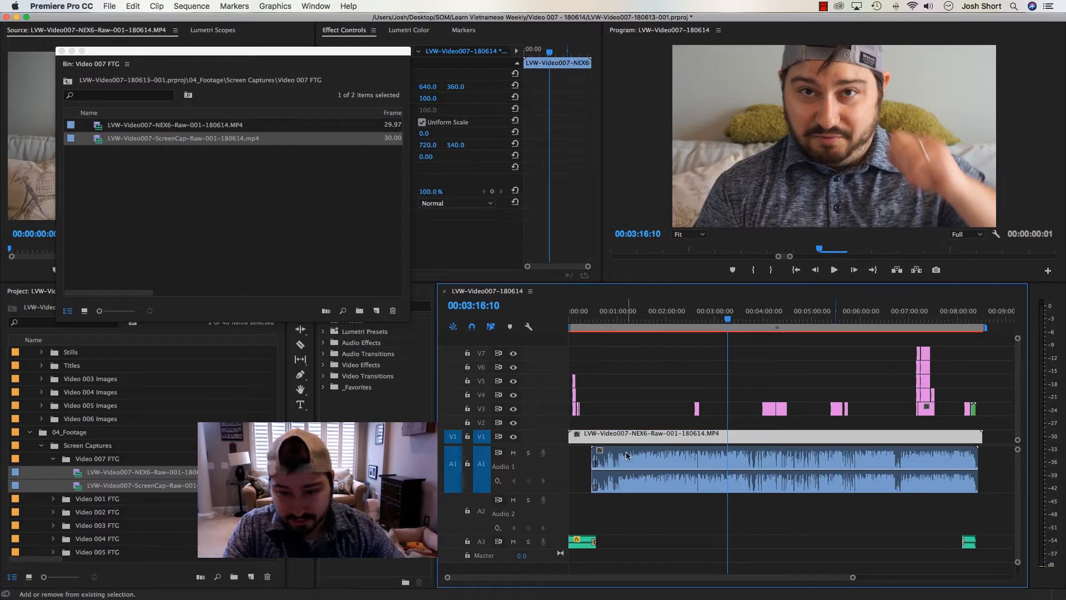
left_click(602, 350)
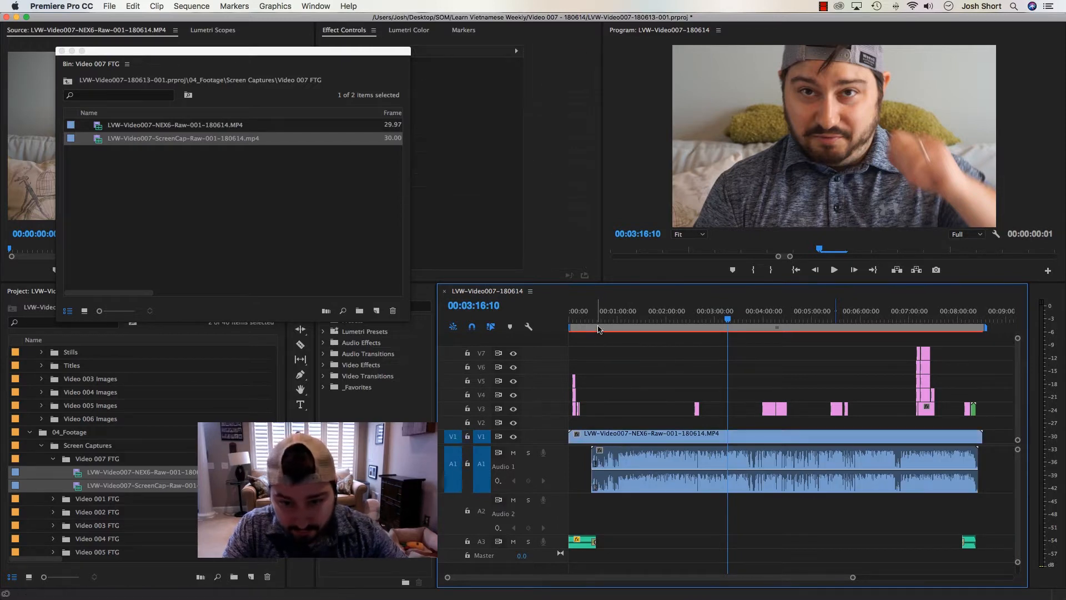
Trim the starts of the NEX6 video and the ScreenCap audio to the same point at about 00:00:47
left_click(596, 319)
key("equal")
key("equal")
left_click_drag(570, 436, 721, 436)
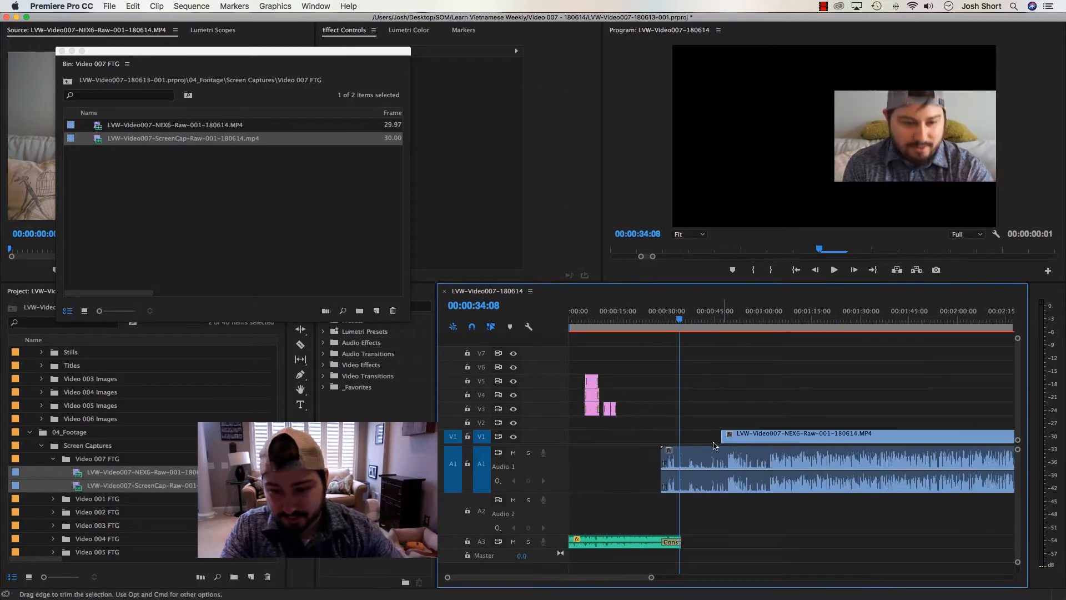
left_click_drag(666, 455, 721, 456)
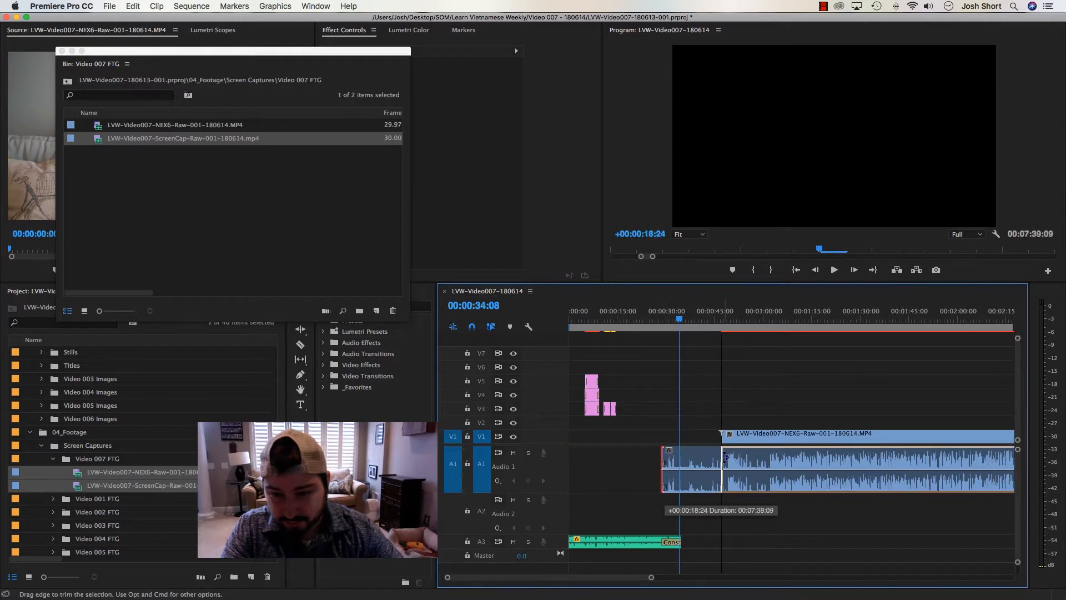
Trim the ends of the NEX6 video and the ScreenCap audio to the same point at about 00:08:25
key("backslash")
left_click(977, 315)
key("equal")
key("equal")
key("equal")
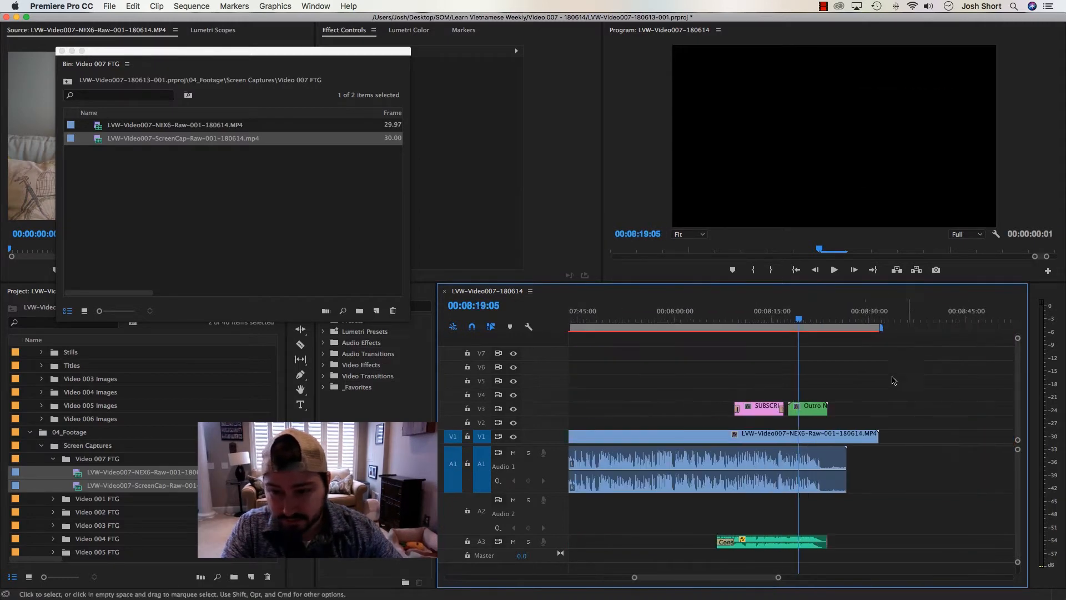
left_click_drag(877, 436, 838, 453)
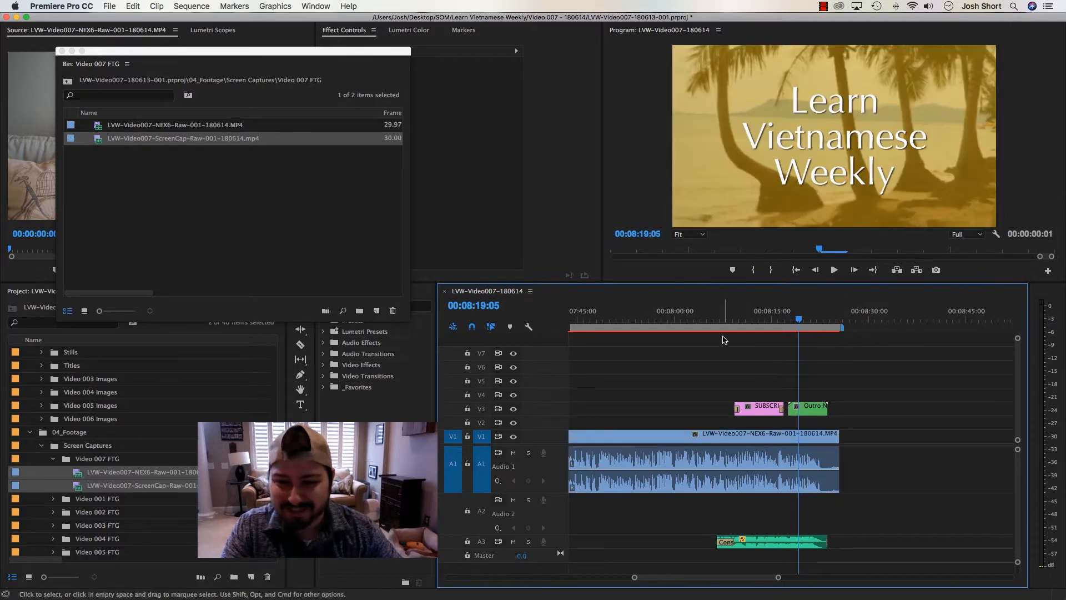
Link the trimmed NEX6 video on V1 with the ScreenCap audio beneath it on A1
key("backslash")
left_click(692, 438)
left_click(690, 454, "shift")
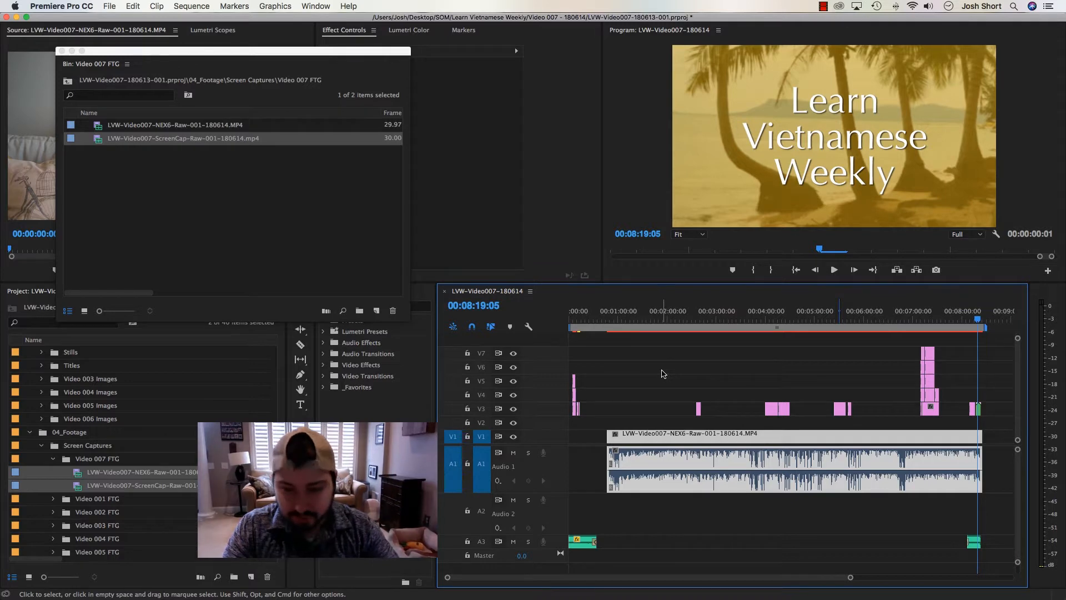
key("super+l")
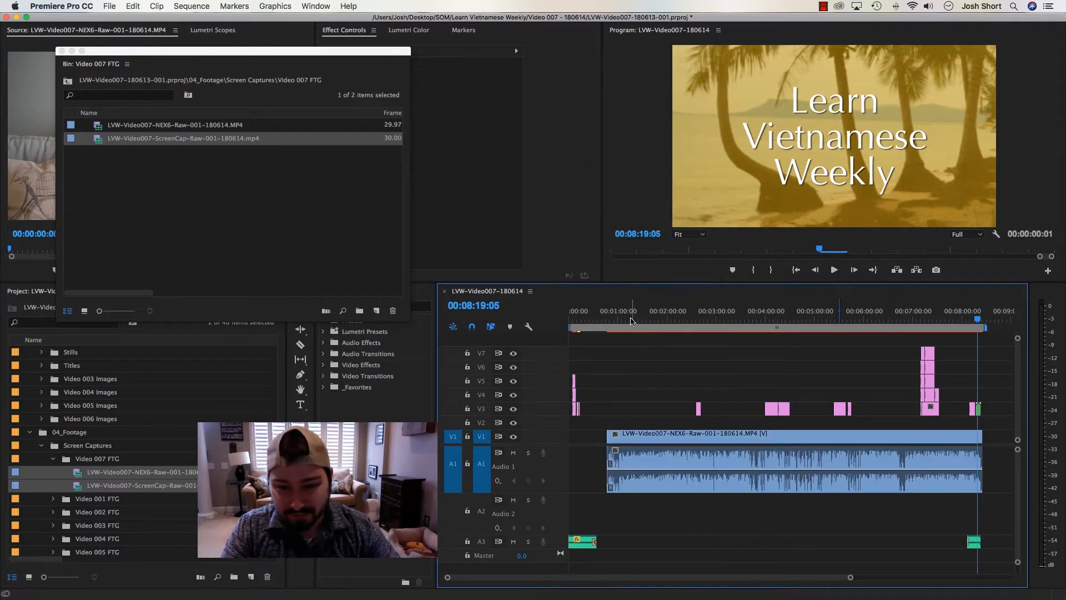
Set the NEX6 video clip to the sequence's frame size and check its framing at about 00:01:34
mouse_move(631, 320)
left_mouse_down()
mouse_move(663, 321)
mouse_move(647, 320)
left_mouse_up()
left_click(632, 439)
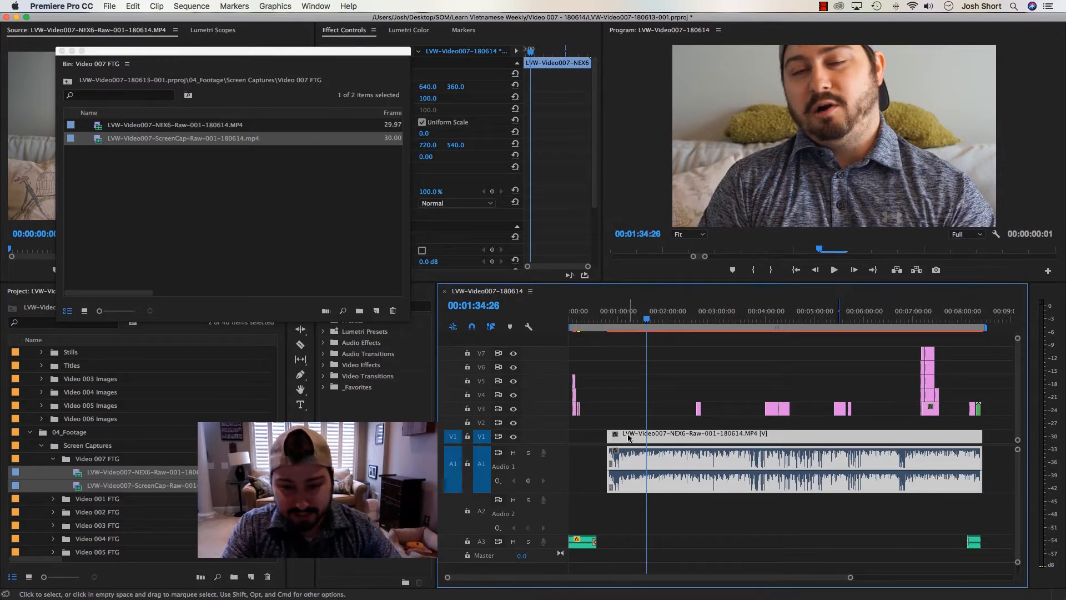
right_click(631, 440)
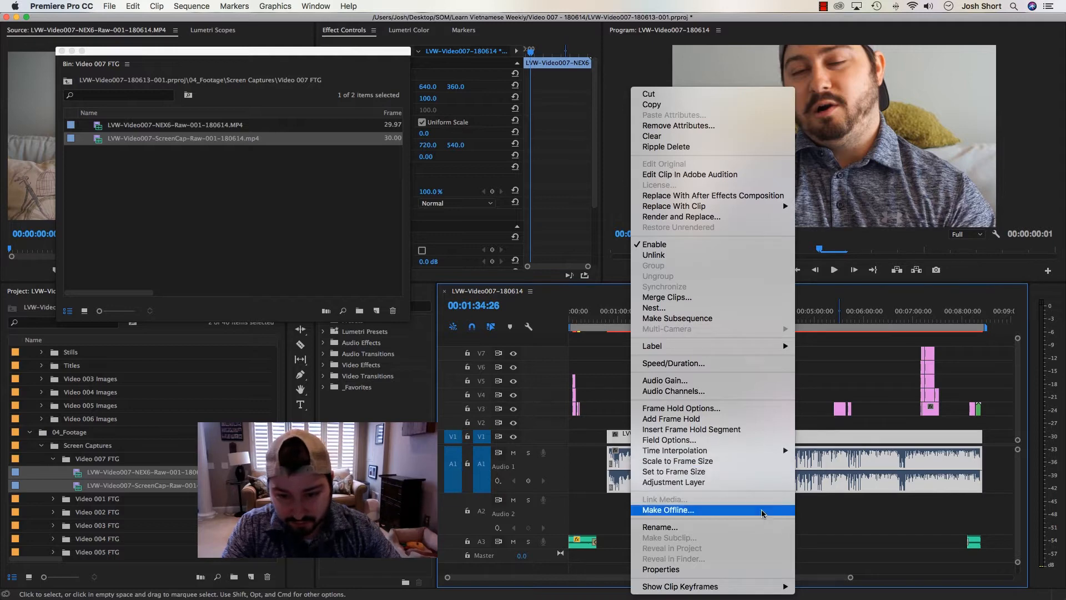
left_click(742, 472)
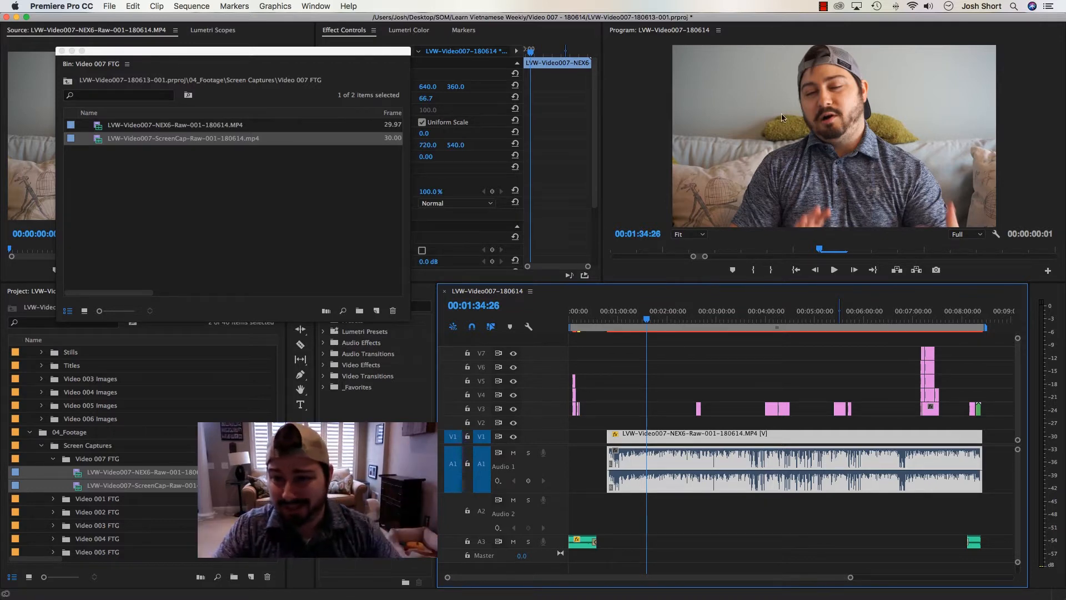
left_click(650, 337)
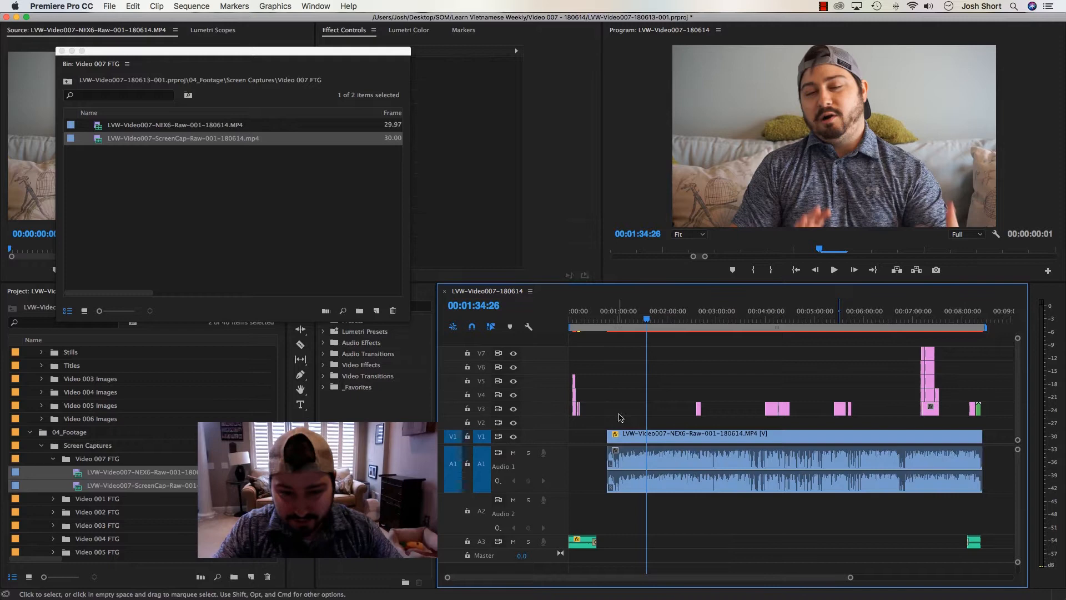
Move the linked NEX6 video and audio to the very start of the sequence
left_click(620, 321)
left_click_drag(639, 435, 581, 437)
left_click(574, 320)
Ripple-trim the silent lead-in off the start of the linked NEX6 clip so speech begins at the start of the sequence
key("equal")
key("equal")
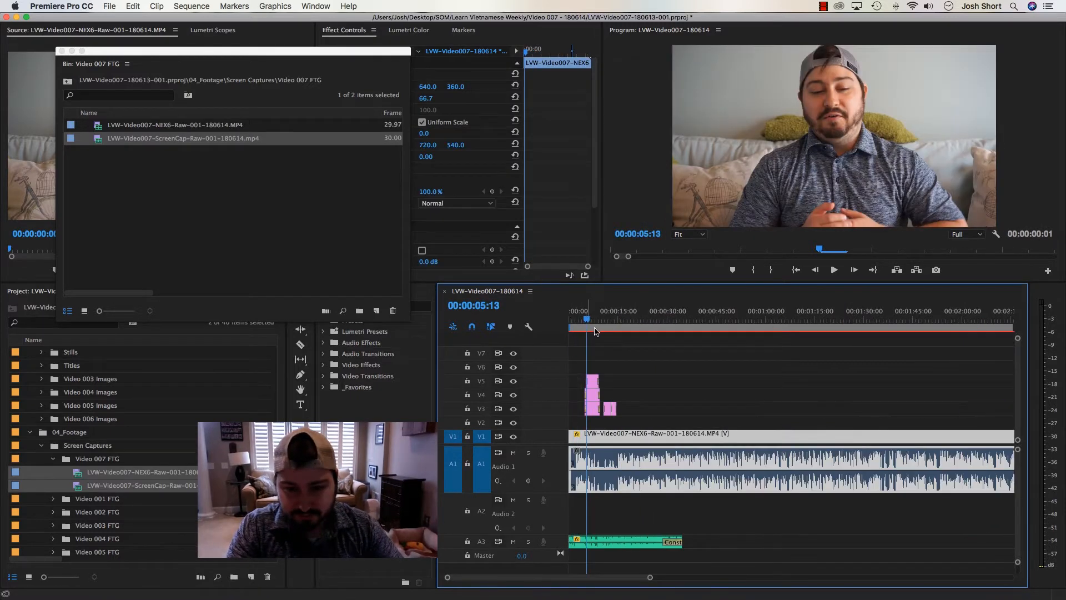
key("equal")
key("equal")
key("equal")
key("minus")
left_click(682, 318)
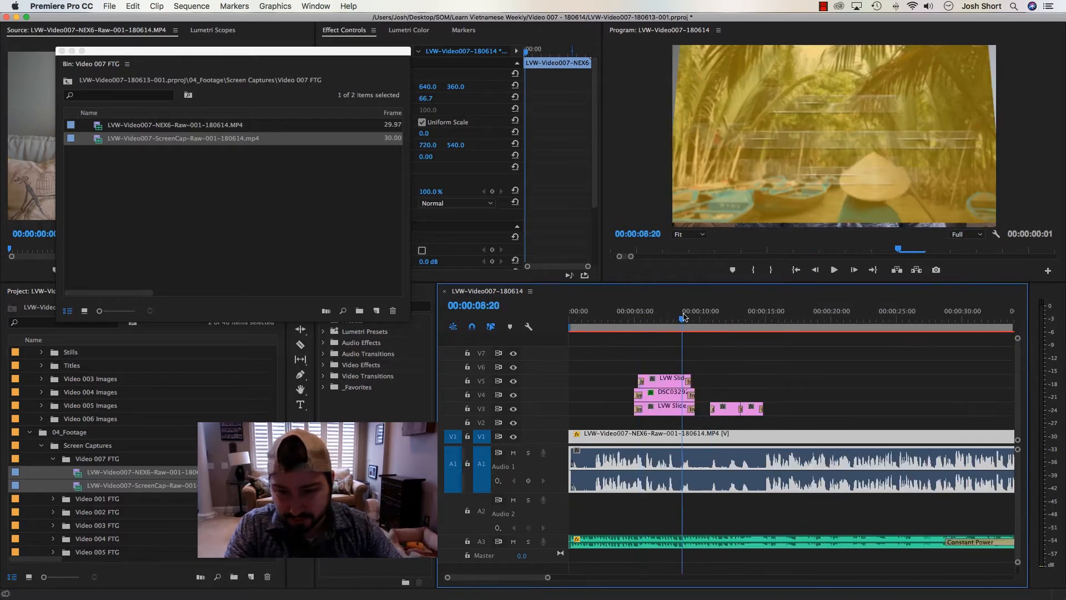
left_click_drag(684, 317, 759, 320)
left_click(593, 438)
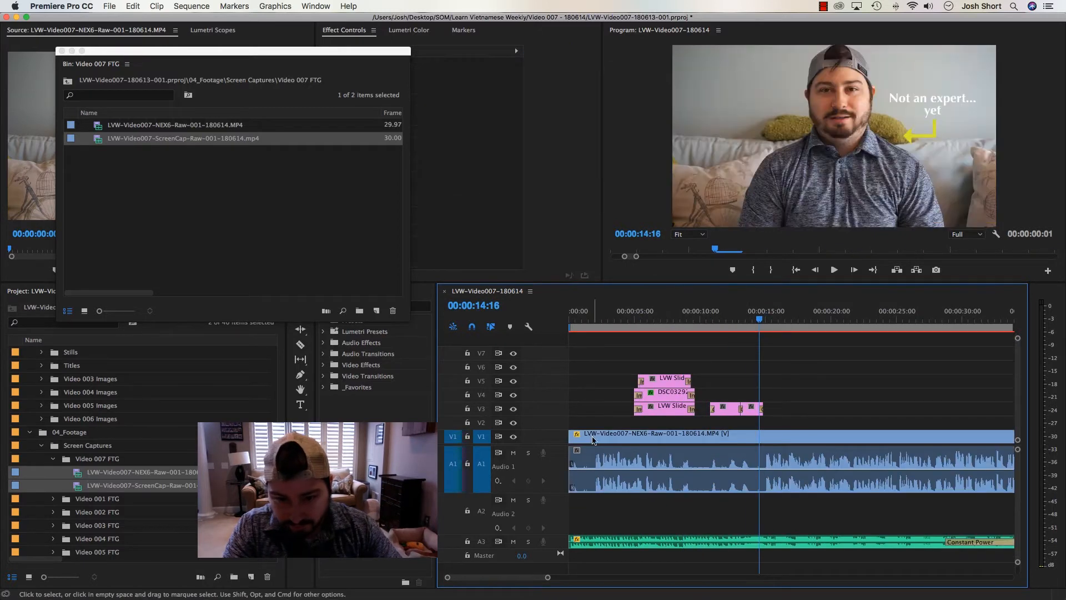
mouse_move(570, 437)
left_mouse_down()
mouse_move(766, 439)
mouse_move(579, 448)
left_mouse_up()
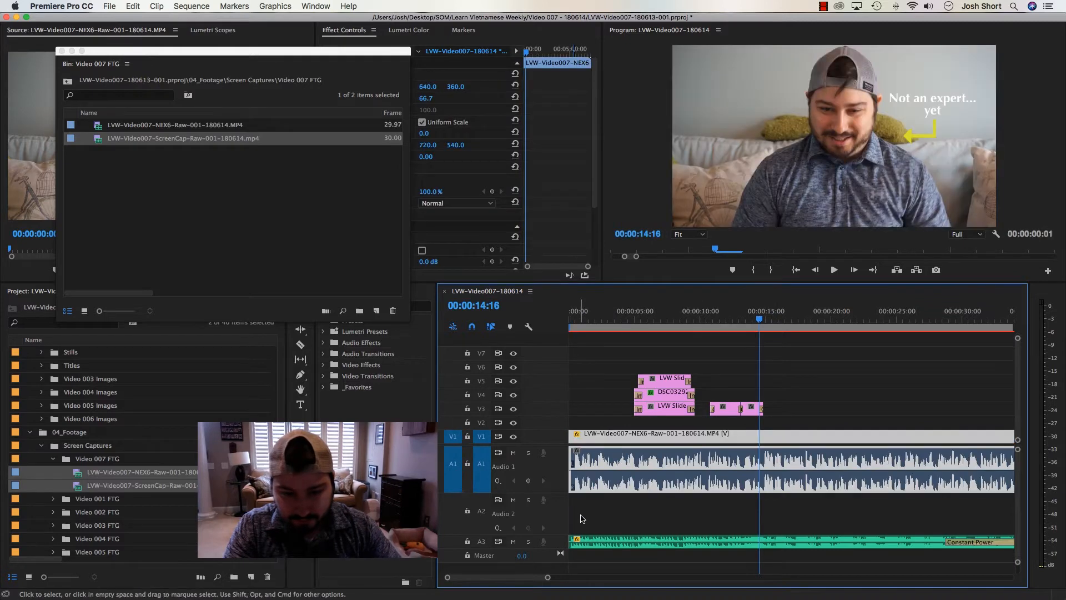
Move the intro and outro music clips from A3 up to A2
left_click(586, 541)
key("backslash")
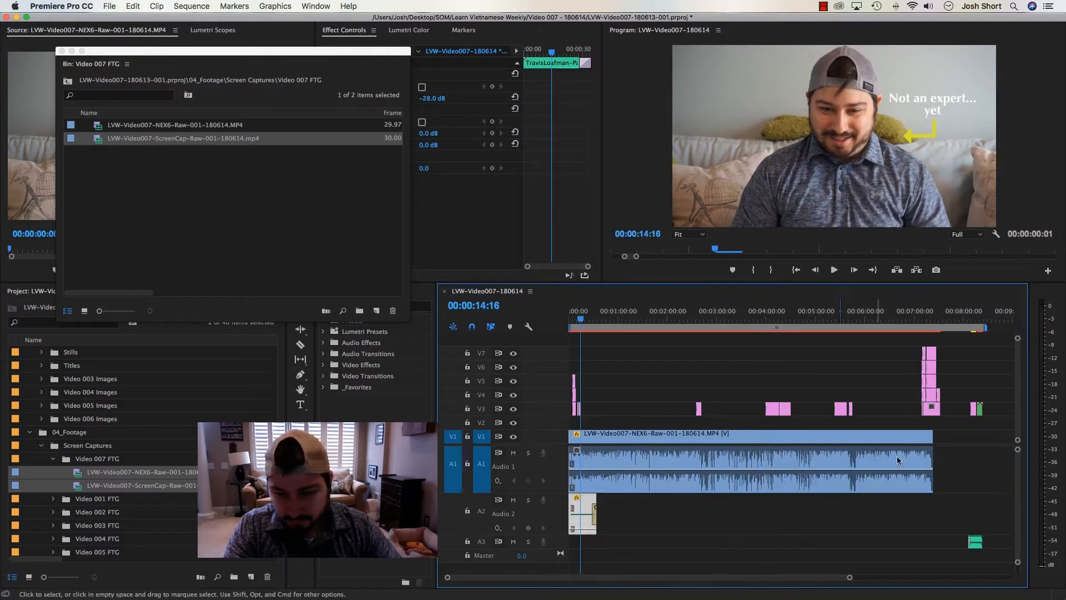
left_click_drag(968, 533, 971, 514)
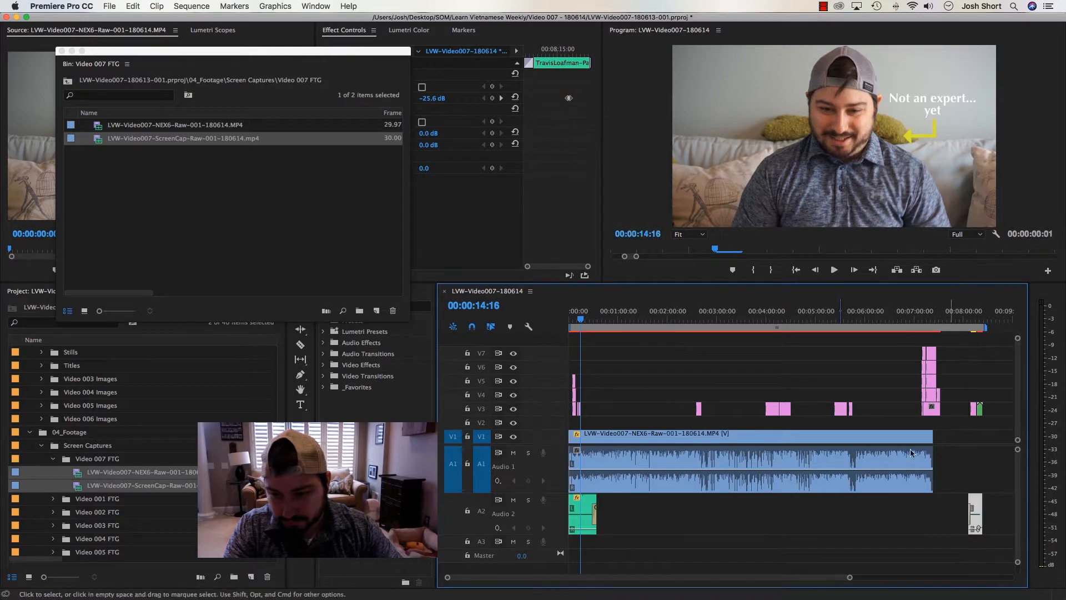
Select all the title and image clips above the footage and move them down one track, with the lowest on V2
left_click_drag(994, 345, 562, 410)
left_click(575, 319)
key("equal")
key("equal")
key("equal")
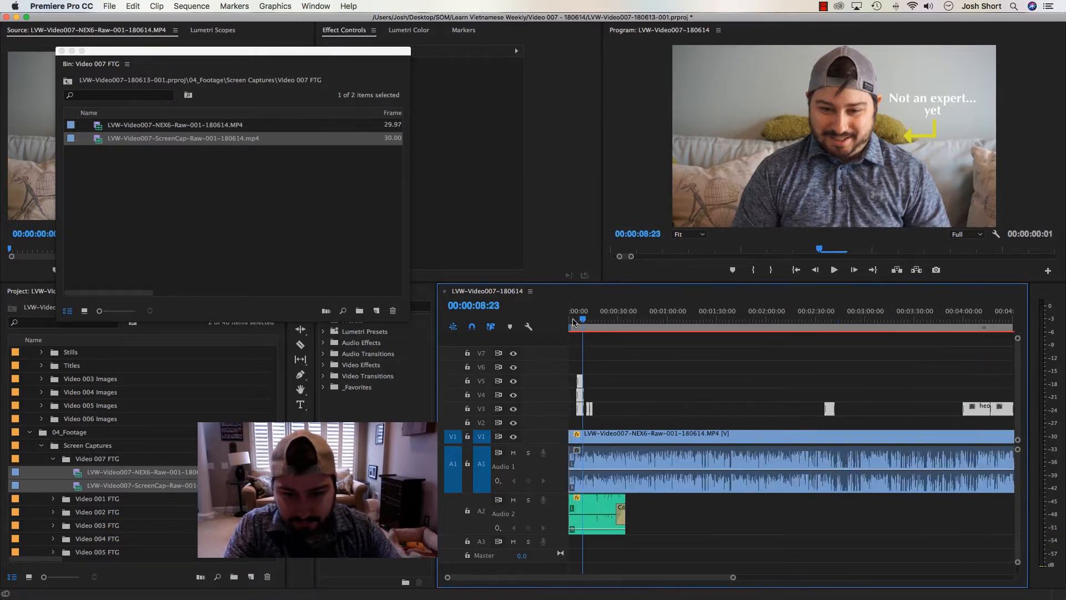
key("equal")
left_click_drag(651, 412, 651, 427)
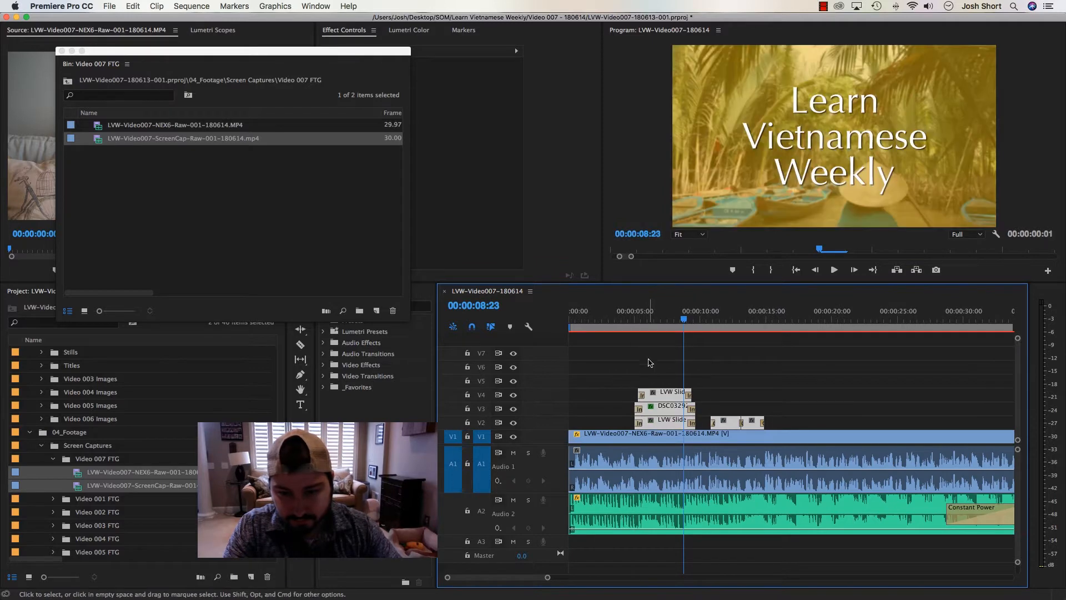
left_click(646, 339)
Add a comment marker at 00:00:04:02 with the comment "remember to replace the music" and an empty name
key("Home")
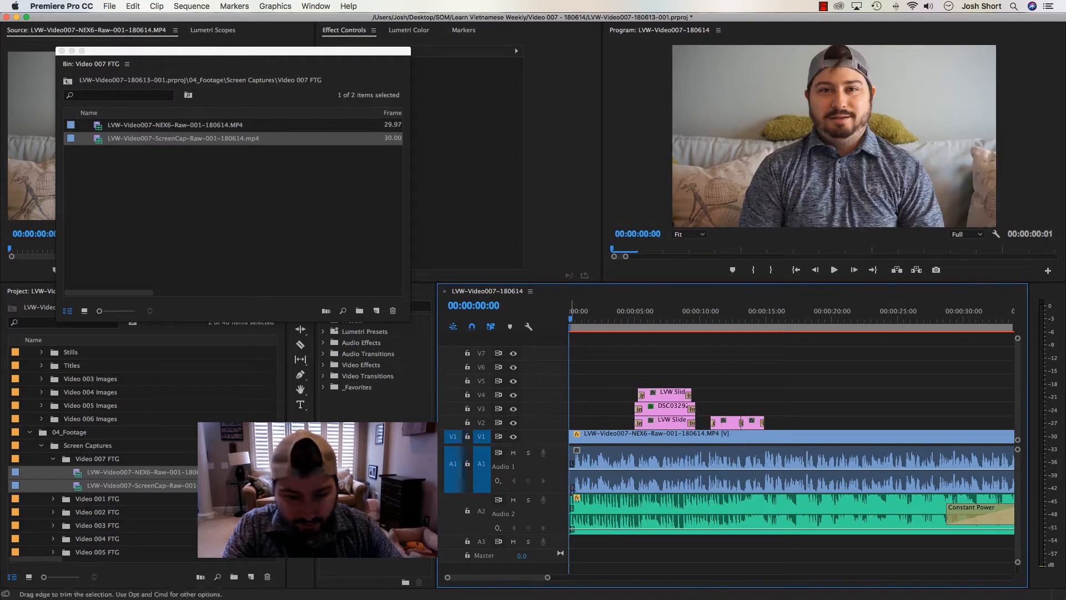
left_click(621, 310)
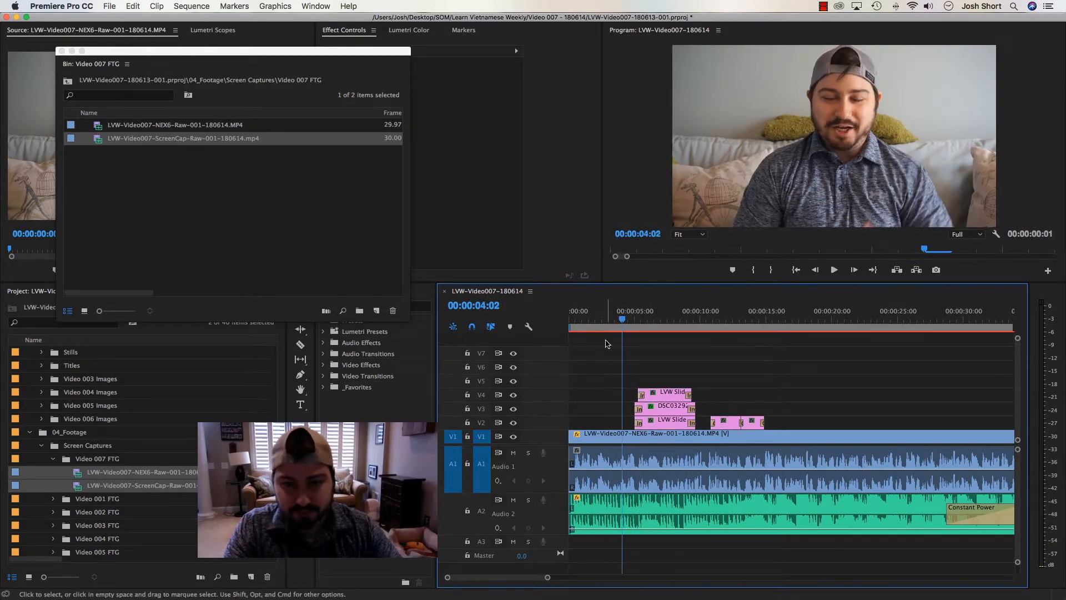
key("m")
key("m")
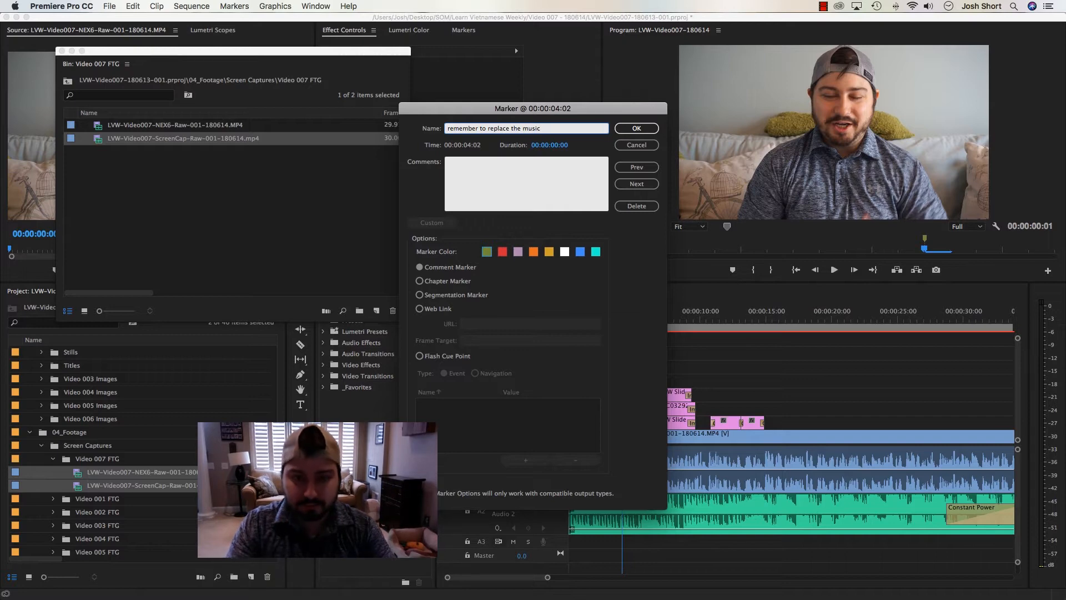
key("Tab")
type("remember to replace the music")
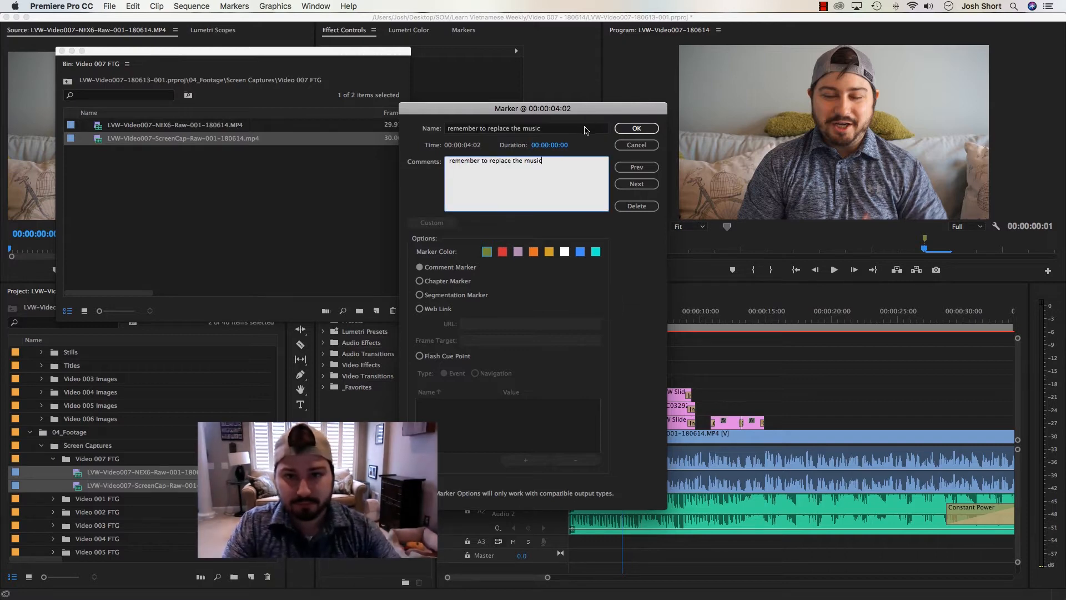
left_click(585, 129)
key("BackSpace")
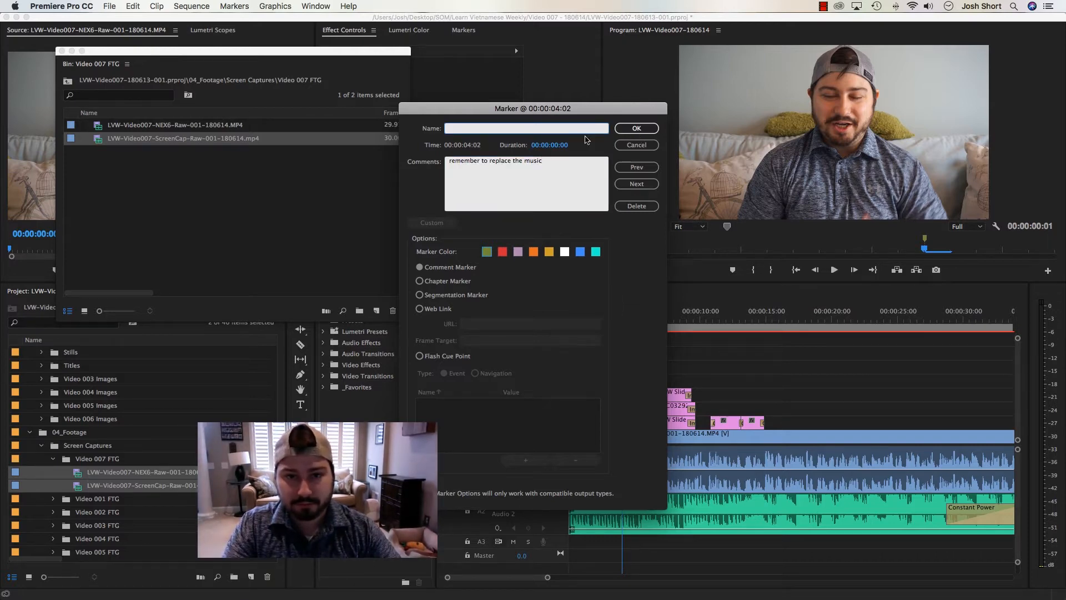
Give the music reminder marker a duration and extend its end to about 00:00:21
left_click_drag(562, 145, 618, 142)
left_click(636, 129)
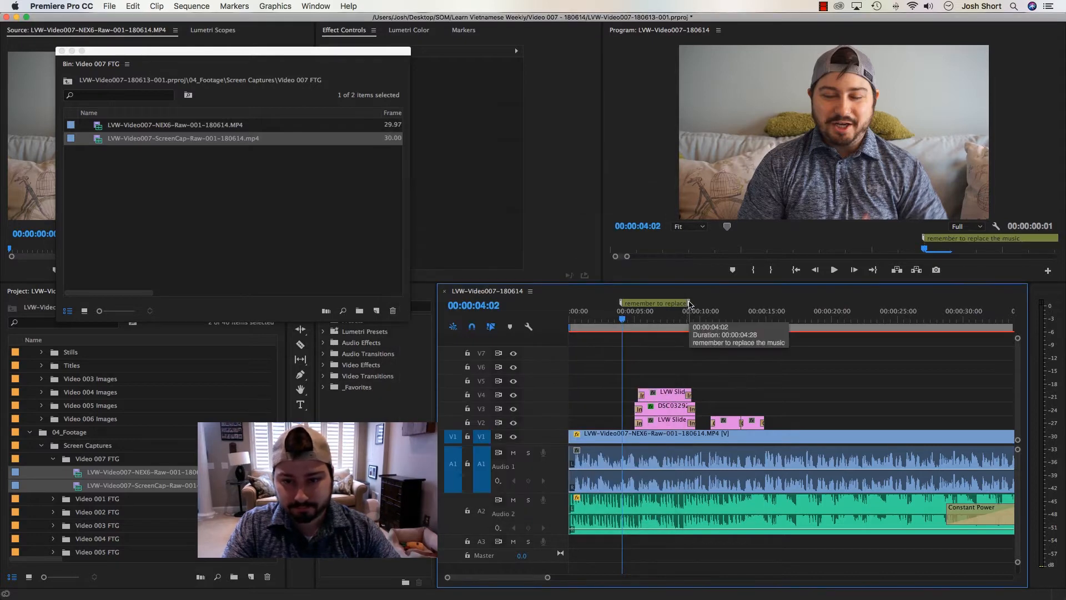
left_click_drag(689, 303, 845, 305)
Play the first few seconds and add a Constant Power transition to the start of the A1 voice audio
left_click_drag(646, 317, 556, 320)
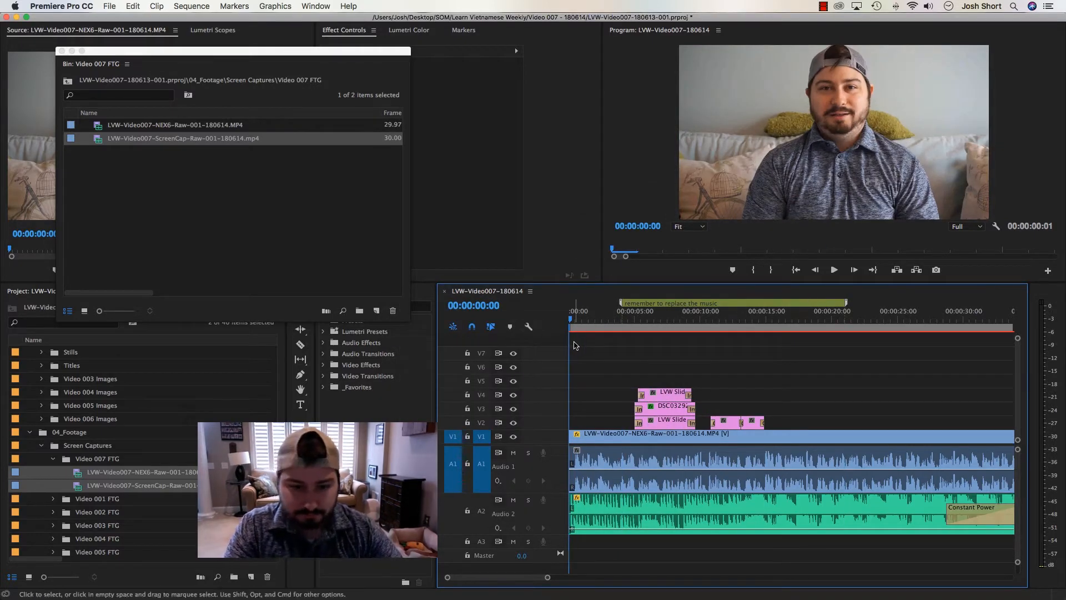
key("space")
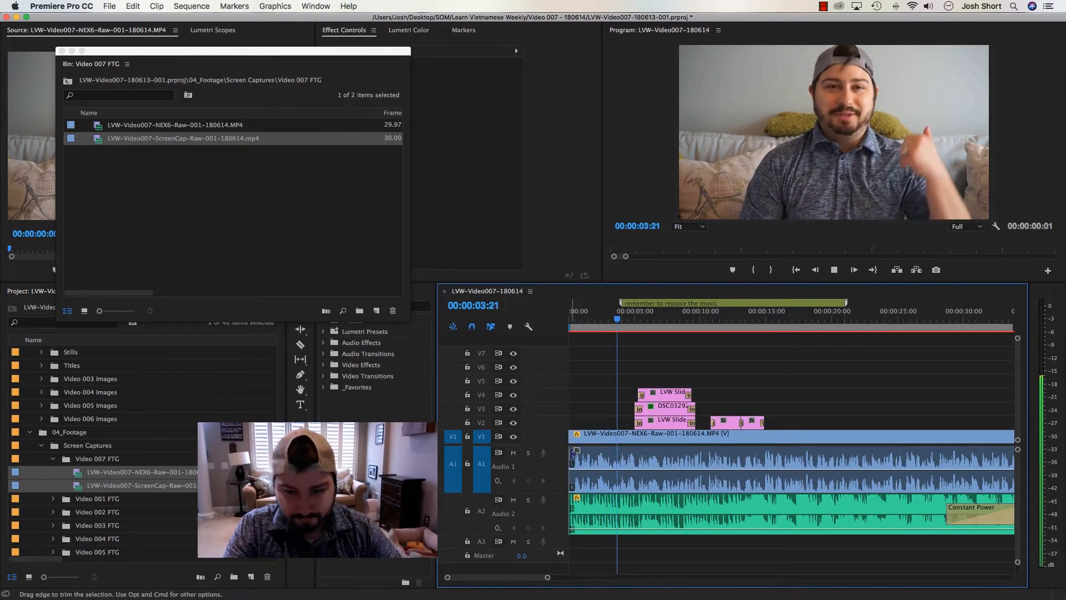
key("space")
left_click_drag(581, 319, 542, 321)
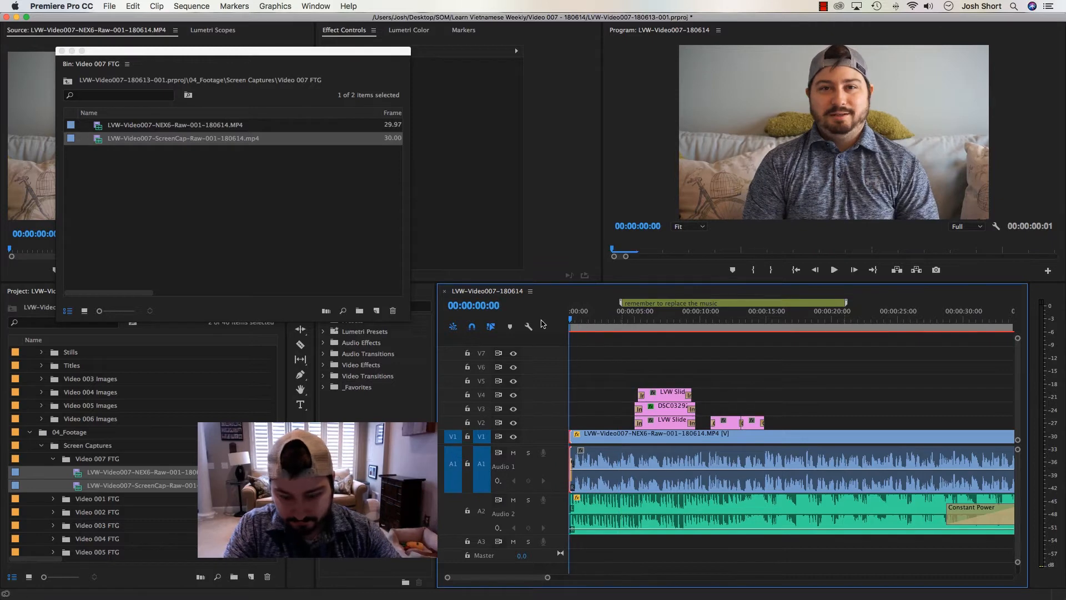
key("equal")
key("equal")
key("equal")
key("minus")
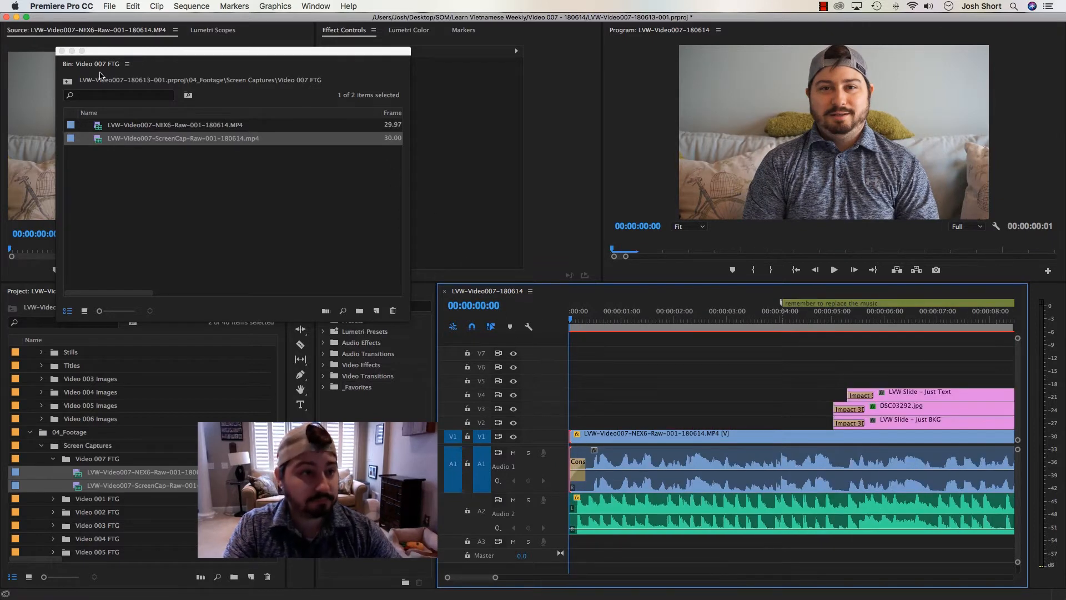
Close the floating Video 007 FTG bin and play the opening from the start to check the title timing
left_click(61, 51)
left_click(508, 314)
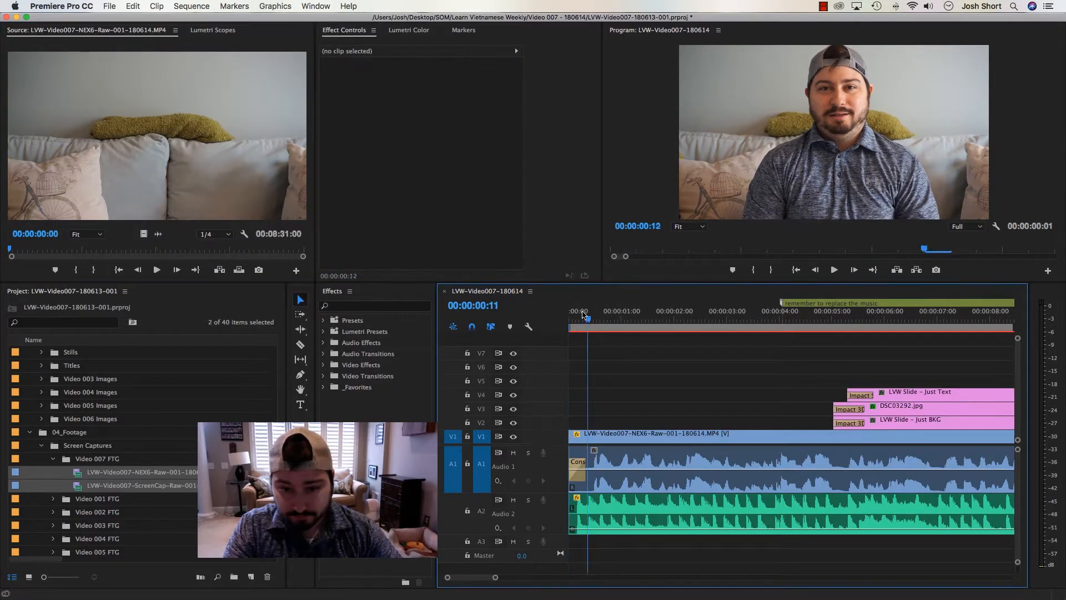
key("minus")
key("minus")
key("minus")
key("minus")
key("minus")
key("minus")
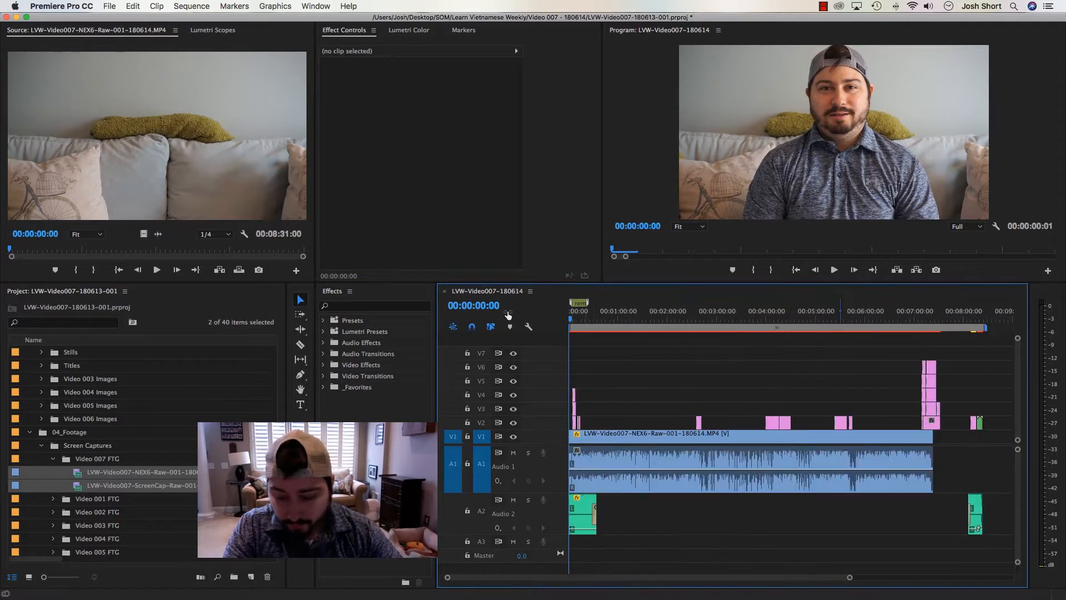
key("equal")
key("equal")
key("equal")
key("equal")
key("equal")
key("space")
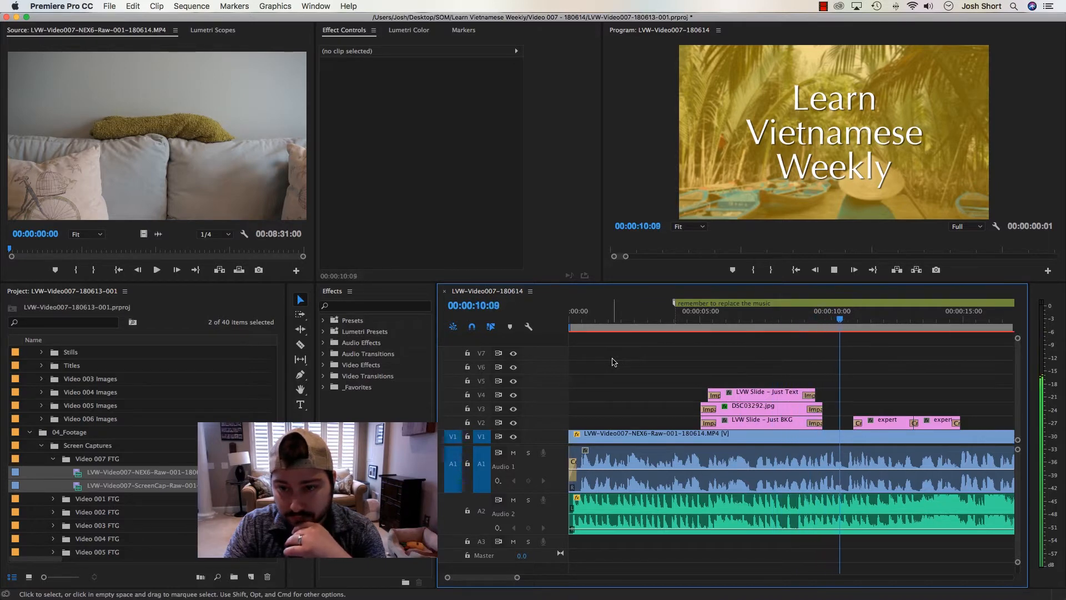
key("minus")
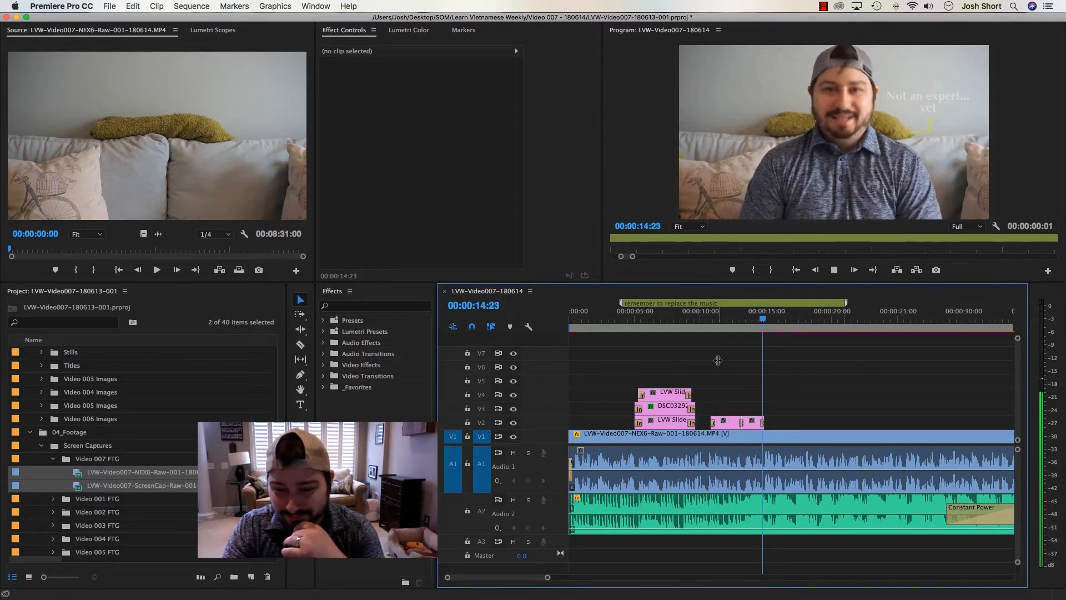
Mark an In point at about 00:00:15 and move the two "Not an expert... yet" titles on V2 to start at about 00:00:16
key("i")
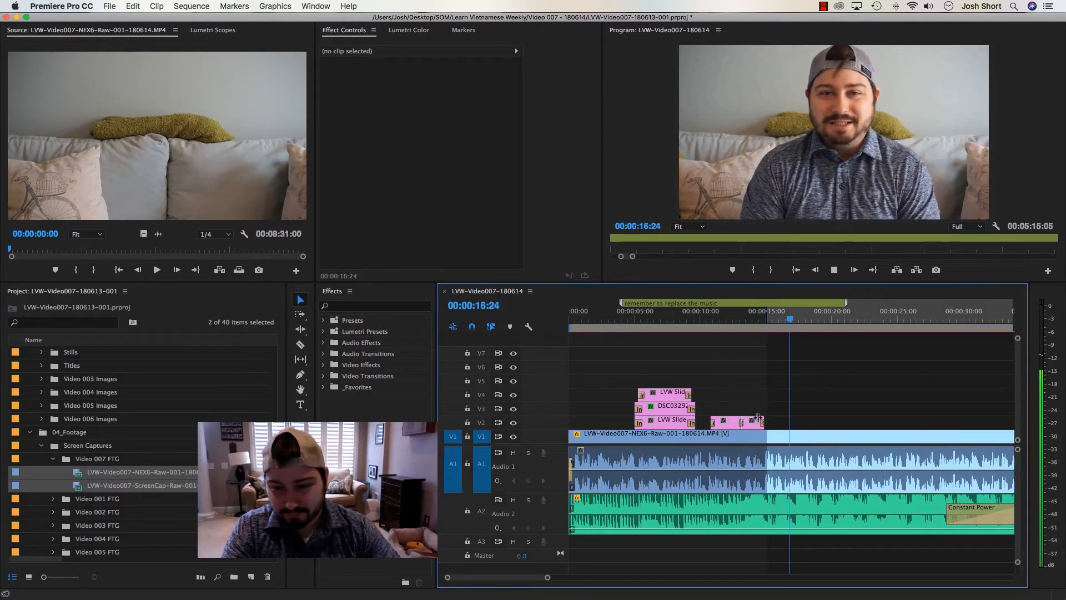
key("space")
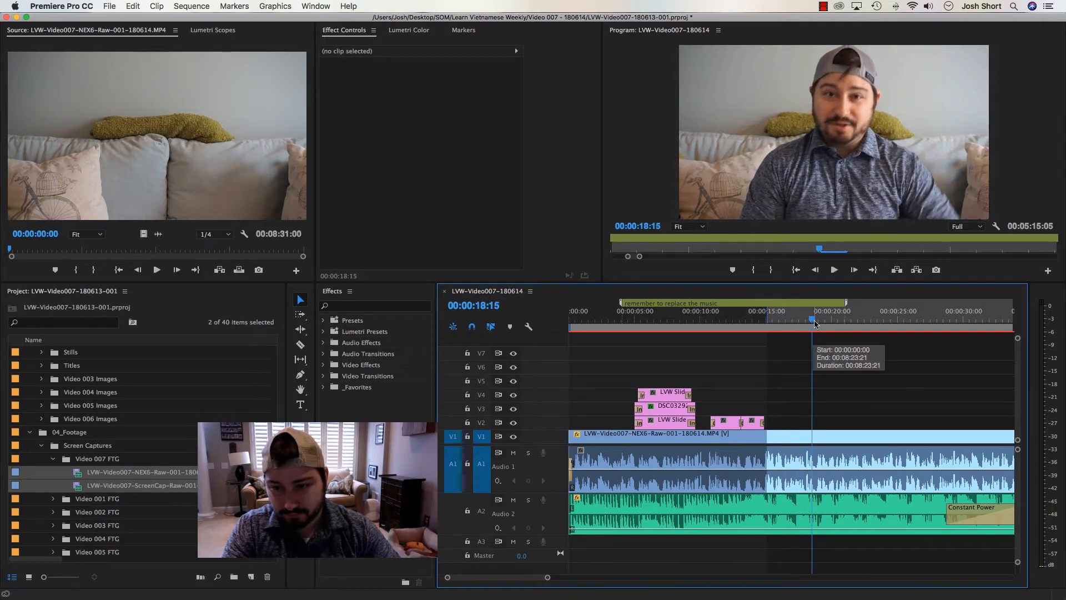
key("shift+Left")
key("shift+Left")
key("shift+Left")
key("shift+Left")
key("shift+Left")
key("shift+Left")
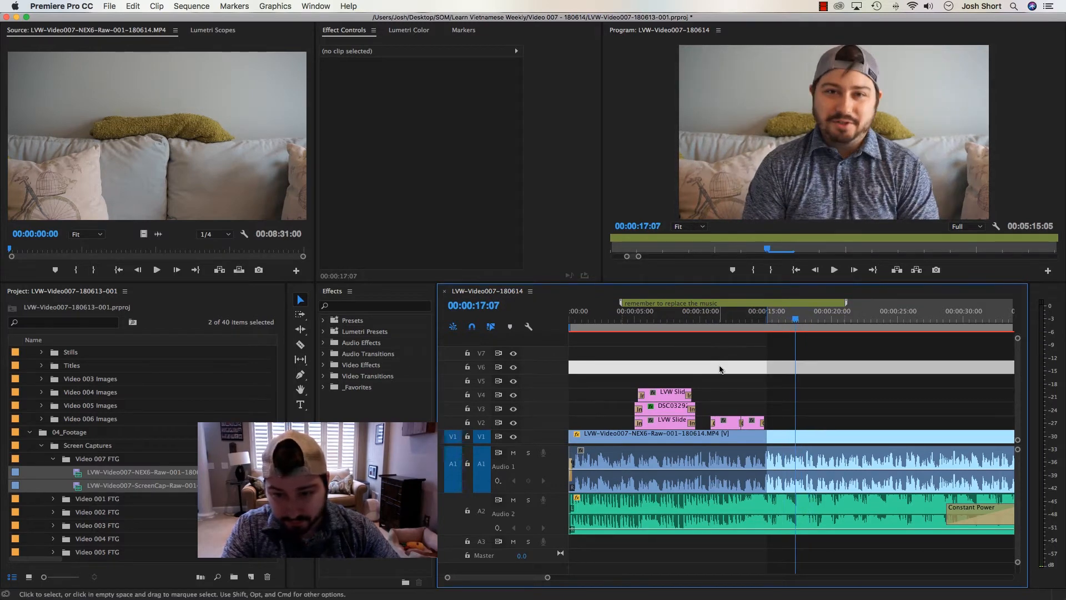
left_click_drag(719, 374, 798, 427)
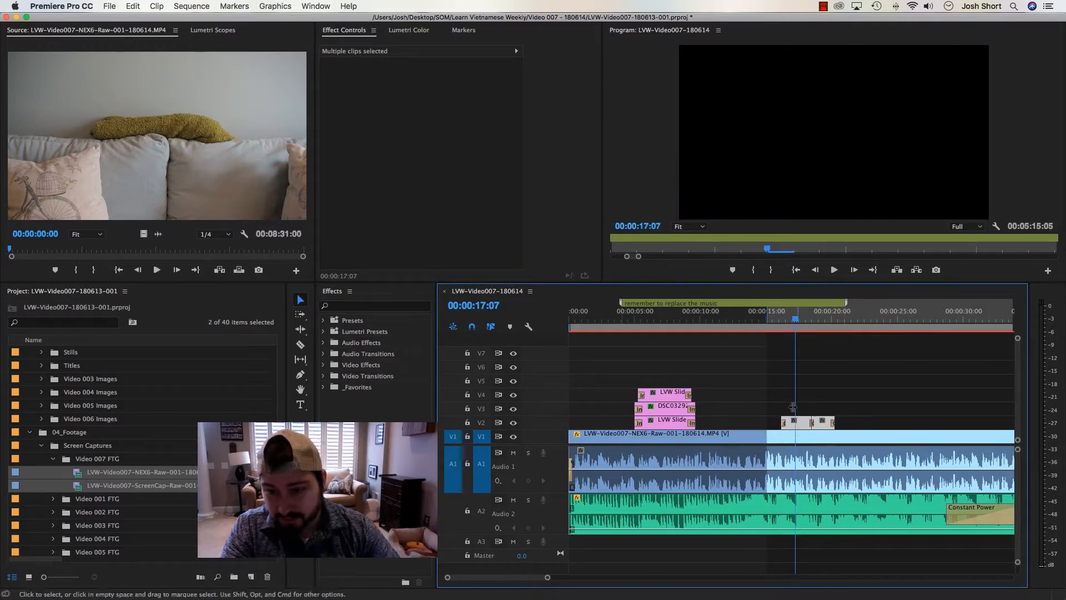
left_click(780, 341)
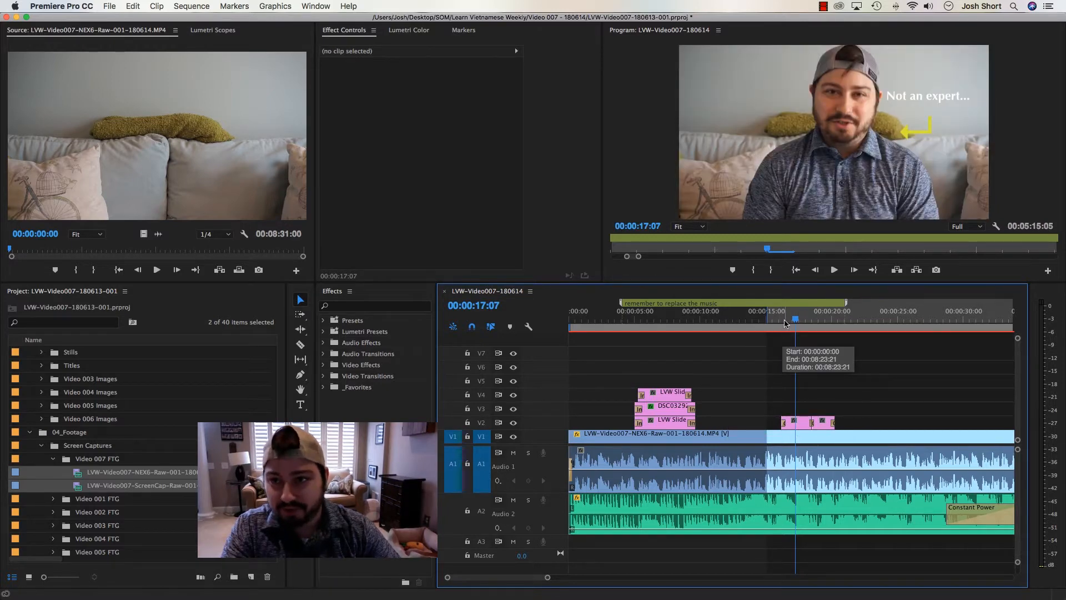
Set the program playback resolution to 1/4 and scrub through the Learn Vietnamese Weekly title graphics and the footage before the In point
left_click_drag(785, 323, 667, 328)
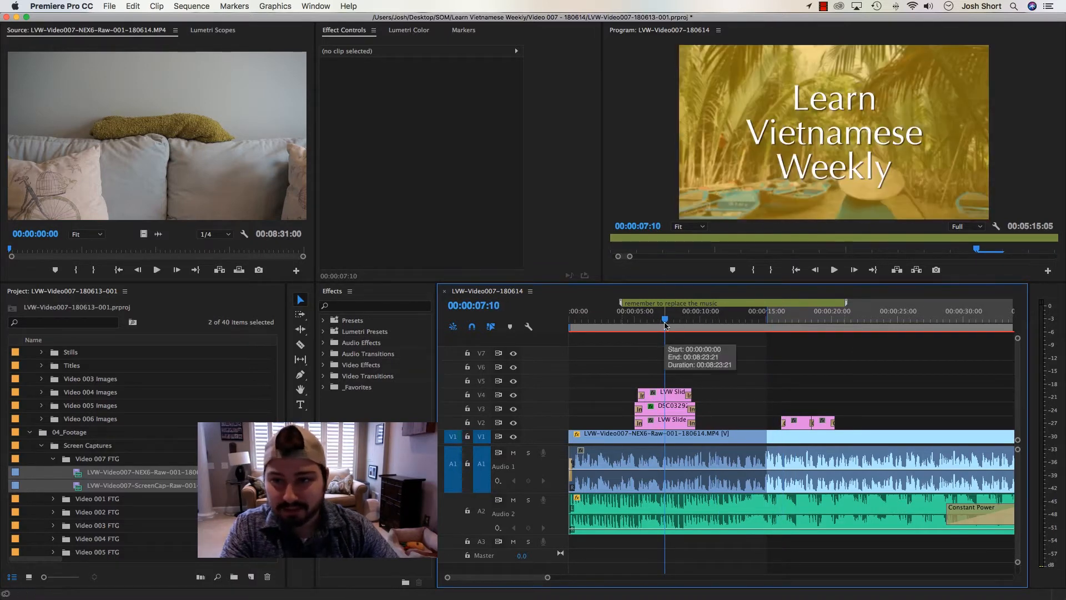
left_click_drag(671, 324, 707, 329)
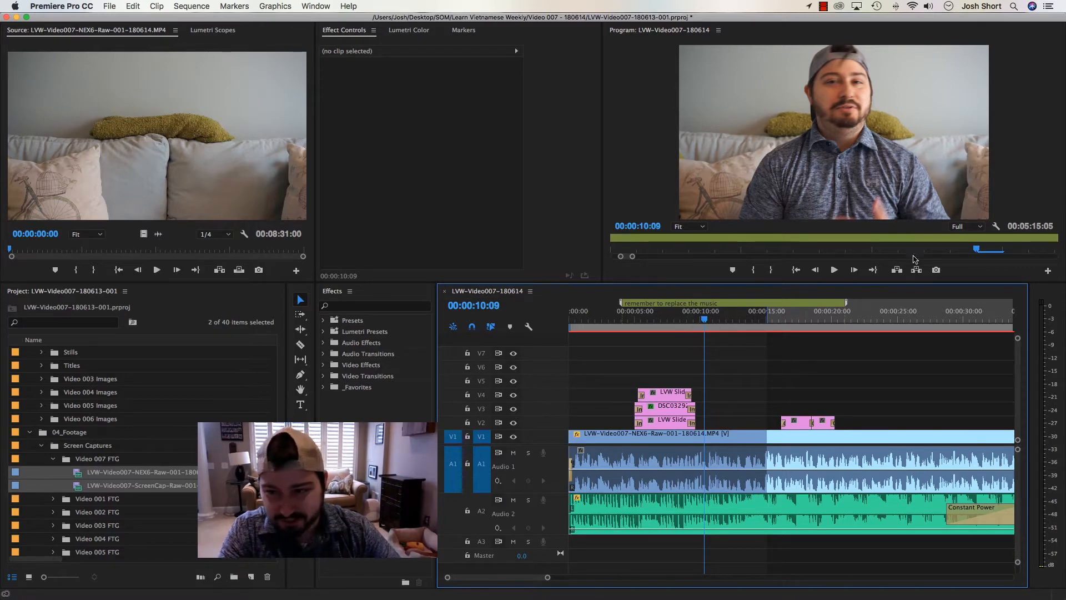
left_click(958, 231)
left_click(957, 252)
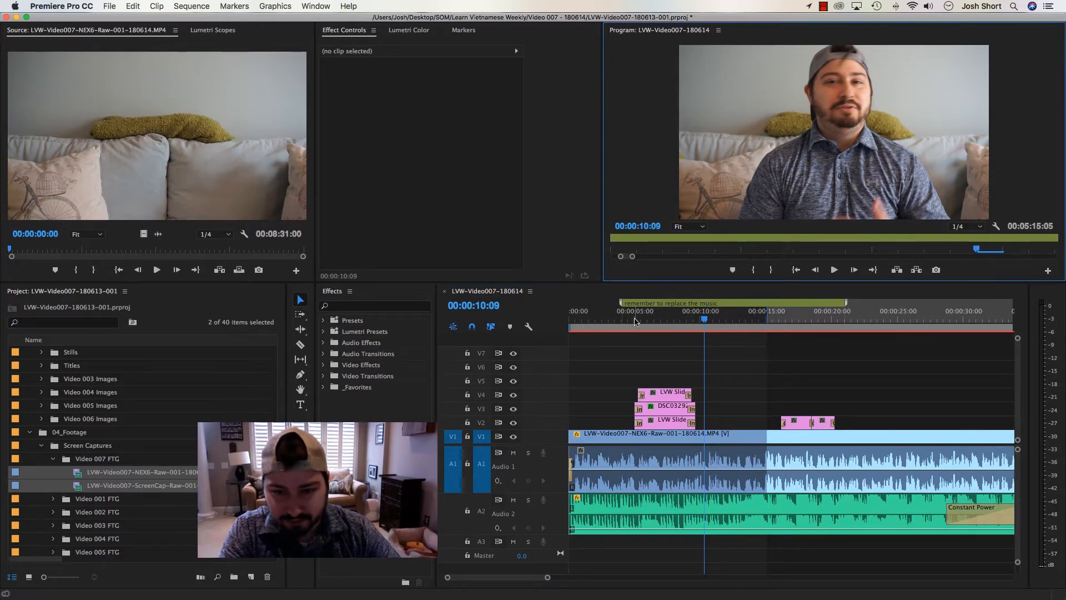
left_click(634, 322)
left_click_drag(635, 322, 694, 332)
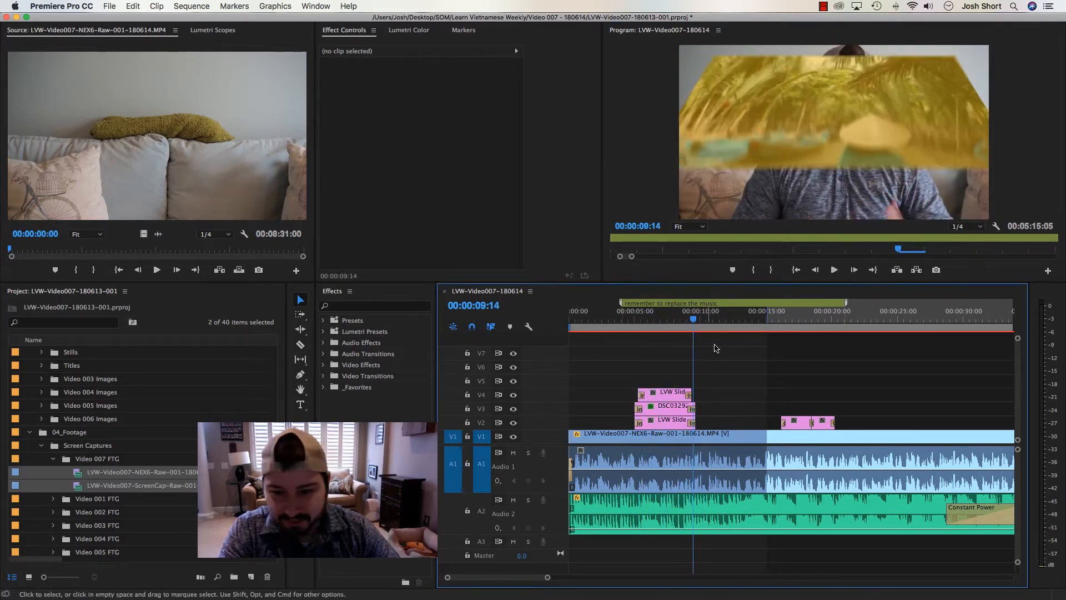
left_click(771, 325)
mouse_move(772, 326)
left_mouse_down()
mouse_move(841, 333)
mouse_move(759, 331)
left_mouse_up()
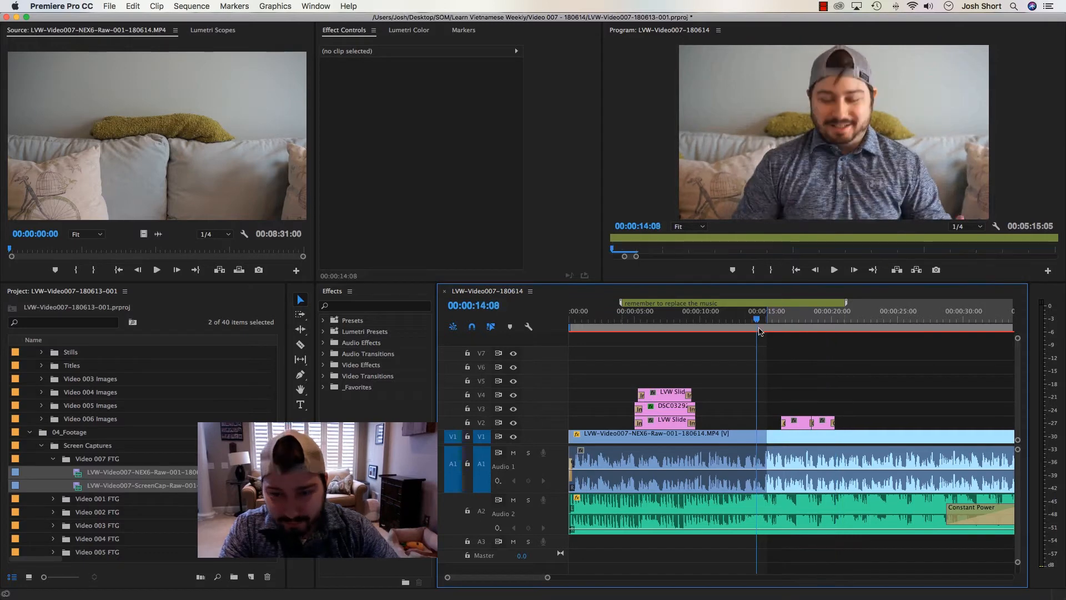
Set the program playback resolution to 1/2 and play the sequence from about 00:00:14 to the end of the A2 music
left_click(966, 227)
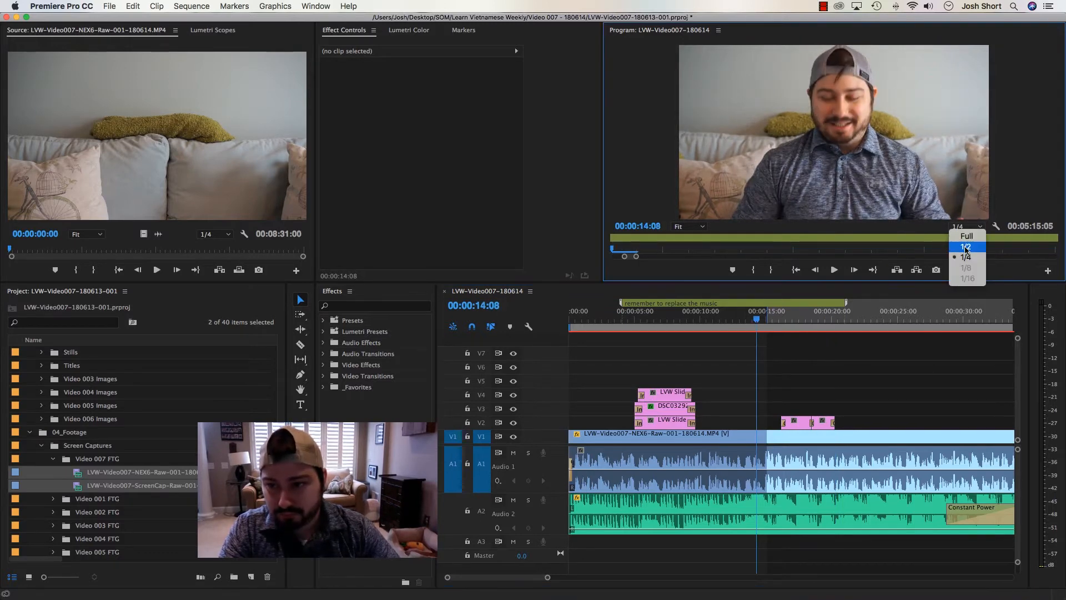
left_click(963, 239)
key("space")
key("minus")
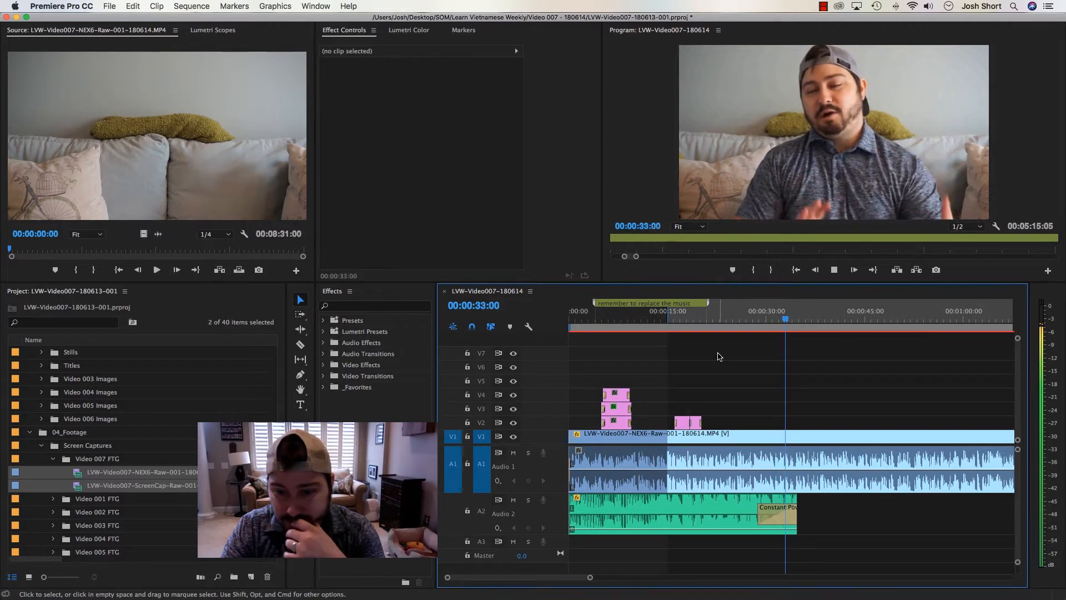
left_click(760, 314)
Load the ZiplineZebra track from the Video 007 music bin into the Source monitor and replace the A2 music clip with it
left_click(641, 502)
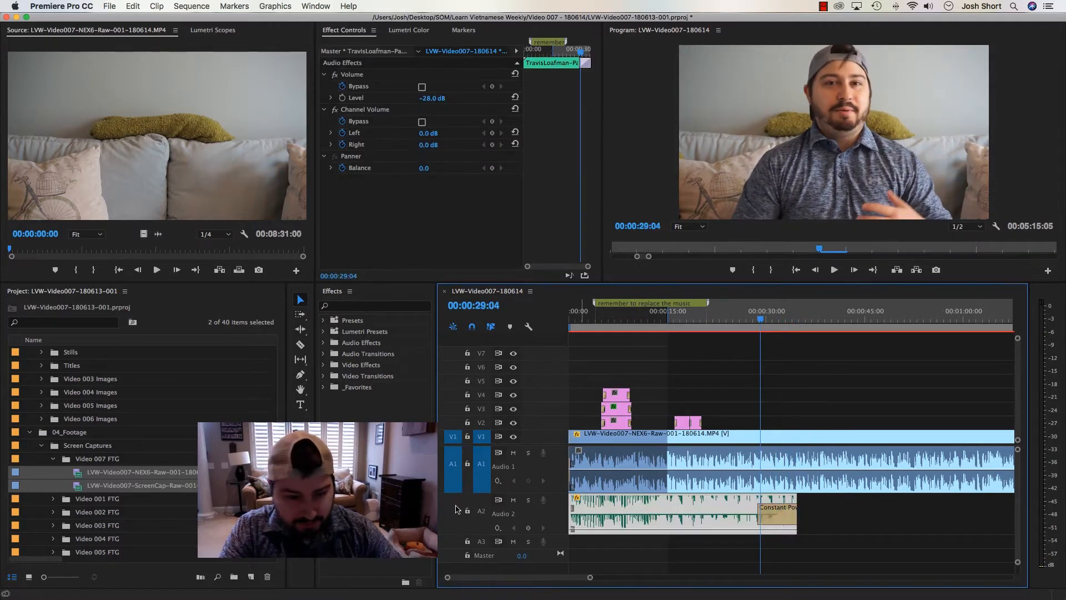
scroll(83, 411, "up", 5)
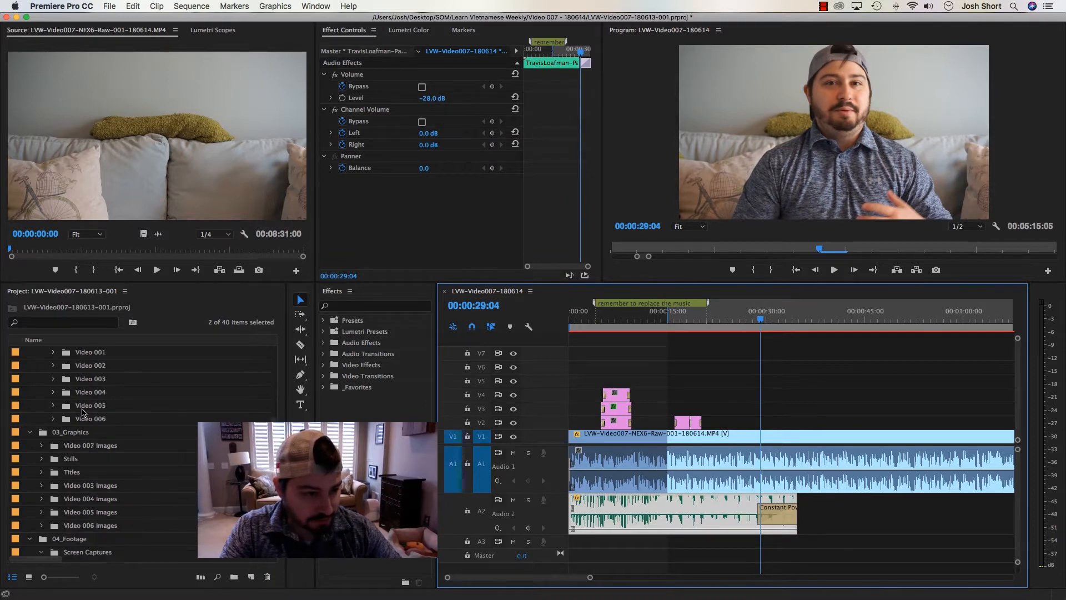
left_click(85, 419)
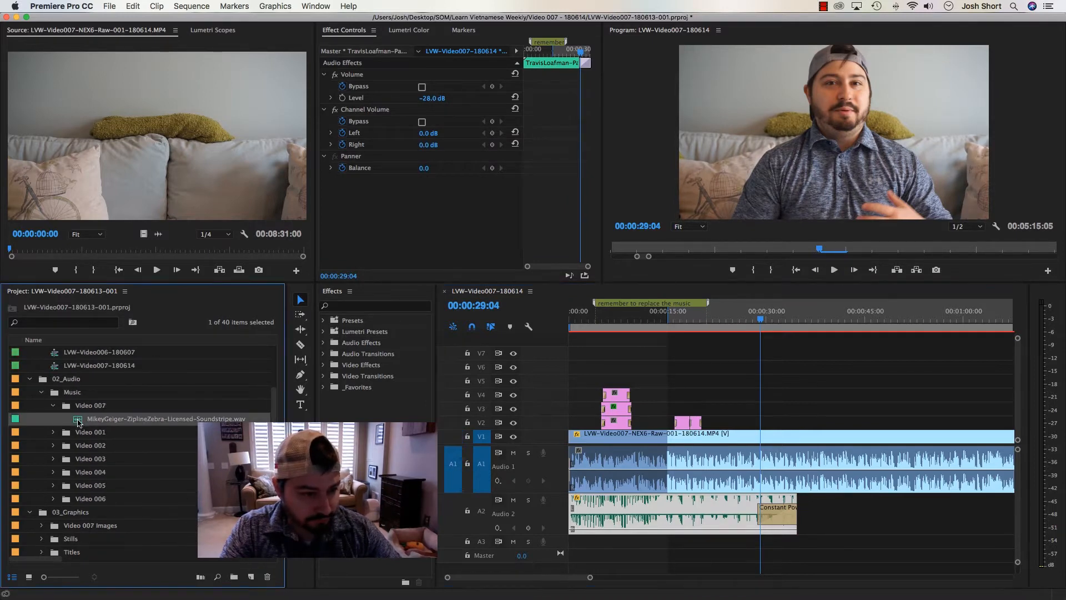
left_click_drag(114, 348, 139, 180)
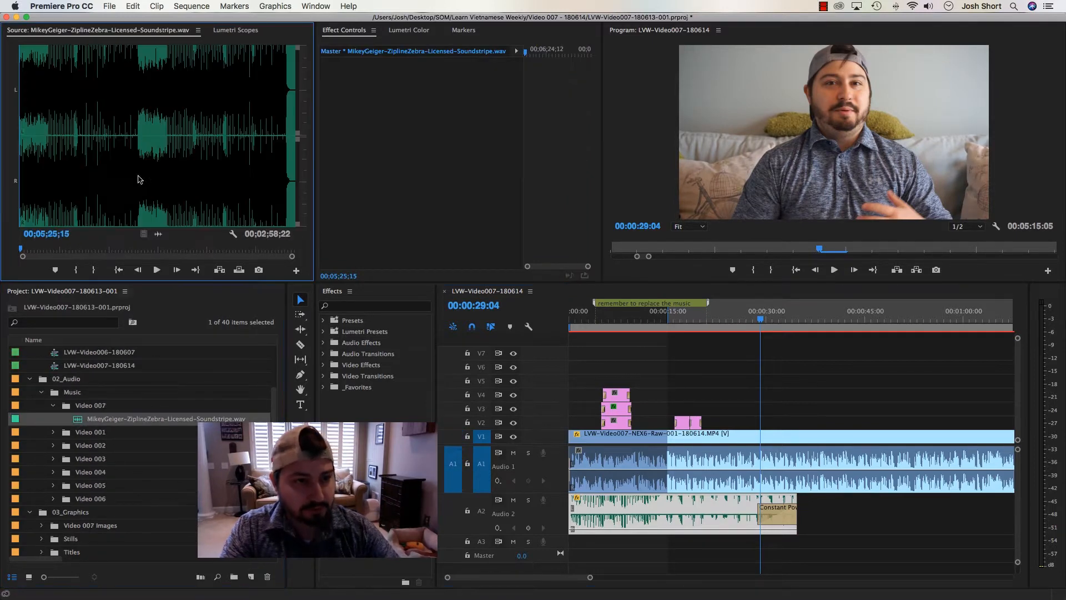
right_click(666, 515)
mouse_move(799, 301)
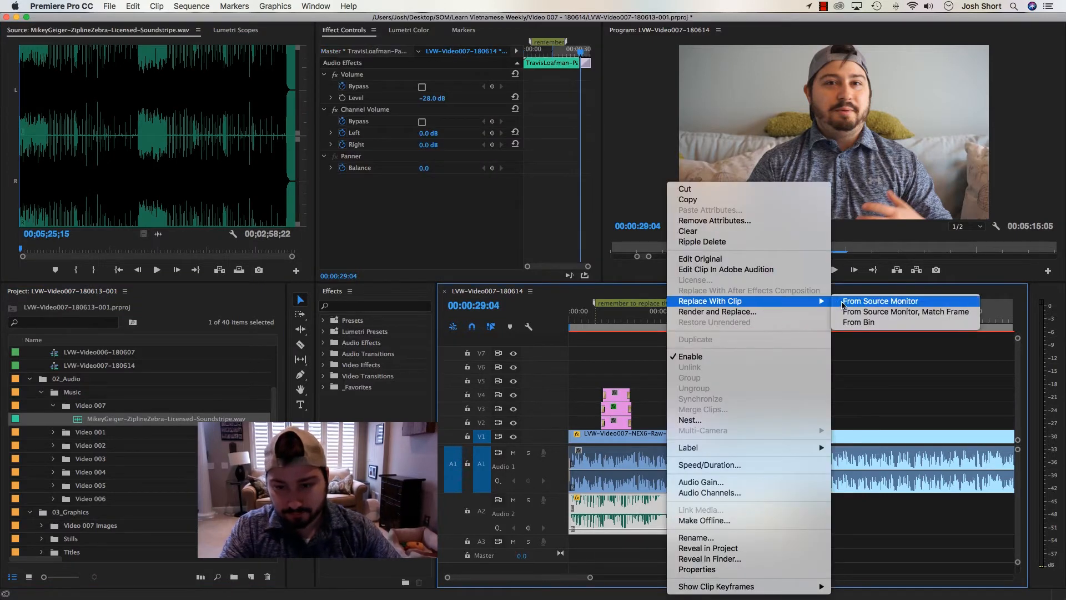
left_click(880, 301)
Play the first few seconds of the sequence to hear the replacement music
left_click(629, 350)
key("Home")
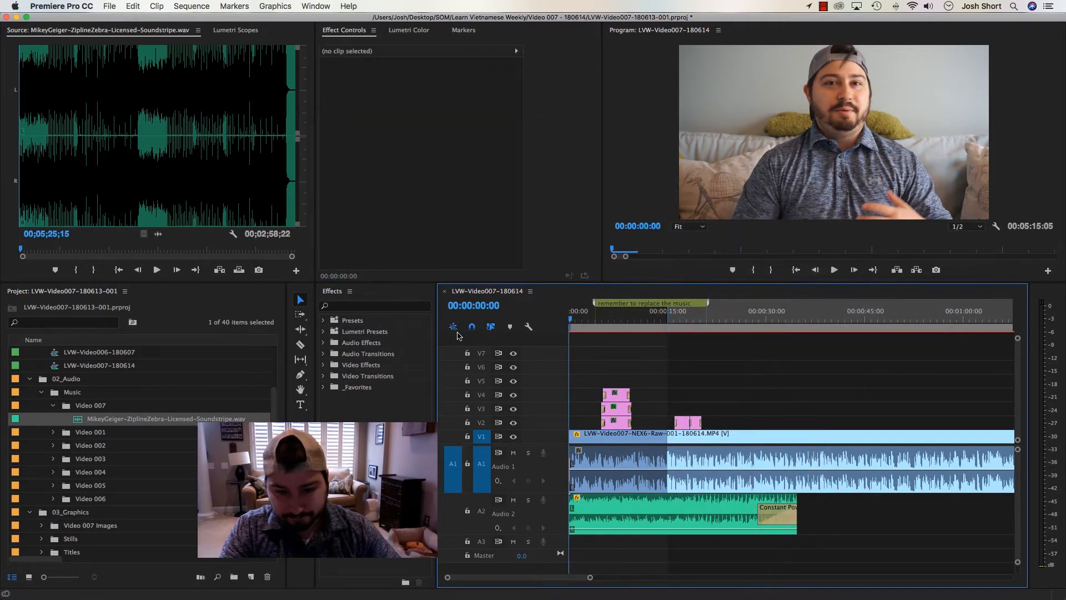
key("space")
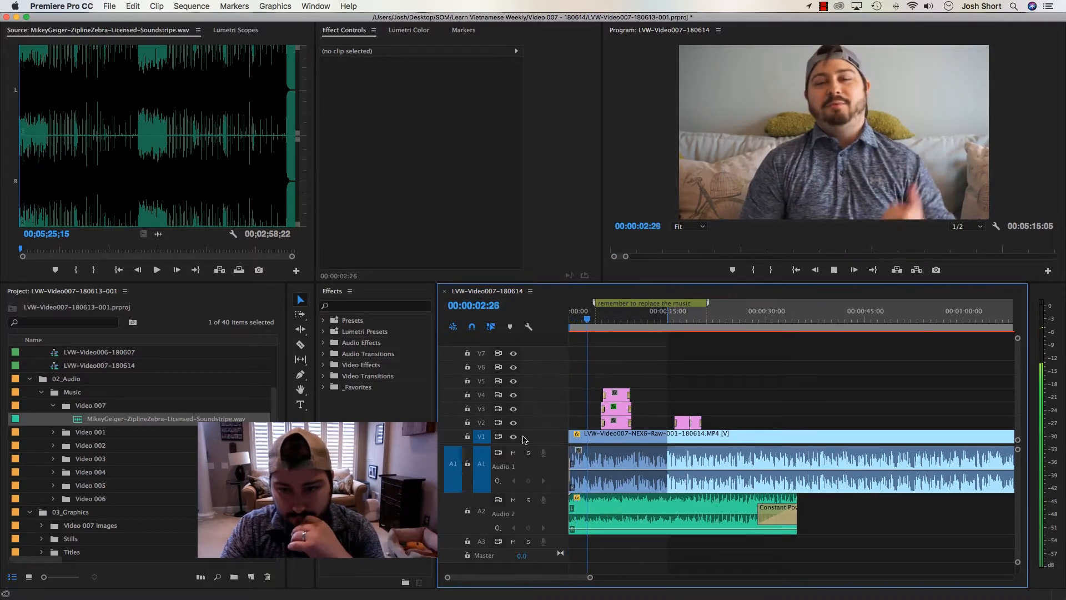
key("space")
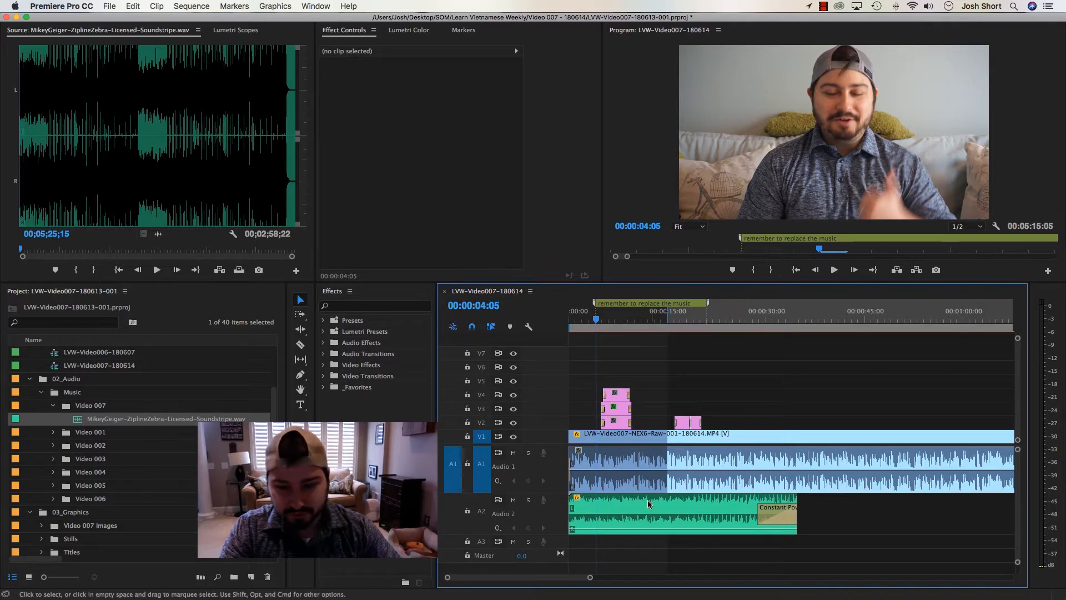
left_click(638, 516)
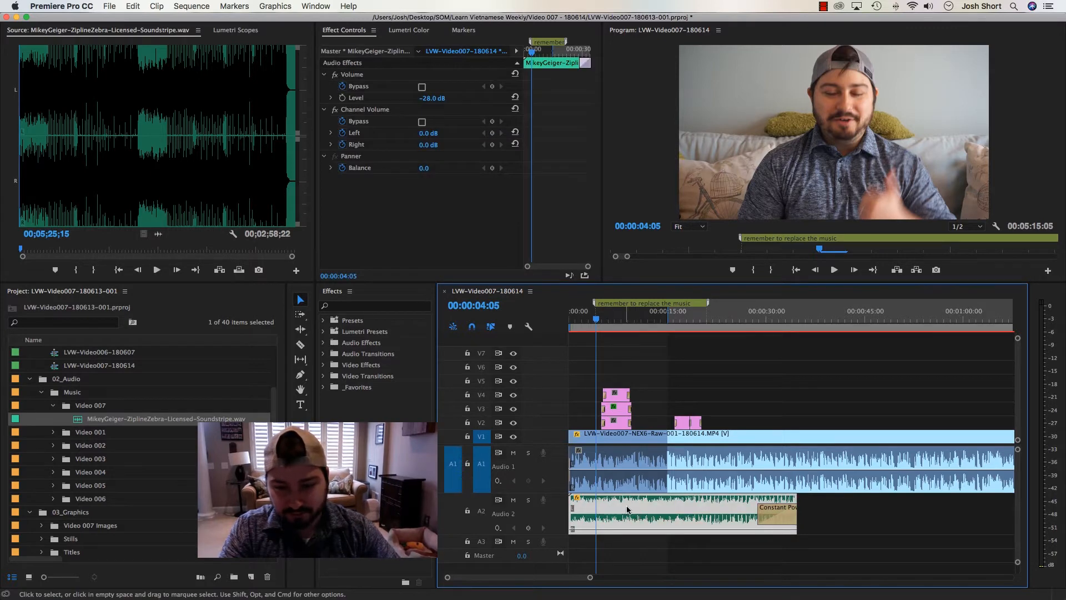
right_click(627, 509)
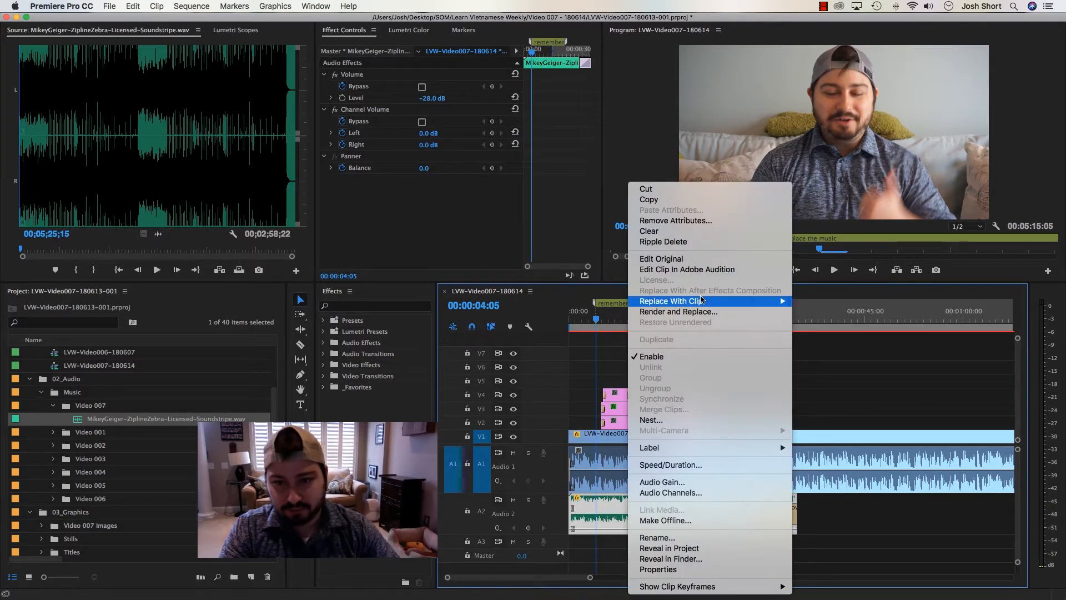
mouse_move(703, 301)
left_click(835, 305)
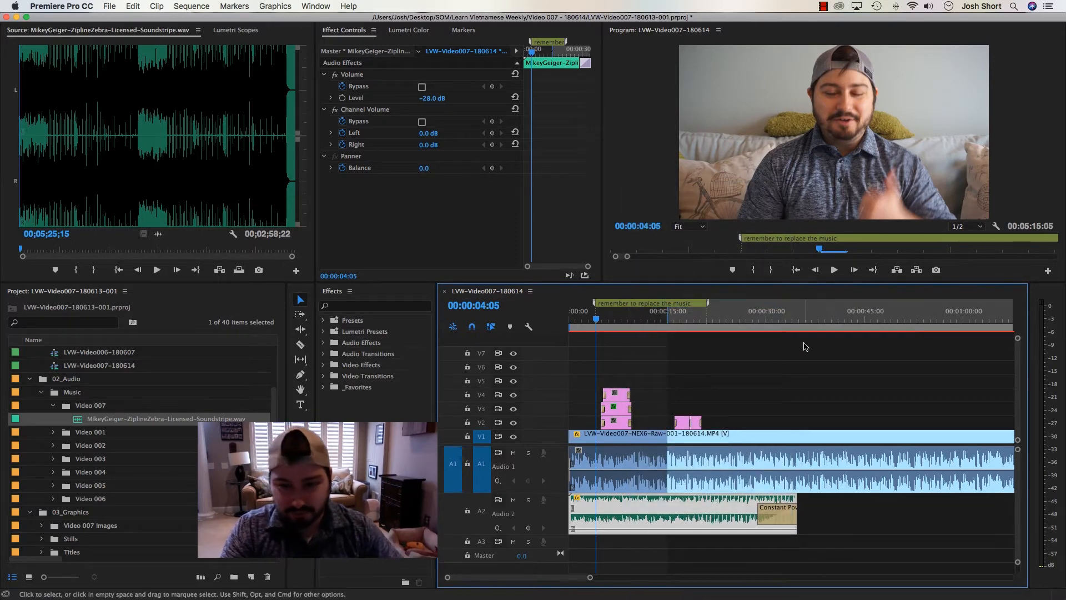
Play the opening from the start and set the A2 music clip's volume level to -24 dB
left_click(806, 346)
key("Home")
key("space")
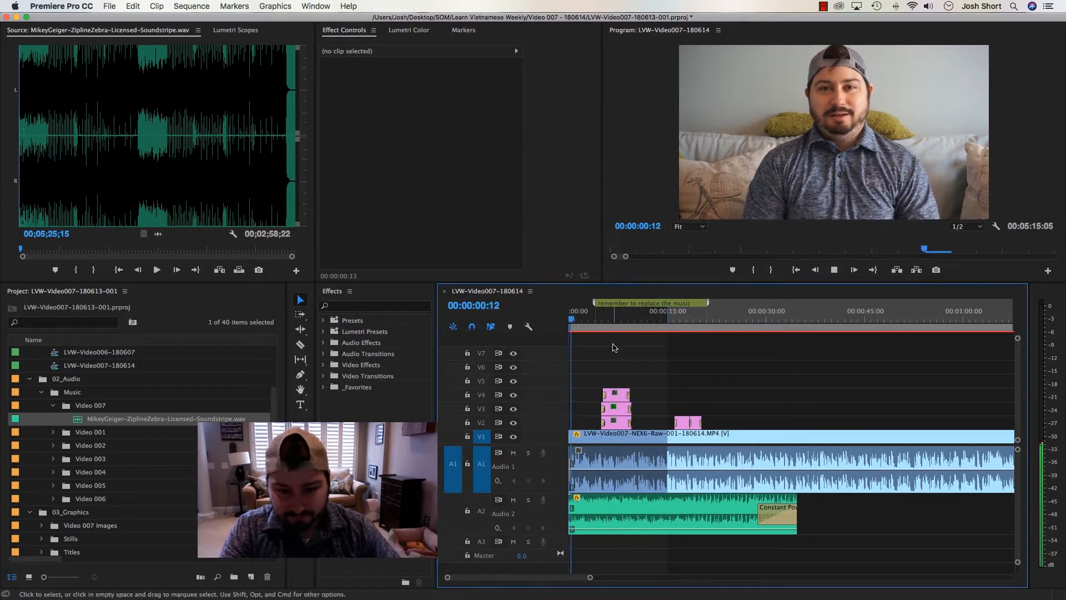
left_click(666, 511)
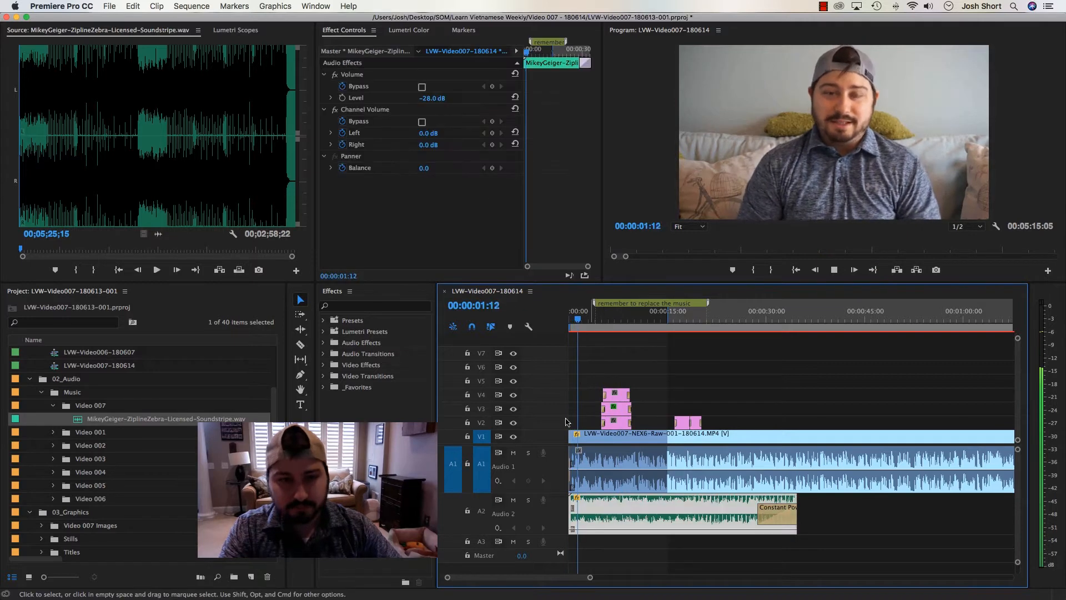
left_click(431, 98)
type("-24")
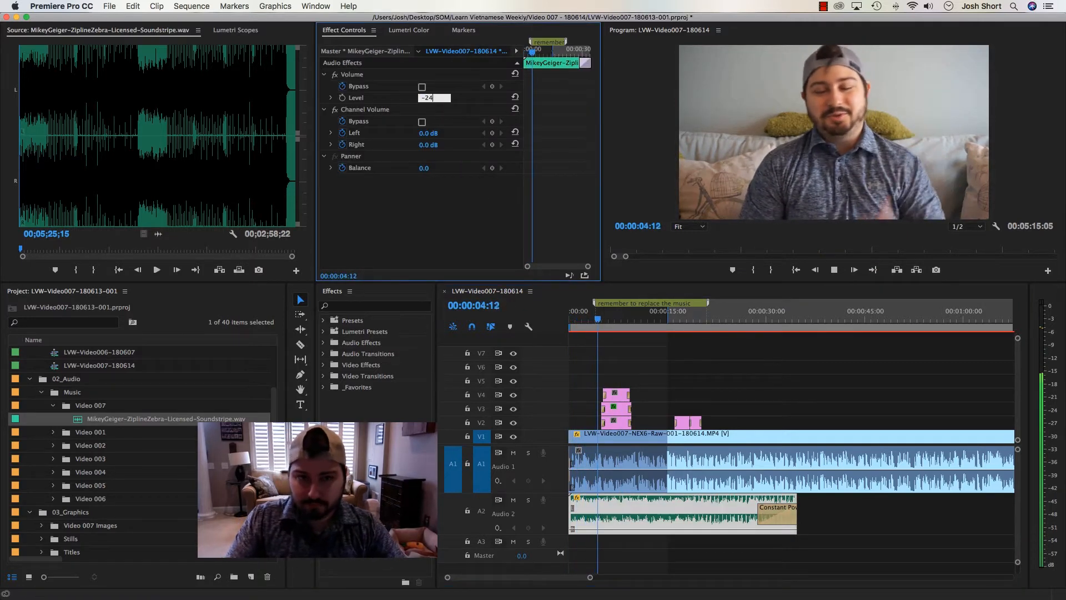
key("Return")
Play the sequence from the start to about 00:00:21 to check the music level and title timing
left_click(611, 343)
left_click_drag(606, 319, 539, 319)
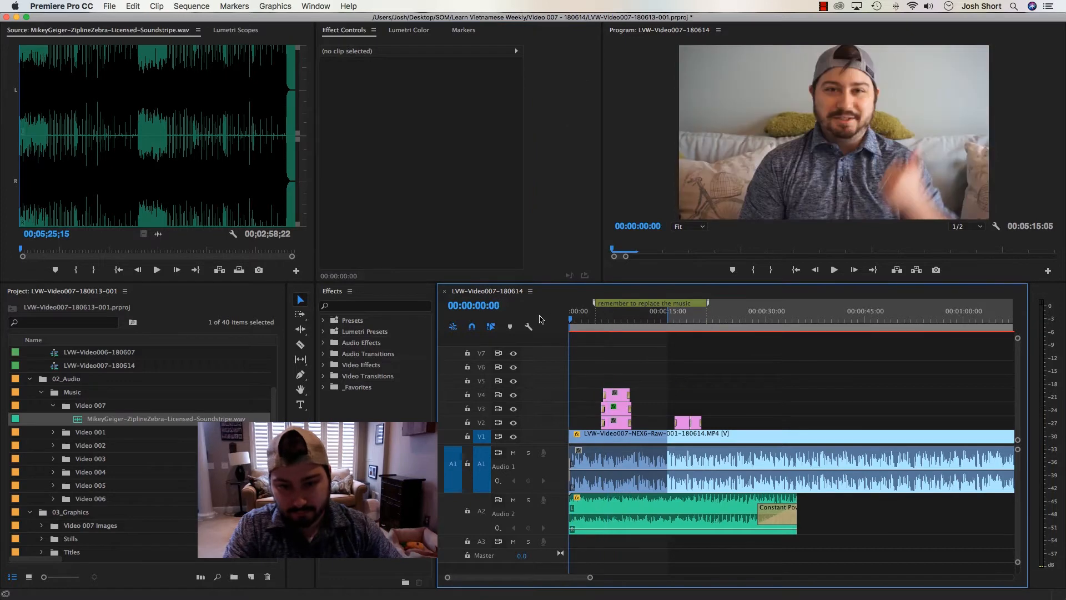
key("space")
key("XF86AudioRaiseVolume")
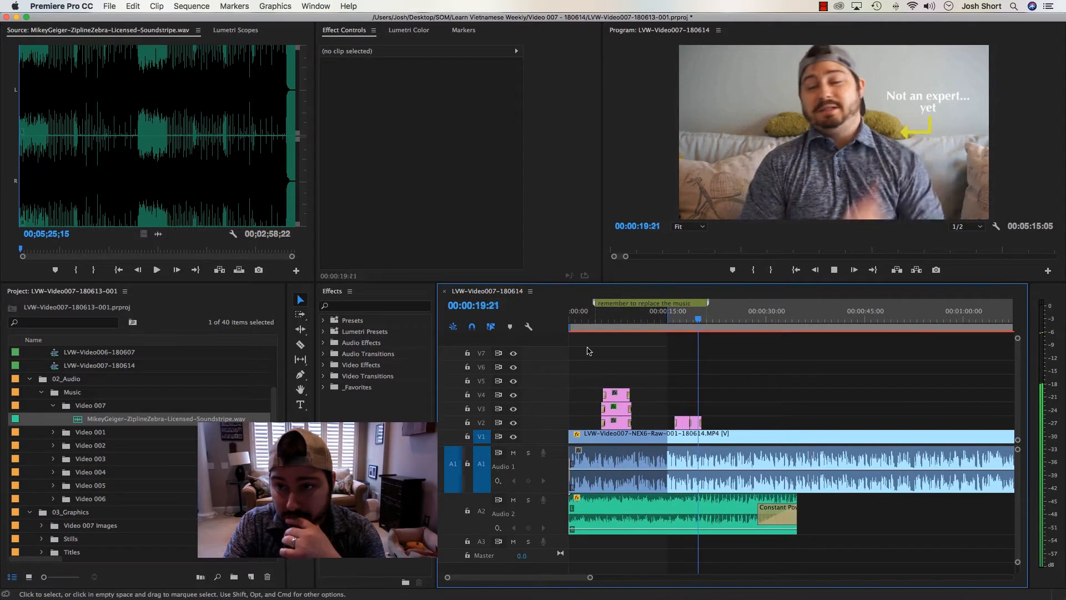
key("space")
Extend the second "Not an expert... yet" title on V2 to about 00:00:21:15 and roll the cut between both titles to about 00:00:19:10
key("=")
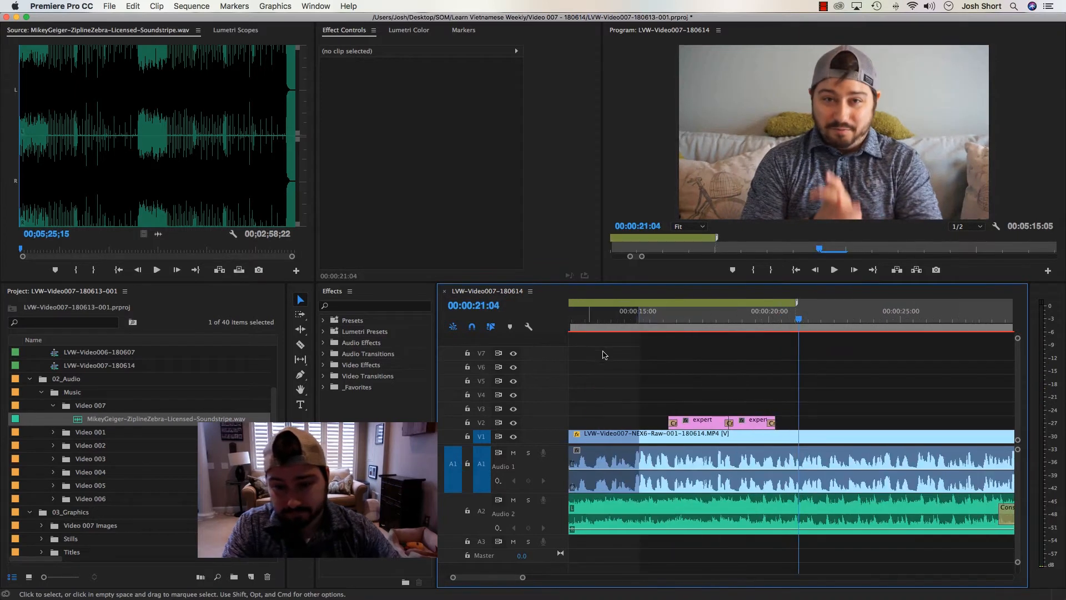
key("n")
left_click_drag(771, 420, 802, 421)
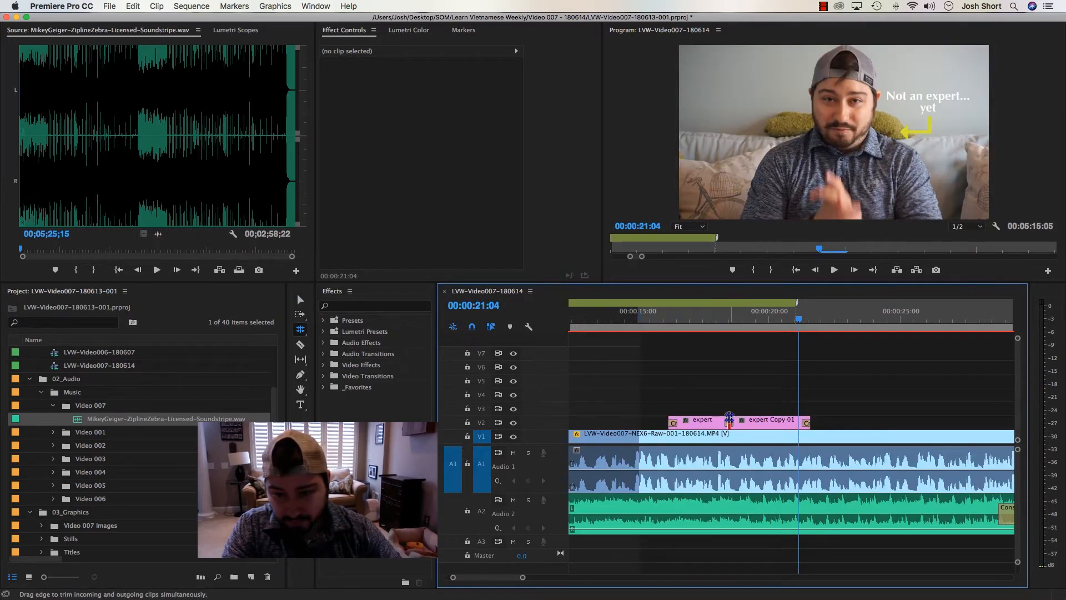
left_click_drag(729, 418, 751, 419)
key("v")
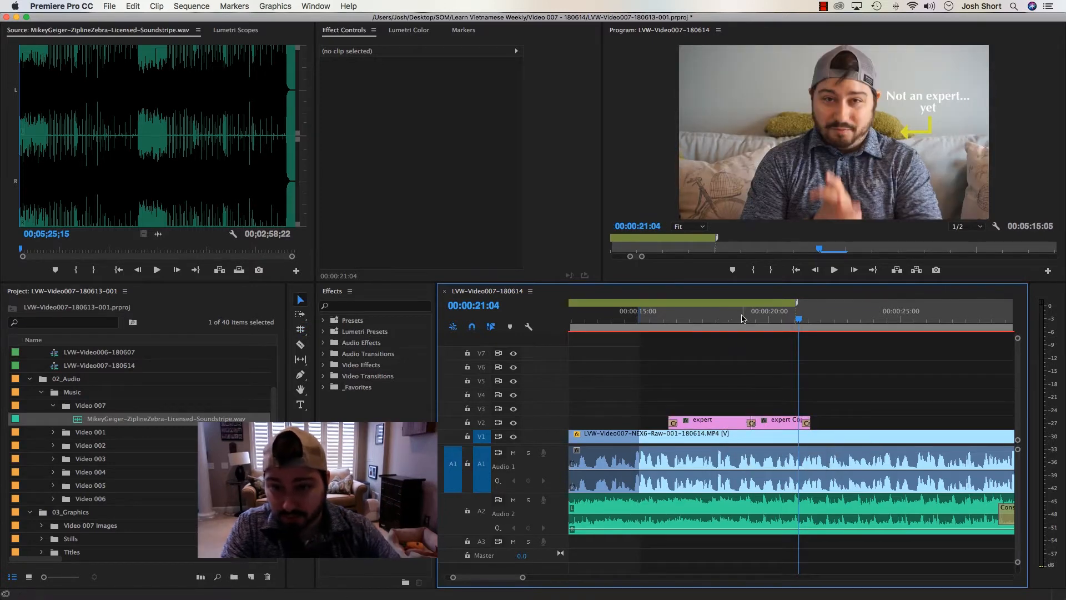
Play from about 00:00:18 through the retimed titles to the end of the A2 music
left_click_drag(742, 318, 716, 318)
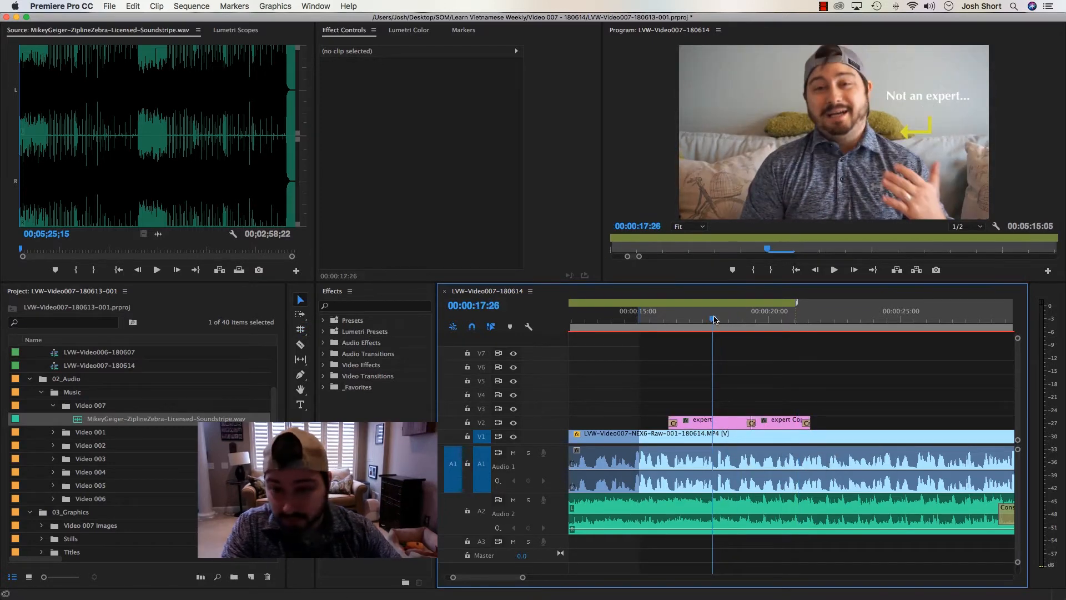
key("space")
key("minus")
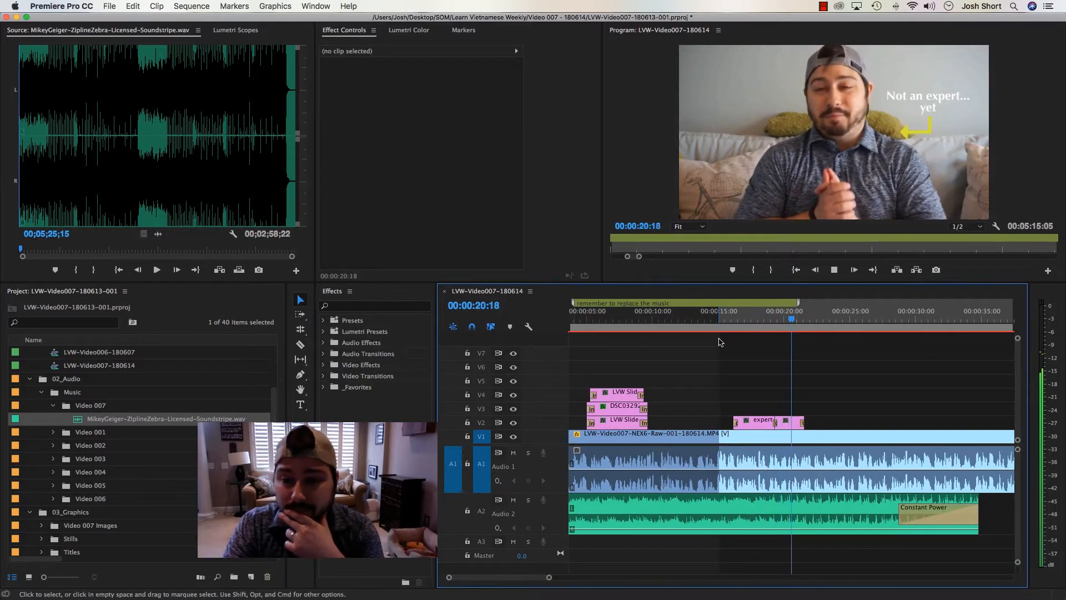
key("minus")
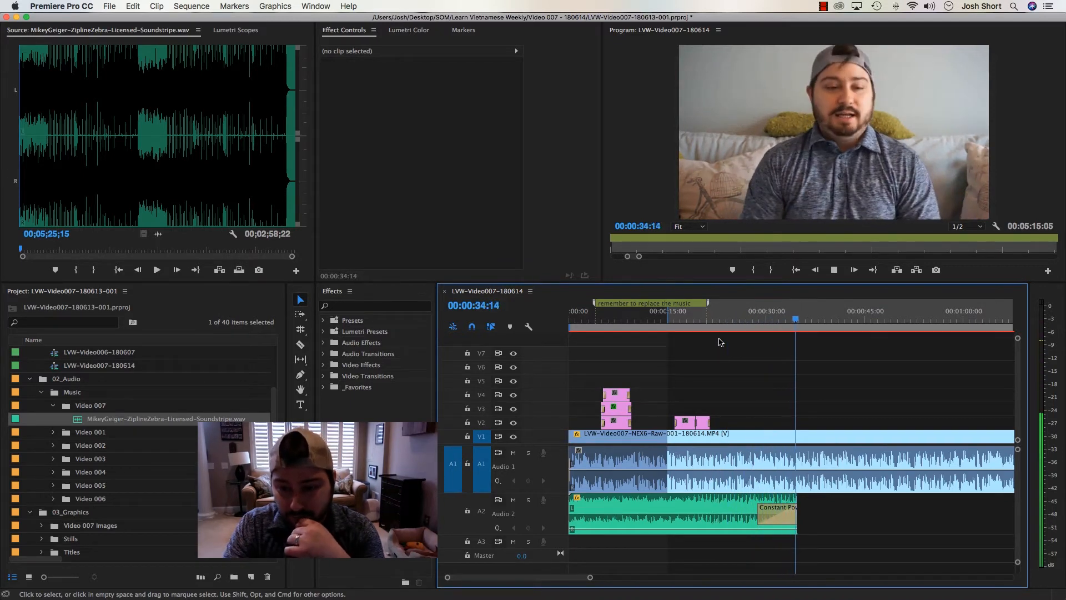
key("space")
Mark an In point at 00:00:34:29, target only track V2 with V1 and A1 off, and save the project
key("minus")
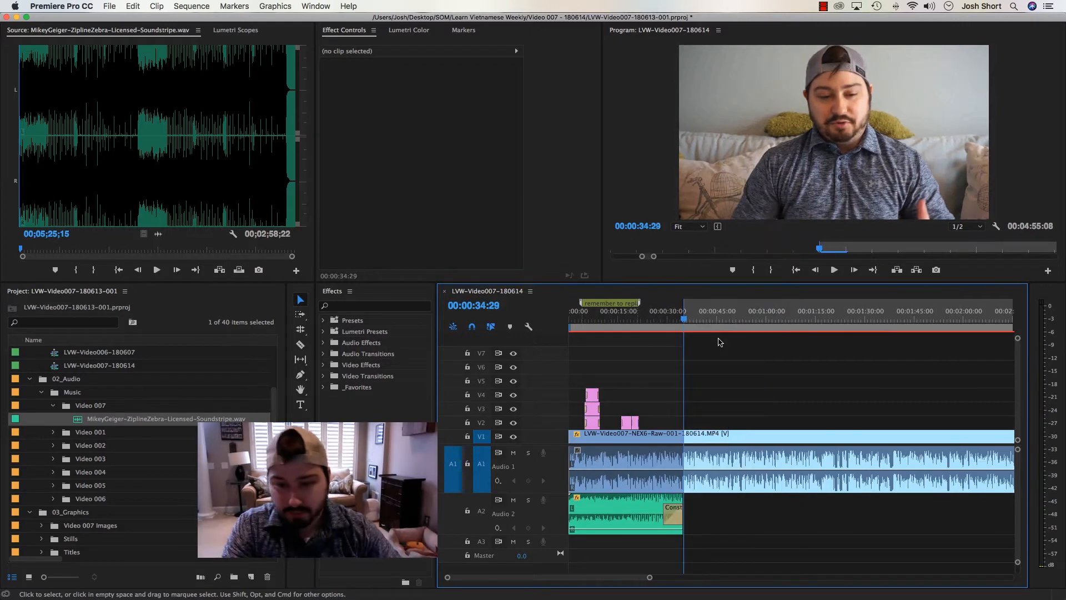
left_click(482, 423)
left_click(482, 436)
left_click(482, 468)
left_click(455, 470)
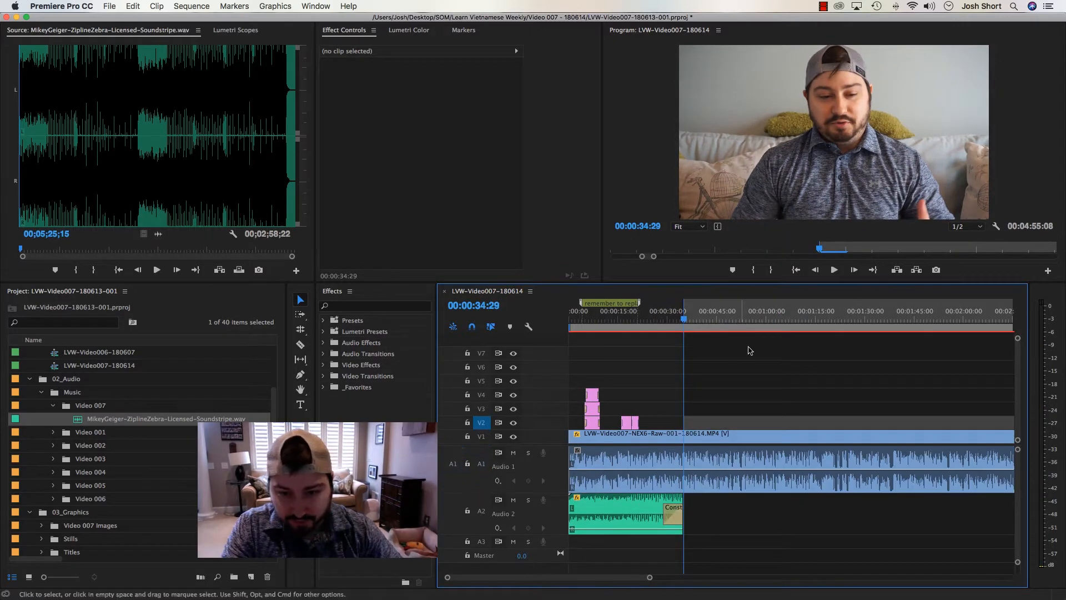
key("super+s")
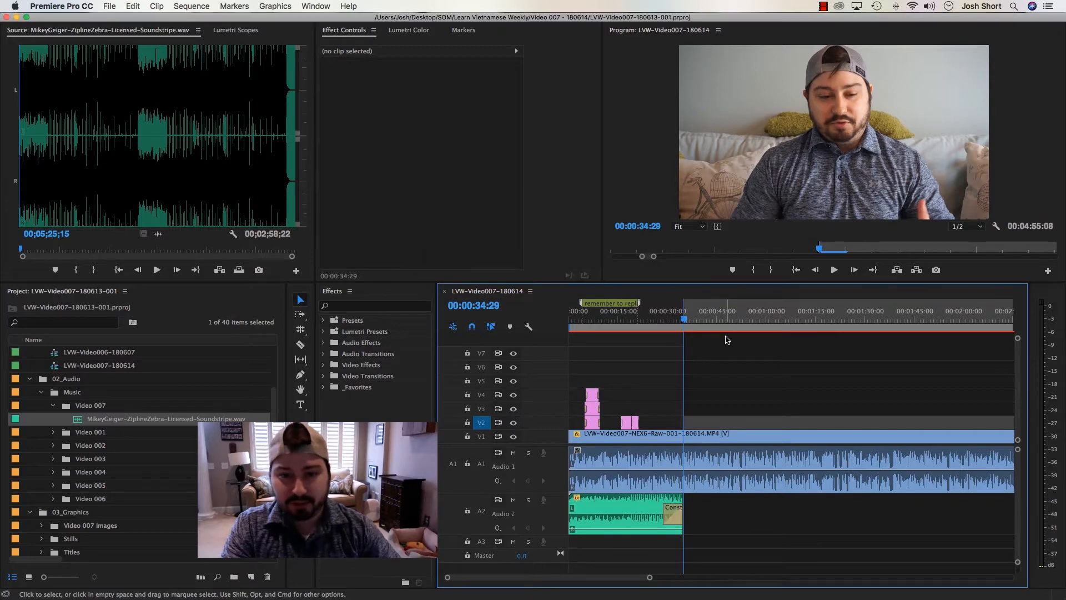
Move the stack of "This Week" graphics on V2 to V6 from near the sequence's end to start at 00:00:34:29
key("backslash")
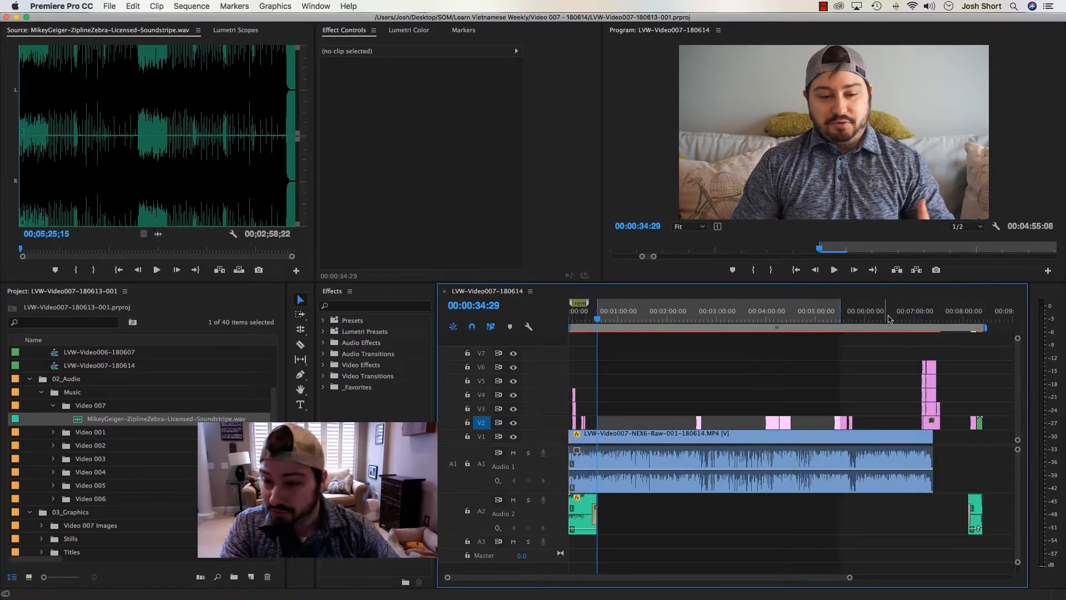
left_click_drag(889, 319, 932, 325)
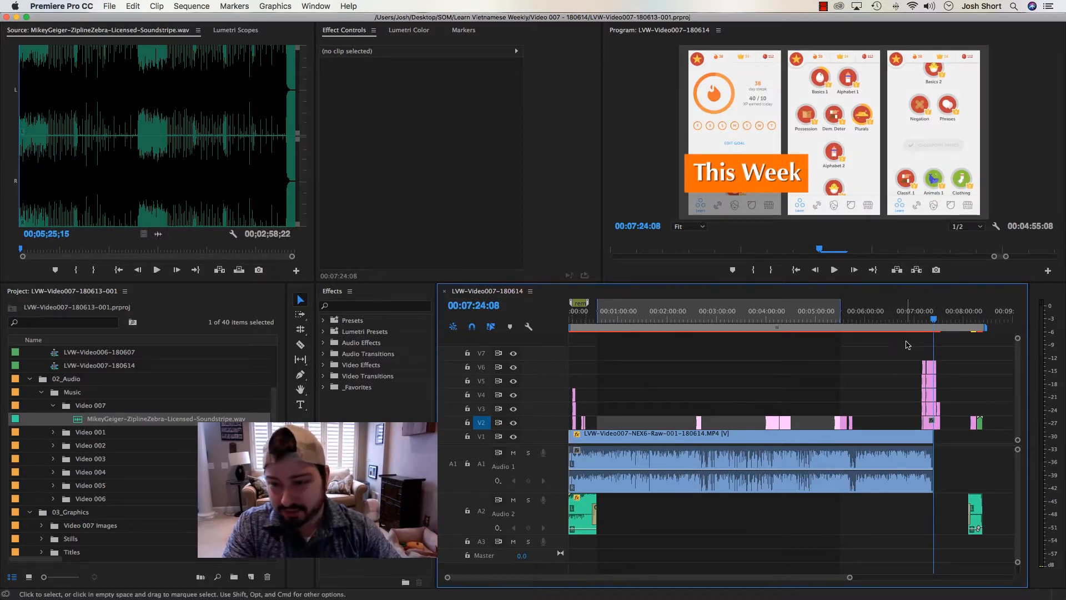
left_click_drag(905, 339, 617, 405)
key("=")
key("=")
key("=")
left_click(673, 319)
key("-")
key("-")
key("-")
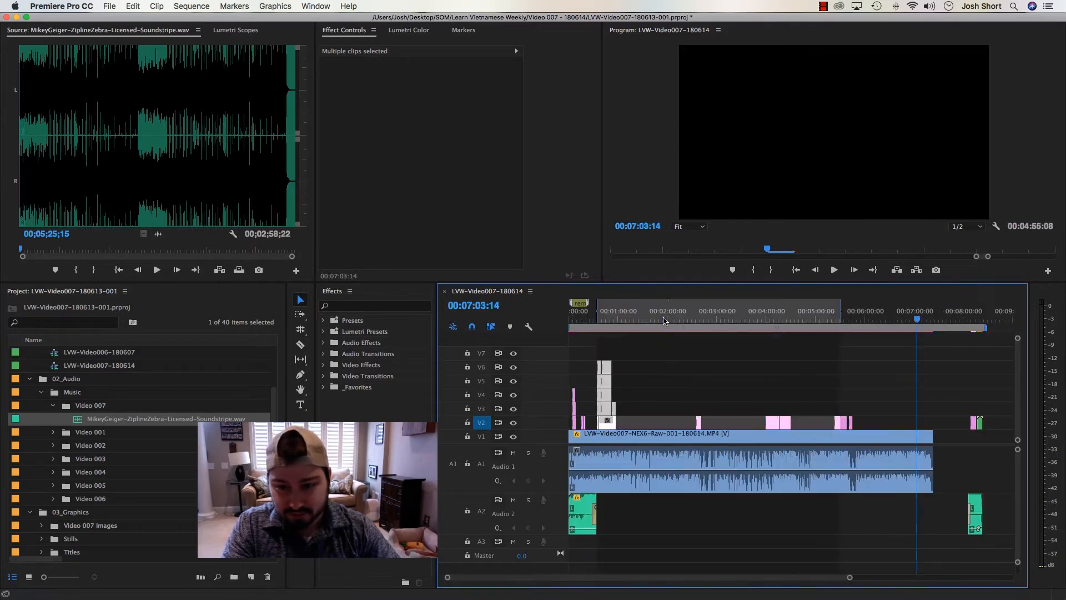
Replace wk5-3.PNG on V5 in the "Last Week" stack with wk6-1.PNG from the Video 006 Images bin, keeping its position and scale
left_click(604, 318)
key("=")
key("=")
left_click(647, 355)
key("=")
key("=")
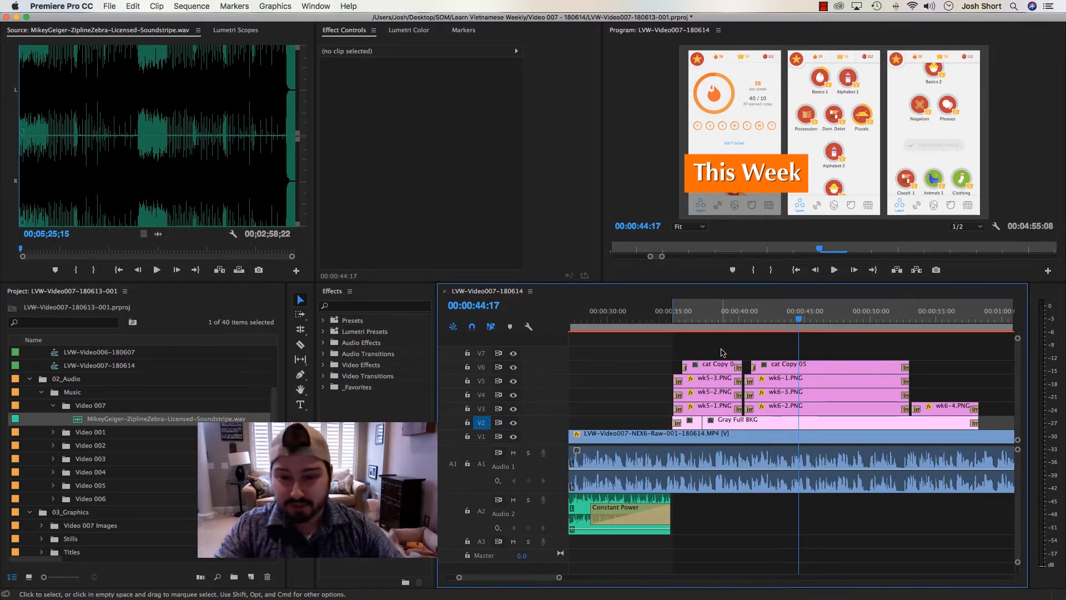
left_click(705, 316)
left_click(708, 383)
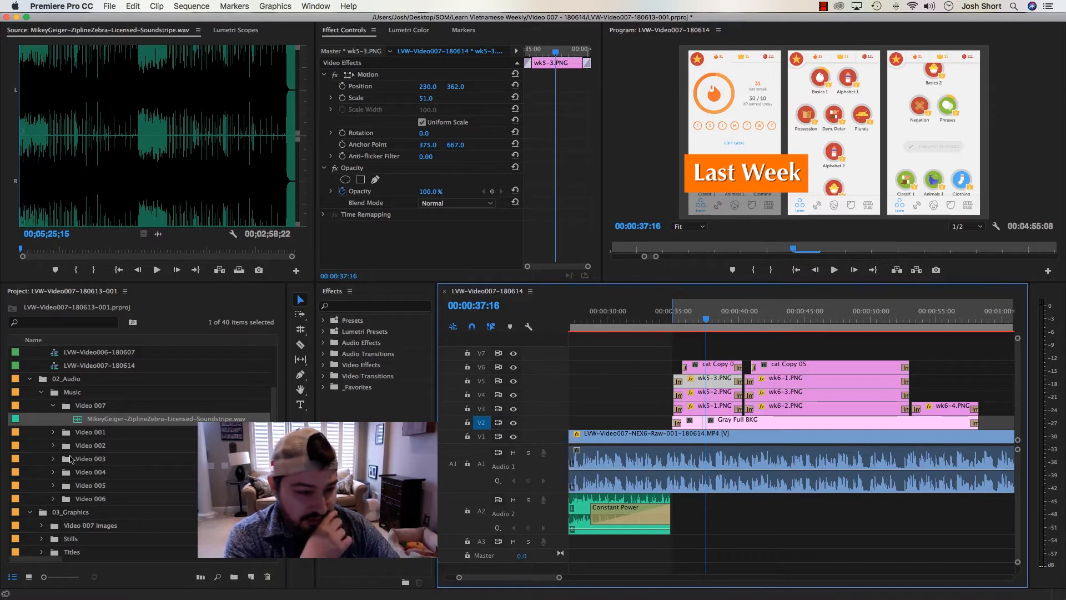
scroll(72, 475, "down", 5)
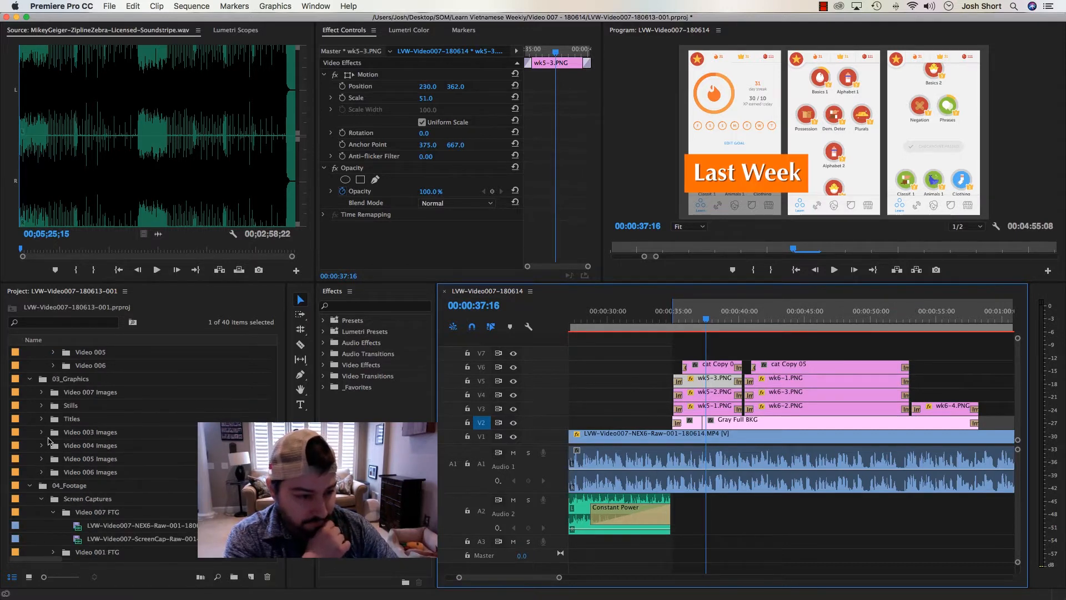
left_click(42, 472)
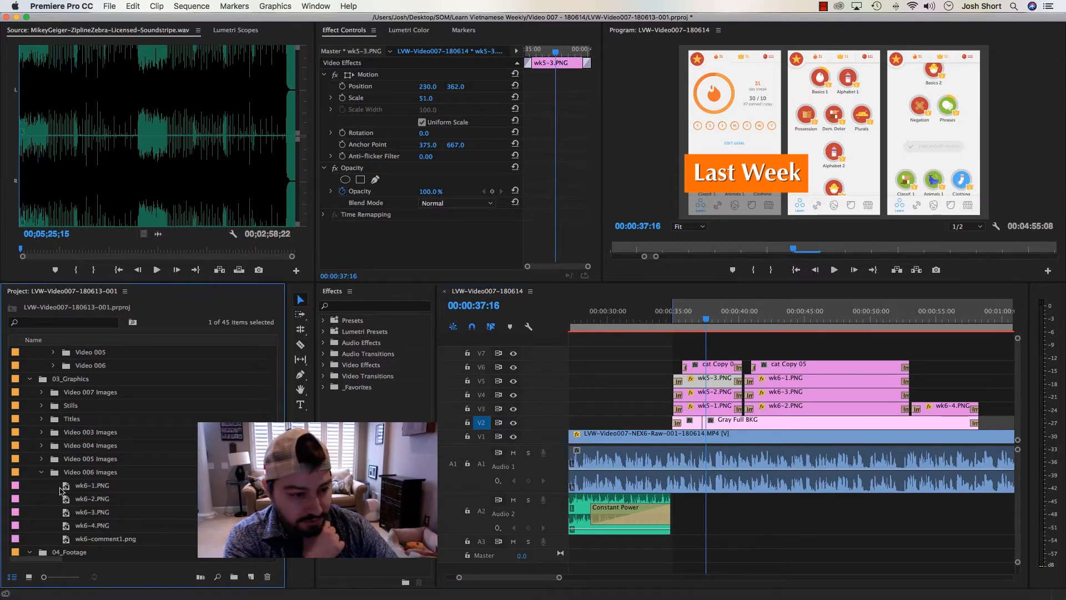
double_click(66, 486)
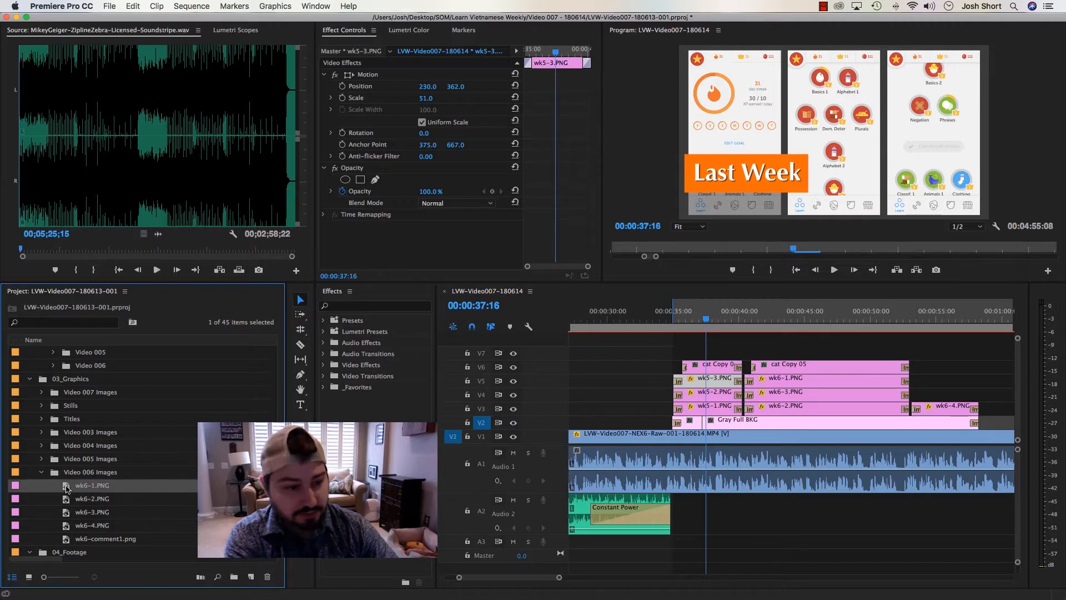
left_click(710, 382)
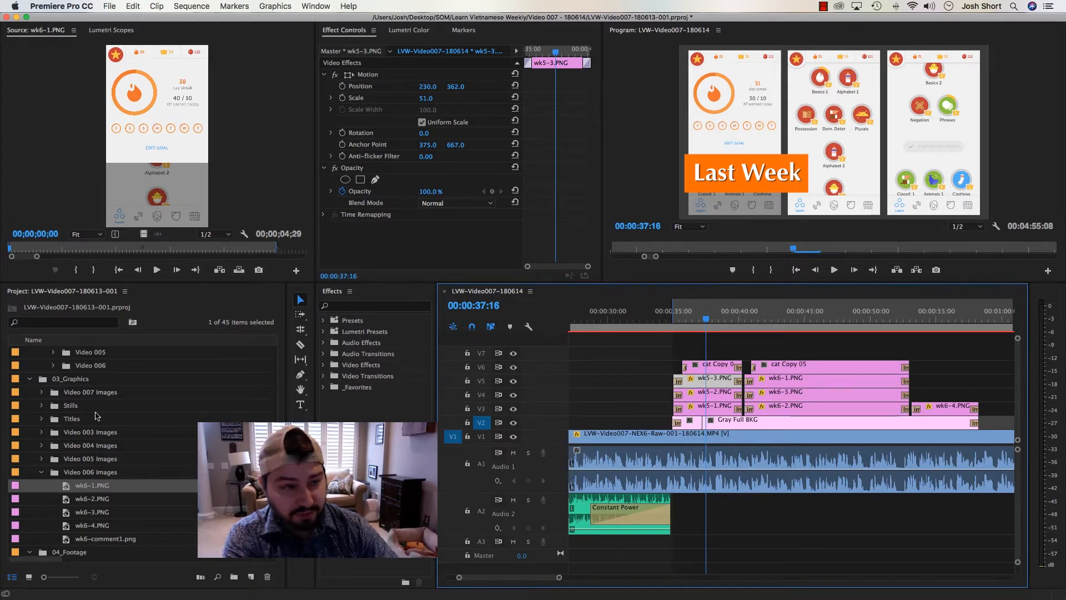
right_click(720, 381)
mouse_move(819, 239)
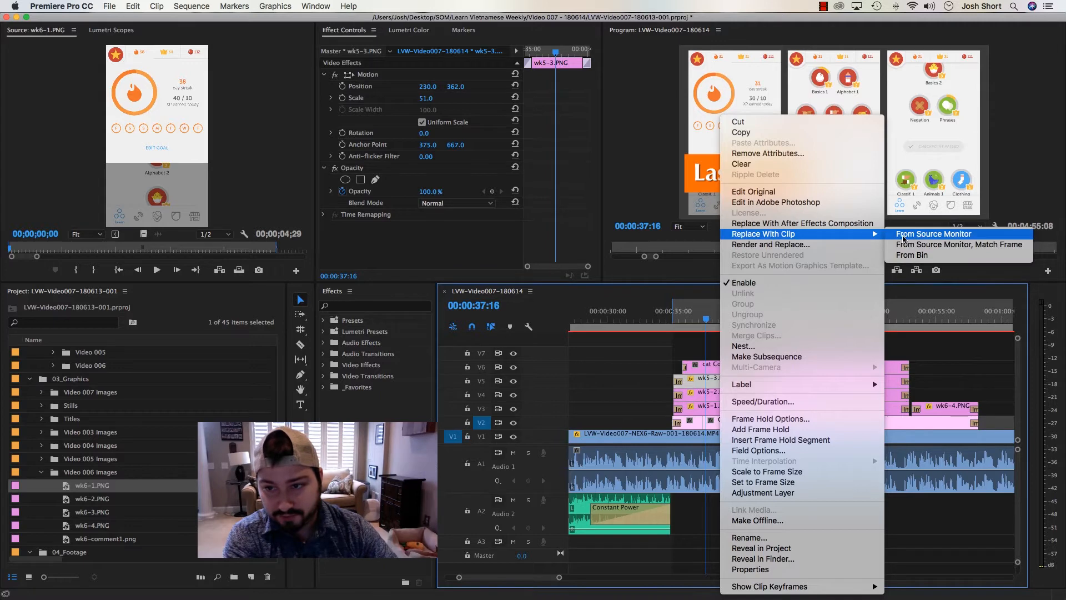
left_click(933, 234)
Replace wk5-2.PNG on V4 in the "Last Week" stack with wk6-3.PNG from the Video 006 Images bin
left_click(702, 392)
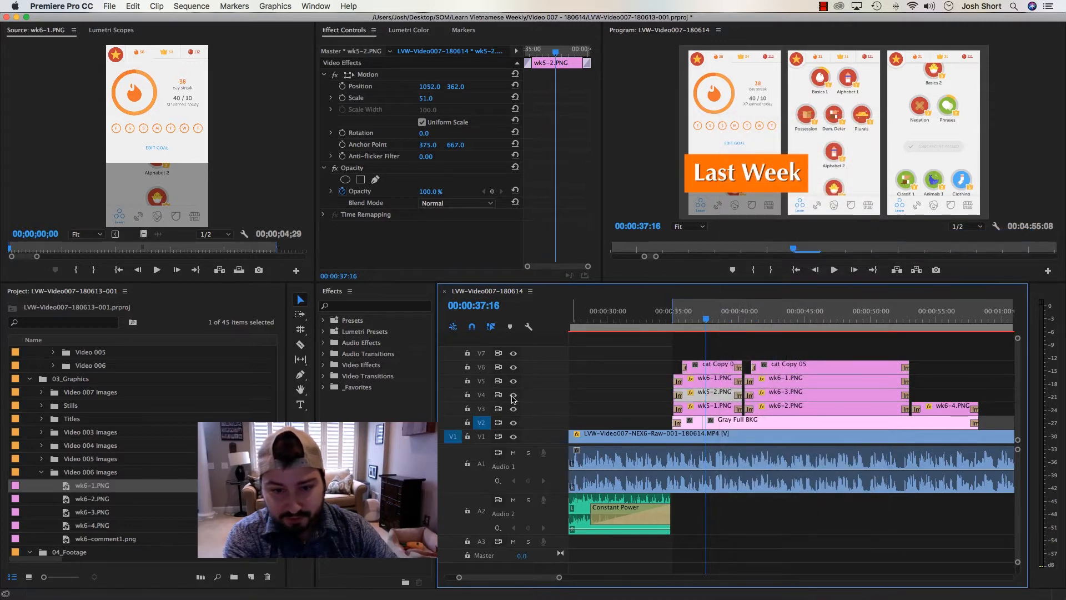
left_click(512, 396)
left_click(512, 396)
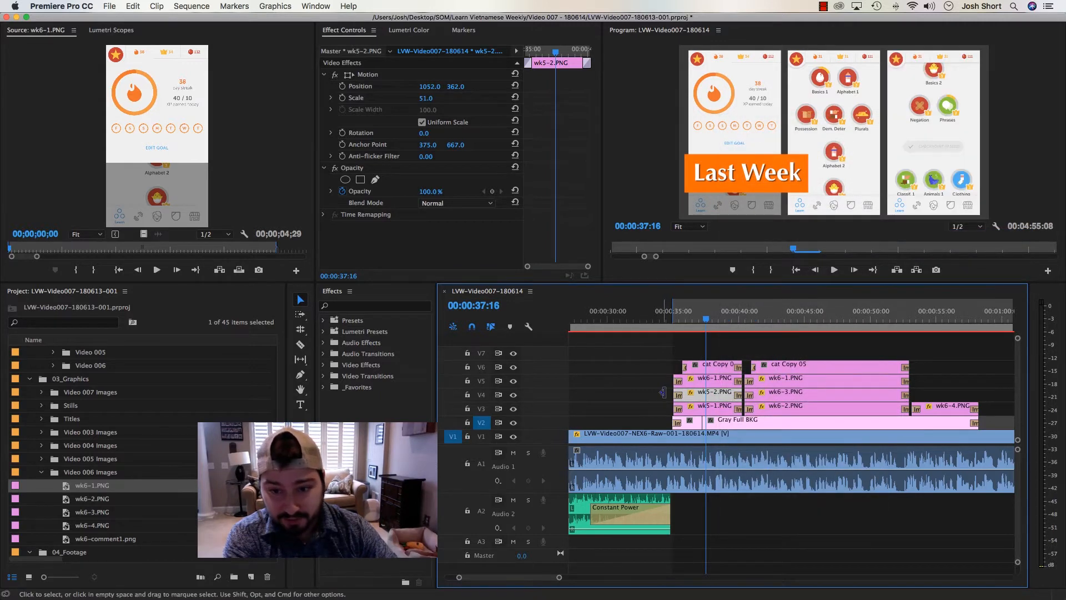
left_click(77, 515)
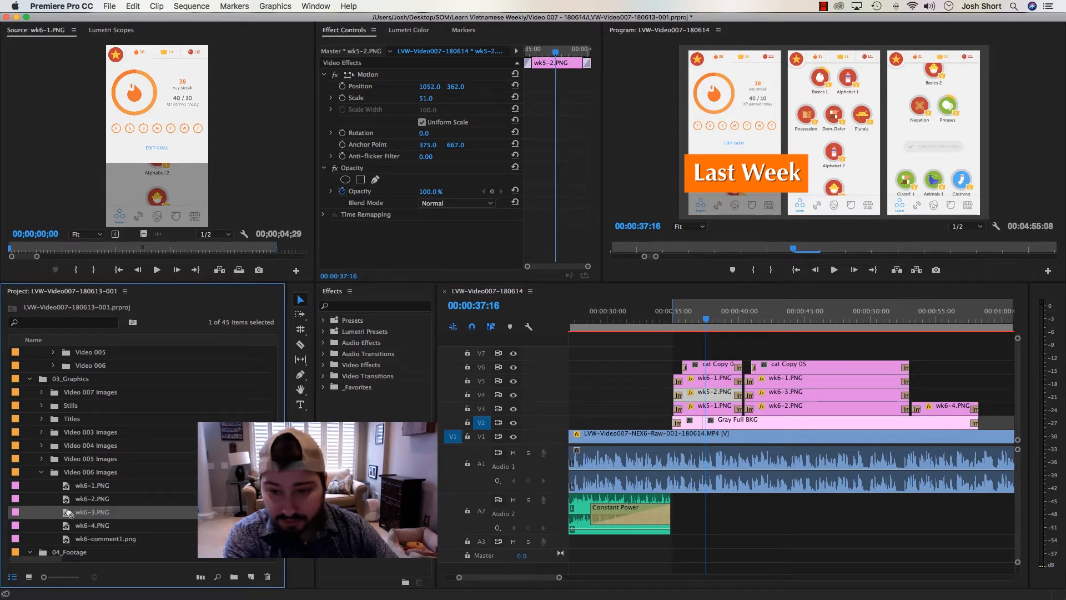
left_click_drag(174, 203, 175, 203)
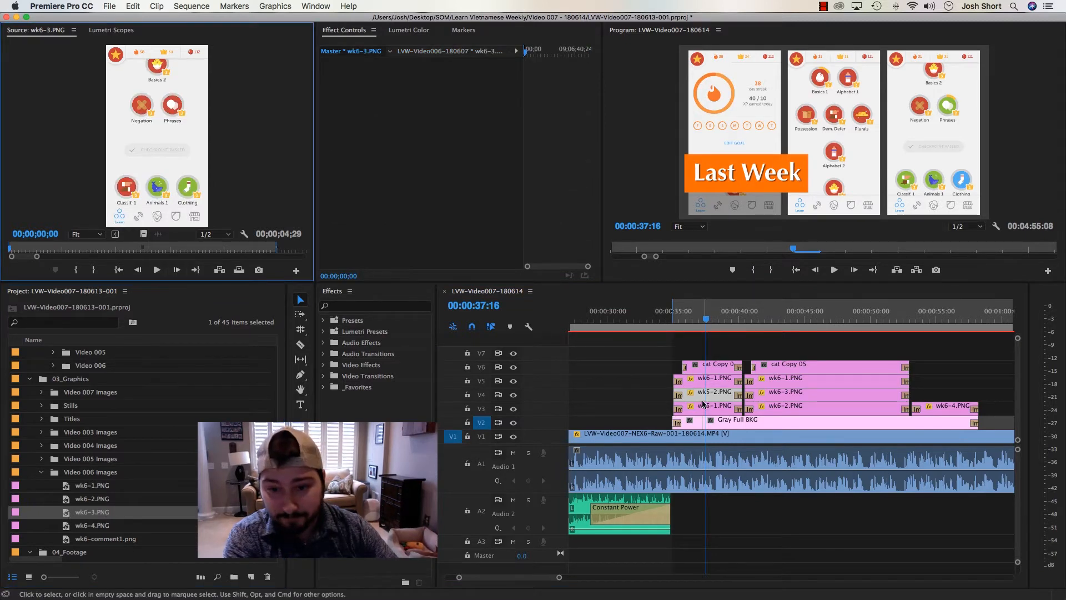
right_click(703, 400)
mouse_move(821, 234)
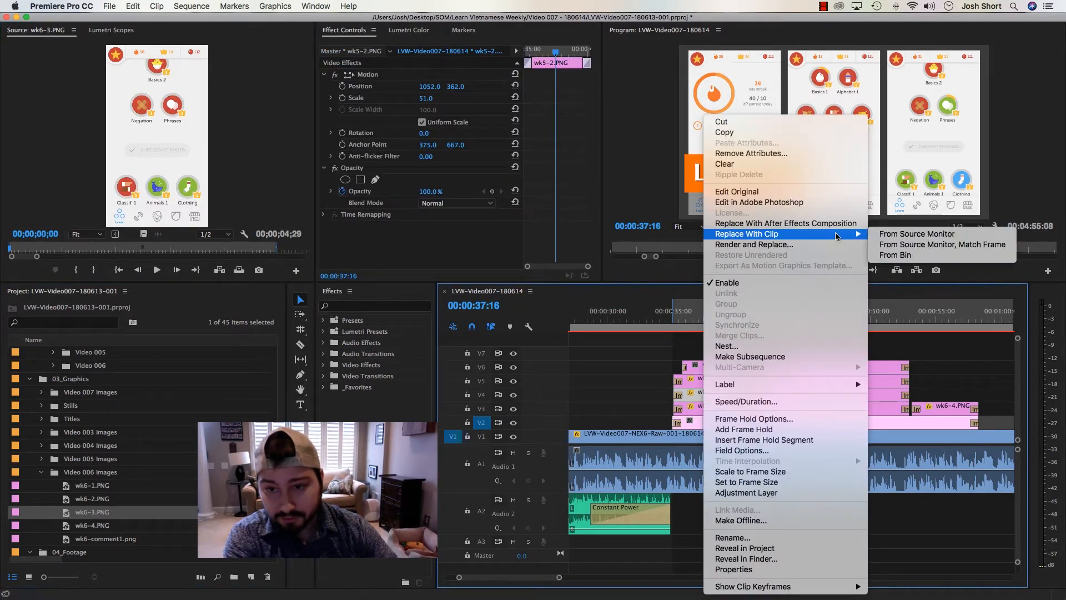
left_click(890, 235)
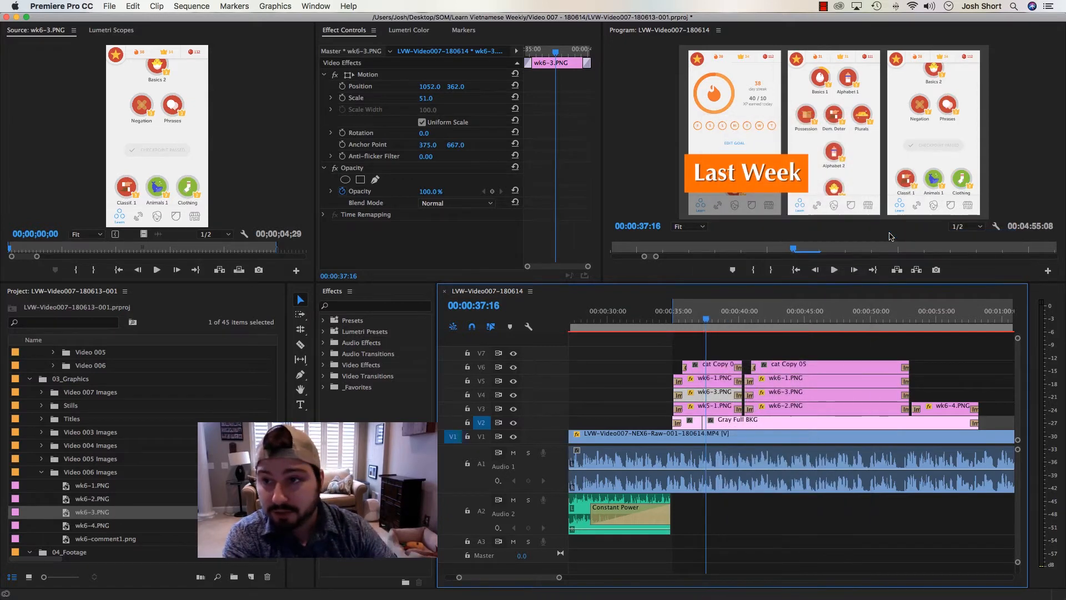
Replace wk5-1.PNG on V3 in the "Last Week" stack with wk6-2.PNG
left_click(708, 409)
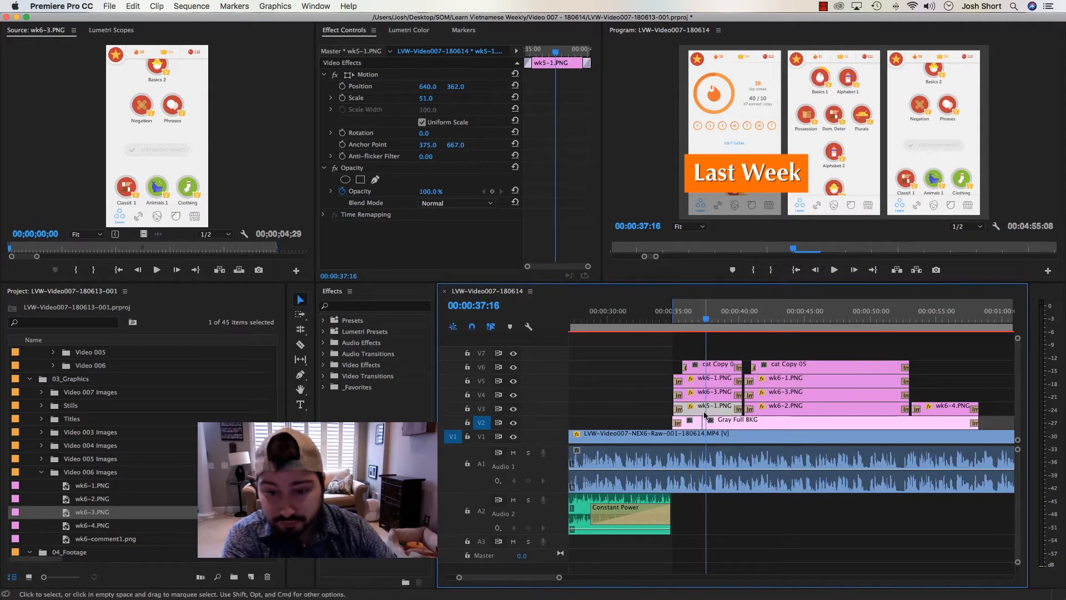
double_click(70, 498)
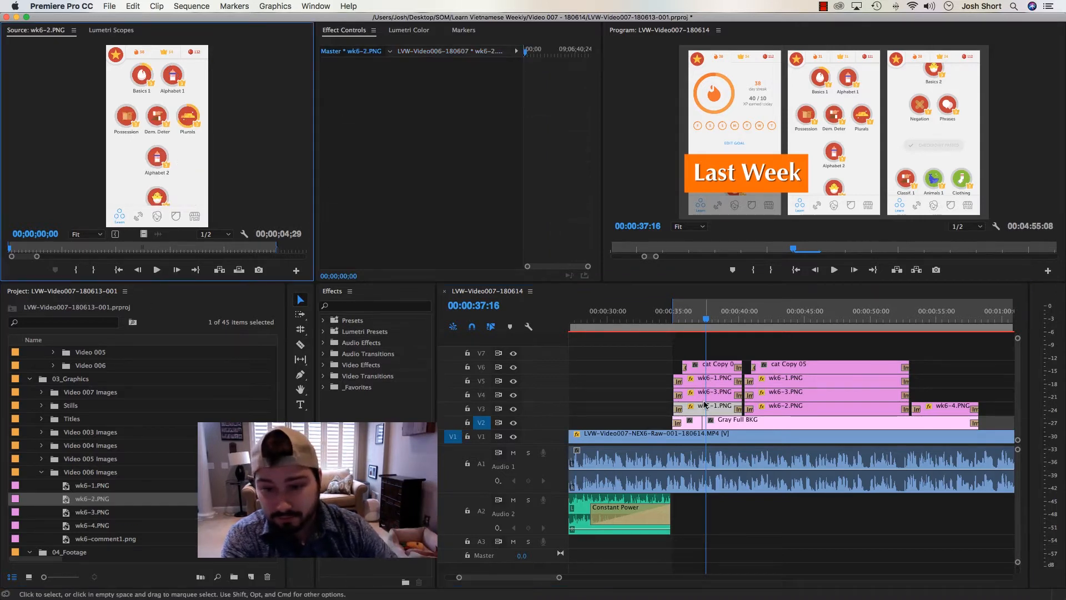
right_click(704, 404)
mouse_move(844, 234)
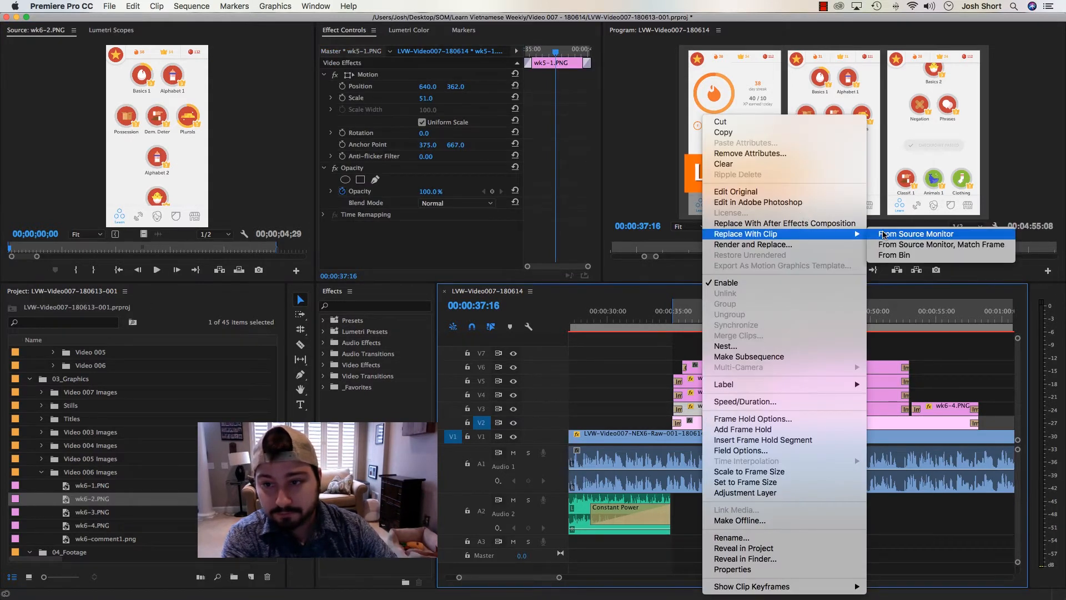
left_click(882, 234)
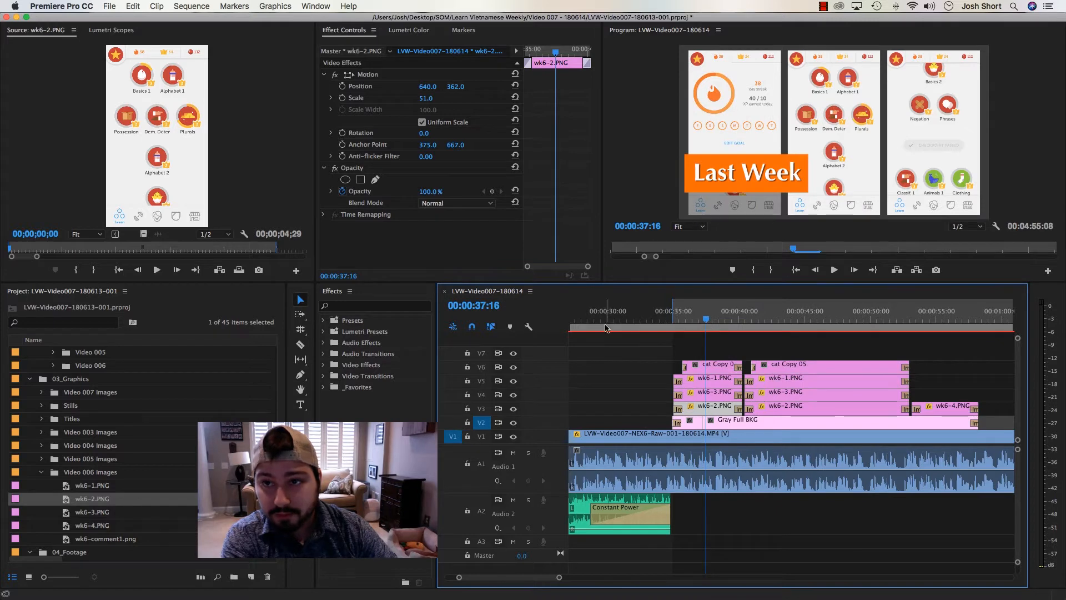
Replace wk6-1.PNG on V5 in the "This Week" stack with wk7-1.PNG from the Video 007 Images bin
left_click(672, 327)
left_click_drag(672, 327, 782, 329)
left_click(770, 381)
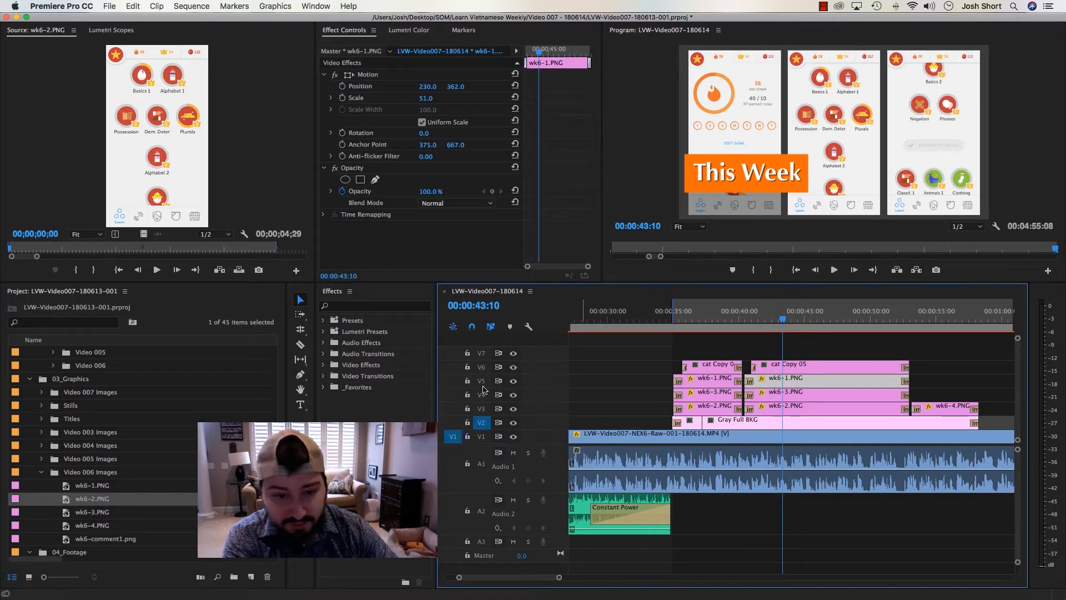
scroll(47, 505, "down", 3)
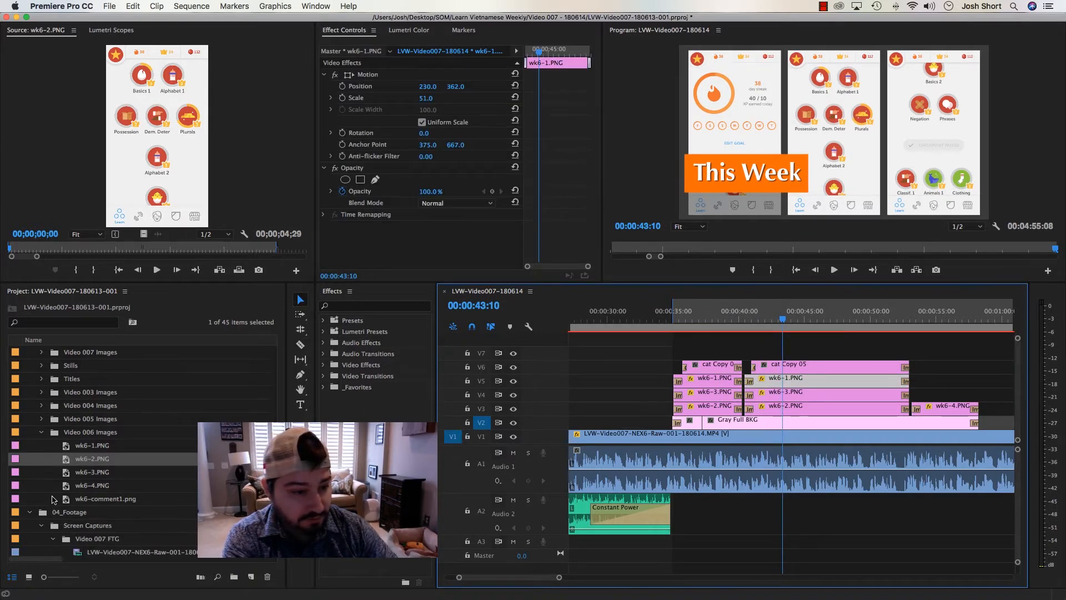
scroll(53, 499, "up", 3)
left_click(43, 393)
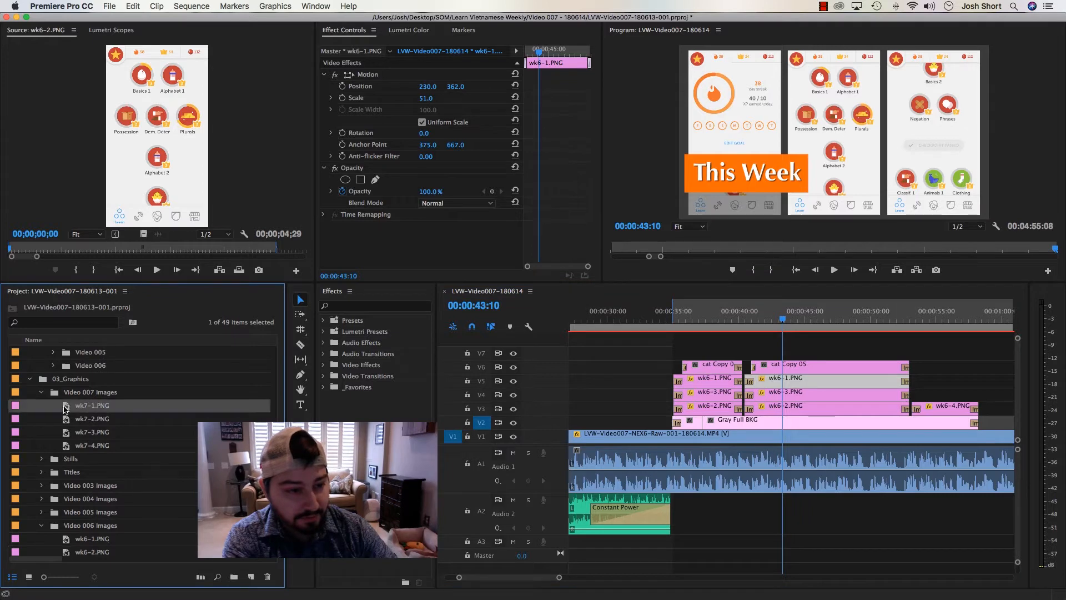
double_click(65, 407)
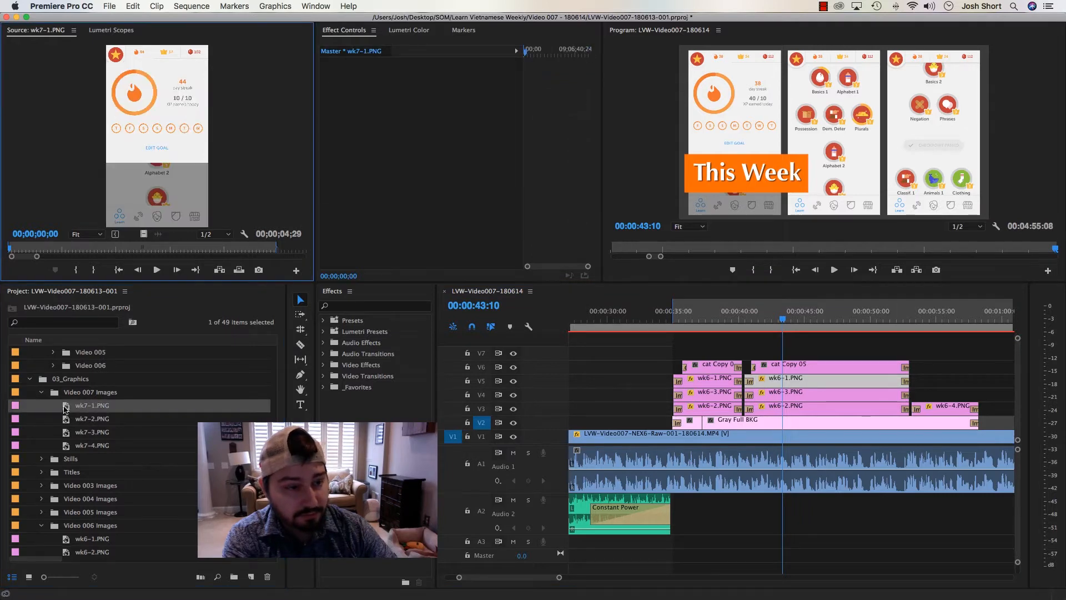
right_click(765, 383)
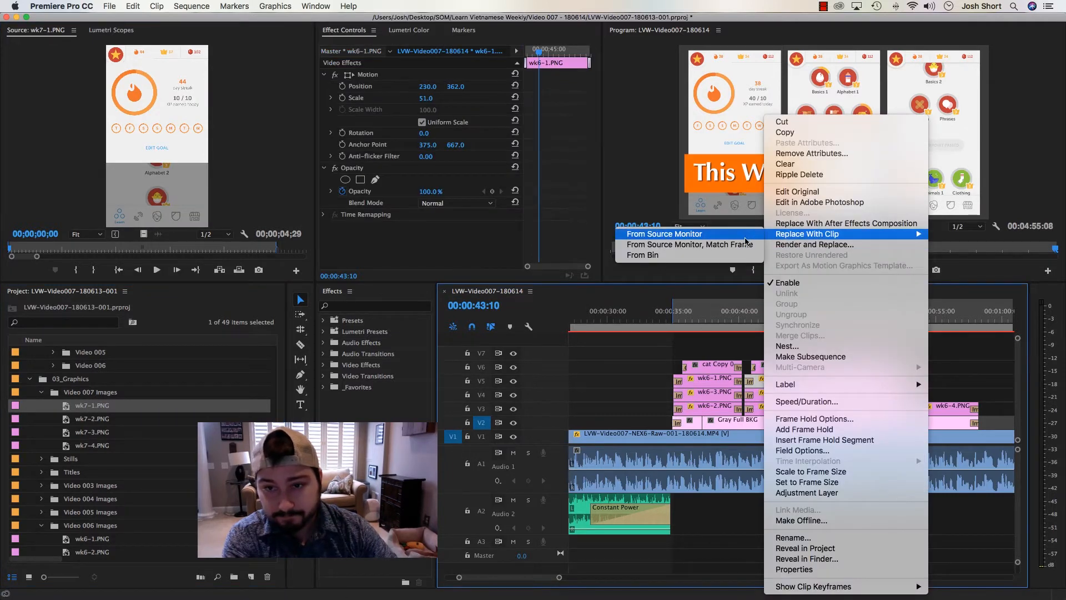
left_click(740, 238)
Compare the wk7-2, wk7-3 and wk7-4 images, and replace wk6-2.PNG on V3 in the "This Week" stack with wk7-3.PNG
left_click(779, 395)
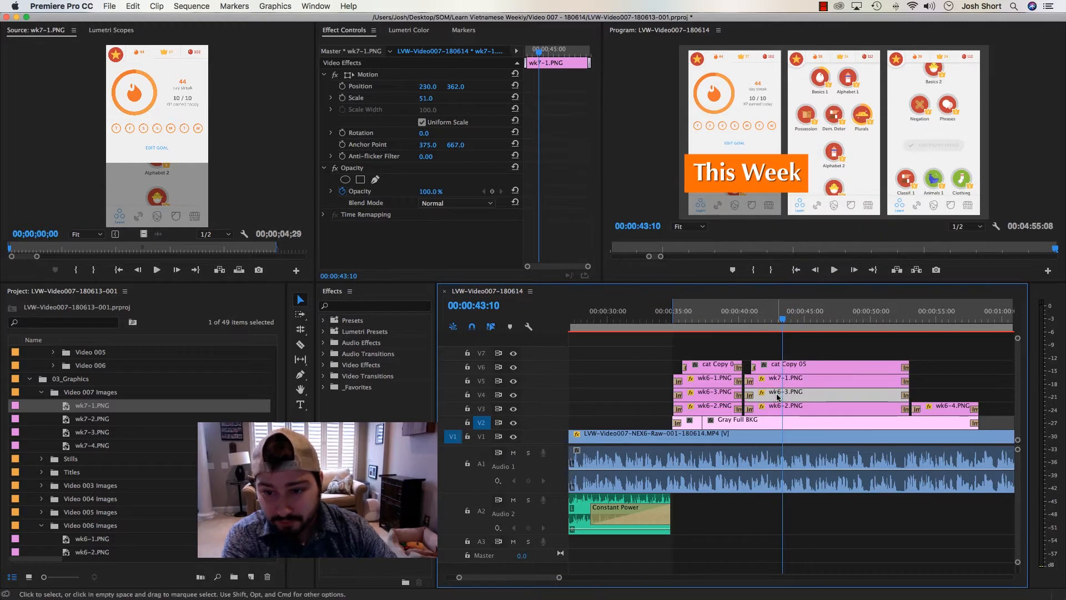
double_click(66, 419)
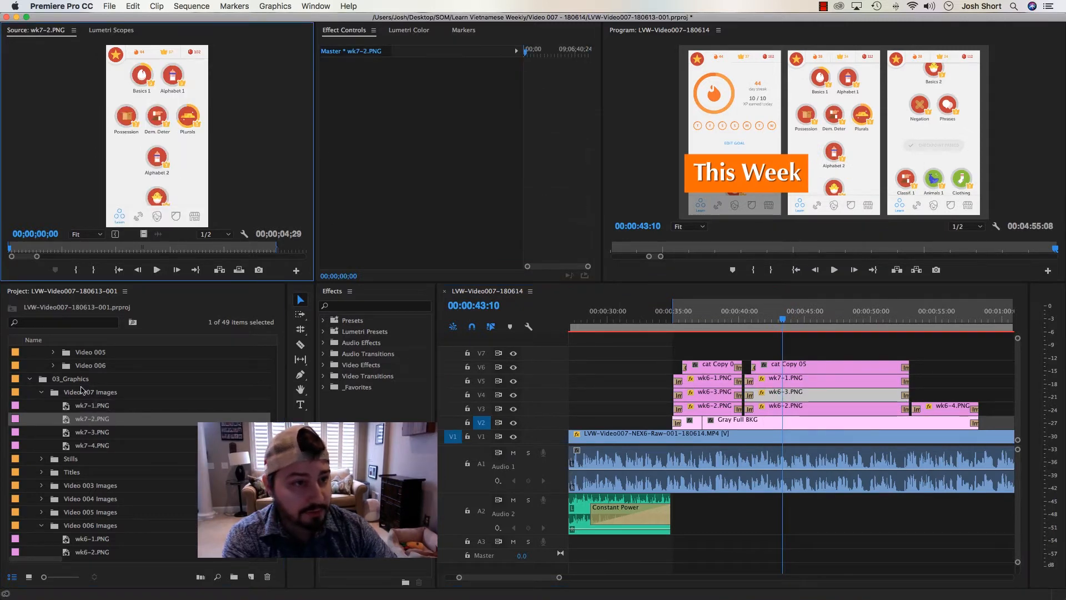
double_click(61, 433)
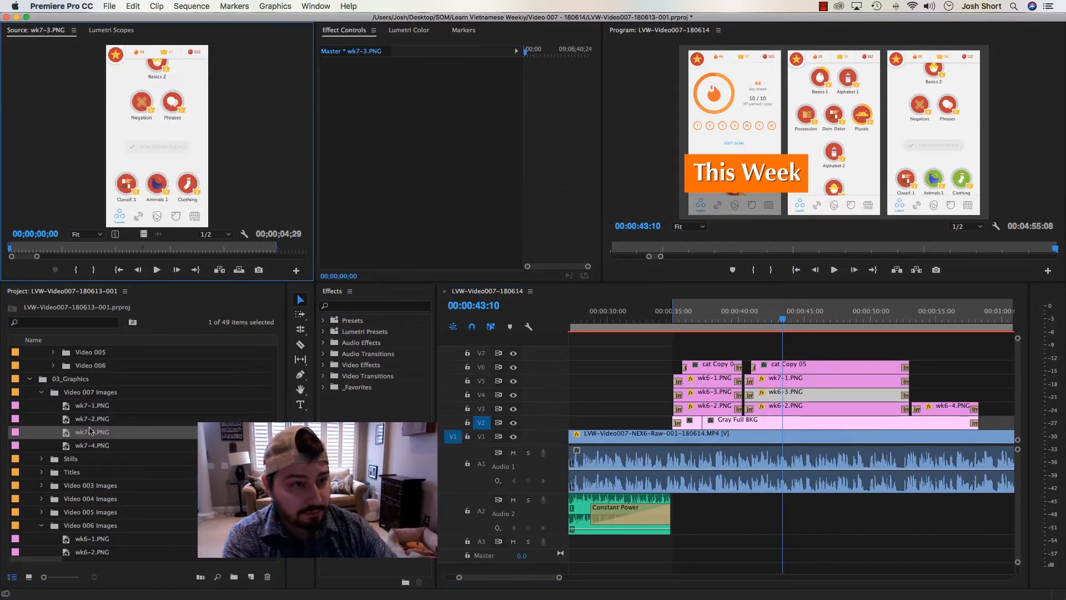
double_click(64, 447)
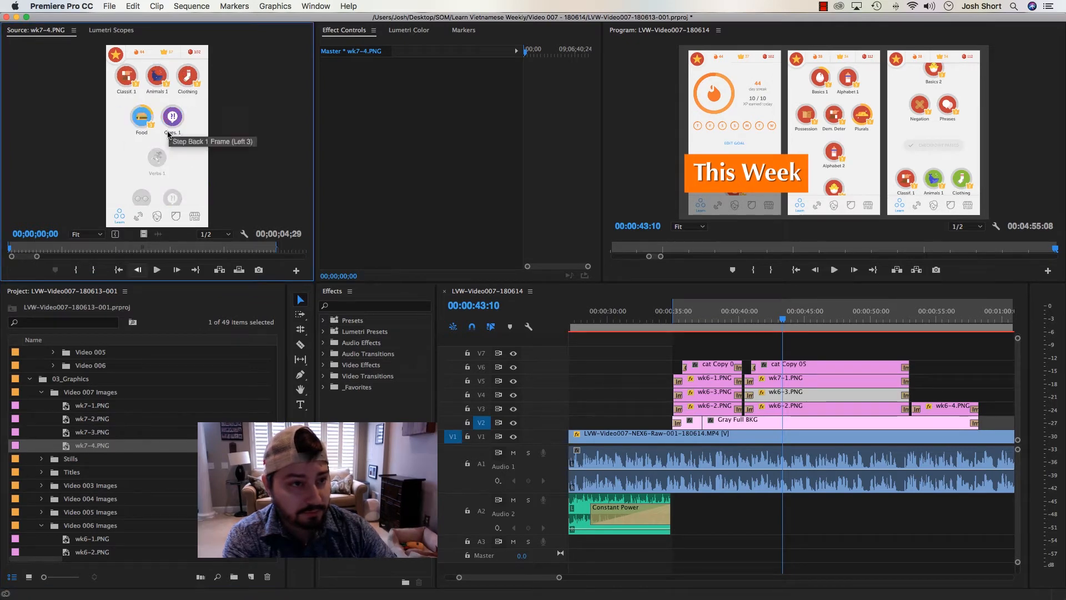
double_click(66, 432)
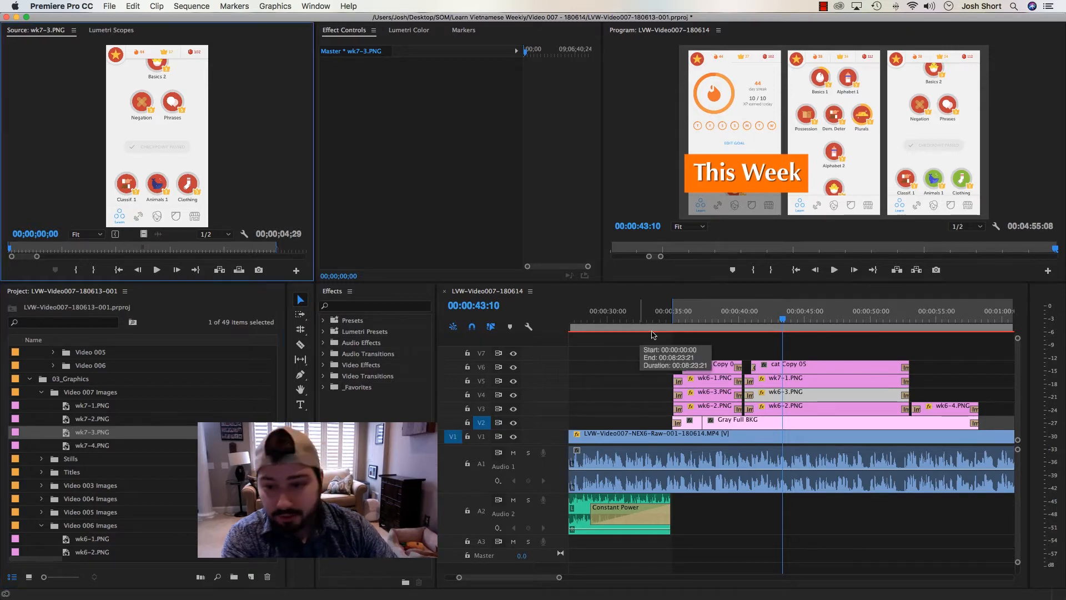
left_click(785, 409)
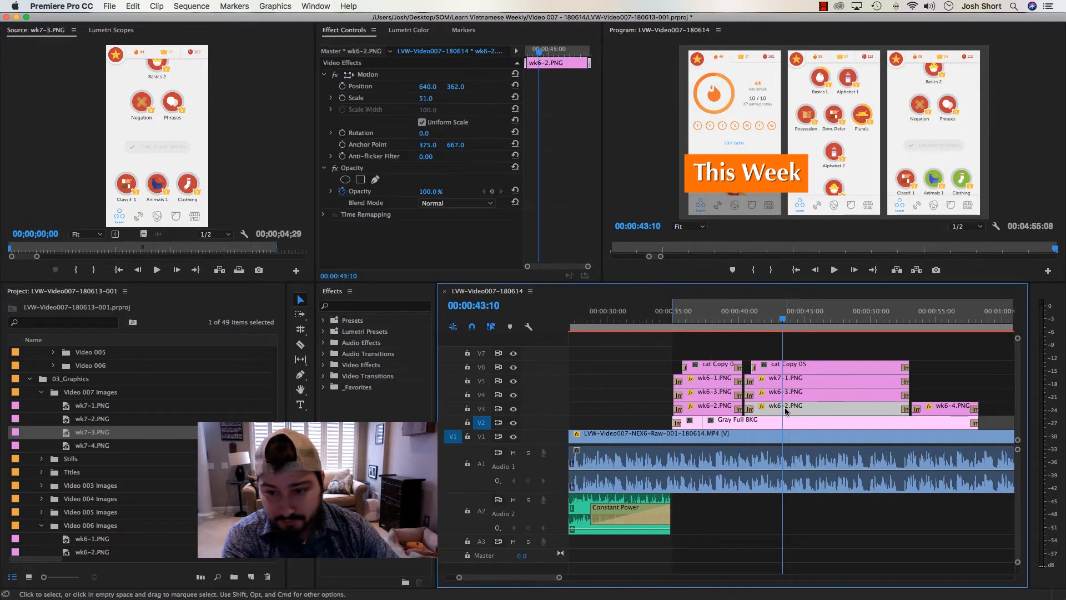
right_click(775, 413)
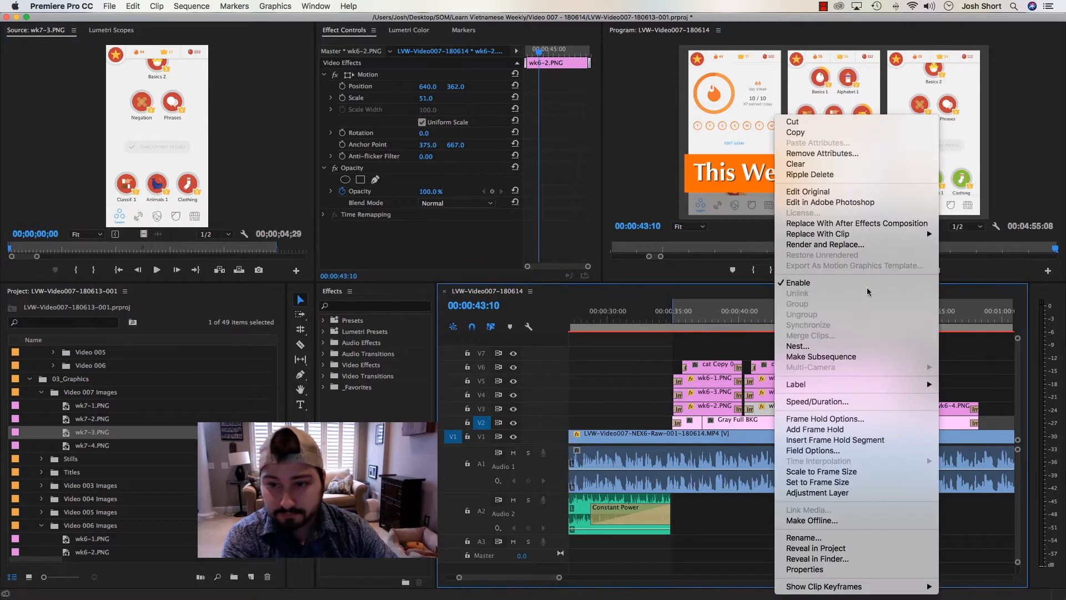
mouse_move(799, 233)
left_click(740, 236)
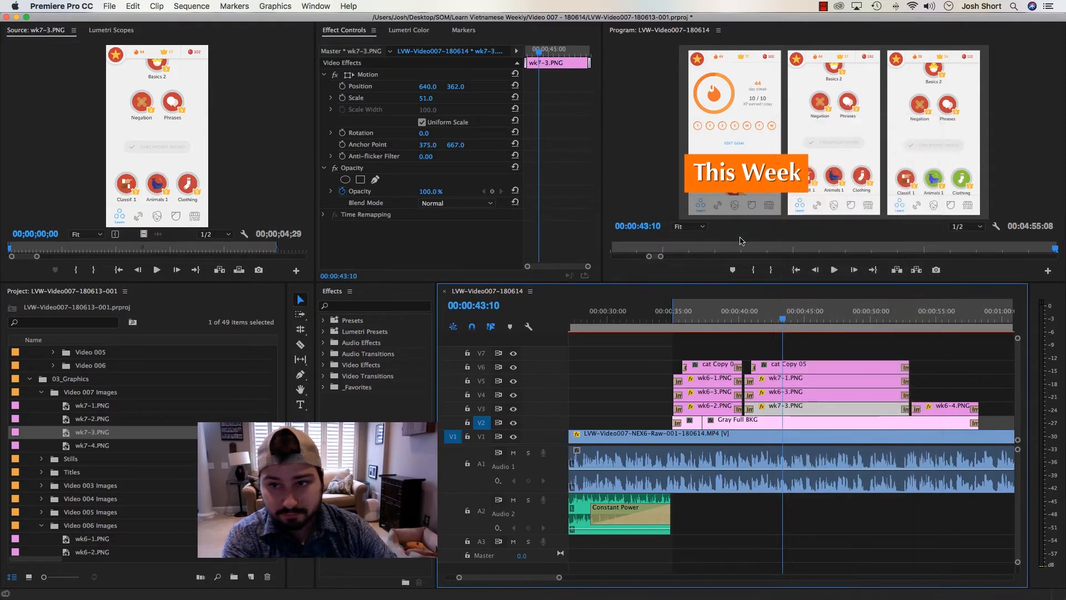
Replace wk6-3.PNG on V4 in the "This Week" stack with wk7-4.PNG and move the playhead to wk6-4.PNG at 00:00:54:14
left_click(76, 448)
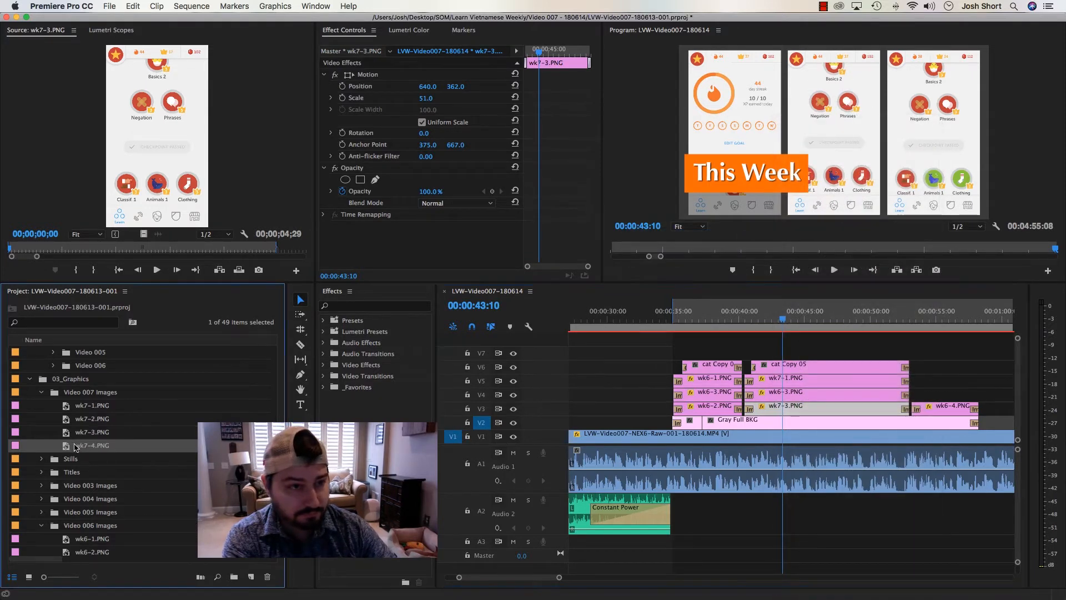
left_click_drag(155, 225, 156, 219)
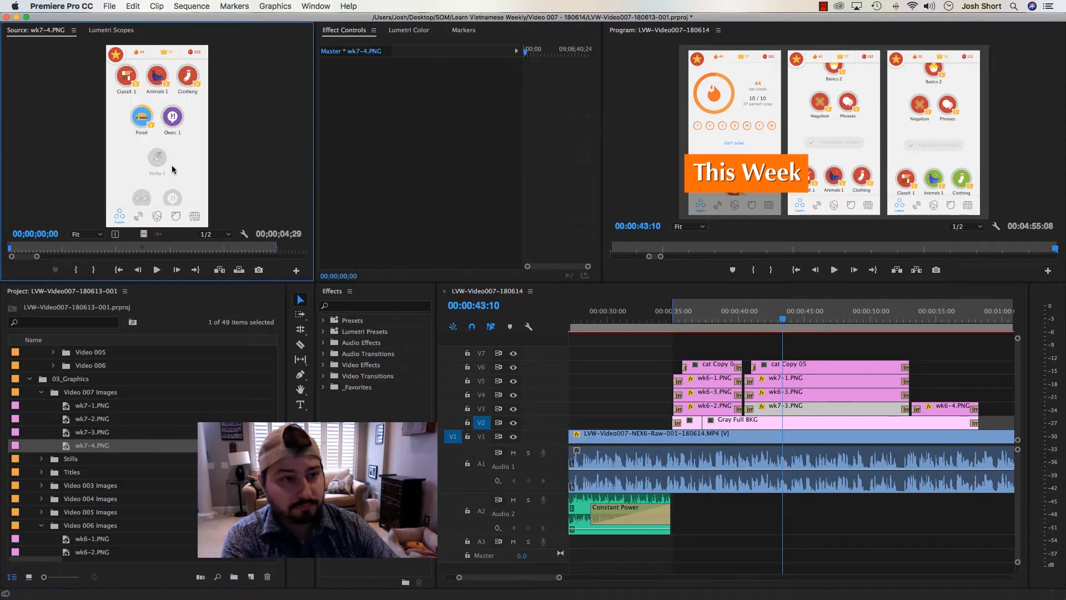
left_click(828, 394)
right_click(829, 393)
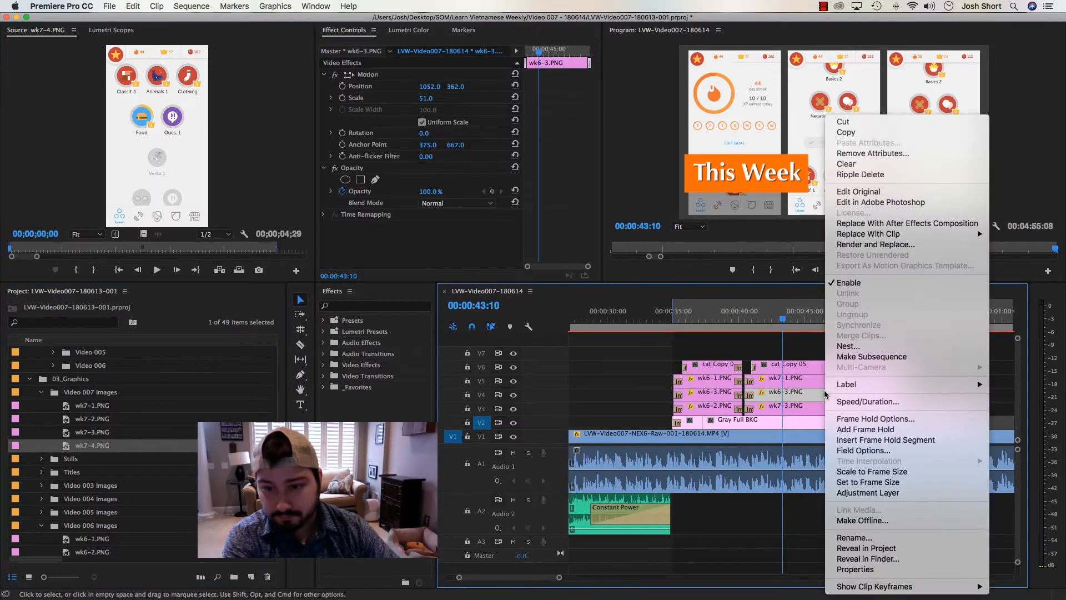
mouse_move(890, 238)
left_click(774, 236)
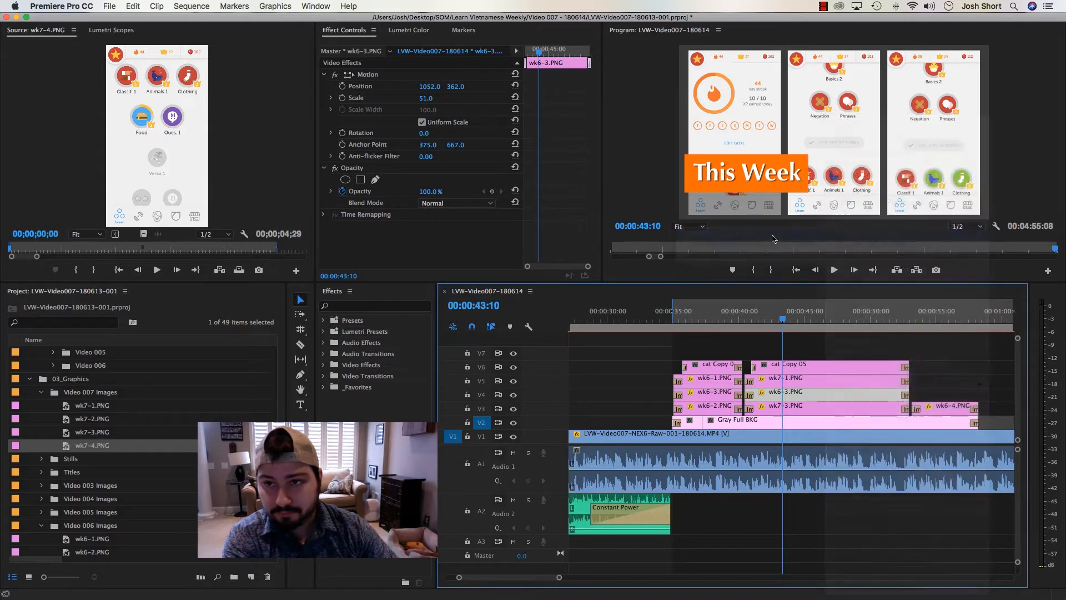
left_click_drag(730, 320, 928, 334)
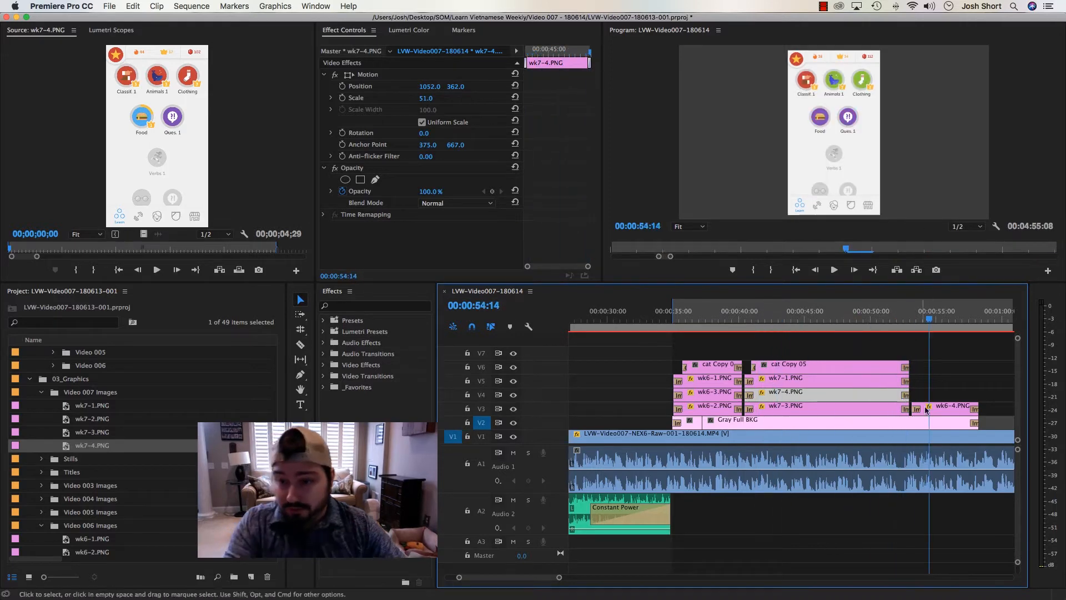
Delete the wk6-4.PNG clip from V3 and trim the end of Gray Full BKG on V2 to the end of the "This Week" stack
left_click(955, 409)
key("Delete")
left_click_drag(973, 425, 908, 425)
Review the updated "This Week" section and play the footage beyond it up to 00:01:21:01 to find where the next title is needed
left_click_drag(843, 332, 770, 331)
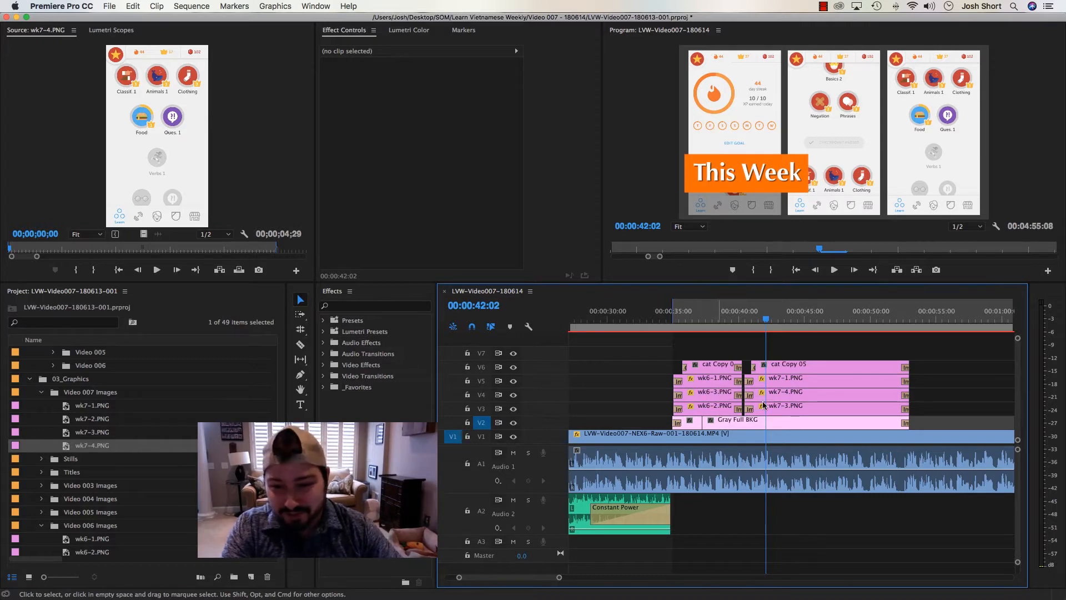
left_click_drag(689, 318, 636, 319)
key("space")
key("minus")
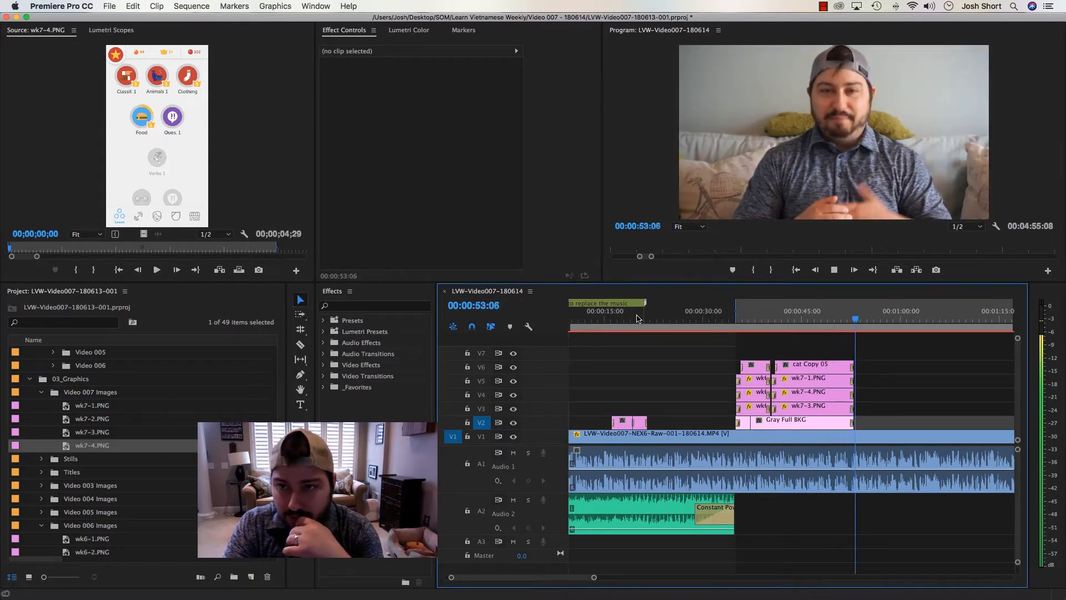
key("space")
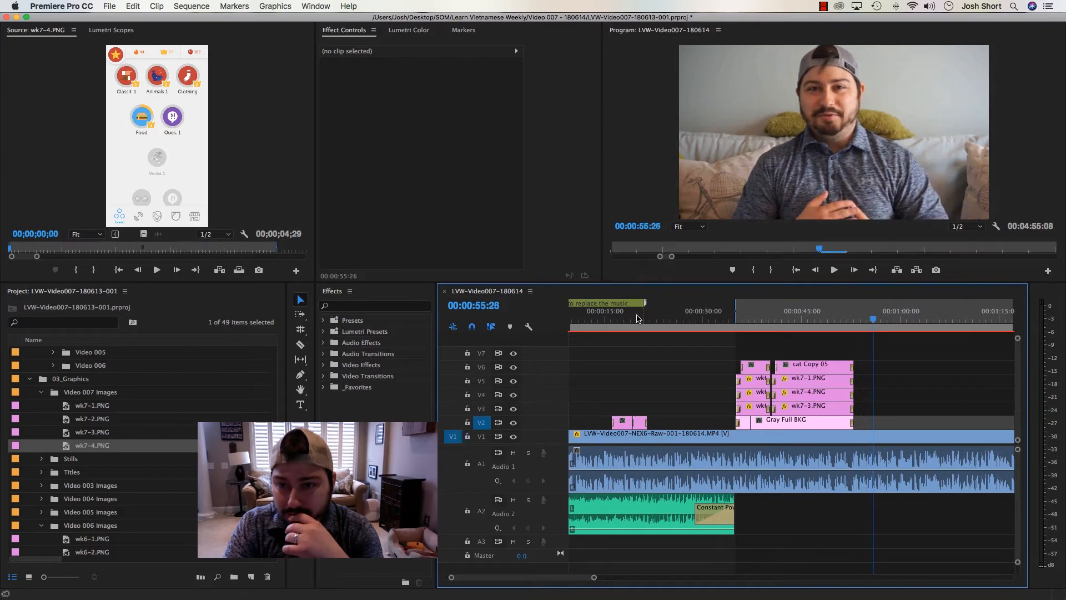
key("space")
key("minus")
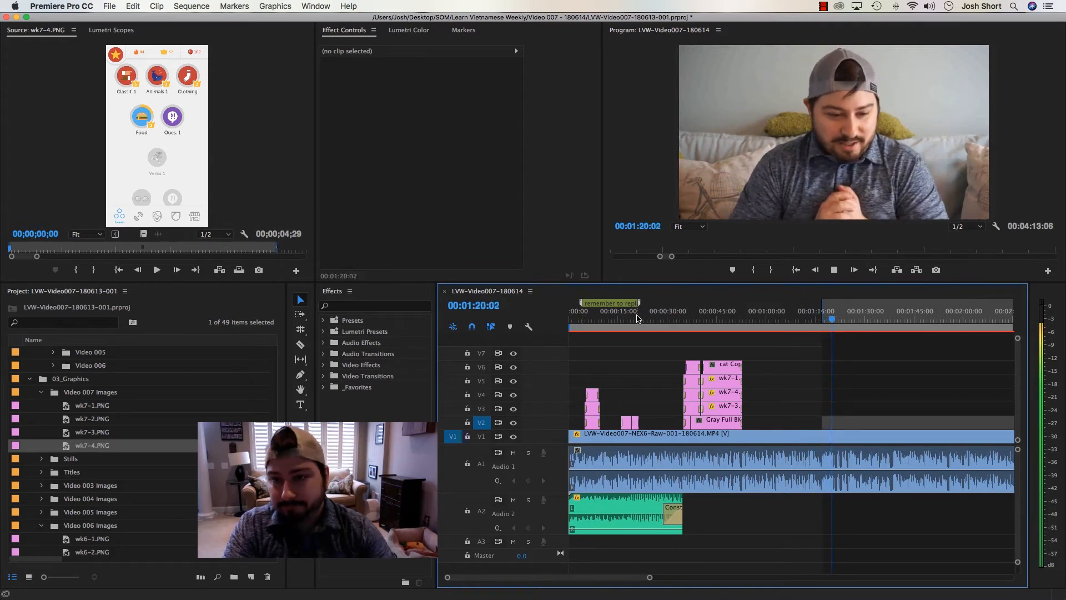
key("space")
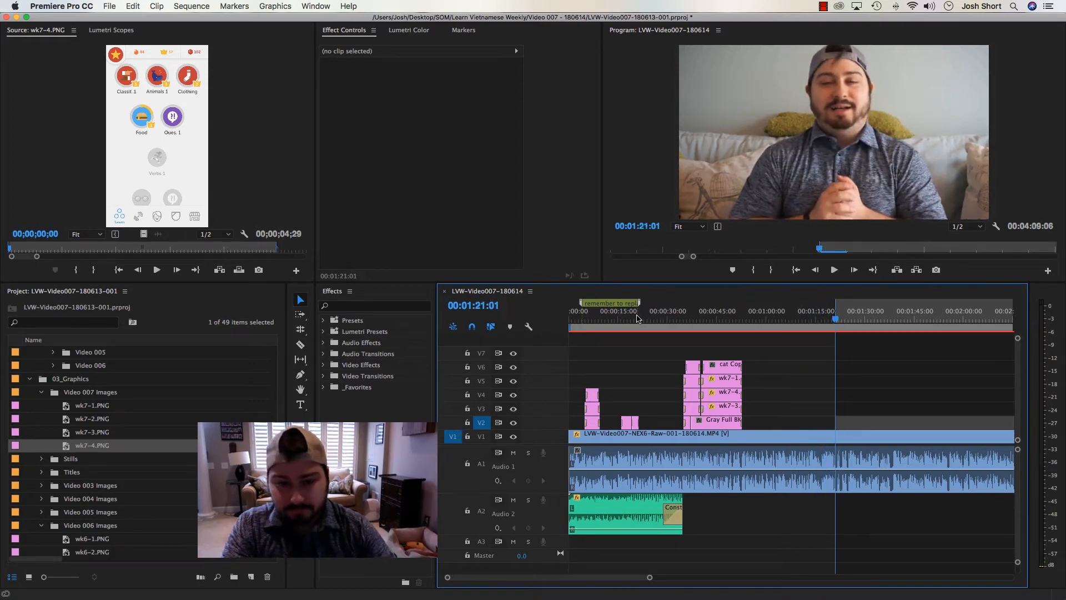
Route the source video to V2, open the Titles bin in its own window and enlarge it to show more titles
left_click(453, 425)
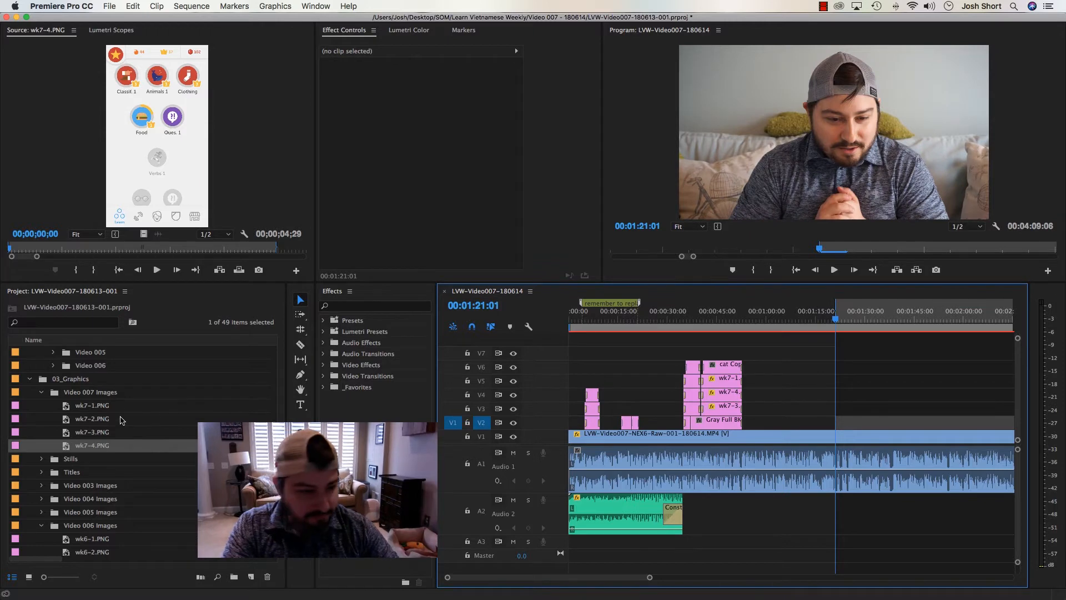
double_click(54, 475)
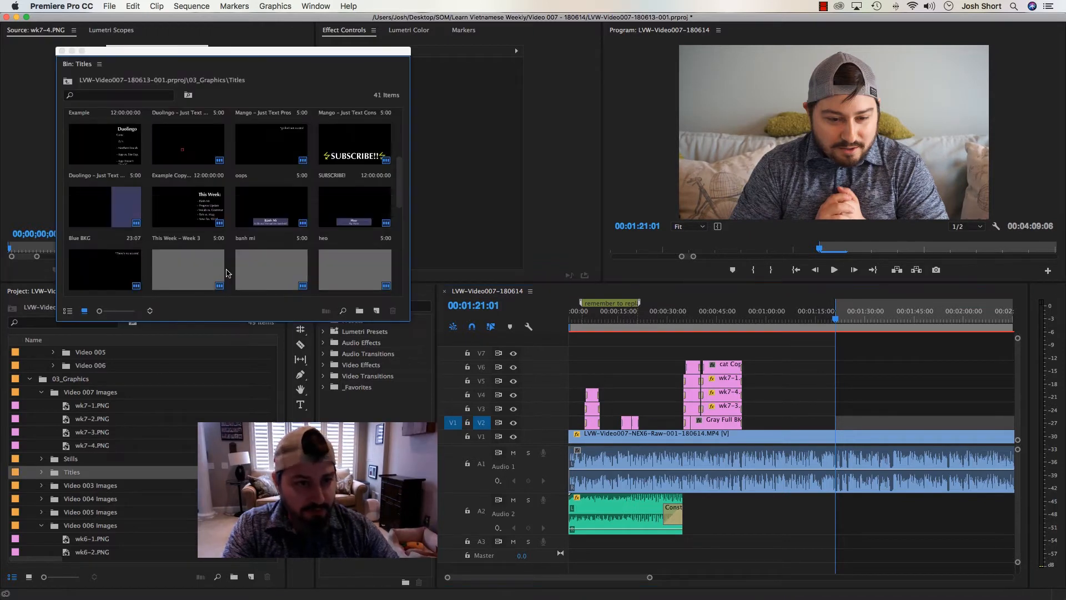
left_click_drag(204, 343, 204, 389)
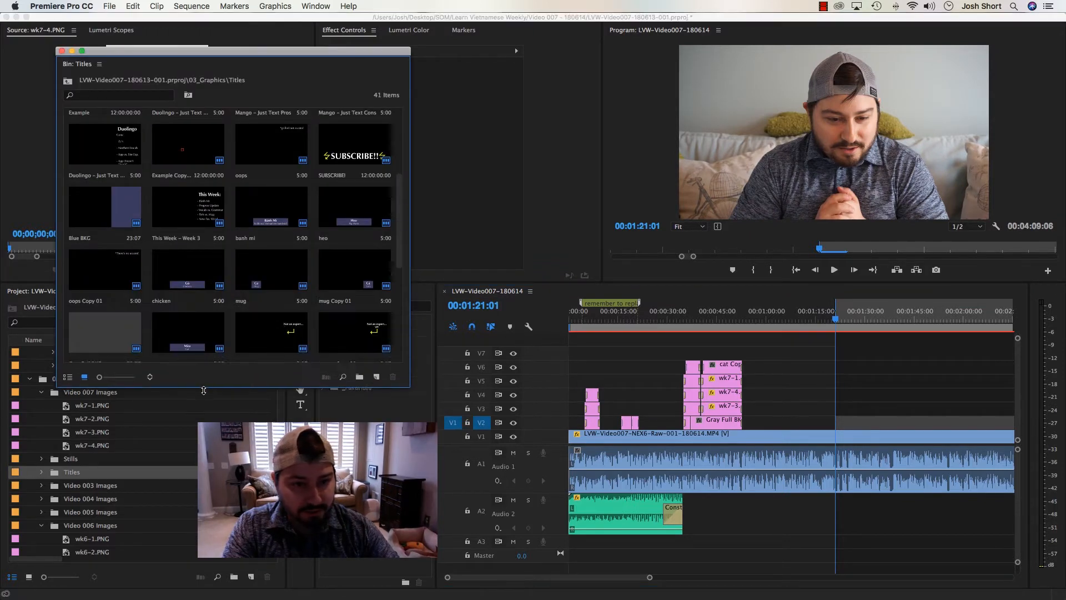
Look through the leftover title clips on V2 around 00:04:09:04 and 00:05:28:19 for a reusable vocabulary title
left_click(827, 339)
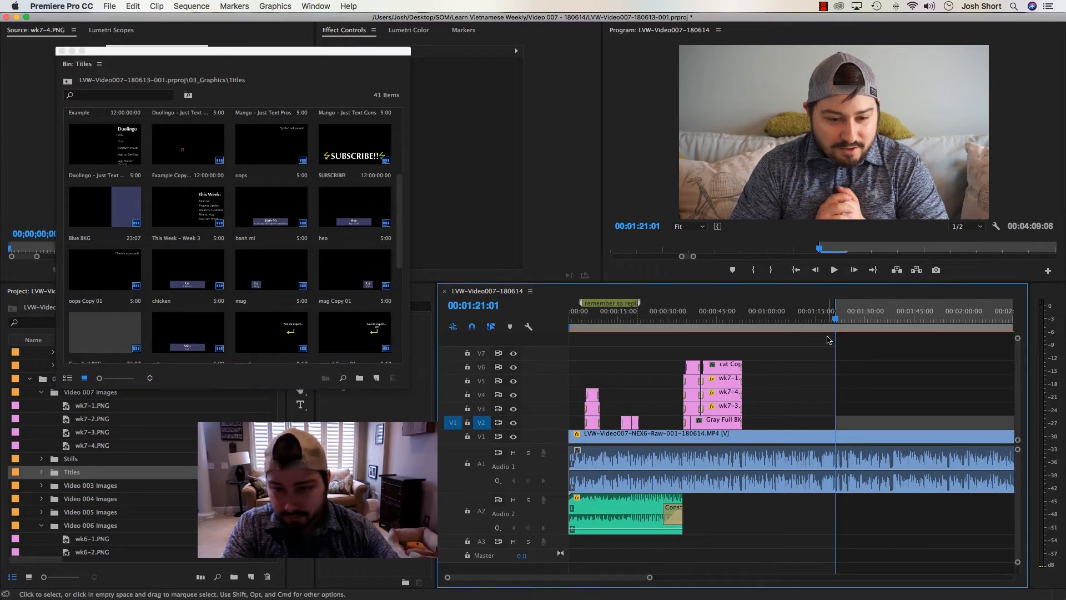
key("minus")
key("minus")
left_click_drag(695, 321, 782, 339)
key("Up")
key("Up")
key("equal")
key("equal")
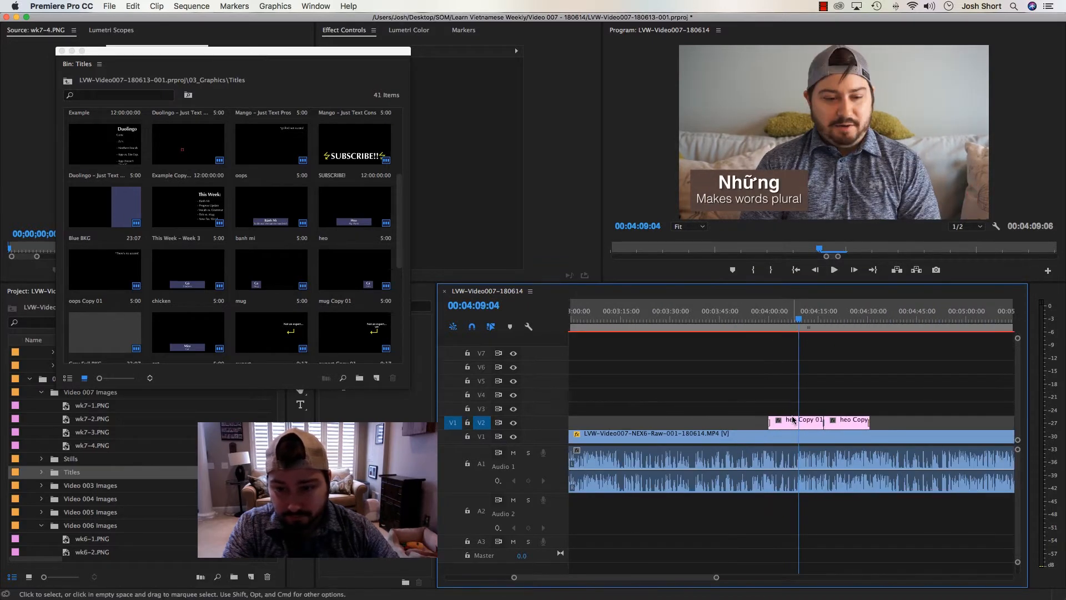
key("minus")
left_click_drag(913, 321, 929, 320)
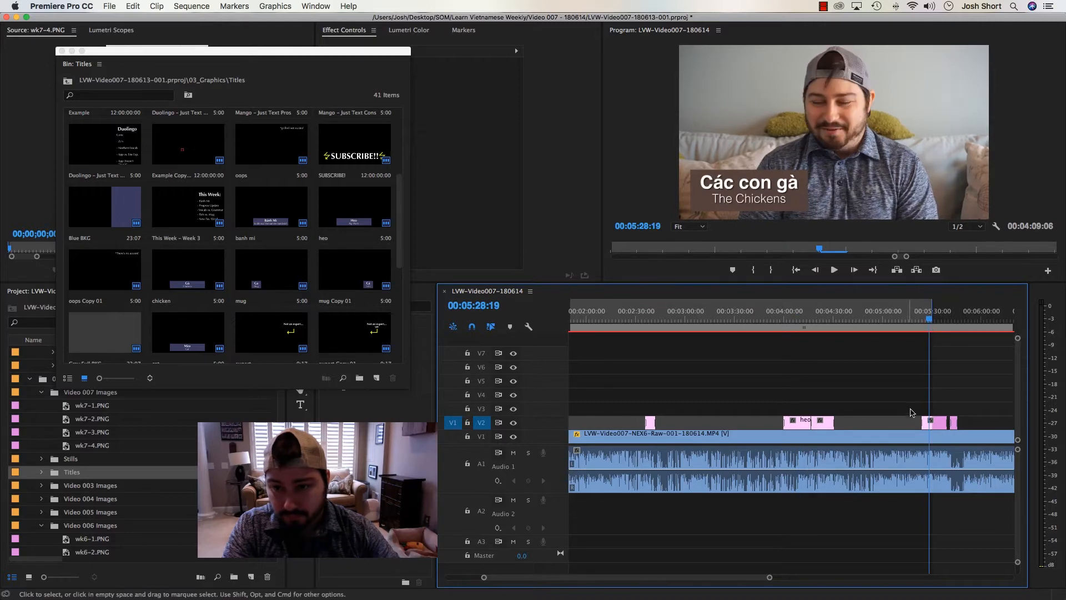
Move the "Các con gà / The Chickens" title on V2 to start at 00:01:21:01 and place the playhead over it at 00:01:28:14
key("minus")
left_click_drag(841, 425, 642, 426)
left_click(641, 317)
key("equal")
key("equal")
key("equal")
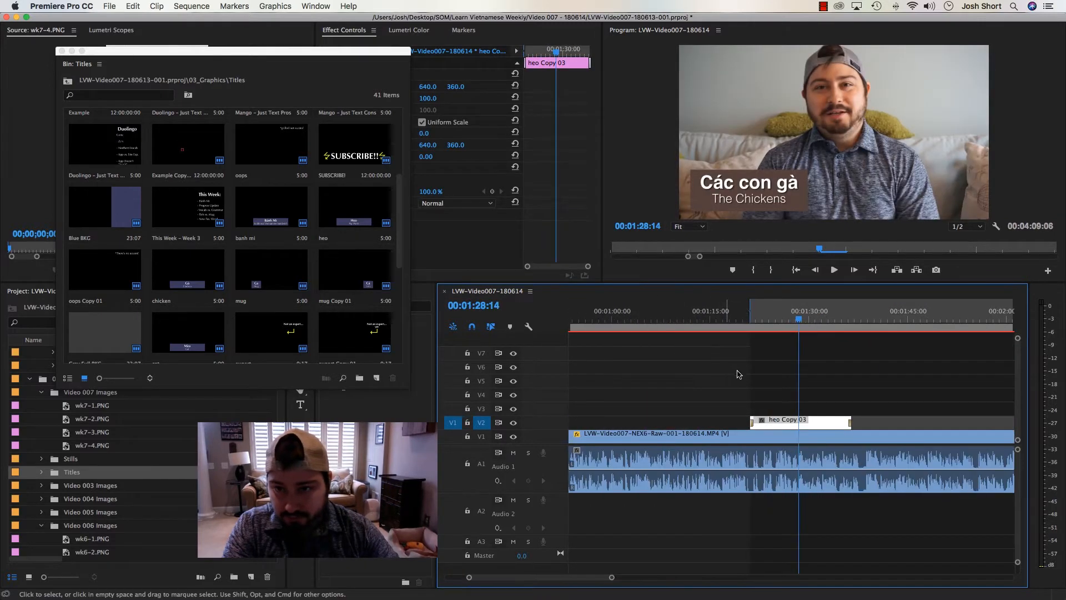
Duplicate the heo Copy 03 title in the Titles bin
left_click(754, 347)
left_click(785, 431)
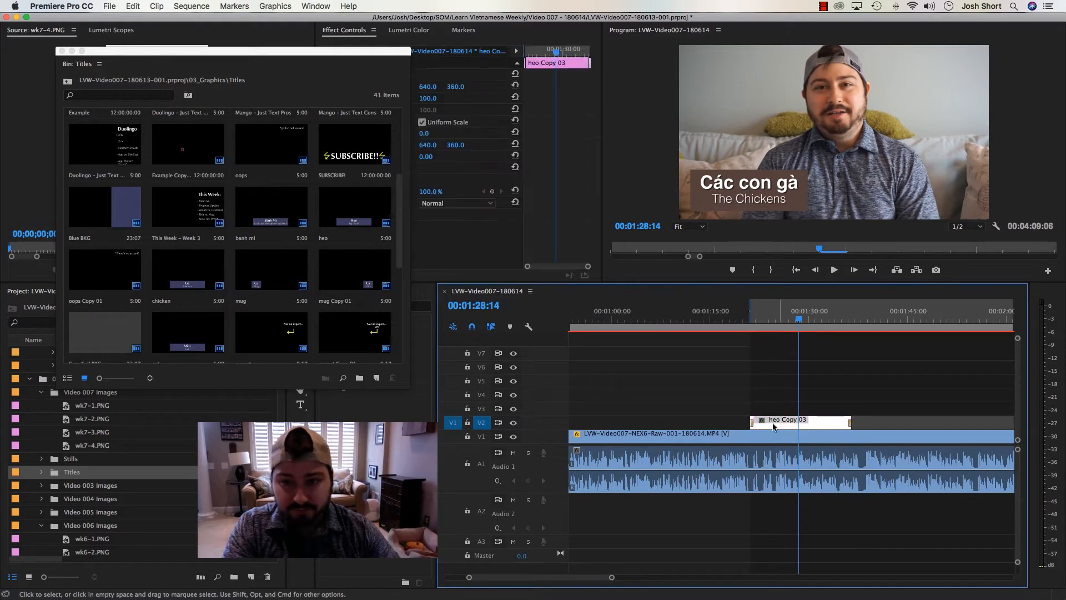
left_click(272, 211)
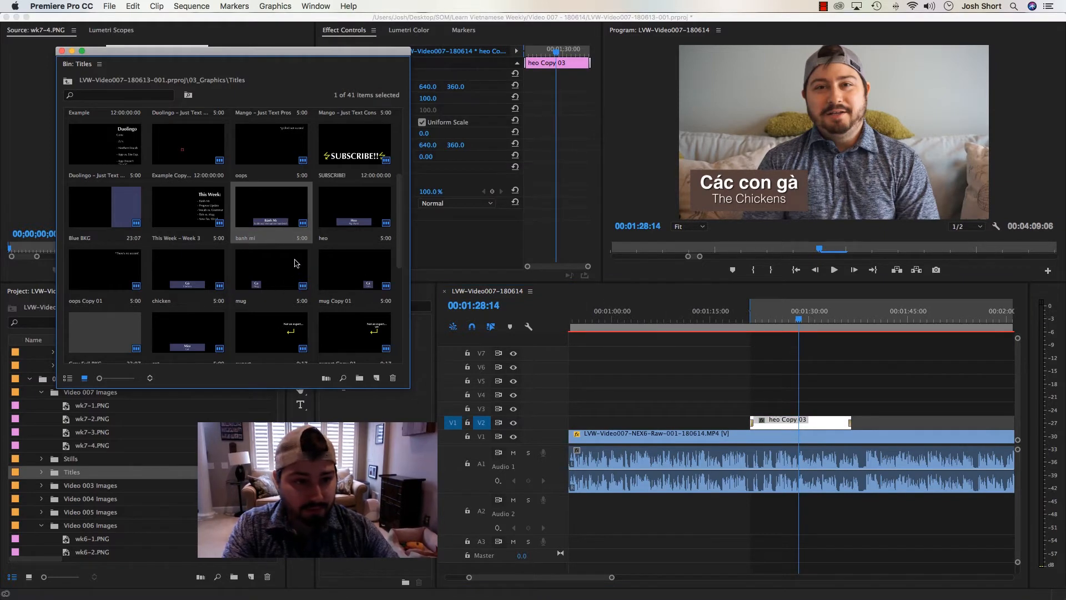
scroll(294, 263, "down", 5)
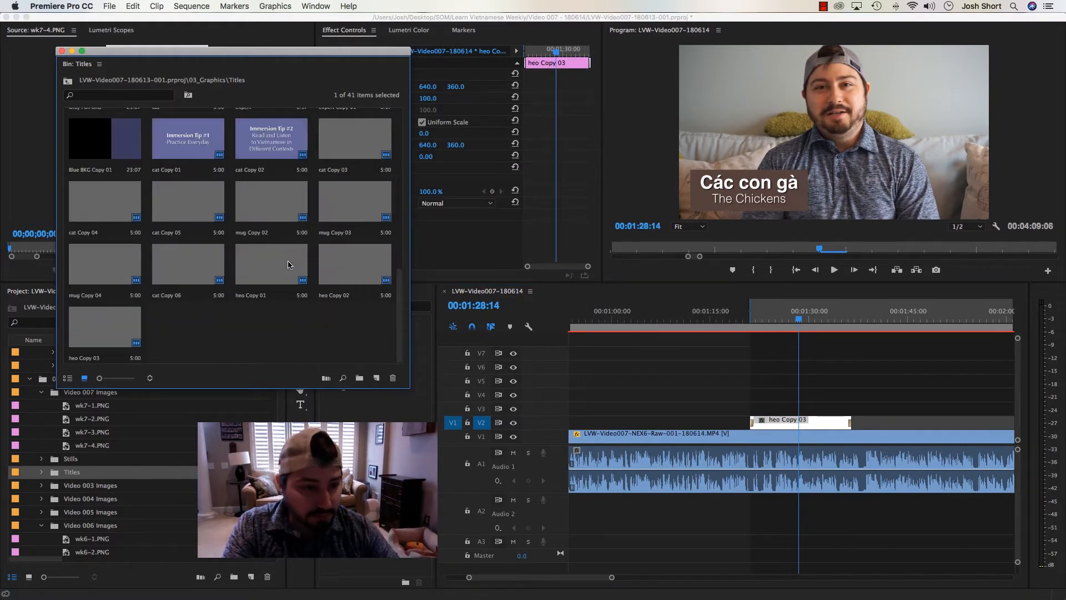
left_click(93, 333)
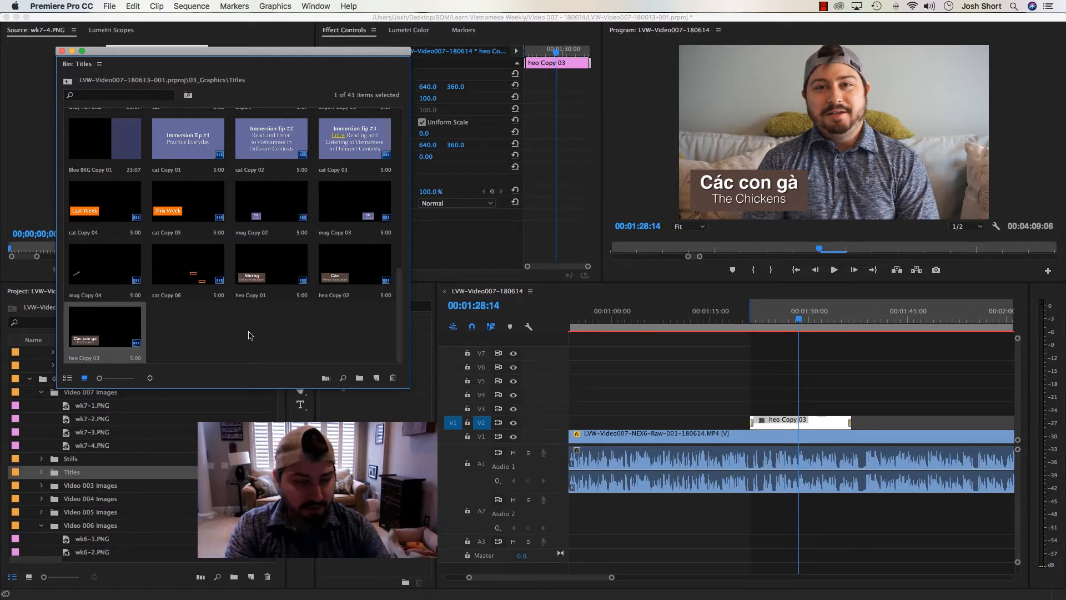
key("super+v")
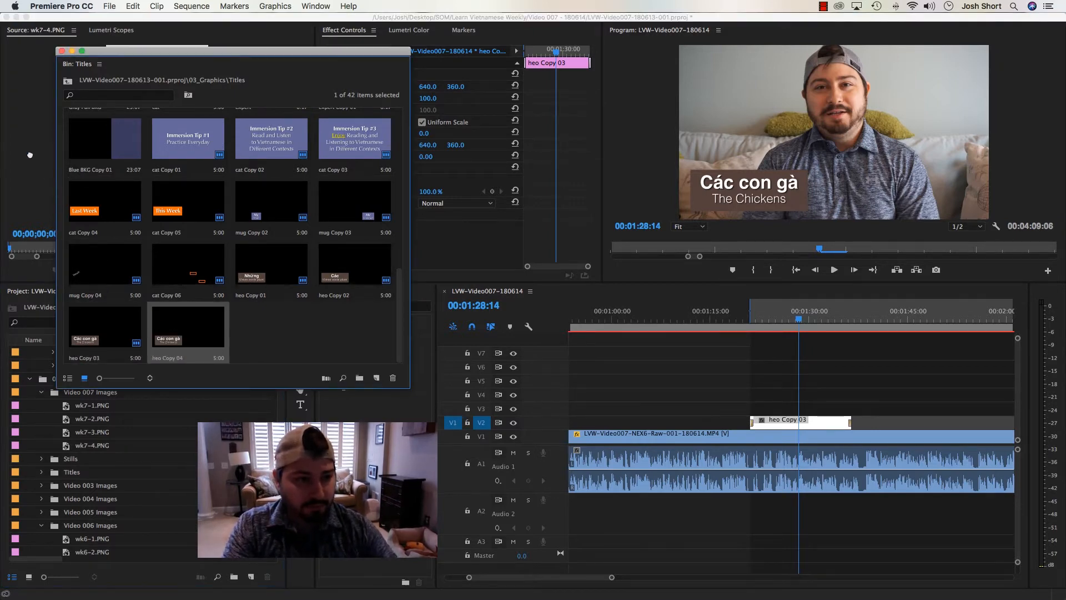
Load the duplicated title as the source and replace the heo Copy 03 clip on V2 with it
double_click(177, 340)
right_click(778, 423)
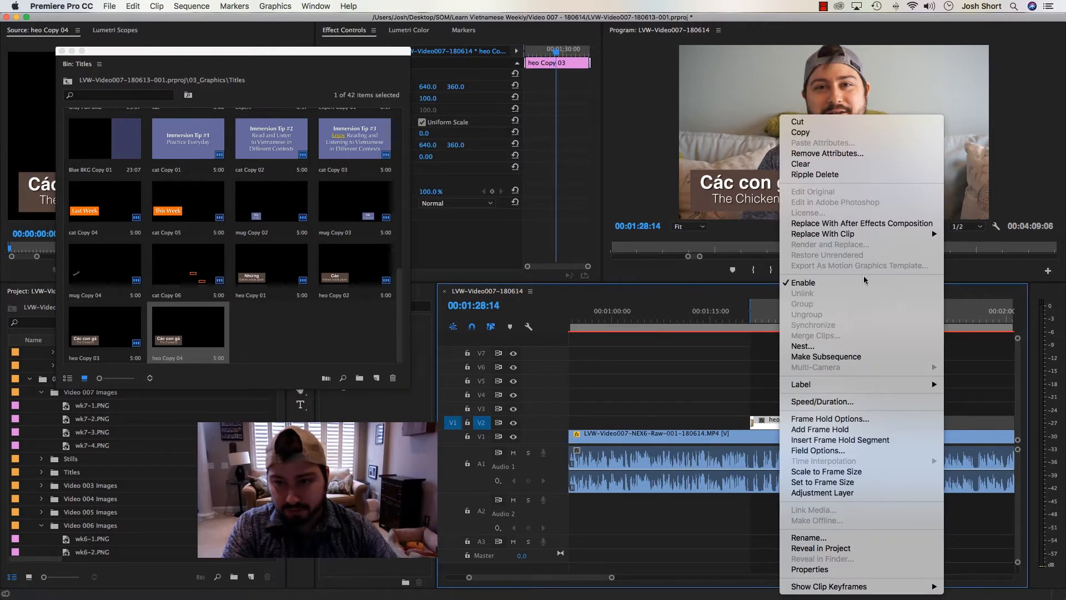
left_click(694, 234)
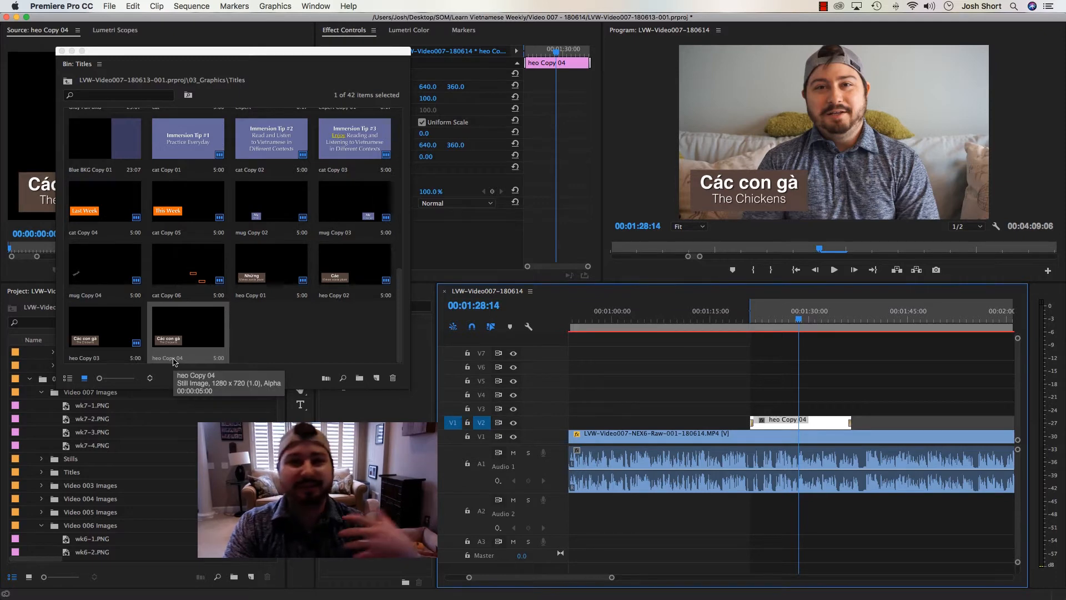
left_click(294, 345)
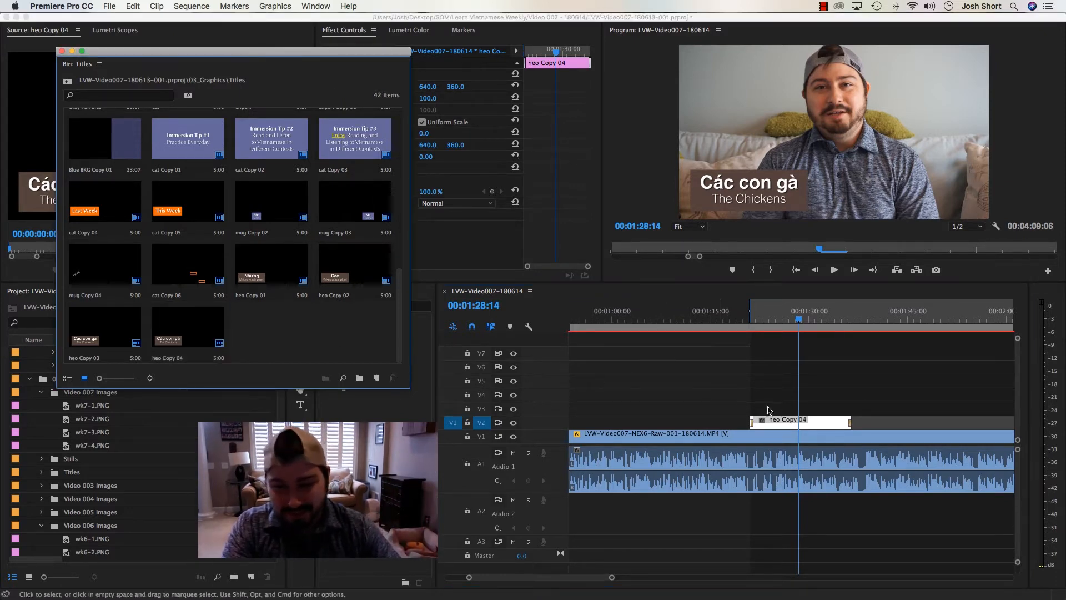
Open the duplicated title on V2 for editing and copy "gấu trúc" from the script notes in Word
double_click(802, 424)
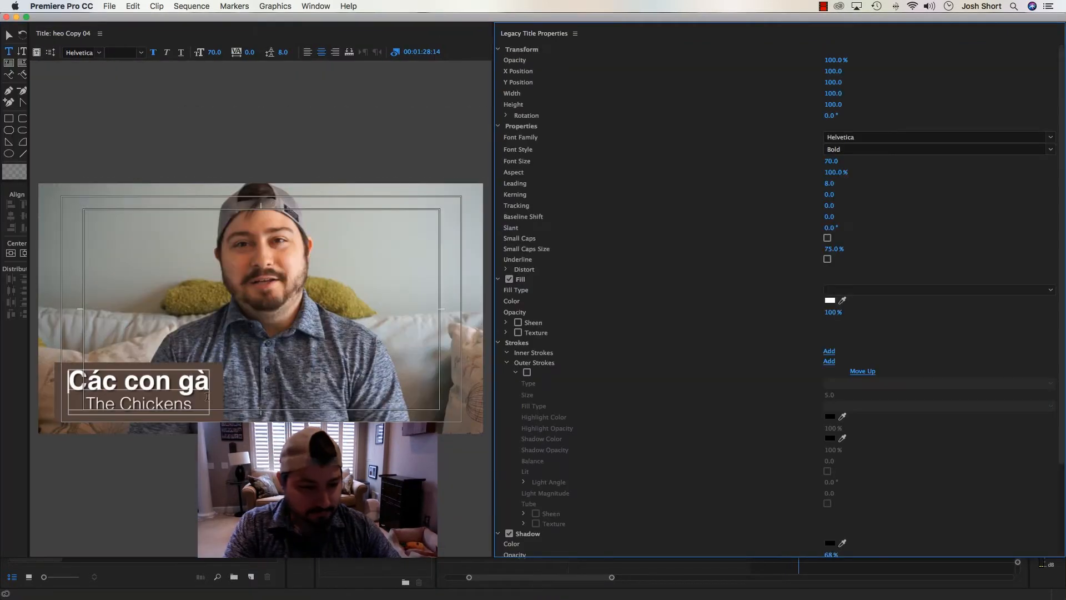
mouse_move(343, 598)
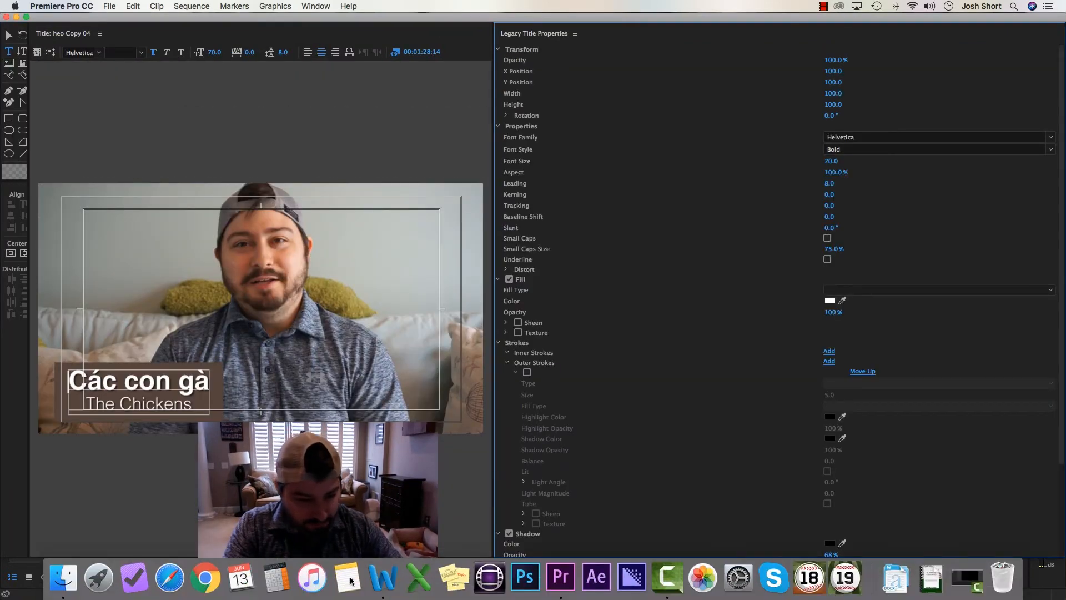
left_click(380, 579)
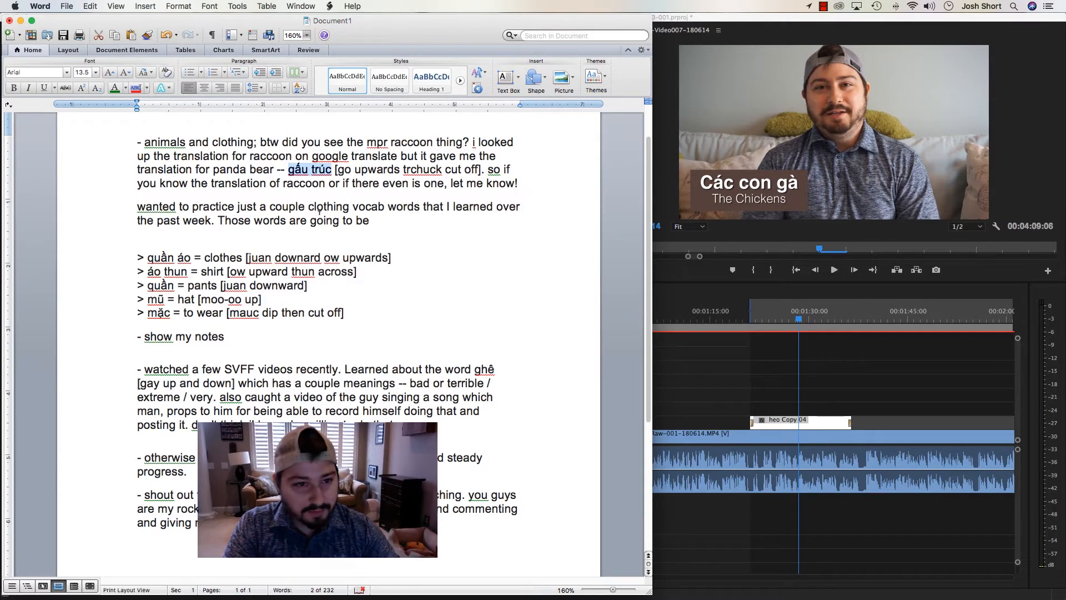
left_click(669, 24)
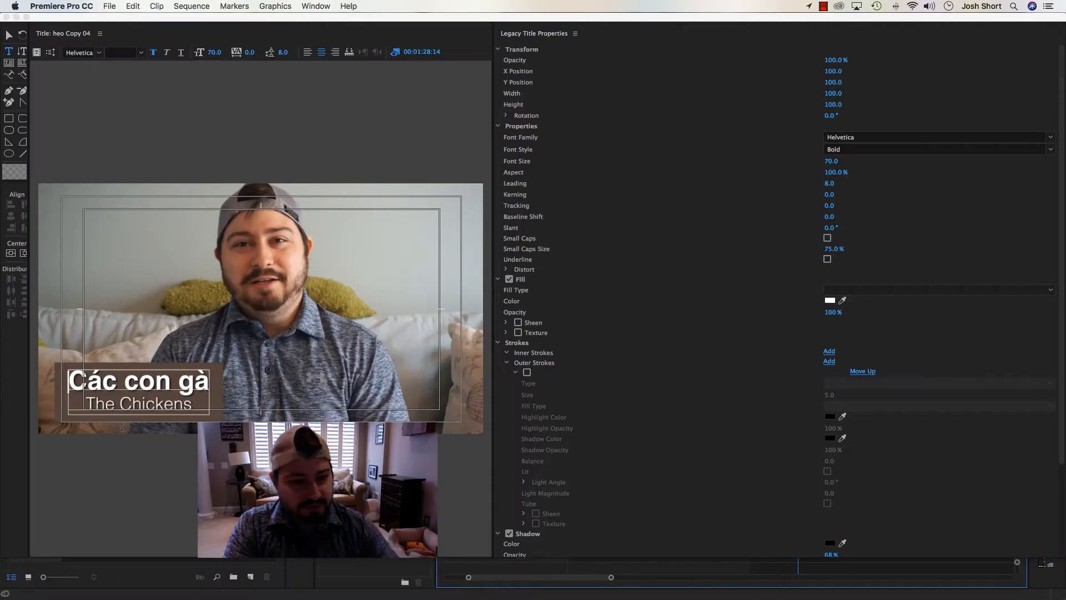
Replace the title's upper line "Các con gà" with the copied text "gấu trúc"
left_click(86, 380)
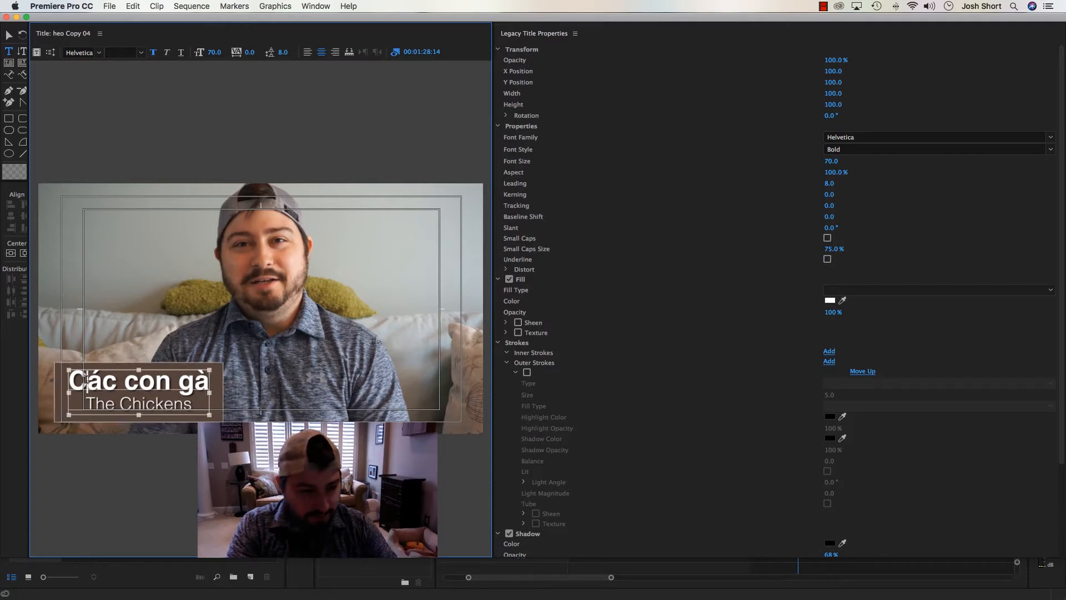
key("super+v")
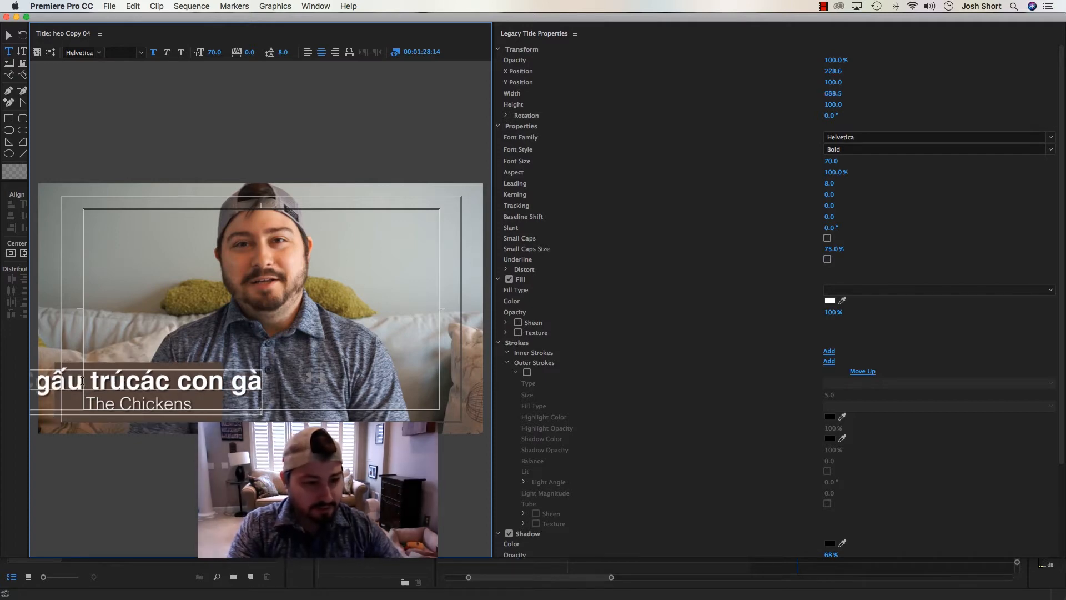
key("Delete")
key("Delete")
key("Delete")
key("Delete")
key("Delete")
key("Delete")
key("Delete")
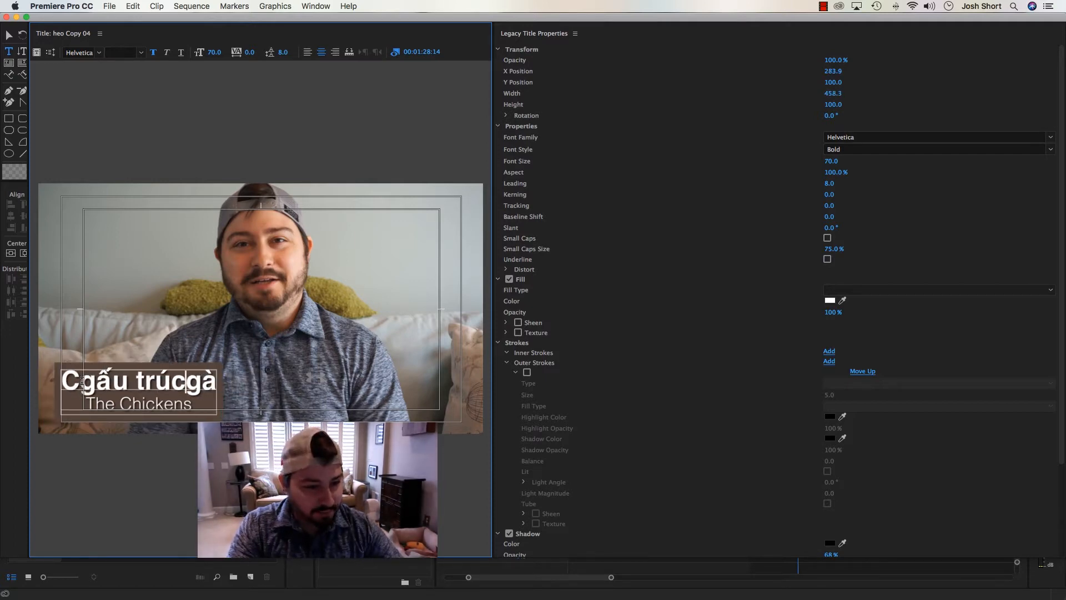
key("Delete")
key("Delete")
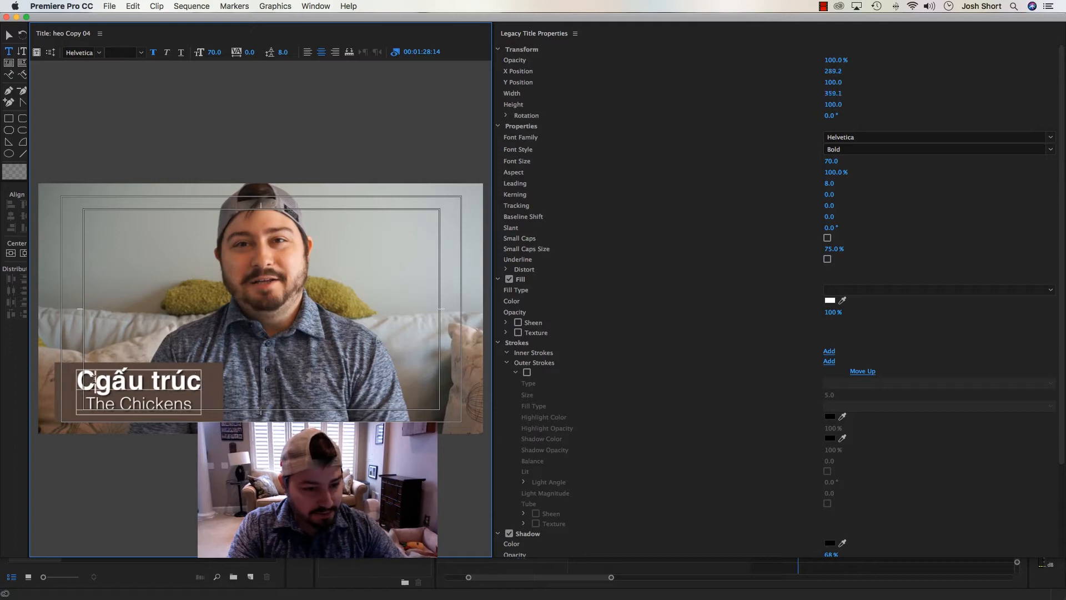
key("BackSpace")
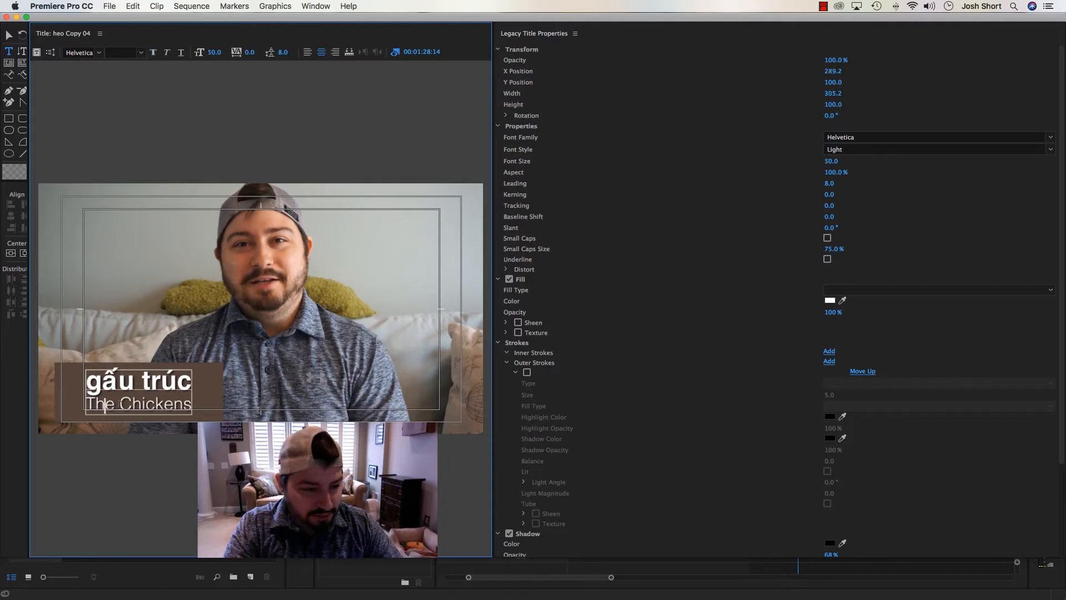
Replace the title's lower line "The Chickens" with "Panda Bear"
left_click_drag(120, 405, 167, 404)
key("BackSpace")
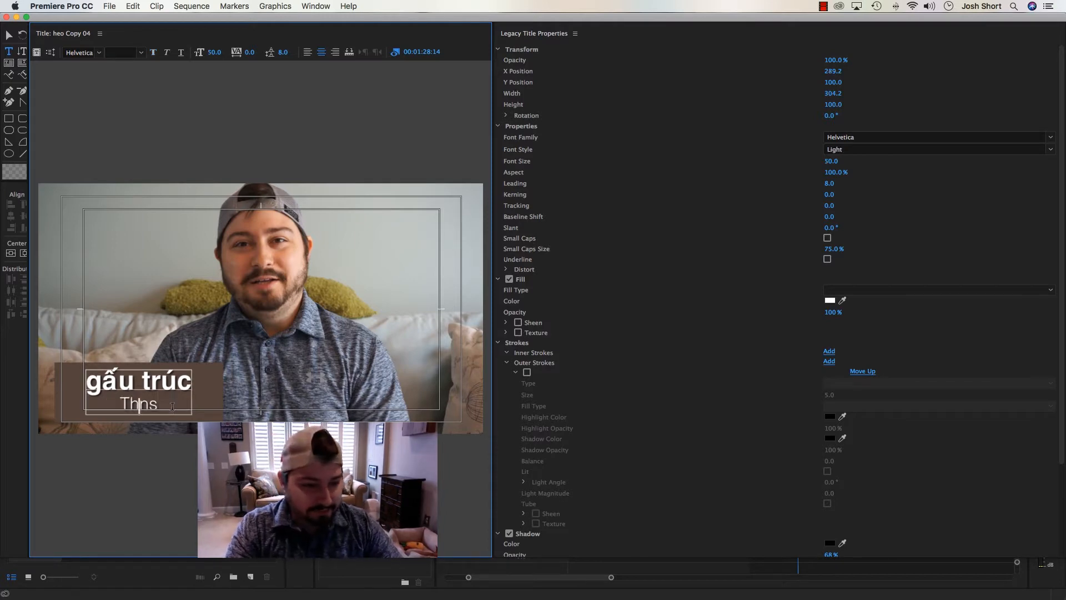
key("BackSpace")
key("BackSpace")
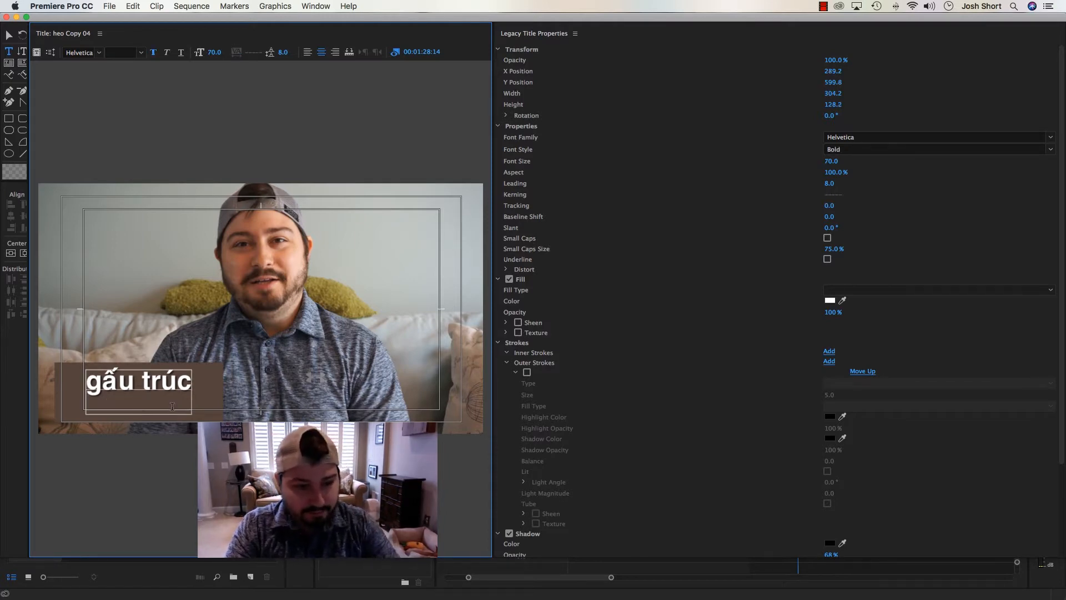
type("TPanda Bear")
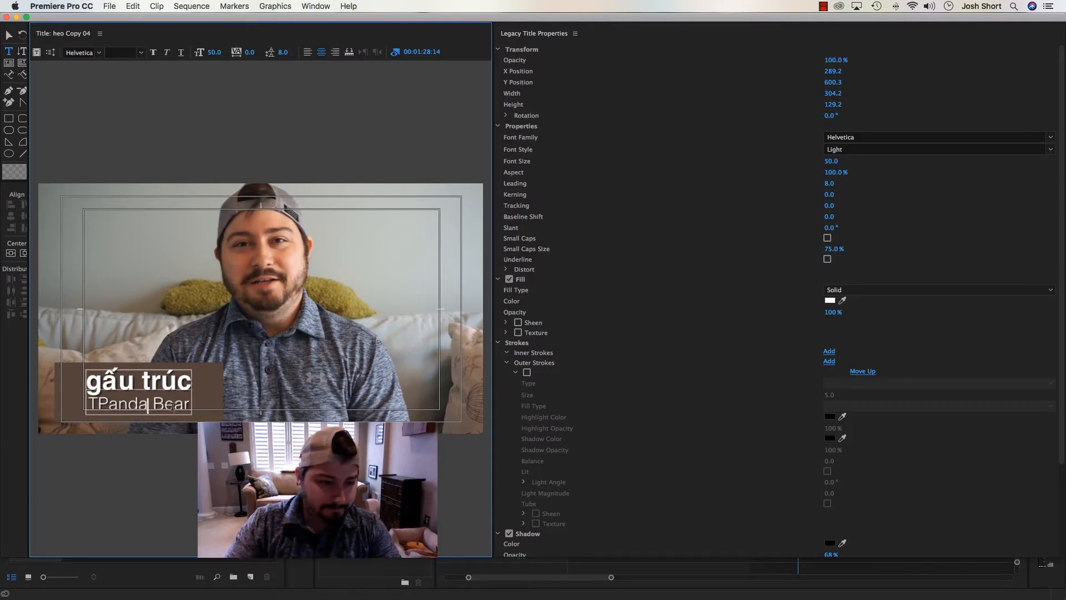
key("BackSpace")
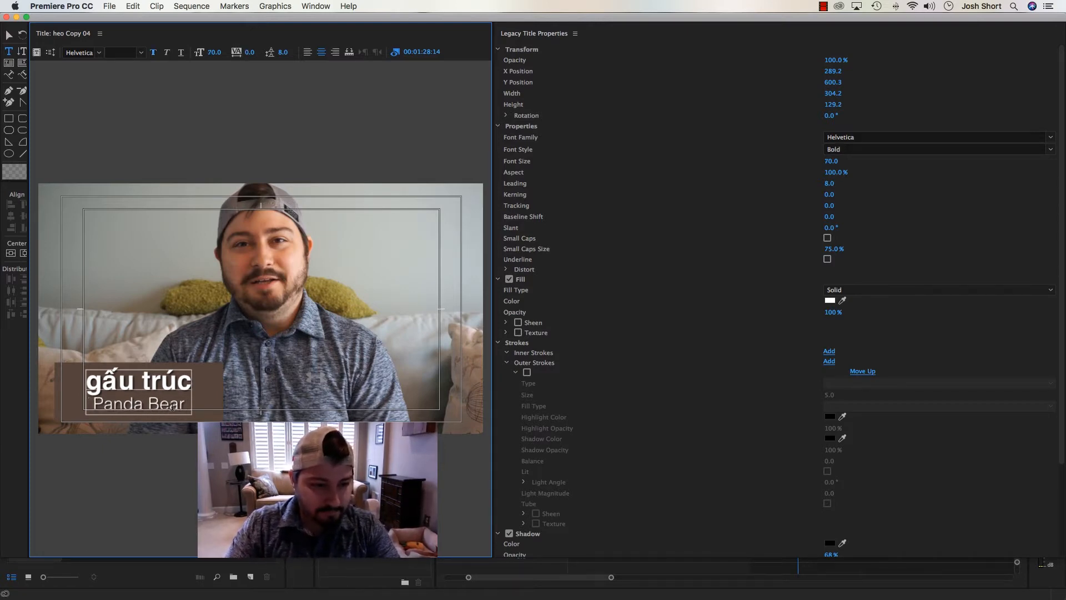
Capitalise both words of the title's upper line so that it reads "Gấu Trúc"
type("G")
key("Delete")
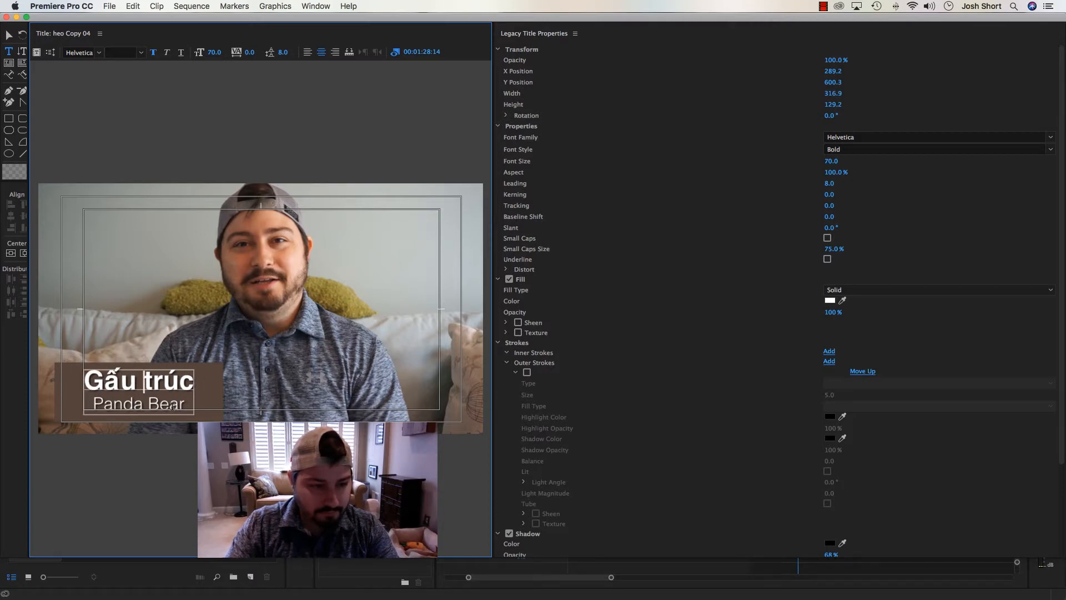
type("T")
key("Delete")
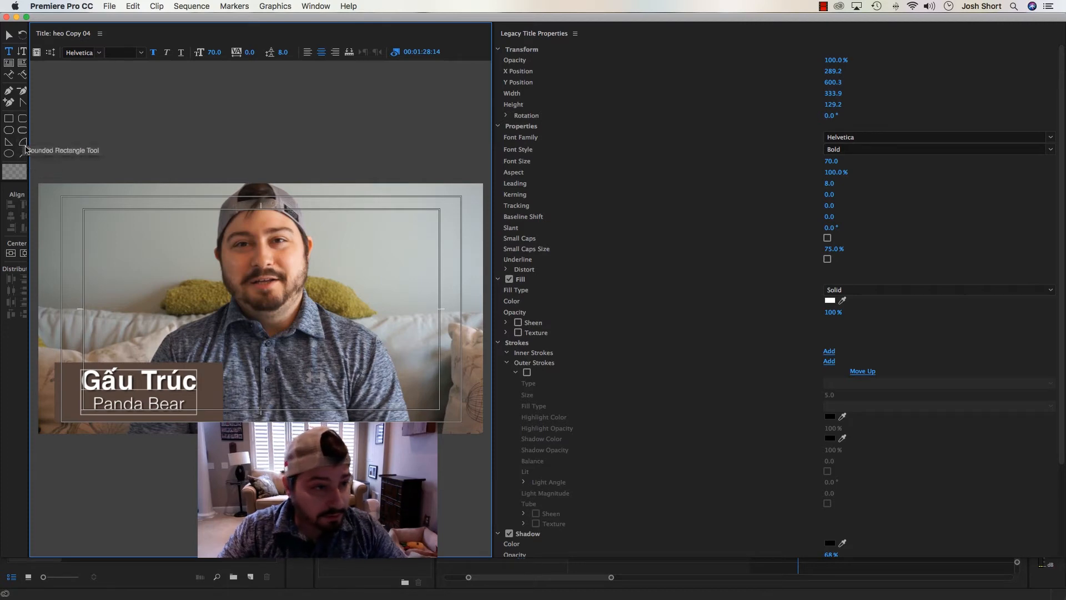
Recolour the fill of the title's background rectangle with a sampled dark grey
left_click(10, 35)
left_click(64, 383)
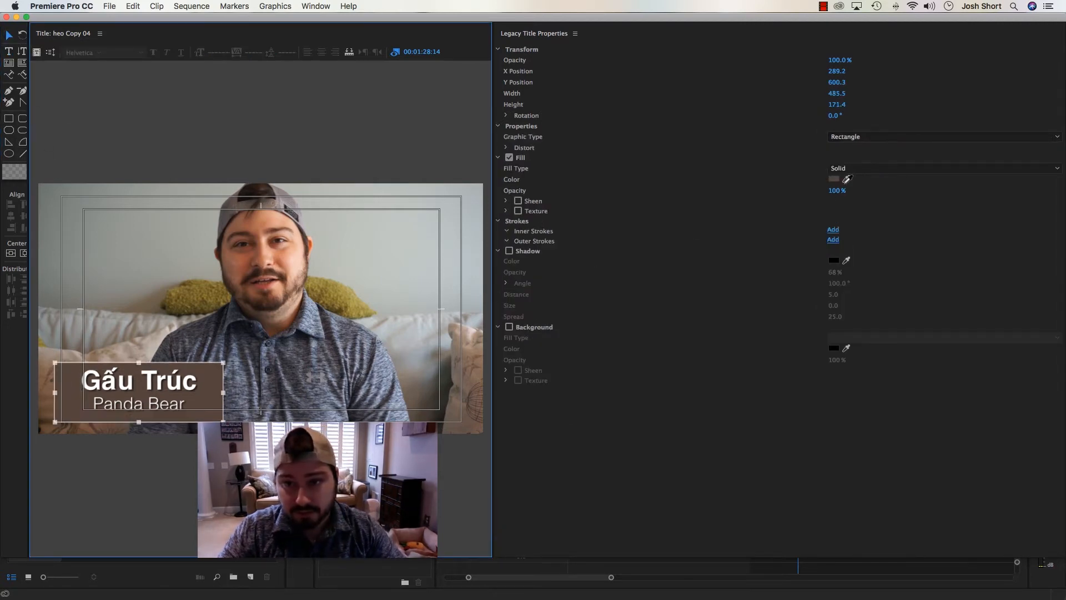
left_click(847, 178)
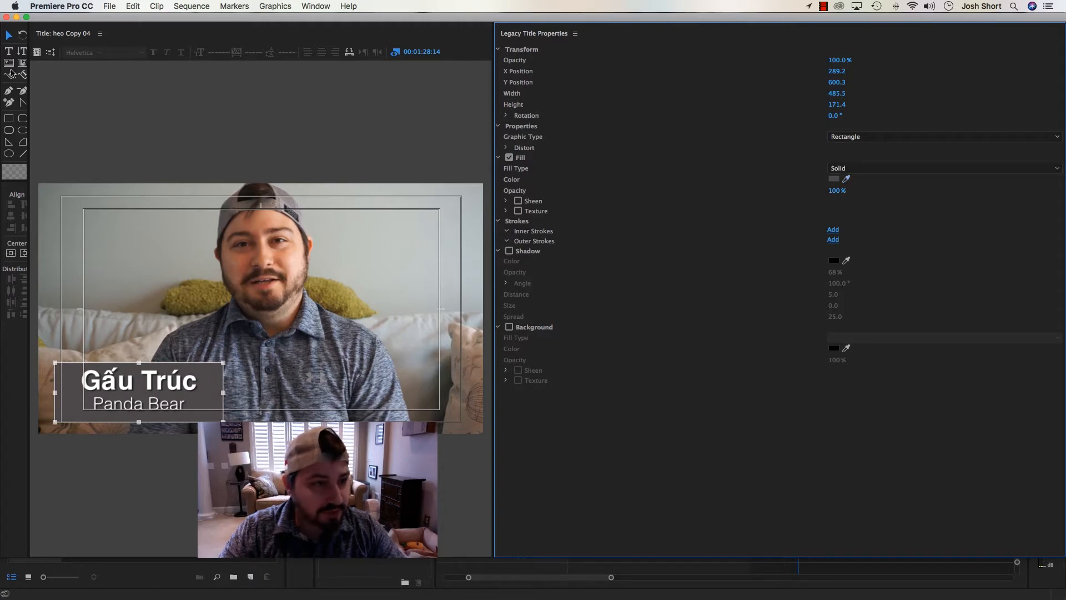
Centre the title's text and background rectangle together vertically and horizontally in the frame
left_click(9, 37)
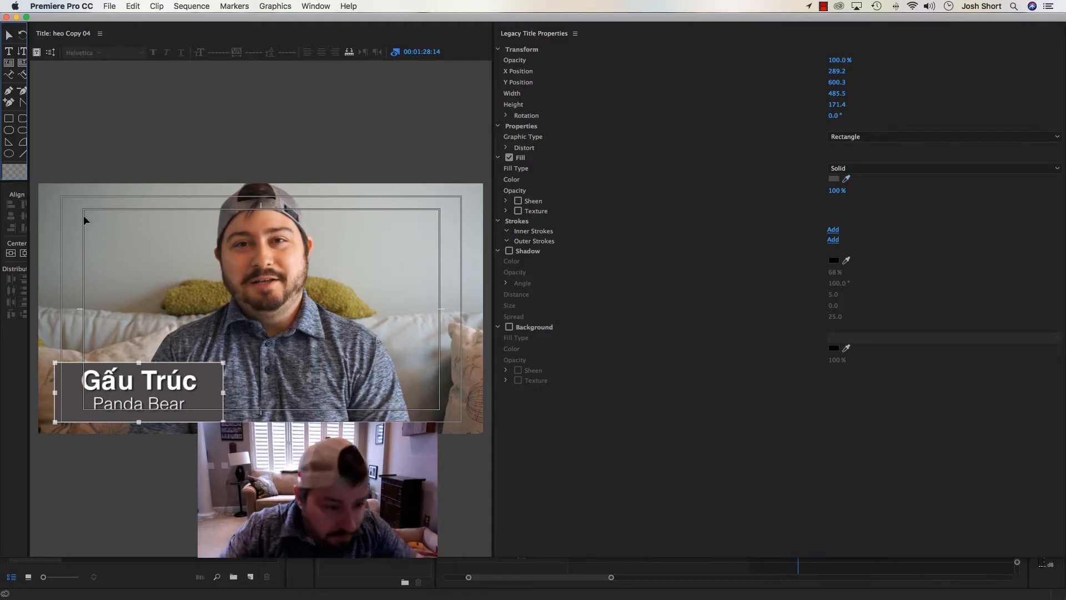
left_click(117, 383)
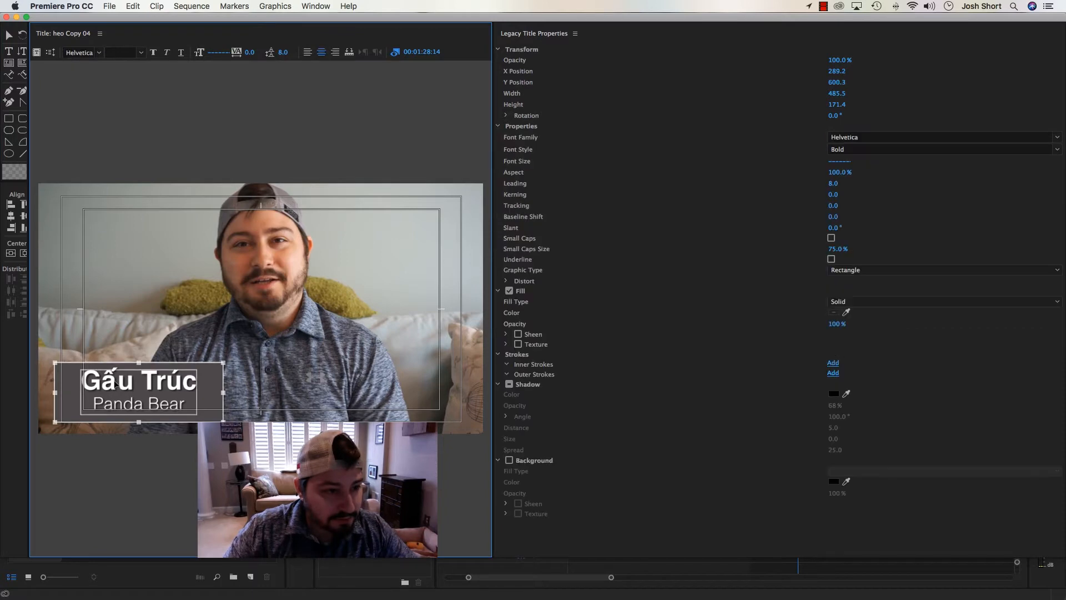
left_click(11, 253)
left_click(24, 253)
left_click(161, 242)
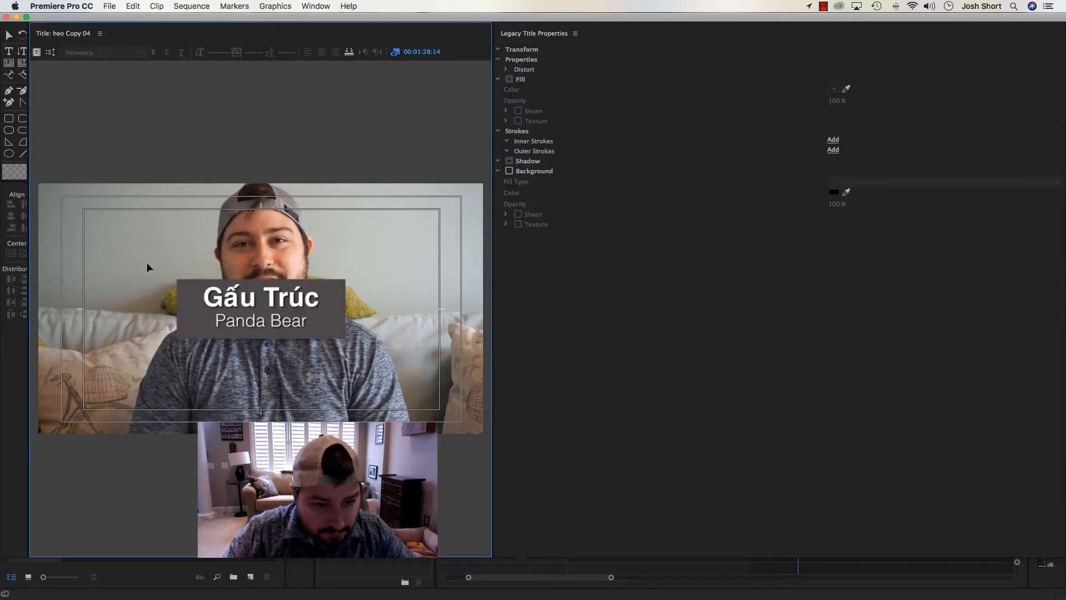
Nudge the title text down slightly within its background rectangle
left_click(214, 296)
key("Down")
key("Down")
key("Down")
key("Down")
key("Down")
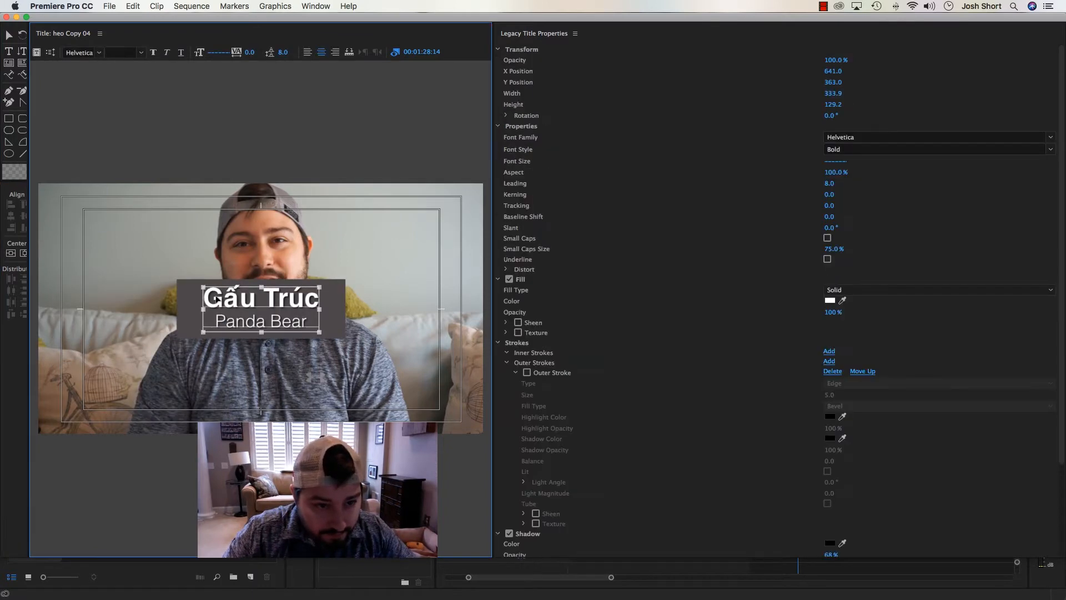
Move the text and rectangle together to the frame's lower-left area, at about X 318, Y 586, and close the title editor
left_click(166, 269)
left_click(186, 288)
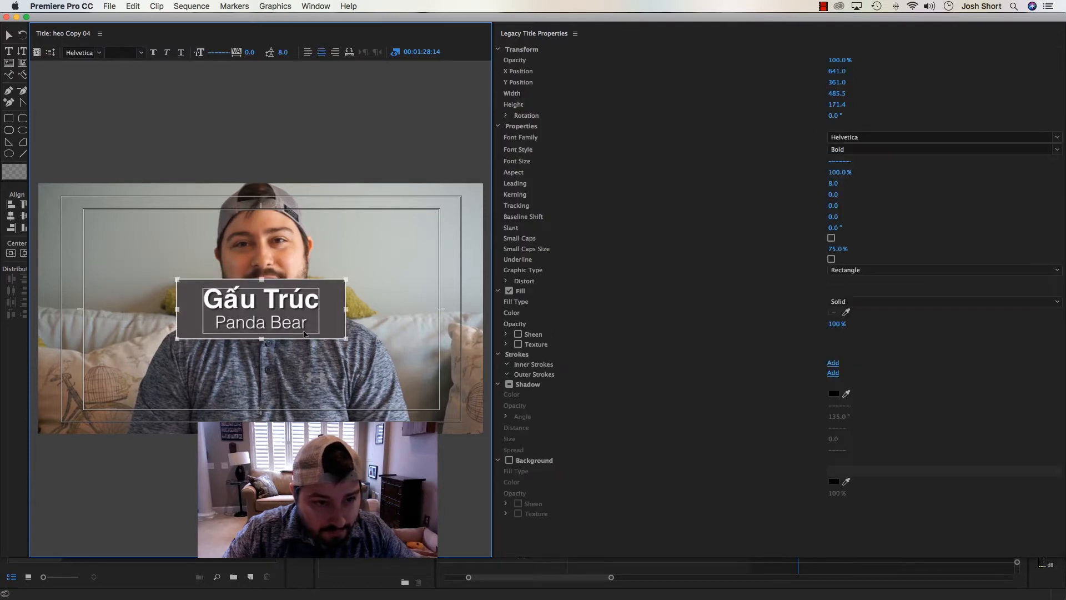
left_click_drag(250, 304, 133, 383)
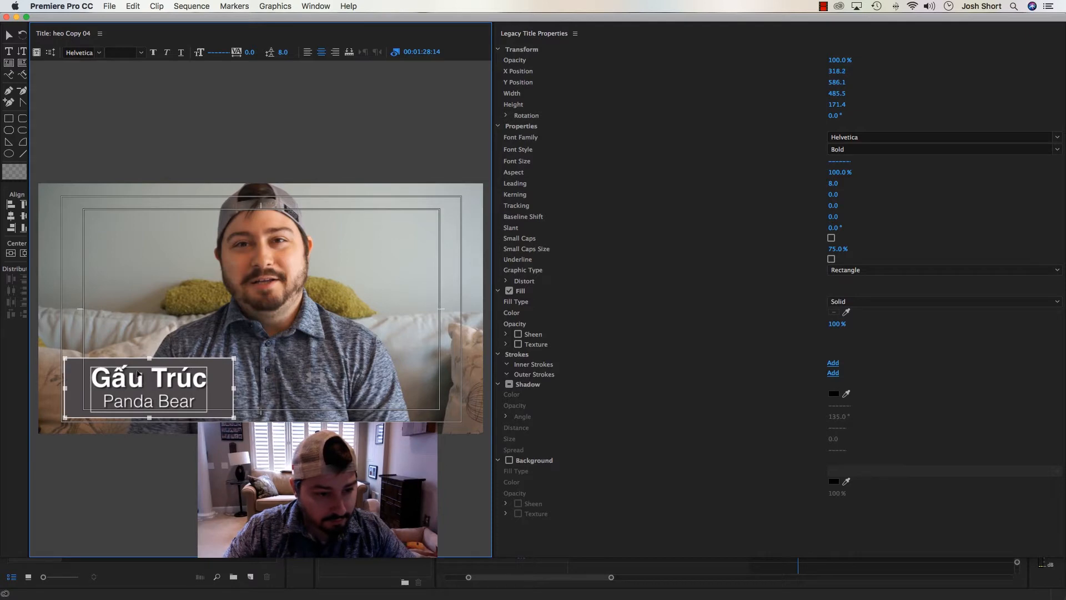
left_click(128, 270)
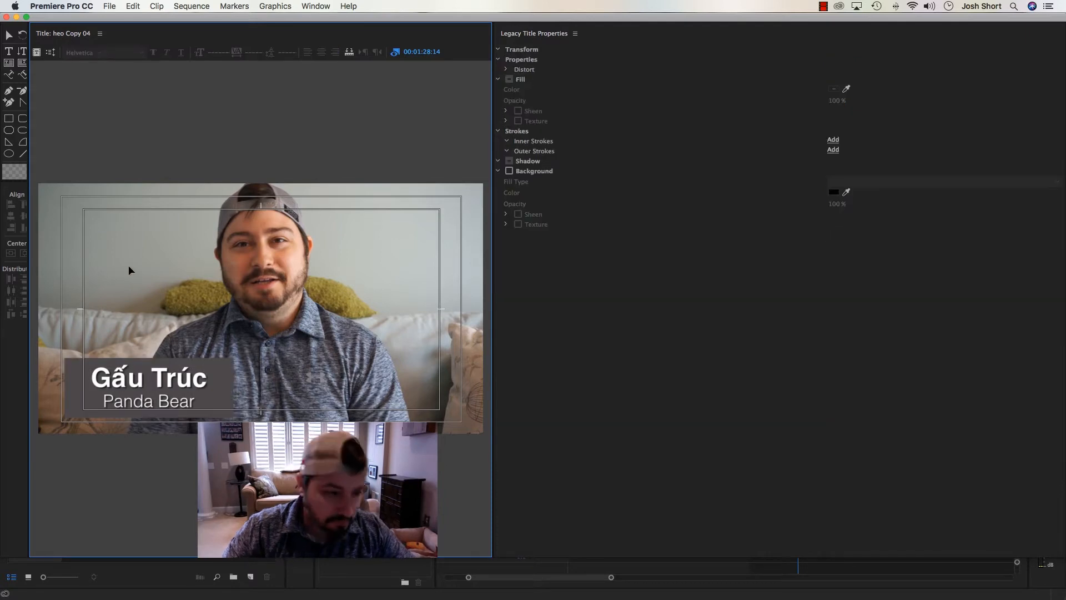
left_click(6, 17)
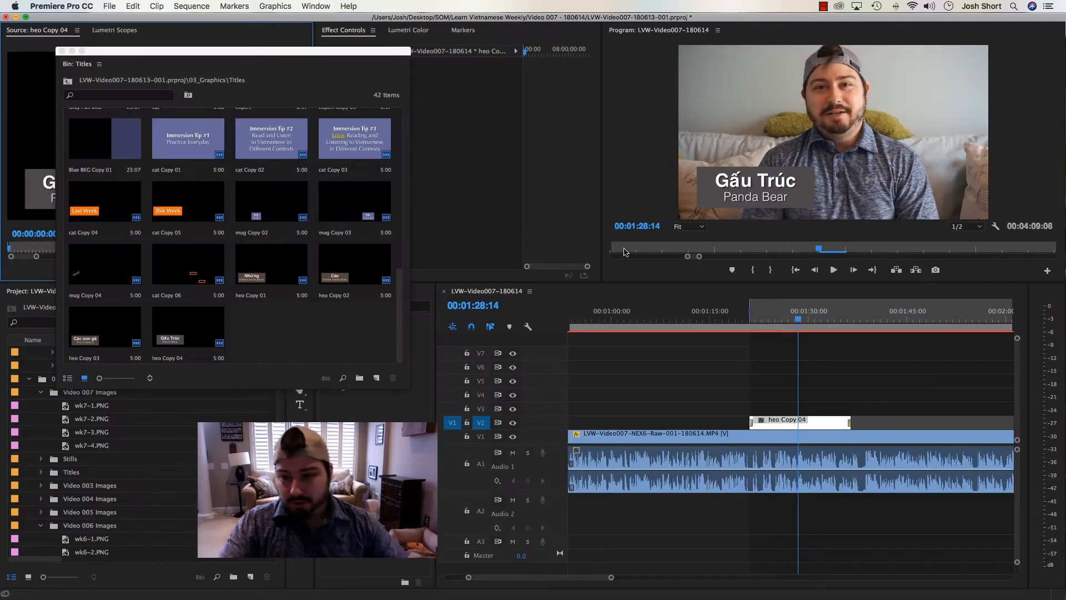
Set the playhead to about 00:01:17:03, ahead of the panda title, and save the project
left_click(742, 319)
left_click(723, 319)
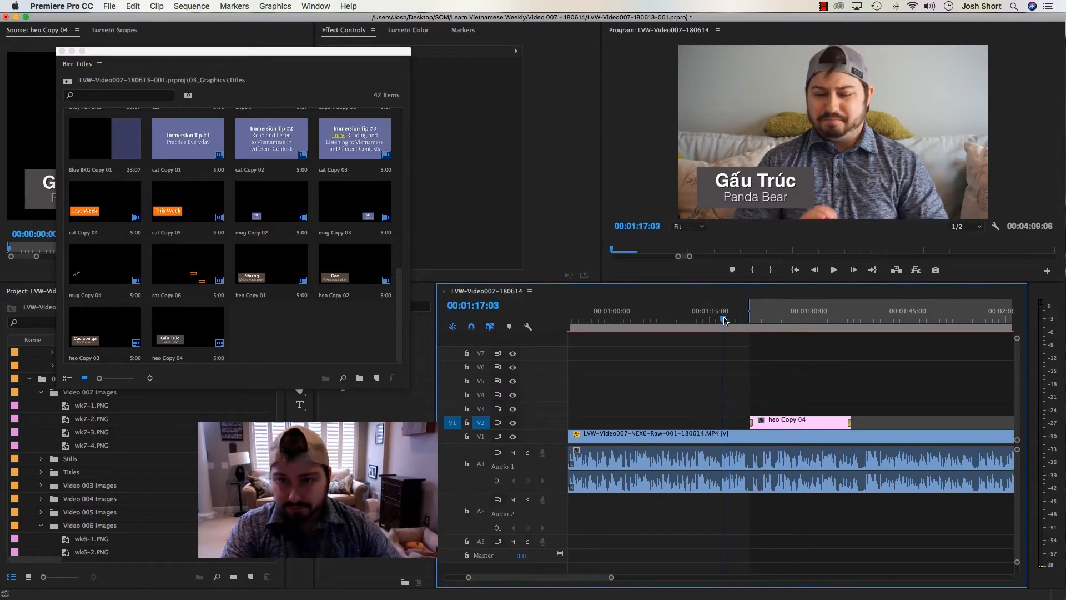
key("super+s")
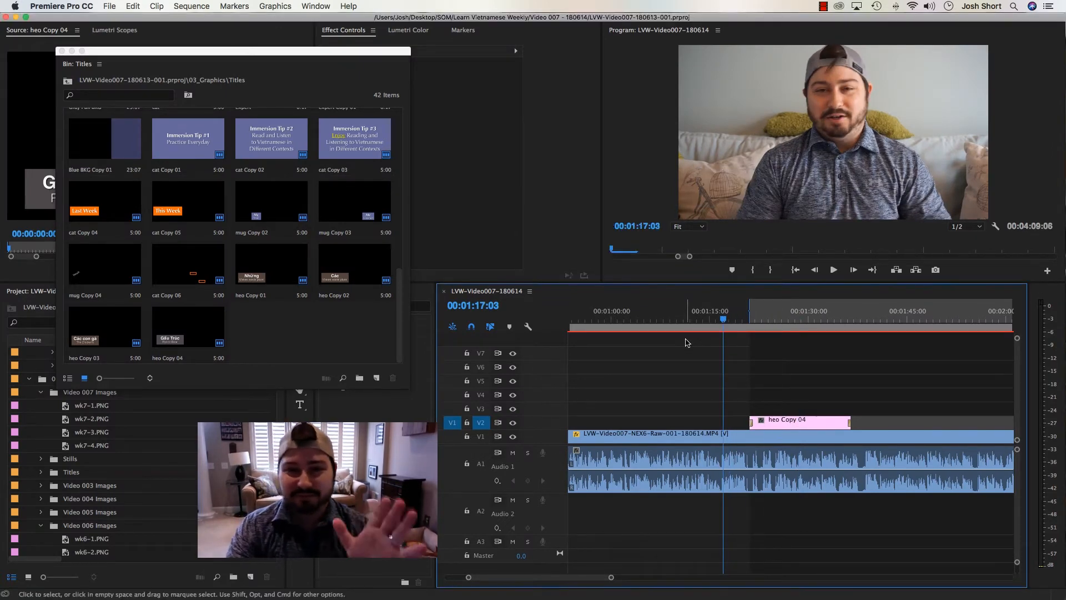
Play through the panda title and trim the end of its V2 clip to about 00:01:32
key("space")
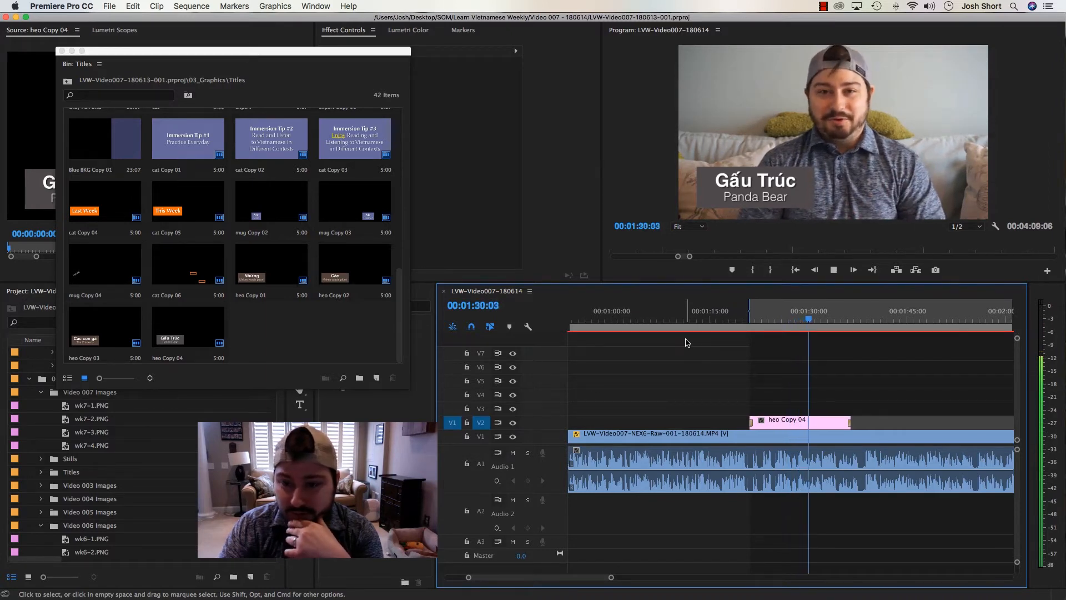
left_click_drag(849, 422, 820, 422)
key("space")
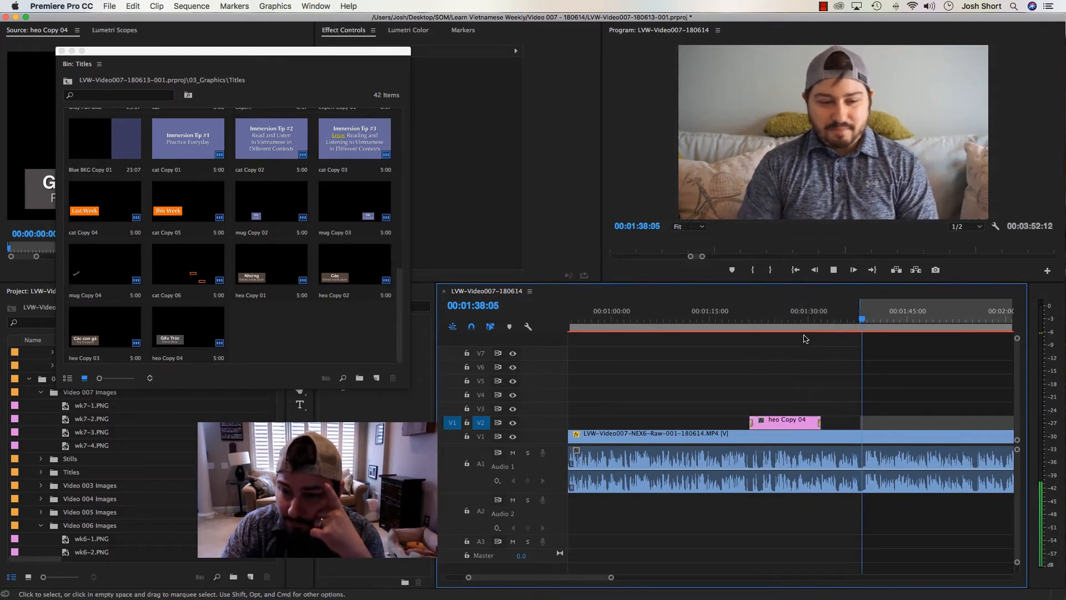
Play the footage on to the clothing vocabulary section and mark an In point at 00:02:27:20
key("=")
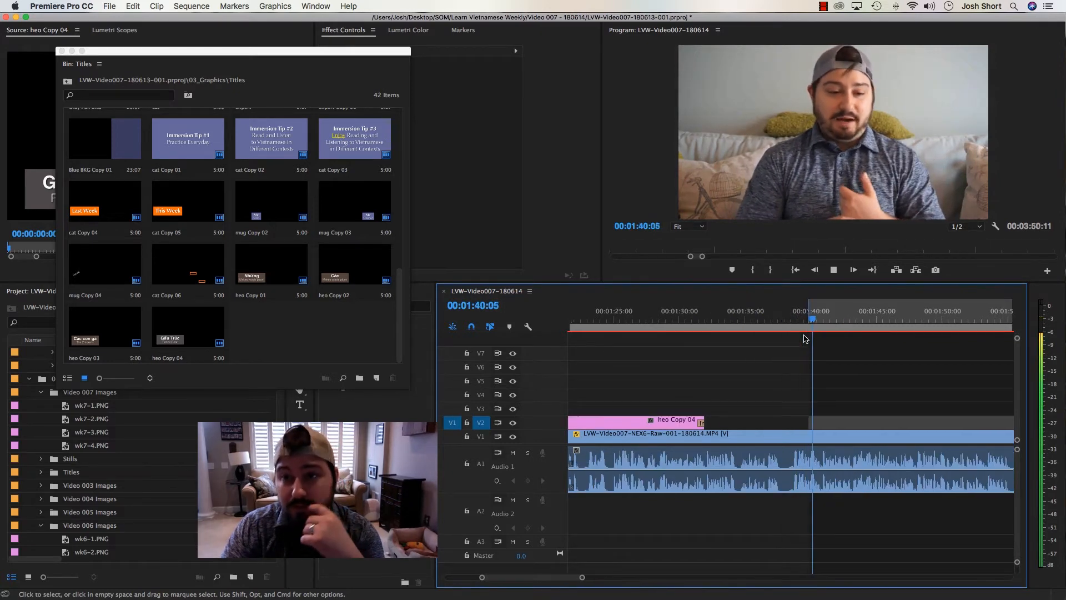
key("-")
key("-")
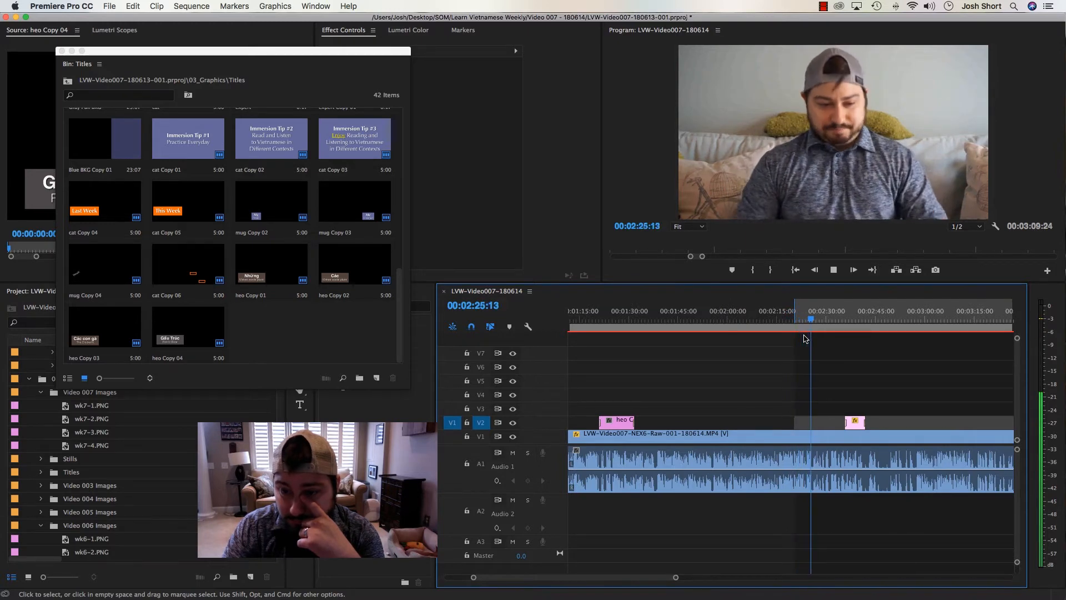
key("space")
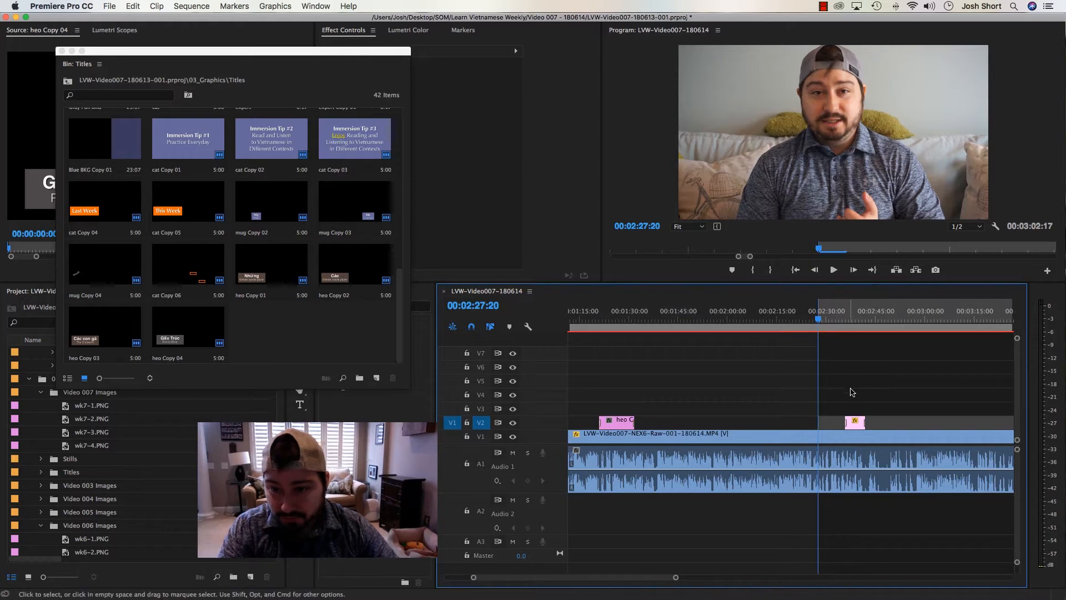
Move the old comment clip at 00:02:39 on V2 to just past 00:06:00, and return the playhead to the In point
left_click_drag(825, 320, 857, 328)
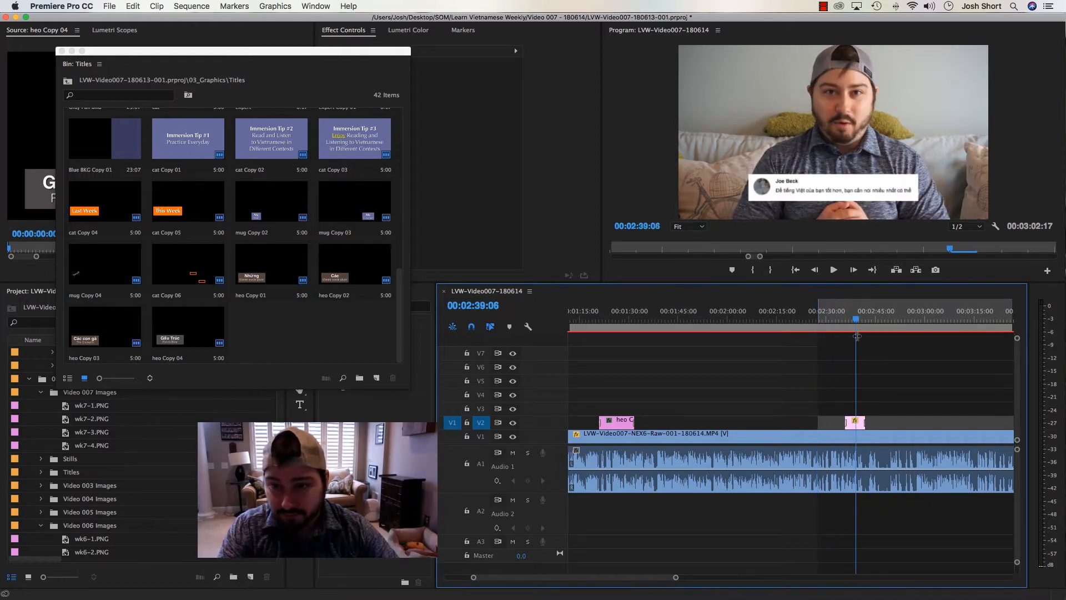
left_click(855, 423)
key("backslash")
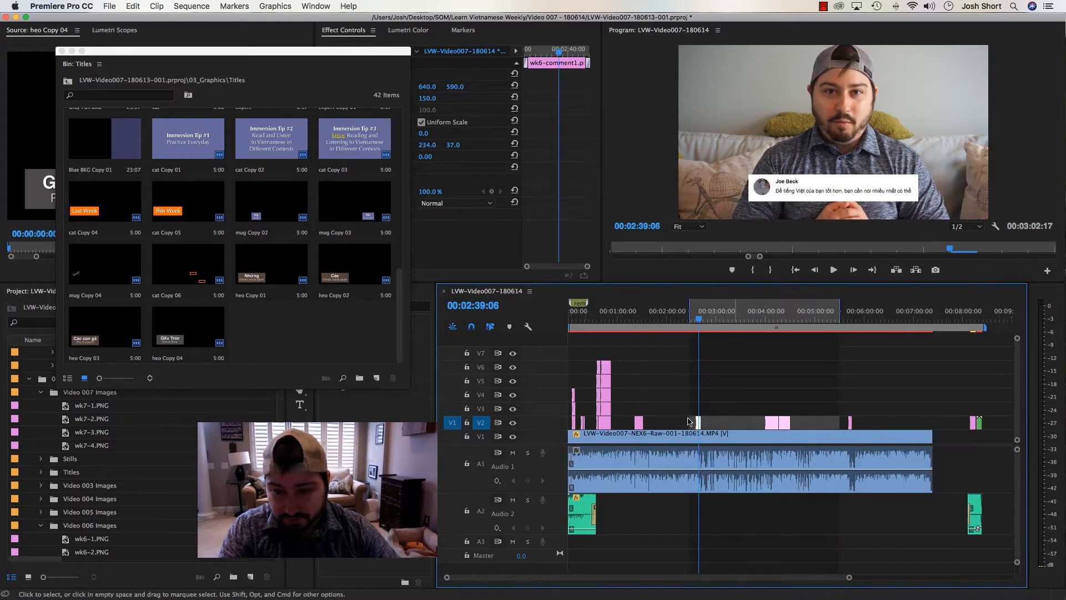
left_click_drag(699, 423, 872, 423)
key("shift+i")
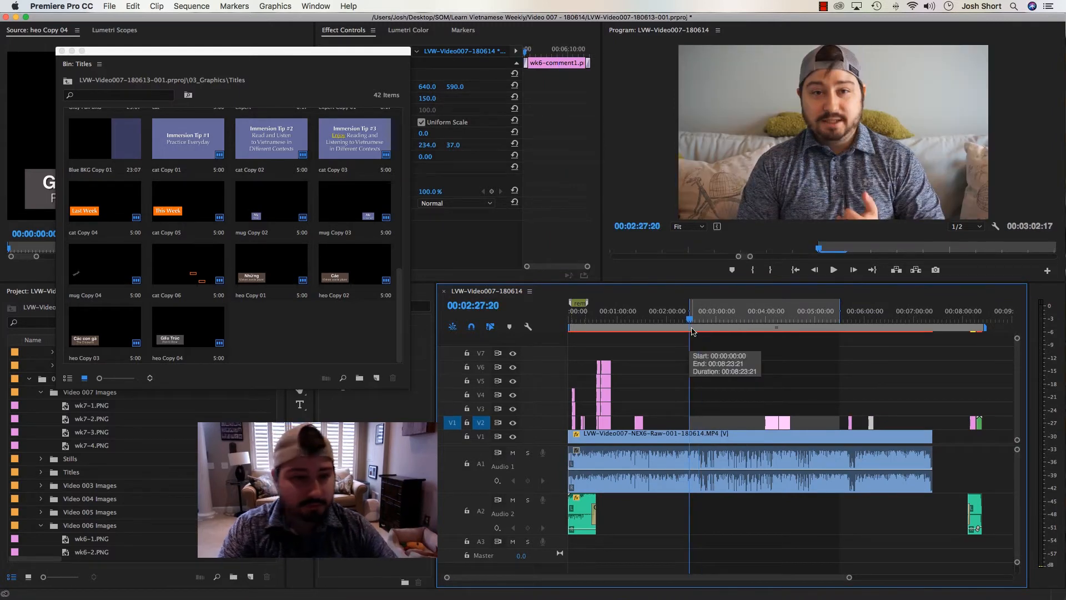
Duplicate the "Gấu Trúc" title in the Titles bin and place the copy on V2 at the In point
left_click(303, 352)
scroll(305, 353, "up", 3)
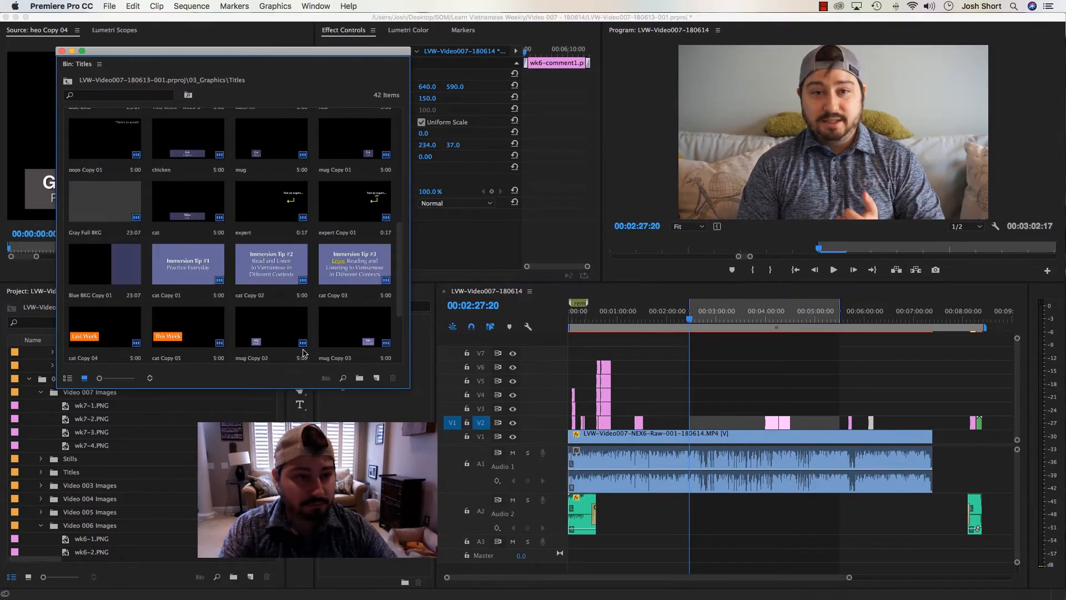
scroll(304, 352, "down", 3)
left_click(212, 327)
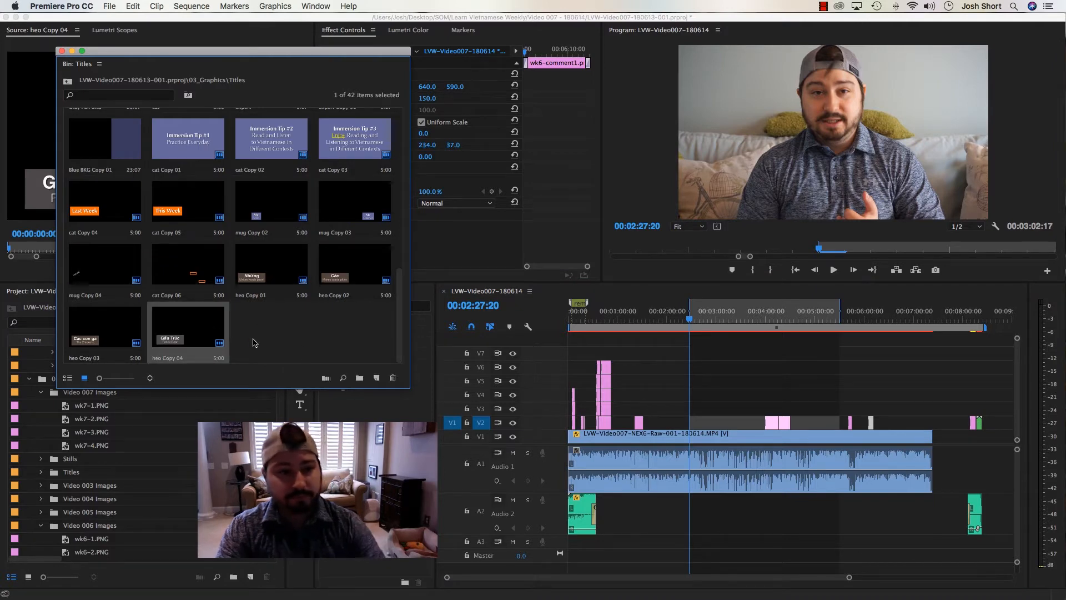
key("super+shift+slash")
left_click_drag(283, 327, 692, 424)
Extend the end of the new title clip on V2 to about 00:02:41
key("=")
key("=")
key("=")
key("=")
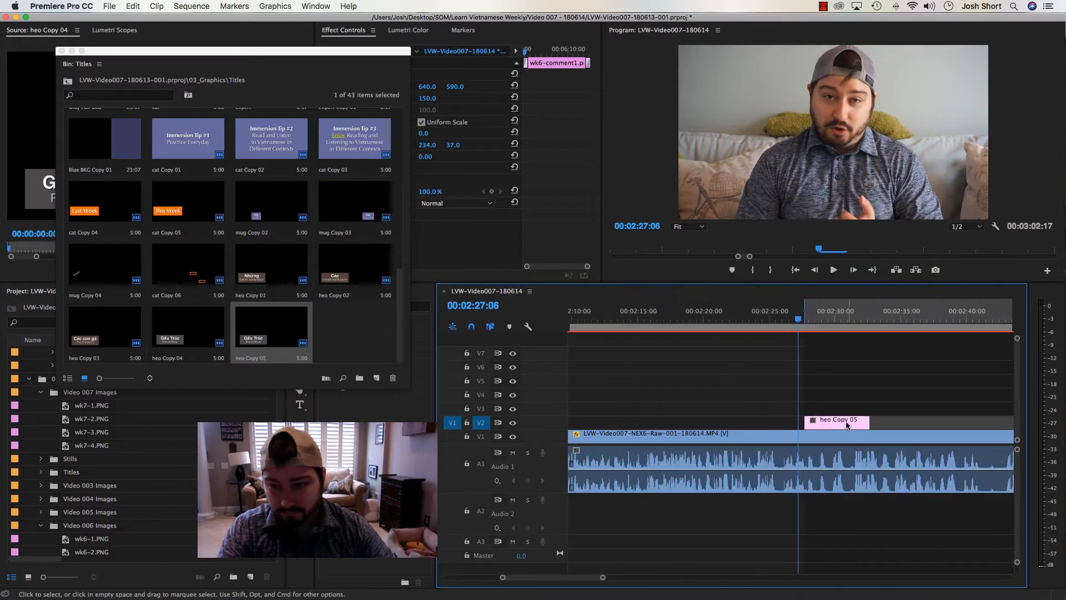
left_click_drag(870, 423, 980, 426)
key("minus")
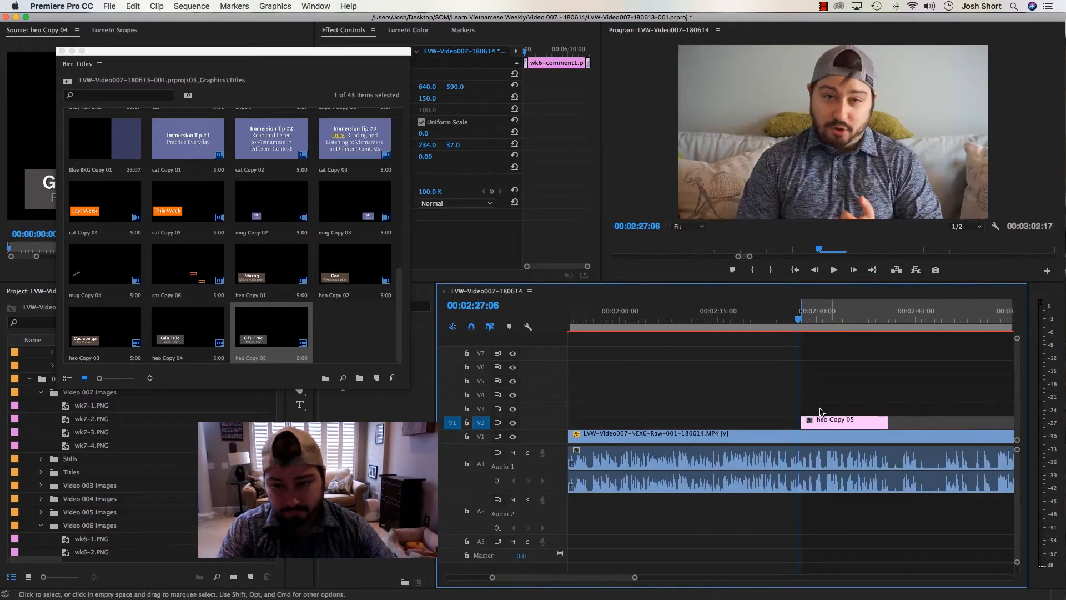
Open the new title for editing and enlarge its grey rectangle to cover the whole frame, about 1346 by 813
left_click(819, 317)
double_click(822, 423)
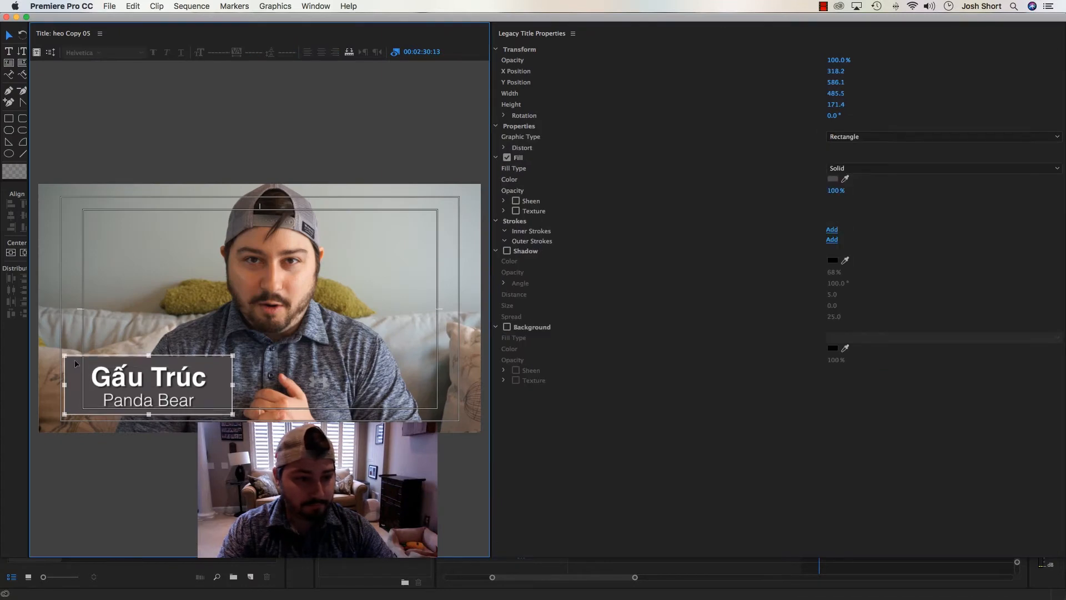
left_click_drag(75, 359, 41, 189)
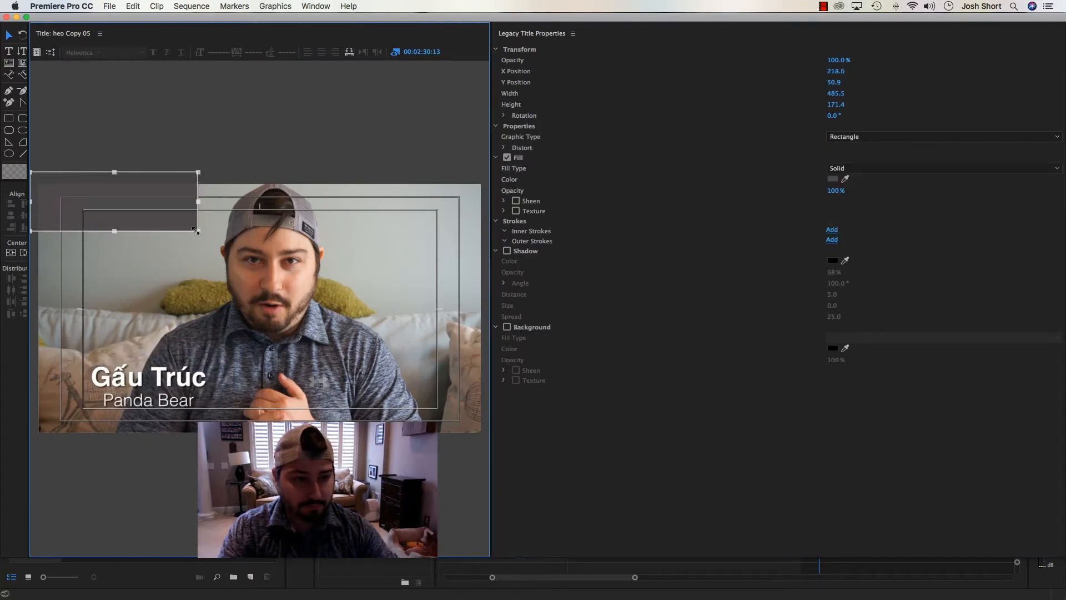
left_click_drag(196, 230, 495, 453)
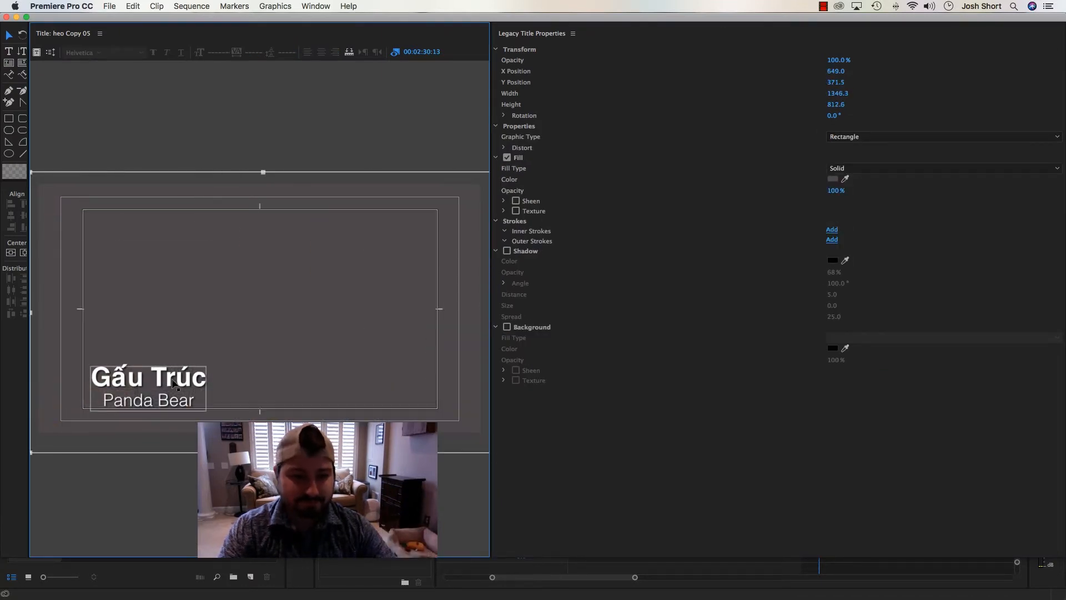
Move the title text to the middle of the frame and centre it vertically and horizontally
left_click_drag(174, 383, 274, 309)
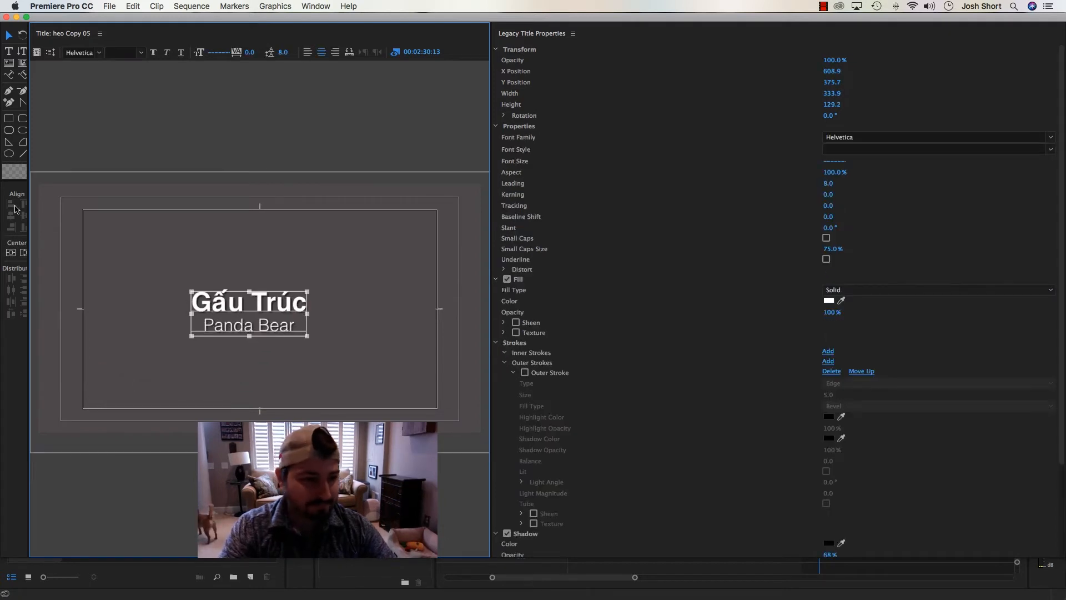
left_click(24, 252)
left_click(11, 252)
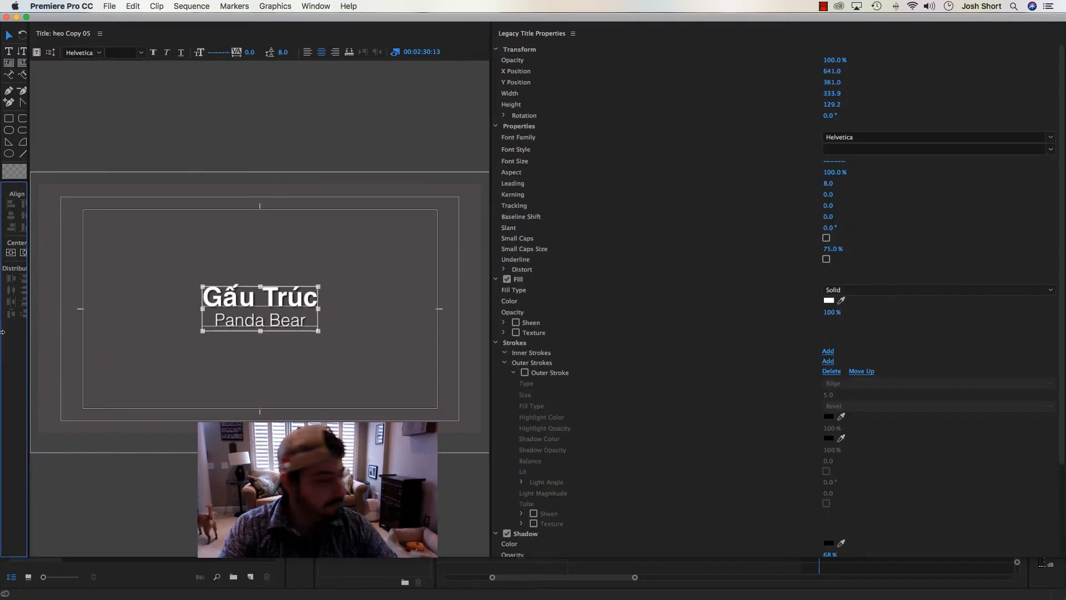
Copy "quần áo" from the script notes in Word and return to the title in Premiere Pro
mouse_move(287, 589)
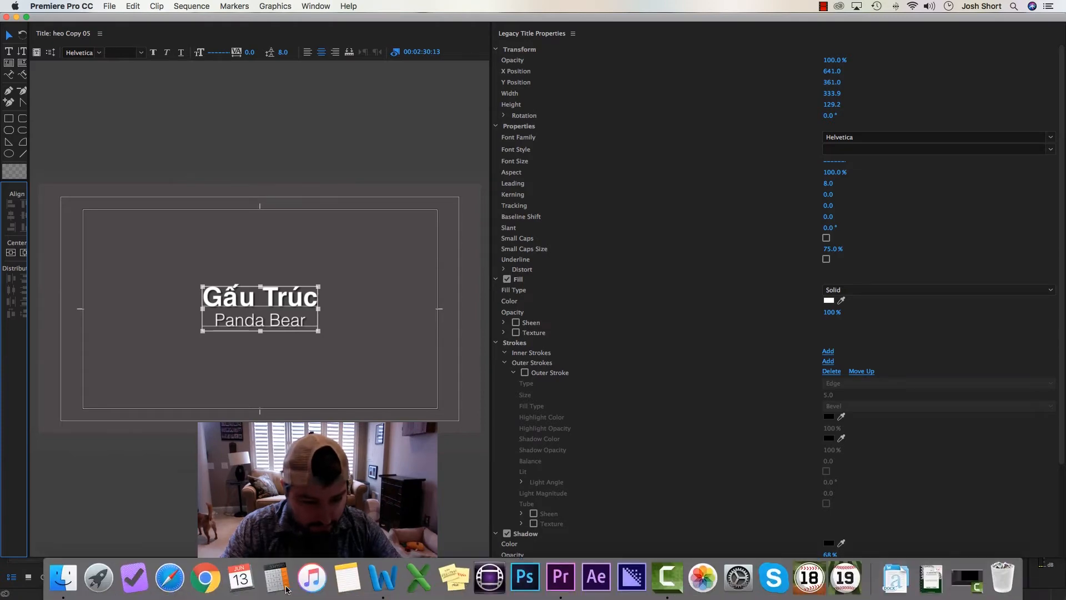
left_click(383, 578)
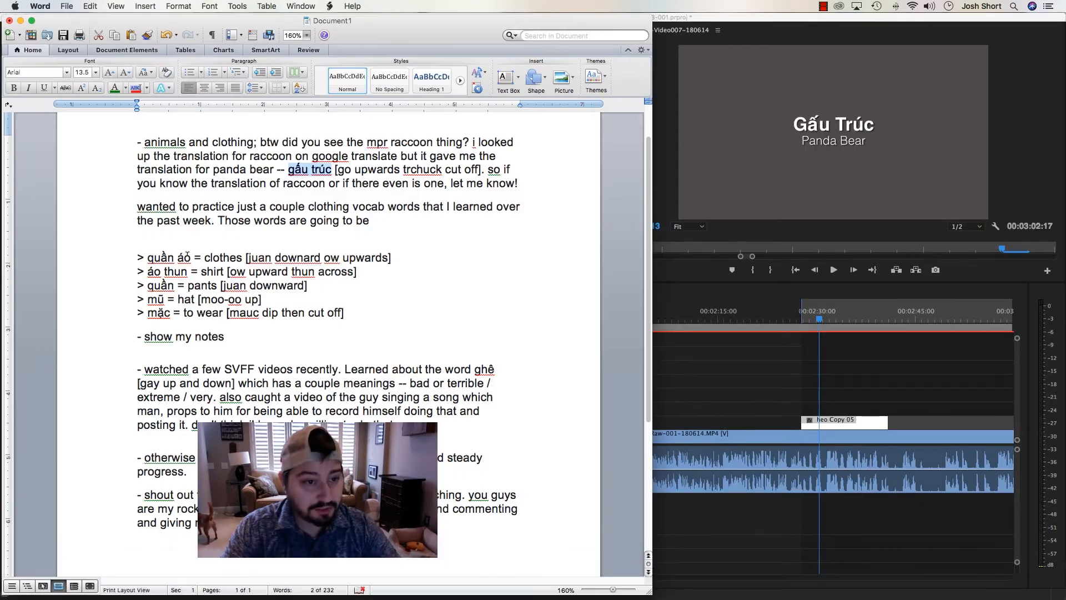
left_click_drag(148, 257, 190, 257)
key("super+c")
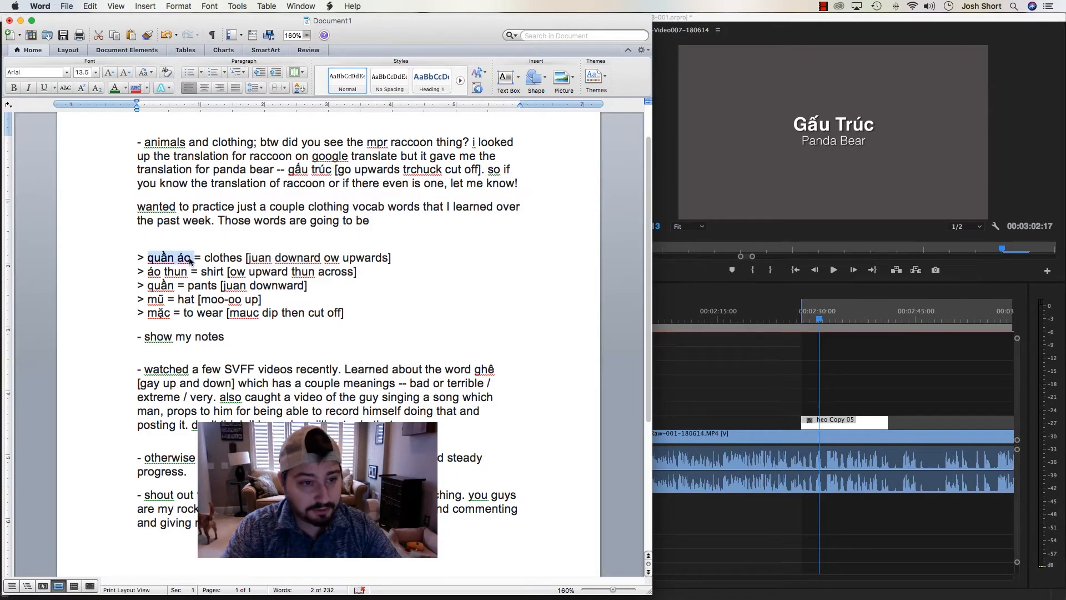
left_click(196, 257)
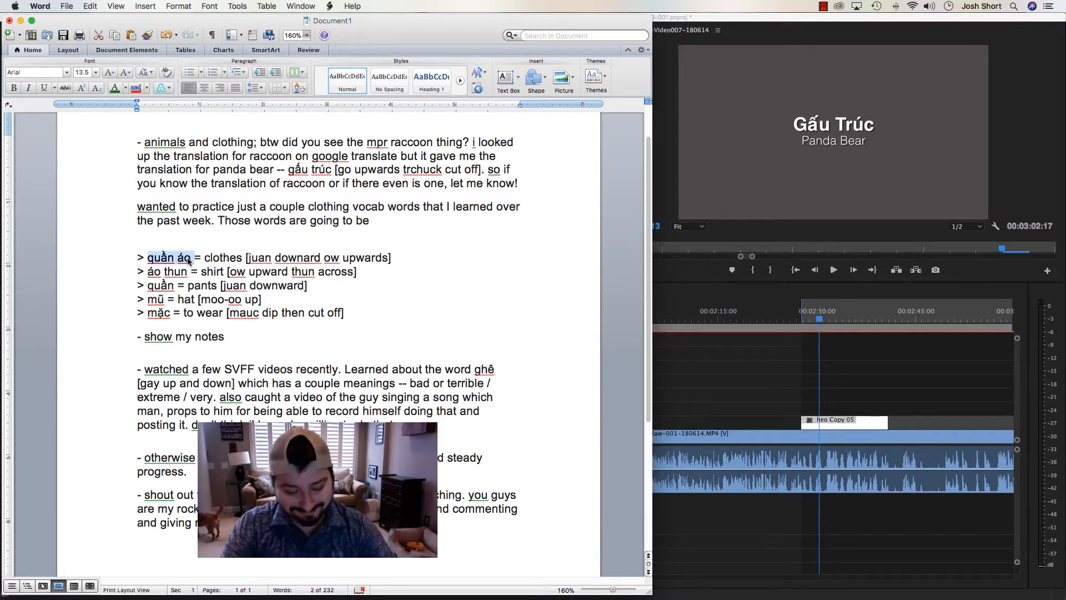
key("super+Tab")
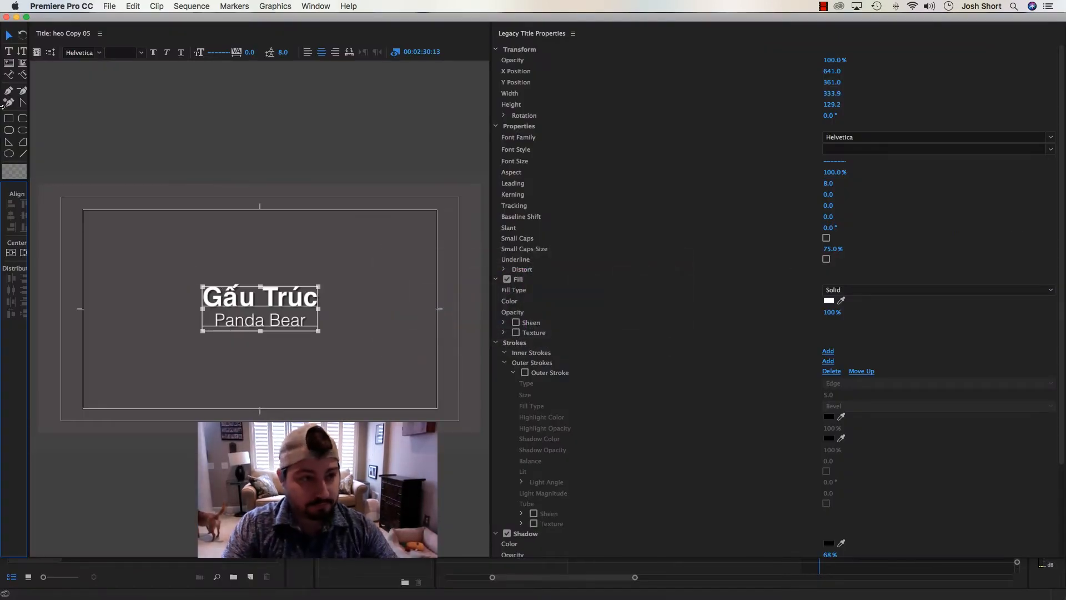
Replace the title's first line, "Gấu Trúc", with the copied text "quần áo"
left_click(8, 51)
left_click(260, 297)
left_click(217, 296)
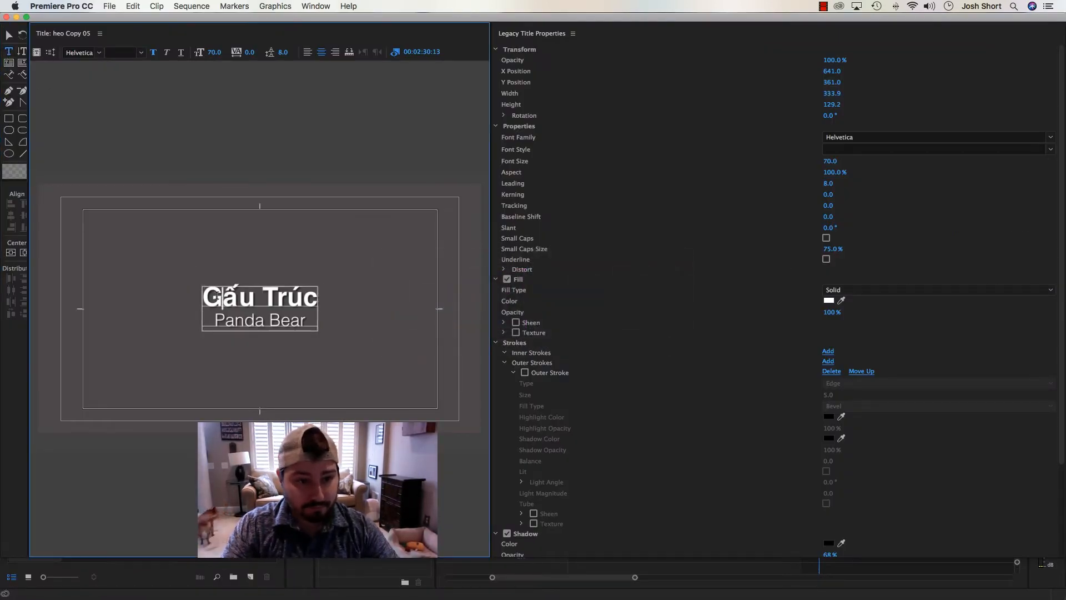
key("super+v")
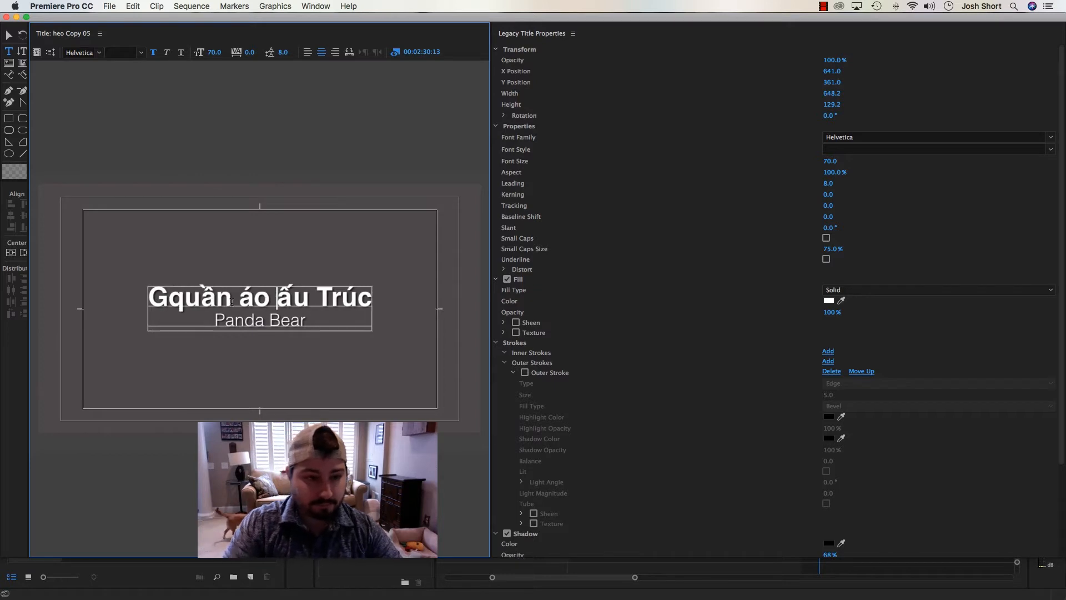
key("Delete")
key("Delete")
key("Delete")
key("Delete")
key("Delete")
key("Delete")
key("Delete")
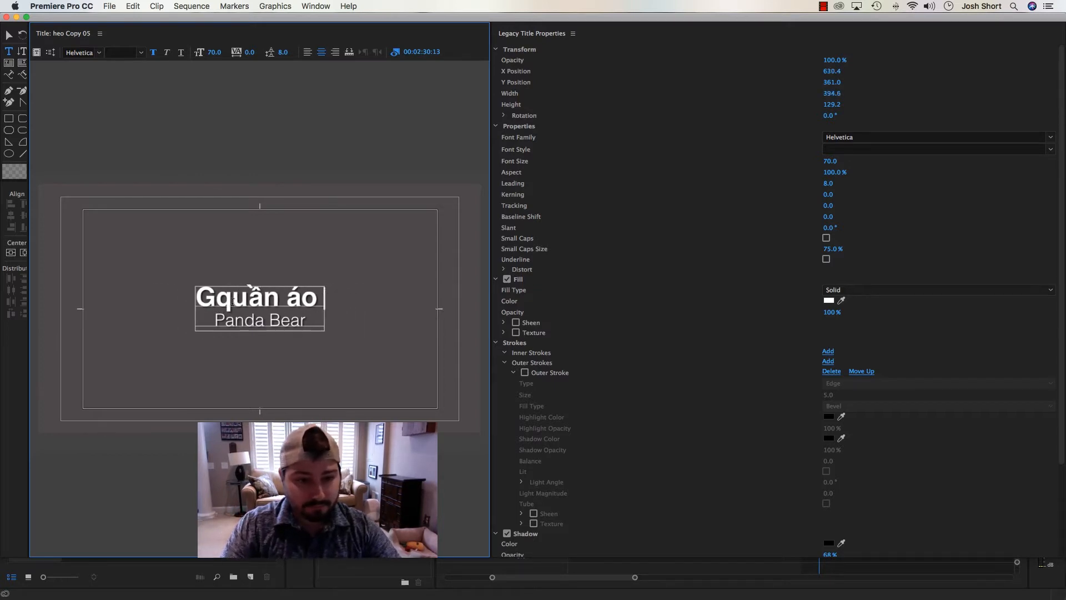
key("BackSpace")
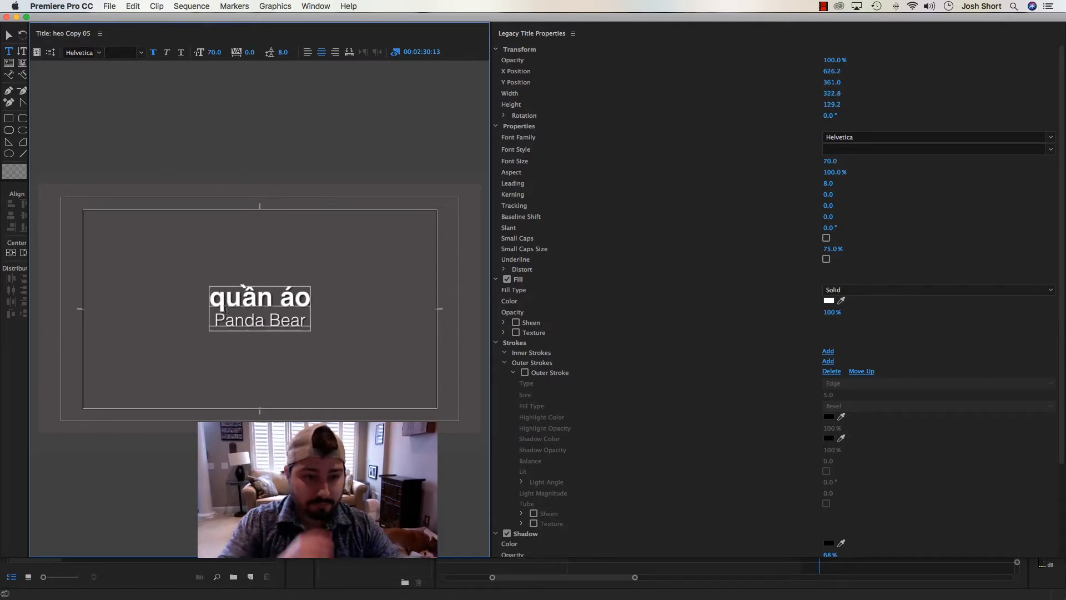
Enlarge the "quần áo" line to font size 100
left_click_drag(212, 296, 304, 299)
left_click(212, 52)
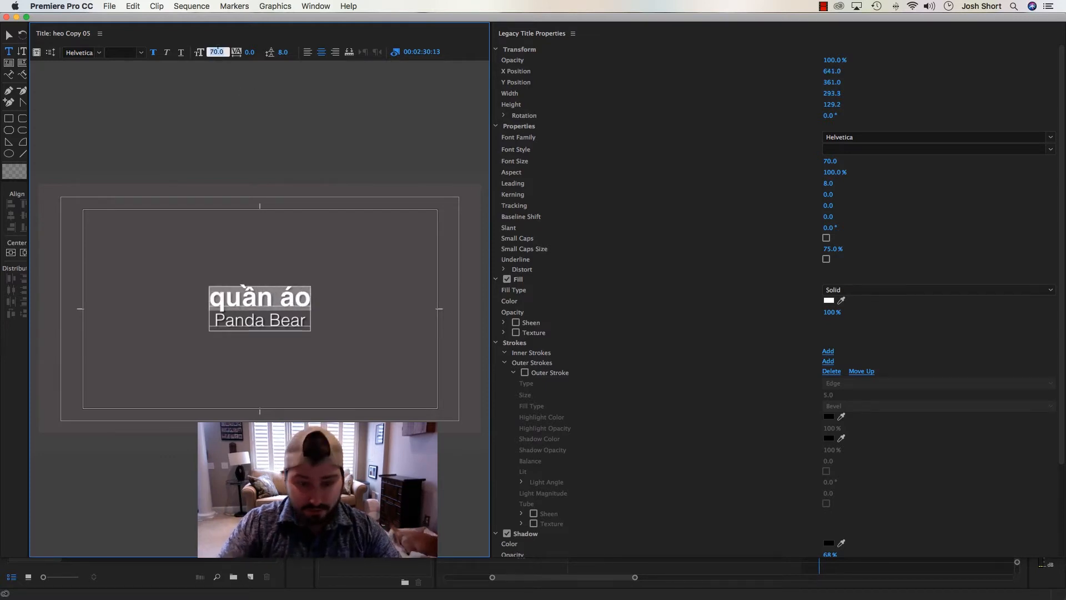
type("90")
key("Return")
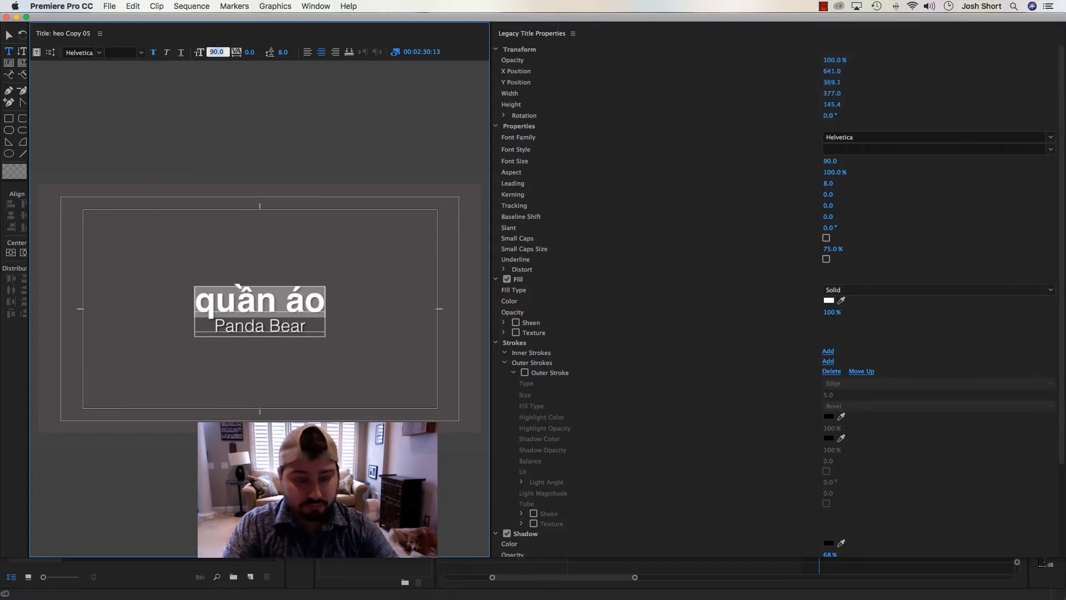
type("100")
key("Return")
Select all of the title's text and set its leading to 38
left_click(234, 305)
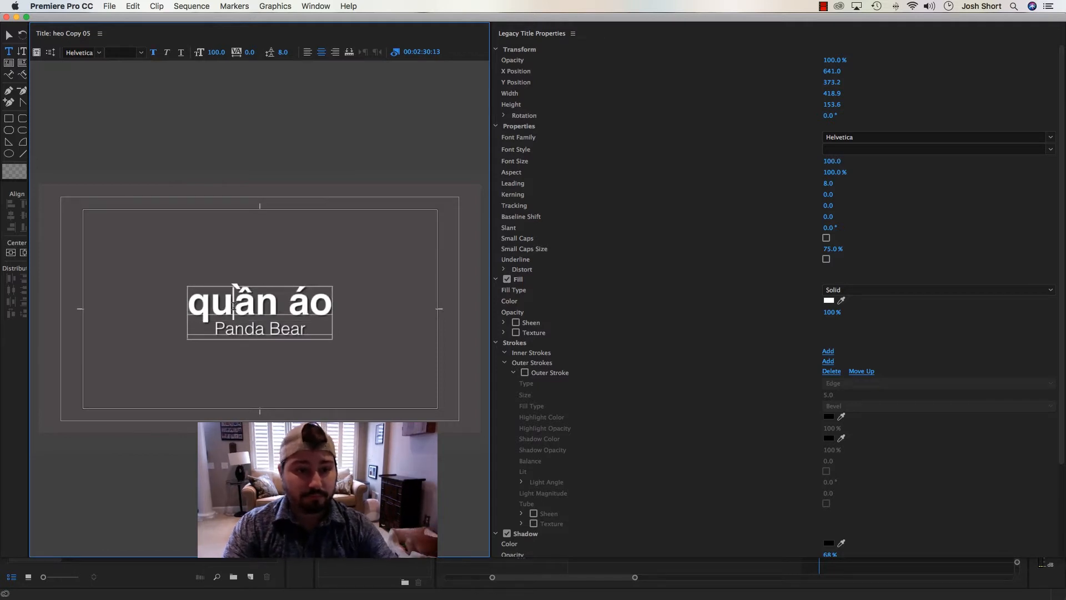
key("super+a")
left_click(285, 52)
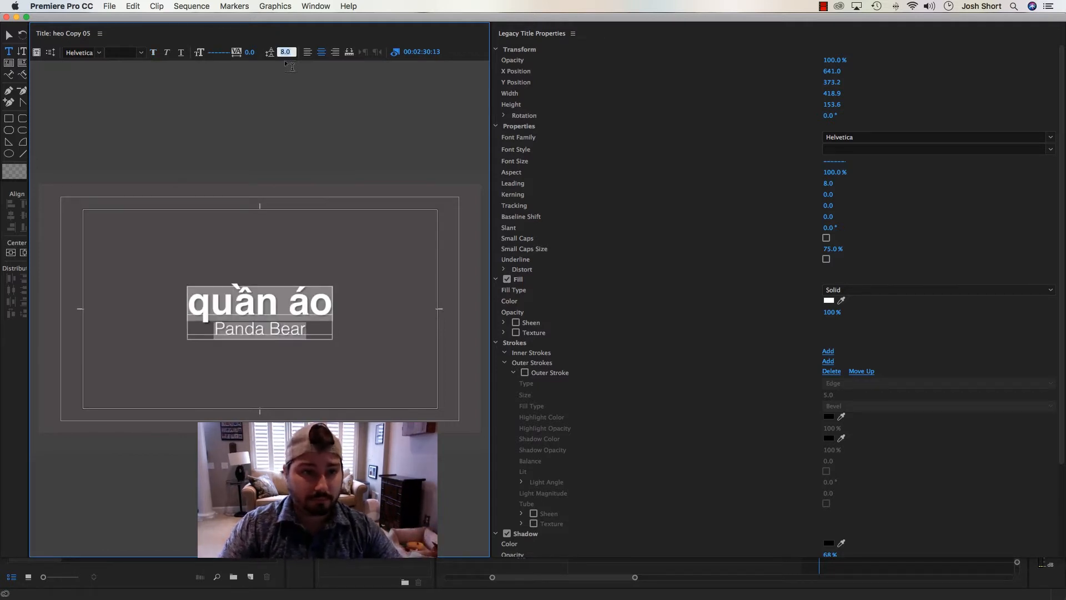
type("38")
key("Return")
type("48")
key("Return")
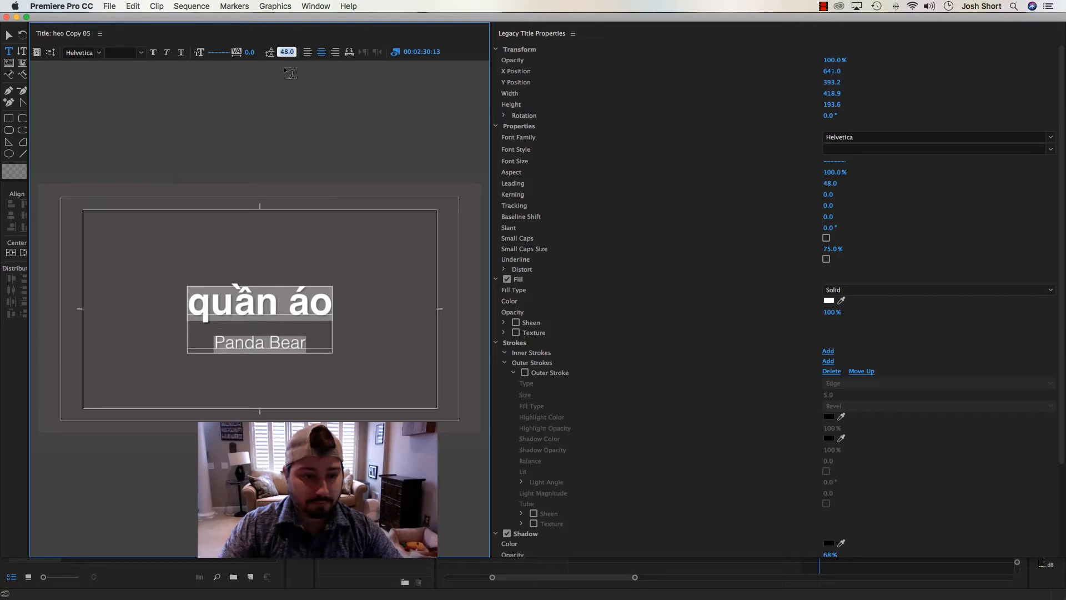
key("shift+Down")
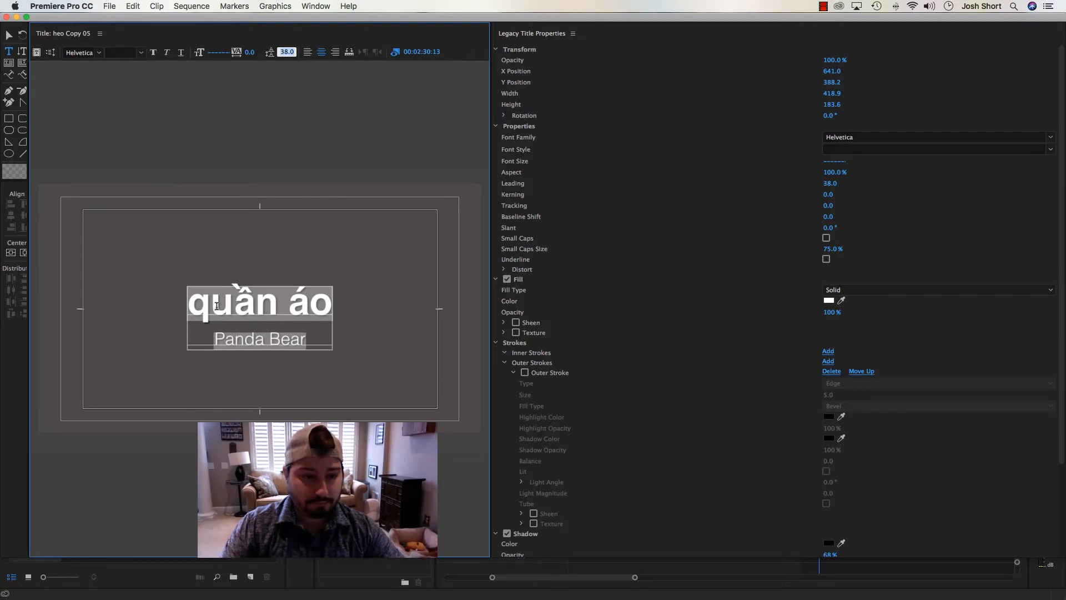
Replace the second line, "Panda Bear", with "Clothes"
left_click(228, 340)
left_click_drag(228, 339, 300, 341)
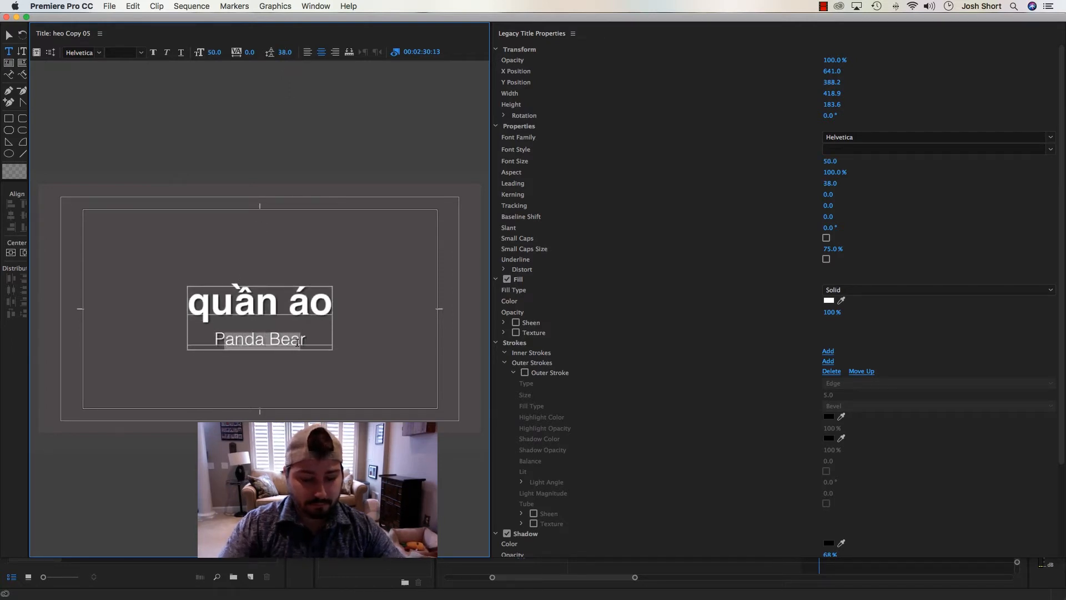
type("Clother")
key("BackSpace")
type("s")
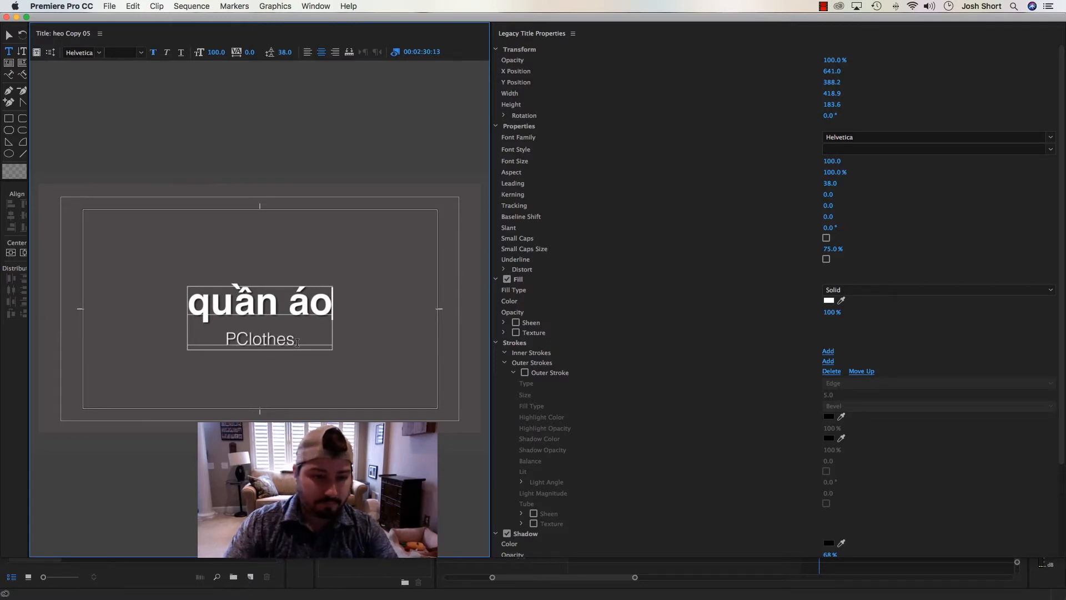
key("Home")
key("Delete")
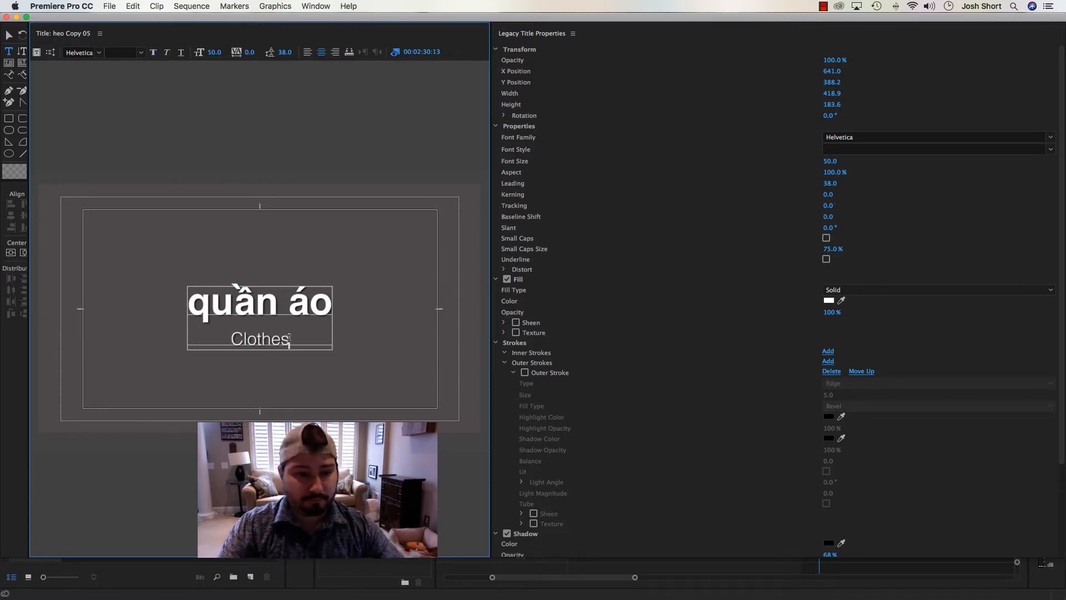
Set the "Clothes" line to font size 115 and reduce the title's leading to 8
left_click_drag(290, 339, 239, 338)
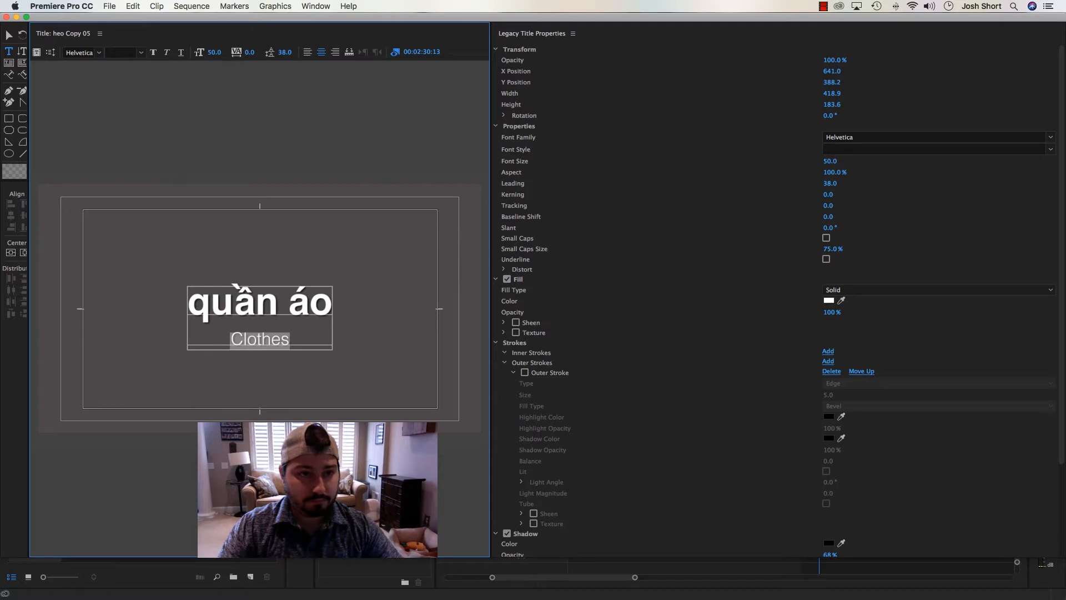
left_click(217, 52)
key("shift+Up")
key("shift+Up")
key("shift+Up")
key("shift+Up")
key("shift+Up")
key("shift+Up")
key("shift+Up")
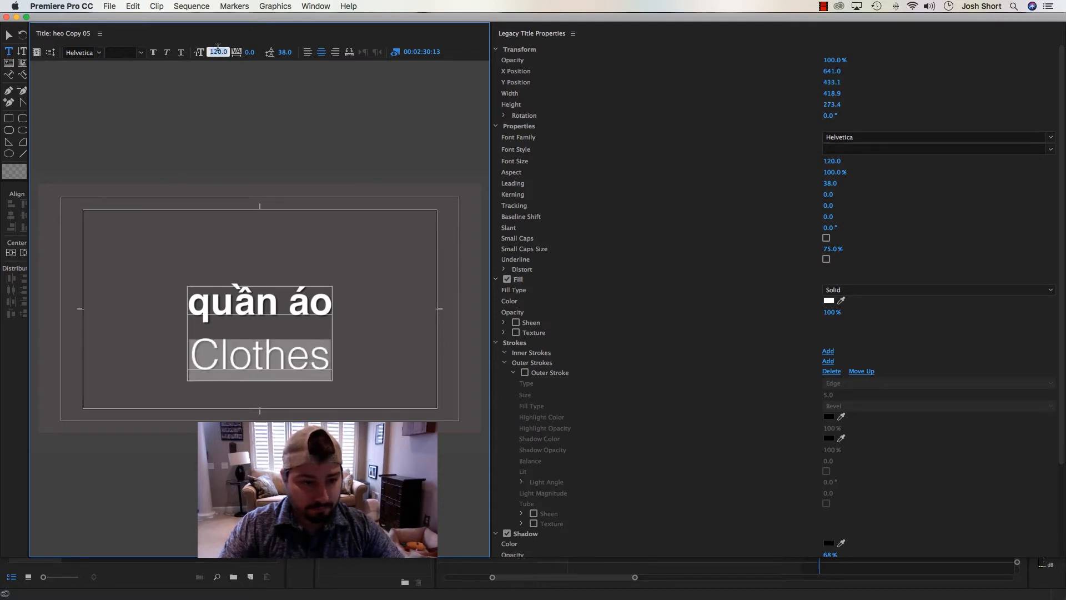
key("Up")
key("Up")
key("Down")
key("Down")
key("Down")
key("Down")
key("Down")
key("Down")
key("Down")
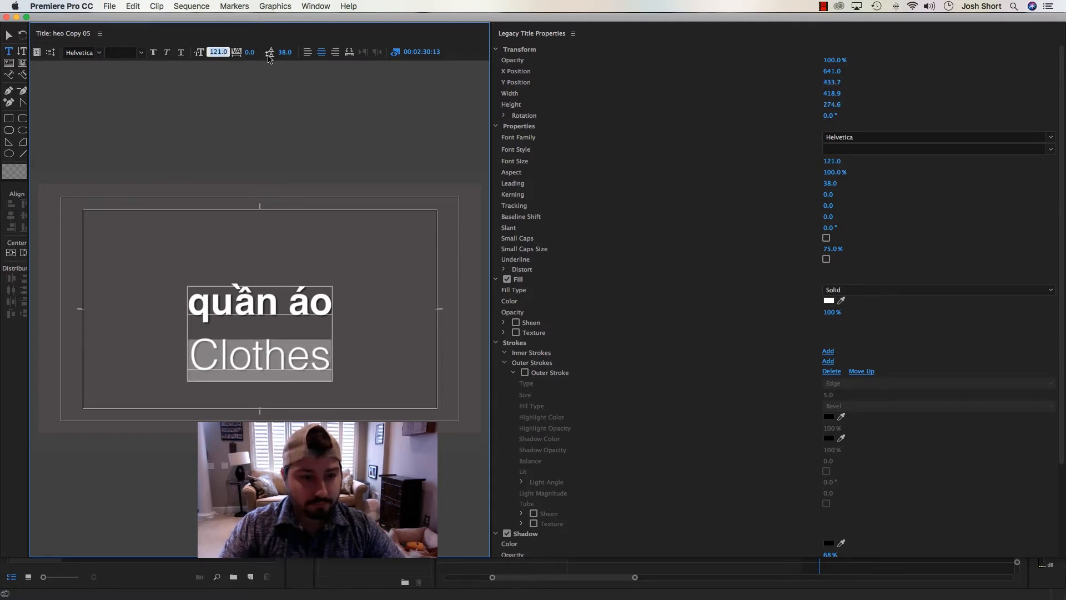
left_click(286, 50)
key("shift+Down")
key("shift+Down")
key("shift+Down")
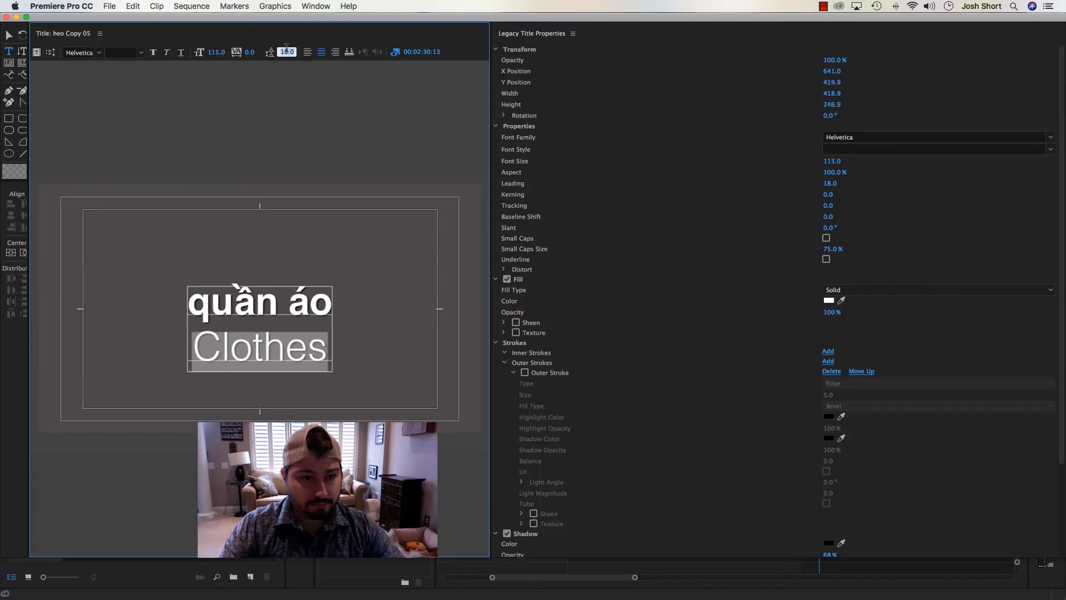
Centre the text block vertically in the frame and deselect it
left_click(23, 253)
key("Escape")
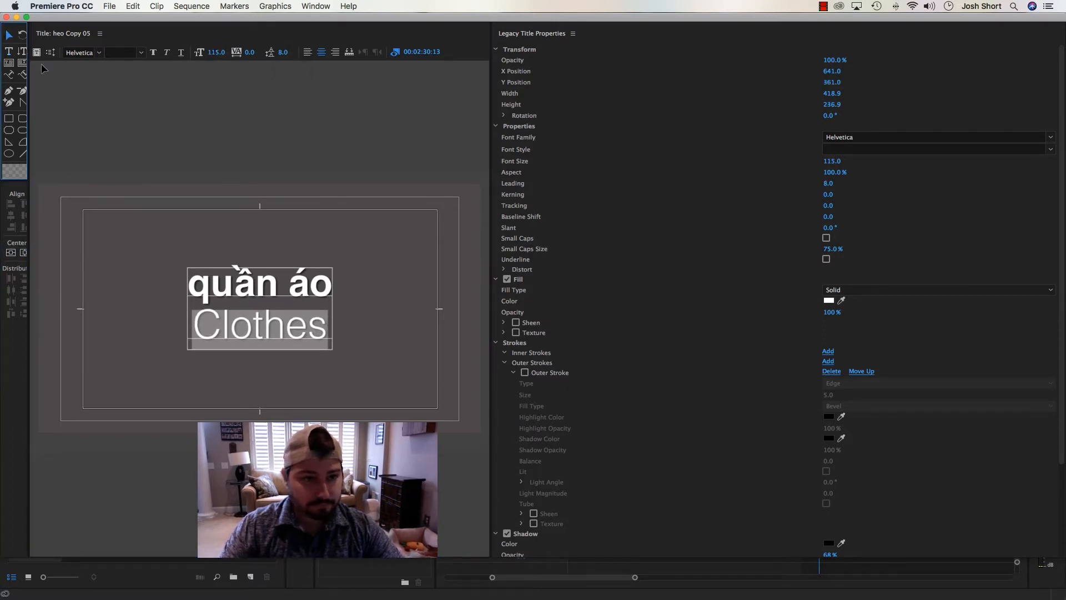
left_click(94, 97)
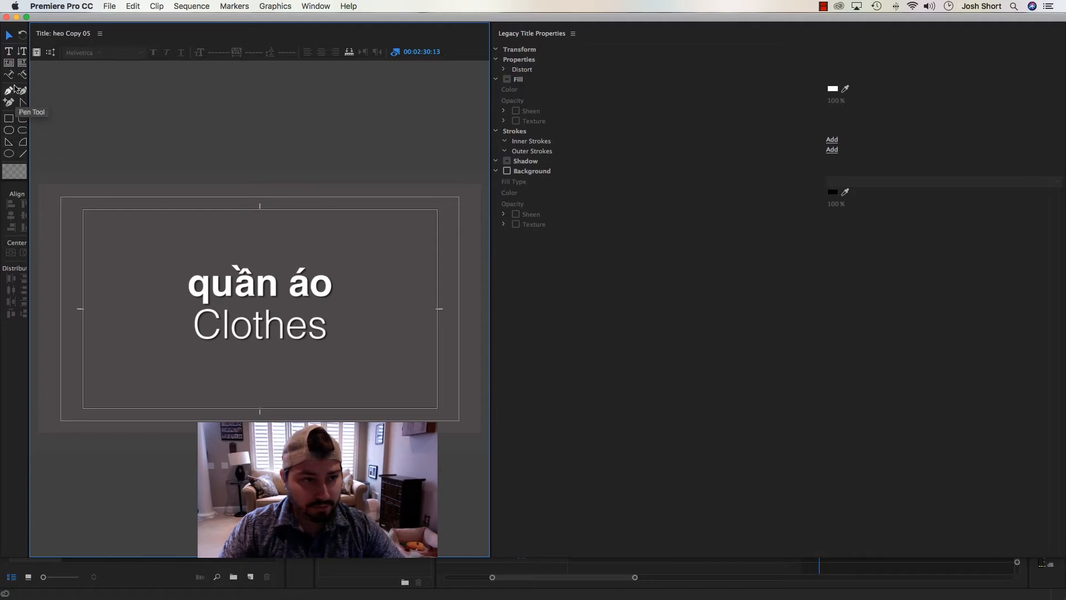
left_click(8, 51)
left_click(220, 312)
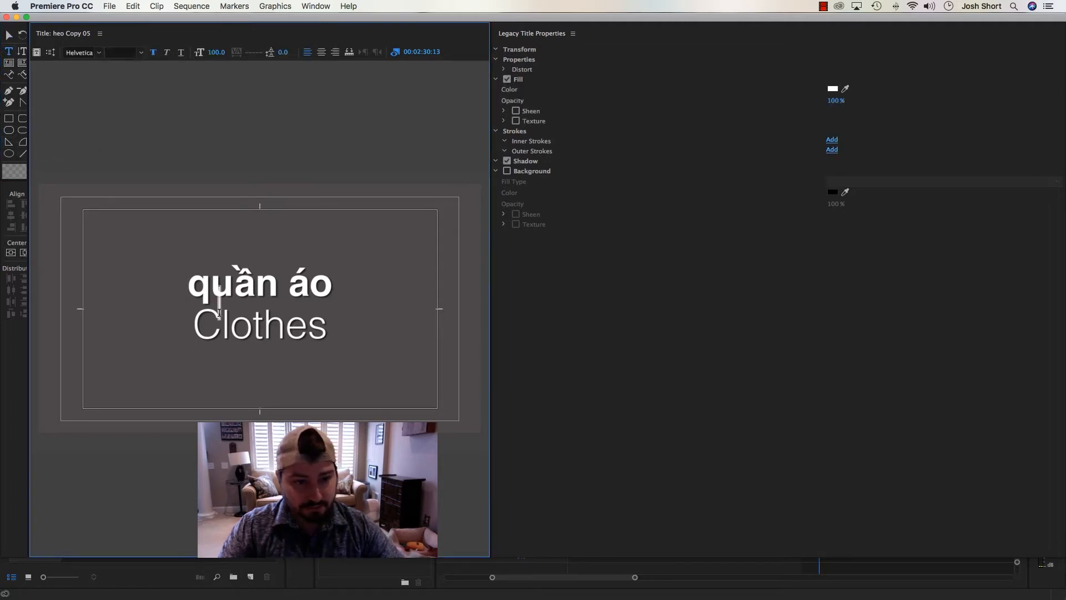
key("super+z")
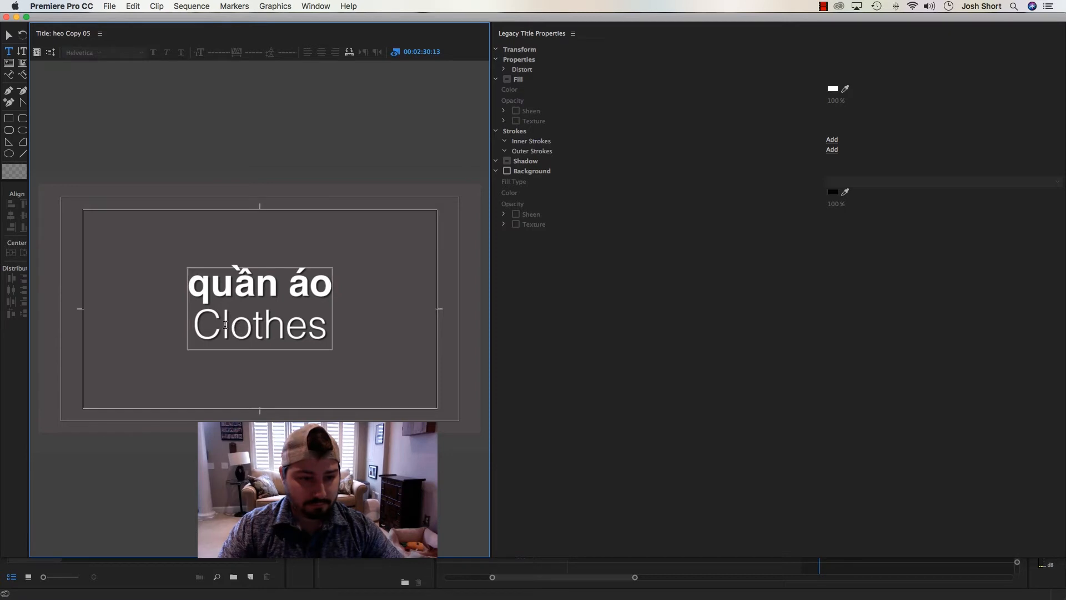
left_click(224, 325)
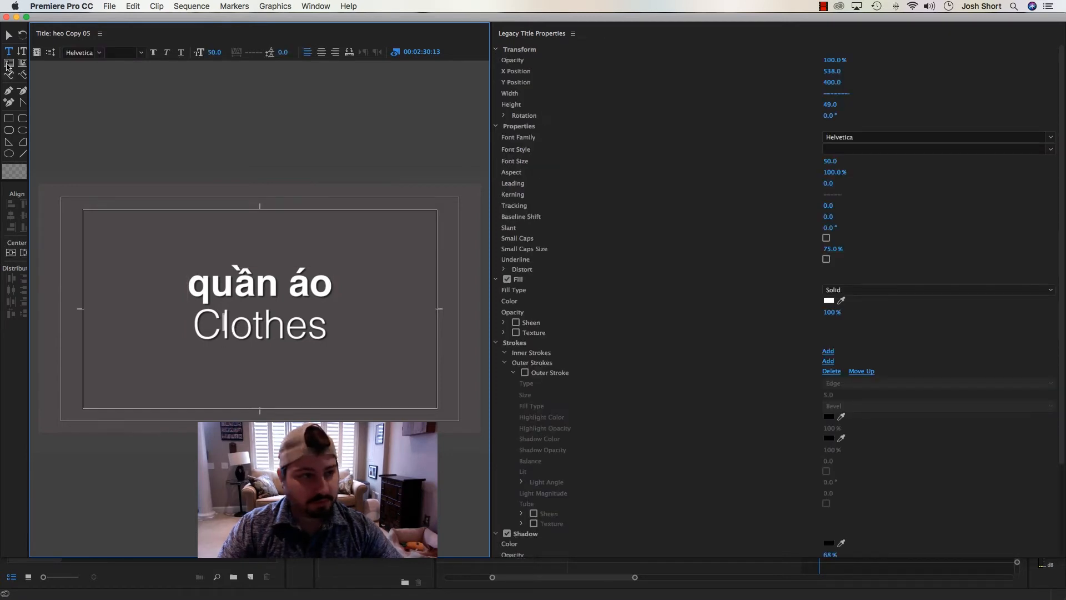
left_click(9, 35)
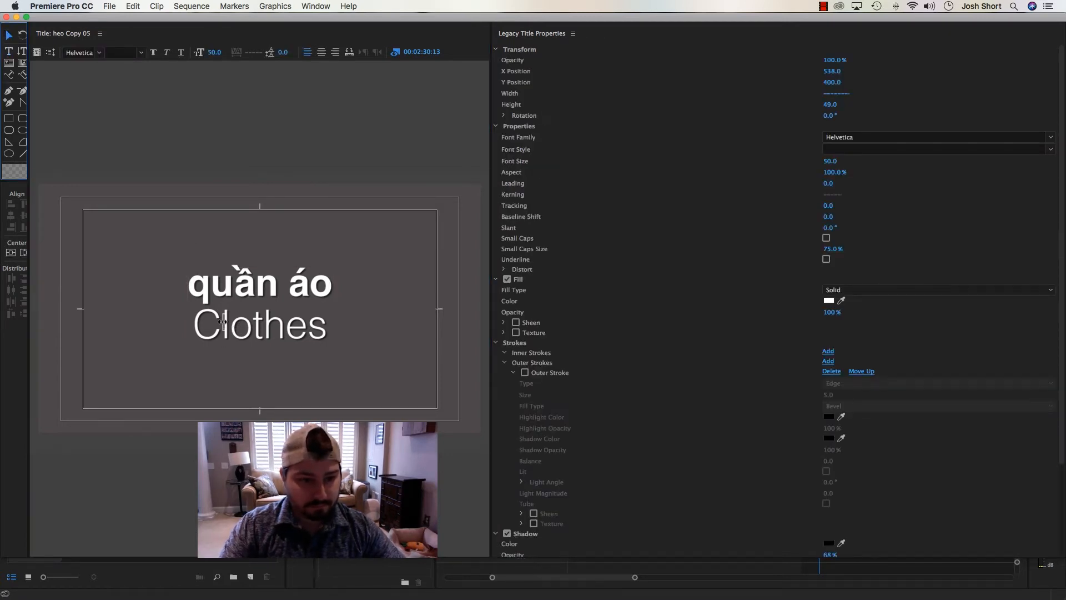
left_click(223, 322)
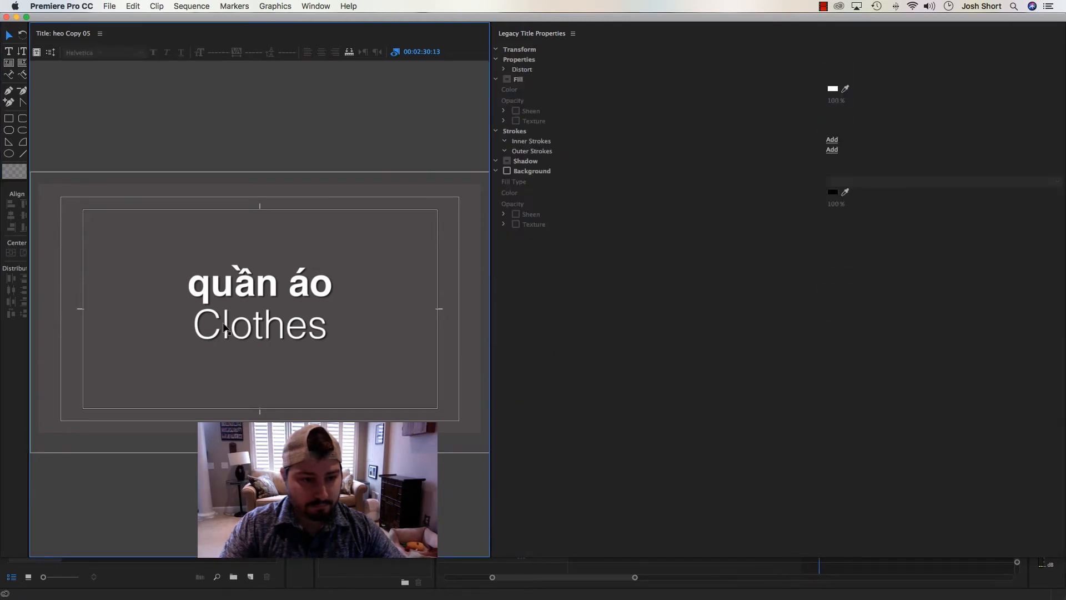
Change the capital C of "Clothes" to lowercase in the light style of its line and close the title window
double_click(221, 322)
key("BackSpace")
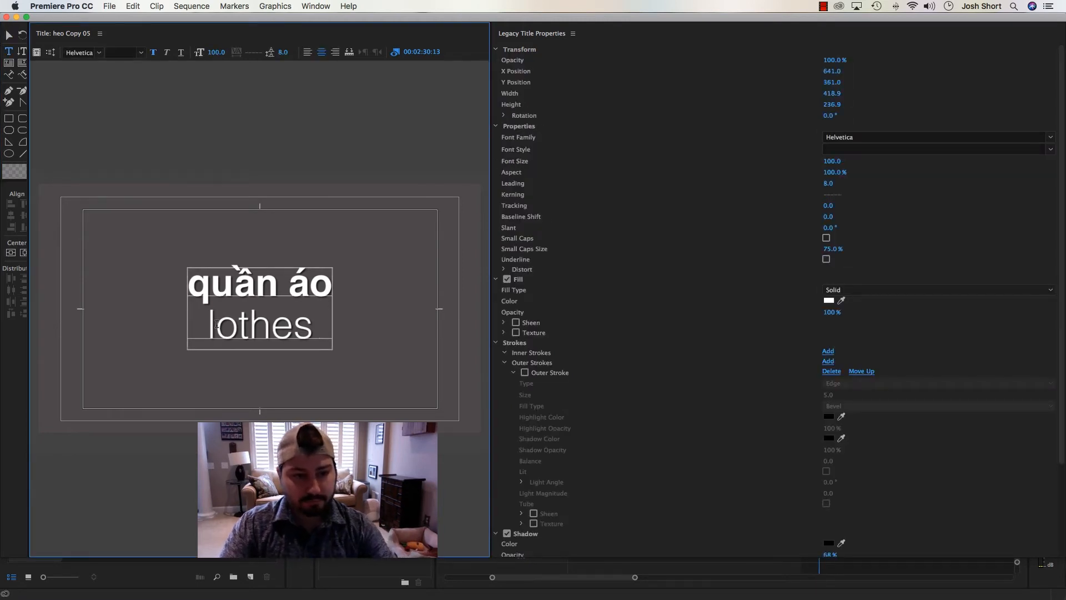
type("c")
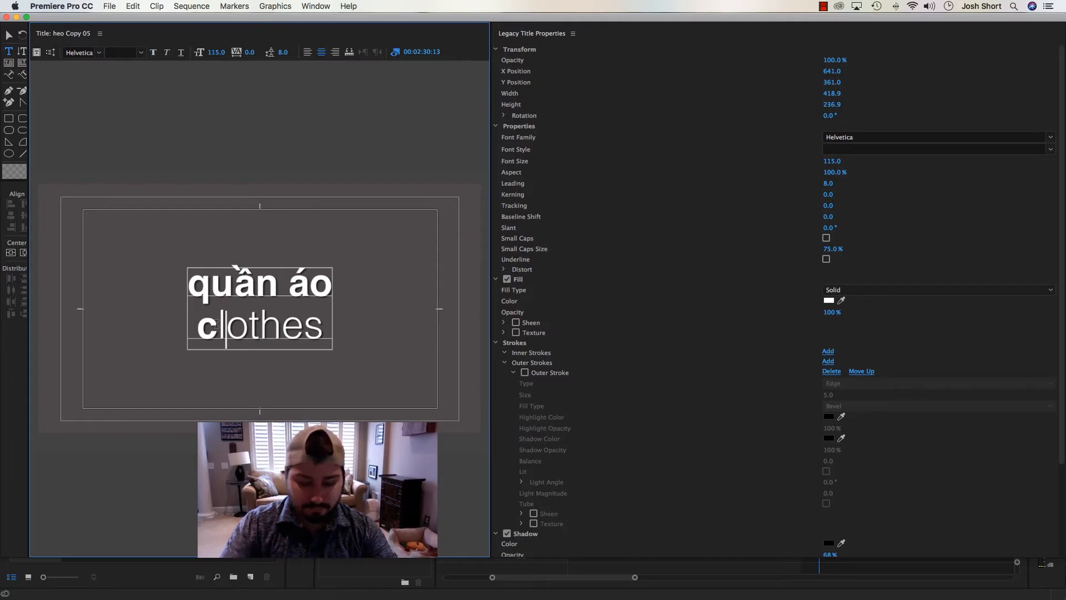
type("c")
key("BackSpace")
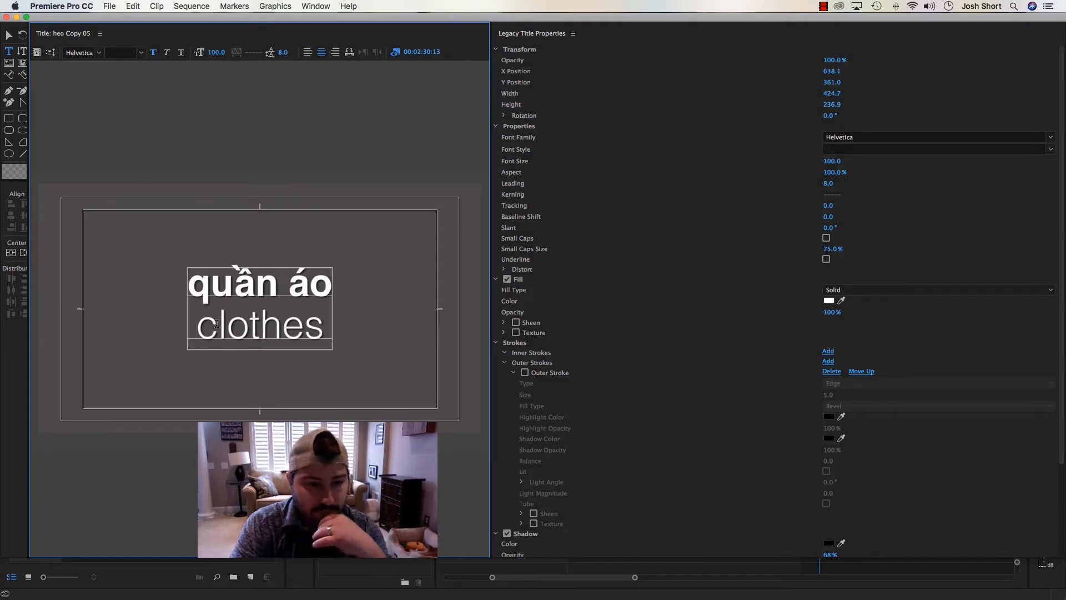
left_click(9, 36)
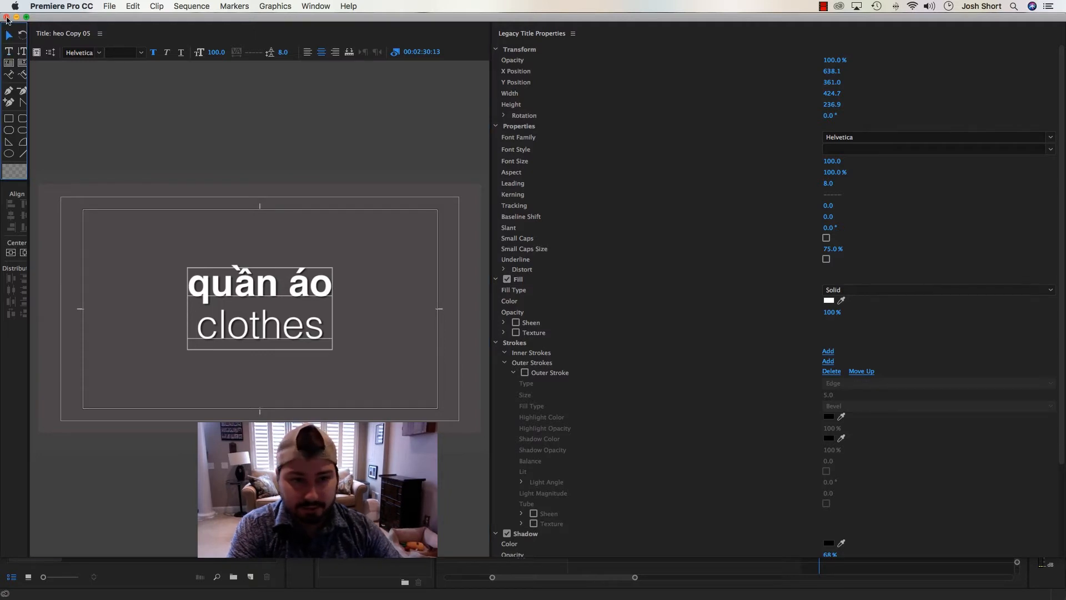
left_click(6, 17)
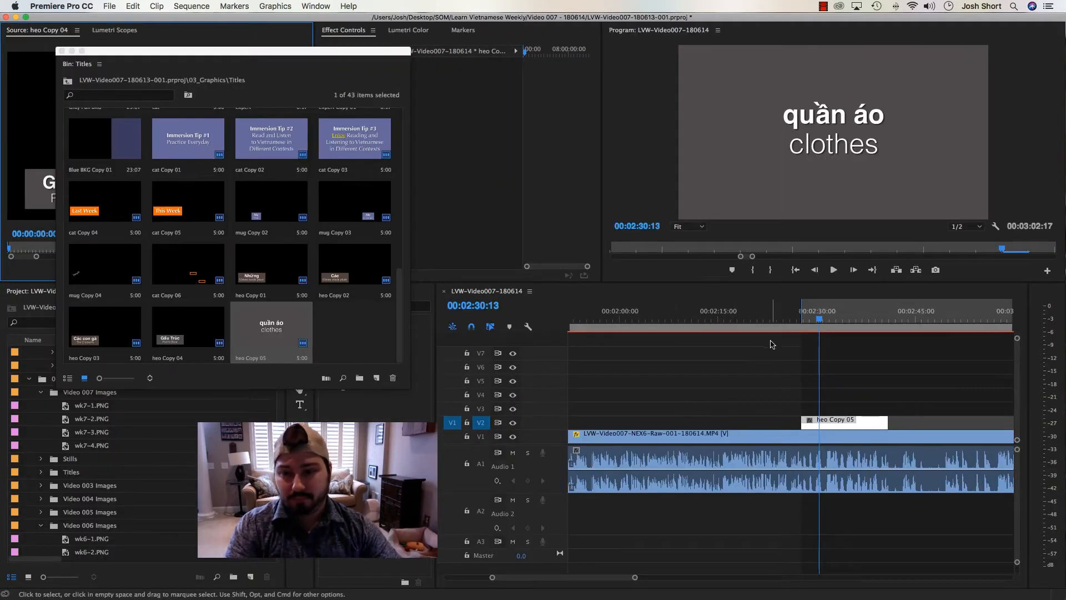
Add the Impact Push transition from _Favorites to the start of the "quần áo" title clip on V2 and set its duration to 20 frames
left_click_drag(130, 54, 2, 80)
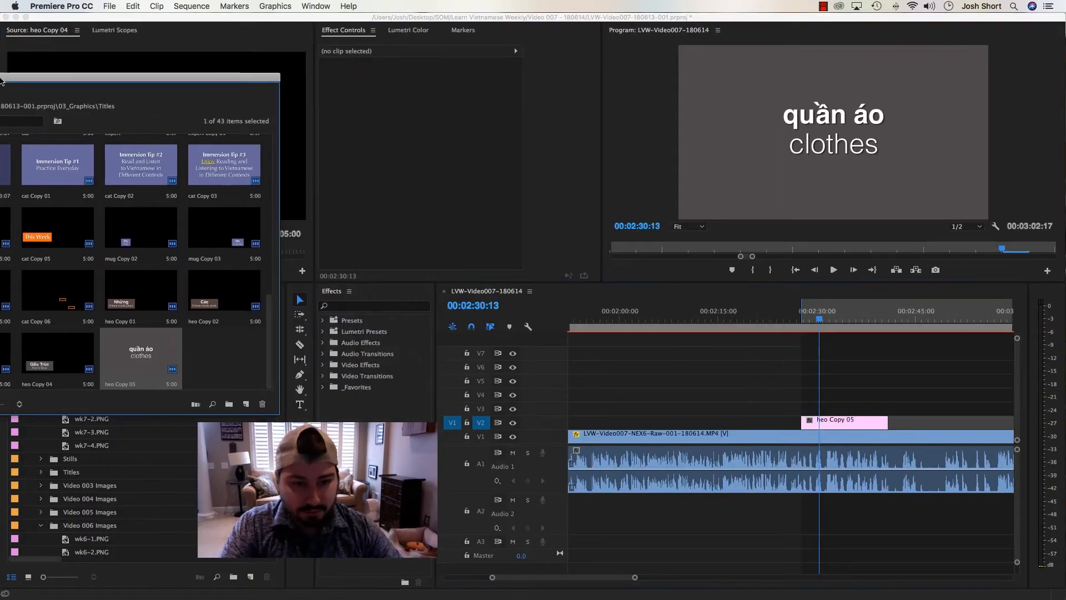
left_click(323, 387)
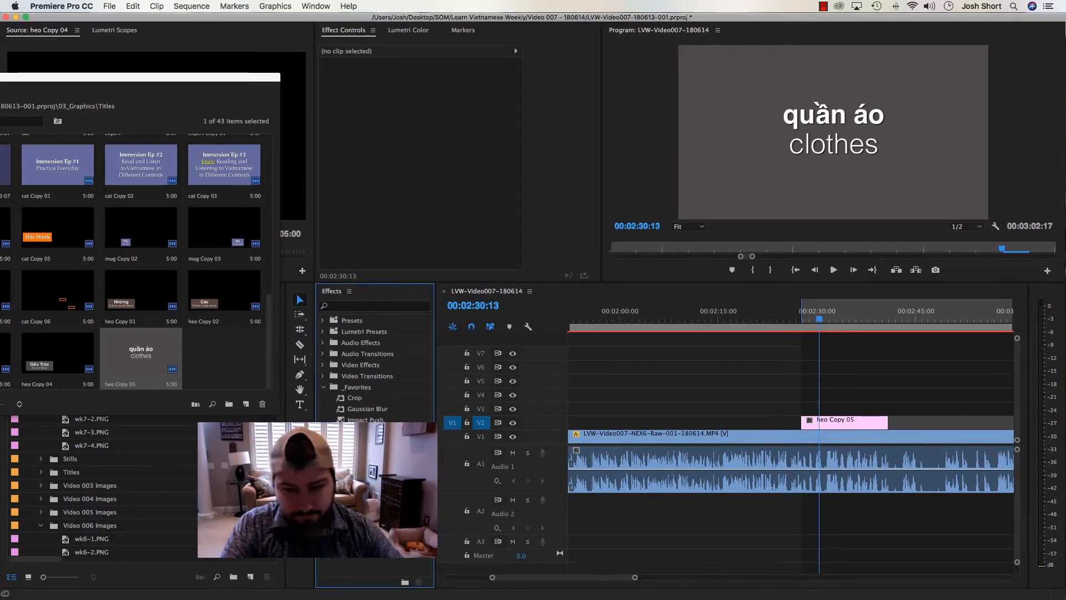
left_click_drag(364, 420, 745, 419)
left_click_drag(808, 427, 805, 423)
double_click(802, 422)
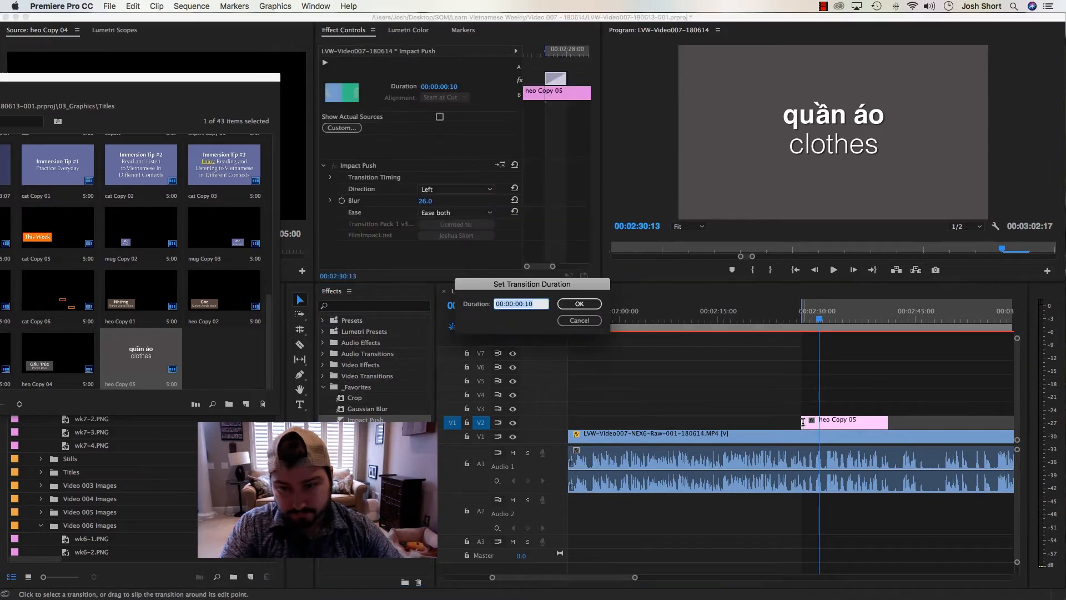
type("20")
key("Return")
Play the sequence from about 00:02:25 to check the transition into the "quần áo" title
mouse_move(794, 321)
left_mouse_down()
mouse_move(812, 329)
mouse_move(783, 328)
left_mouse_up()
key("space")
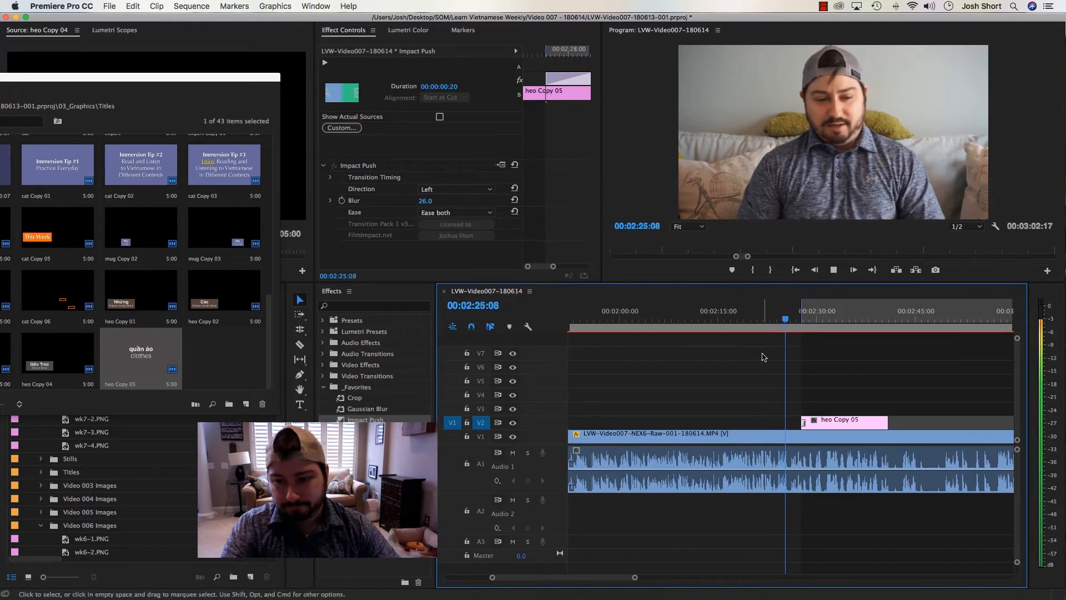
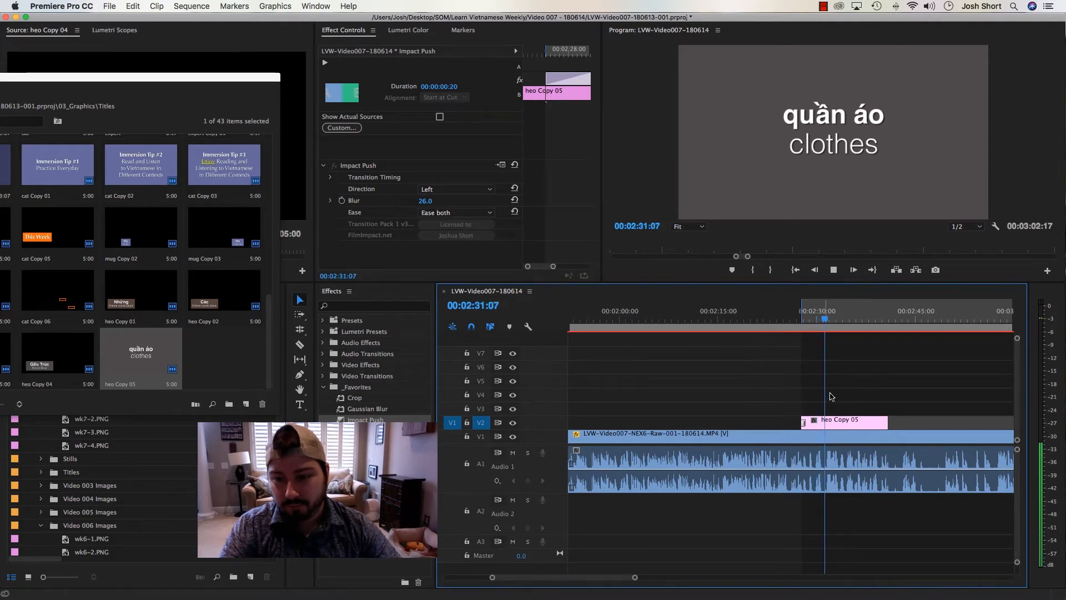
Stop playback and move the "quần áo" title clip on V2 to start at about 00:02:35
key("space")
left_click_drag(829, 423, 878, 424)
left_click(818, 316)
key("equal")
key("equal")
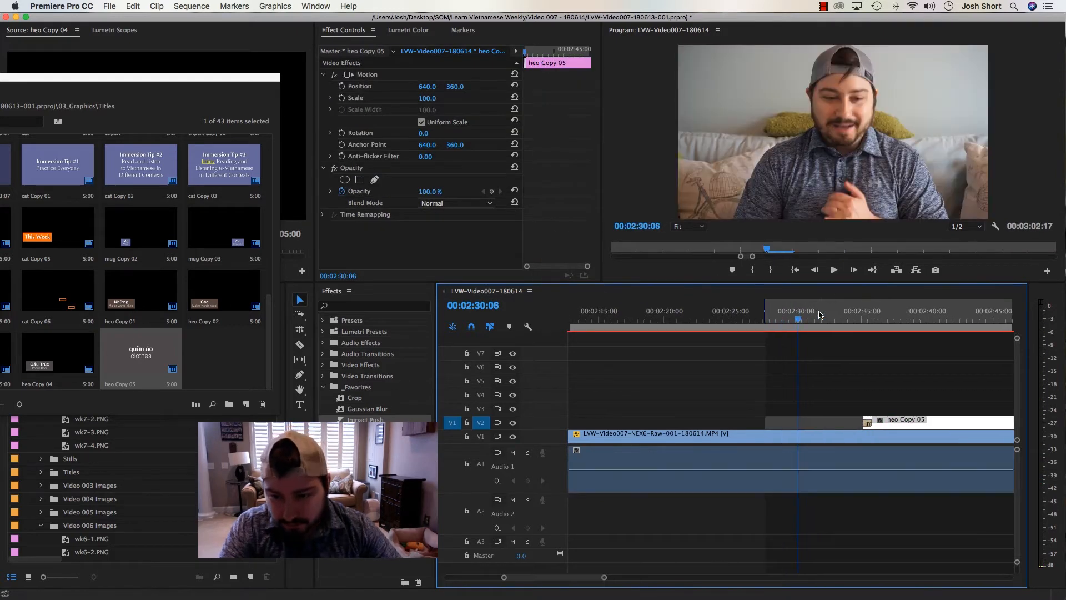
Play from about 00:02:27, mark a 29-frame range starting at 00:02:28:19, extract it from the sequence and deselect
left_click_drag(775, 321, 714, 321)
key("space")
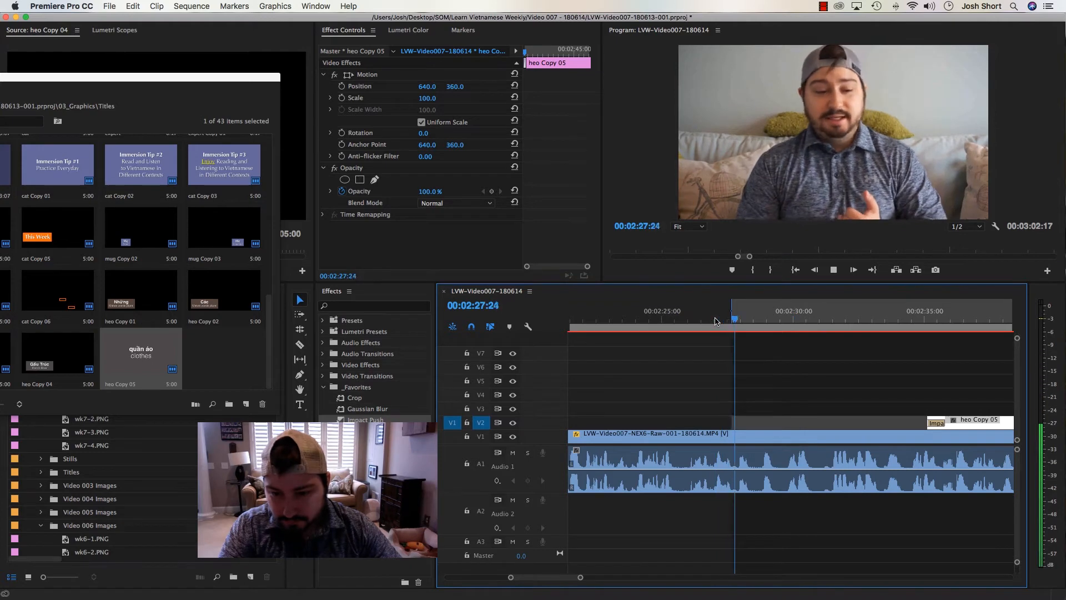
key("i")
key("o")
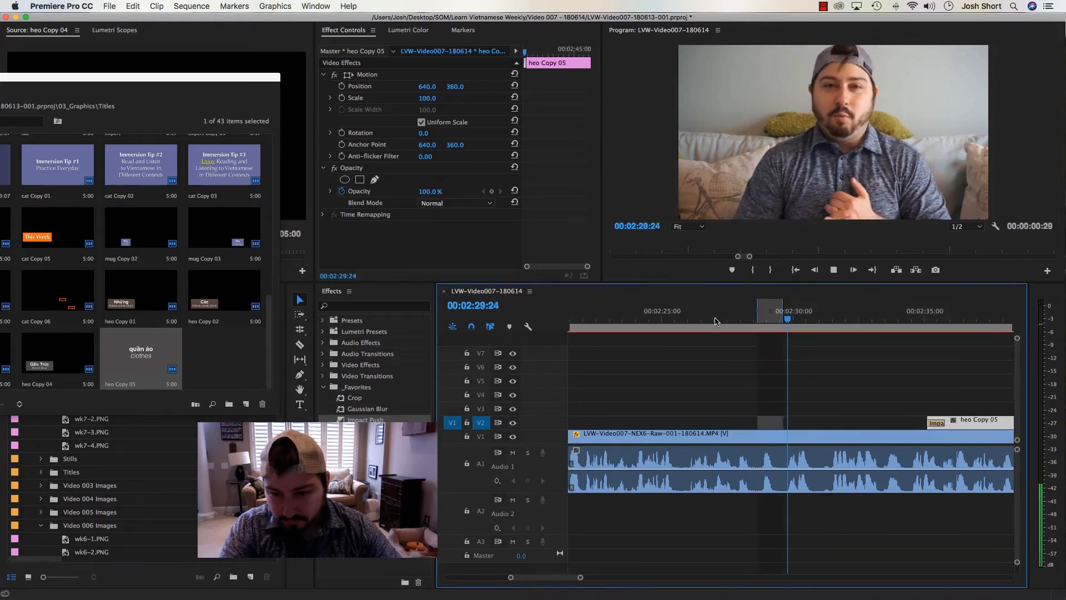
key("apostrophe")
left_click(801, 400)
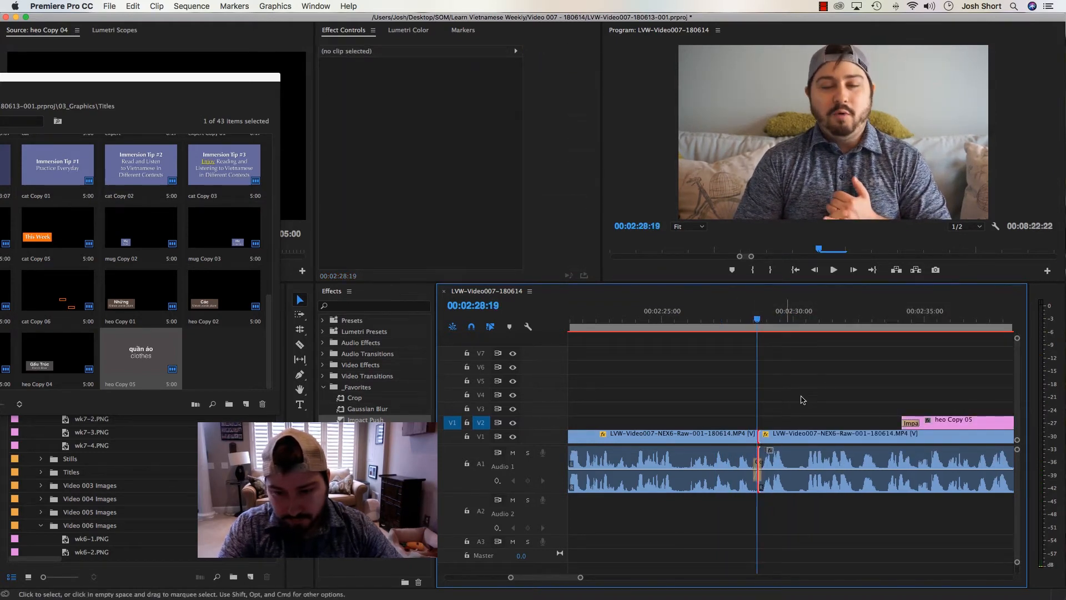
Play across the new cut from about 00:02:26 and mark an In point at about 00:02:32
left_click_drag(750, 320, 695, 320)
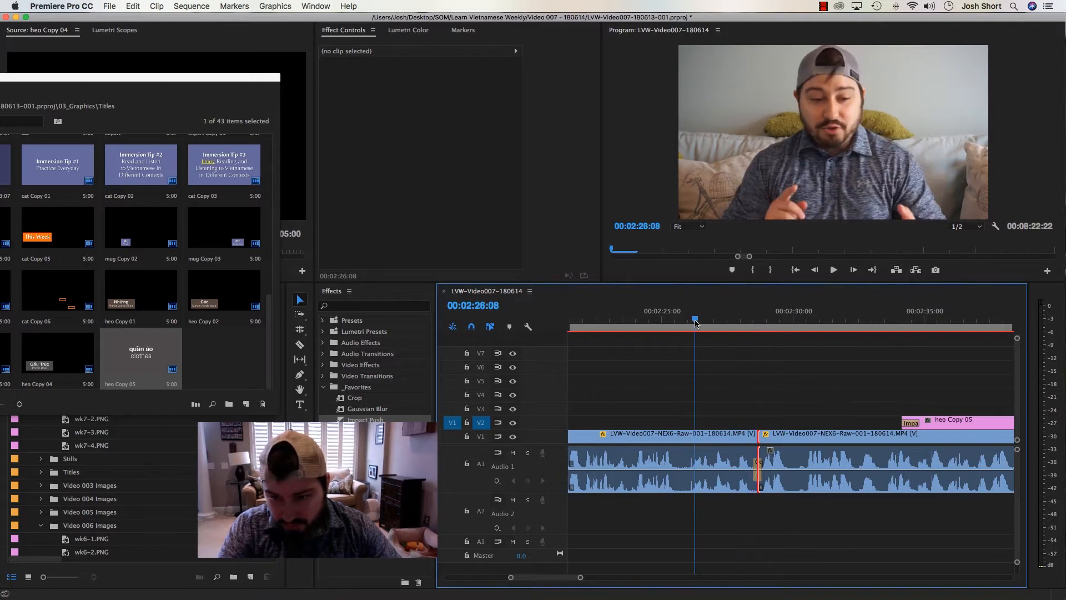
key("space")
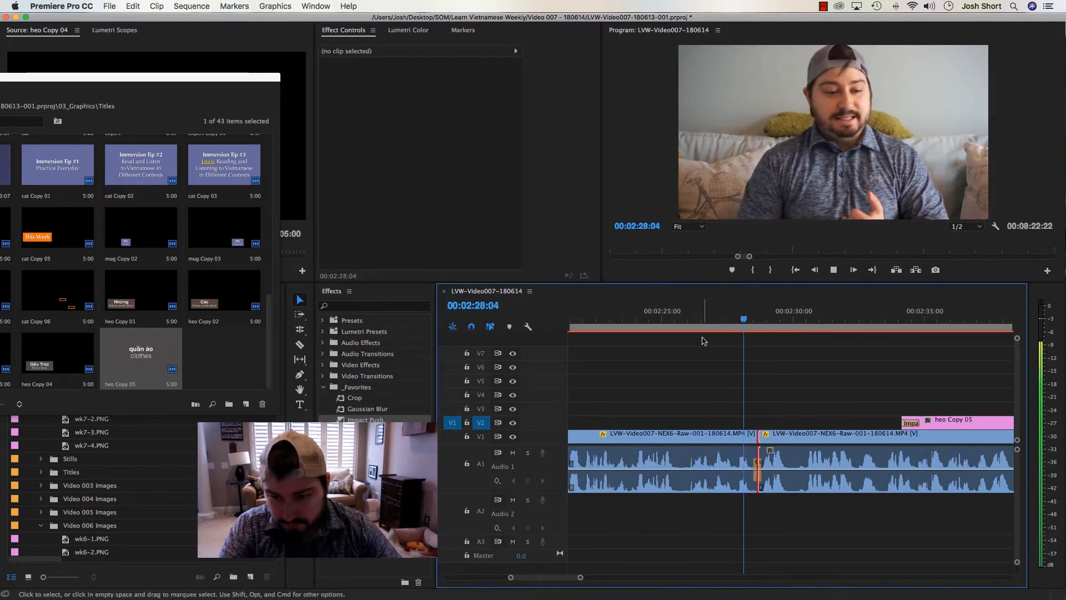
key("i")
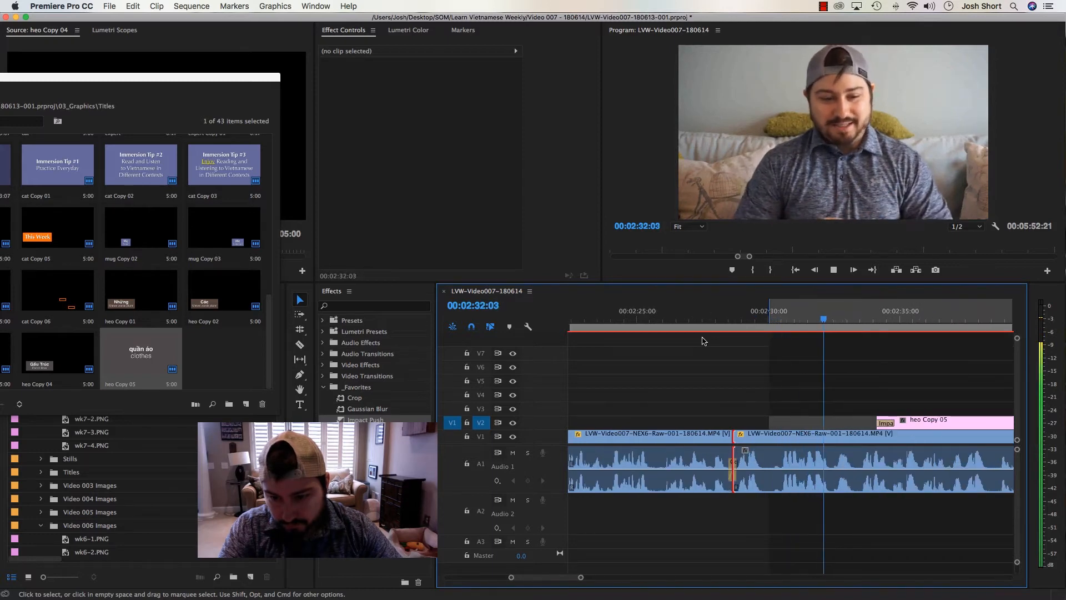
key("i")
key("space")
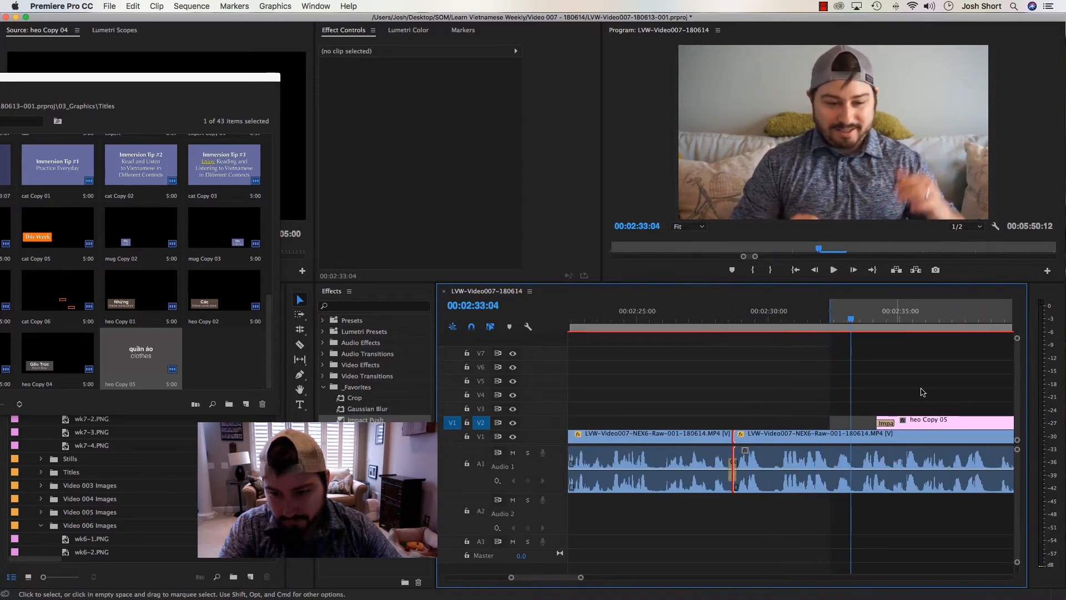
Move the "quần áo" title clip on V2 earlier to start at about 00:02:27 and park the playhead at 00:02:29:02
left_click_drag(931, 425, 747, 425)
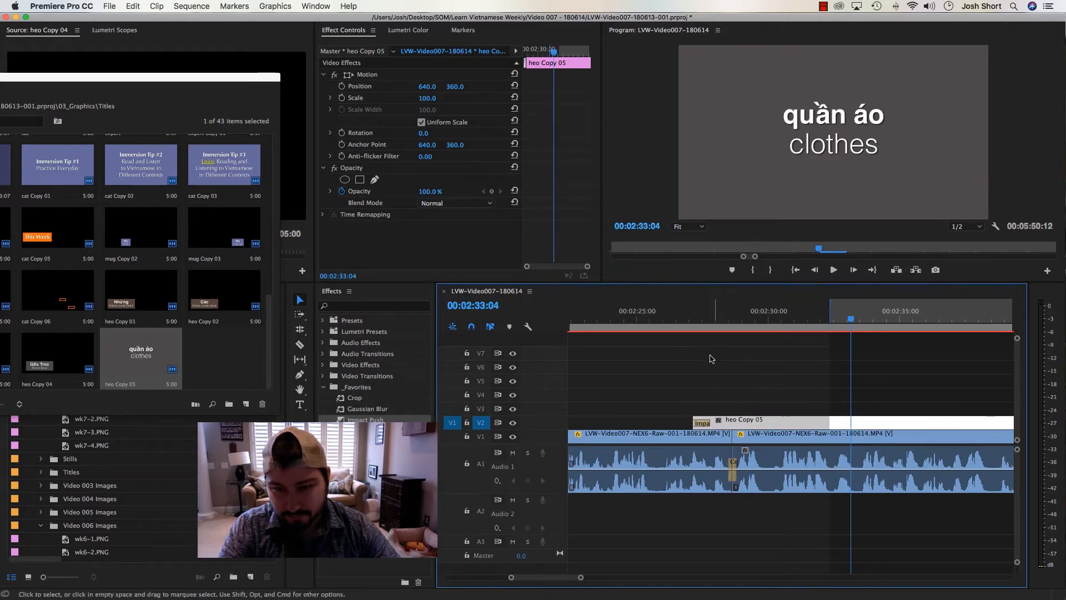
left_click(706, 342)
left_click_drag(718, 318, 744, 319)
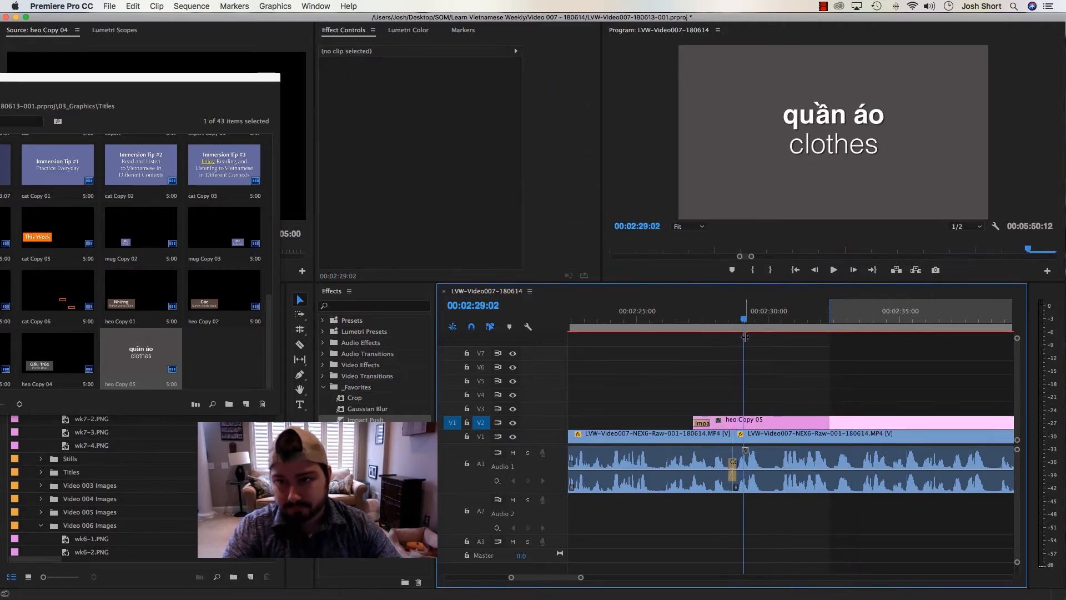
Open the "quần áo" title, raise its text block to a Y position of about 318.9 and close the title window
double_click(751, 426)
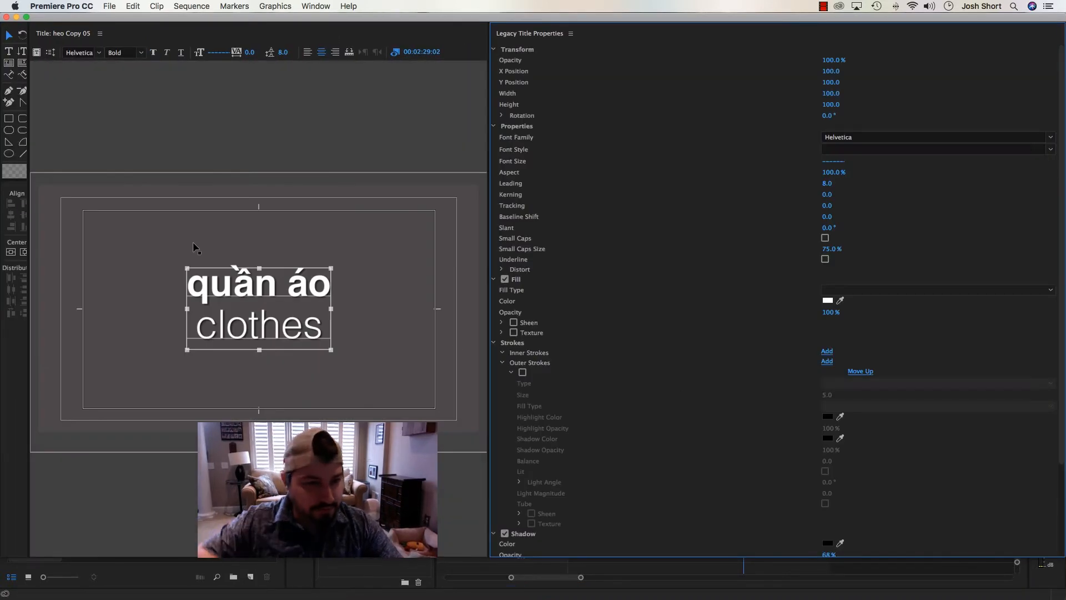
left_click_drag(213, 288, 212, 272)
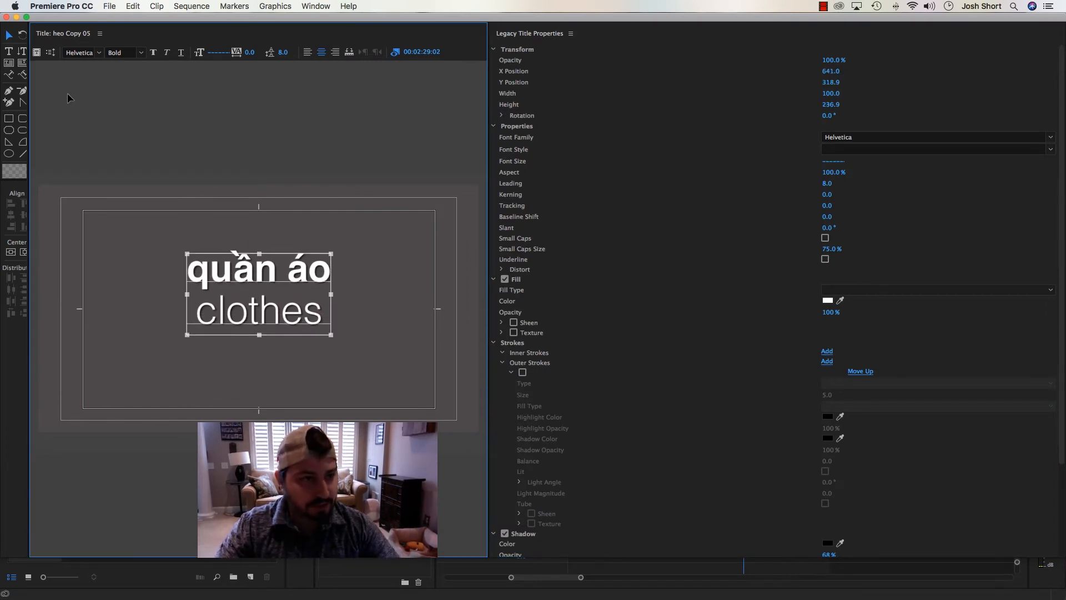
left_click(6, 18)
left_click(666, 340)
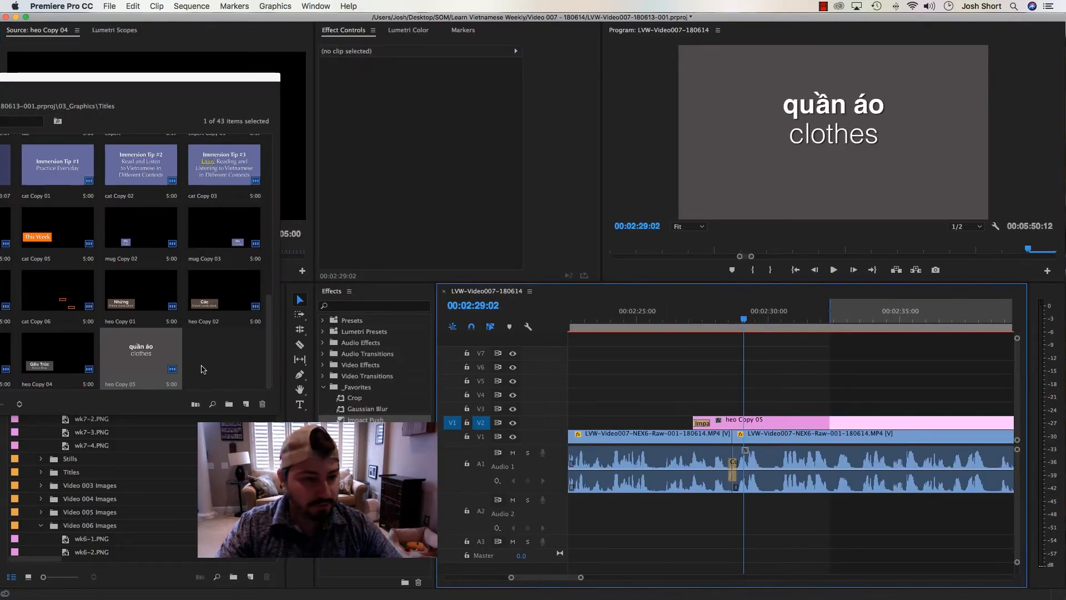
Duplicate the "quần áo" title in the Titles bin and place the copy on V3 at about 00:02:29
left_click(131, 350)
key("super+c")
key("super+v")
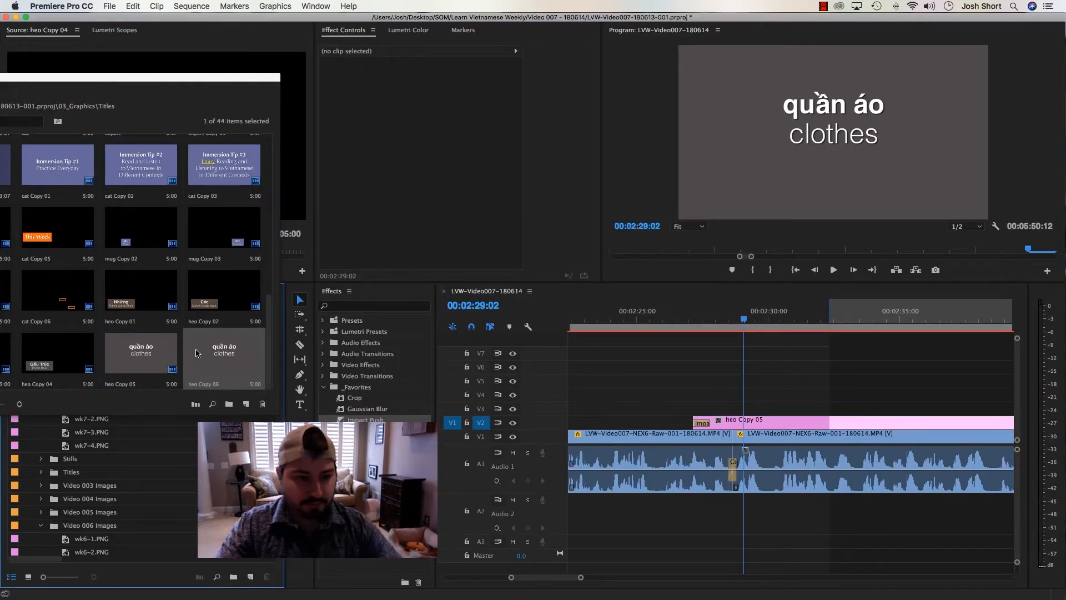
left_click_drag(197, 353, 755, 408)
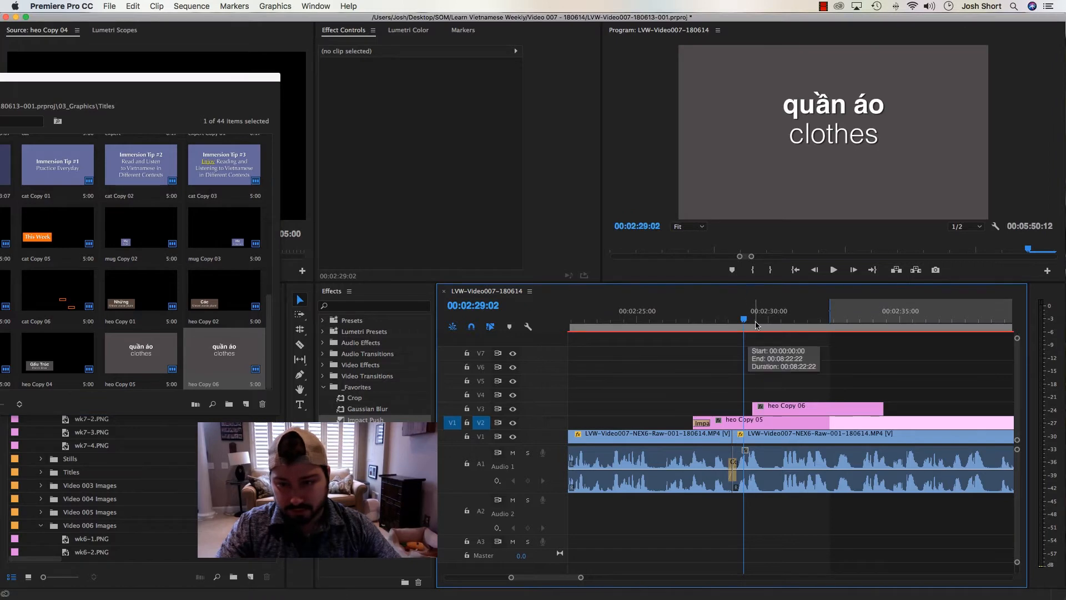
Open the V3 title copy and duplicate its text block below the original, at a Y position of about 597.8
left_click(780, 319)
double_click(789, 411)
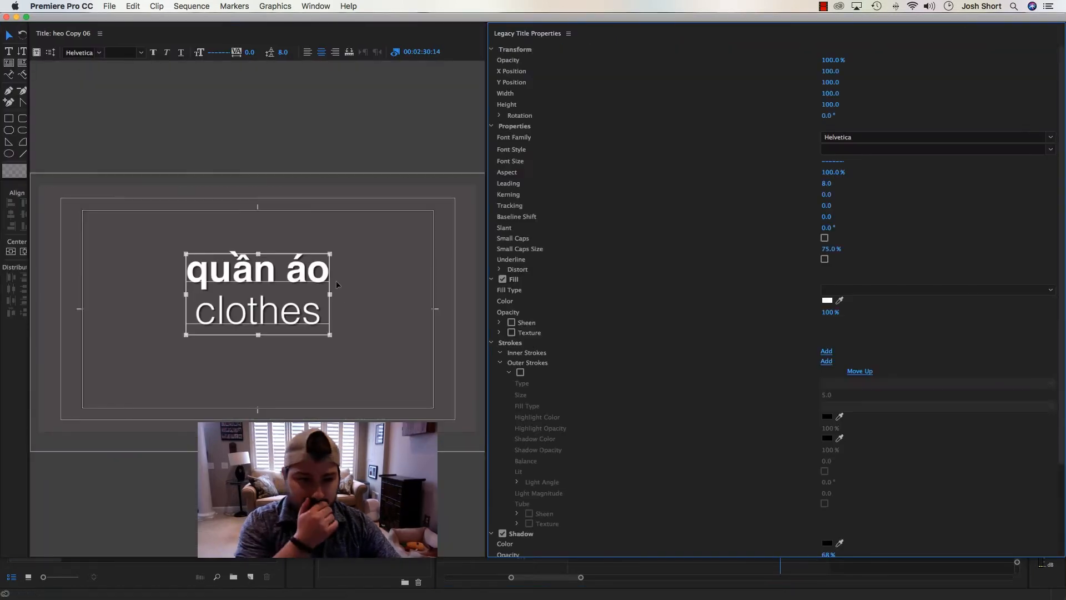
left_click(80, 219)
key("Delete")
left_click(238, 274)
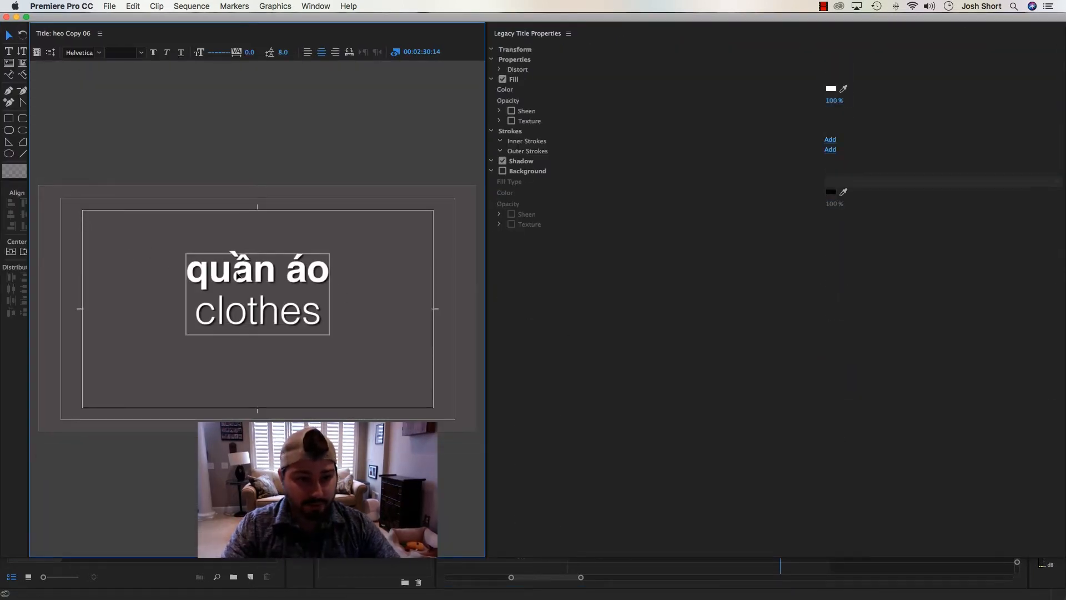
left_click_drag(237, 276, 238, 372)
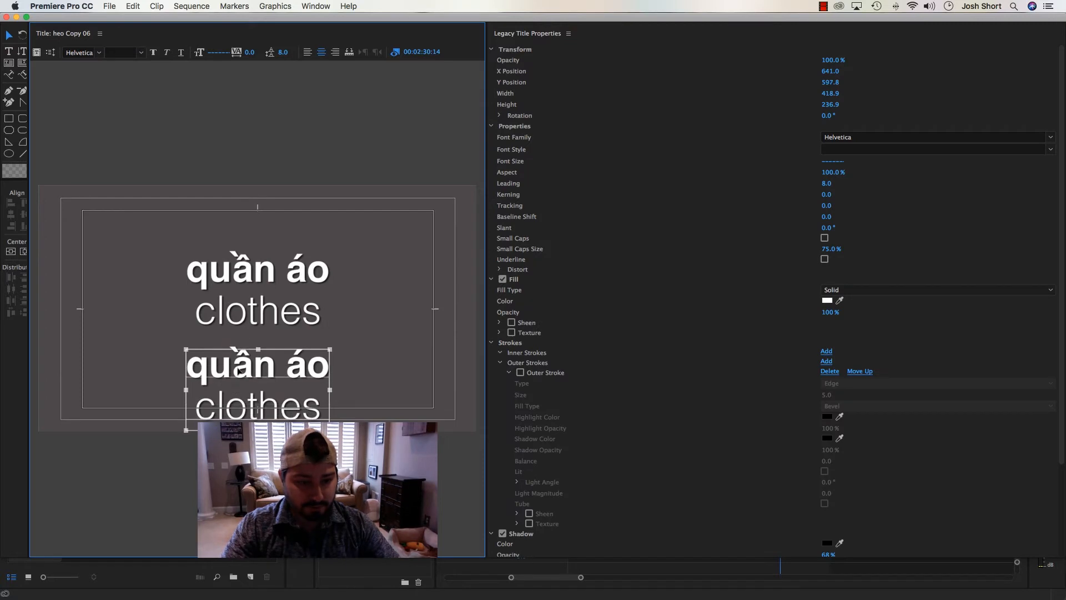
Insert an opening parenthesis in the lower block's "clothes" line and switch to the Word notes
double_click(205, 412)
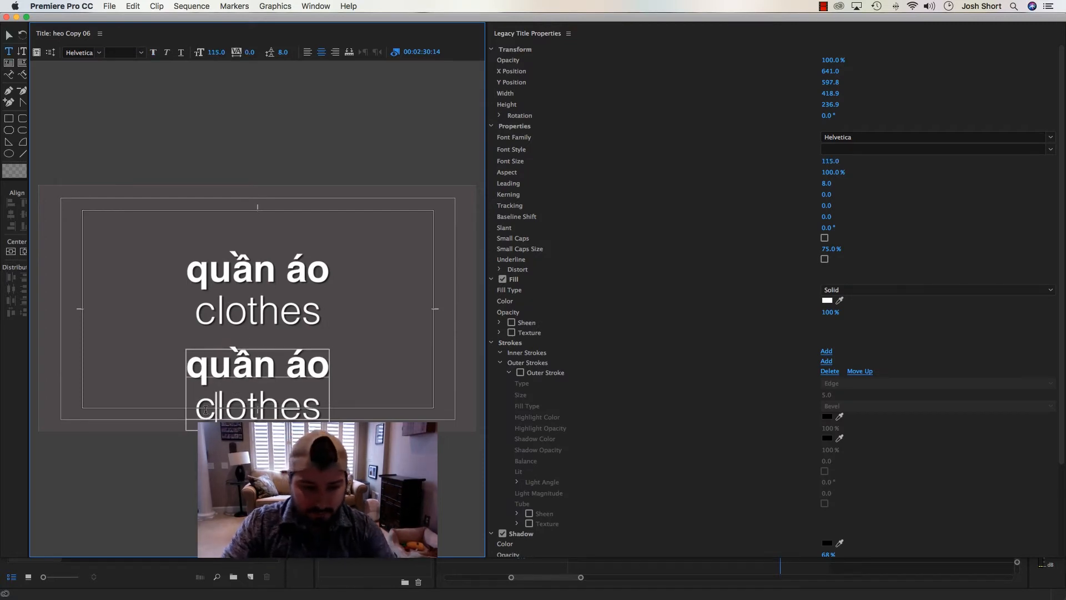
type("(")
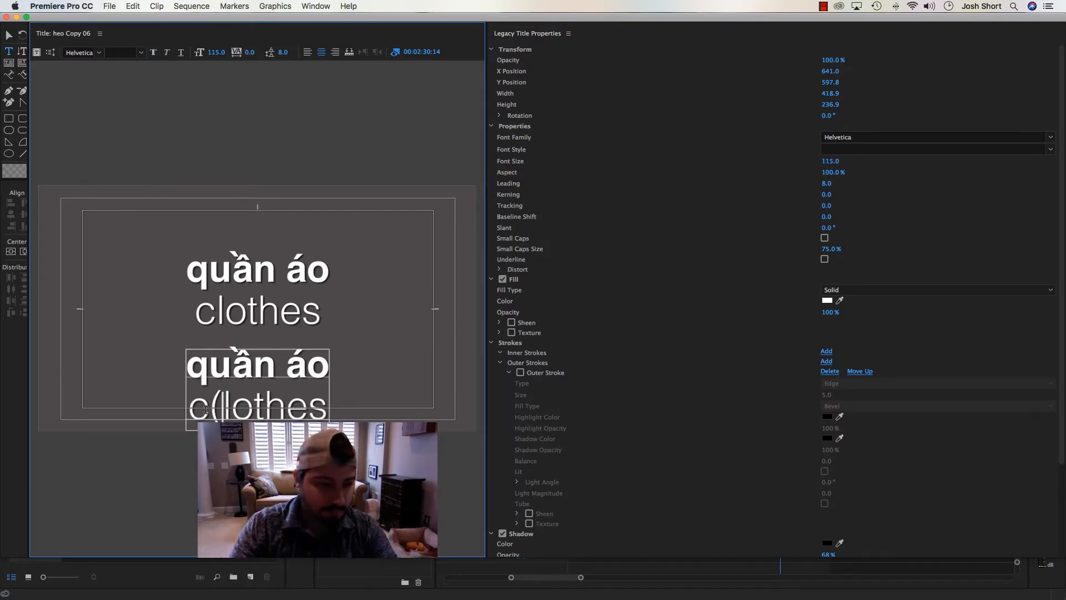
mouse_move(165, 597)
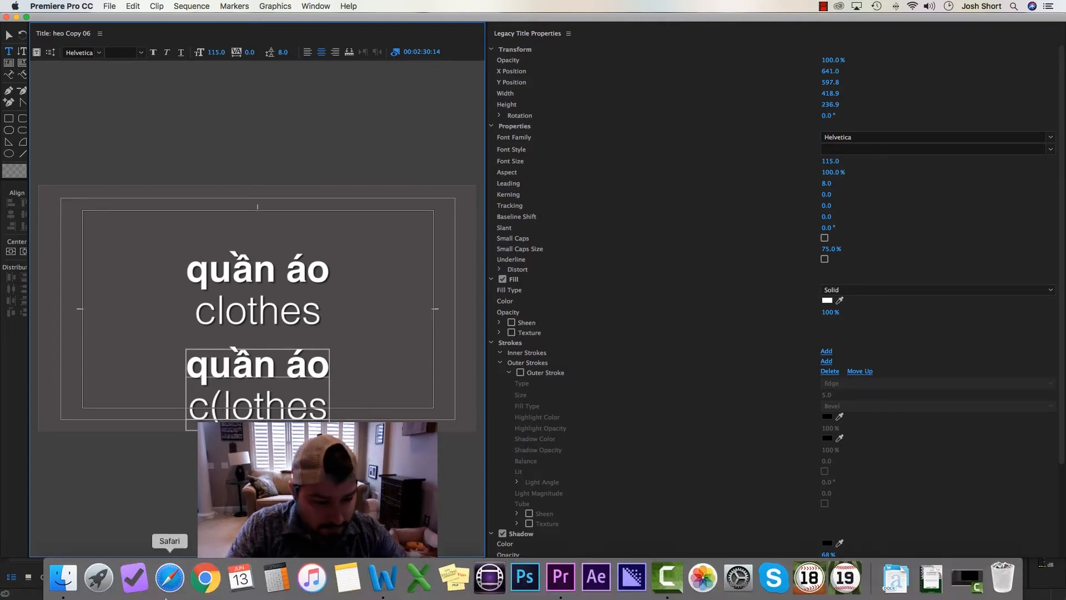
left_click(382, 578)
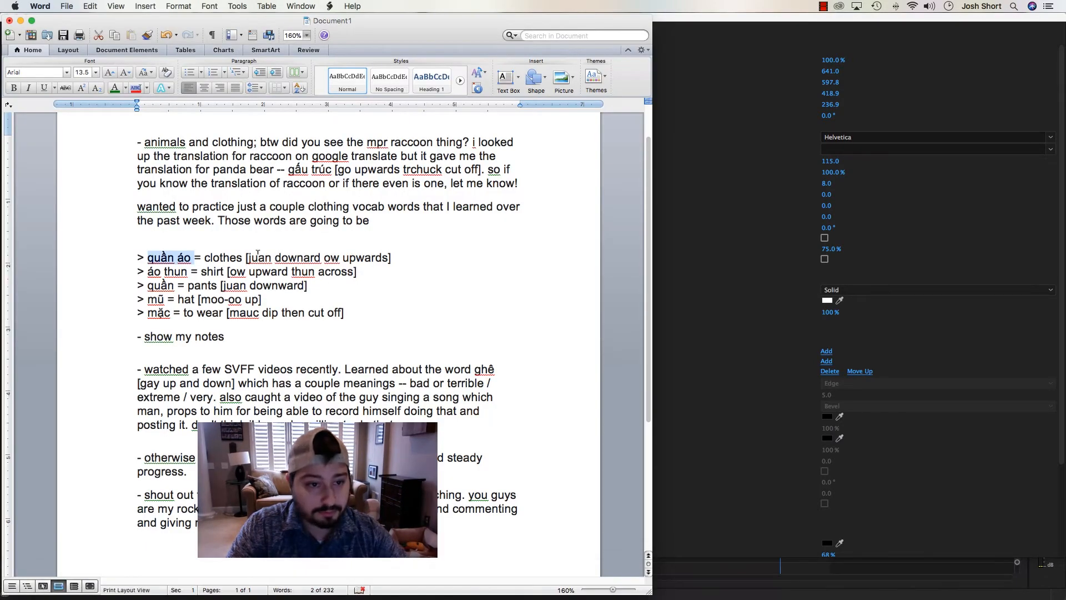
Correct "downard" to "downward" in the quần áo note and copy the phrase "juan downward ow upwards"
left_click_drag(248, 257, 377, 257)
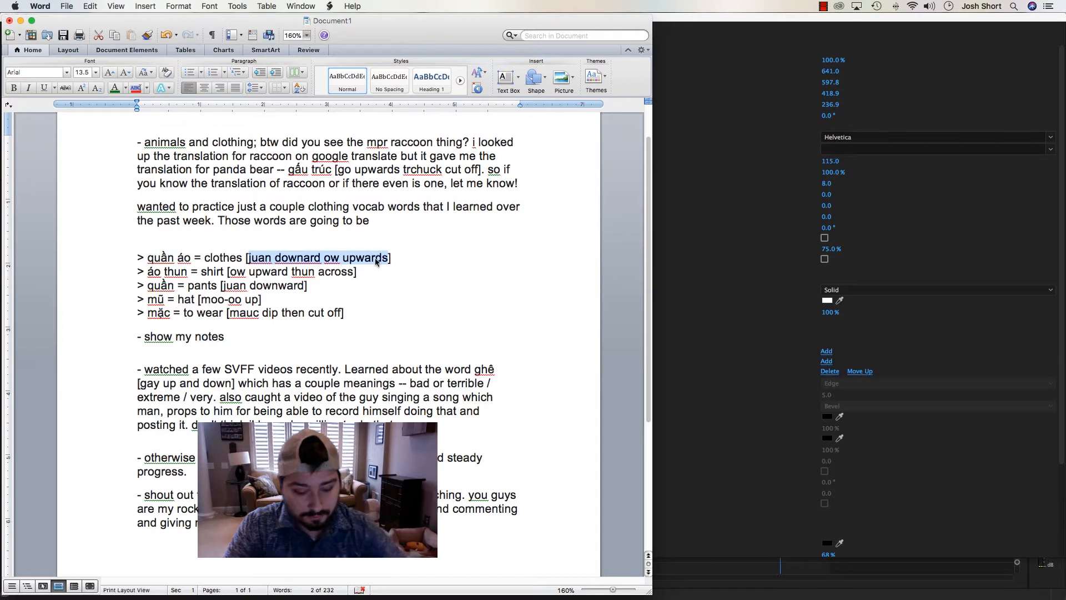
left_click(307, 259)
type("qw")
key("BackSpace")
key("BackSpace")
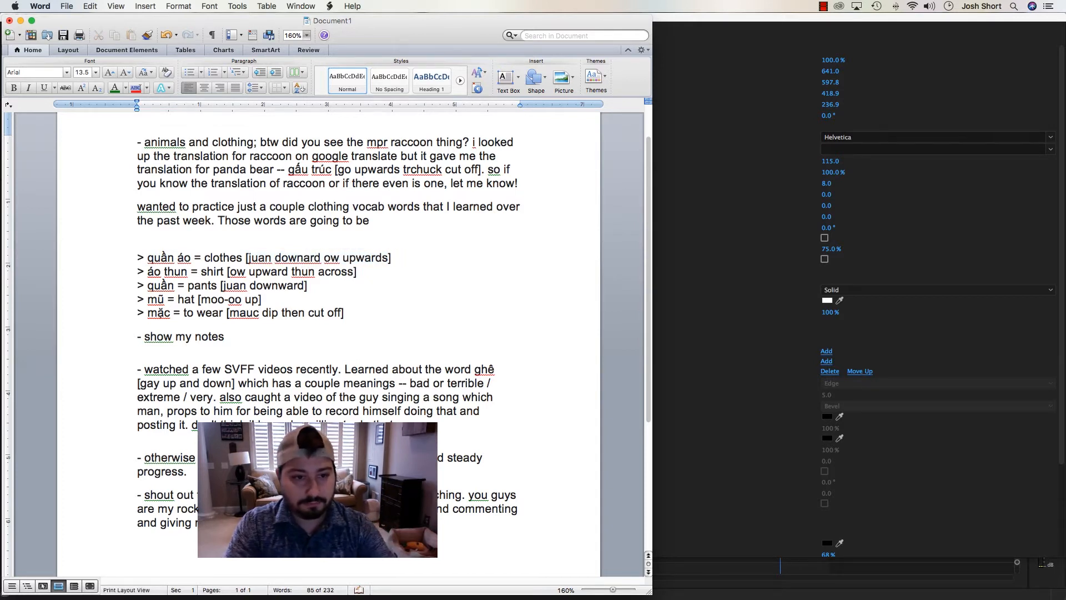
type("w")
left_click_drag(275, 257, 397, 257)
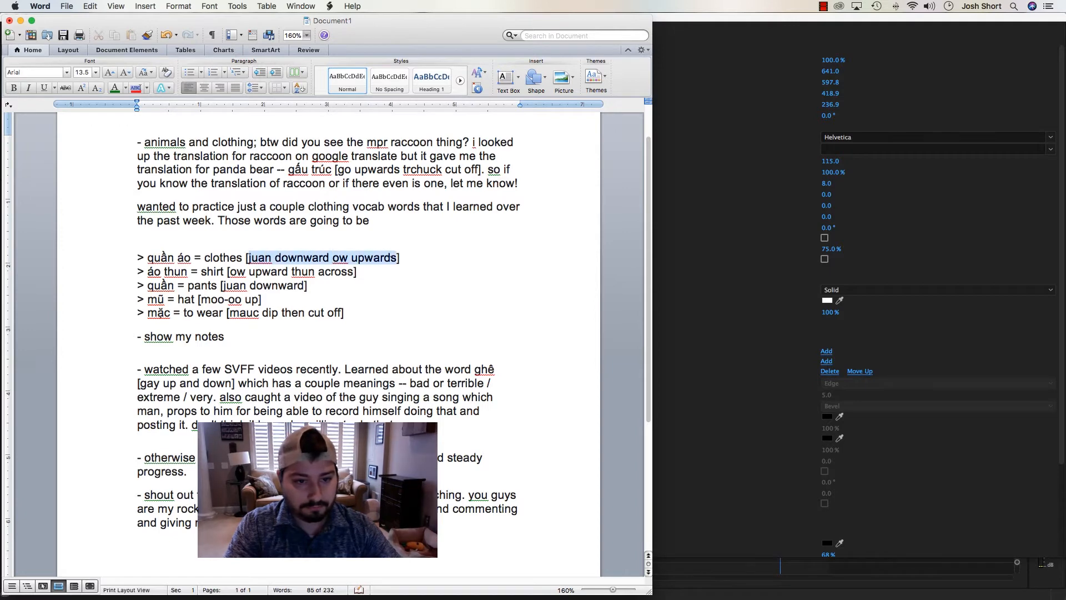
Switch back to Premiere Pro, paste the phrase after the parenthesis and remove the lower block's bold "quần áo" line
key("super+Tab")
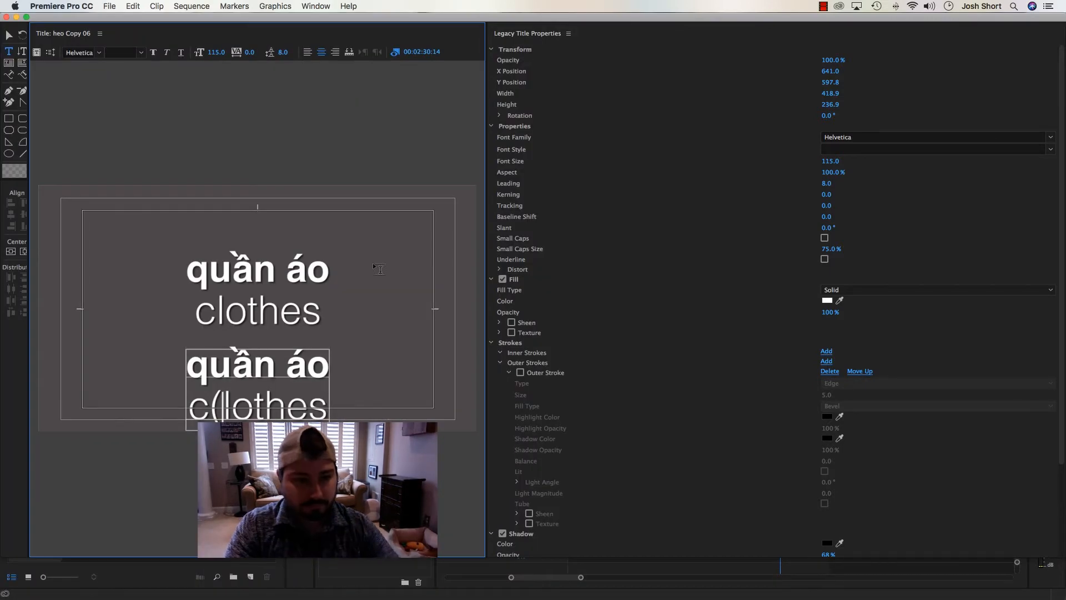
key("super+v")
key("Delete")
key("Delete")
key("Delete")
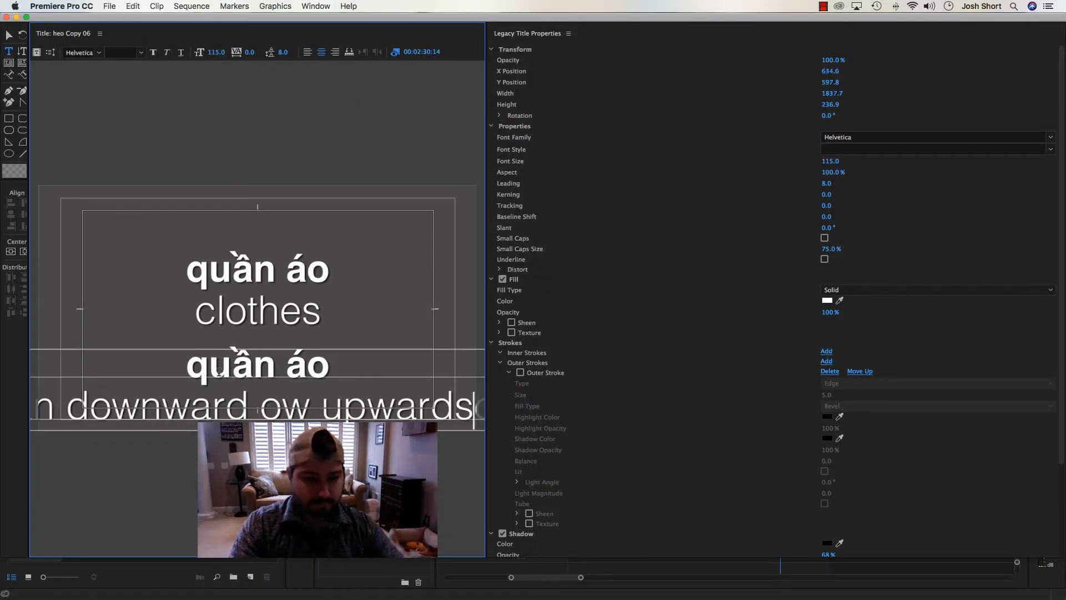
key("BackSpace")
key("BackSpace")
key("BackSpace")
key("BackSpace")
key("BackSpace")
key("BackSpace")
key("BackSpace")
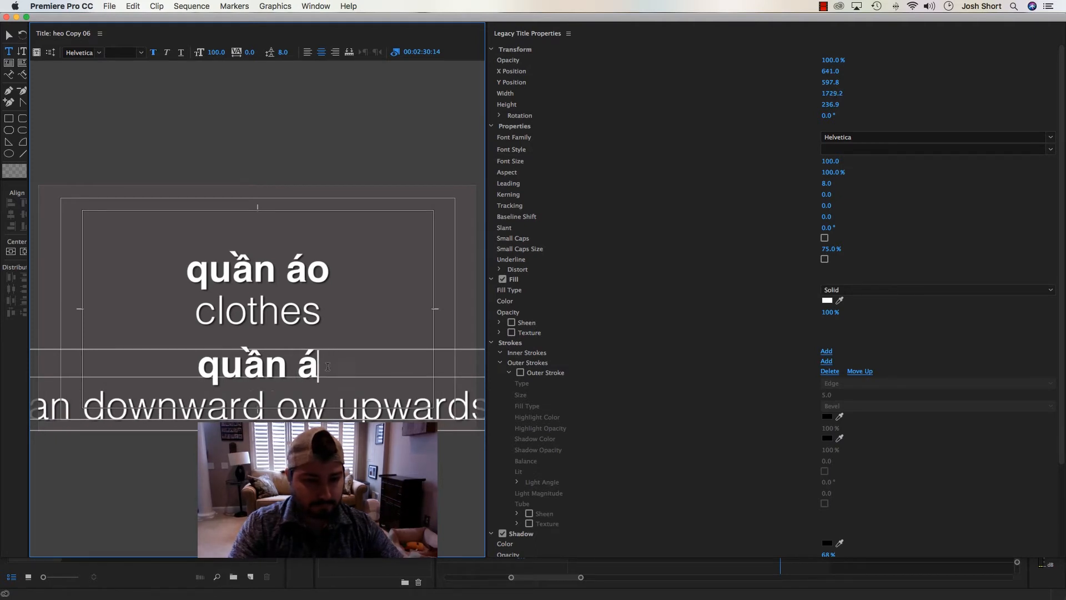
key("BackSpace")
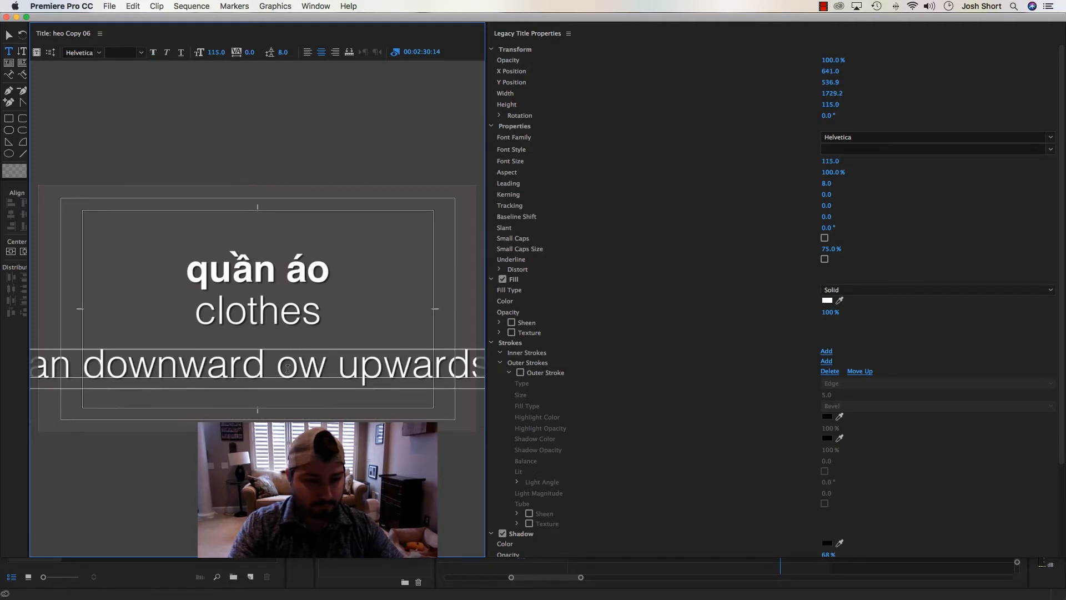
Set the font size of the whole lower pronunciation line to 70
triple_click(228, 365)
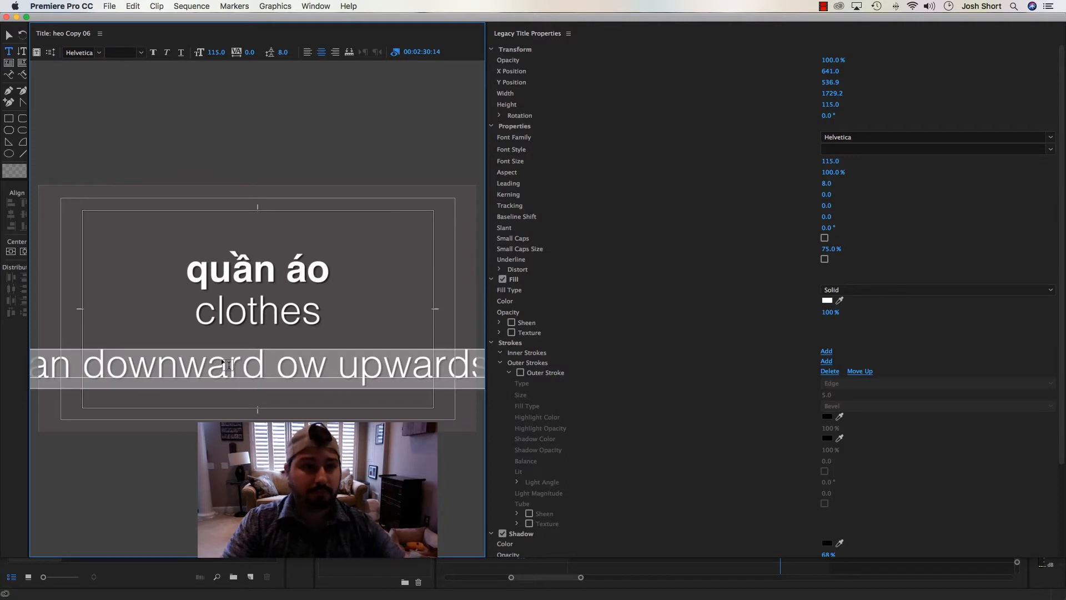
key("Return")
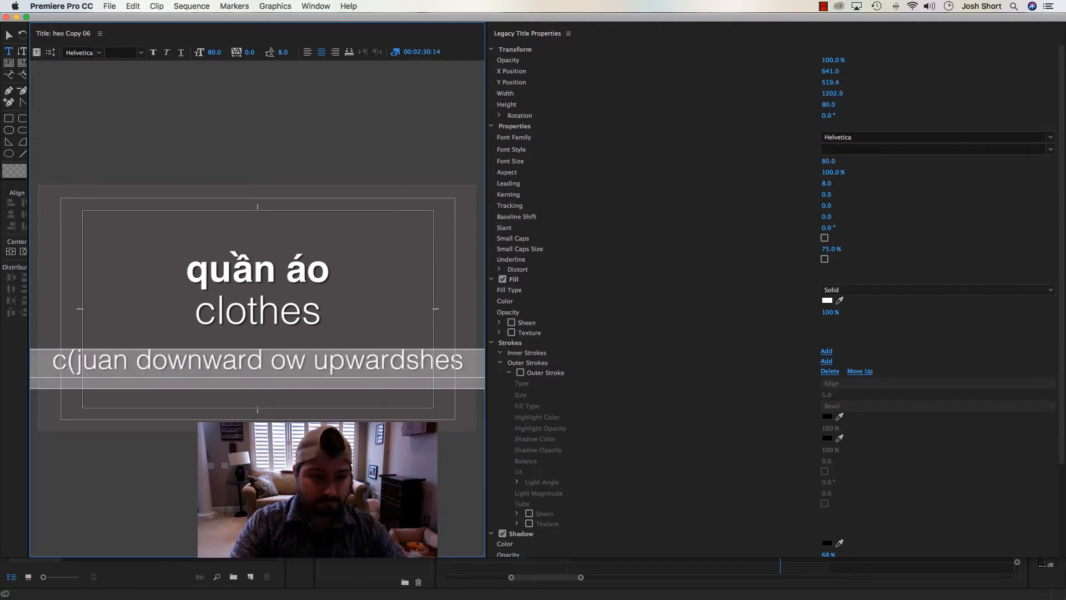
type("7")
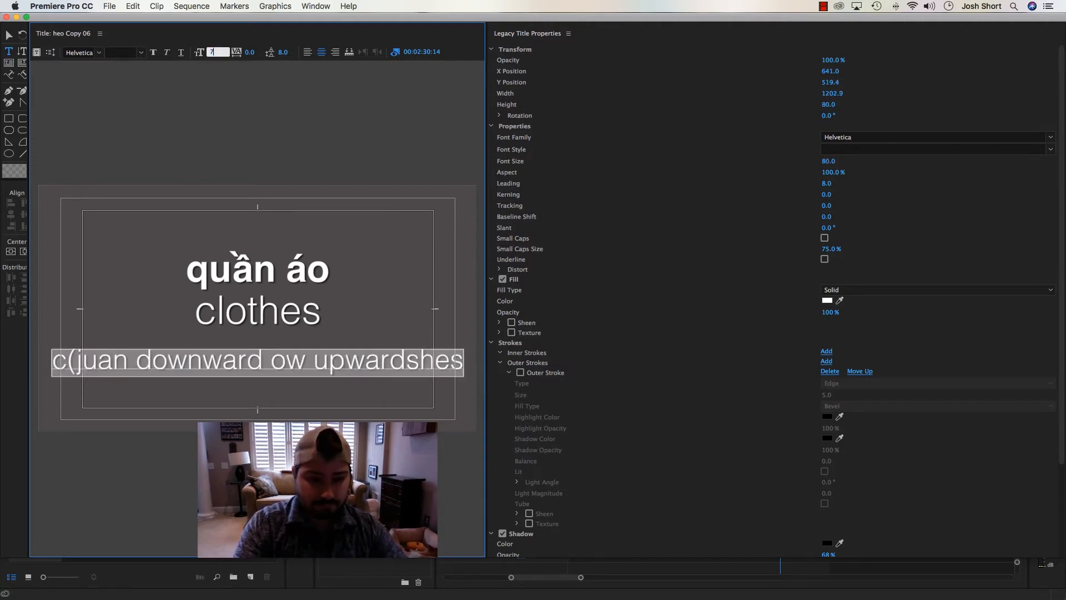
type("0")
key("Return")
Remove the leftover "clothes" letters and close the parenthesis so the lower line reads "(juan downward ow upwards)"
left_click(92, 362)
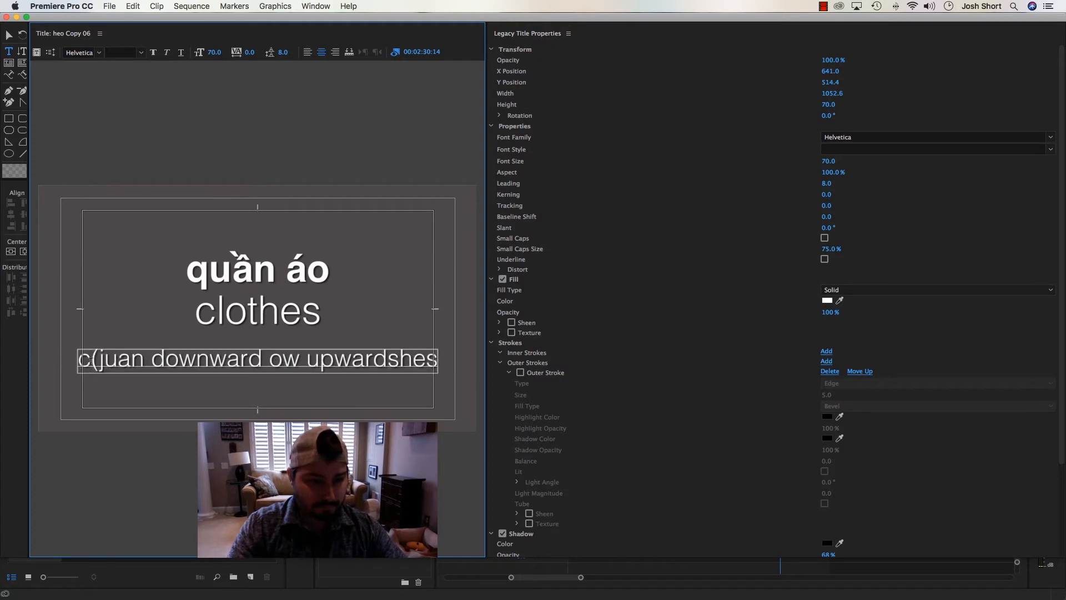
key("BackSpace")
key("Delete")
key("Delete")
key("Delete")
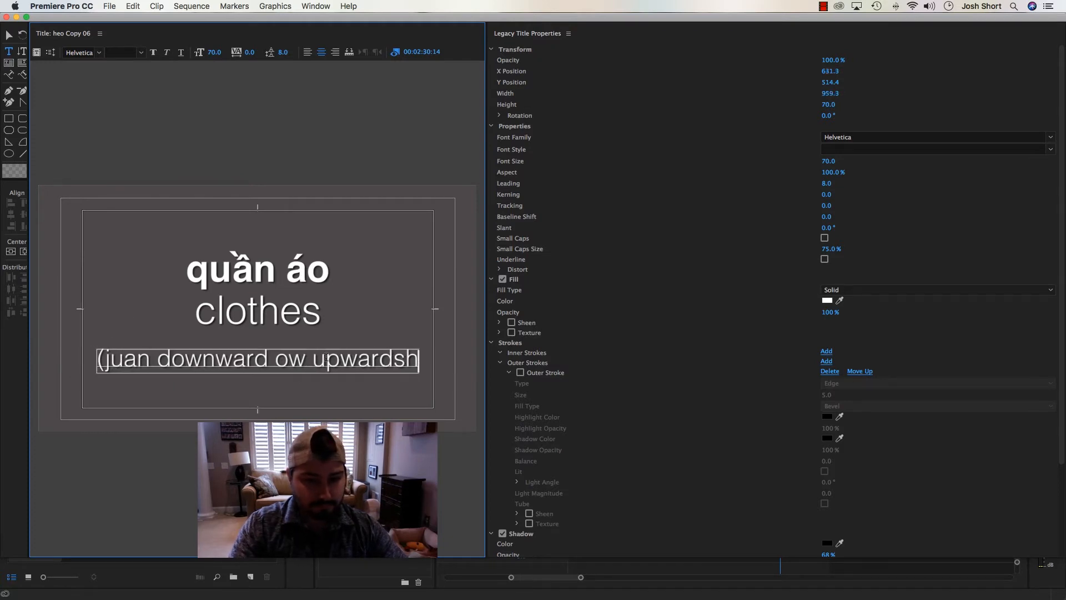
type(")")
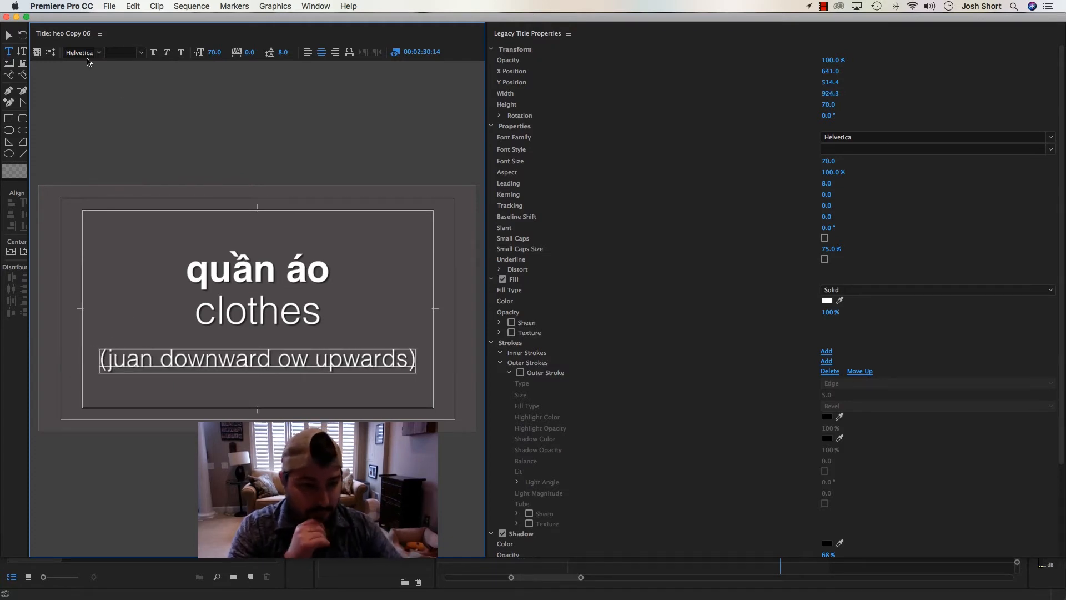
Move the lower pronunciation line down to Y position 563.4, make it italic and close the title
left_click(9, 36)
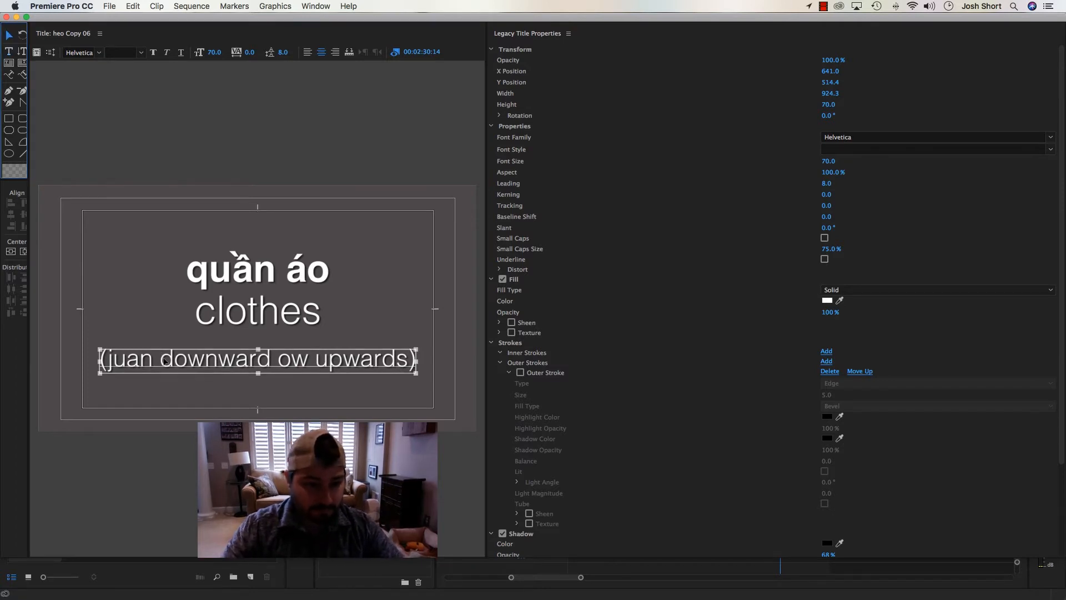
left_click_drag(165, 362, 168, 377)
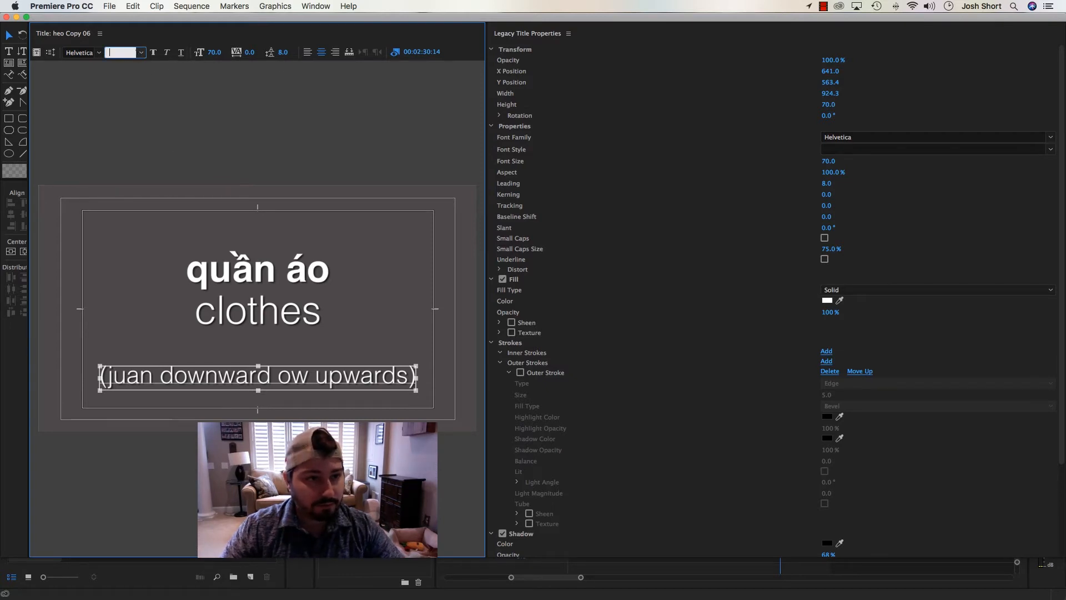
left_click(99, 53)
left_click(100, 55)
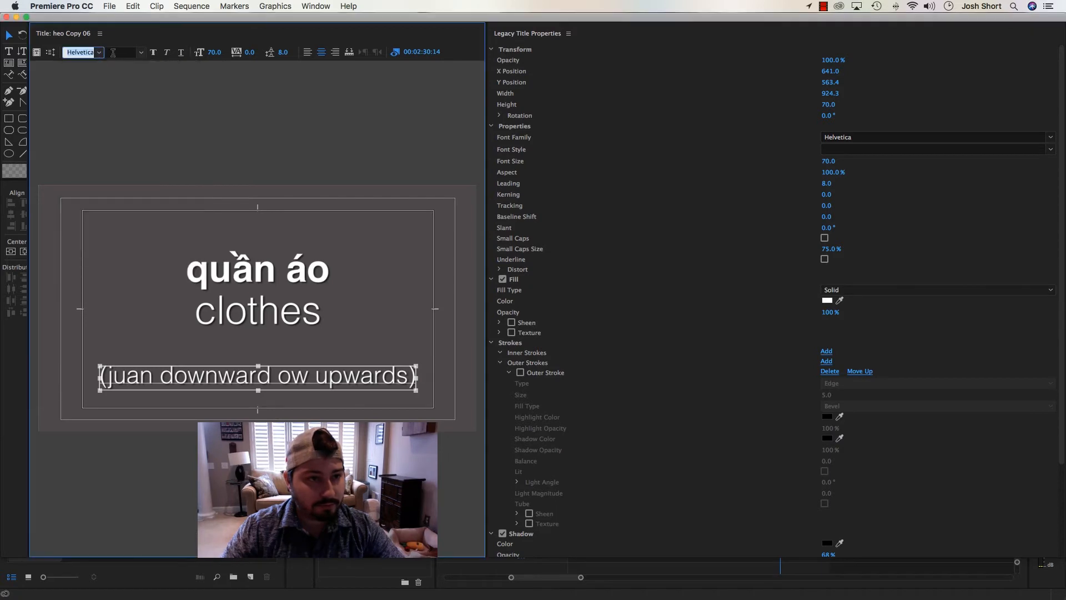
left_click(139, 57)
left_click(166, 54)
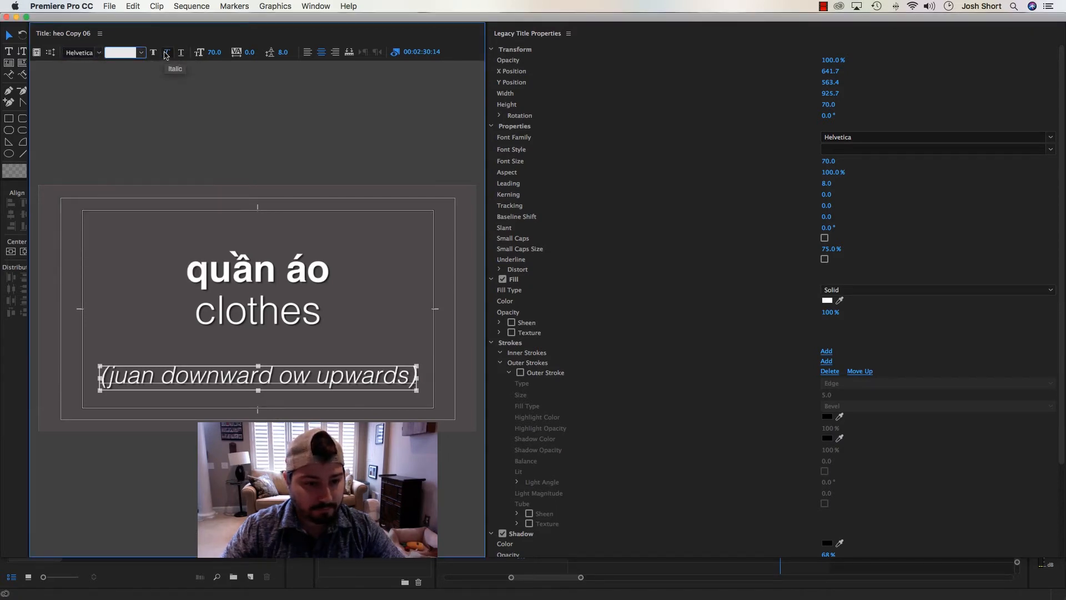
left_click(5, 18)
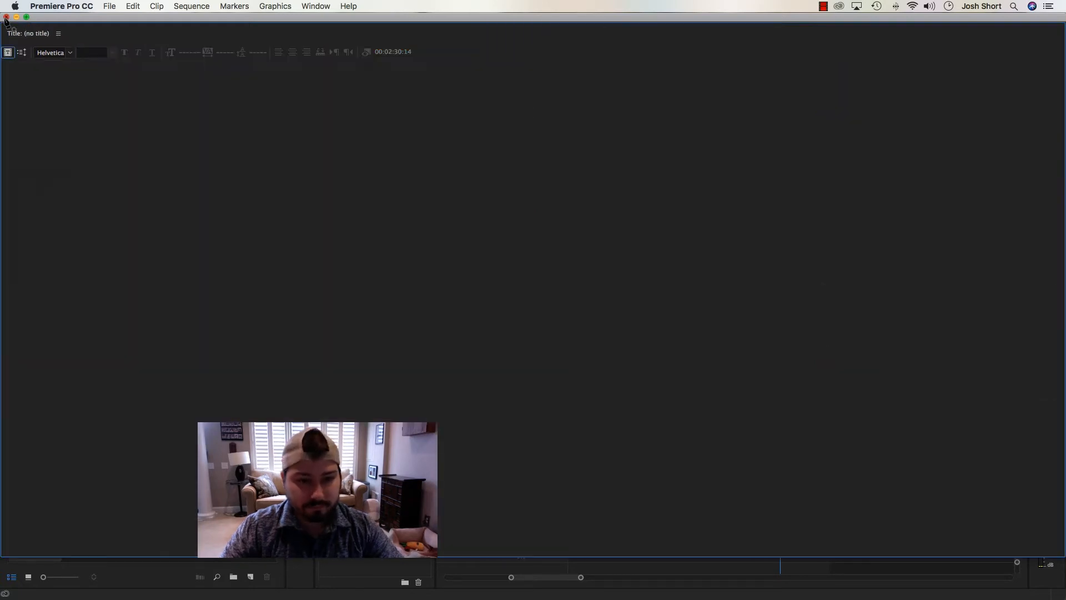
Move the "quần áo / clothes" text slightly lower in the heo Copy 05 title
double_click(743, 427)
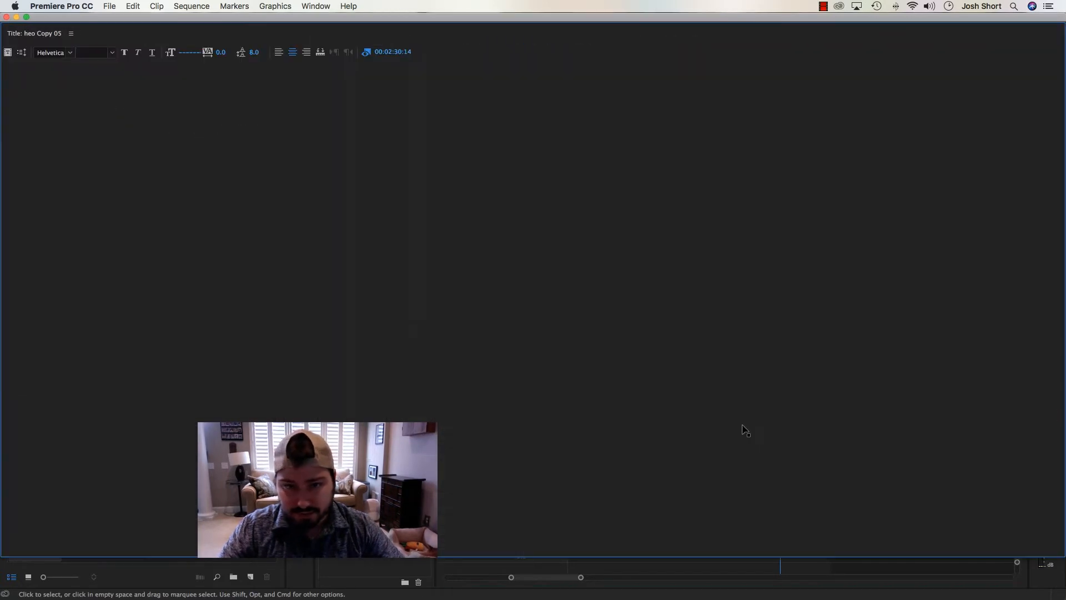
left_click_drag(234, 272, 235, 283)
left_click(6, 18)
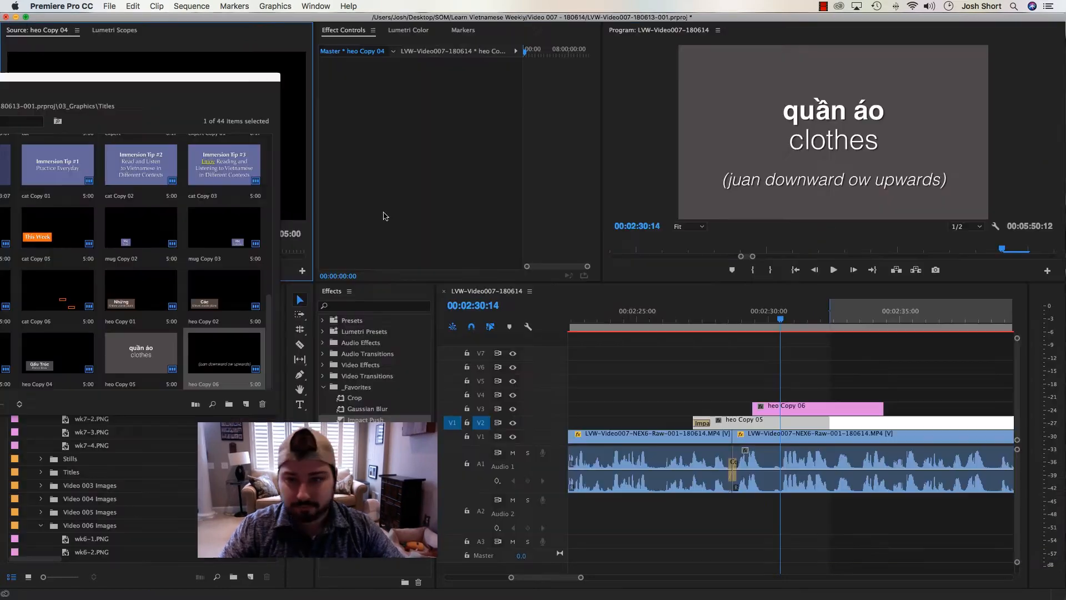
Add heo Copy 05's opening transition to the start of heo Copy 06 and move that clip to begin at about 00:02:32
left_click(708, 340)
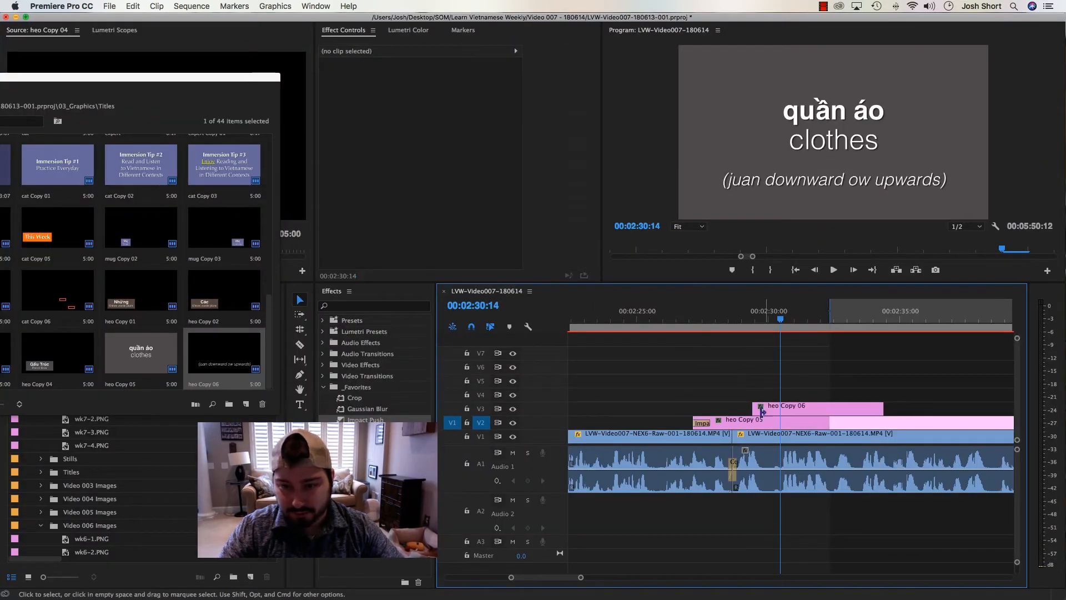
left_click(775, 411)
left_click_drag(761, 414, 867, 411)
key("minus")
key("minus")
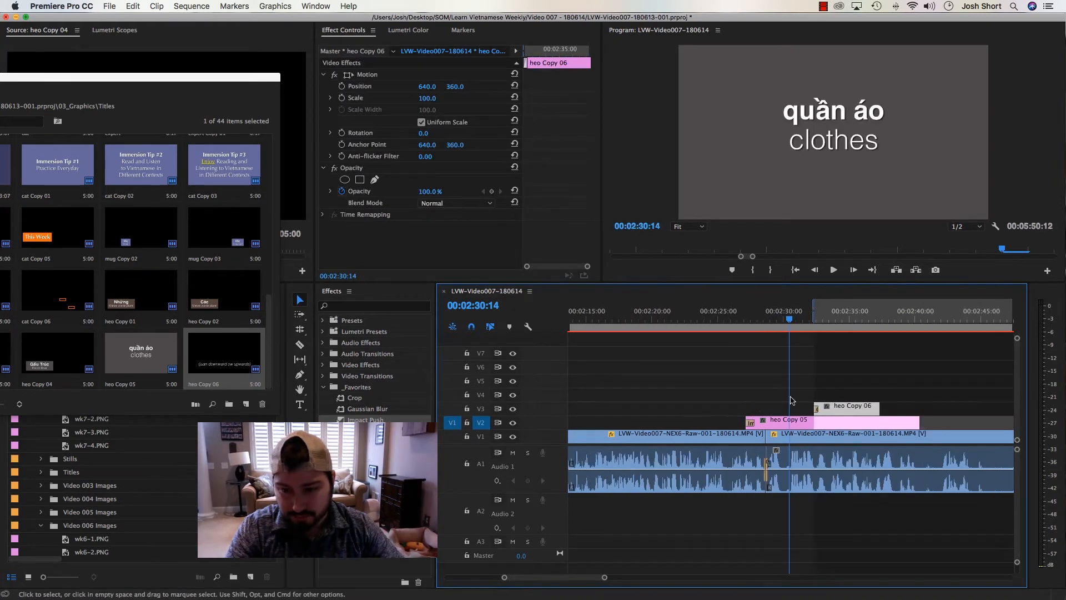
Play through the quần áo section, mark the 00:00:01:01 range starting at 00:02:40:19 and extract it from the sequence
left_click_drag(765, 321, 751, 320)
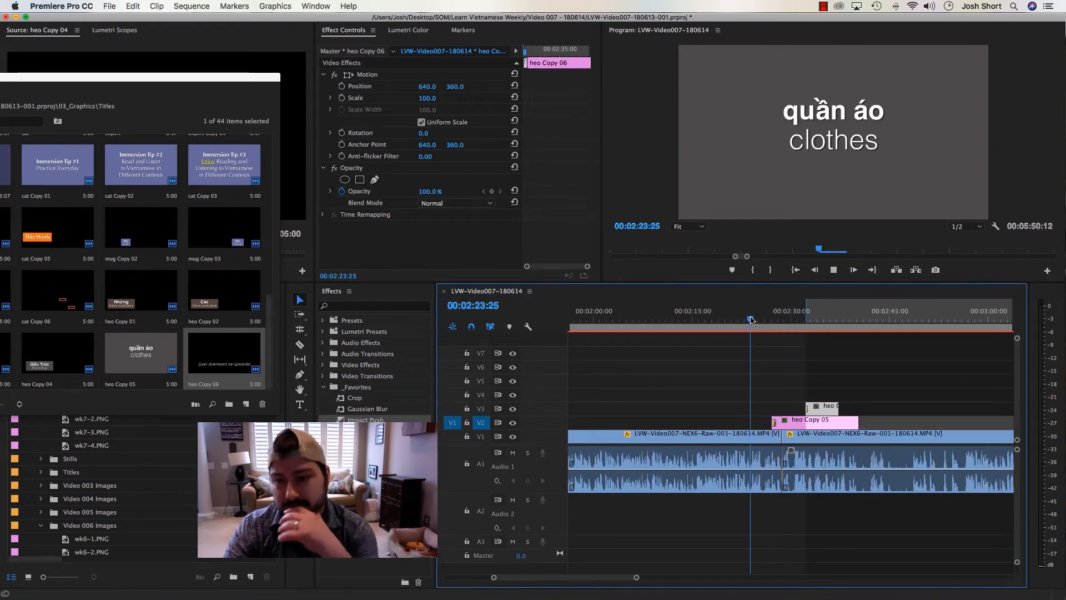
key("space")
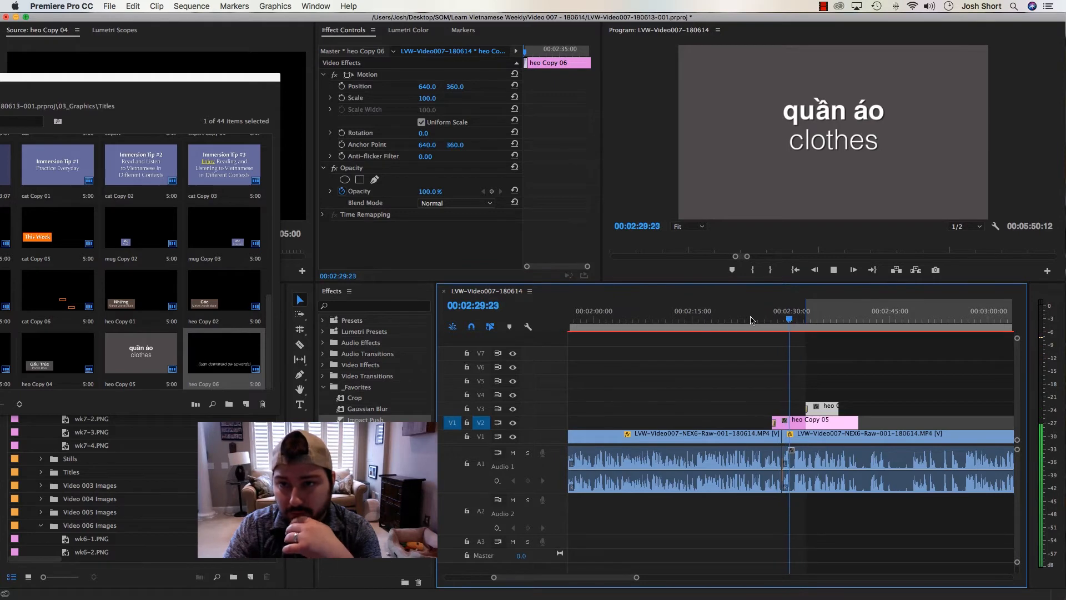
key("equal")
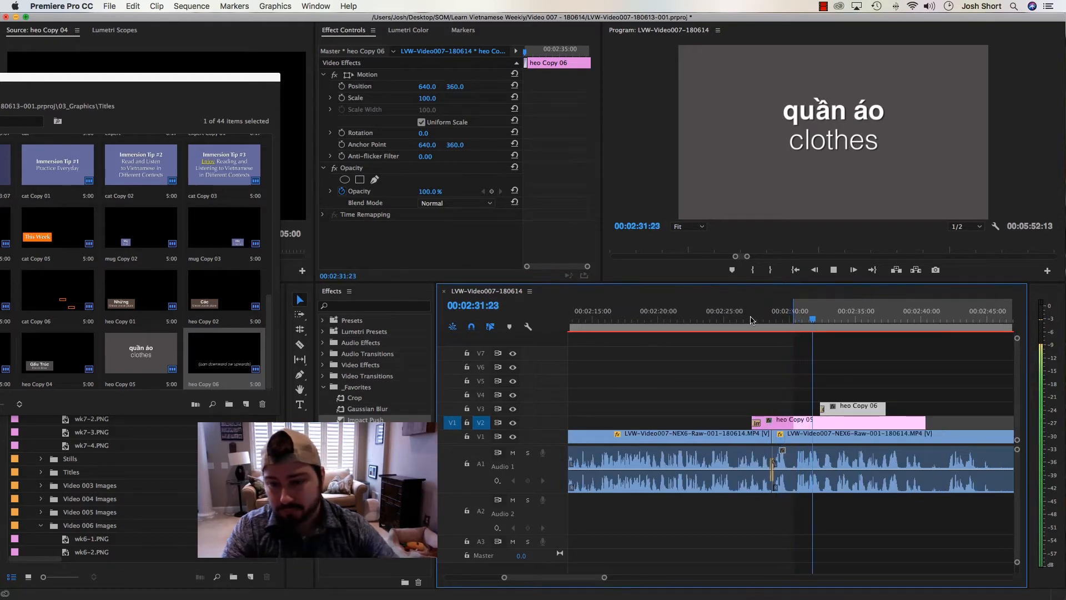
key("minus")
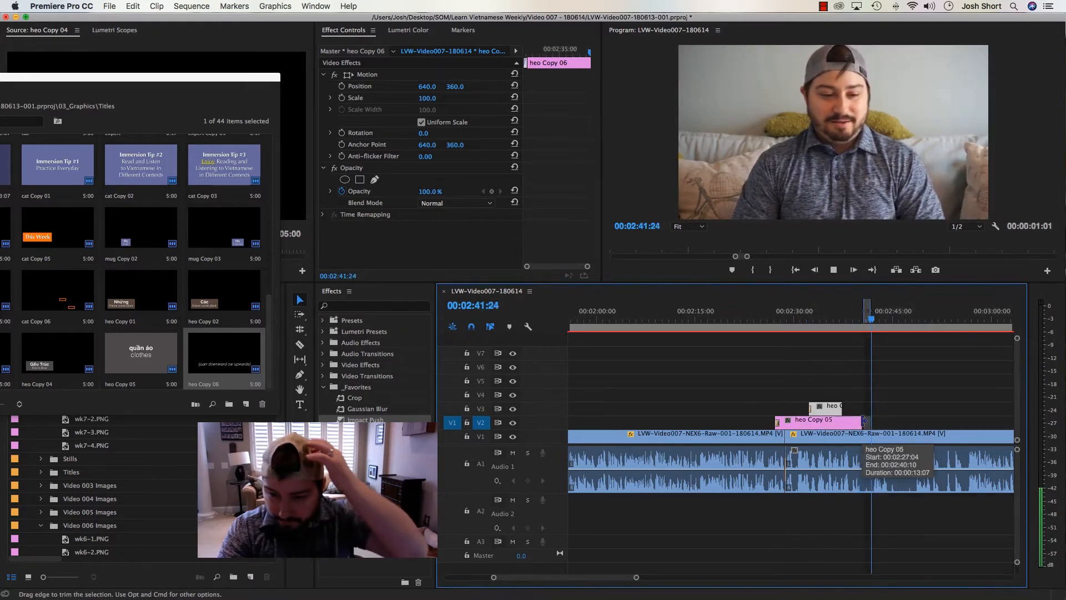
key("space")
key("=")
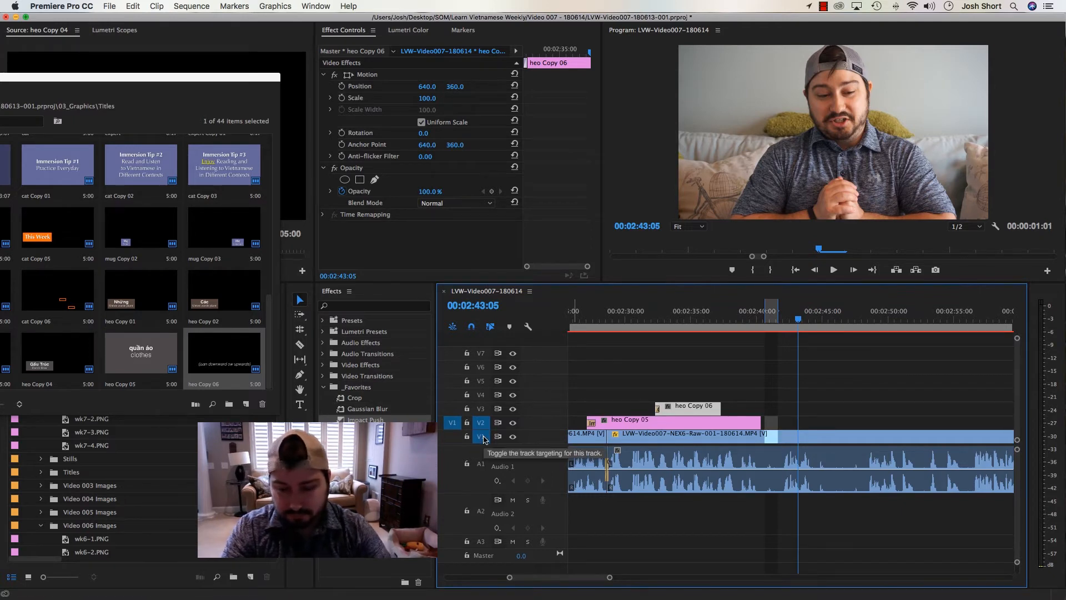
key("x")
key("super+z")
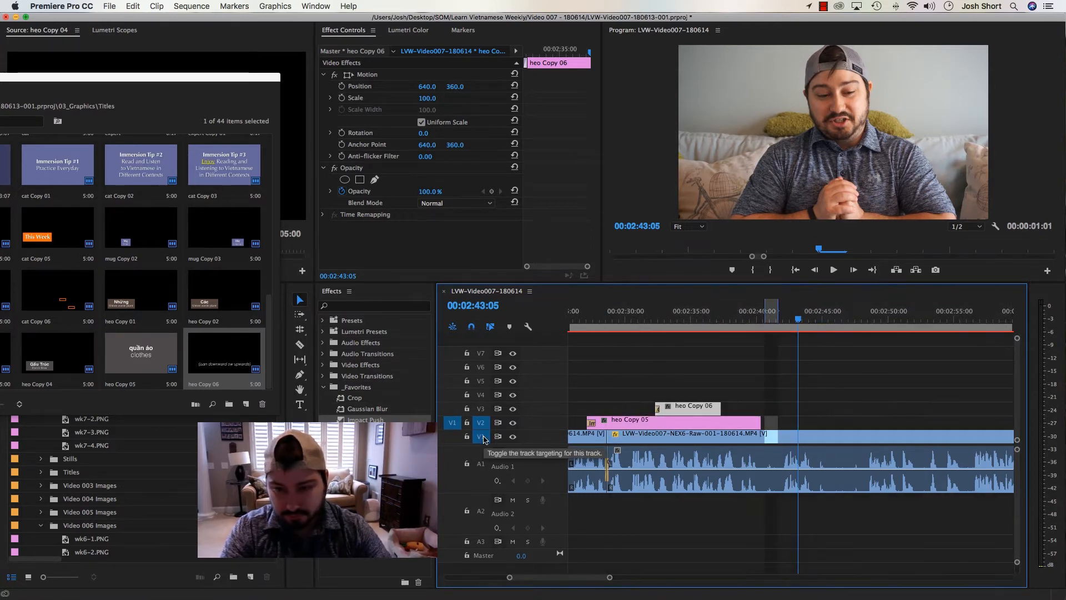
key("apostrophe")
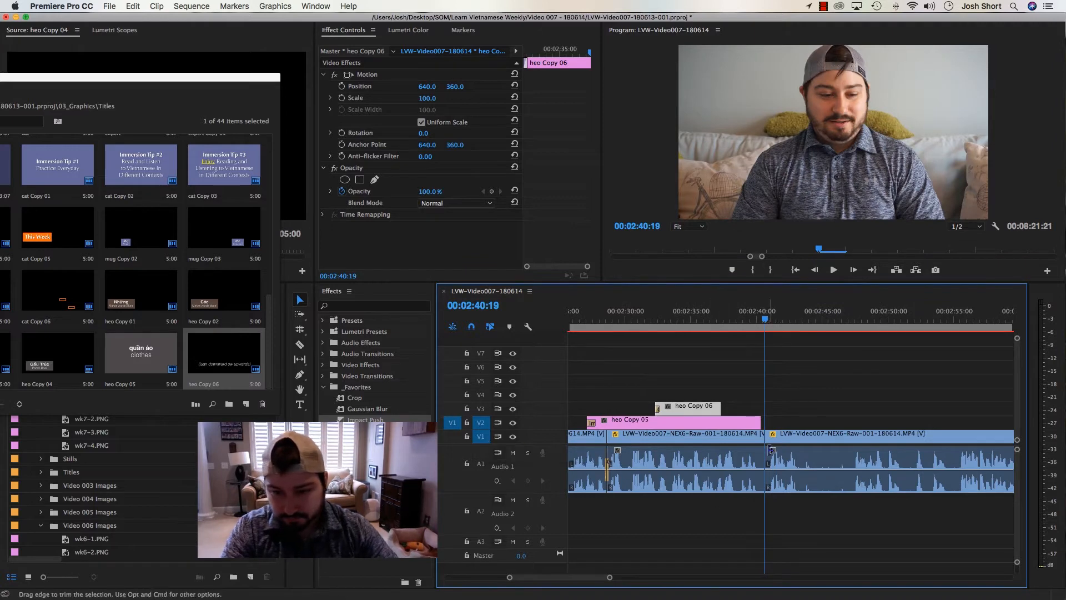
Add an audio transition at the new cut, extend heo Copy 05 and heo Copy 06 to it and play it back
left_click(756, 465)
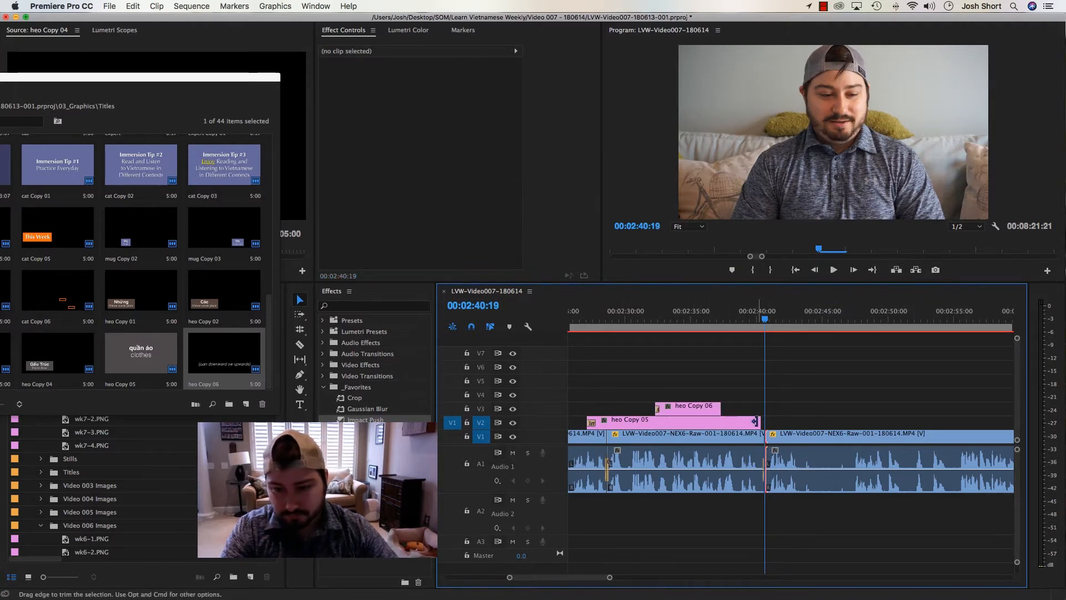
left_click_drag(755, 421, 765, 411)
left_click(744, 322)
left_click(753, 317)
key("space")
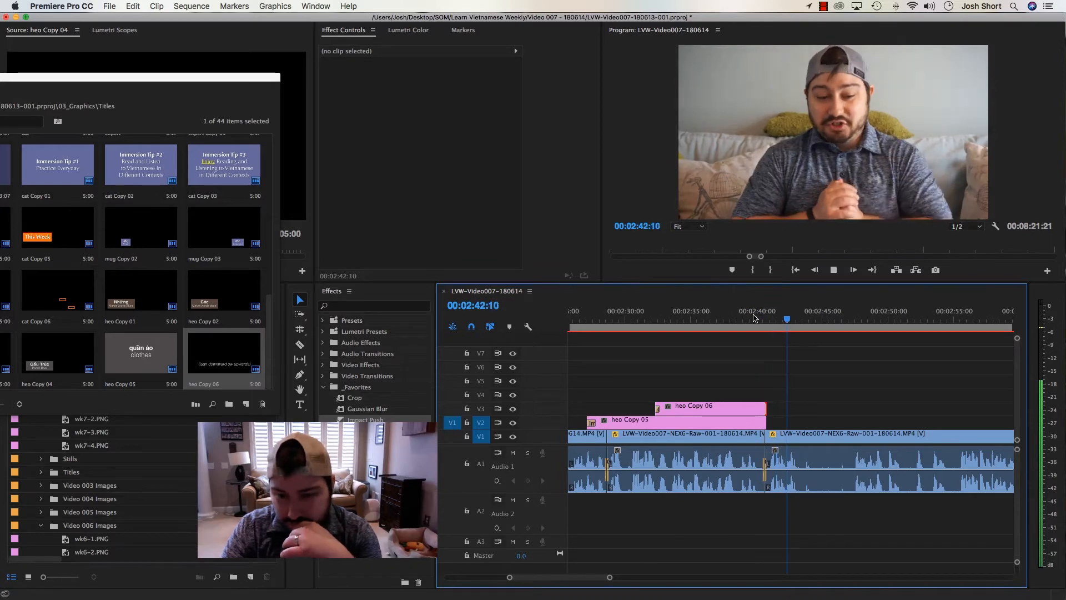
left_click(686, 320)
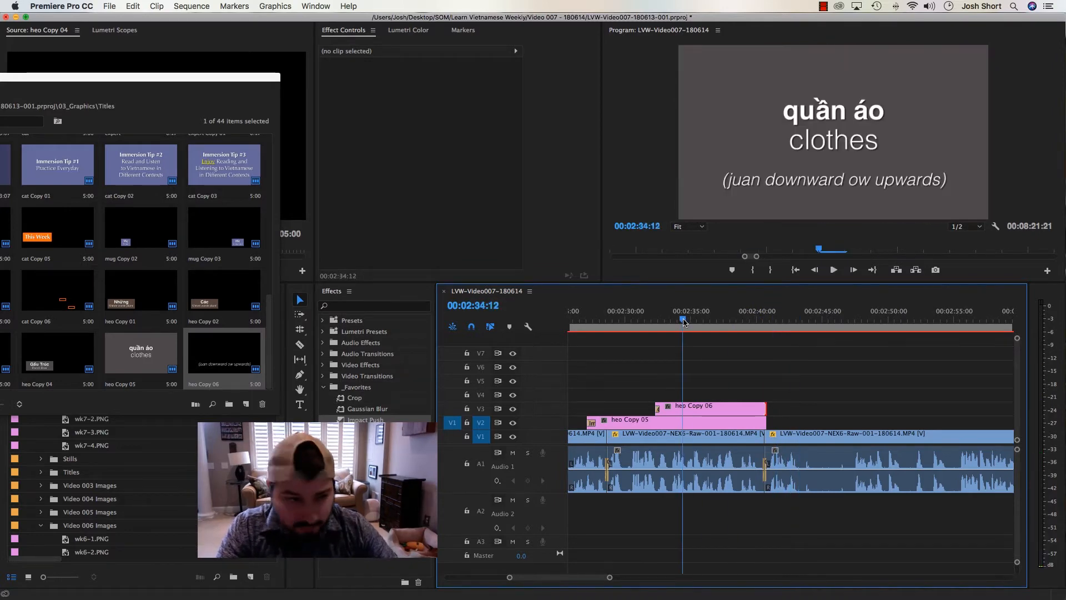
Duplicate the heo Copy 05 title in the Titles bin and rename the duplicate "background gray"
left_click(66, 349)
left_click(141, 354)
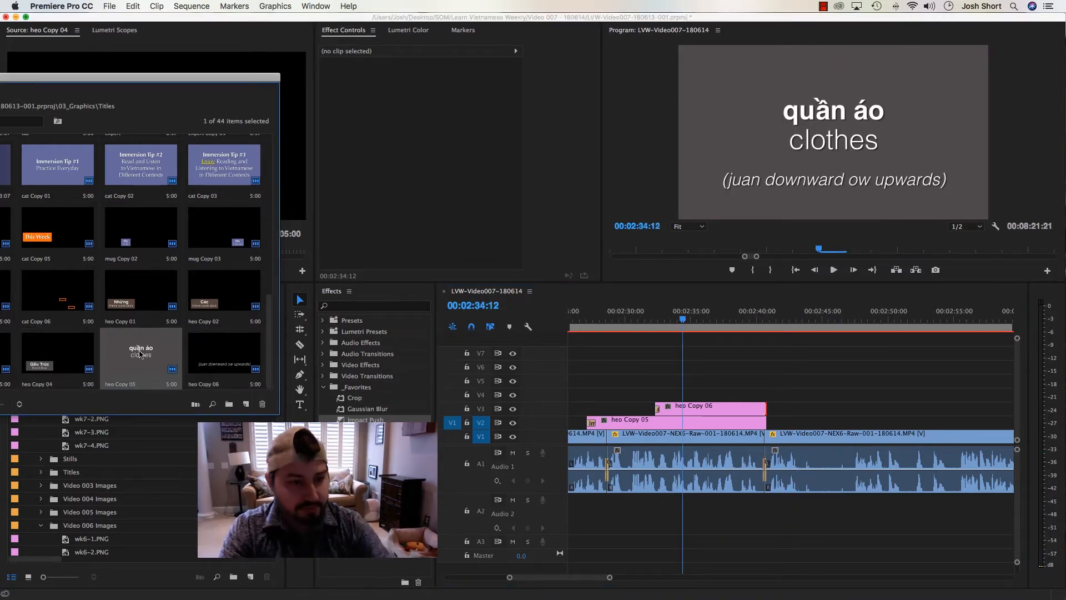
key("super+shift+slash")
left_click_drag(132, 78, 294, 90)
left_click(46, 128)
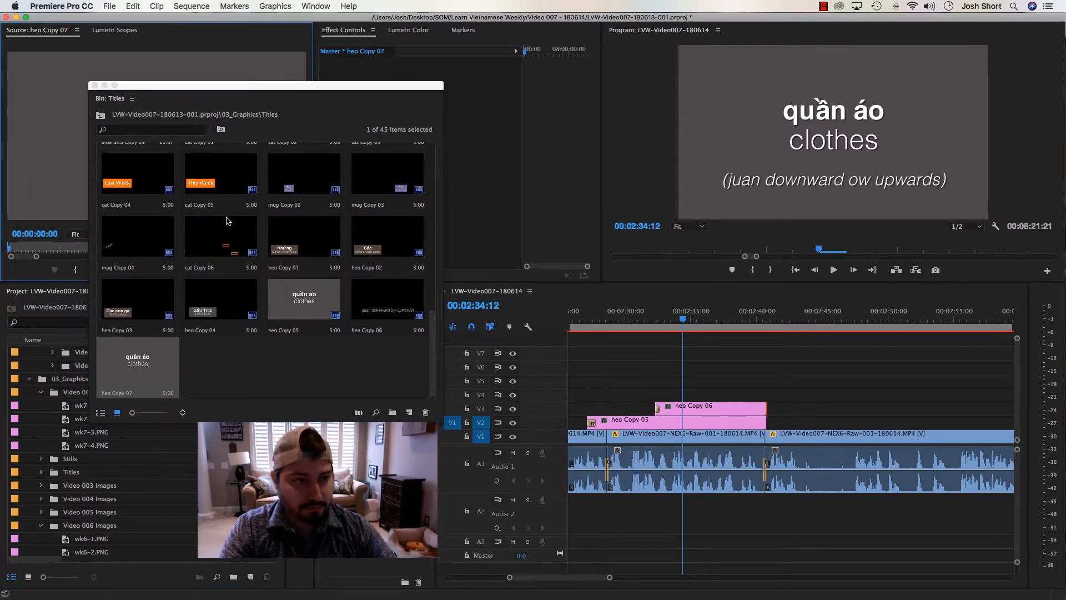
left_click(124, 390)
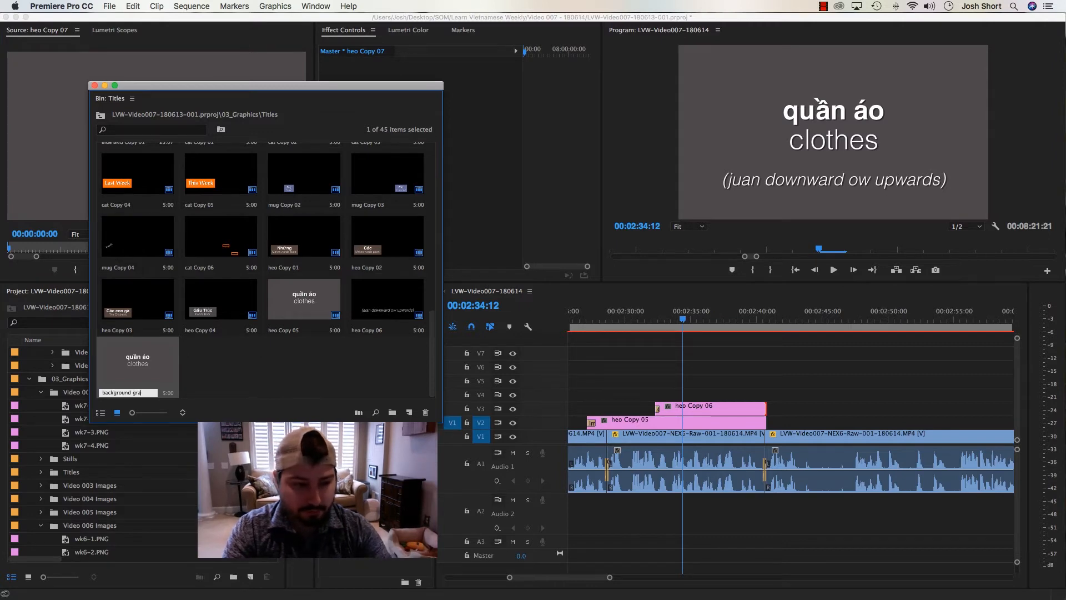
type("background gray")
key("Return")
Raise heo Copy 05 and heo Copy 06 by one track and overwrite background gray onto V2 beneath them, ignoring the sequence out point
left_click_drag(647, 344, 693, 413)
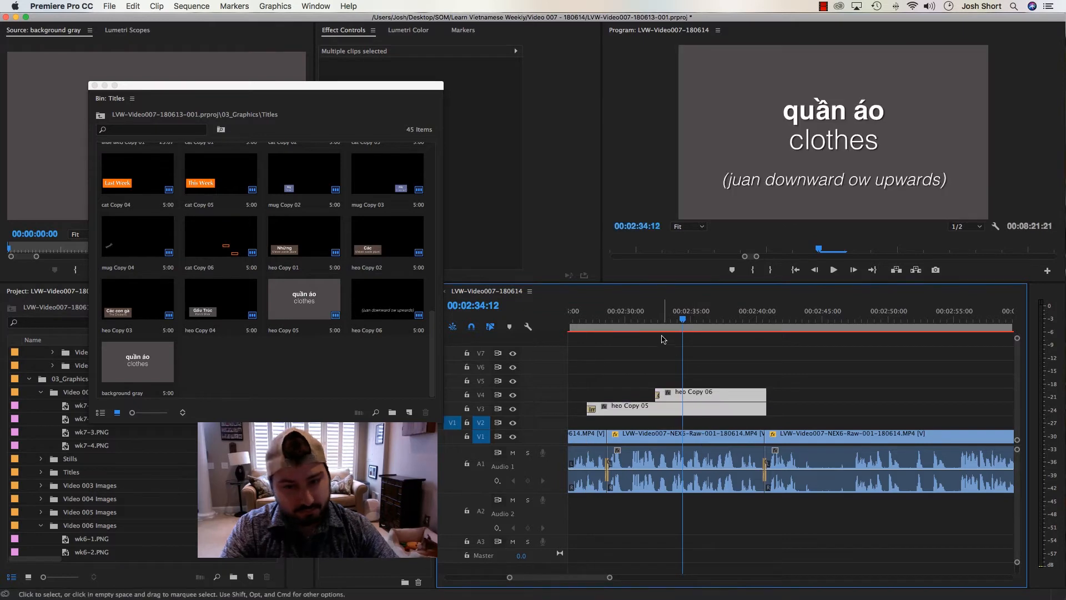
left_click(663, 340)
key("x")
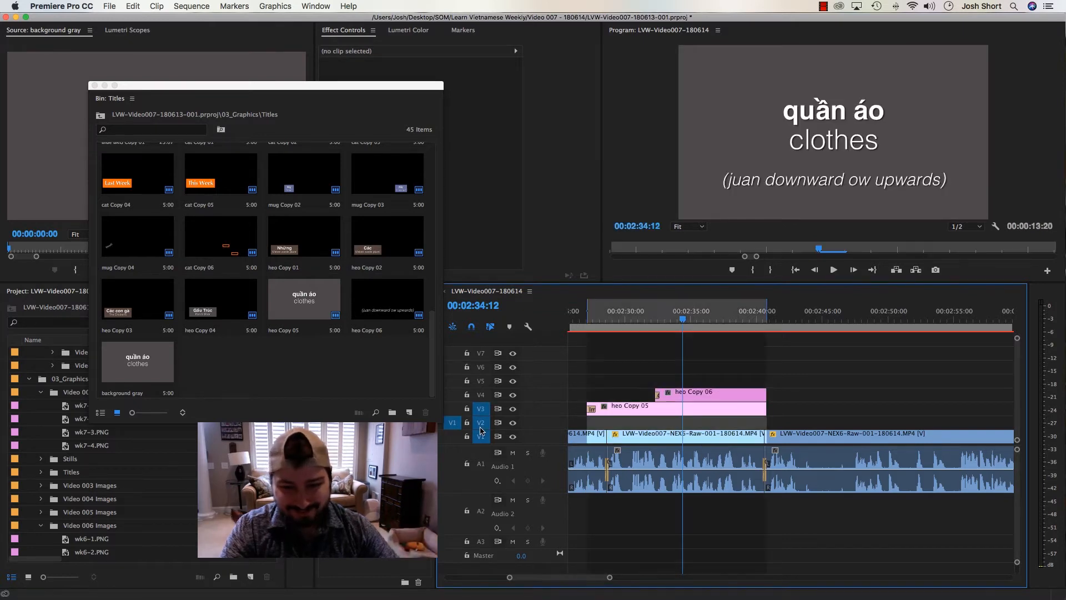
left_click(481, 408)
left_click(480, 437)
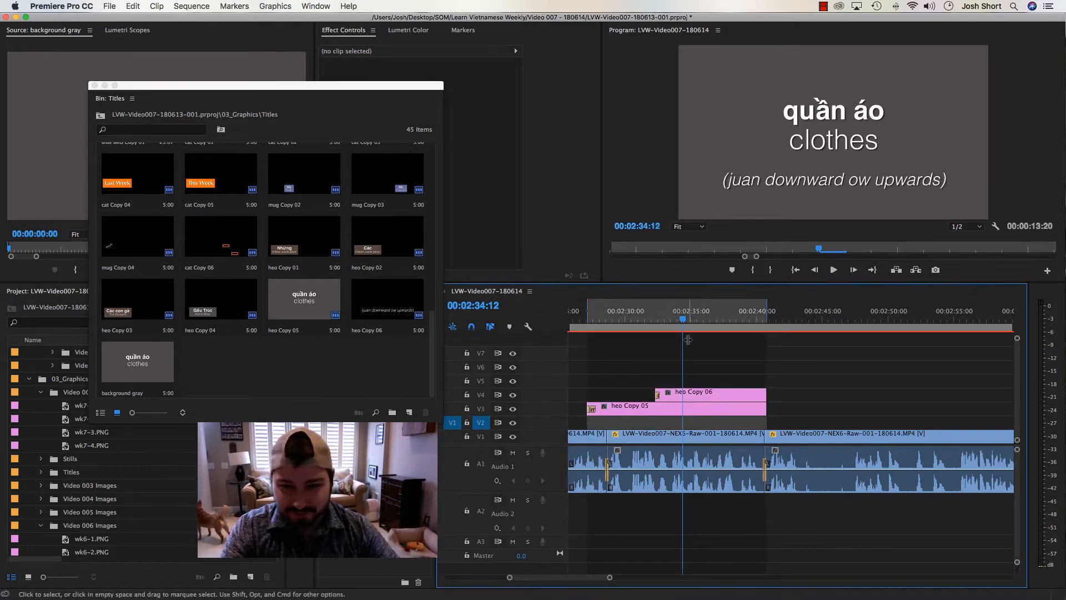
left_click_drag(683, 319, 654, 319)
key("period")
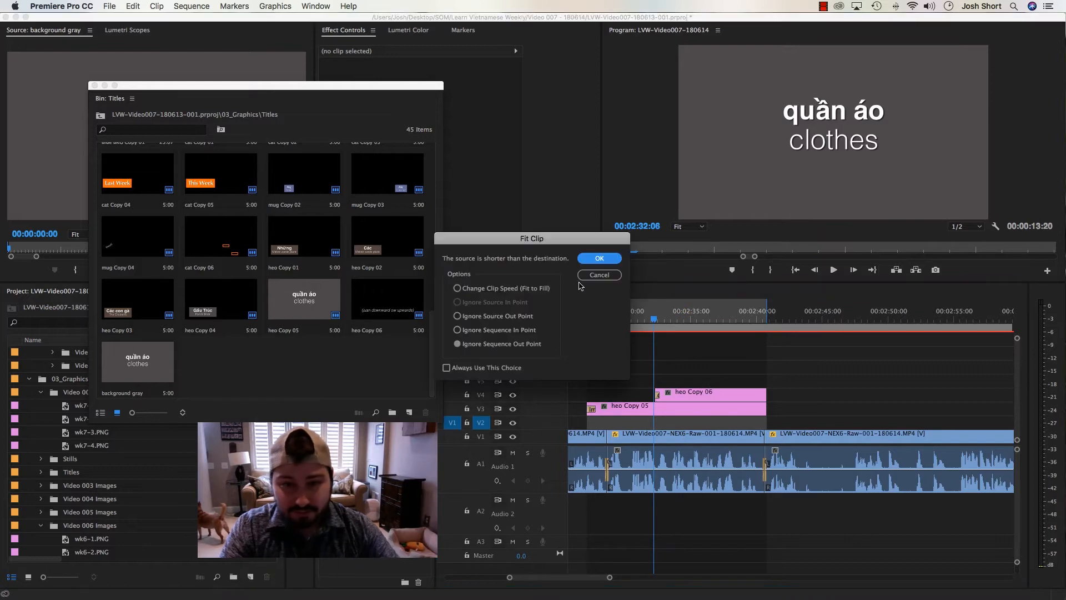
left_click(599, 258)
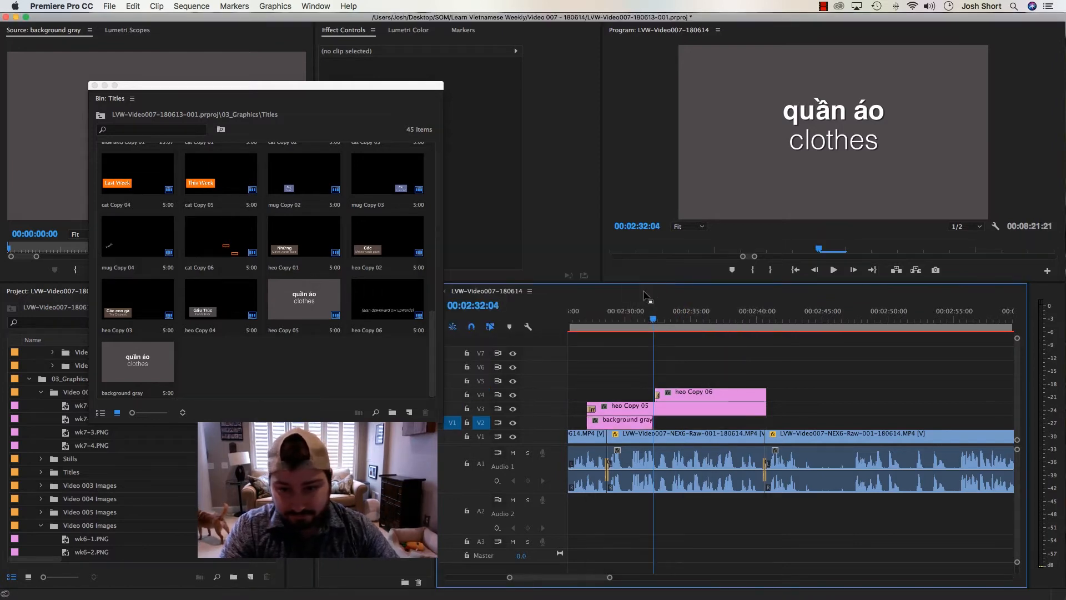
Extend the background gray clip to the end of heo Copy 05 and delete the text from its title
left_click_drag(625, 321, 613, 320)
left_click_drag(645, 422, 766, 421)
left_click(648, 424)
double_click(648, 424)
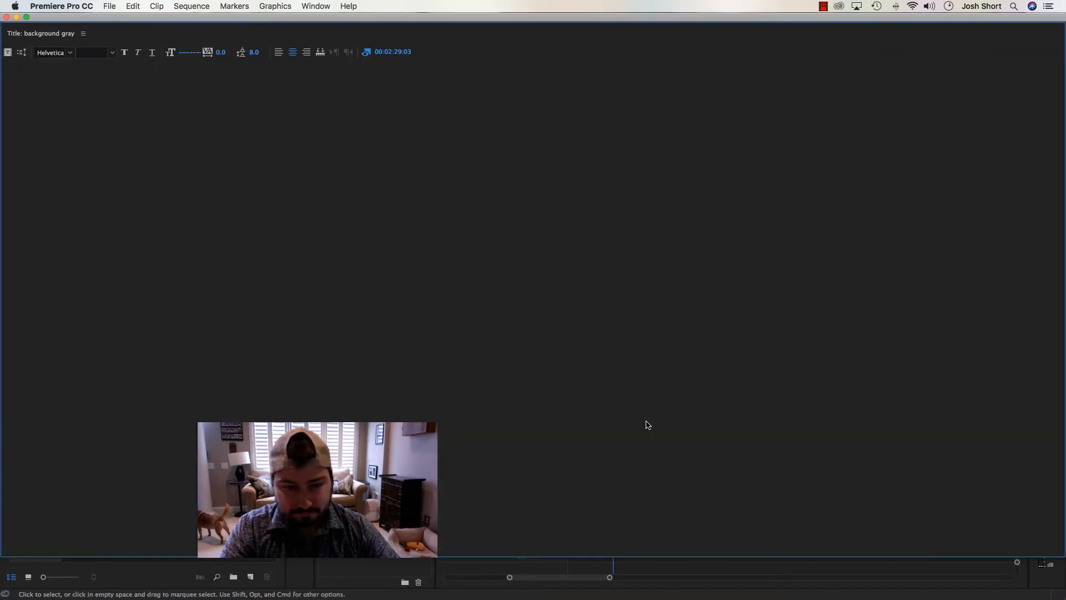
key("Delete")
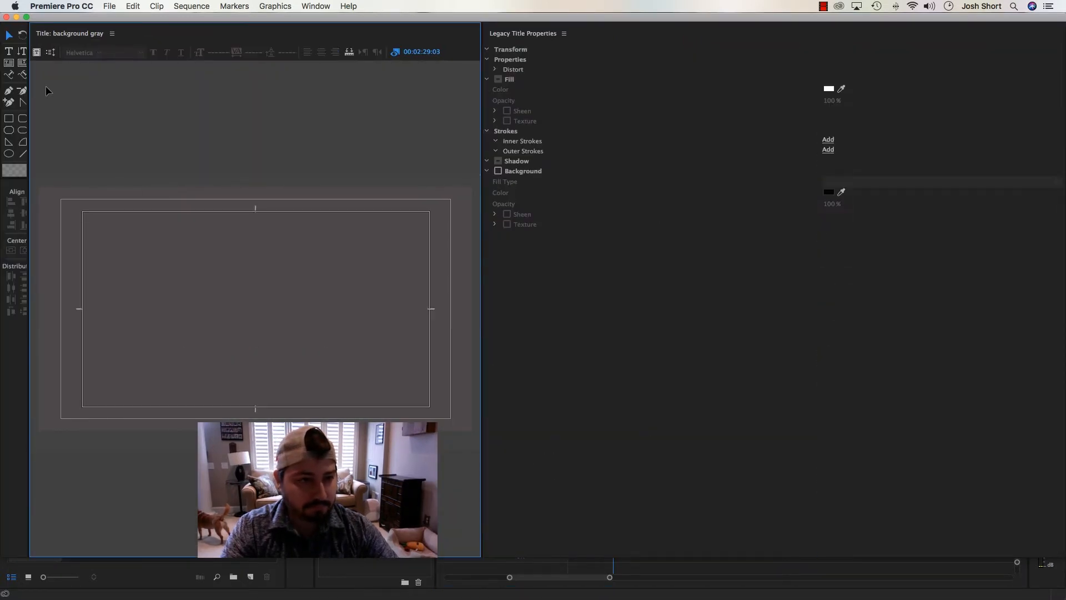
left_click(5, 17)
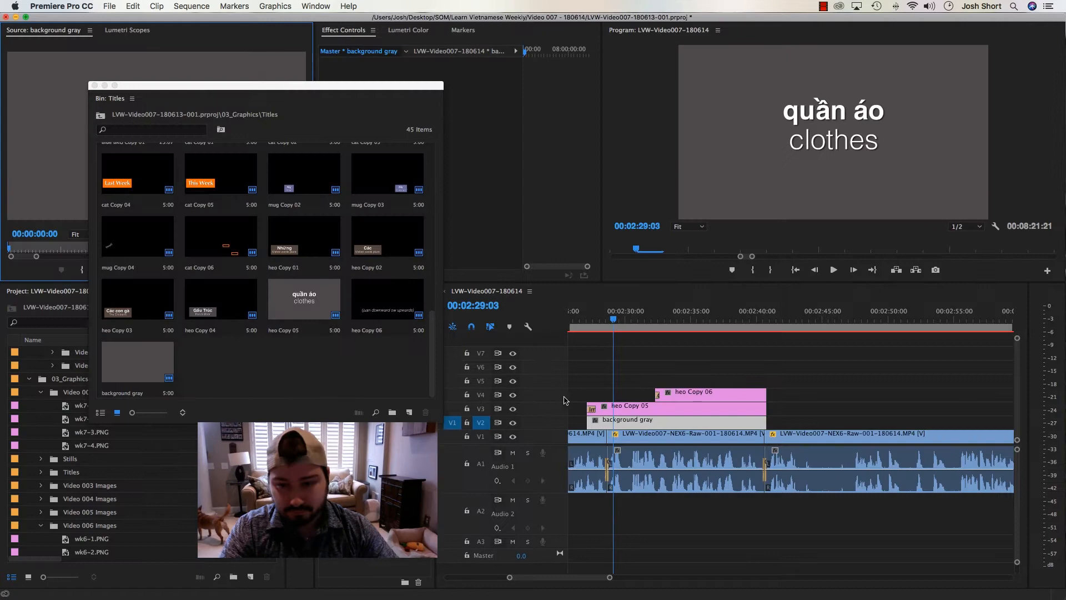
Delete the gray background rectangle from the heo Copy 05 title, keeping only its text
double_click(624, 411)
left_click(86, 191)
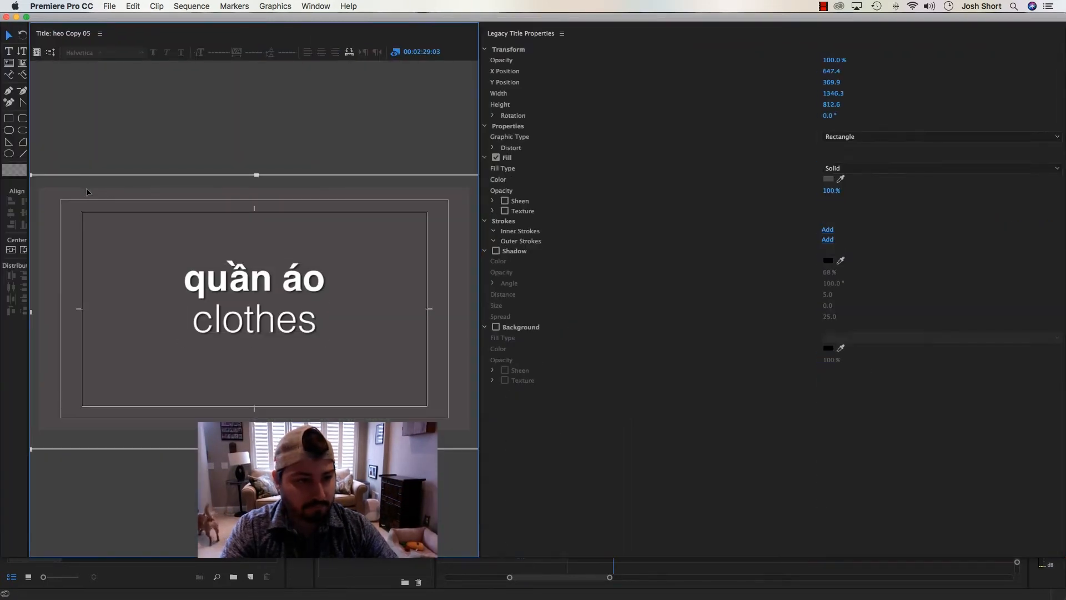
left_click(6, 17)
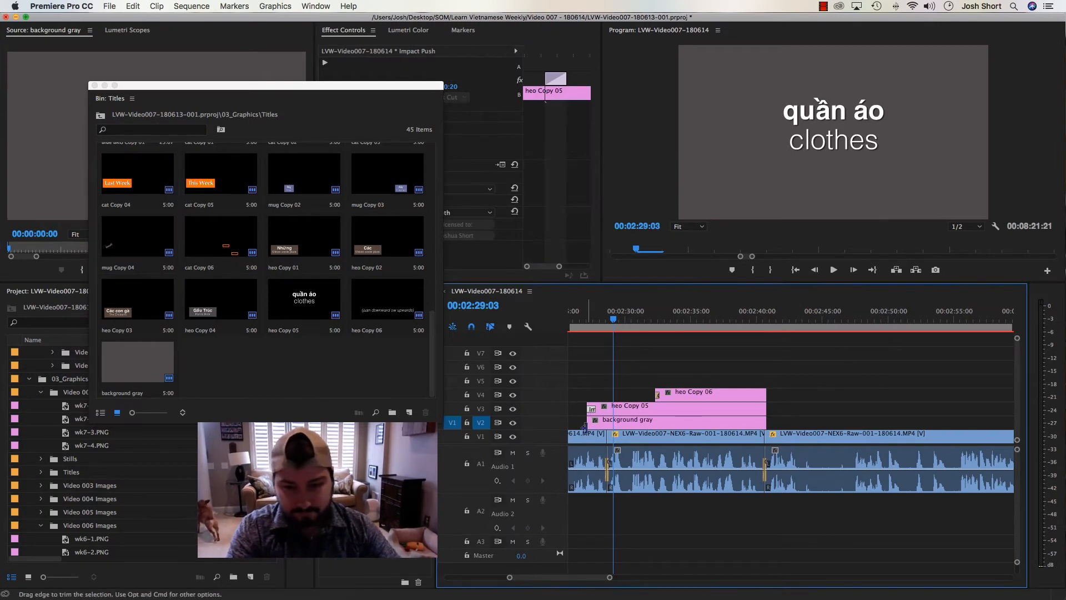
Paste the Impact Push transition onto the start of background gray and adjust heo Copy 05 to start just before it
key("super+v")
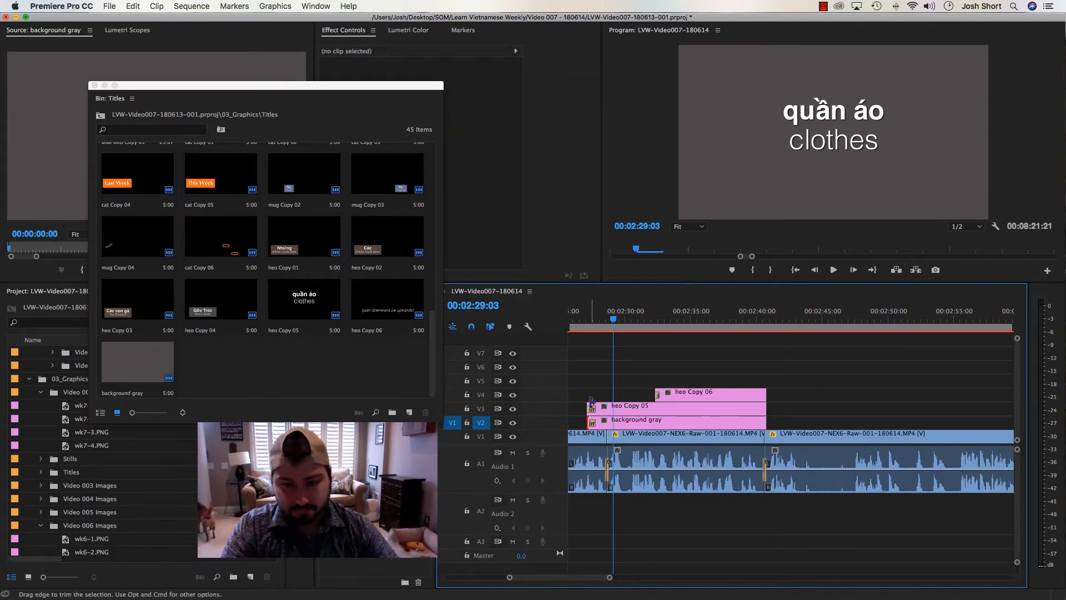
left_click_drag(590, 406, 615, 406)
left_click_drag(595, 318, 598, 318)
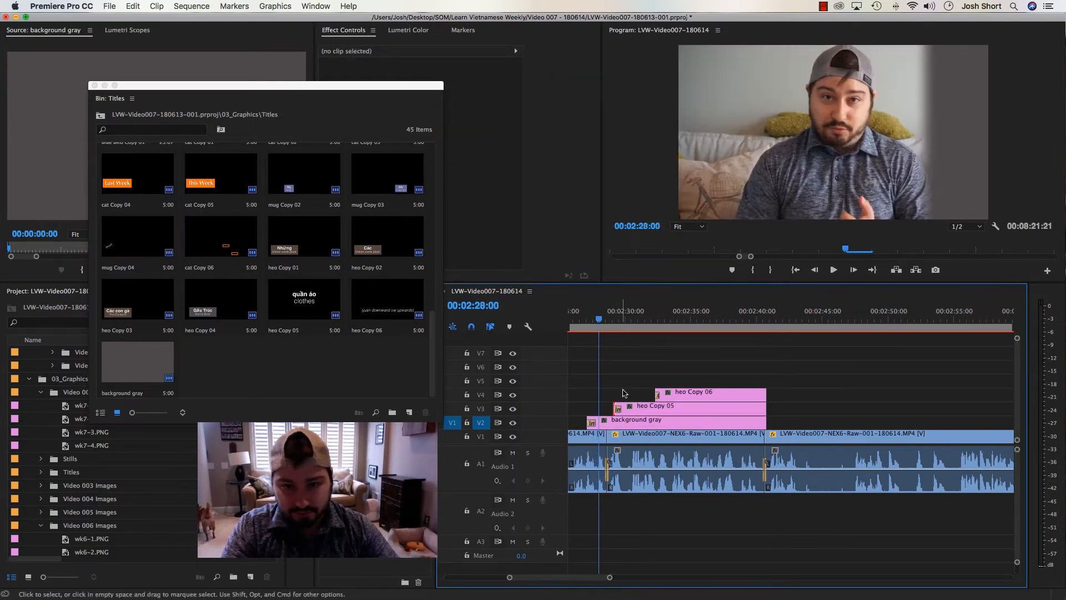
left_click(618, 409)
left_click_drag(615, 406, 587, 401)
left_click(584, 318)
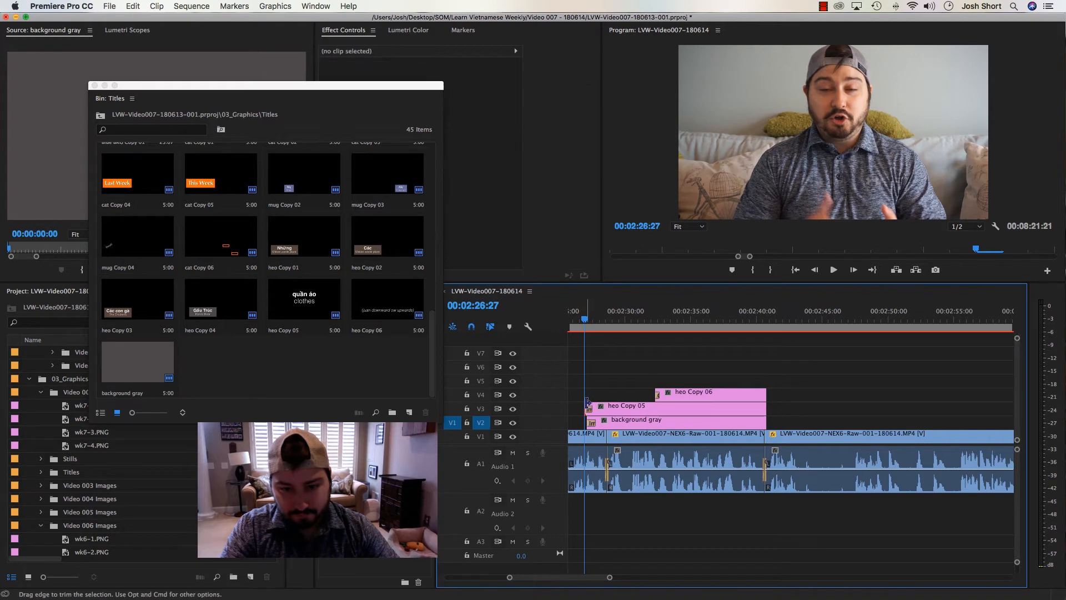
Play back the heo Copy 05 and heo Copy 06 titles from about 2:26 to check their transitions and timing
key("space")
key("minus")
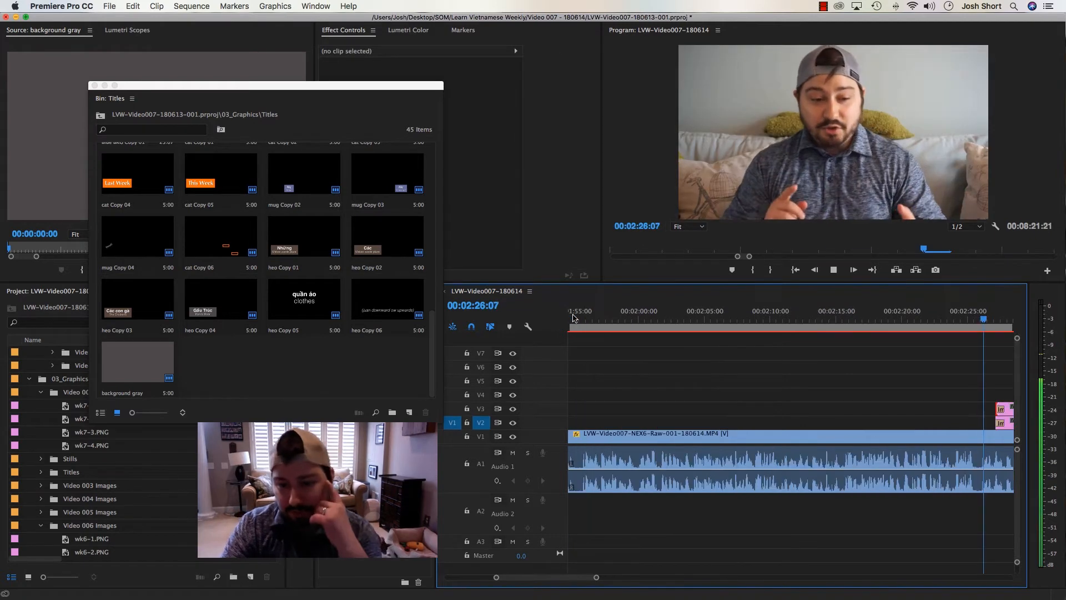
key("minus")
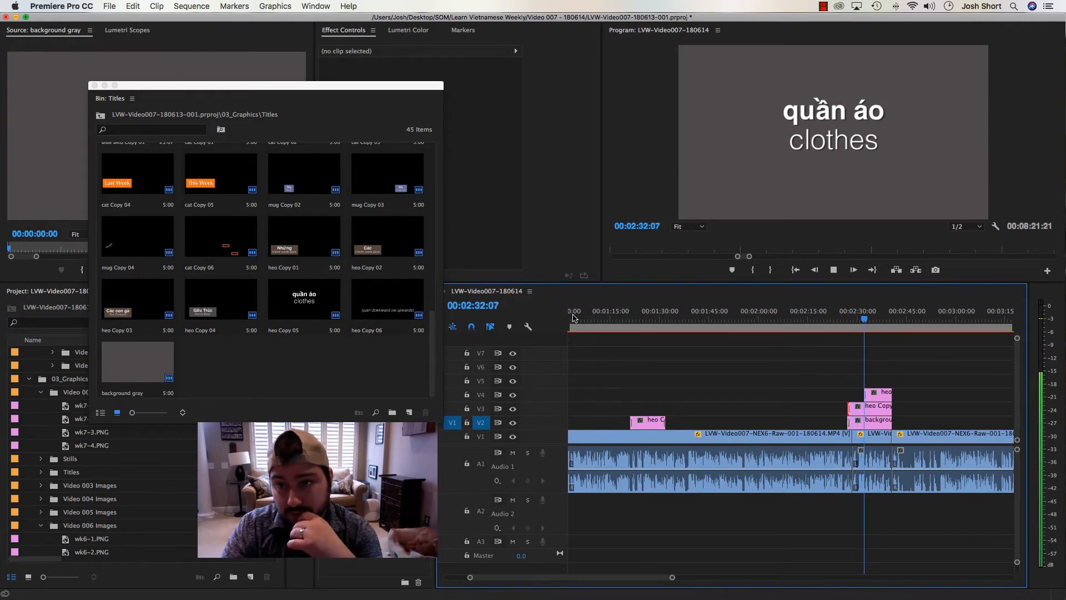
scroll(574, 318, "right", 3)
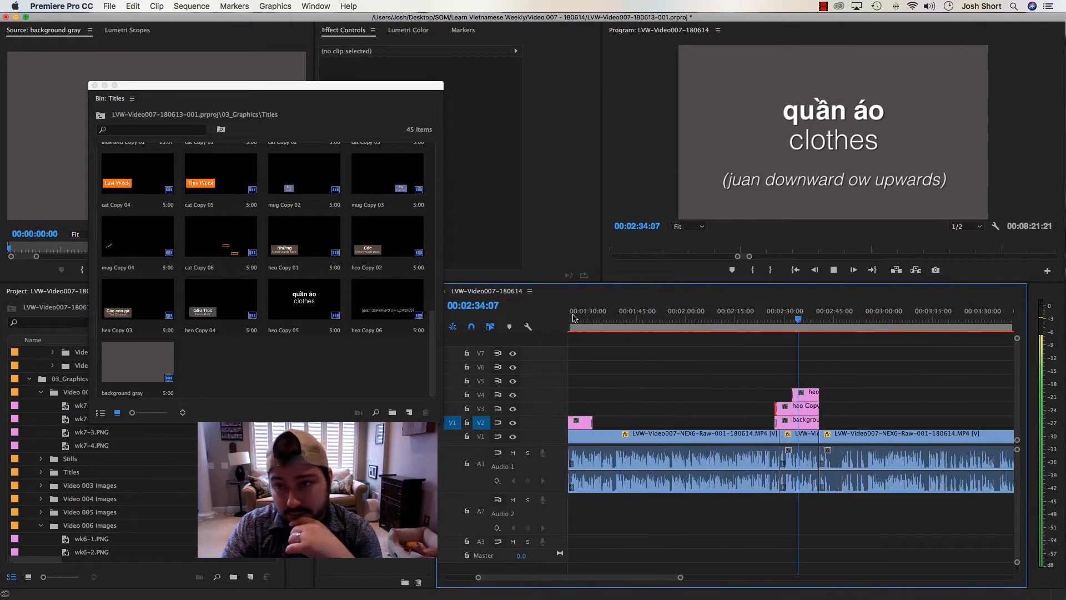
key("space")
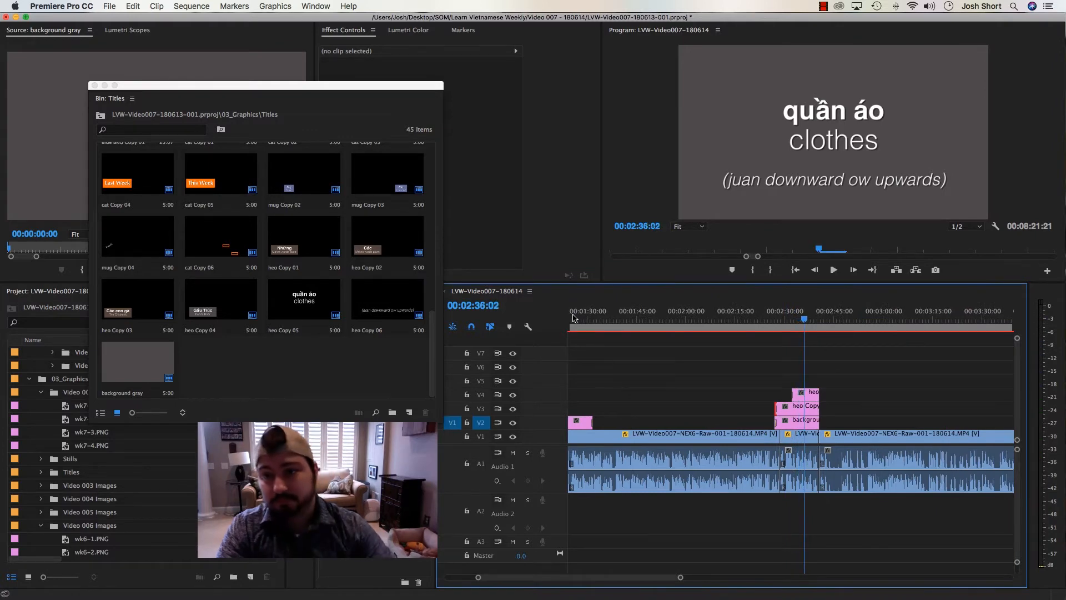
With safe margins shown in the program preview, raise the "quần áo clothes" text in the heo Copy 05 title to Y position 323.9
left_click(996, 226)
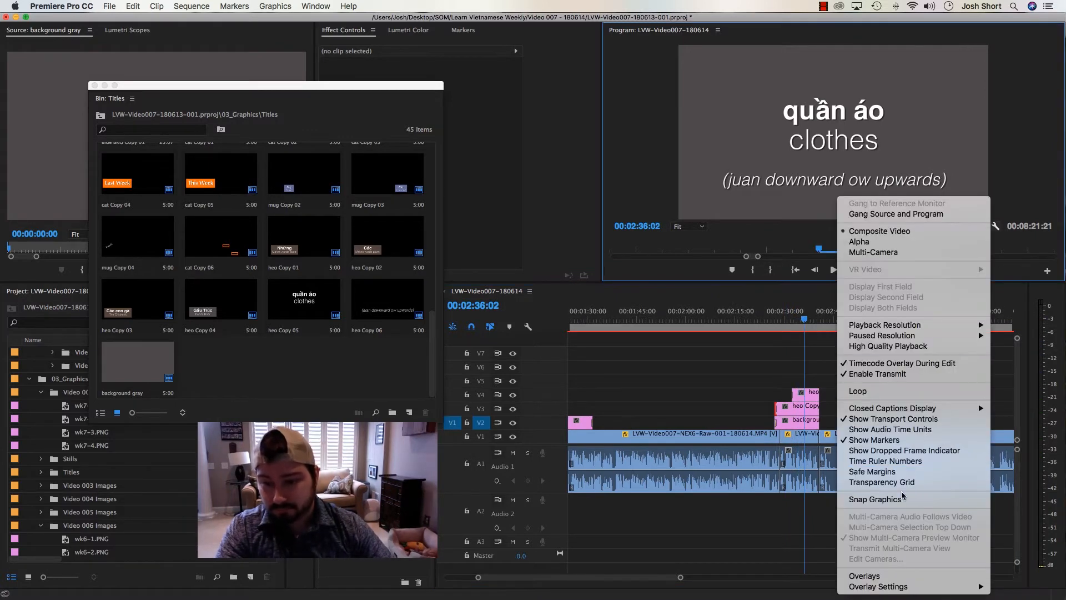
left_click(906, 472)
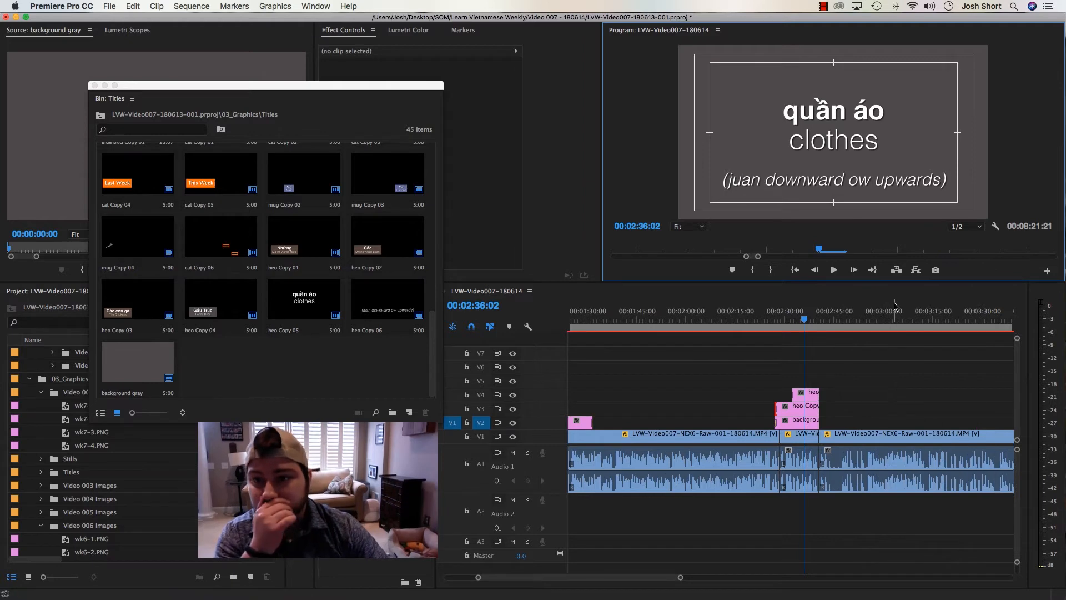
left_click(779, 340)
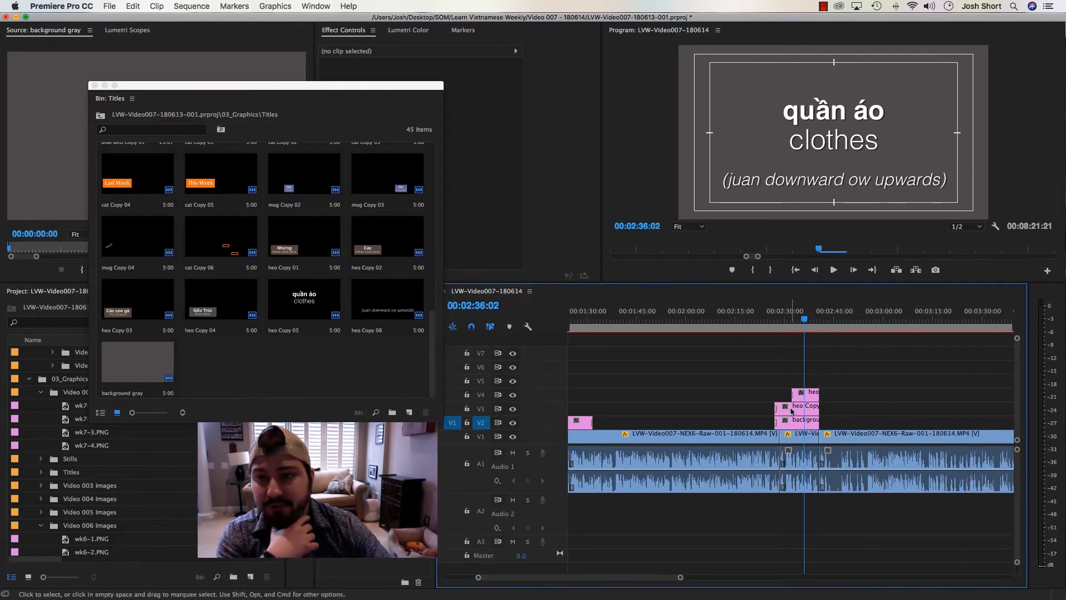
double_click(792, 409)
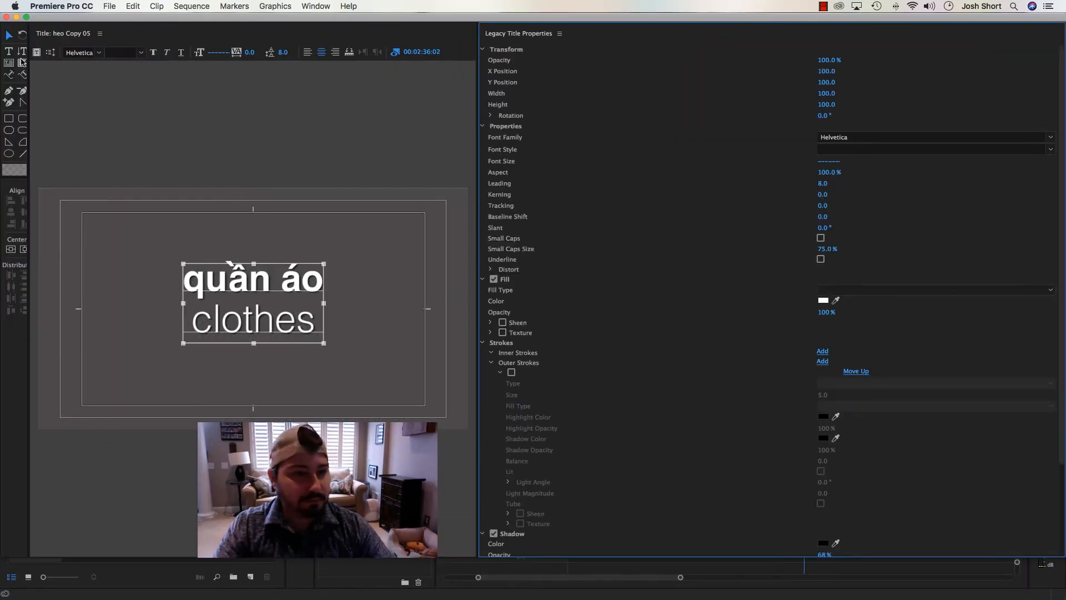
key("shift+Up")
key("shift+Up")
key("shift+Up")
key("shift+Up")
key("shift+Up")
key("shift+Up")
key("shift+Up")
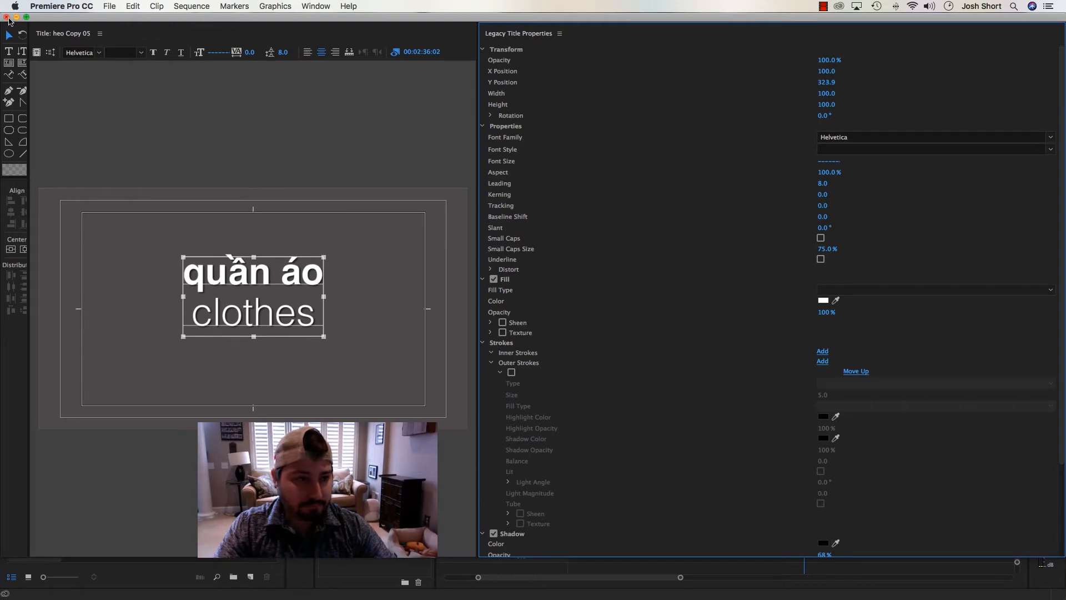
key("super+w")
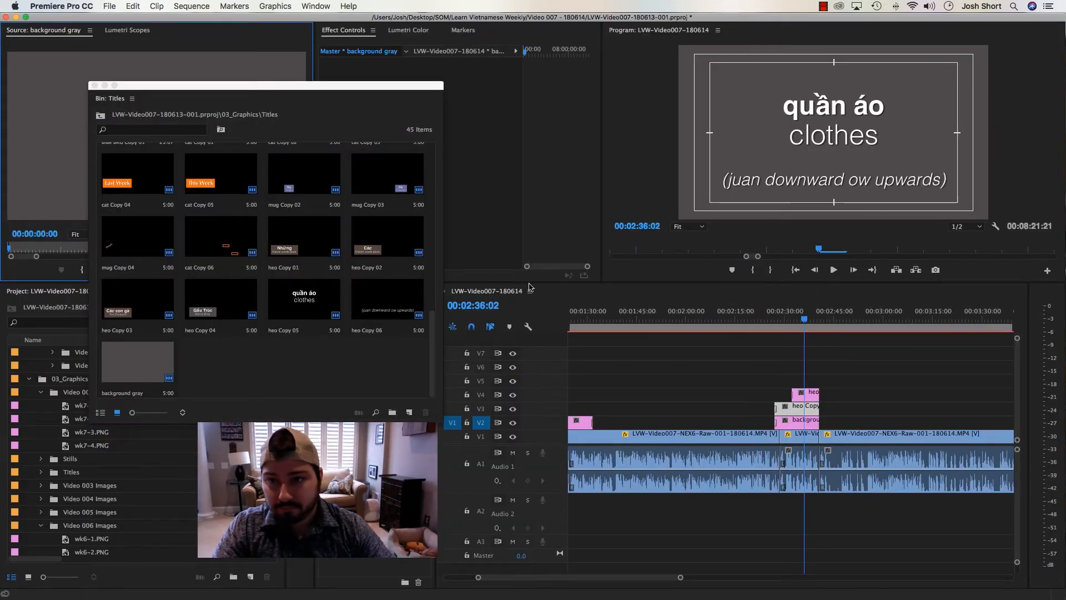
Hide the safe margins, return to just before the titles at 2:26:05, and save the project
left_click(776, 343)
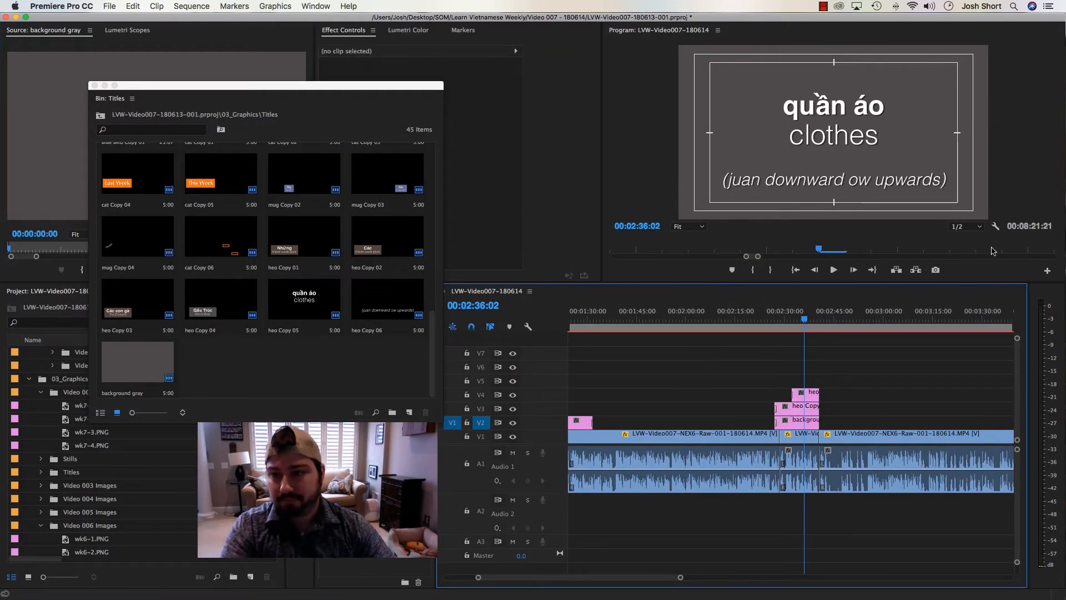
left_click(996, 226)
left_click(877, 472)
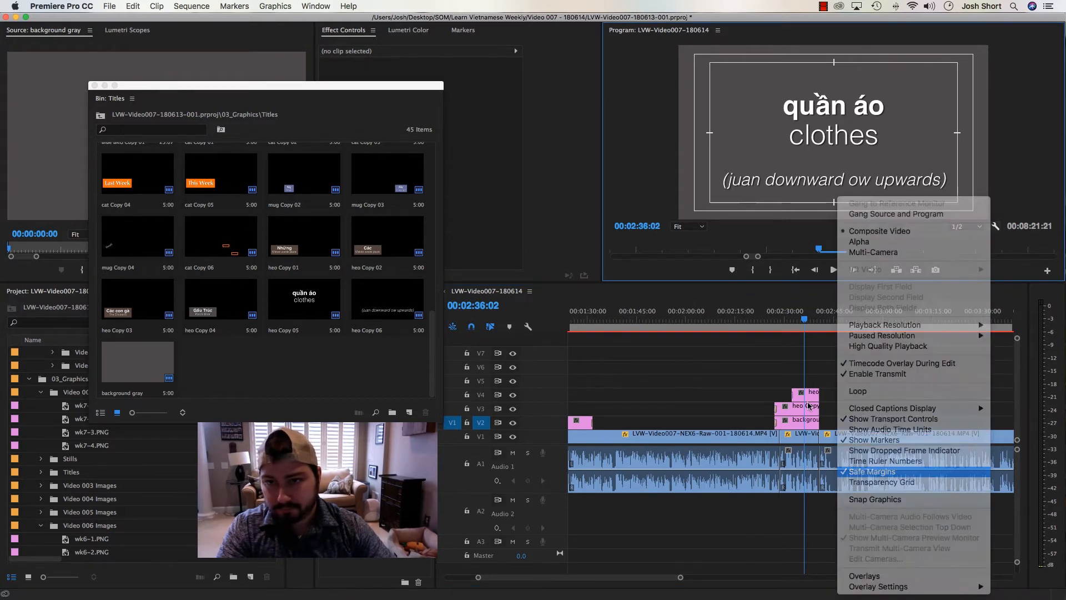
left_click(772, 320)
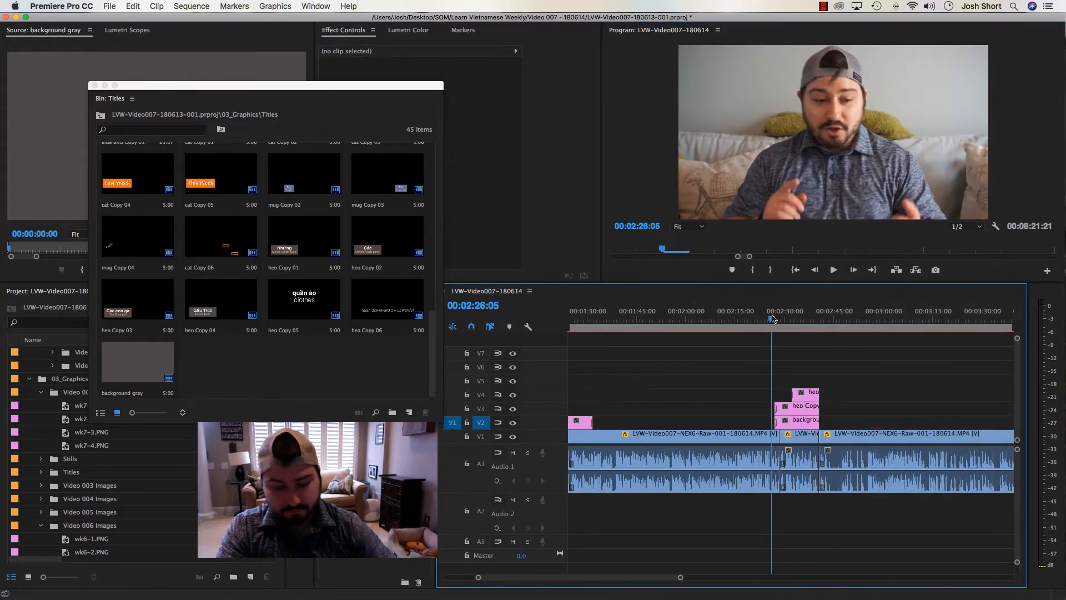
key("super+s")
Play through the clothes titles and the footage after them to find the unwanted part
key("space")
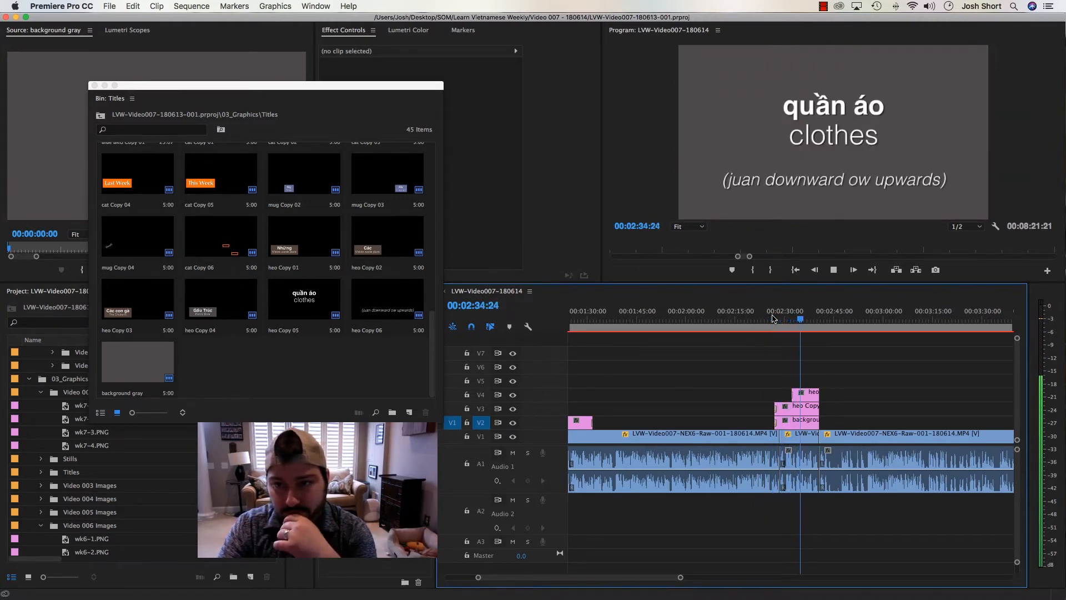
key("minus")
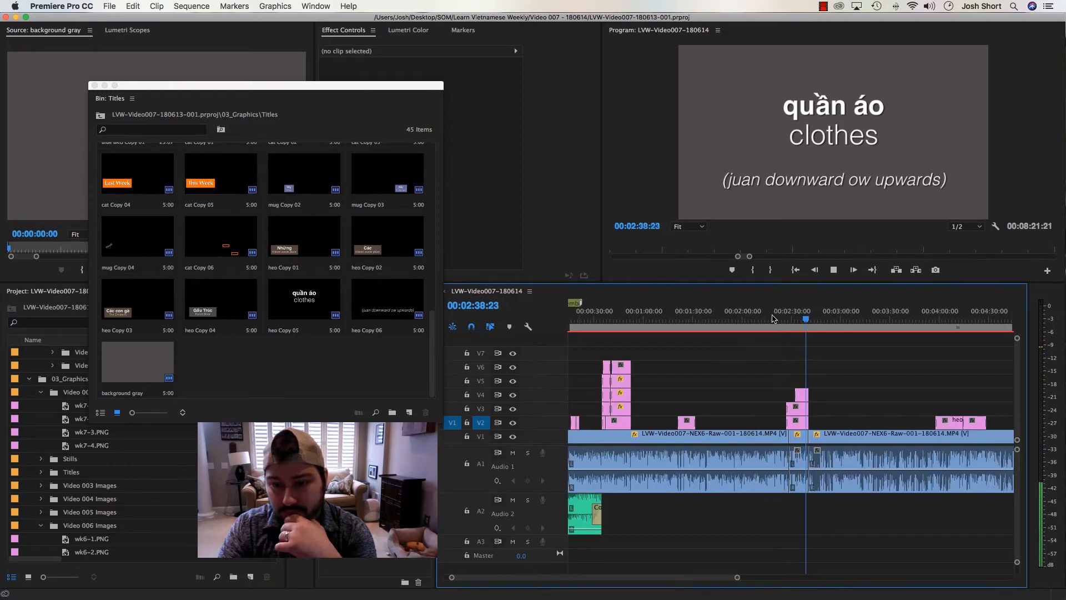
key("equal")
key("equal")
key("equal")
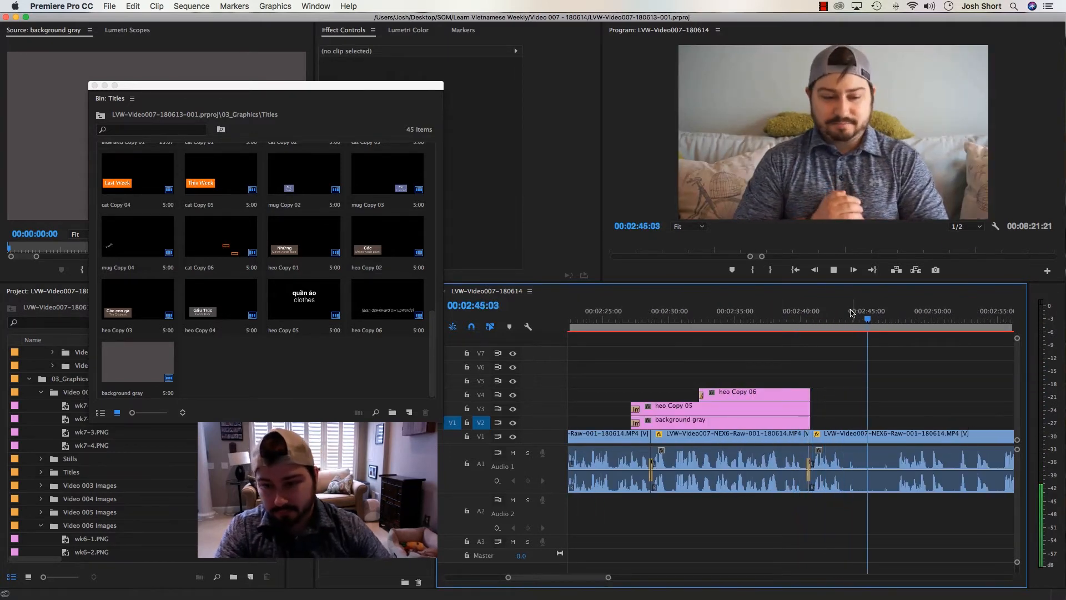
Cut the footage at 2:47:10 and ripple-delete the segment between the end of the titles and that cut
left_click_drag(844, 321, 899, 328)
key("o")
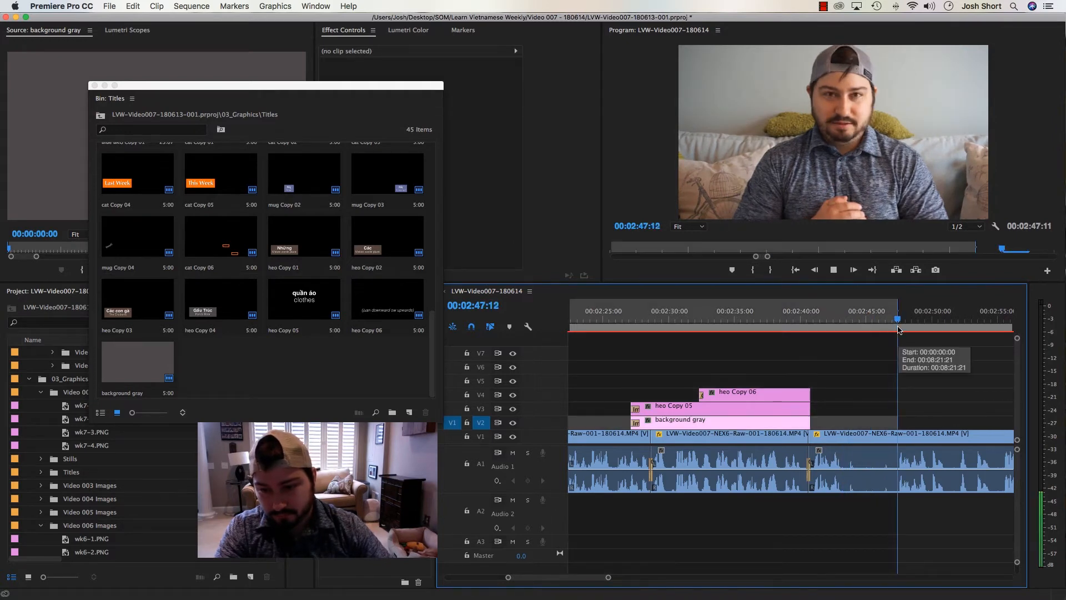
key("super+k")
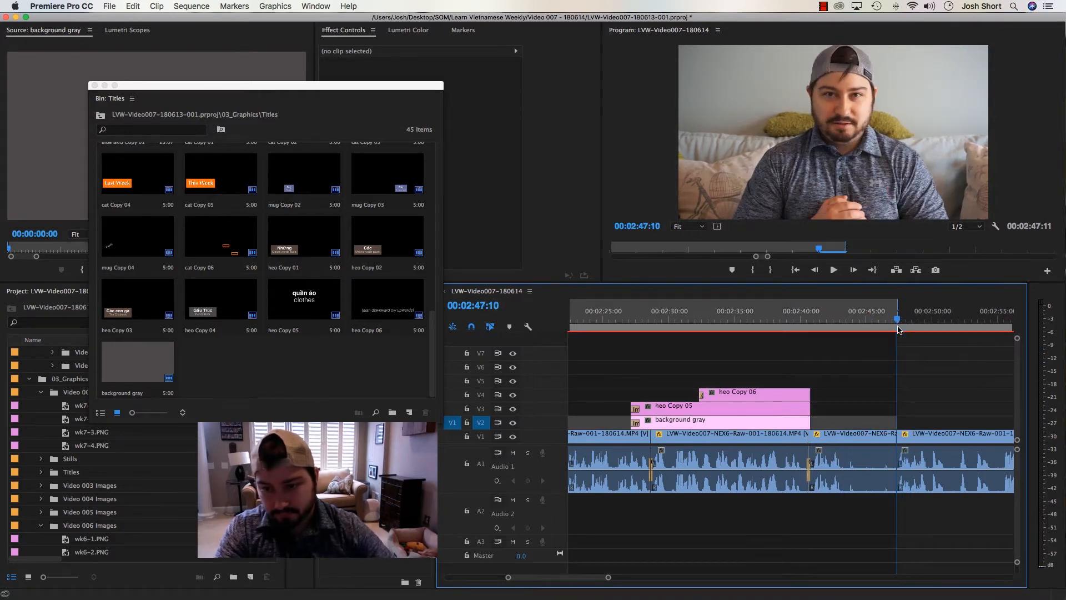
left_click(853, 435)
key("Delete")
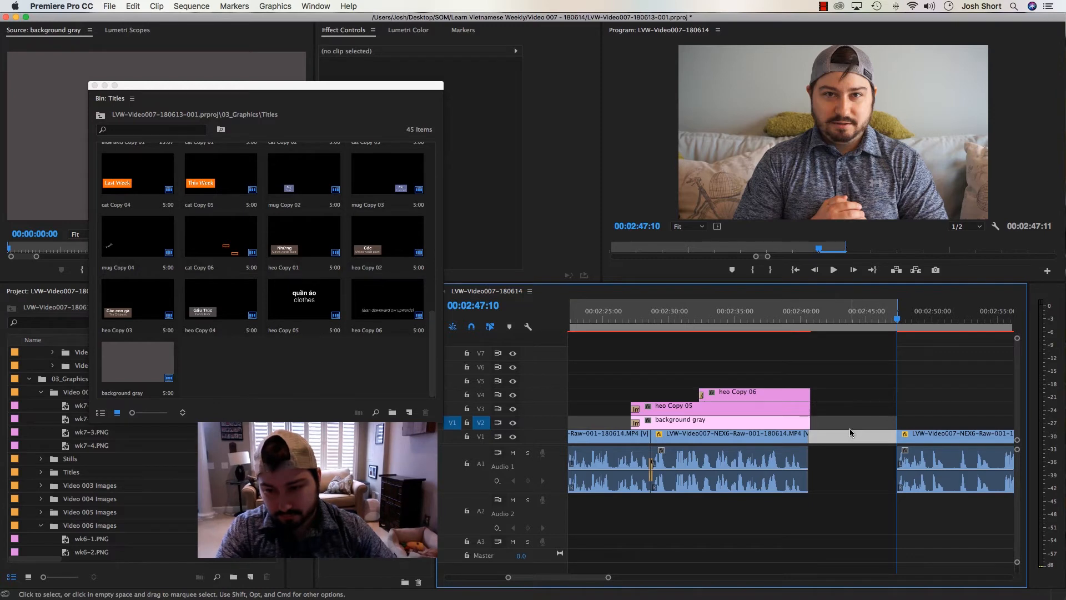
right_click(849, 431)
left_click(900, 444)
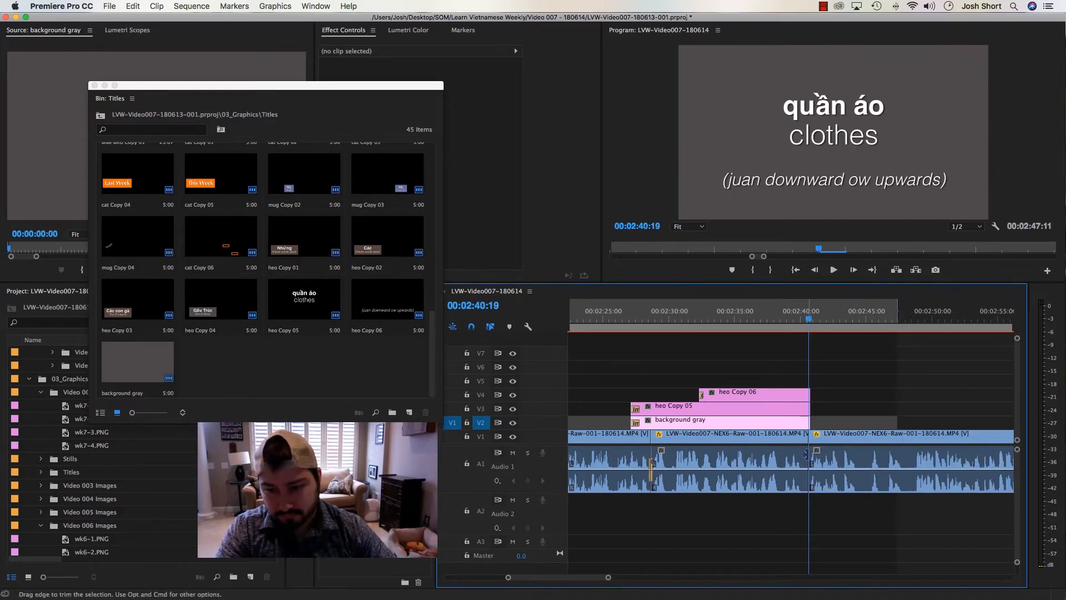
Add a 10-frame Constant Power audio transition at the new cut at 2:40:19 and move back to 2:38:11
key("equal")
key("equal")
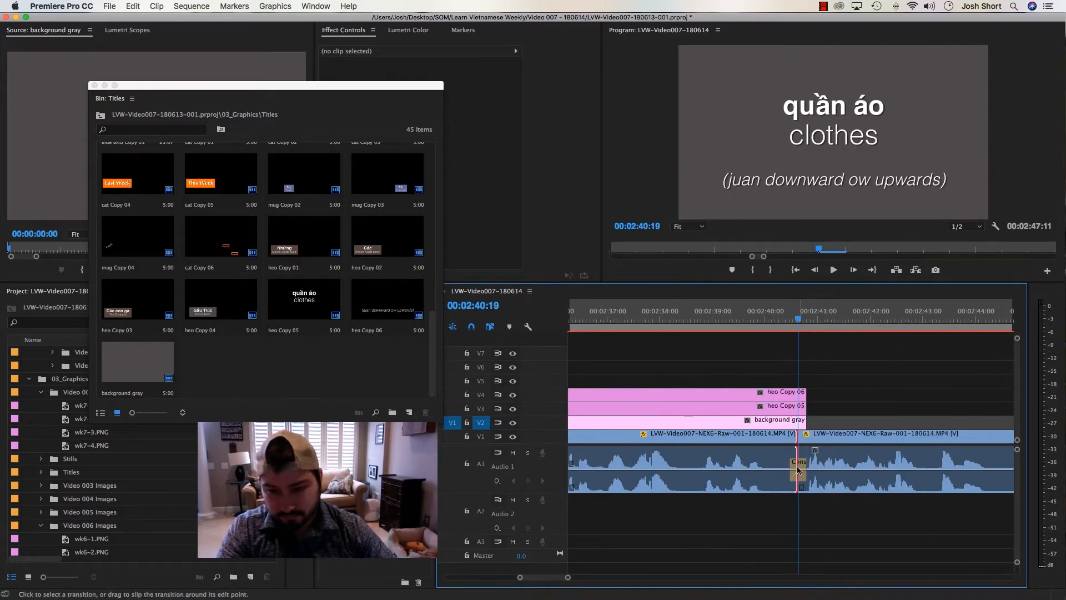
left_click(797, 465)
key("minus")
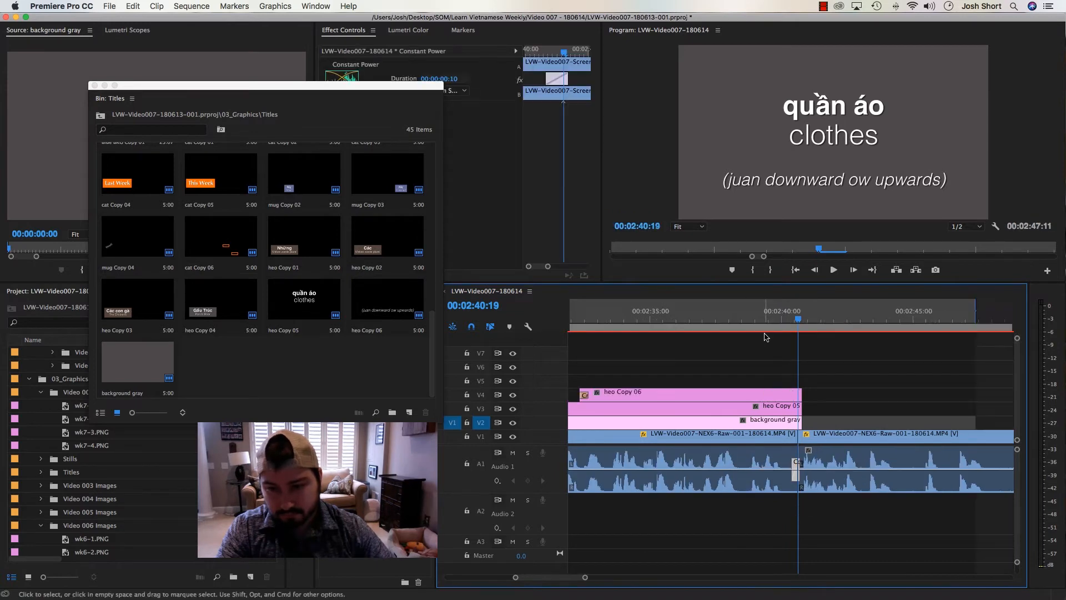
left_click_drag(776, 316, 738, 318)
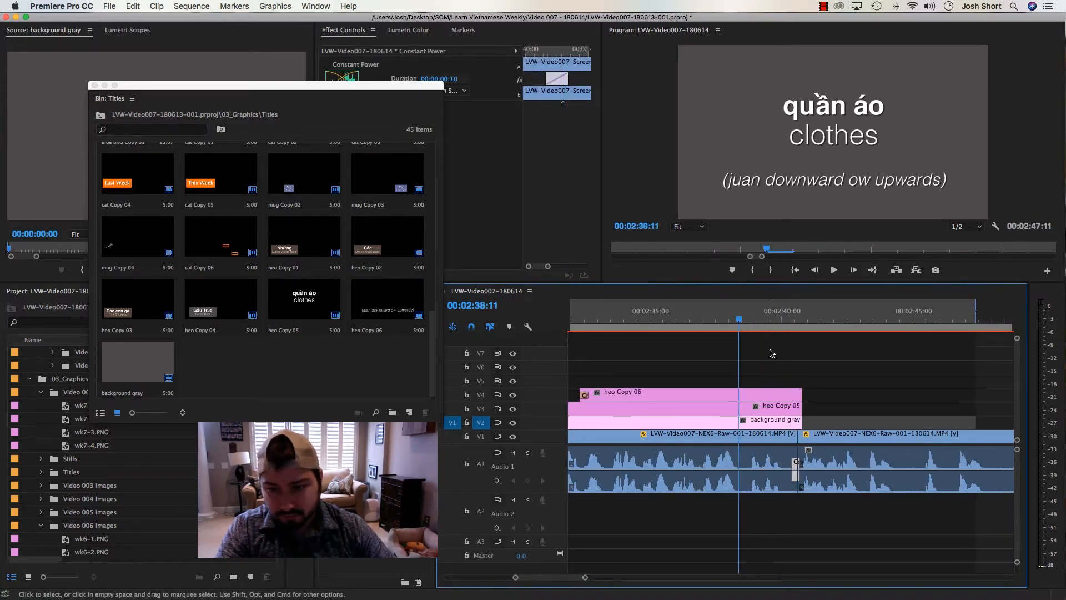
Try extending the background gray clip on V2 to just past the sequence out point
left_click_drag(799, 422, 979, 422)
key("minus")
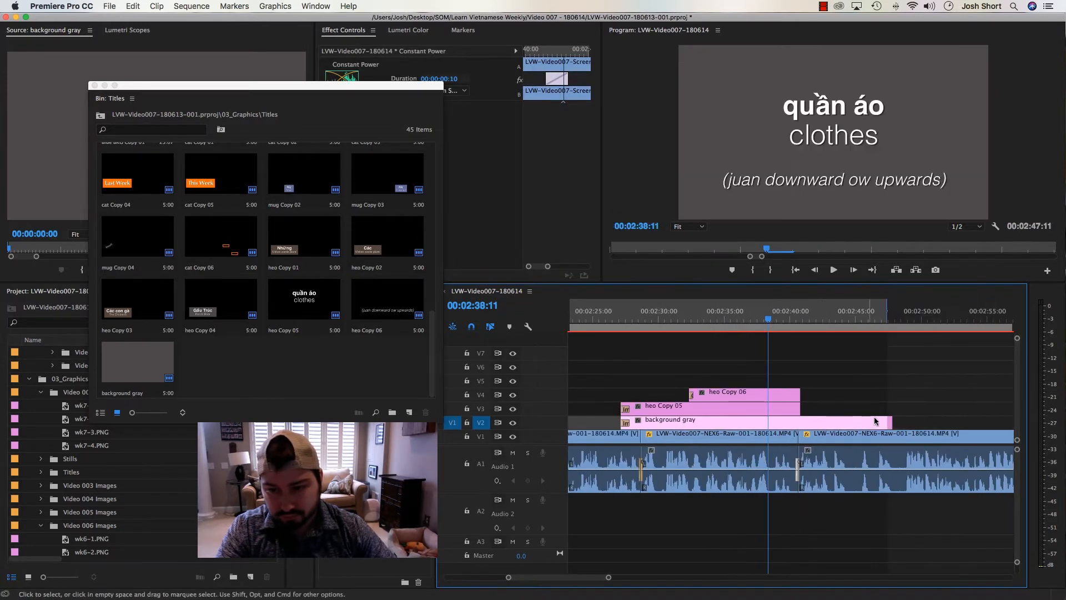
key("minus")
left_click_drag(844, 422, 798, 423)
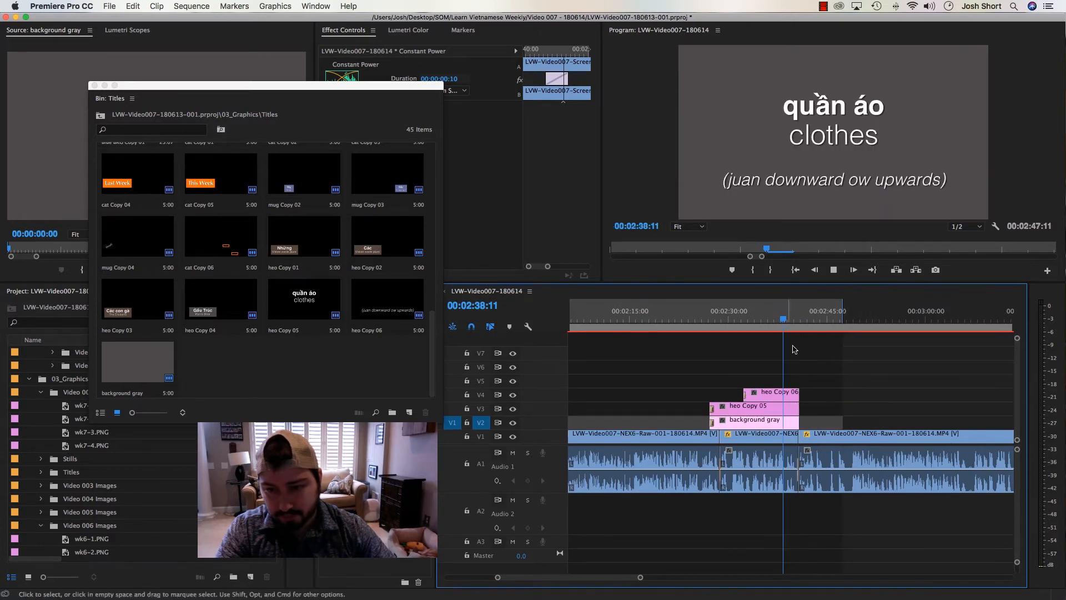
Play back from 2:38:11 through the new cut and mark a sequence in point at 2:48:13
key("space")
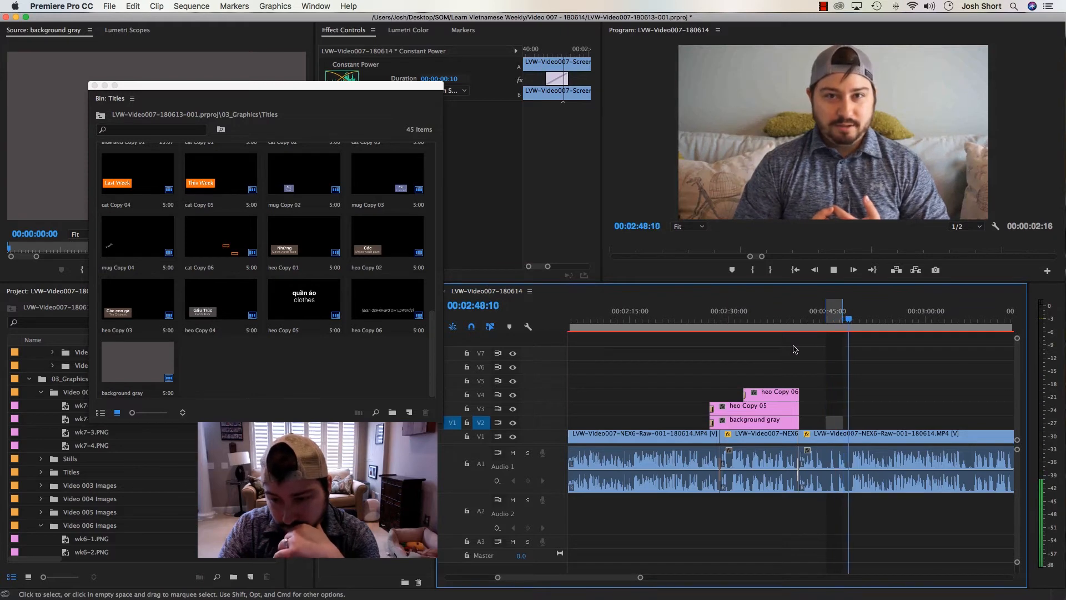
key("space")
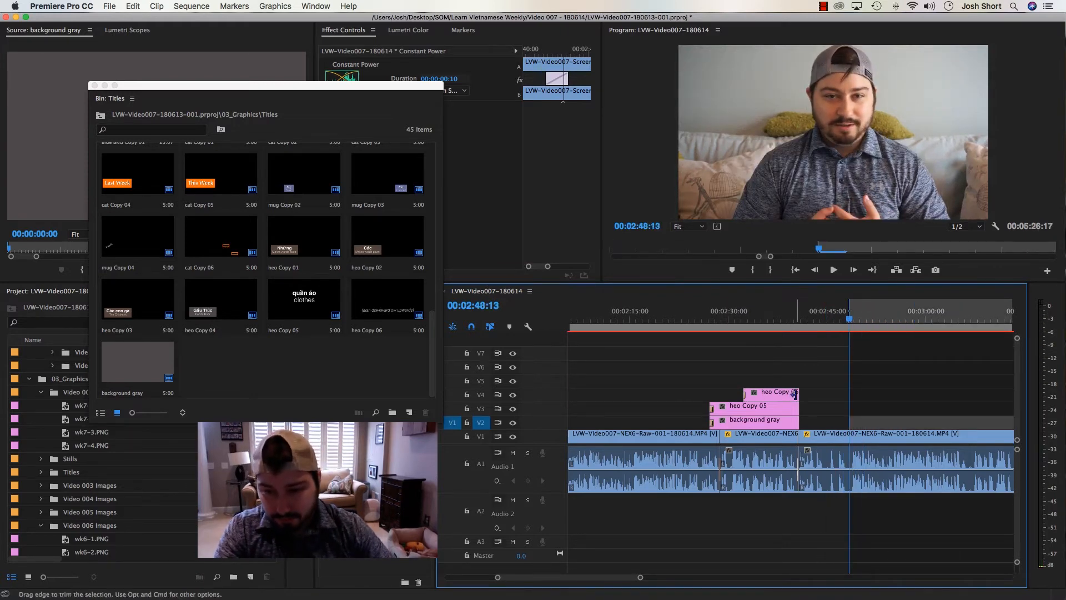
key("=")
key("-")
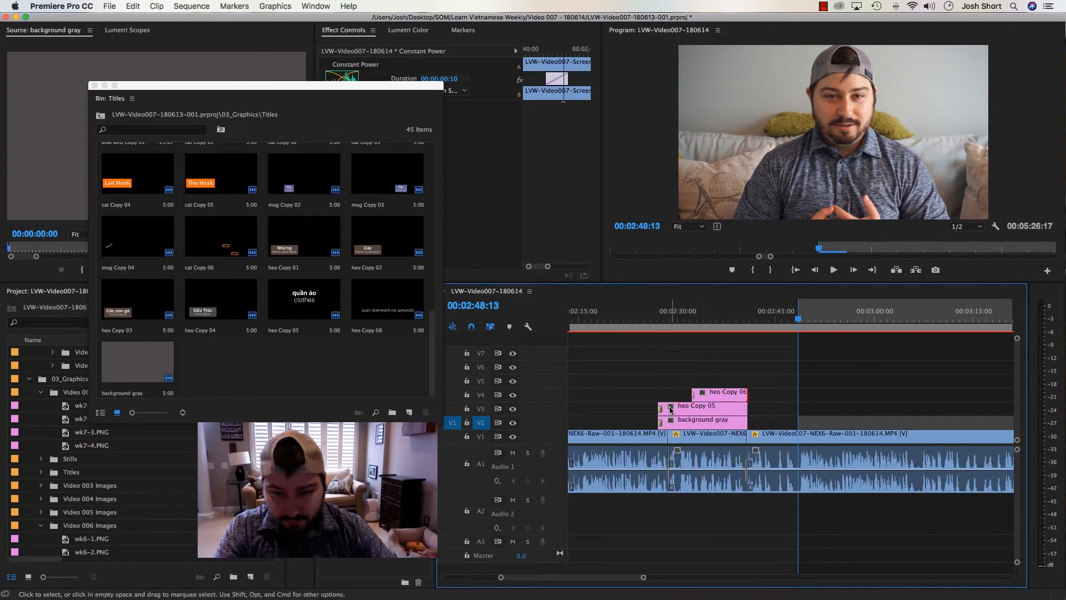
Copy the Impact Push transition from the start of heo Copy 05 onto the ends of heo Copy 05 and heo Copy 06
left_click(660, 411)
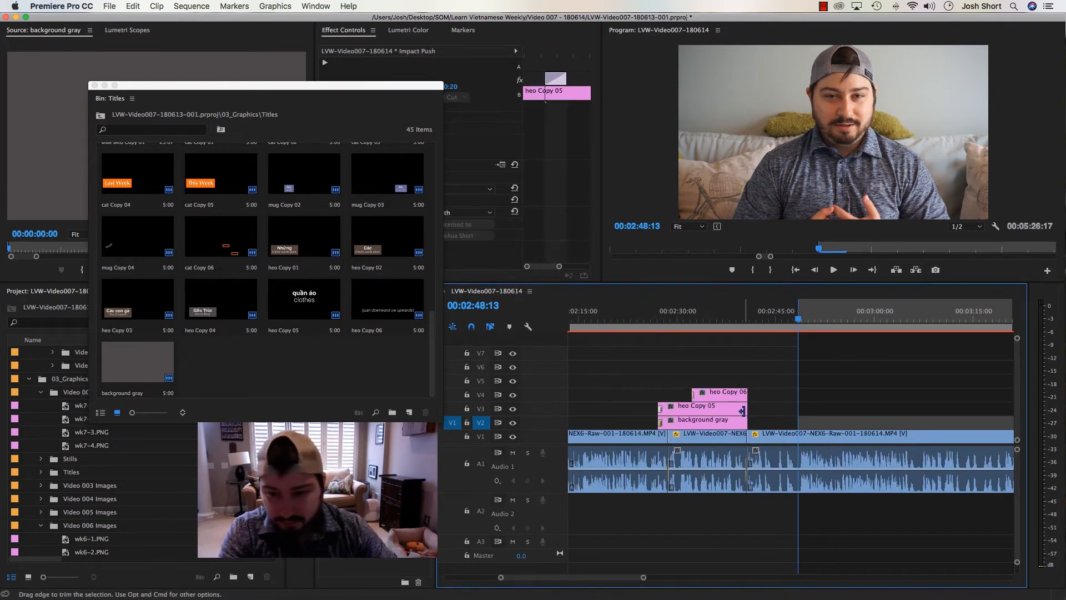
left_click(750, 394)
left_click_drag(745, 321, 747, 326)
key("=")
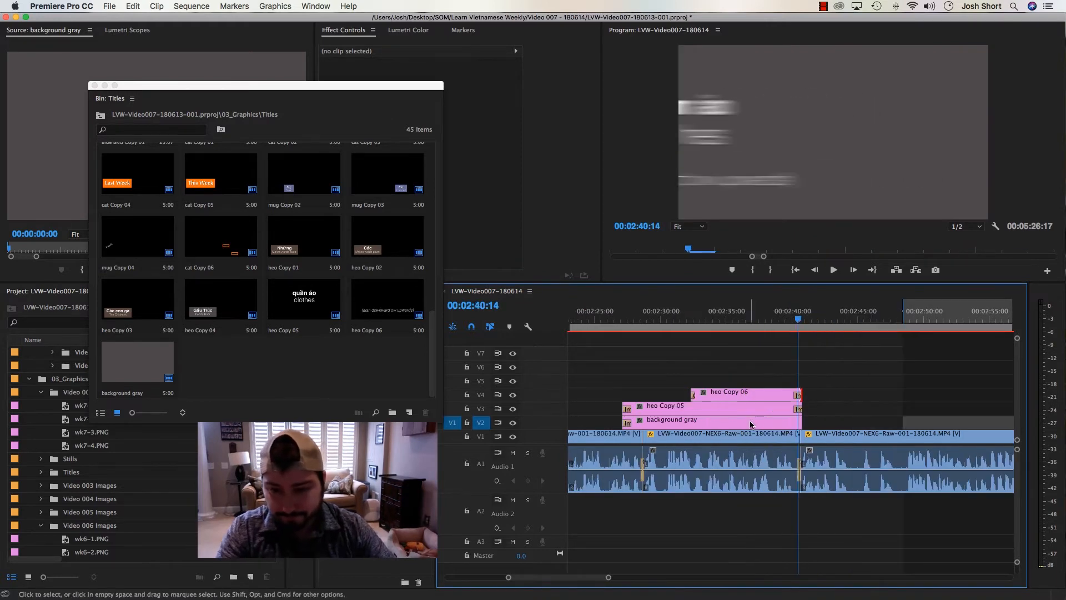
Extend the background gray clip on V2 to about 2:54 and place the playhead at 2:41:09
left_click_drag(801, 422, 985, 425)
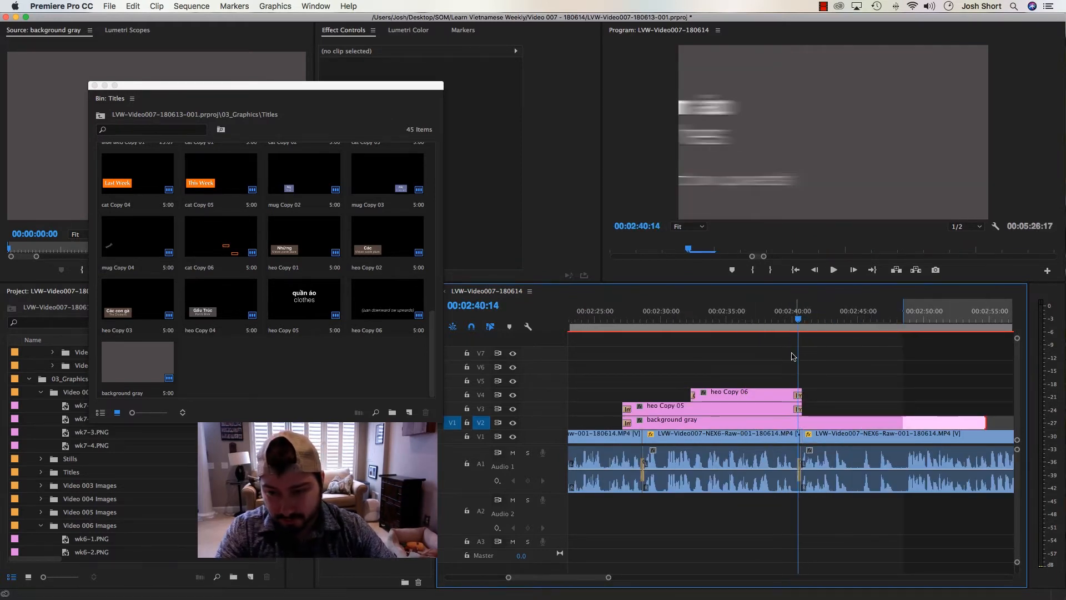
left_click(811, 319)
left_click_drag(811, 319, 902, 321)
left_click_drag(832, 320, 810, 311)
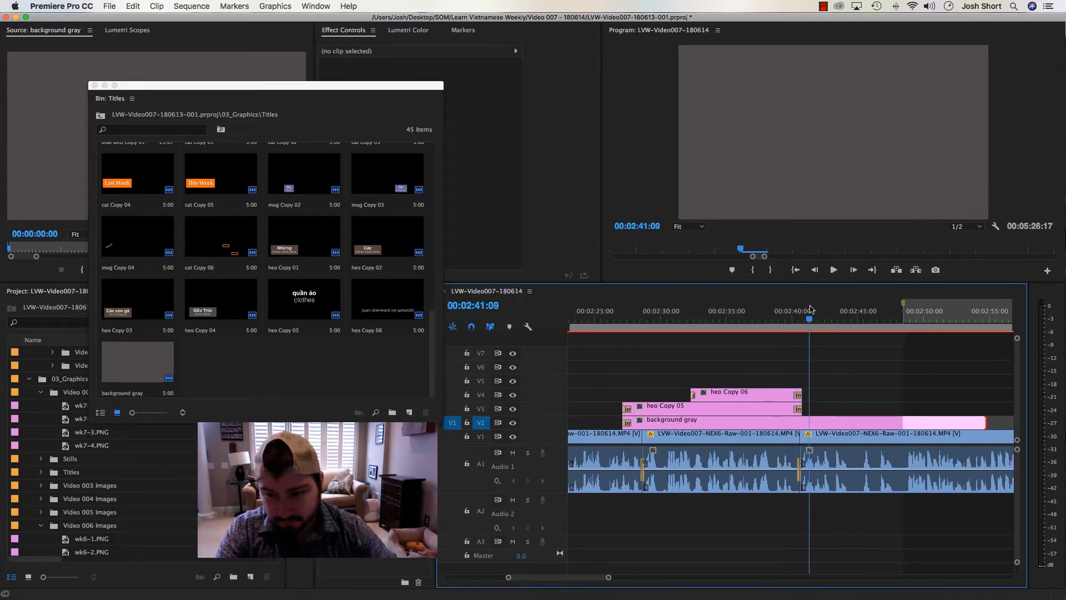
Paste a copy of the heo Copy 05 clip onto V3 at 2:41:09
left_click(696, 410)
left_click(481, 408)
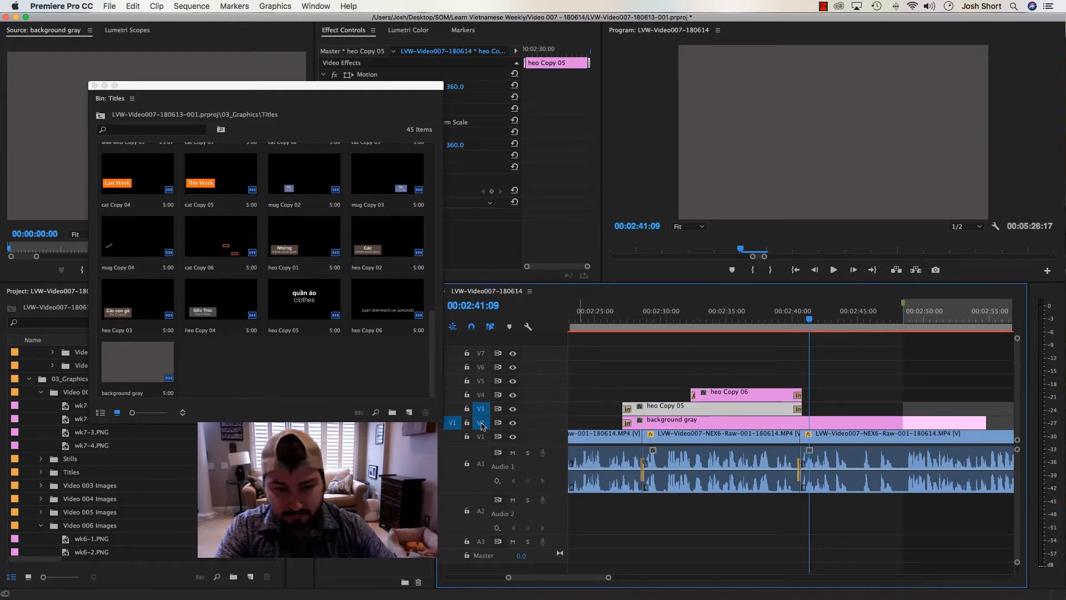
key("super+v")
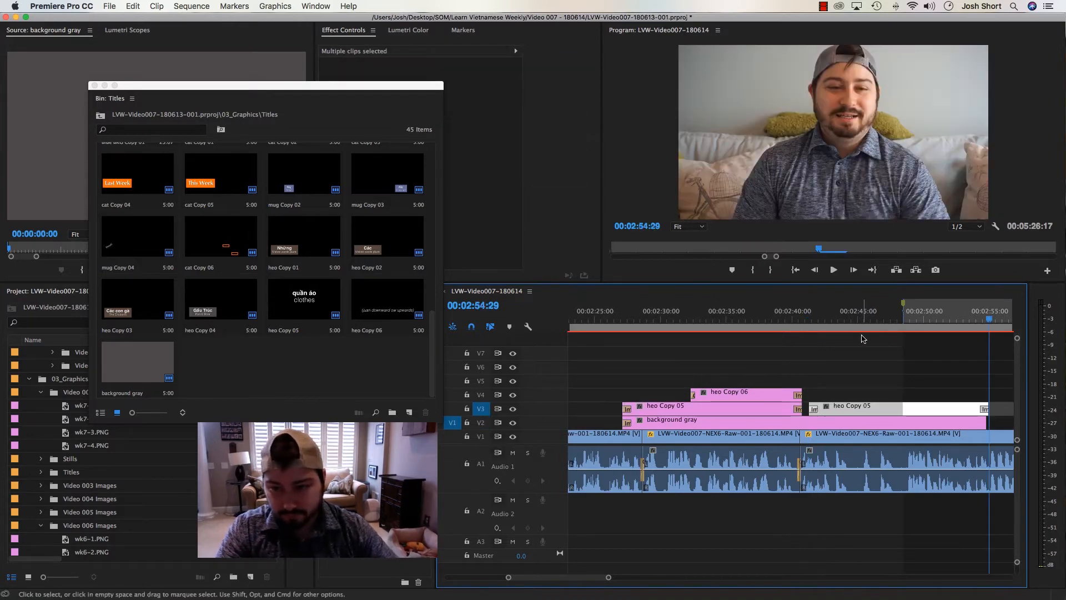
Duplicate the heo Copy 05 title in the Titles bin and load the duplicate into the Source Monitor
left_click(862, 339)
left_click(855, 407)
left_click(338, 344)
left_click(321, 308)
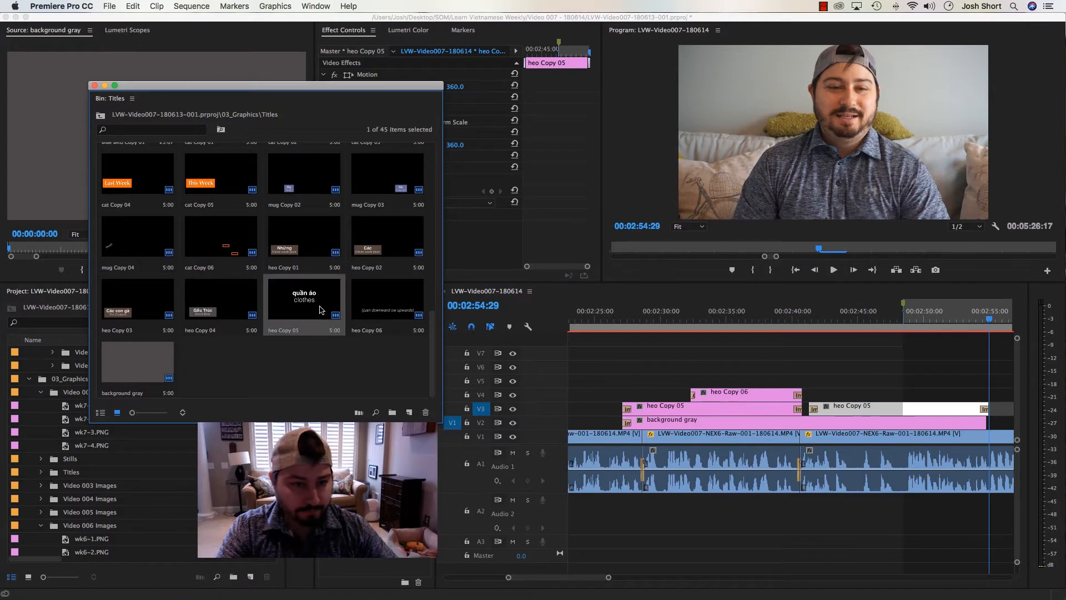
key("super+v")
left_click_drag(234, 343, 88, 137)
Replace the second heo Copy 05 clip on V3 with the duplicated title from the Source Monitor
right_click(879, 406)
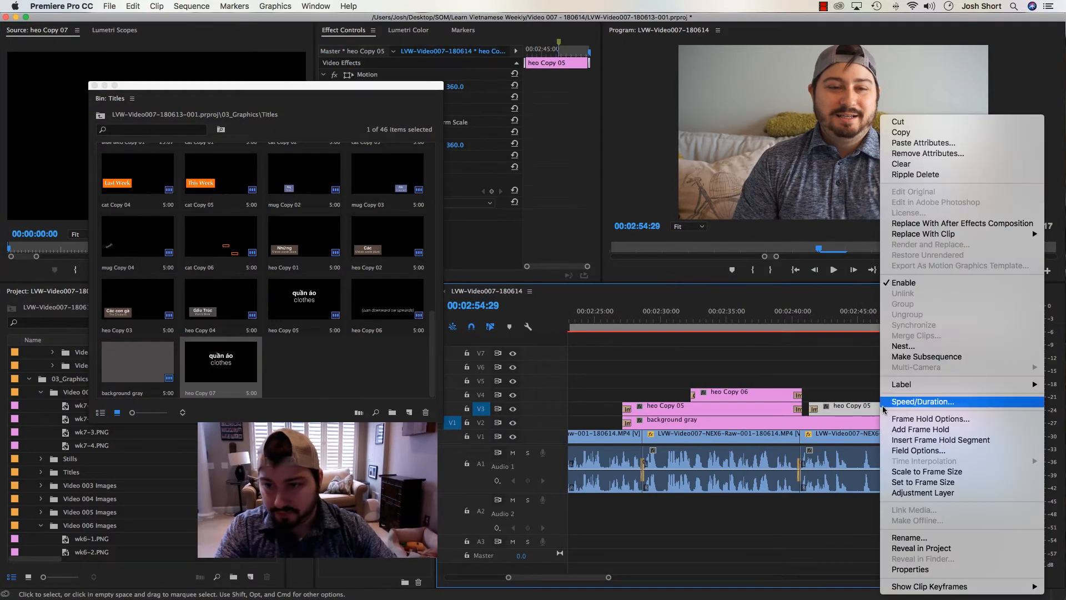
mouse_move(971, 234)
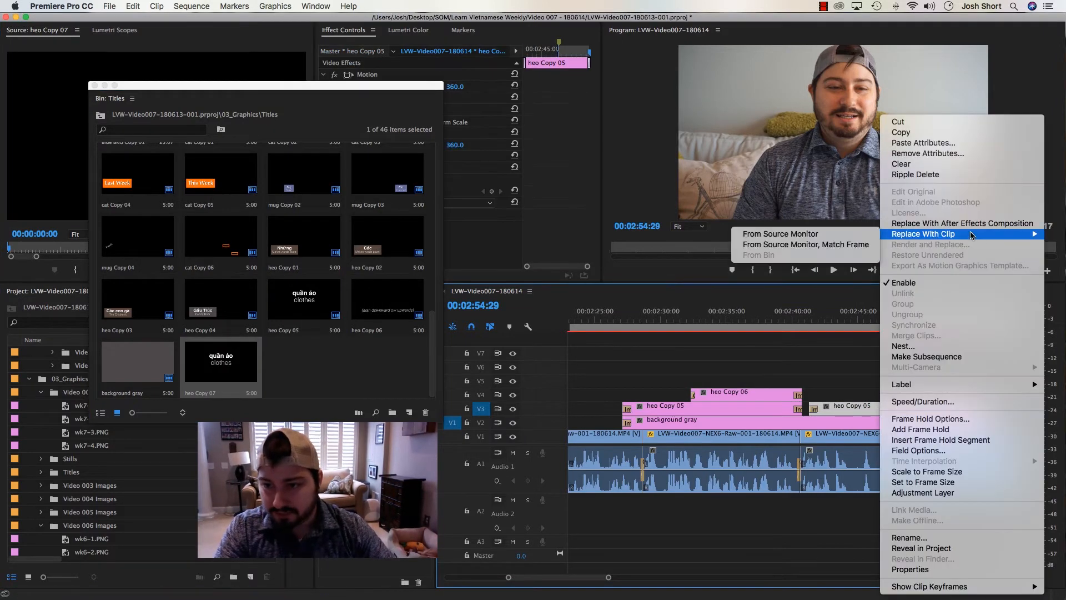
left_click(841, 244)
left_click(846, 337)
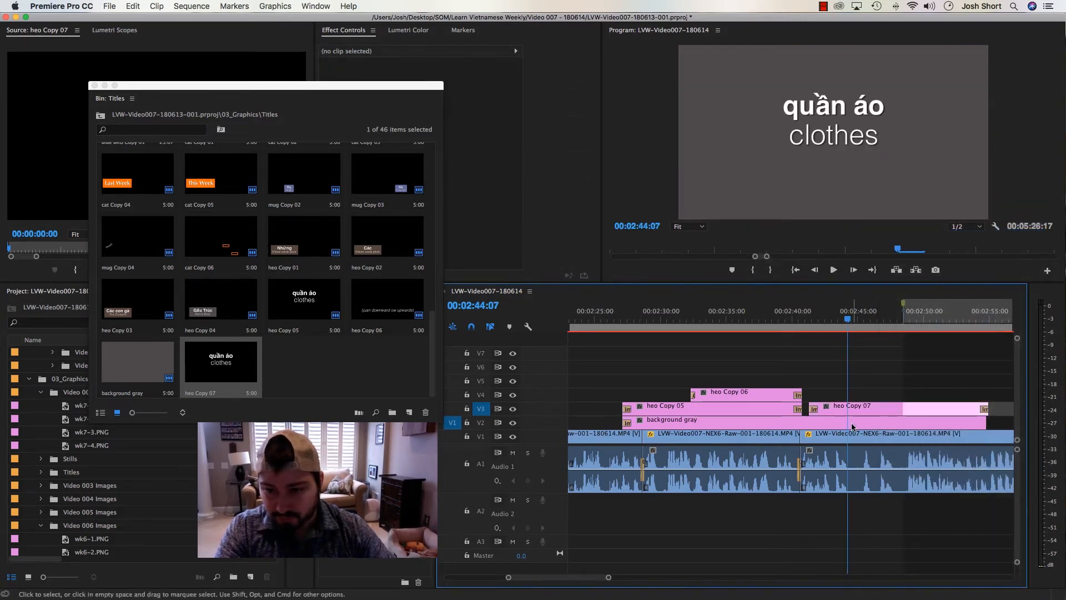
Open the heo Copy 07 title for editing at 2:43:06 and copy "áo thun" from the Word notes
left_click(843, 320)
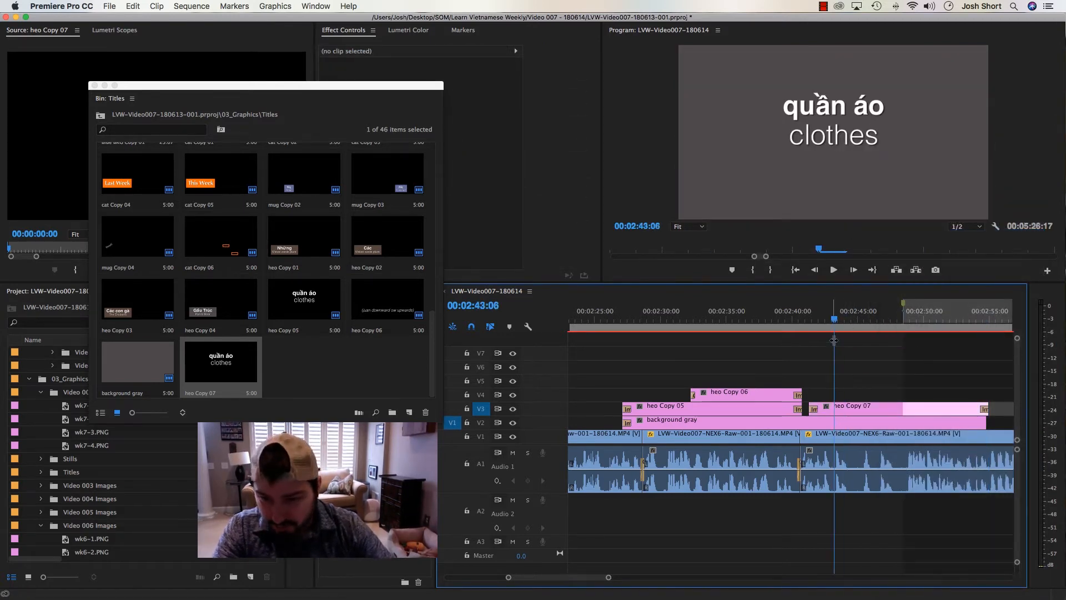
double_click(859, 414)
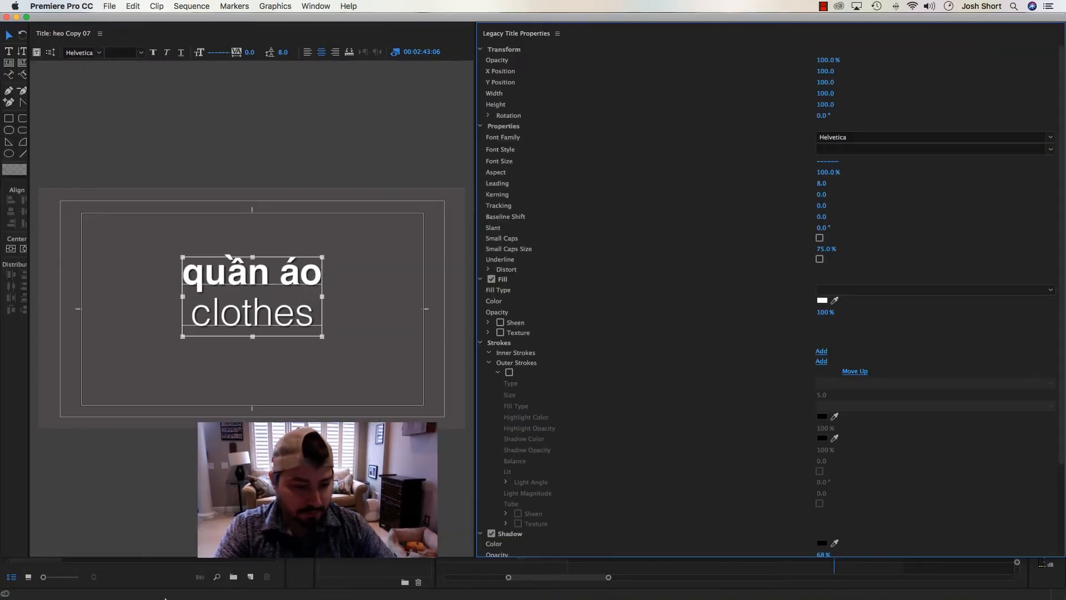
mouse_move(174, 597)
left_click(382, 577)
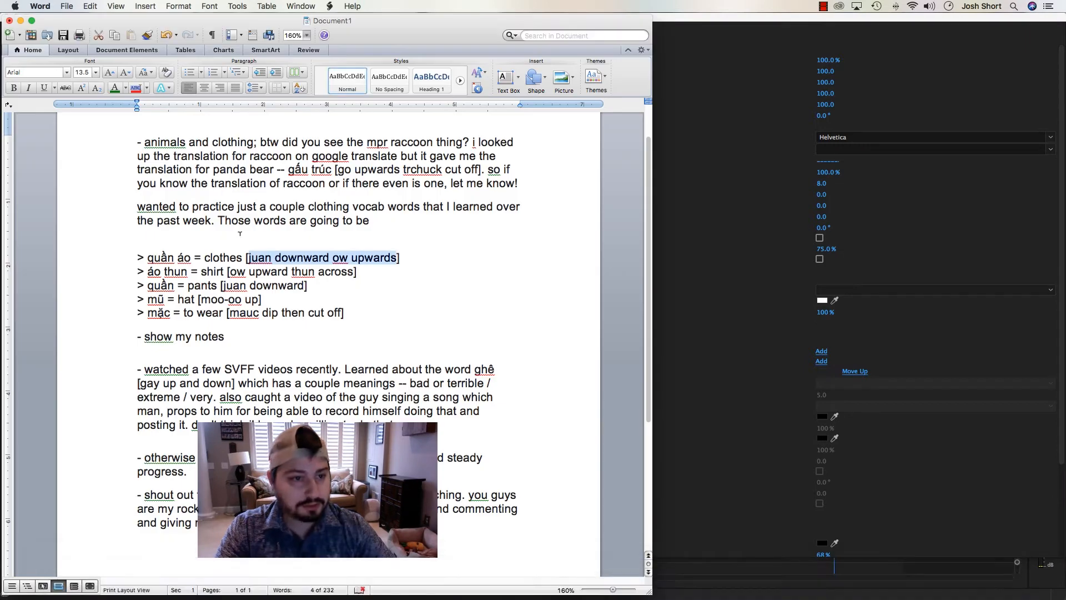
left_click_drag(147, 271, 190, 272)
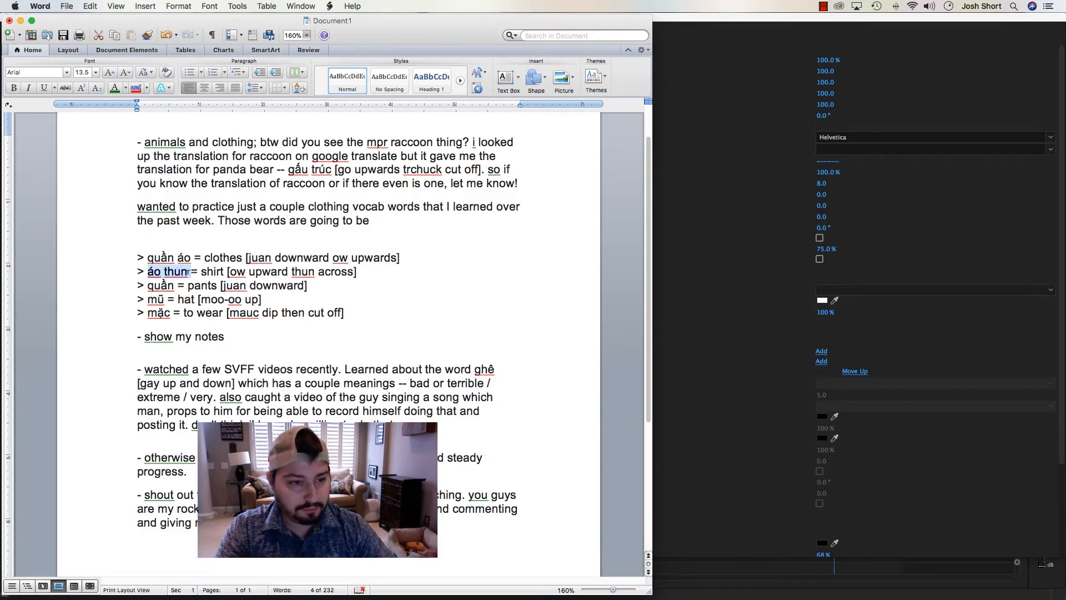
key("super+Tab")
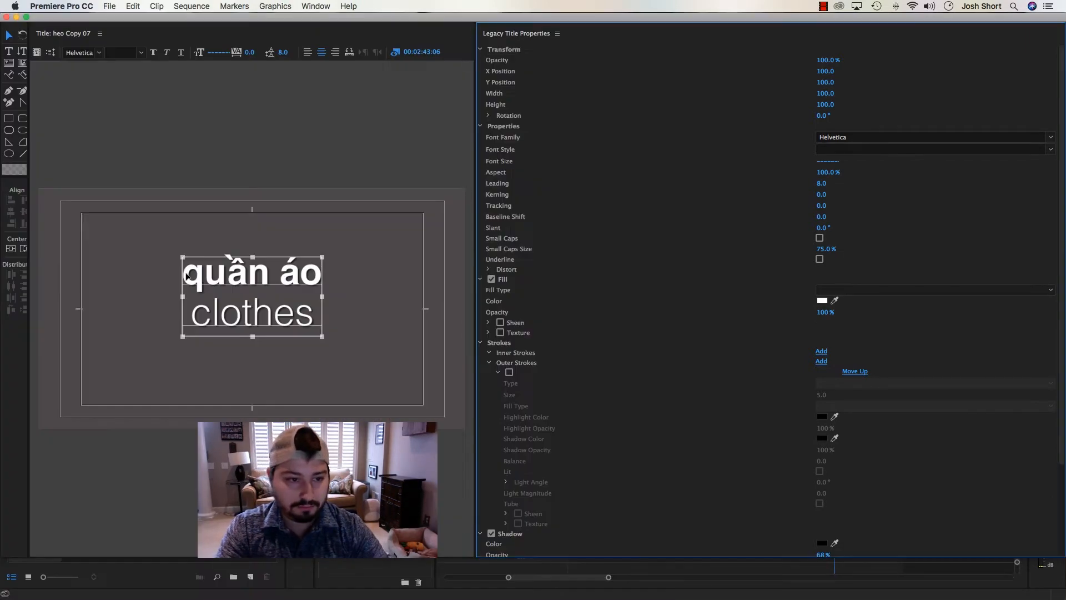
Replace "quần áo" with the copied "áo thun" in the title's first line
left_click(8, 52)
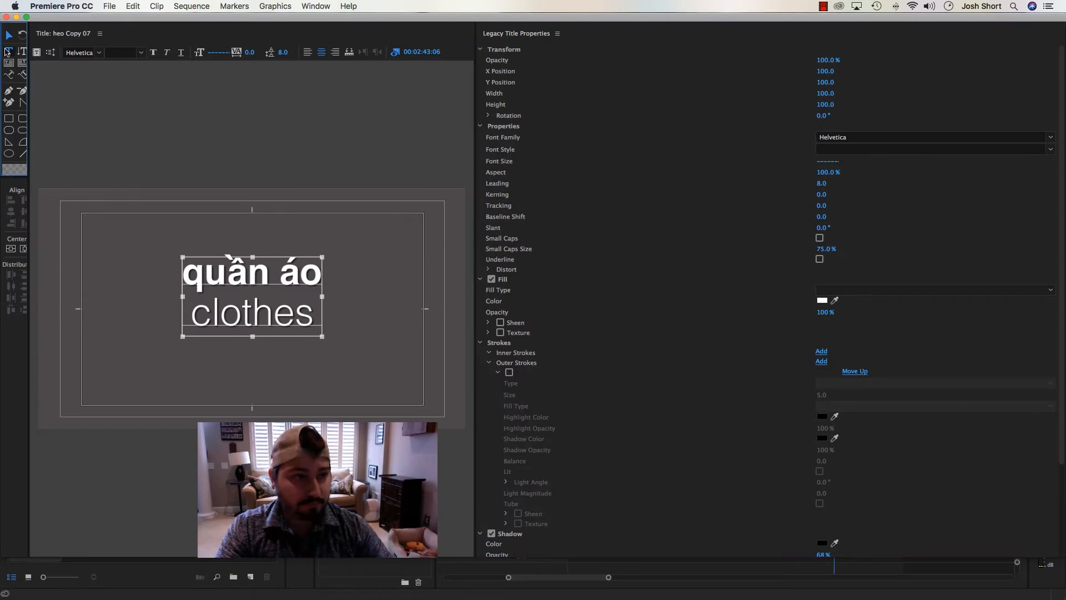
left_click(239, 276)
key("super+v")
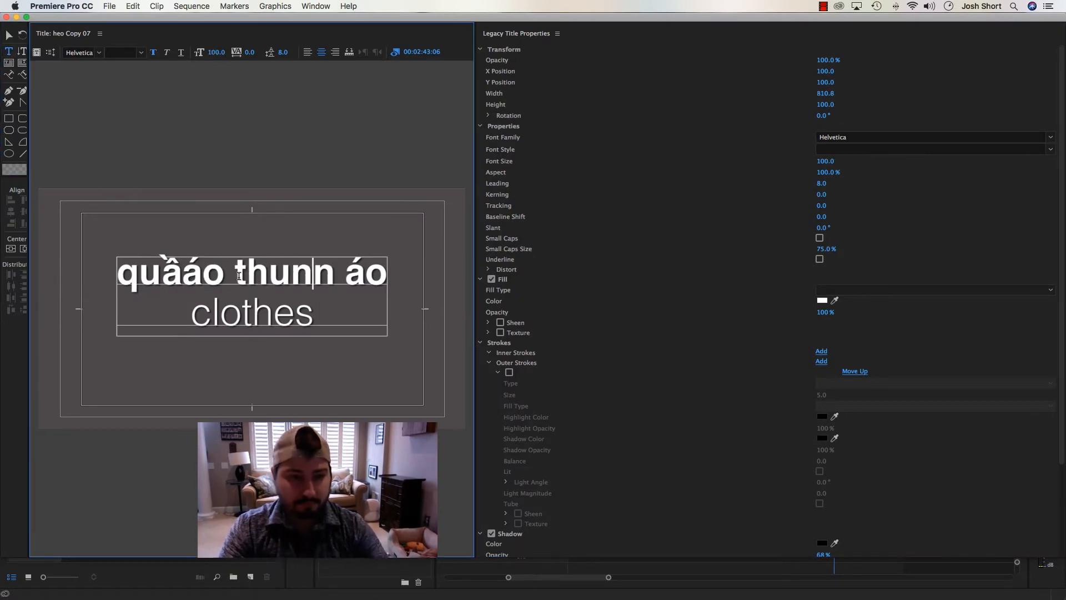
key("Delete")
key("Delete")
key("Delete")
key("Delete")
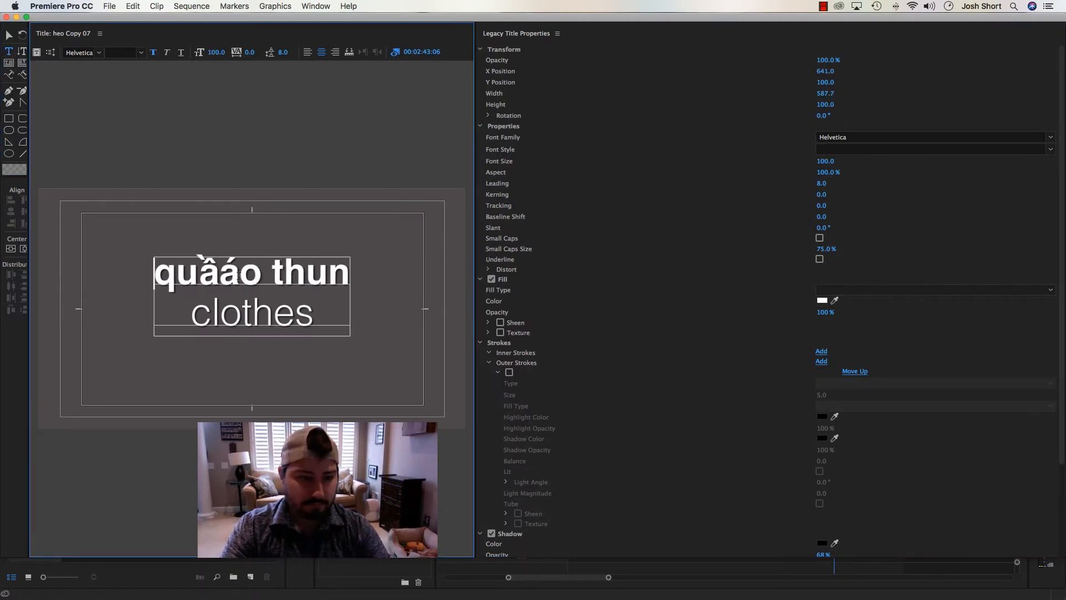
key("Delete")
key("Delete")
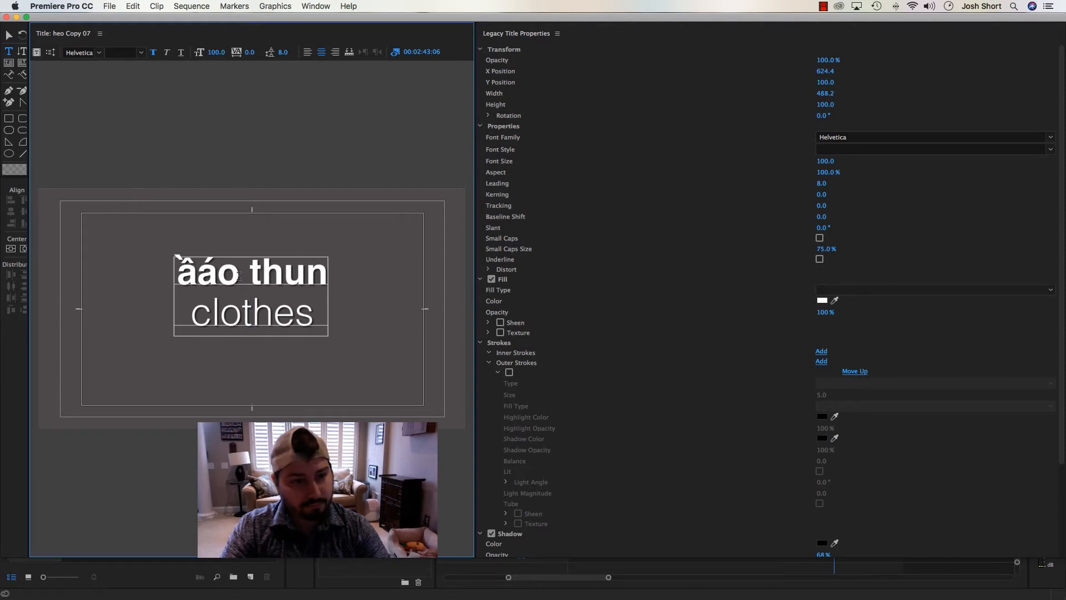
key("Delete")
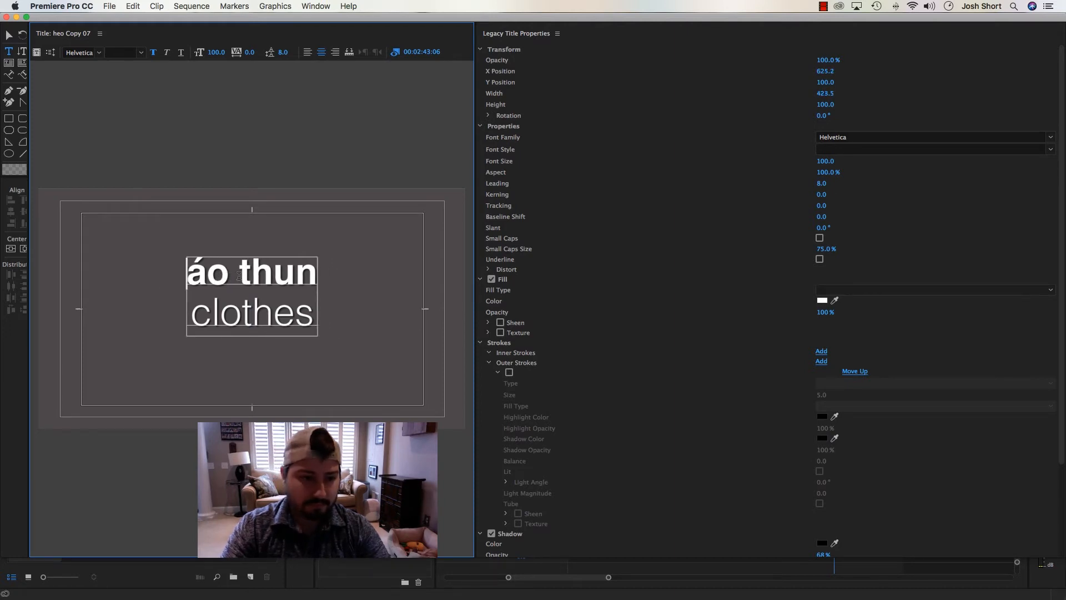
Replace "clothes" with "shirt" in the title's second line and close the title editor
type("shirt")
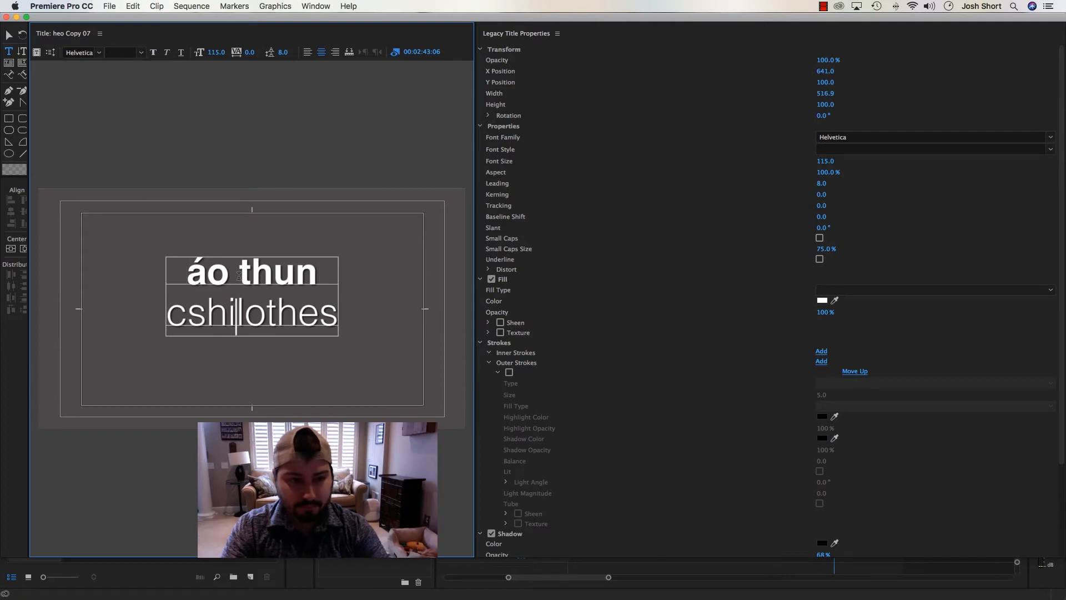
key("Delete")
key("Delete")
key("Delete")
key("Delete")
key("Delete")
key("Delete")
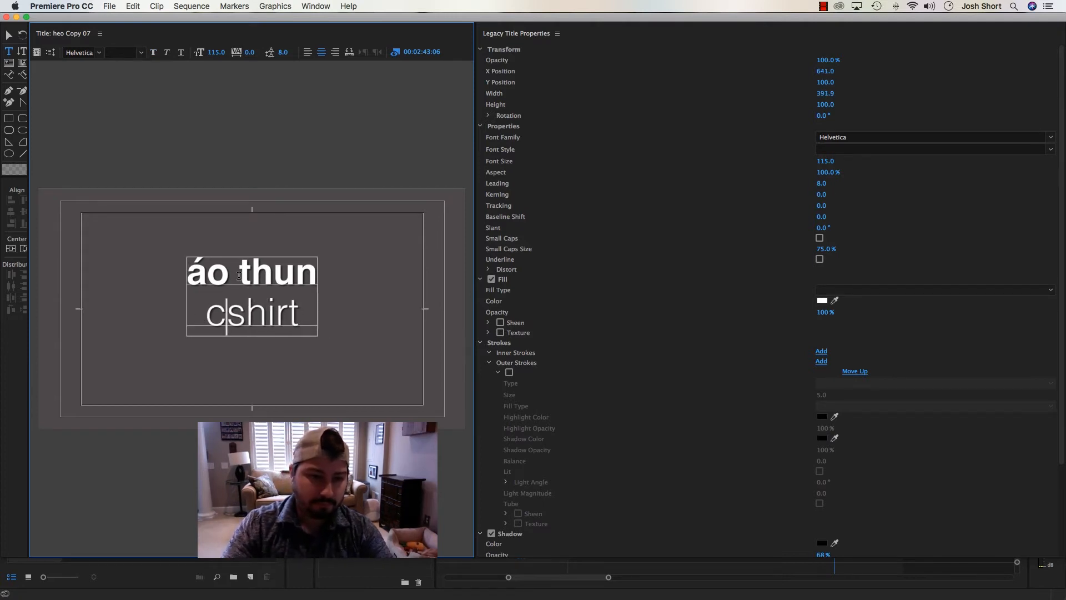
key("BackSpace")
left_click(6, 18)
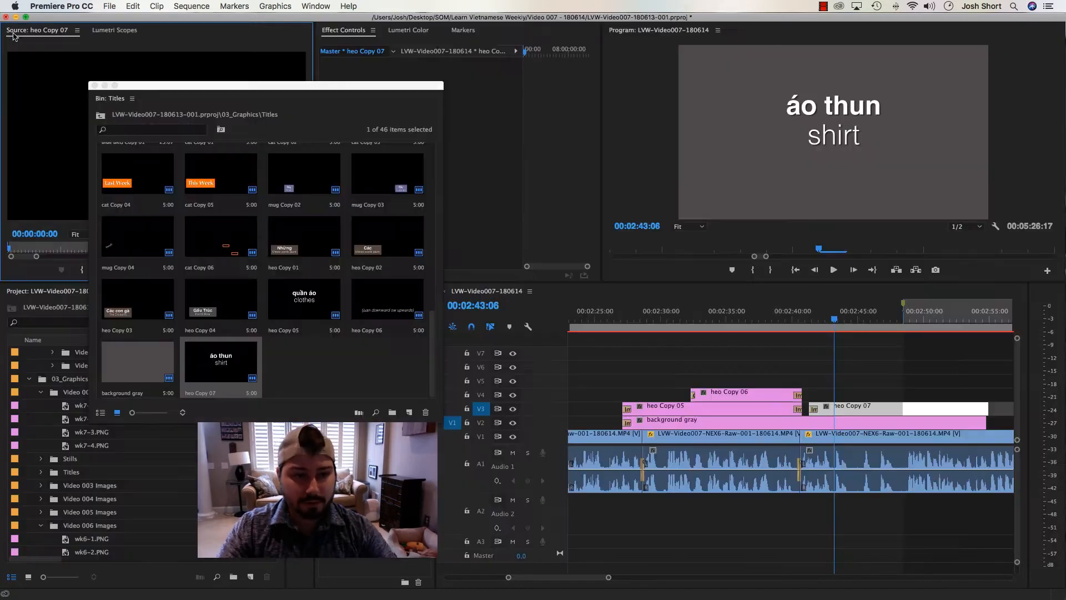
Play the shirt segment up to the marker at 2:48:13 and paste a copy of the heo Copy 06 clip there on V4
left_click(816, 321)
left_click_drag(816, 321, 787, 319)
key("space")
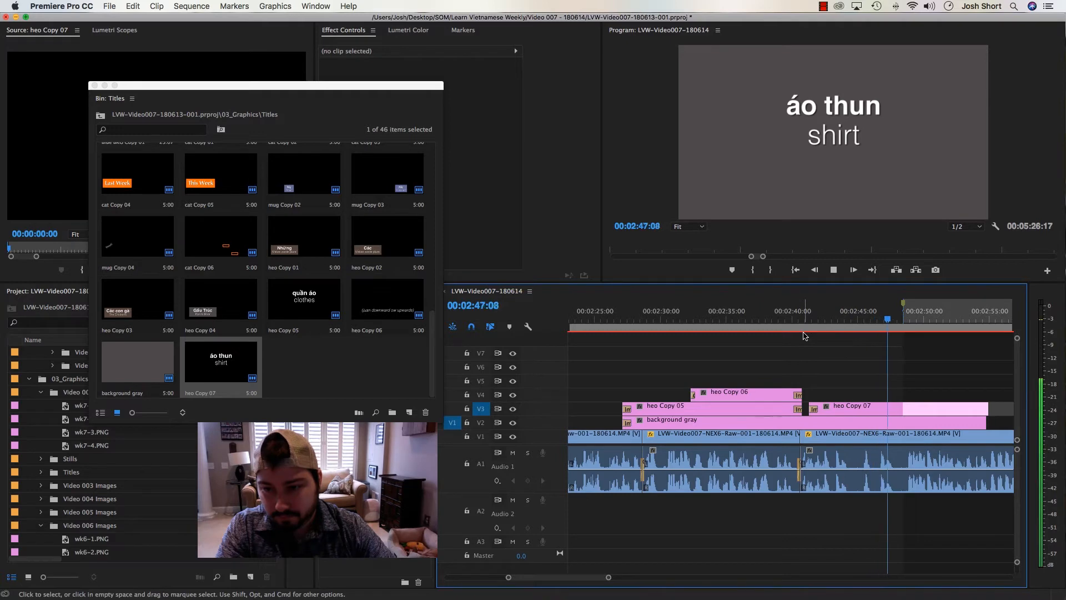
key("space")
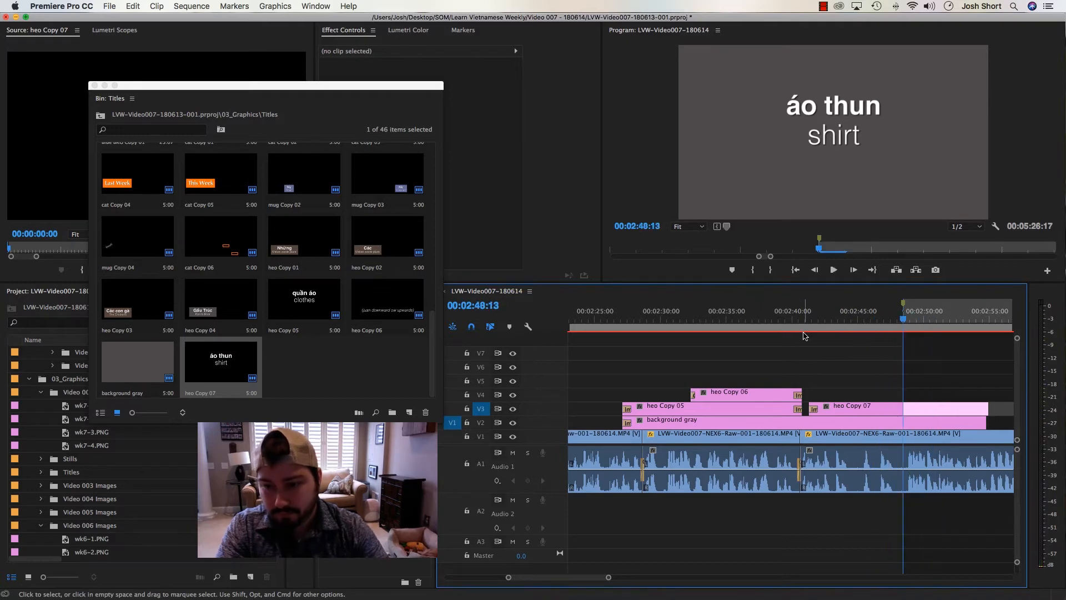
left_click(728, 393)
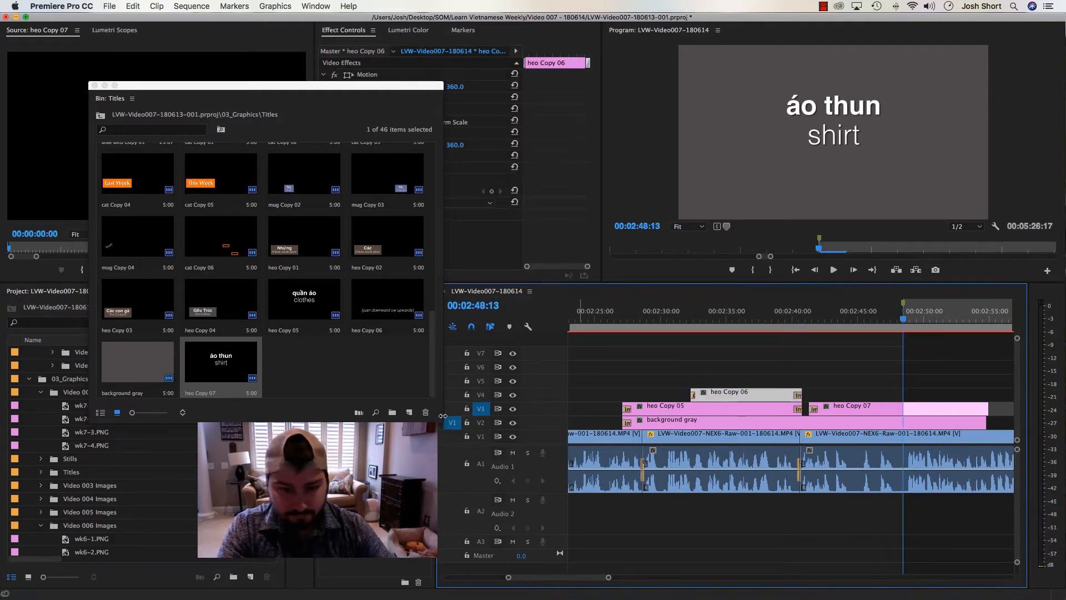
left_click(481, 395)
key("super+v")
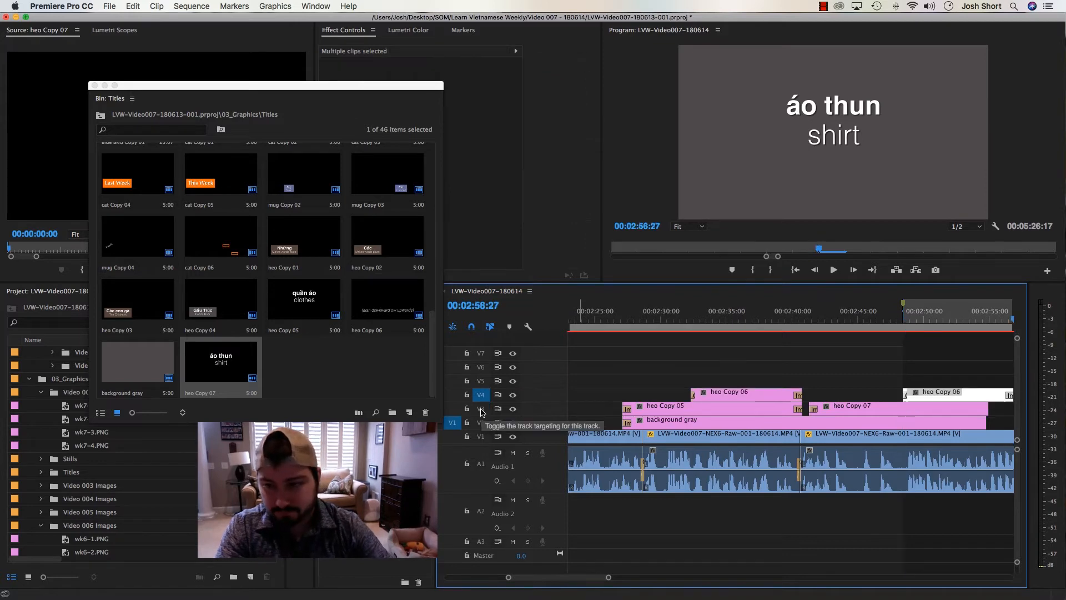
Delete the marker at 2:48:13 and place the playhead at 2:49:24 over the pasted V4 clip
double_click(902, 304)
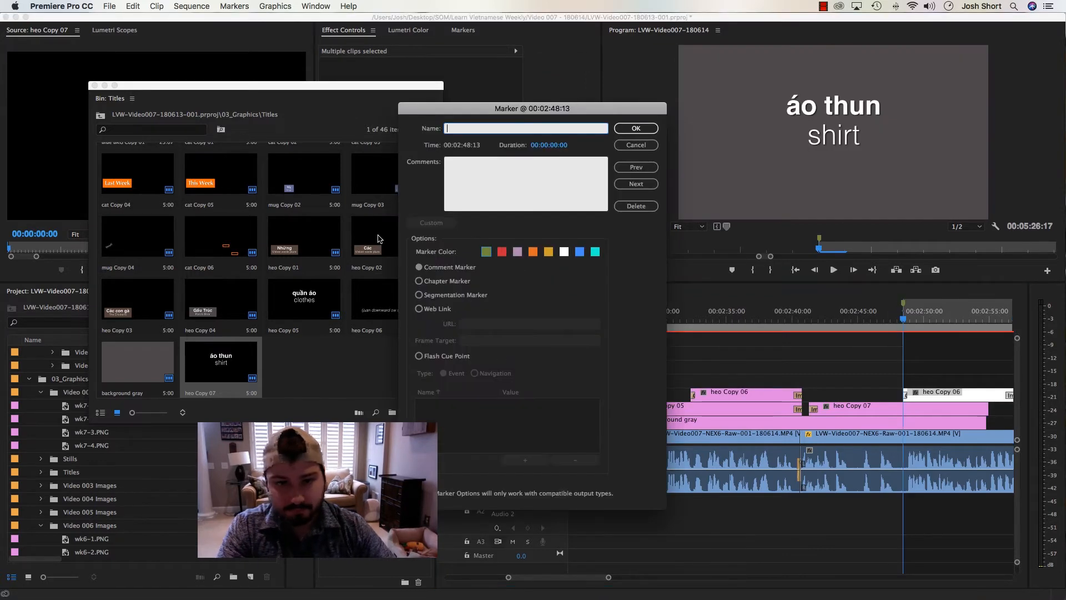
left_click(635, 203)
key("minus")
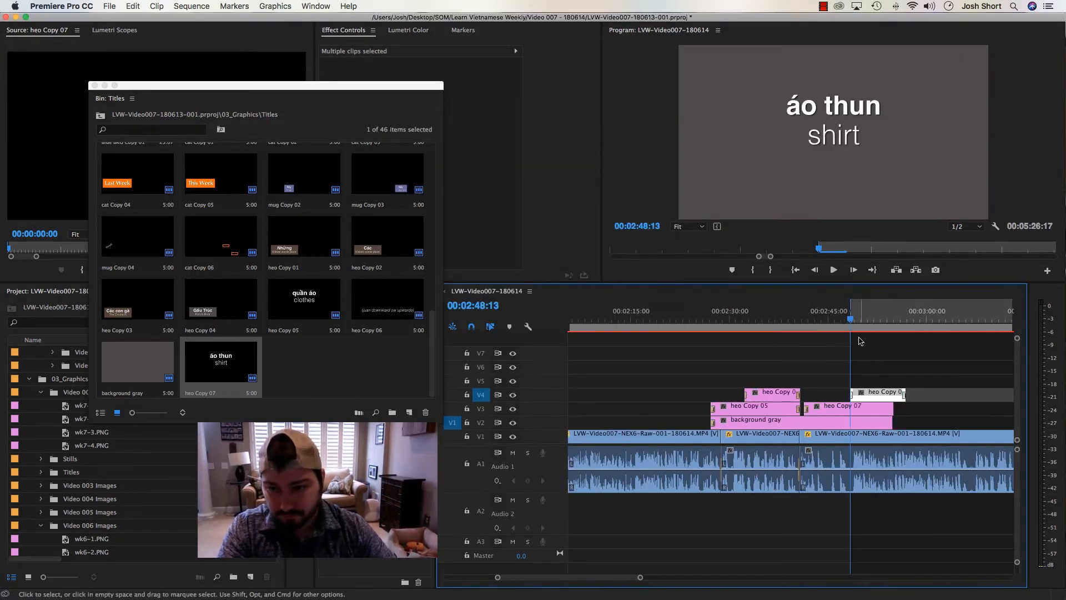
left_click(860, 341)
key("space")
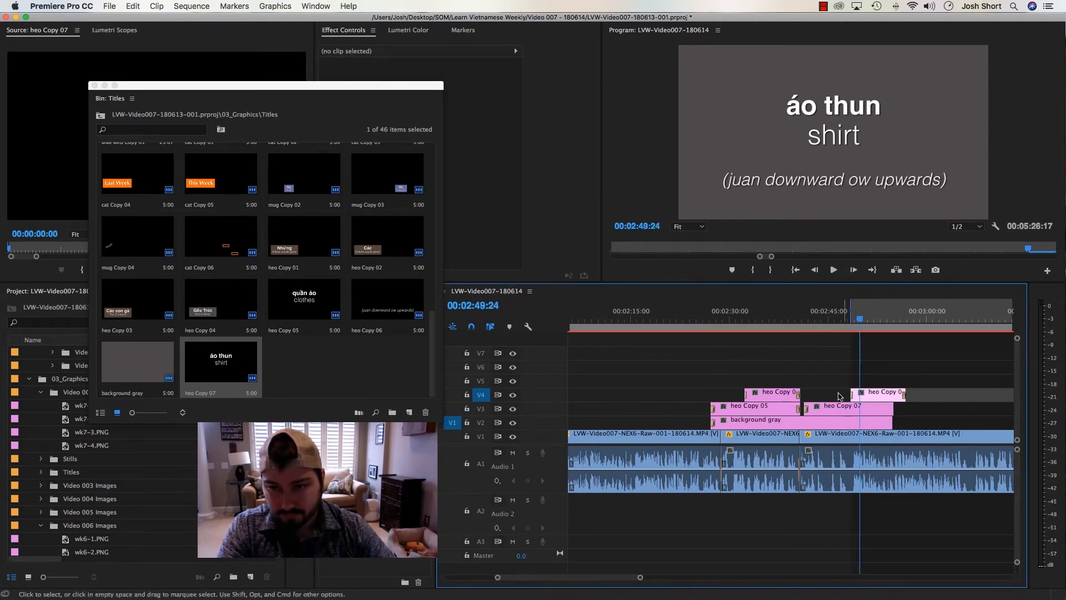
Duplicate the heo Copy 06 title in the Titles bin and load the duplicate into the Source Monitor
left_click(398, 302)
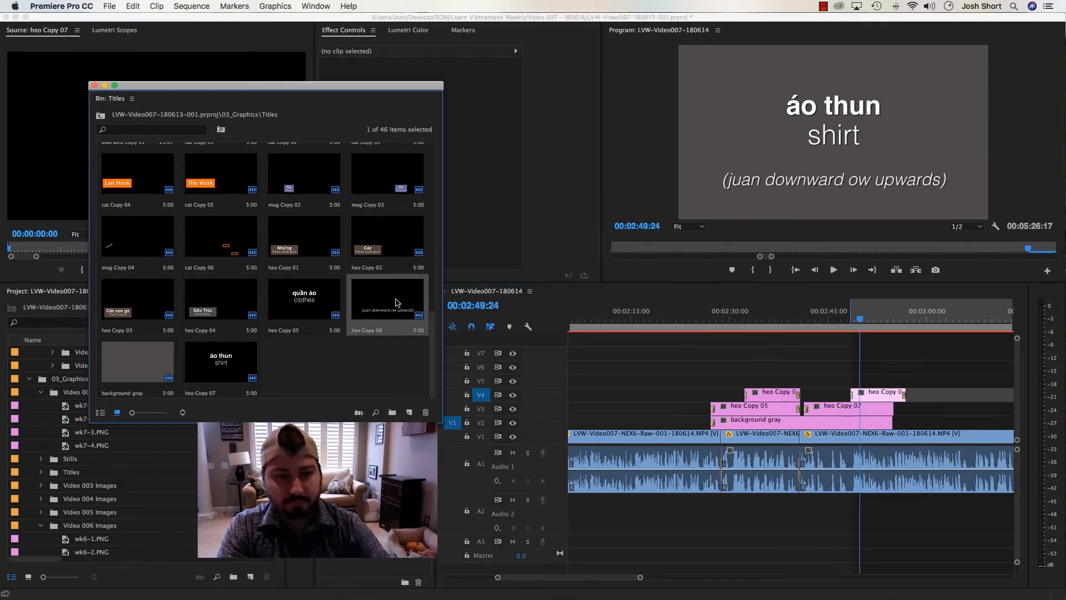
key("super+shift+slash")
left_click_drag(303, 358, 61, 155)
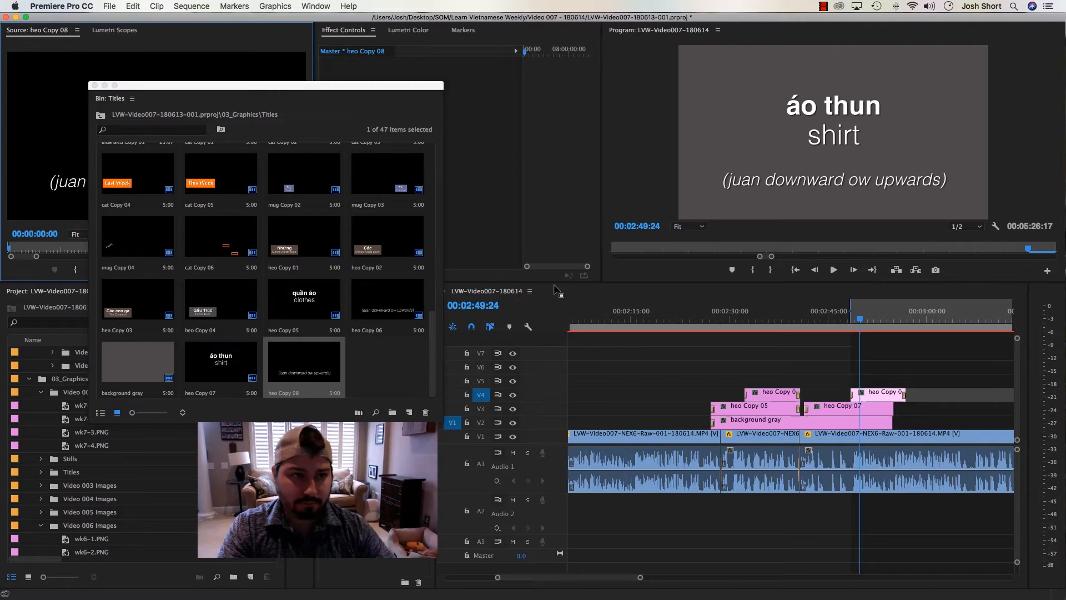
Replace the pasted heo Copy 06 clip at 2:48:13 on V4 with the duplicated pronunciation title from the Source Monitor
left_click(870, 395)
right_click(870, 395)
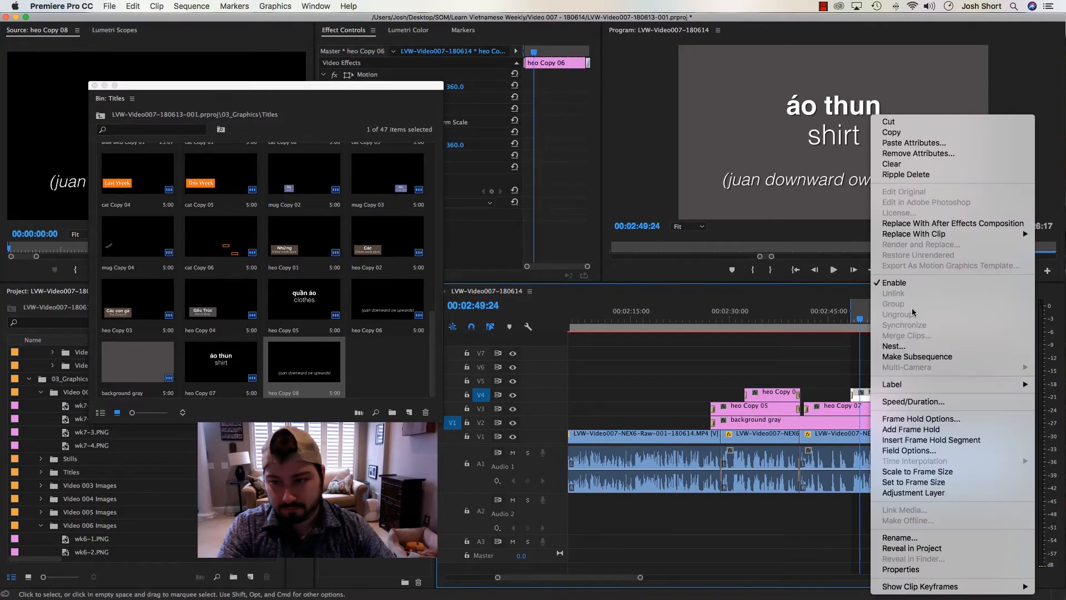
mouse_move(921, 233)
left_click(824, 234)
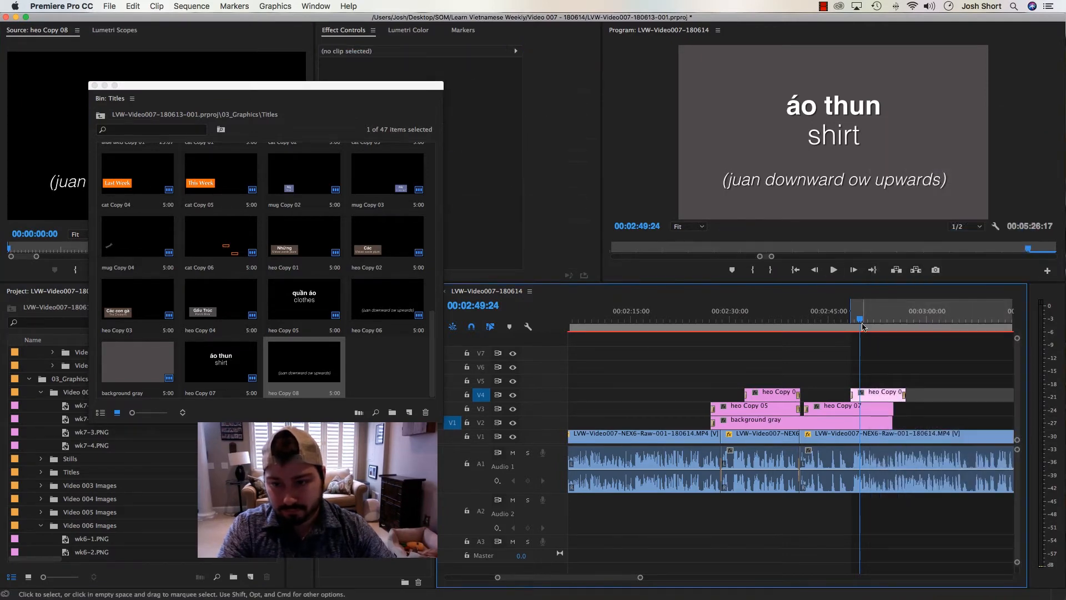
Open the V4 pronunciation title for editing and copy "ow upward thun across" from the Word notes
double_click(869, 395)
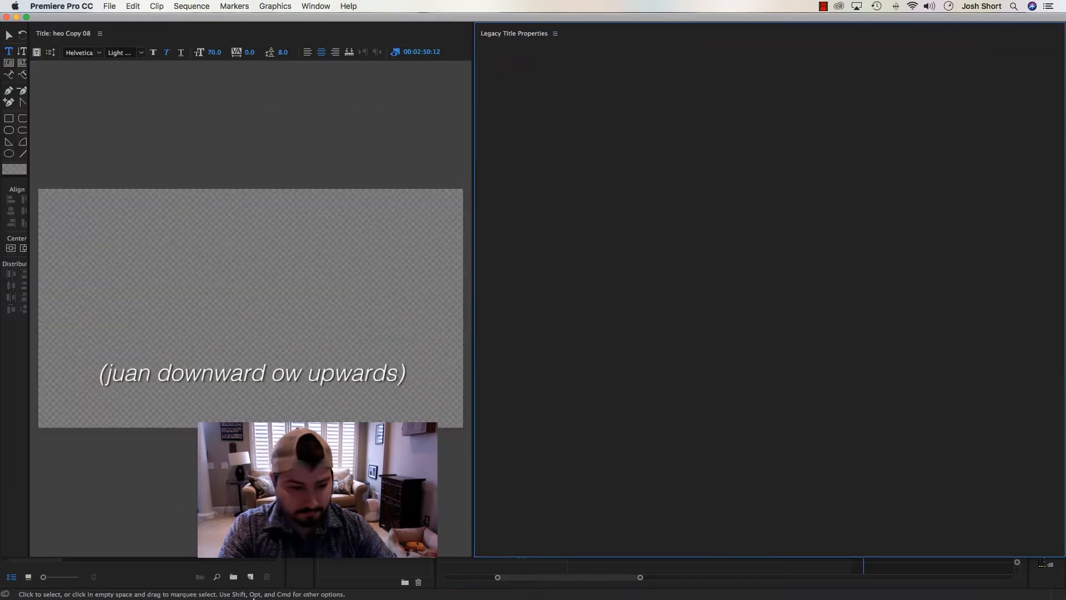
left_click(372, 581)
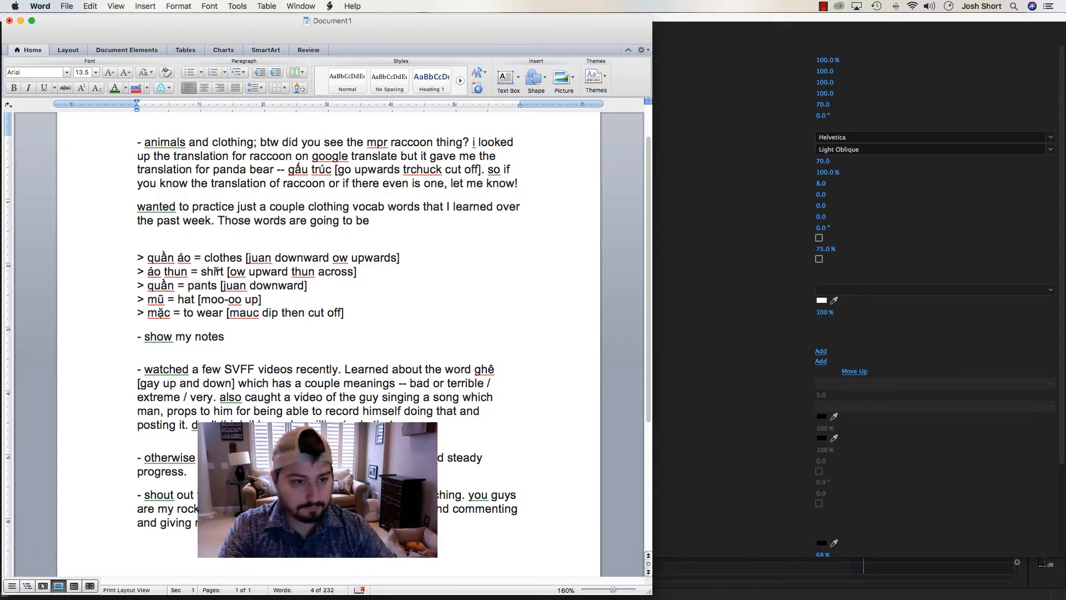
left_click_drag(147, 271, 188, 271)
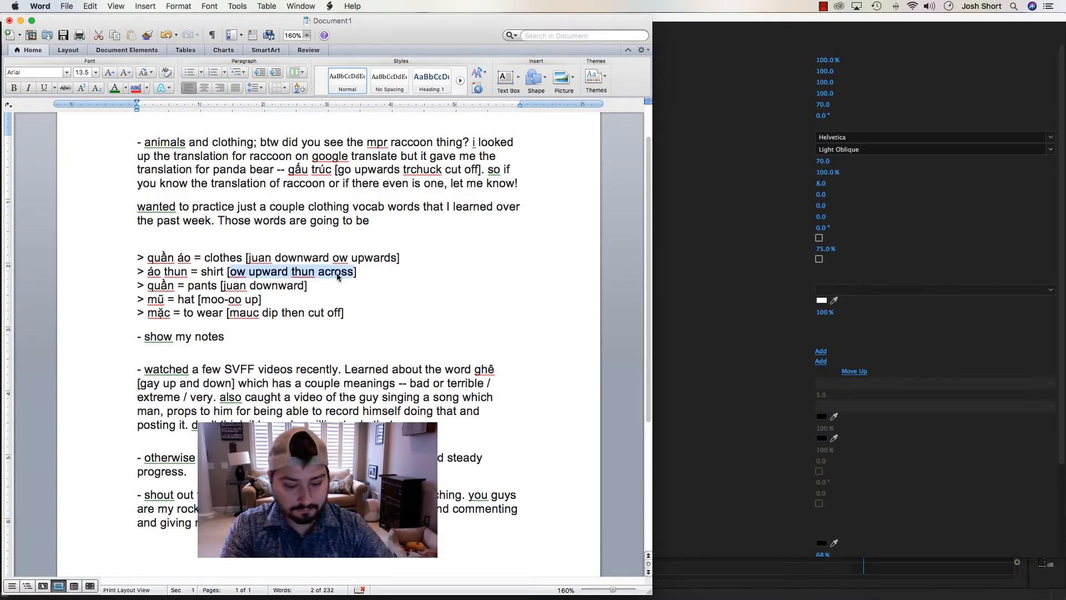
key("super+Tab")
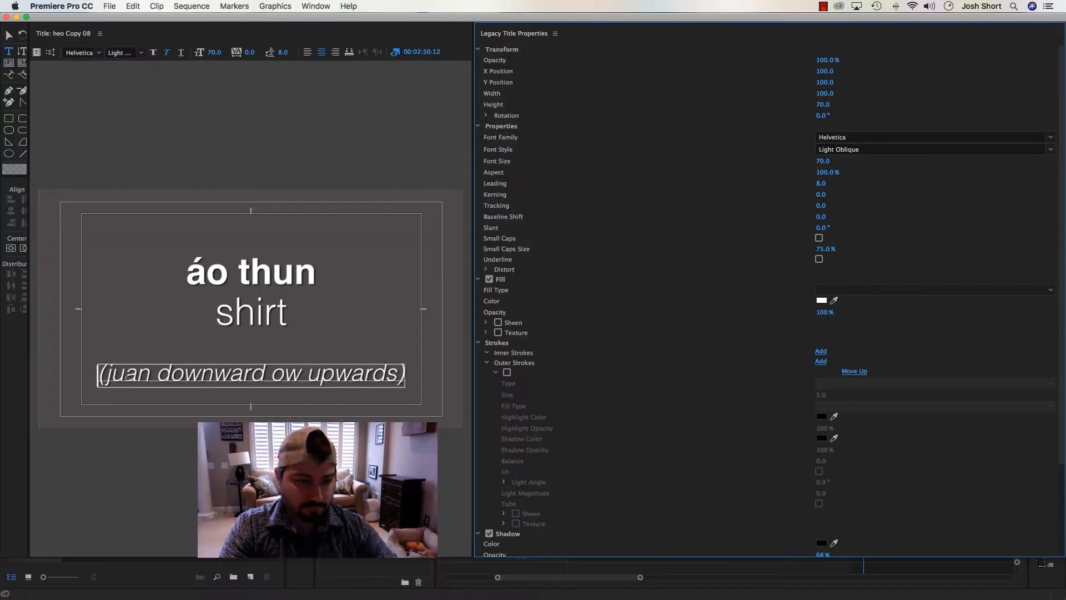
Replace the pronunciation title's text with "(ow upward thun across)"
key("super+a")
key("super+v")
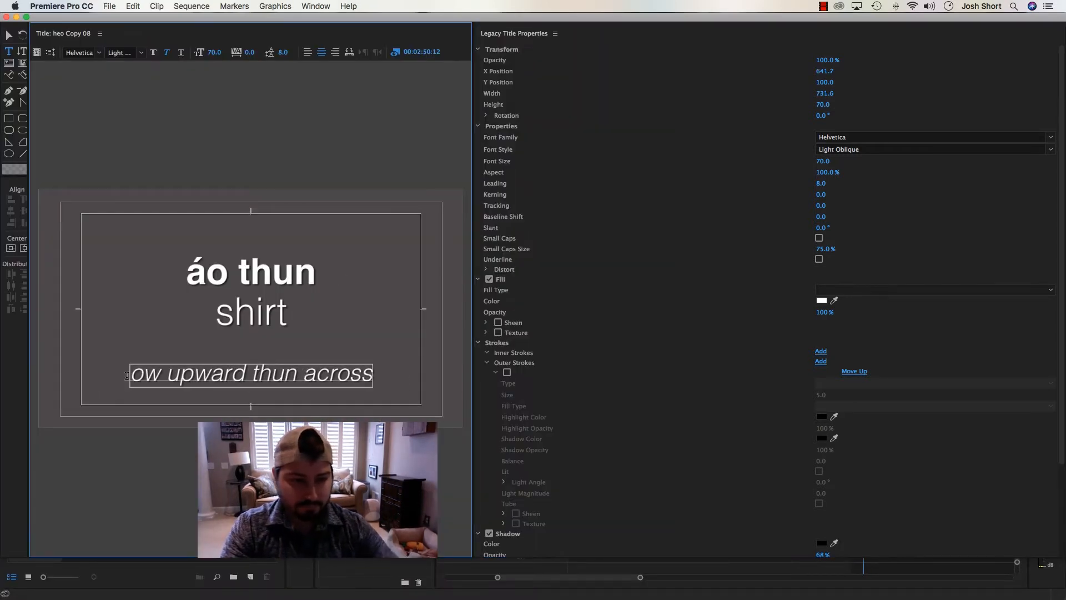
type(")")
left_click(127, 376)
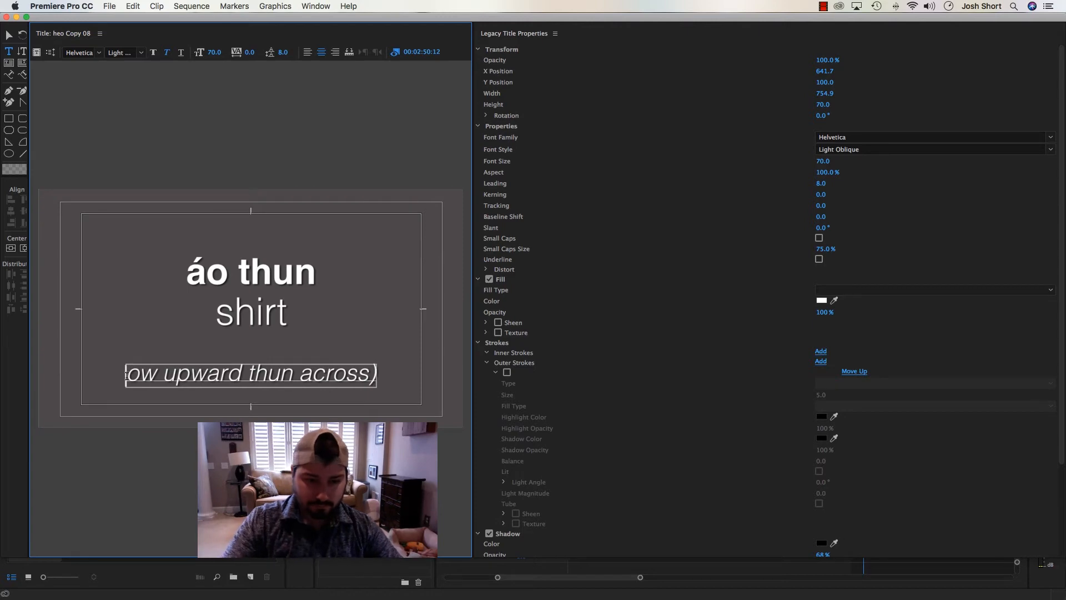
type("(")
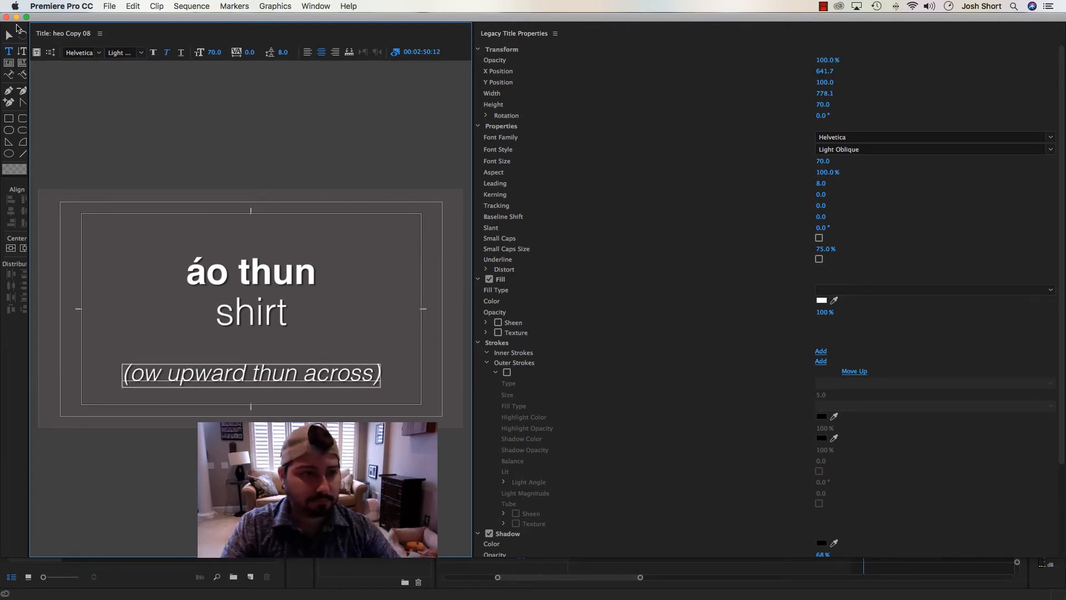
Close the title editor and play the áo thun title section through its end to check the clip timing
left_click(6, 16)
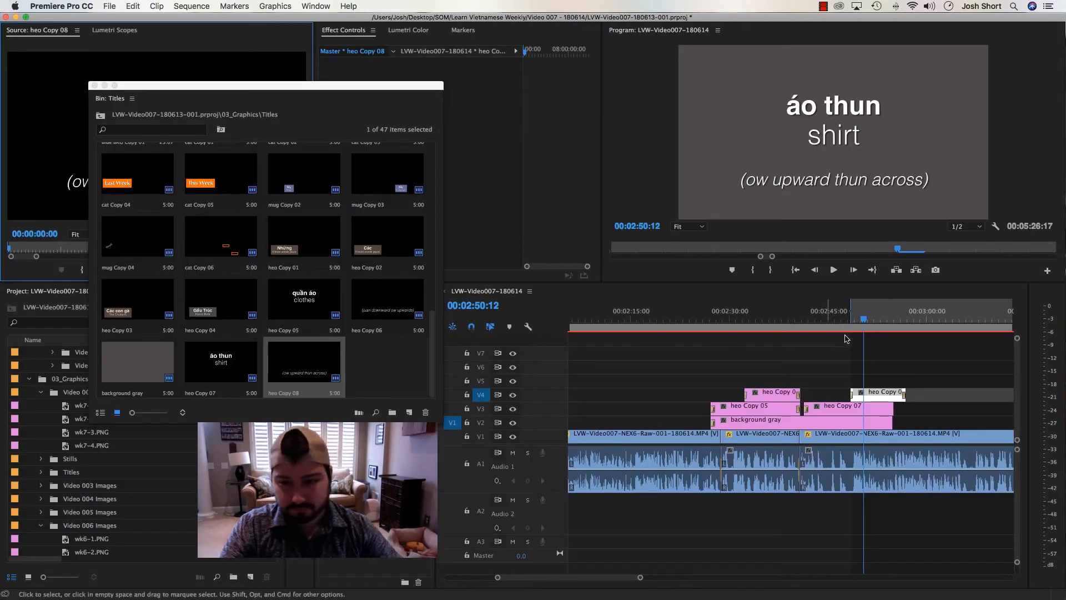
left_click(842, 320)
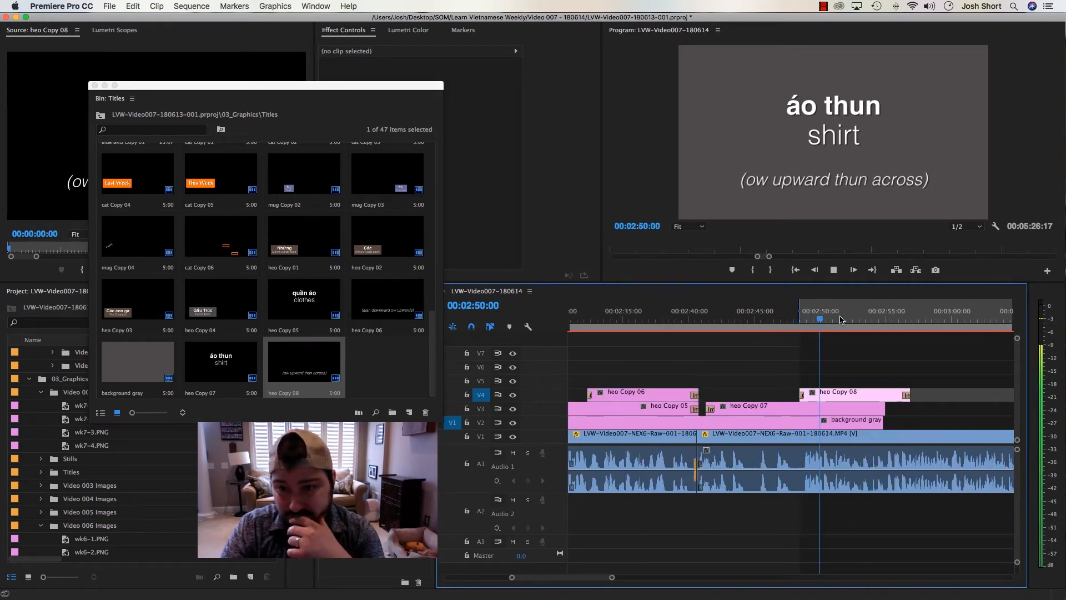
key("minus")
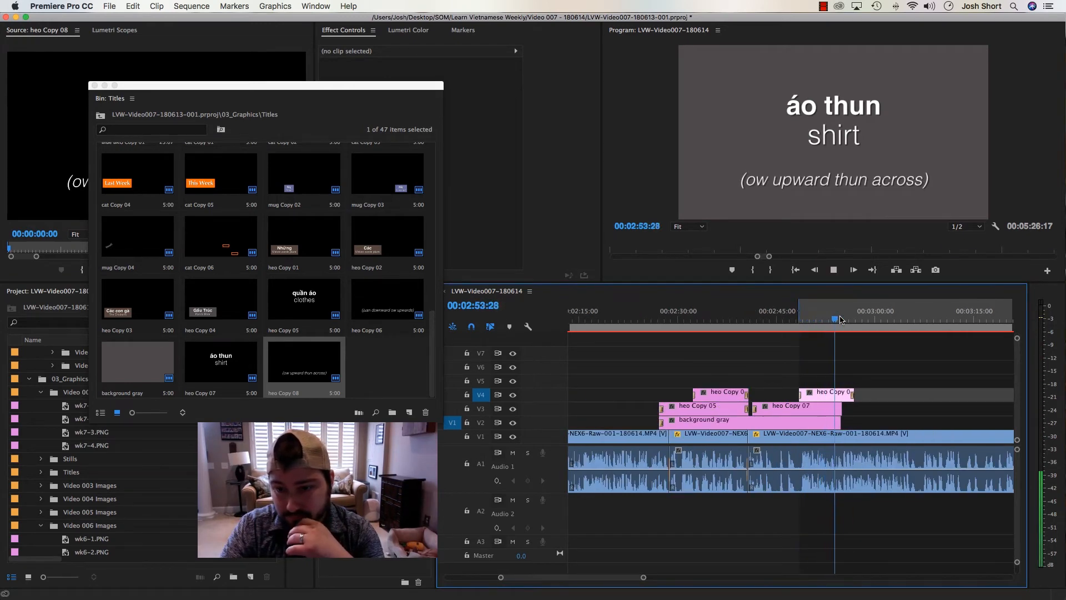
key("space")
key("equal")
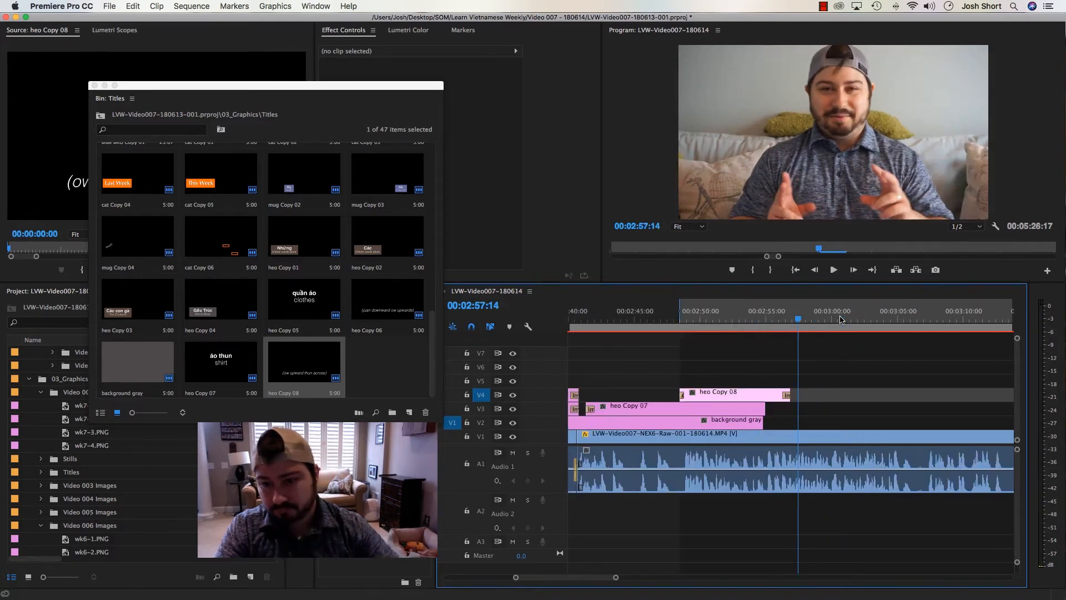
left_click_drag(723, 320, 666, 321)
key("space")
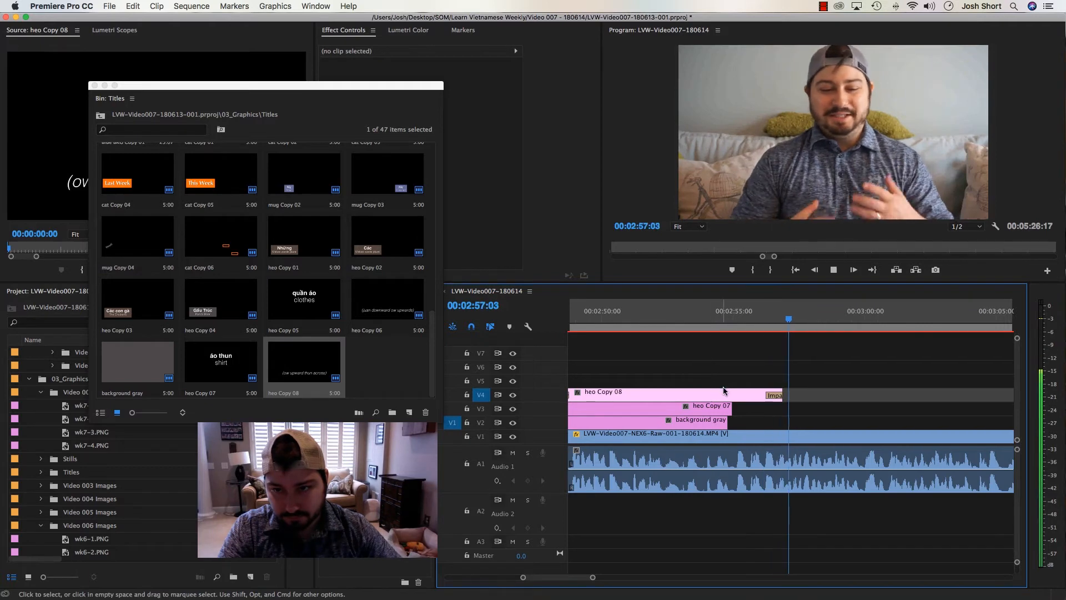
Extend the heo Copy 07 and background gray clips to end together with heo Copy 08
key("space")
key("minus")
left_click_drag(760, 407, 786, 422)
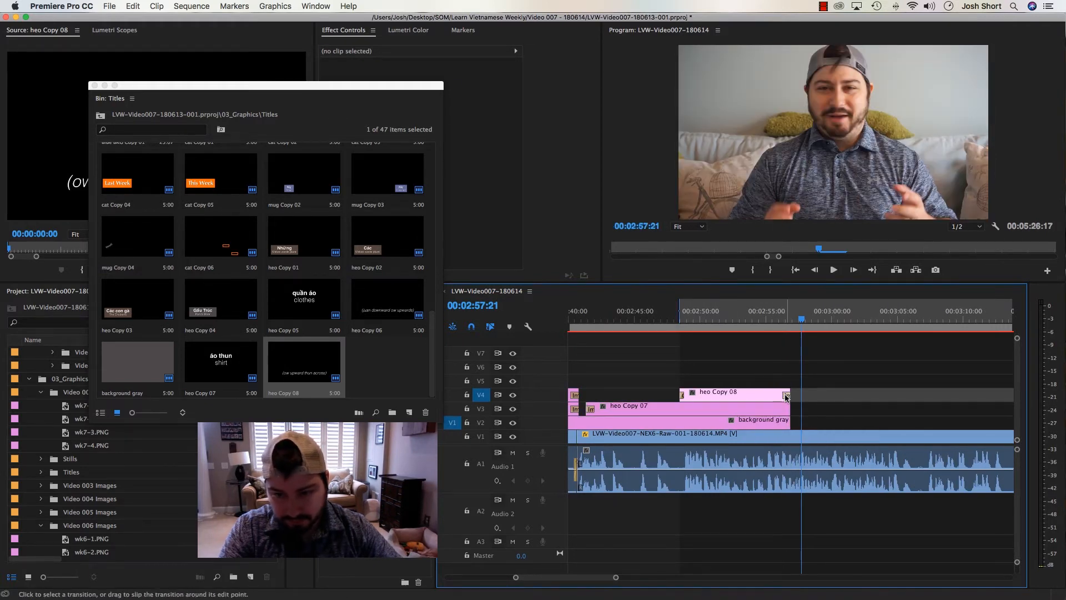
Copy heo Copy 08's ending Impact Push transition onto the ends of heo Copy 07 and background gray, and save the project
left_click(785, 396)
left_click(787, 410)
key("super+v")
left_click(787, 423)
key("super+v")
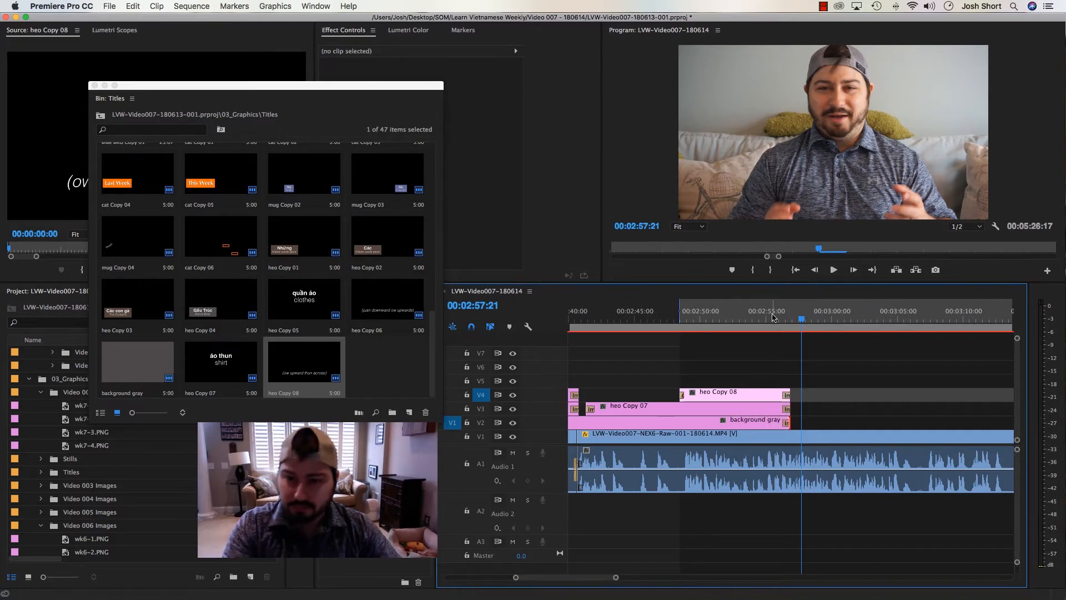
left_click(763, 315)
key("super+s")
Play on to the start of the next vocabulary word and mark an In point at 3:08:06
key("minus")
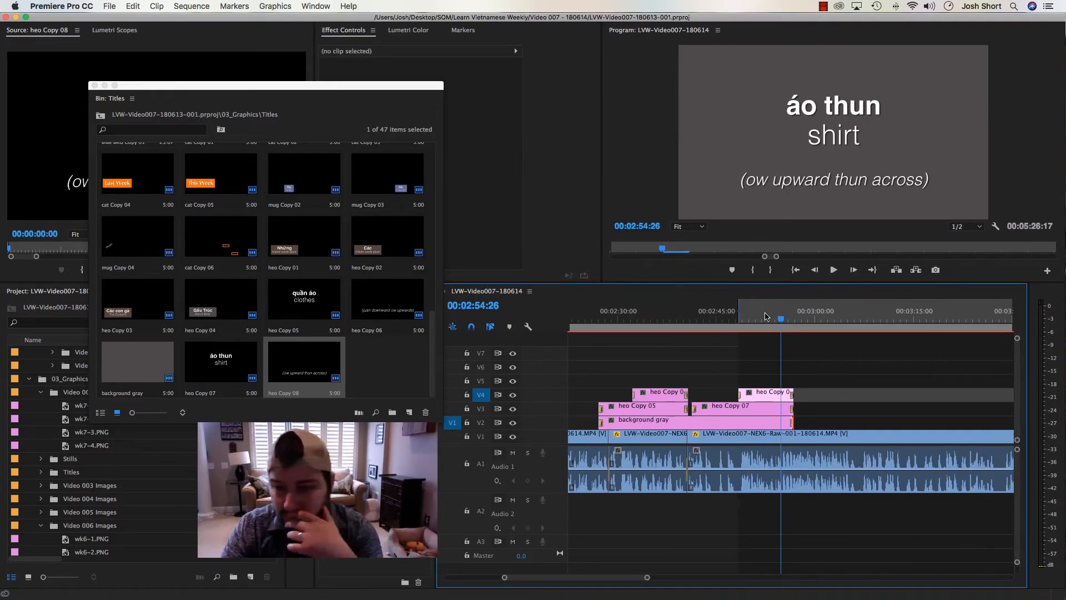
key("space")
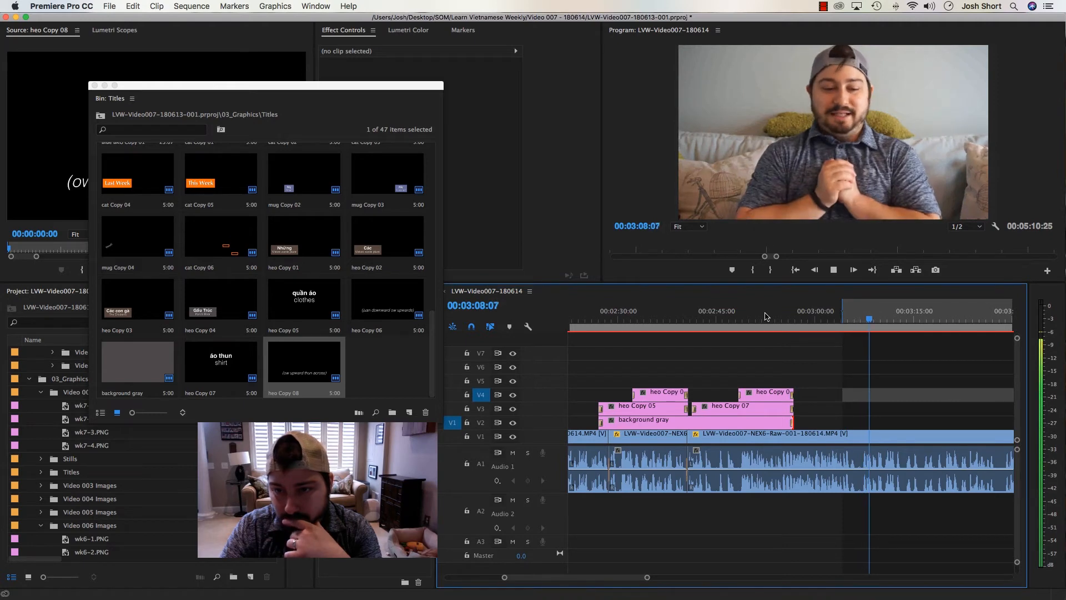
key("space")
key("shift+i")
key("shift+Left")
key("shift+Left")
key("shift+Left")
key("i")
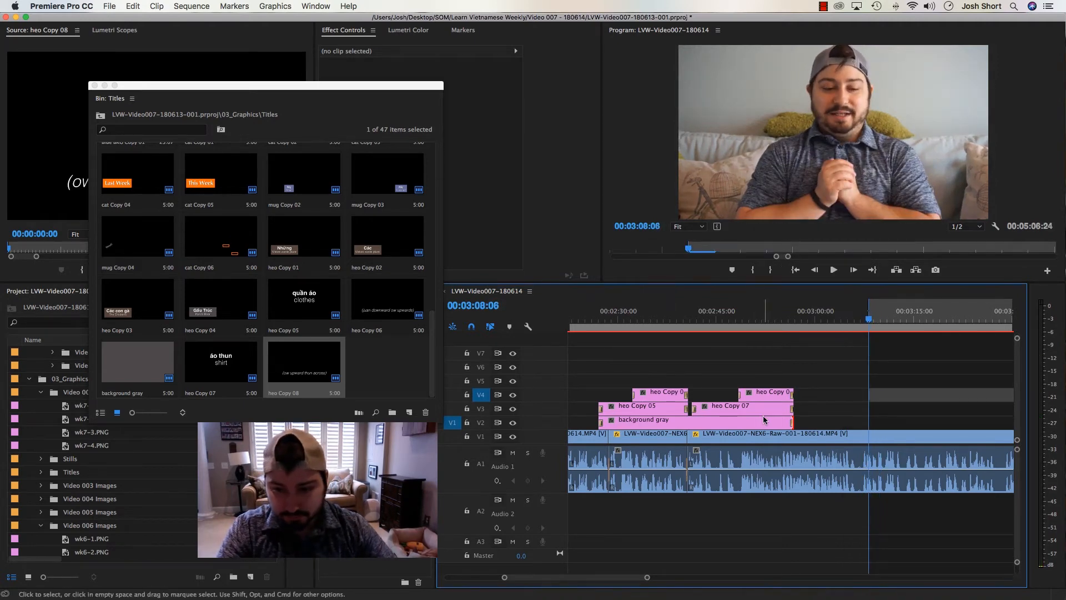
Copy the heo Copy 05, heo Copy 06 and background gray clips to 3:08:06 and move the pasted clips down onto V2–V4
left_click_drag(624, 382, 648, 420)
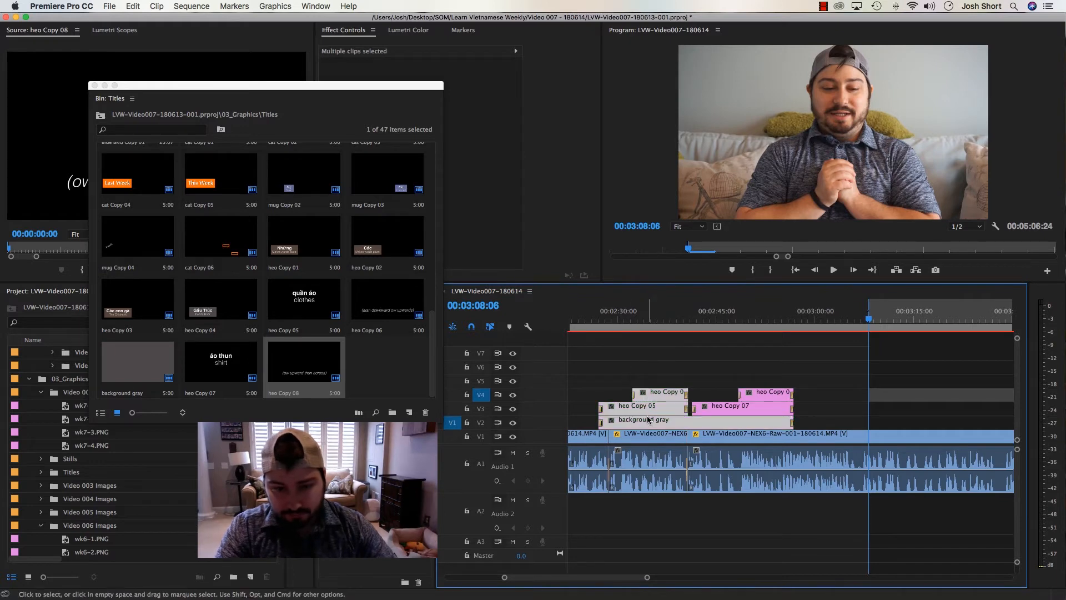
key("super+c")
key("super+v")
key("minus")
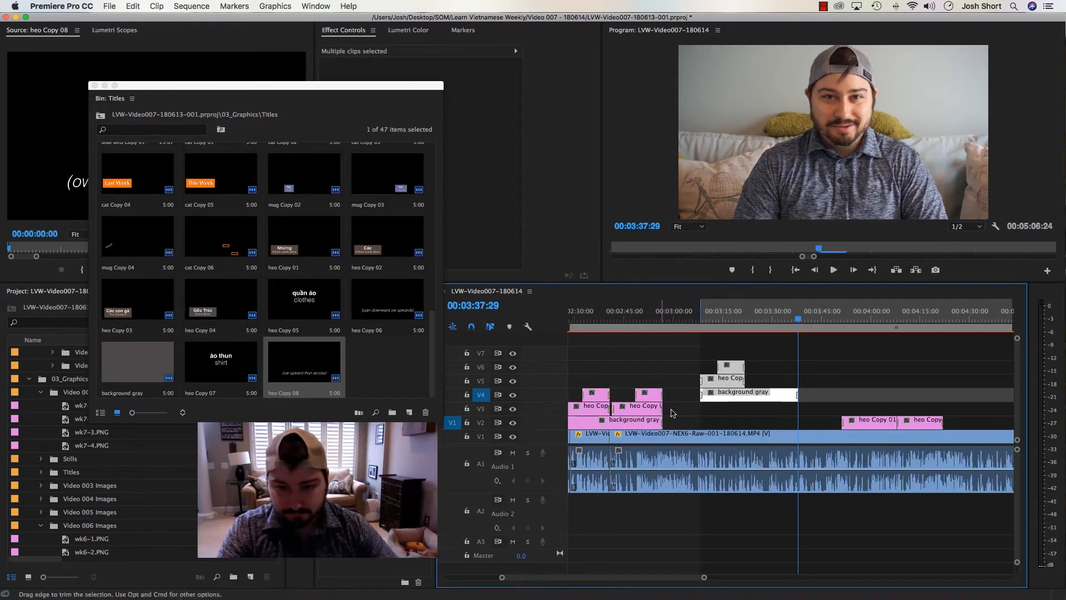
left_click_drag(717, 397, 721, 424)
left_click(748, 367)
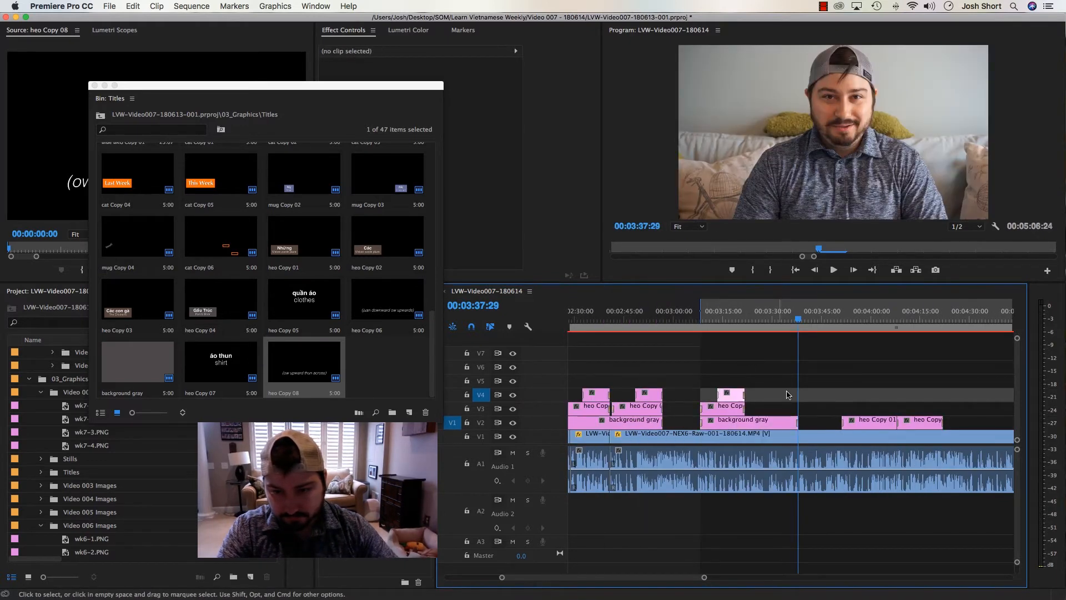
Trim the pasted background gray clip to the end of the titles above it and park the playhead at 3:11:05
left_click_drag(794, 419, 741, 420)
left_click(731, 317)
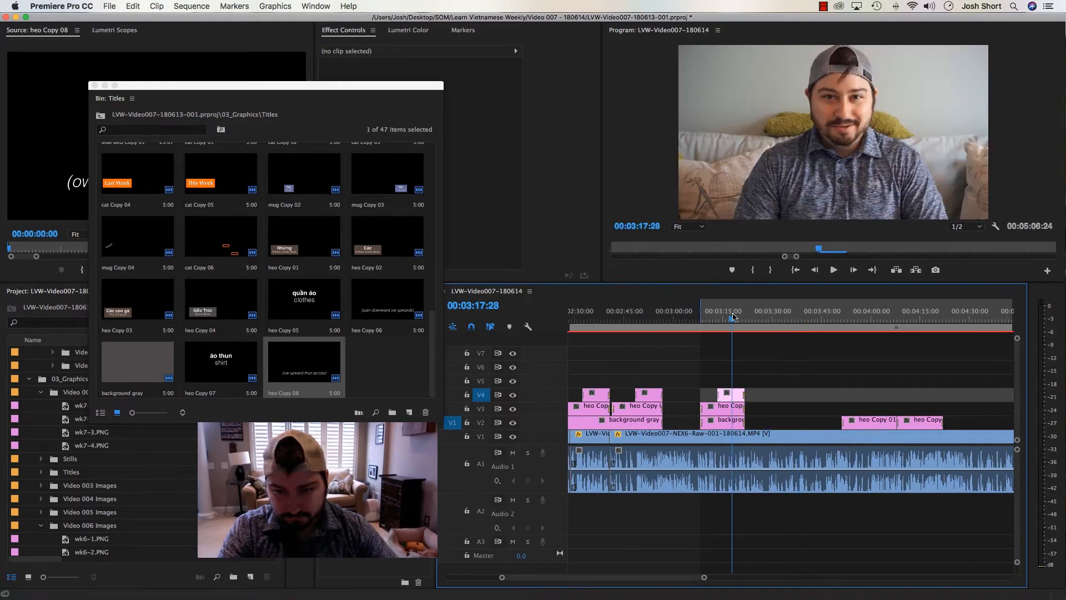
key("equal")
key("equal")
left_click(711, 312)
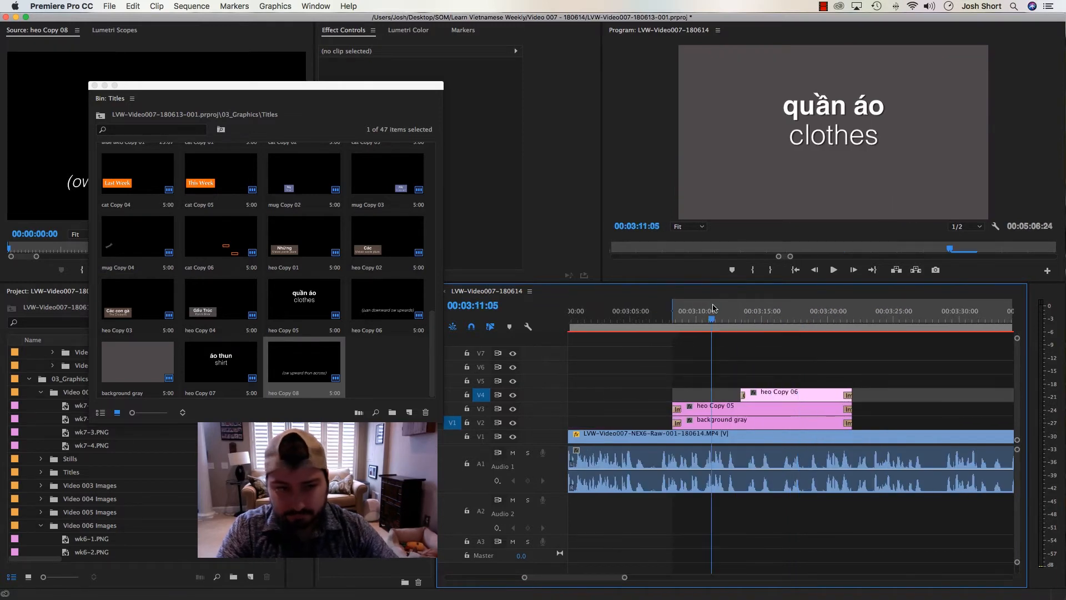
Duplicate the heo Copy 07 title in the Titles bin and load the duplicate into the Source Monitor
left_click(383, 369)
left_click(194, 369)
key("super+shift+slash")
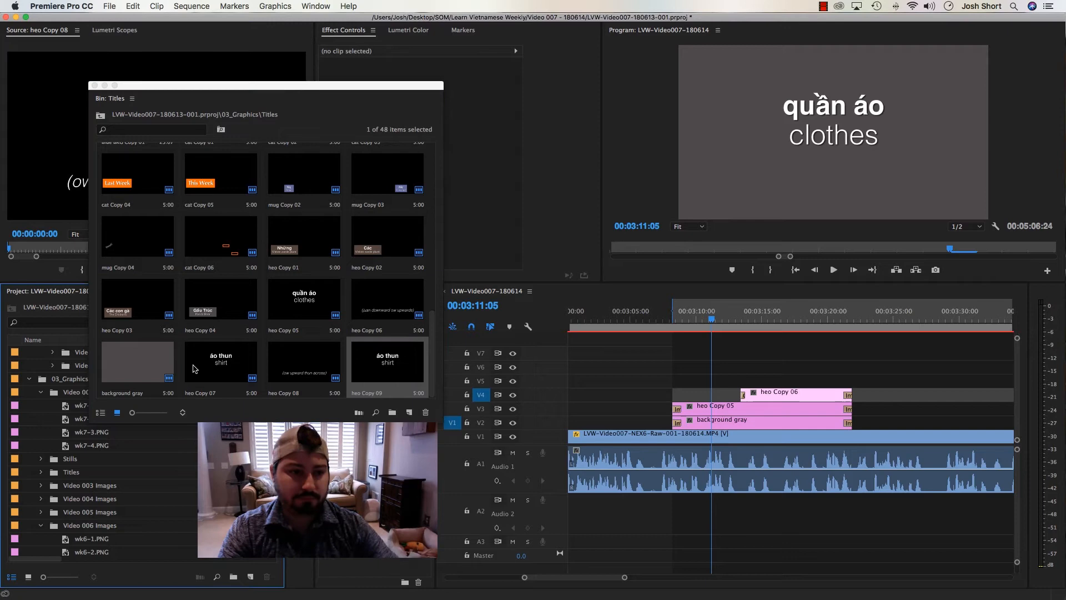
double_click(407, 376)
Replace the pasted heo Copy 05 clip on V3 with the duplicated áo thun title from the Source Monitor
left_click(713, 411)
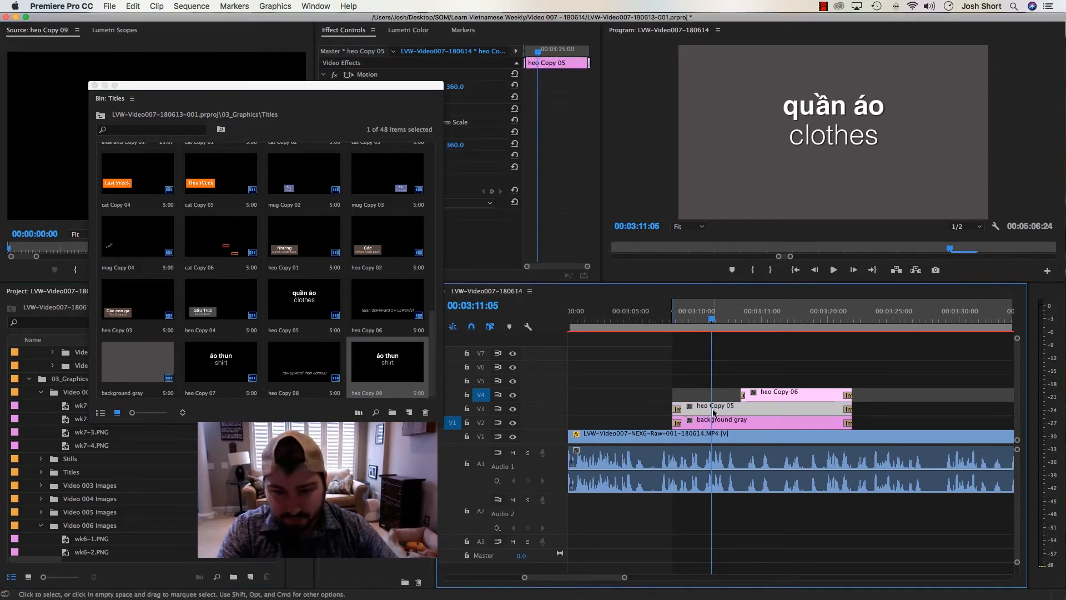
right_click(712, 413)
mouse_move(801, 235)
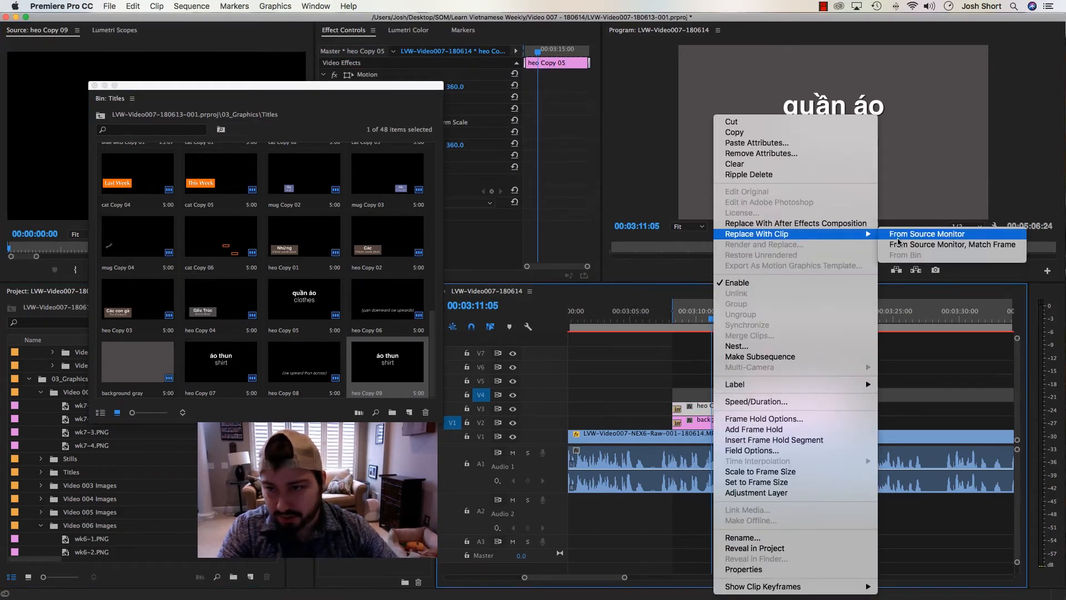
left_click(917, 235)
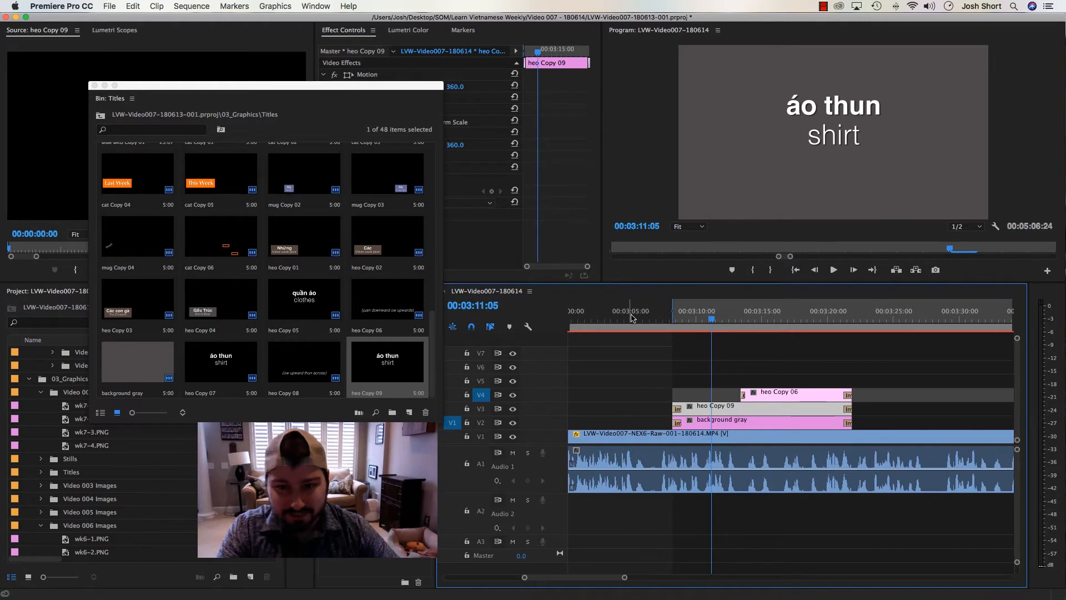
Open the replaced V3 title for editing, copy "quần" from the Word notes, and return to the title in Premiere Pro
double_click(724, 411)
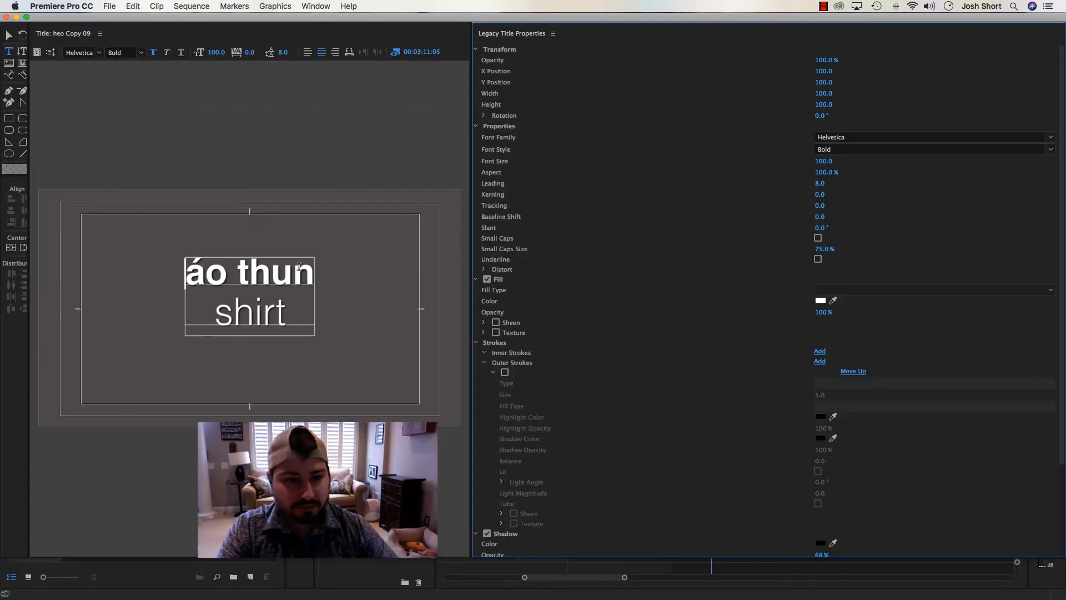
left_click(209, 270)
mouse_move(268, 597)
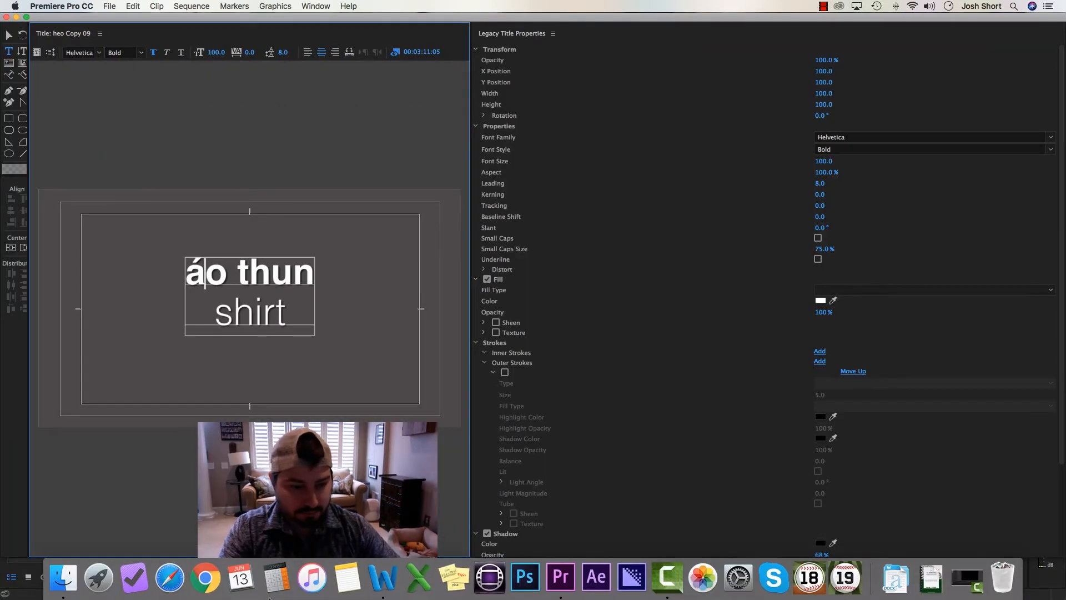
left_click(382, 580)
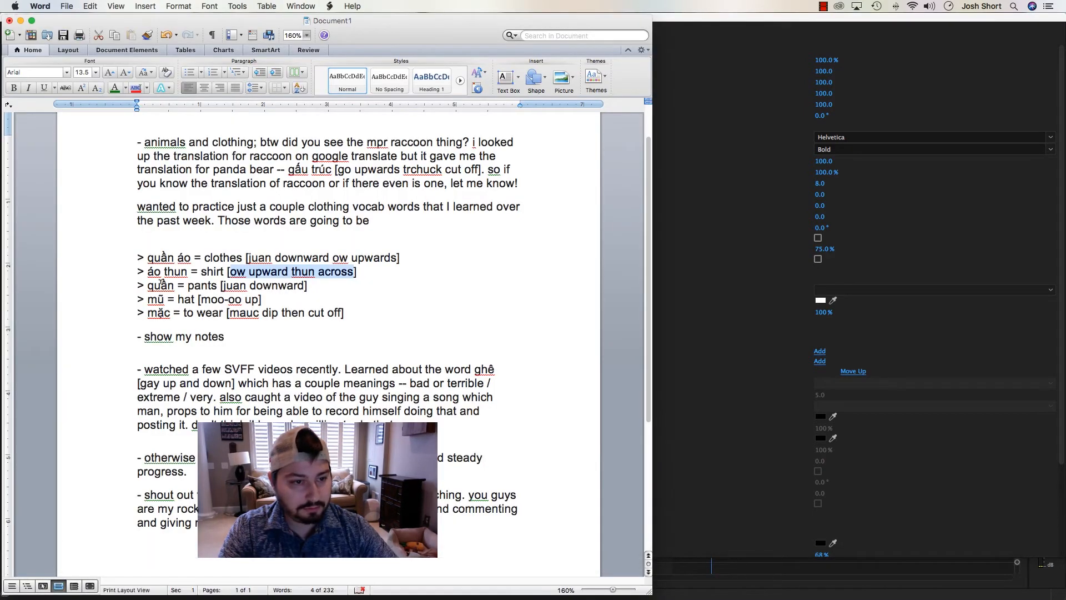
double_click(161, 284)
key("super+Tab")
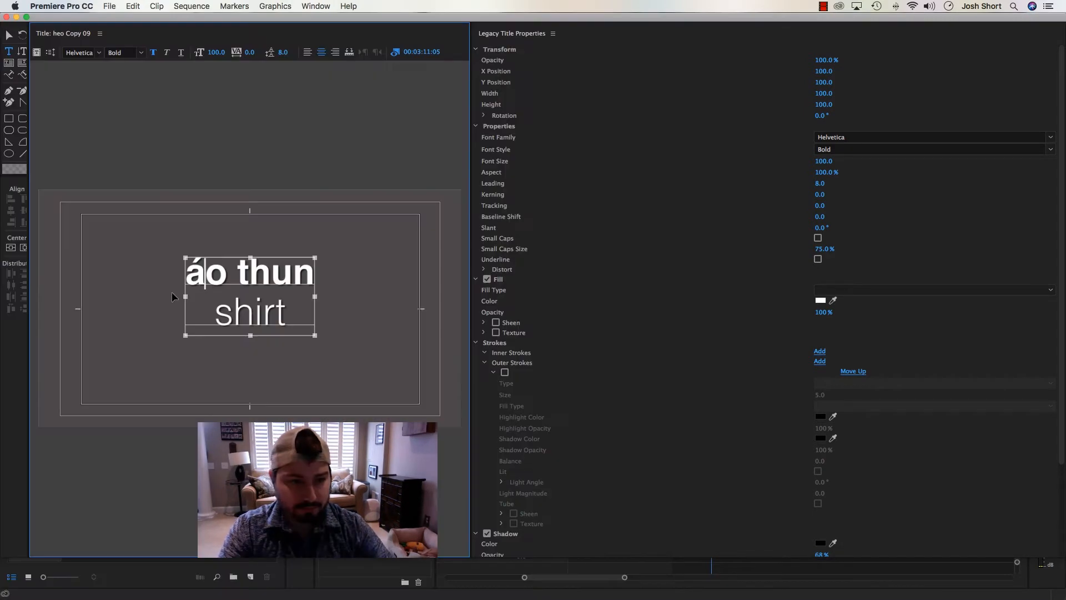
Replace the title's Vietnamese line "áo thun" with the copied word "quần"
key("super+v")
key("Delete")
key("Delete")
key("Delete")
key("Delete")
key("Delete")
key("Delete")
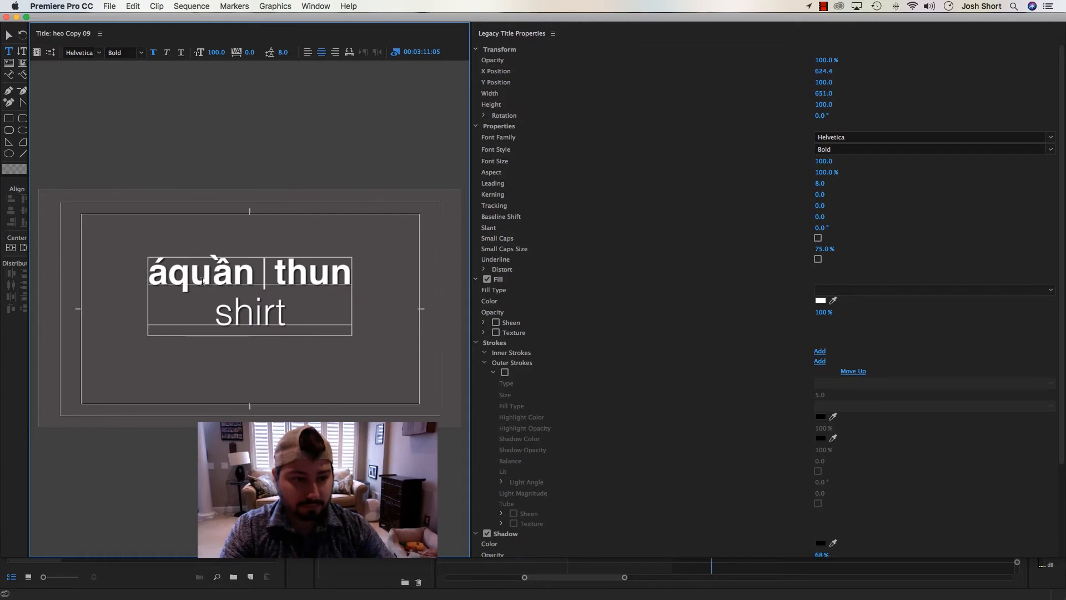
key("BackSpace")
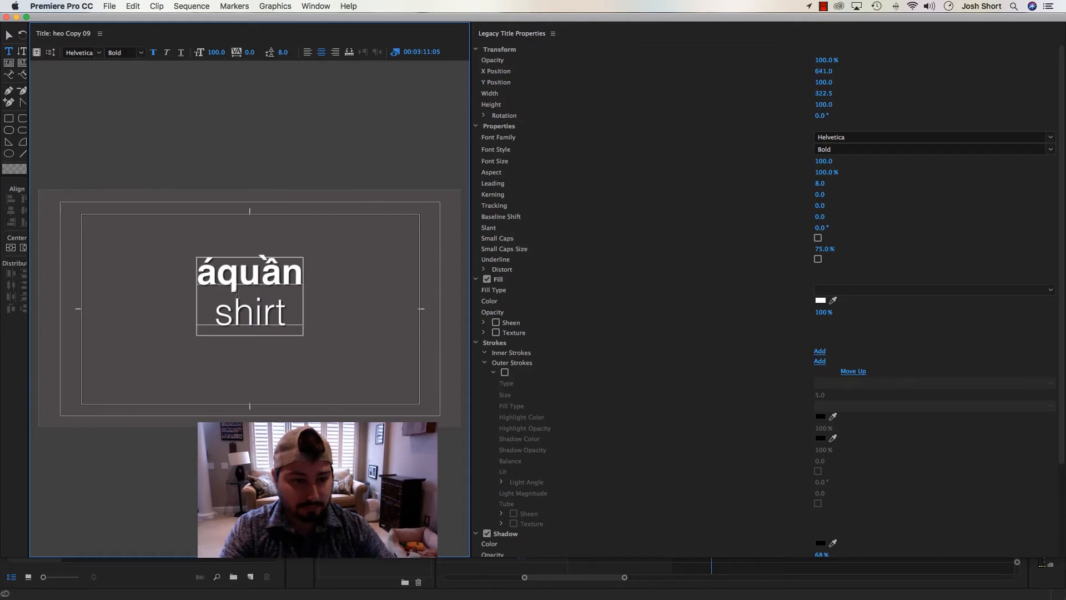
key("BackSpace")
Change the title's English line from "shirt" to "pants" and close the title editor
type("pant")
key("Delete")
key("Delete")
key("Delete")
key("Delete")
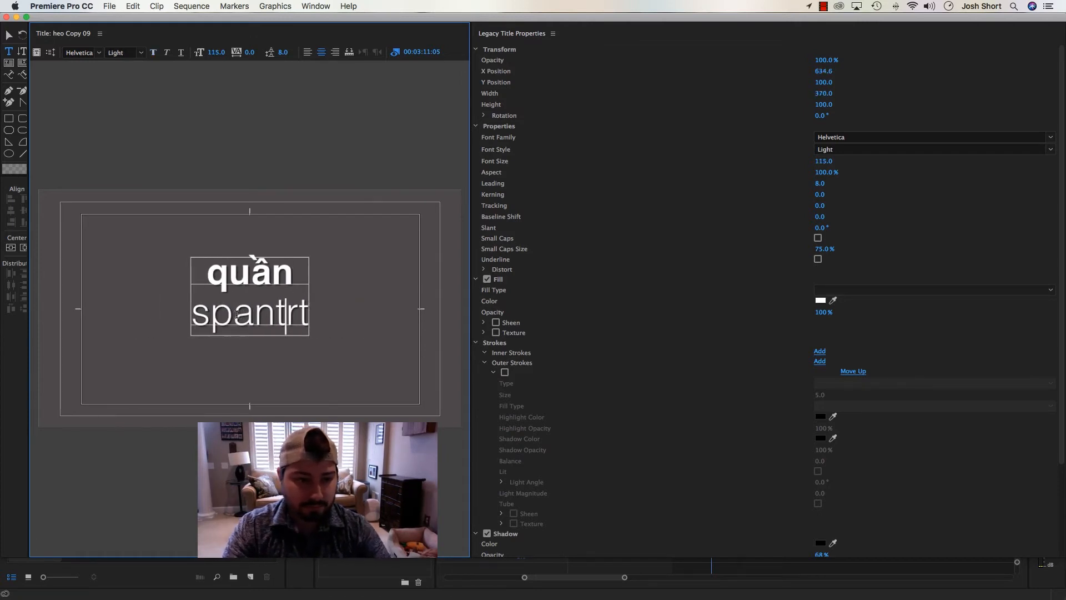
type("s")
key("Delete")
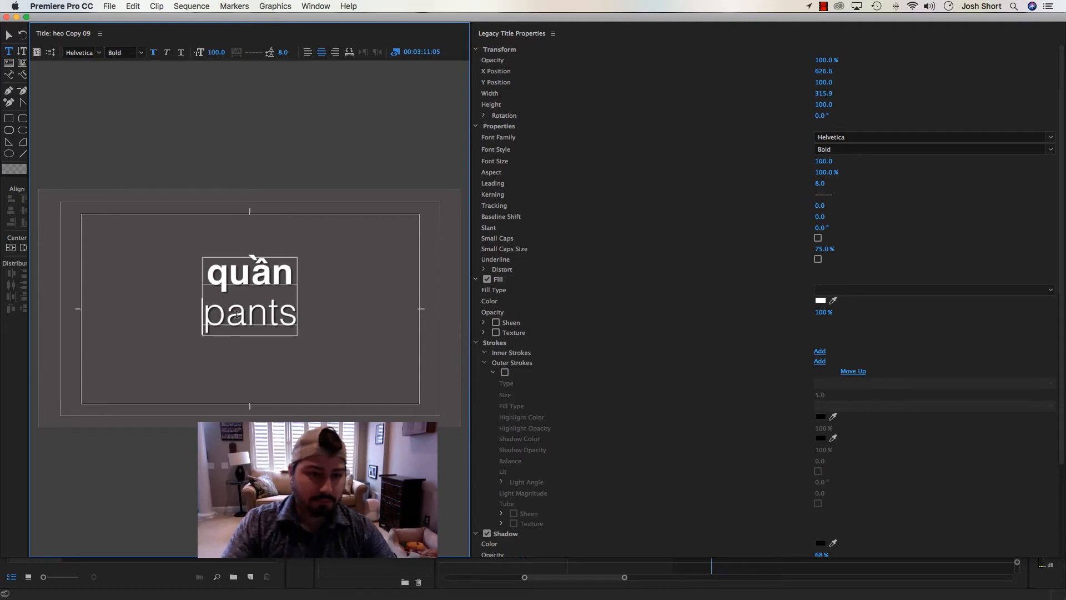
left_click(7, 18)
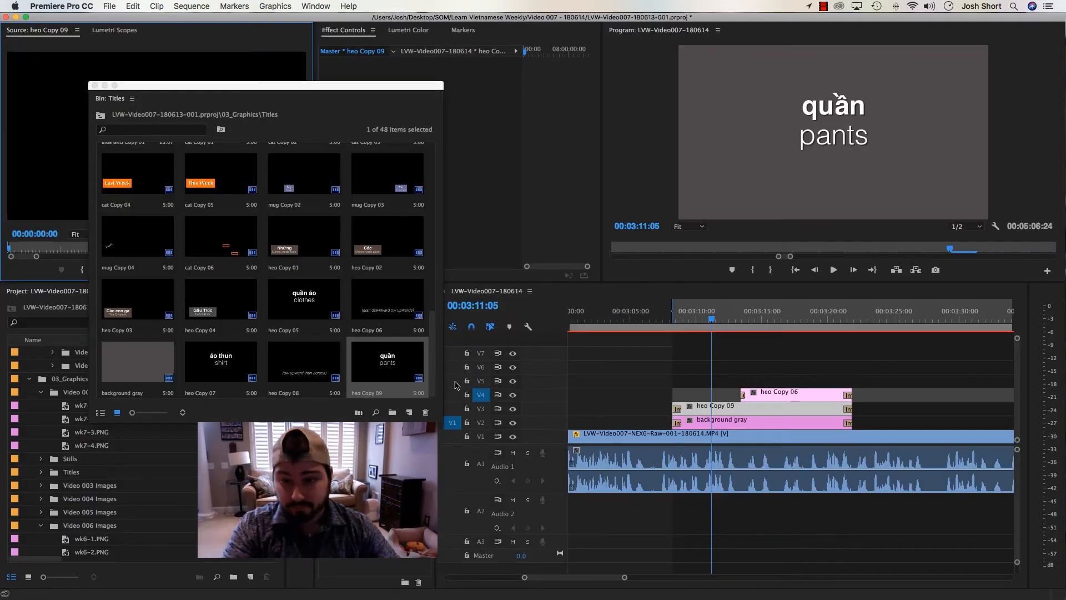
Play the sequence through the quần titles and mark an In point just after 3:16
left_click(632, 322)
key("space")
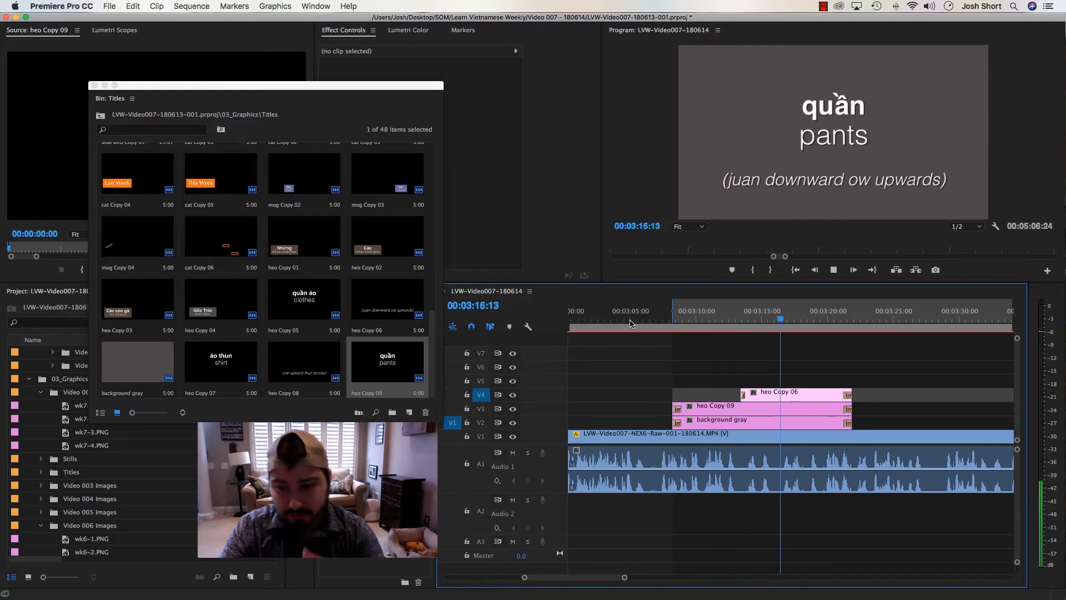
key("i")
key("space")
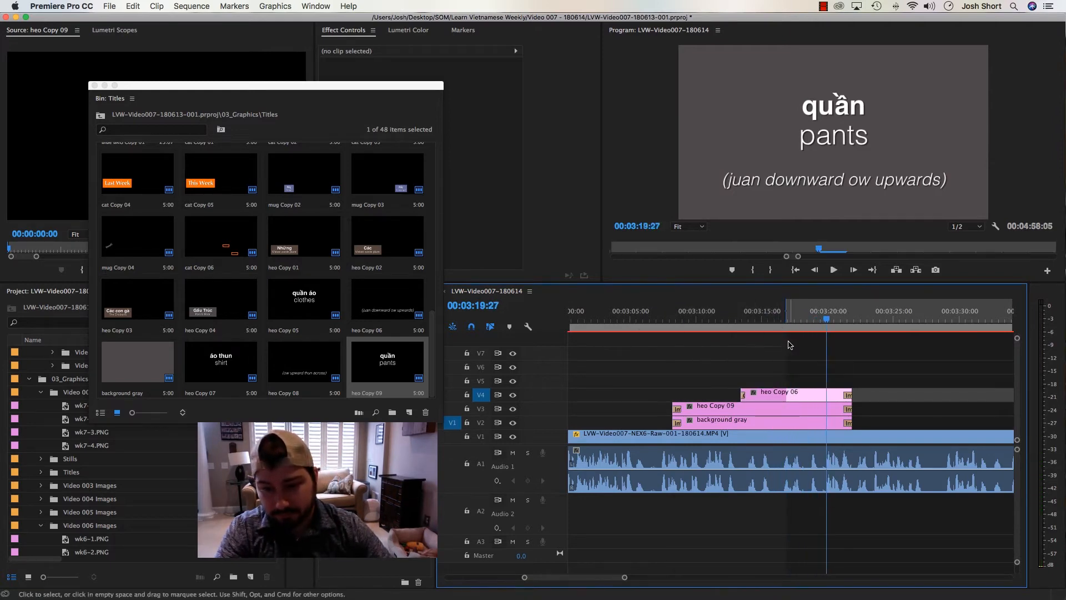
Try shortening heo Copy 06, heo Copy 09 and background gray to end at about 3:16, and play the section
left_click_drag(809, 352, 853, 426)
left_click_drag(848, 390, 778, 409)
left_click(766, 314)
key("space")
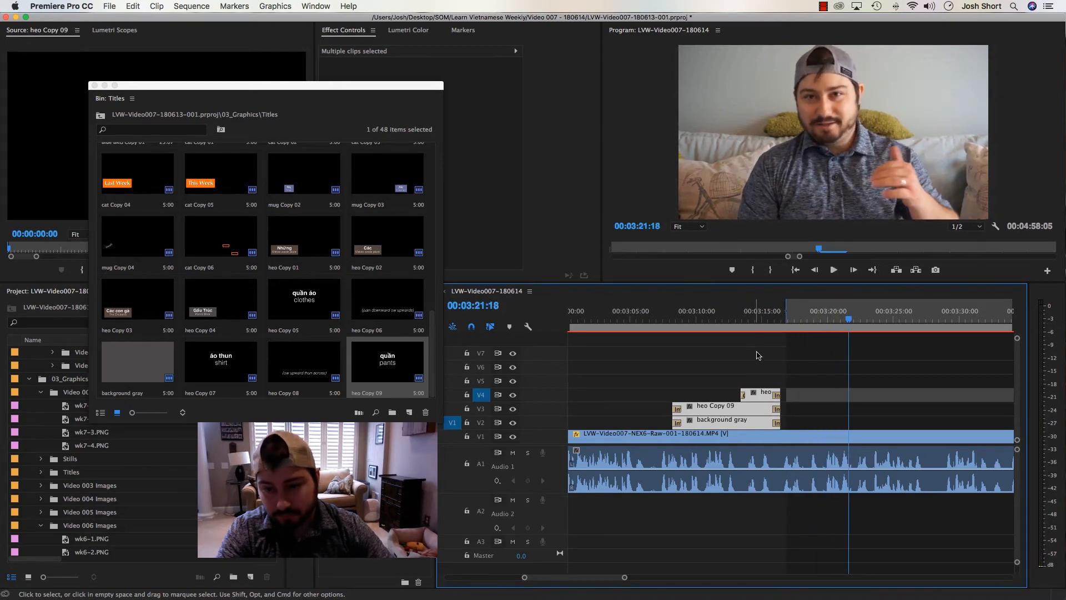
Extend the heo Copy 06 and heo Copy 09 titles to about 3:28 and background gray to about 3:39
left_click_drag(779, 395, 896, 395)
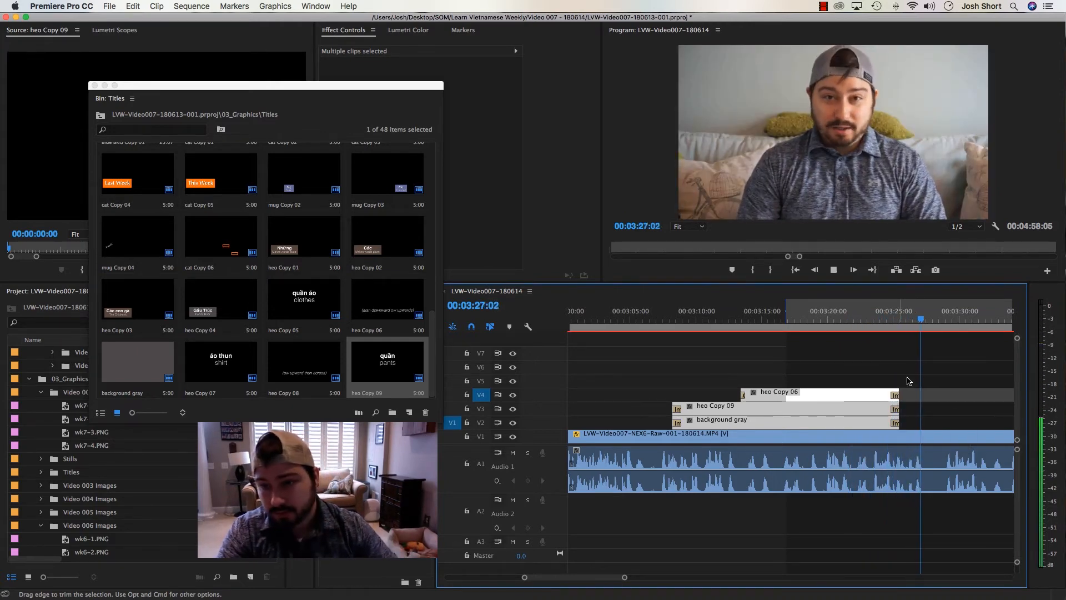
left_click_drag(869, 363, 939, 422)
key("minus")
Play the extended quần section from about 3:15 to 3:20 to check the pronunciation title's timing
left_click(843, 315)
left_click(833, 379)
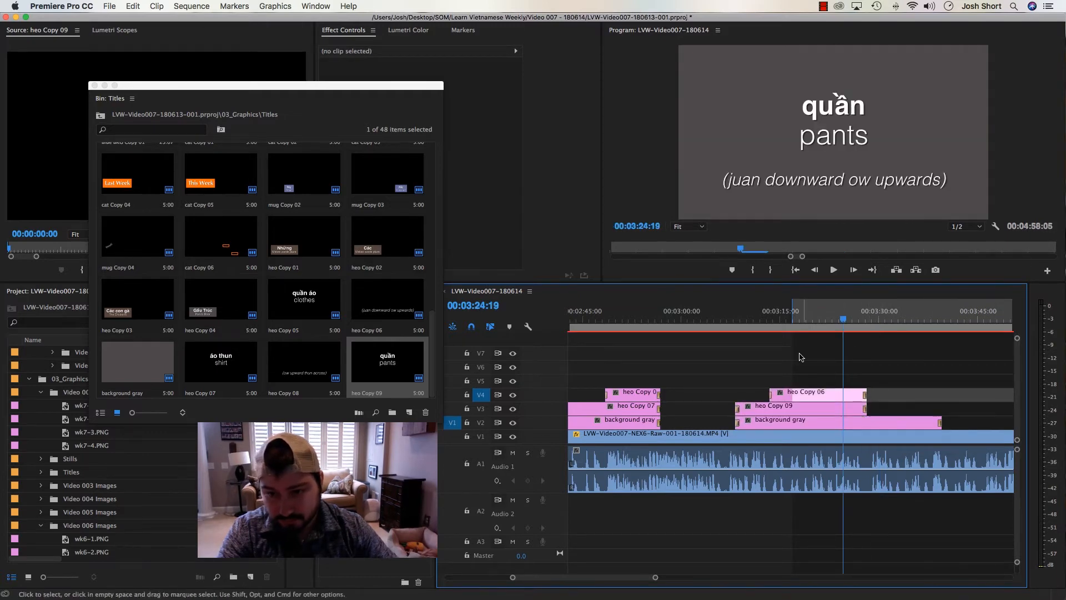
left_click_drag(798, 317, 783, 316)
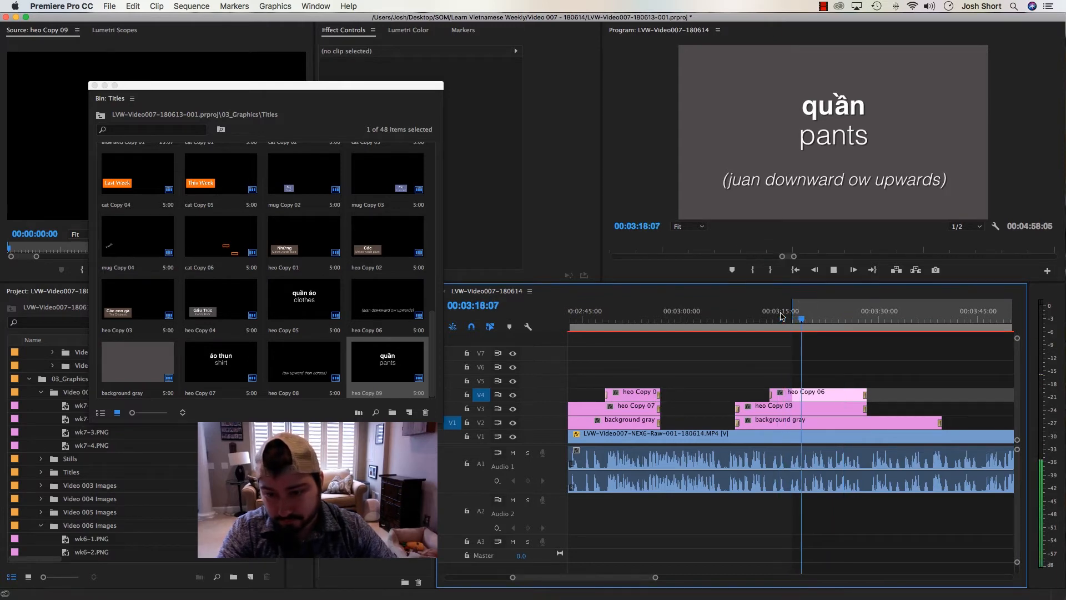
key("space")
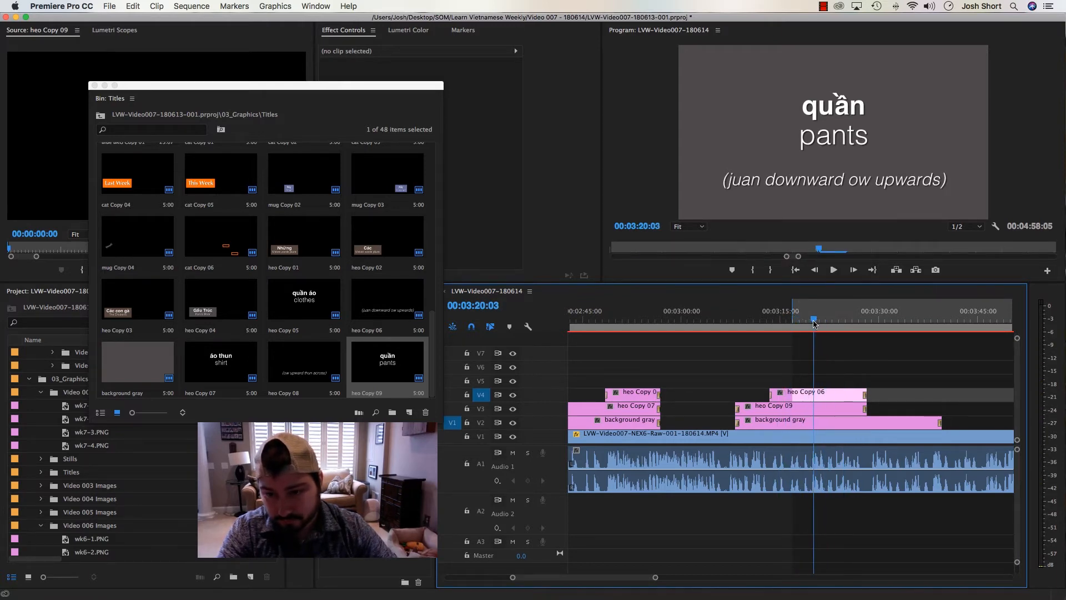
Mark an In point at 00:03:19:23 and trim the start of the heo Copy 06 title to it
left_click_drag(814, 323, 811, 323)
key("i")
left_click_drag(772, 395, 813, 396)
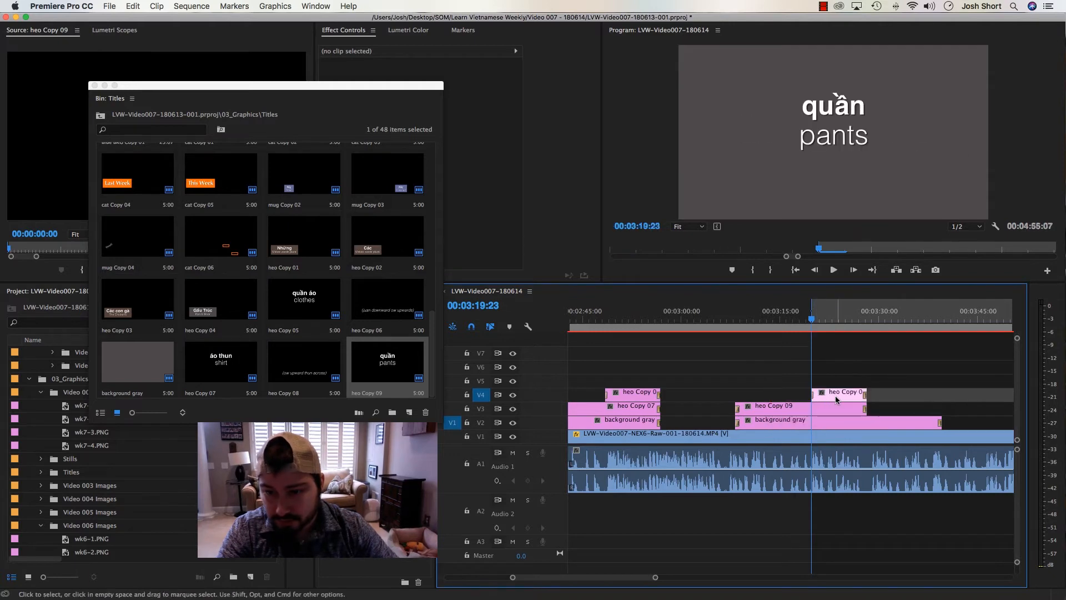
Duplicate the heo Copy 08 title in the Titles bin and replace heo Copy 06 above the quần title with the duplicate
left_click(835, 399)
left_click_drag(813, 319, 837, 319)
left_click(304, 310)
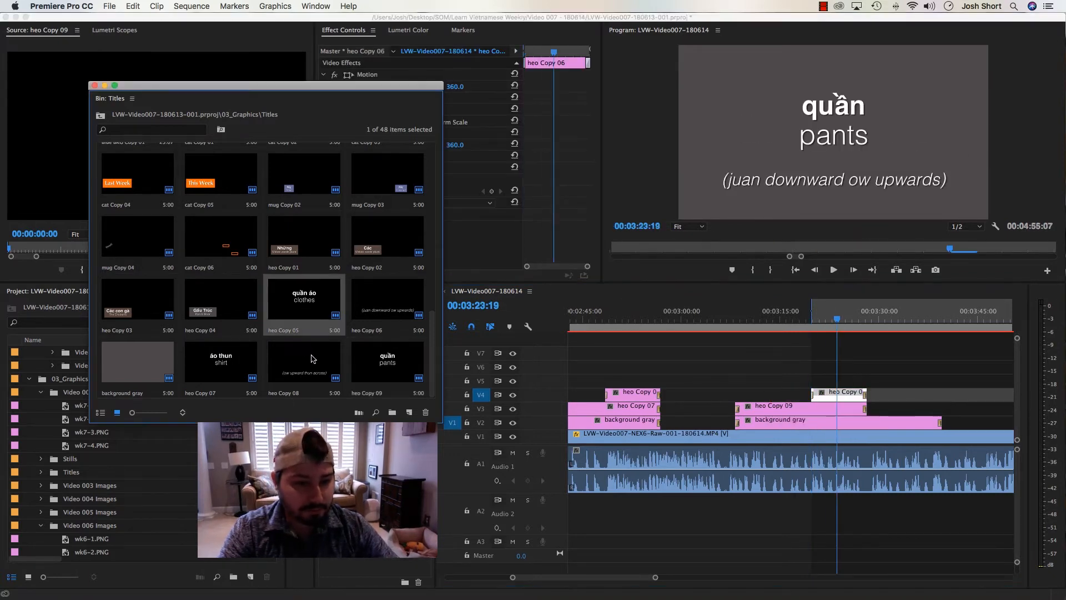
left_click(311, 358)
key("super+shift+slash")
double_click(119, 366)
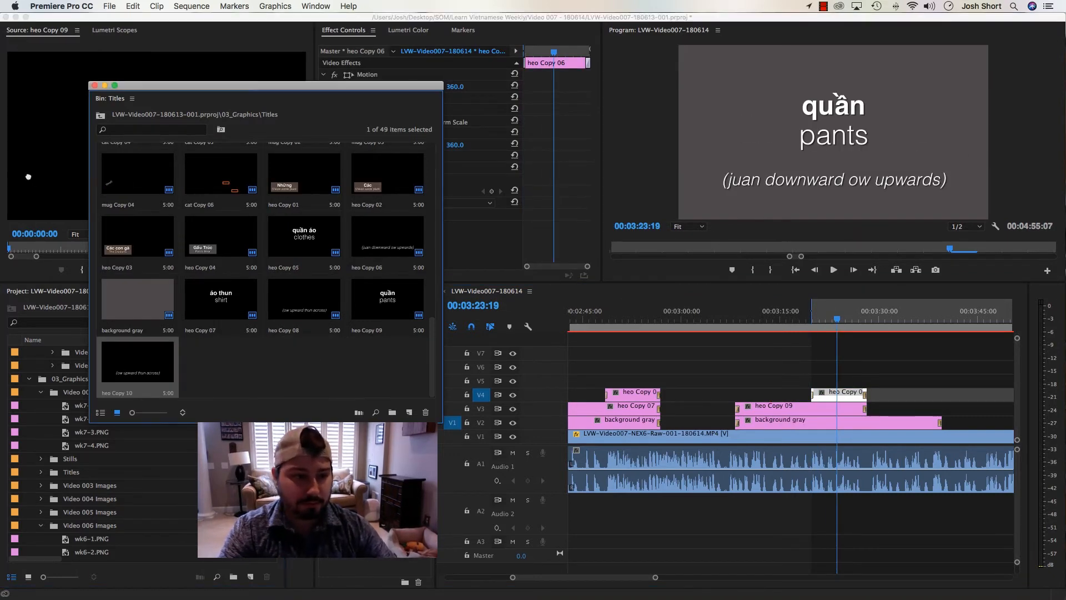
right_click(816, 391)
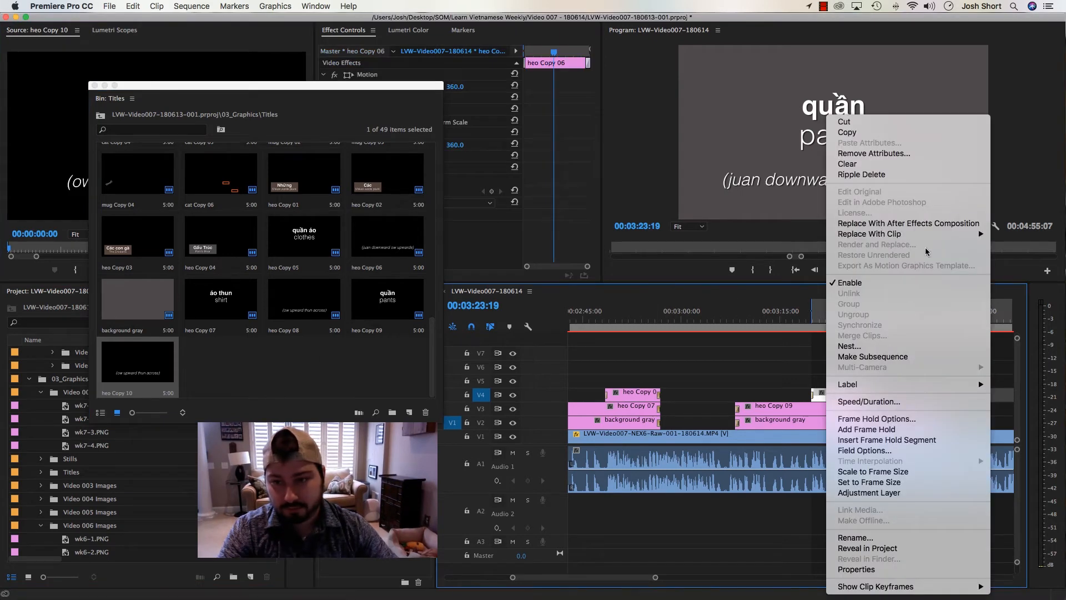
left_click(812, 235)
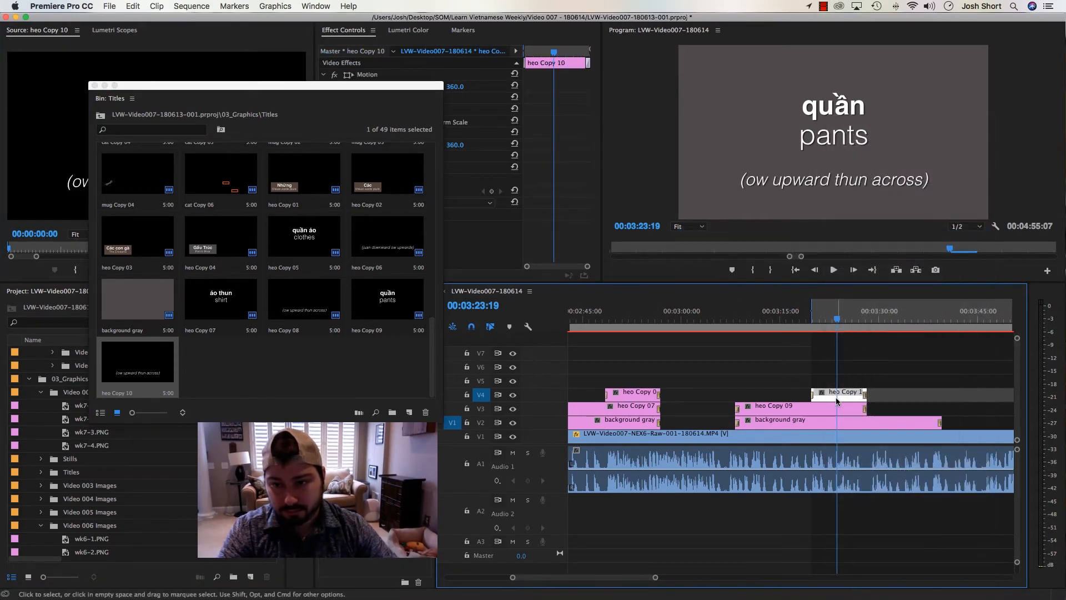
Change the heo Copy 10 title's text to "(juan downward)", using the quần pronunciation in the Word notes
double_click(835, 394)
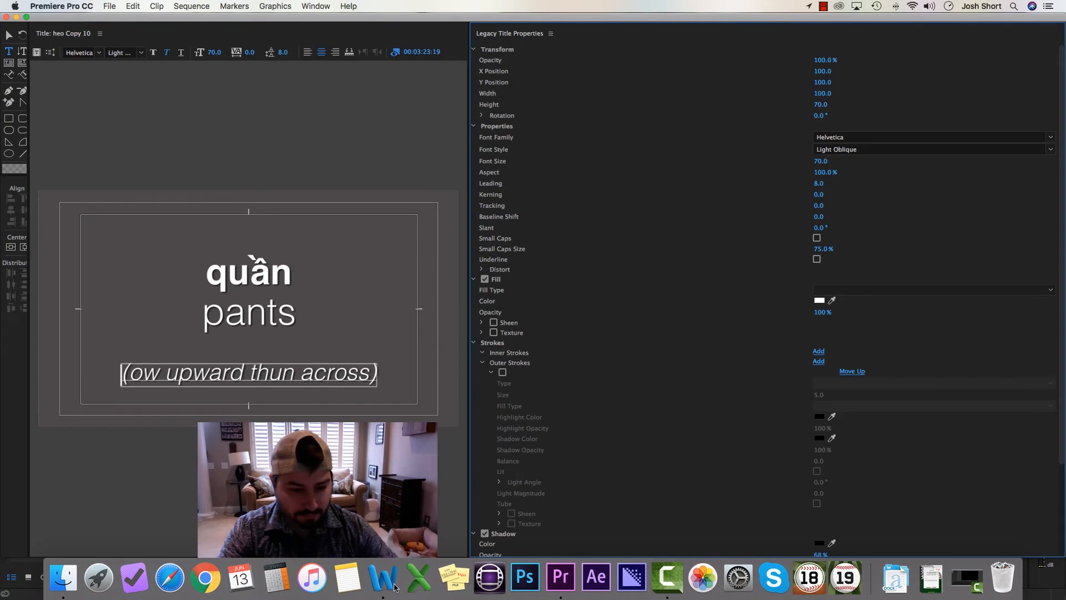
left_click(394, 583)
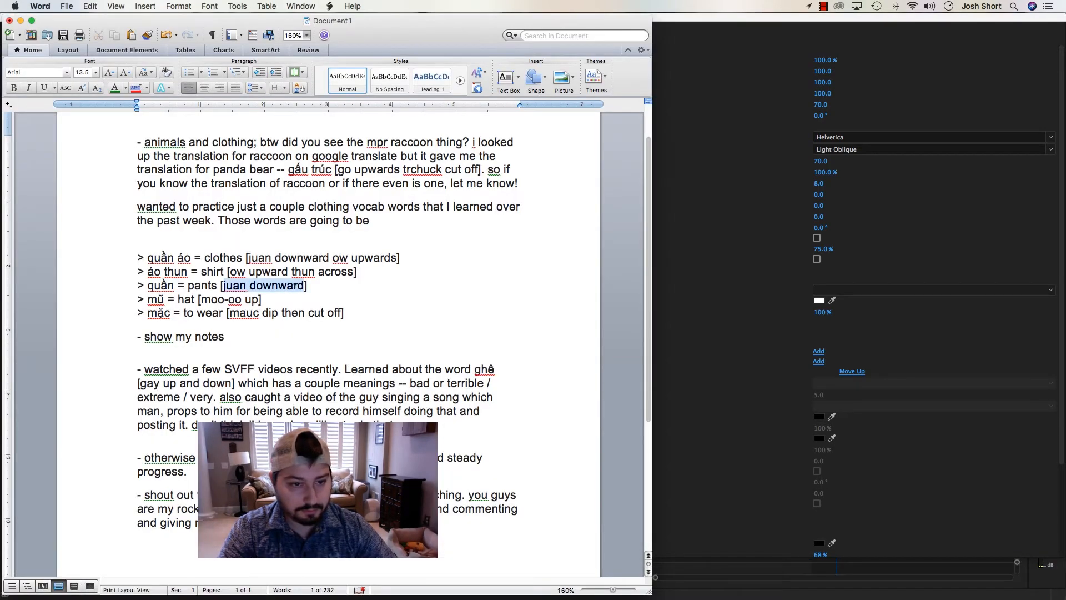
key("super+Tab")
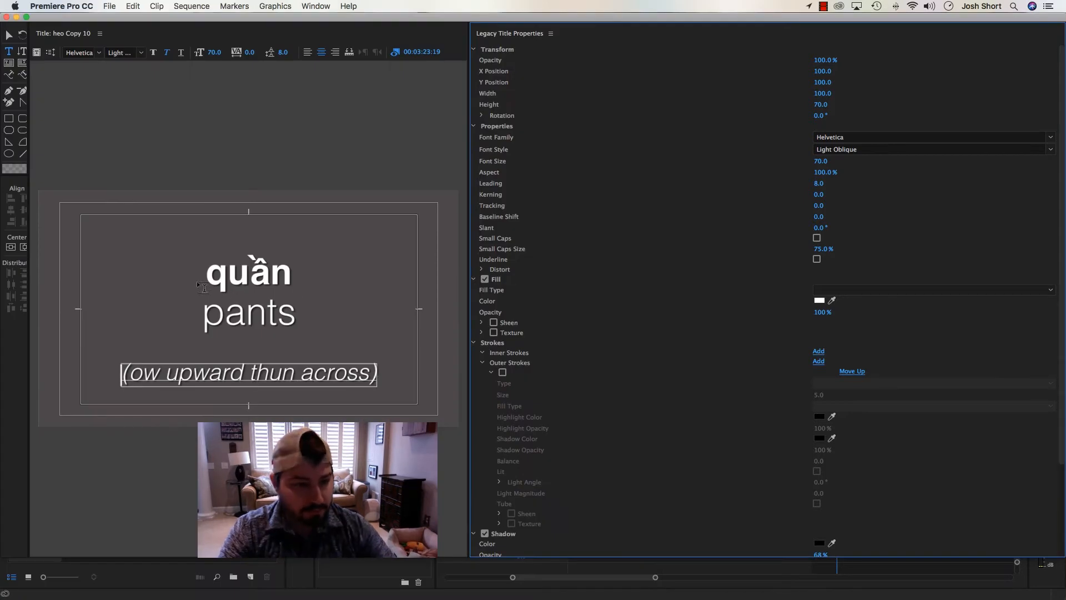
left_click(180, 377)
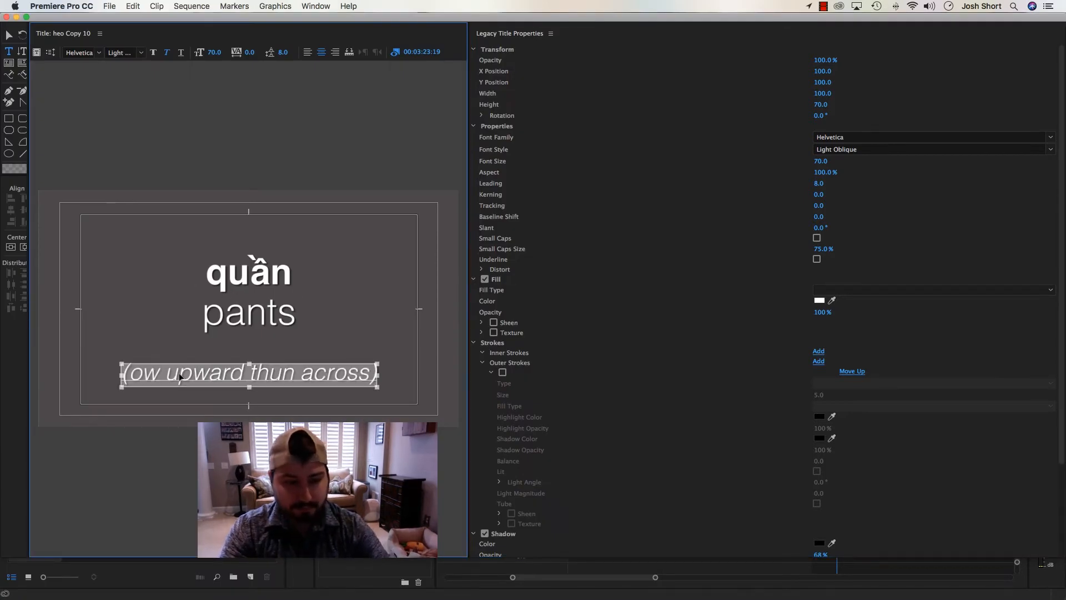
type("juan downward")
type("(")
key("End")
type(")")
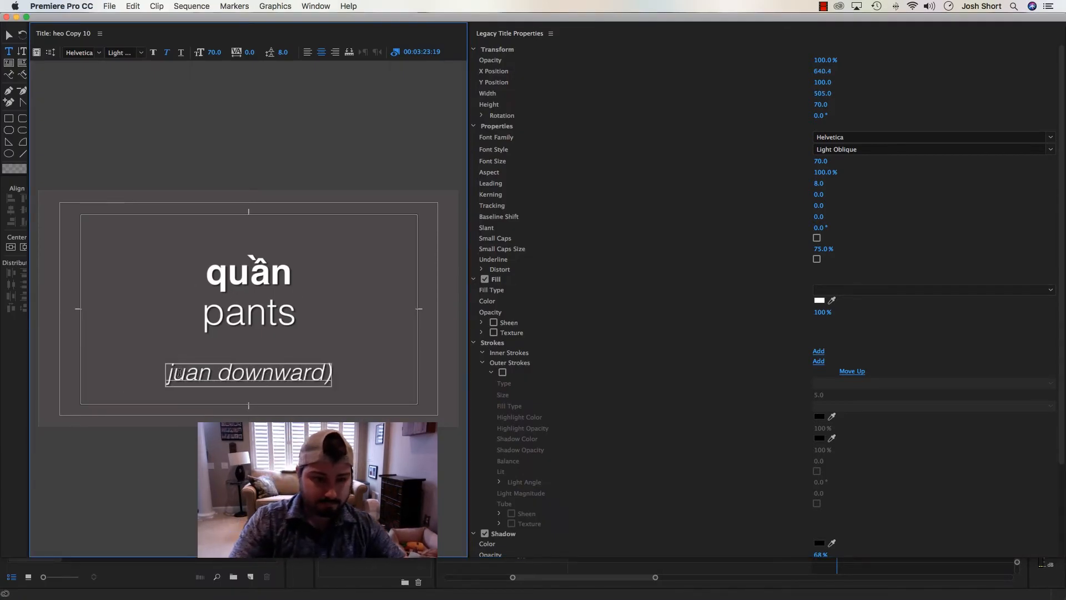
type("(")
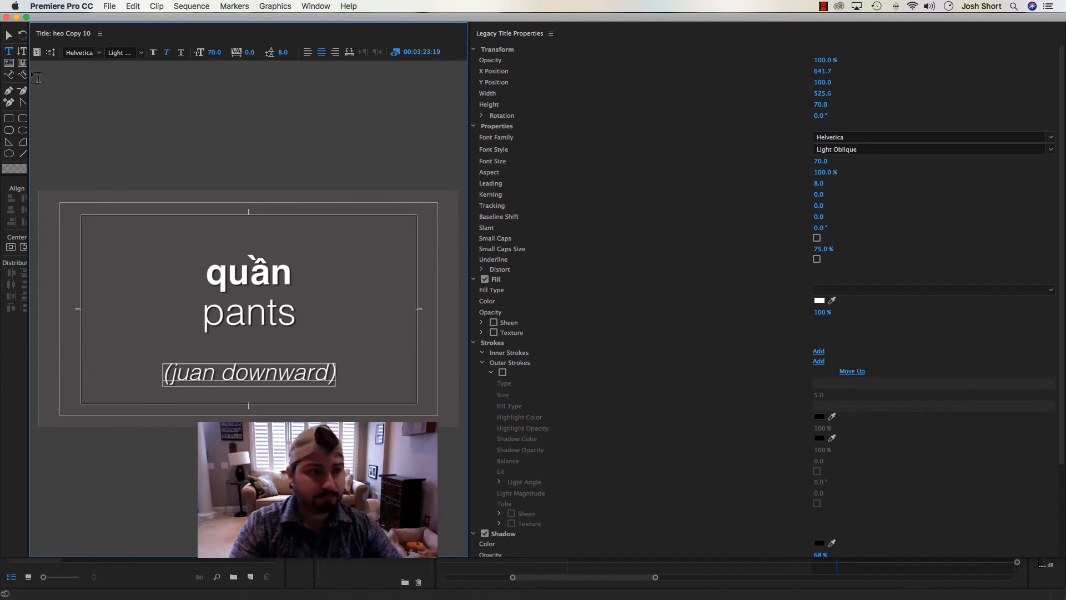
left_click(7, 17)
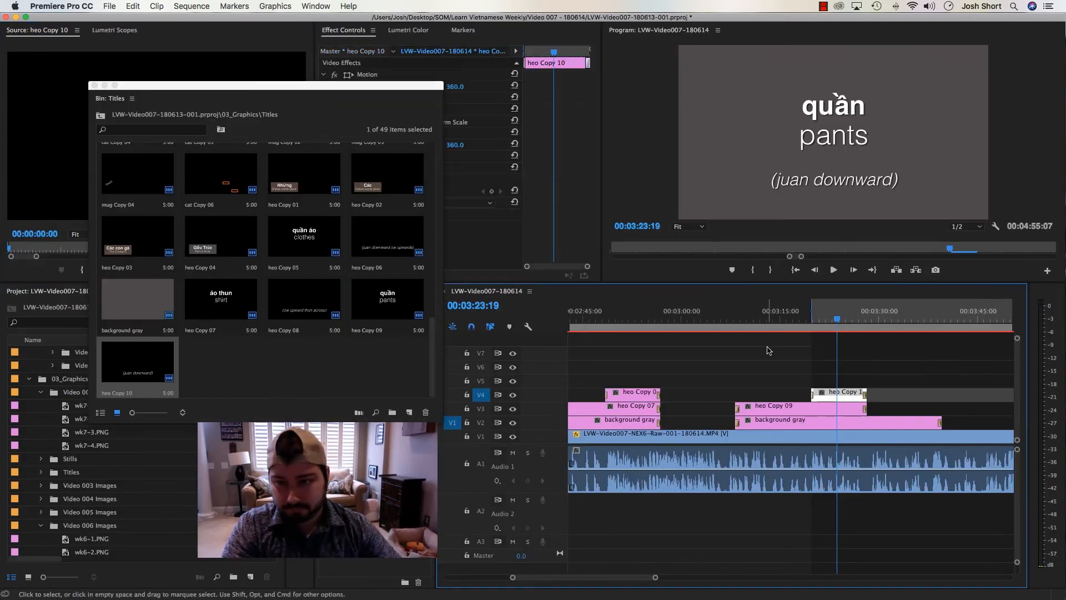
Play the sequence from about 3:16 through the quần titles to about 3:31
left_click(789, 321)
key("space")
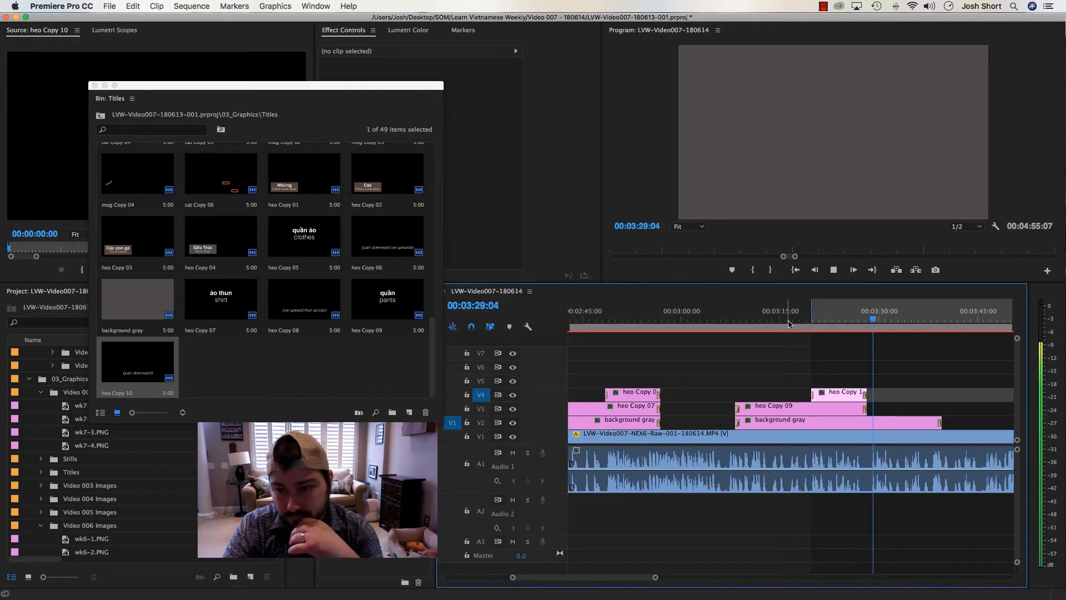
key("space")
Copy the quần title heo Copy 09 together with its pronunciation title heo Copy 10 in the timeline
key("=")
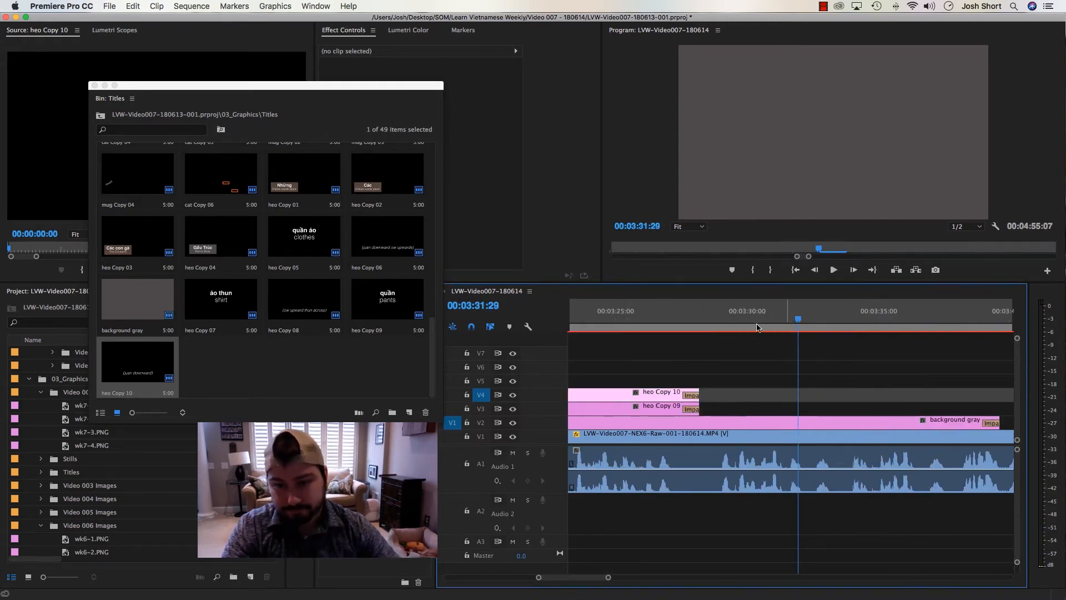
left_click_drag(671, 345, 714, 395)
left_click(671, 361)
key("-")
key("minus")
left_click_drag(696, 358, 742, 409)
key("minus")
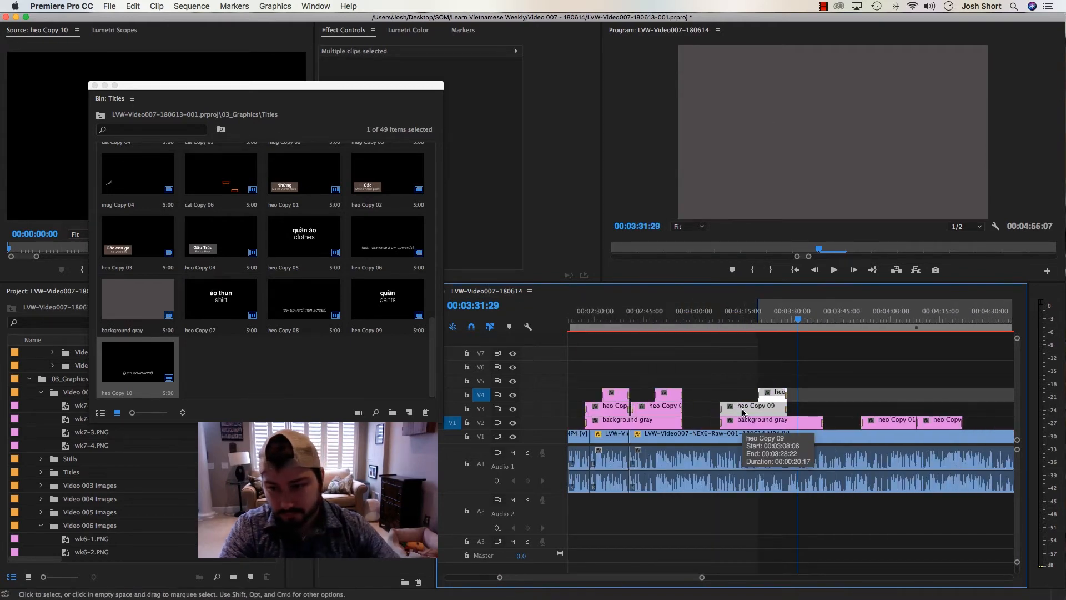
Delete the old heo Copy 01 title and the adjoining heo title on V2 between about 3:51 and 4:21
left_click(877, 319)
left_click_drag(905, 379, 934, 423)
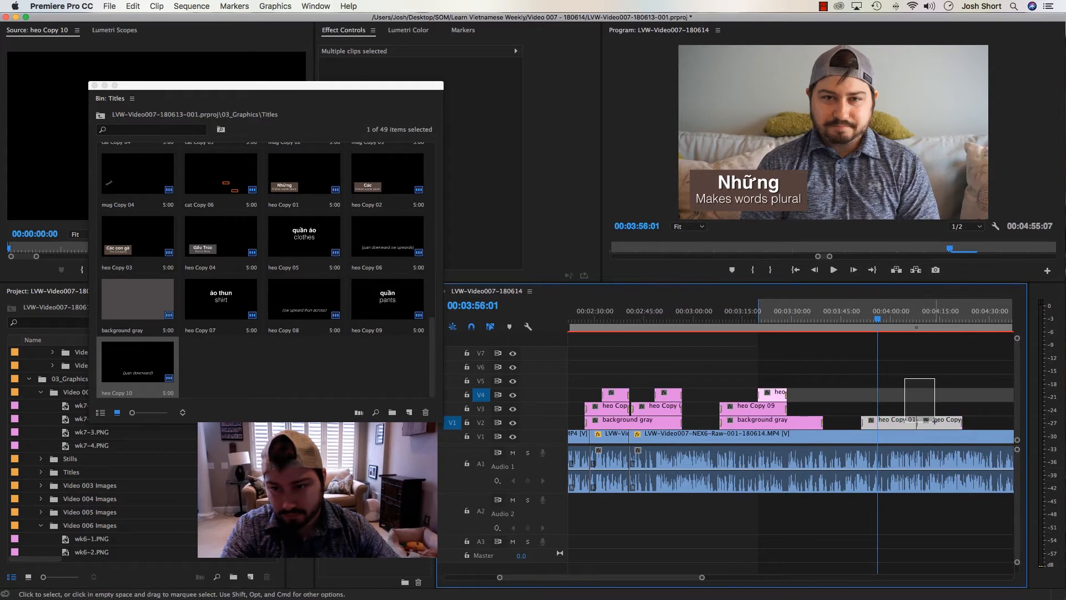
key("Delete")
Paste the copied quần titles at about 3:31 and move them down onto tracks V3 and V4
left_click(795, 316)
key("super+v")
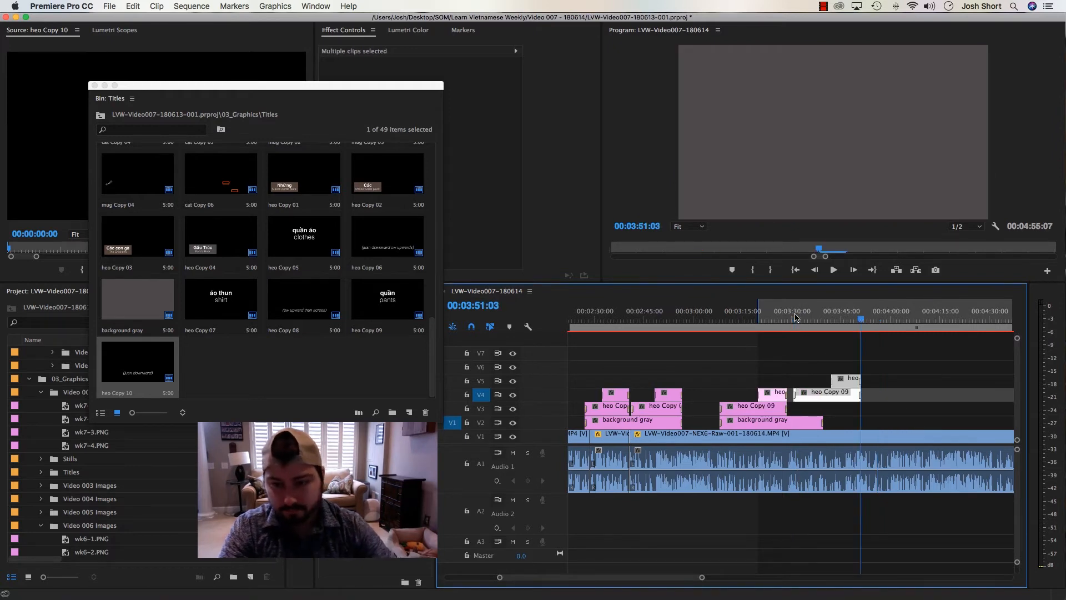
left_click_drag(839, 395, 833, 404)
left_click(826, 344)
Position the playhead at 00:03:34:02, copy the word "mũ" from the Word notes, and return to Premiere Pro
left_click(804, 319)
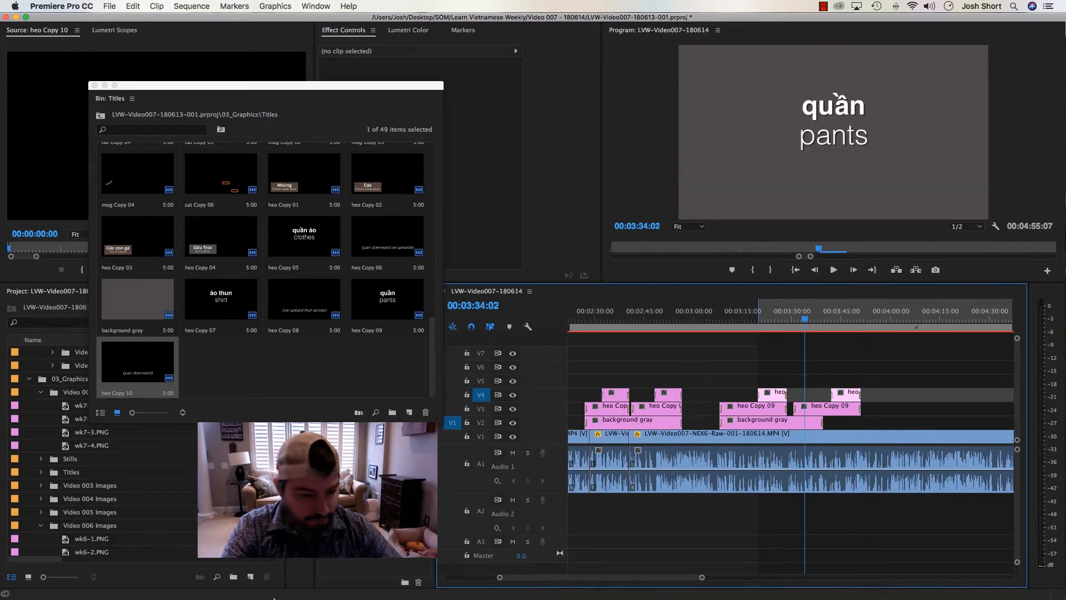
mouse_move(240, 593)
left_click(381, 580)
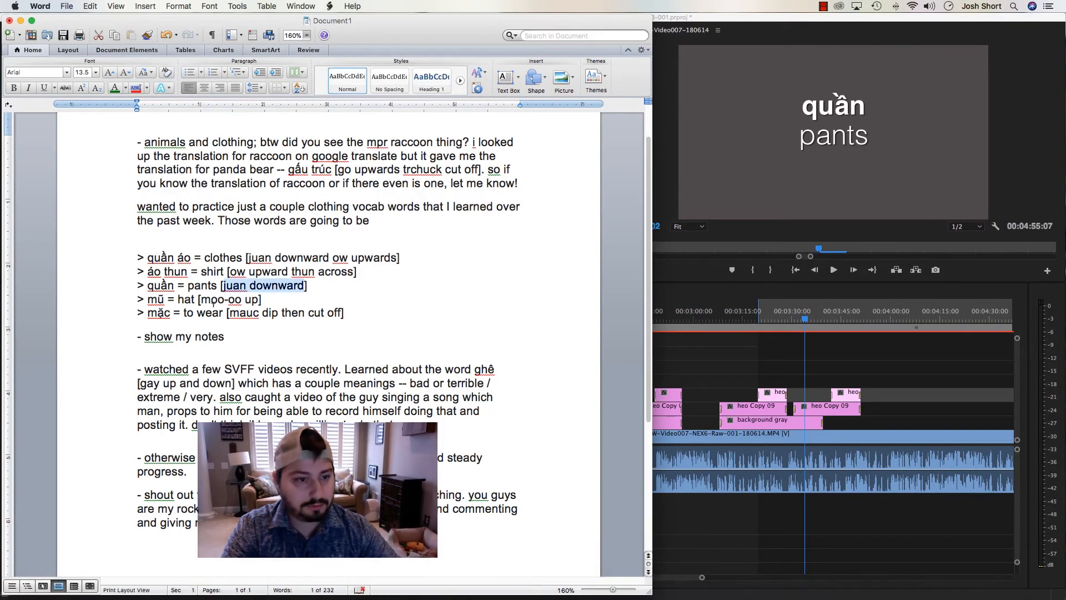
left_click(152, 299)
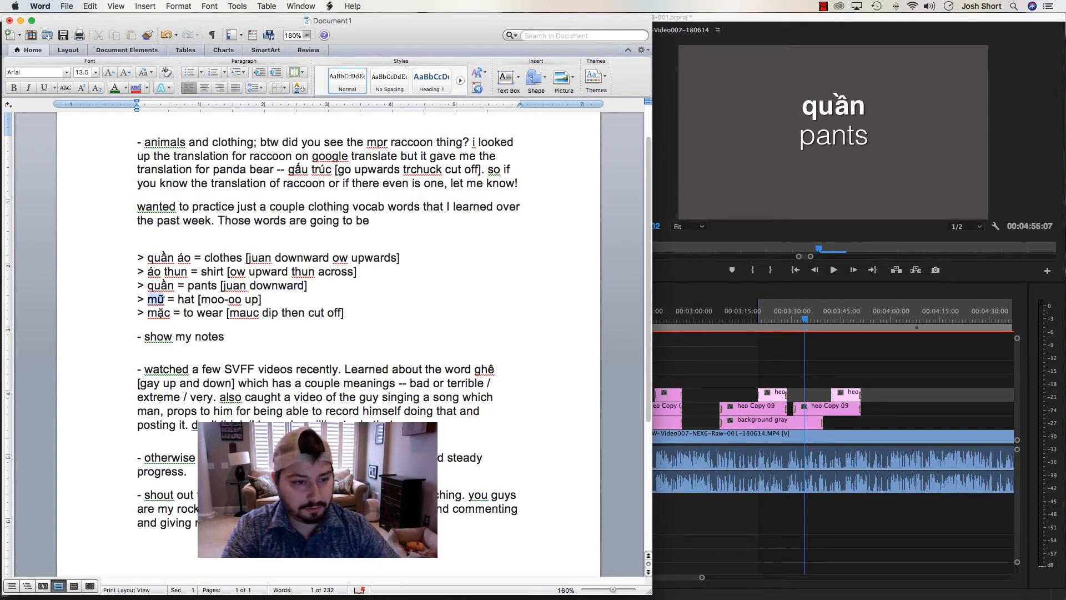
key("super+Tab")
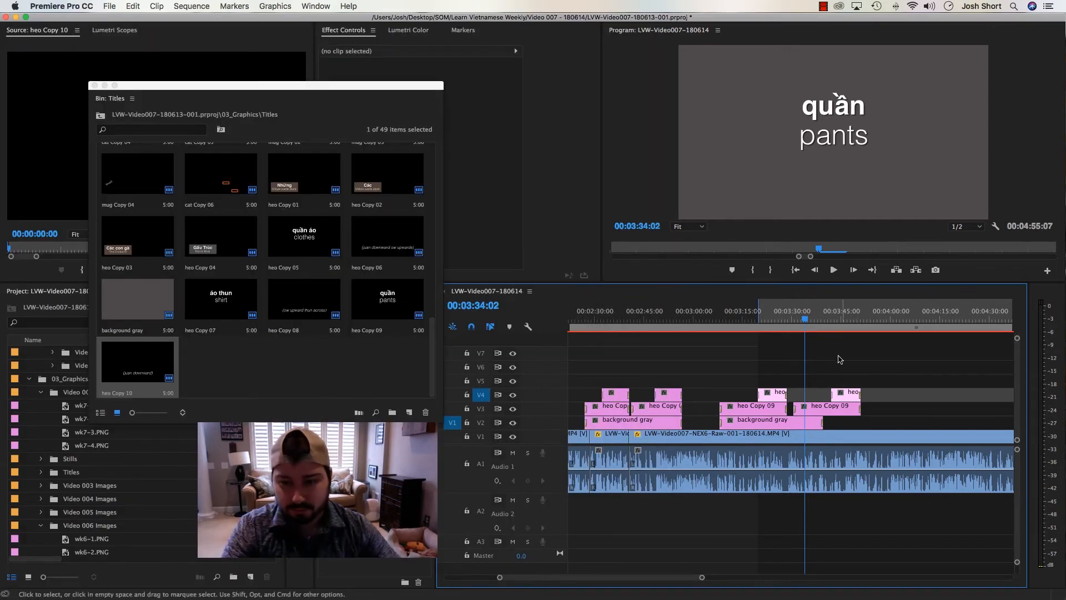
Duplicate the áo thun title heo Copy 07 and replace the pasted heo Copy 09 clip on V3 with the duplicate
left_click(827, 411)
left_click(216, 311)
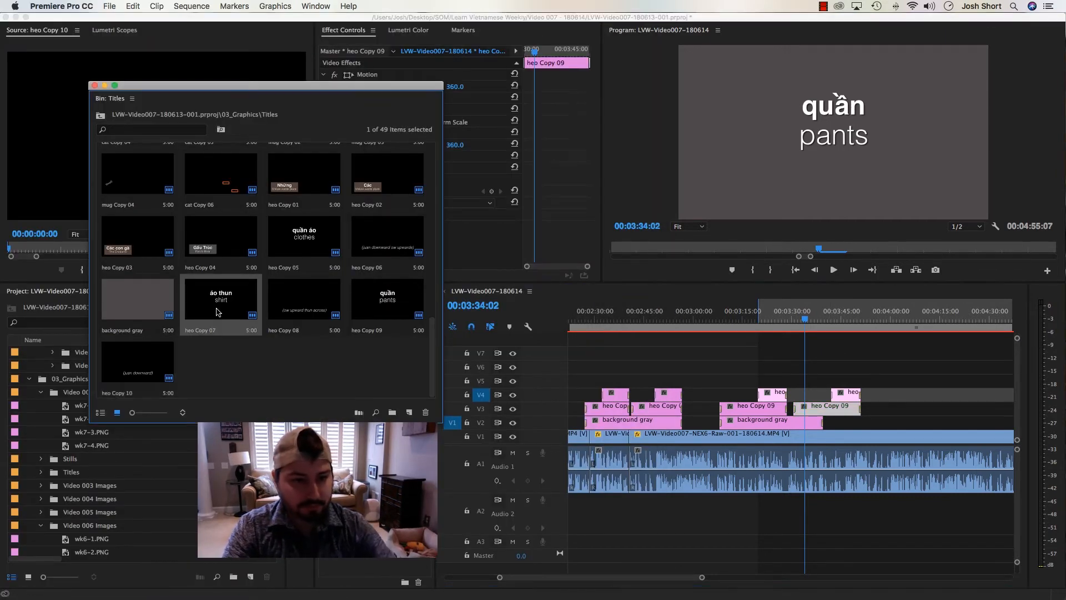
key("super+c")
key("super+v")
double_click(210, 369)
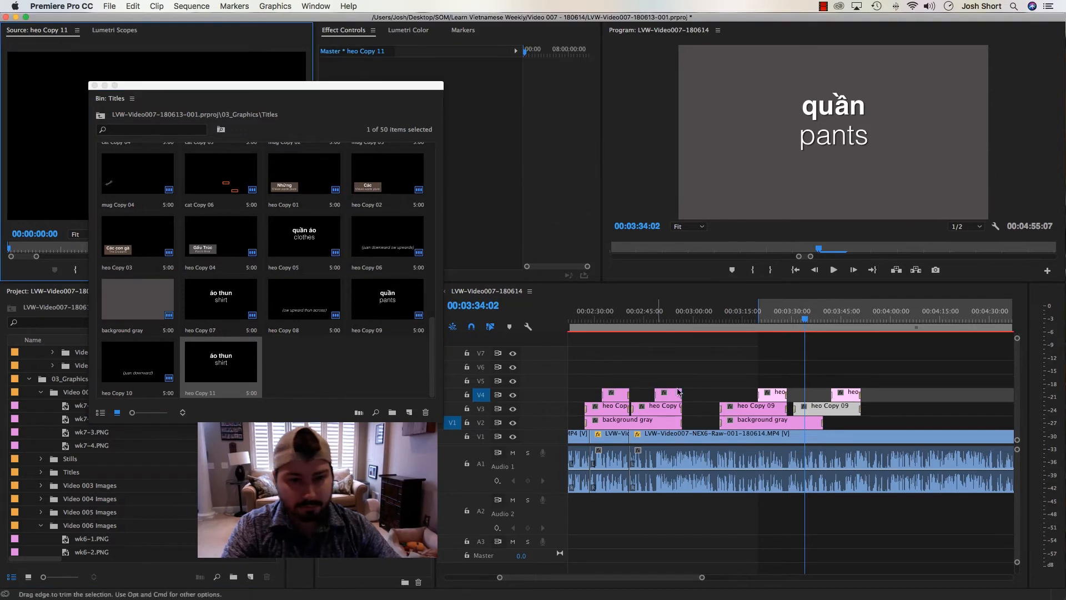
right_click(804, 412)
mouse_move(866, 233)
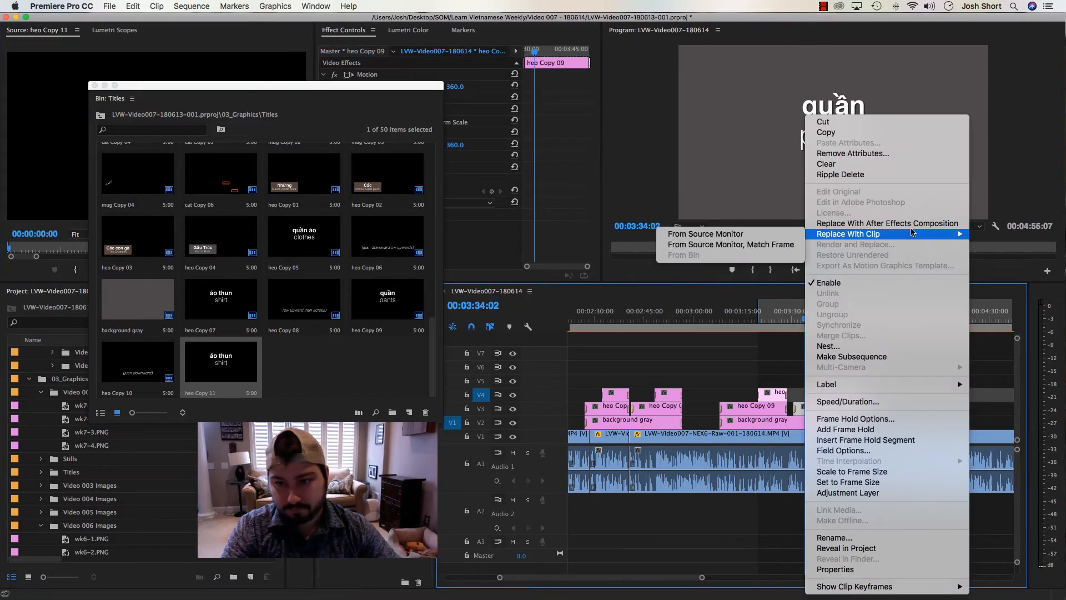
left_click(732, 232)
Replace "áo thun" with "mũ" in the heo Copy 11 title
double_click(814, 409)
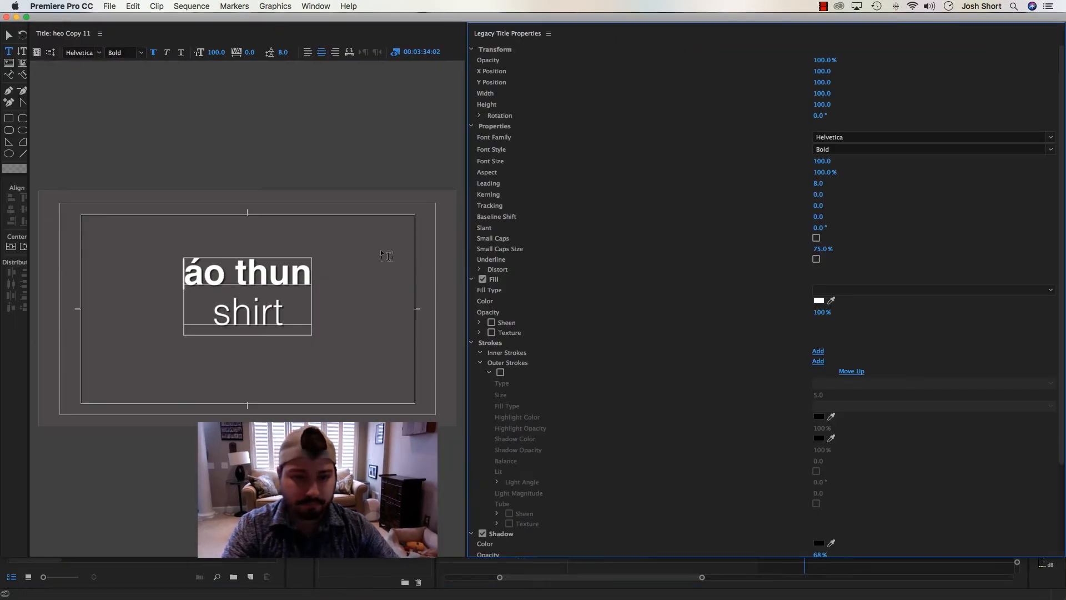
left_click(201, 271)
type("mũ")
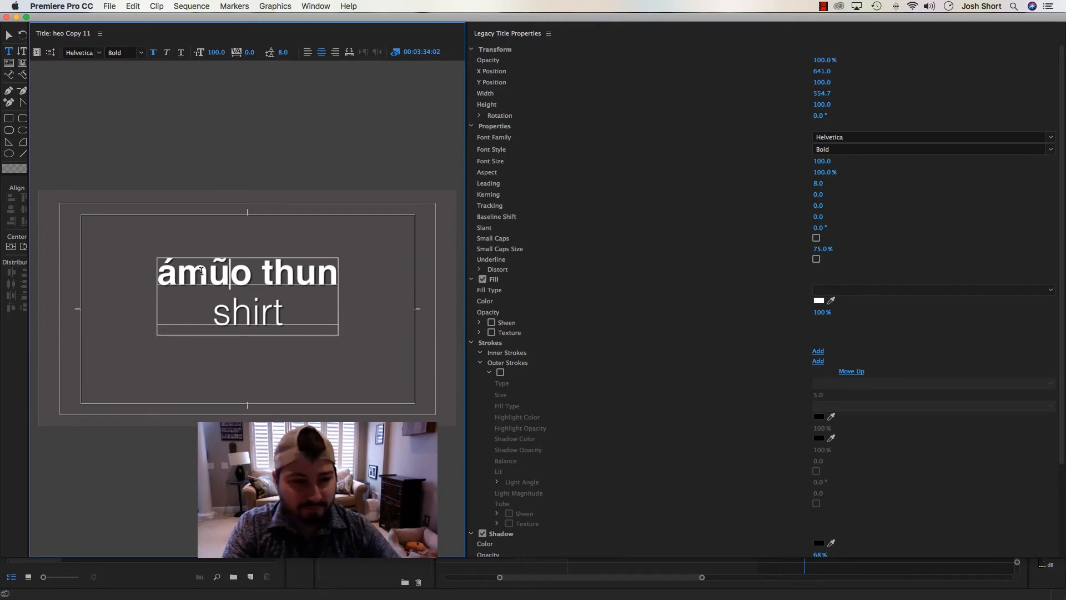
key("Delete")
key("Delete")
key("Delete")
key("Delete")
key("Delete")
key("Delete")
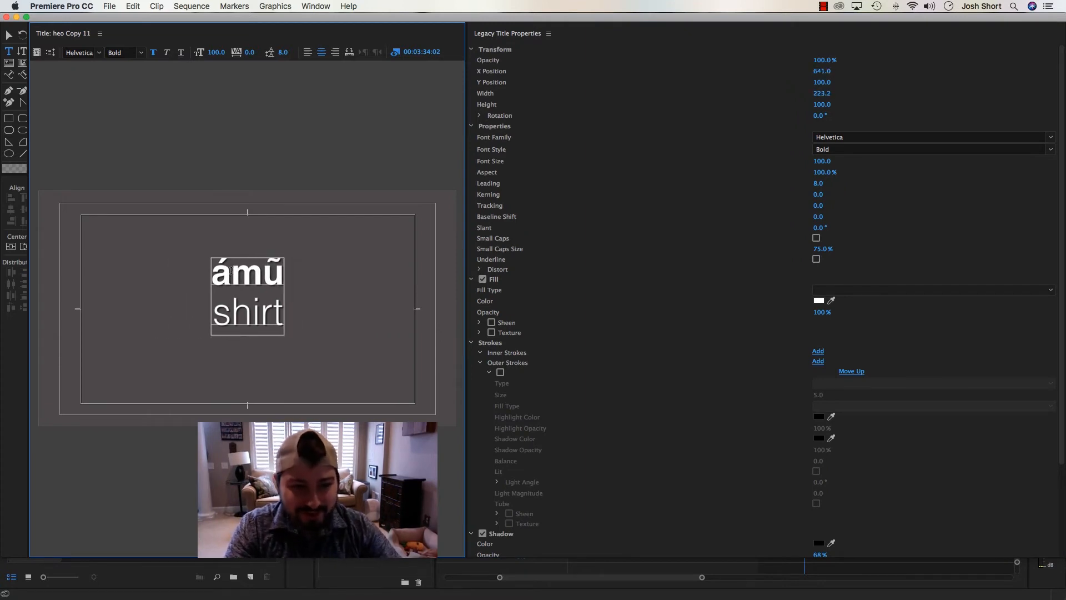
left_click(229, 270)
key("BackSpace")
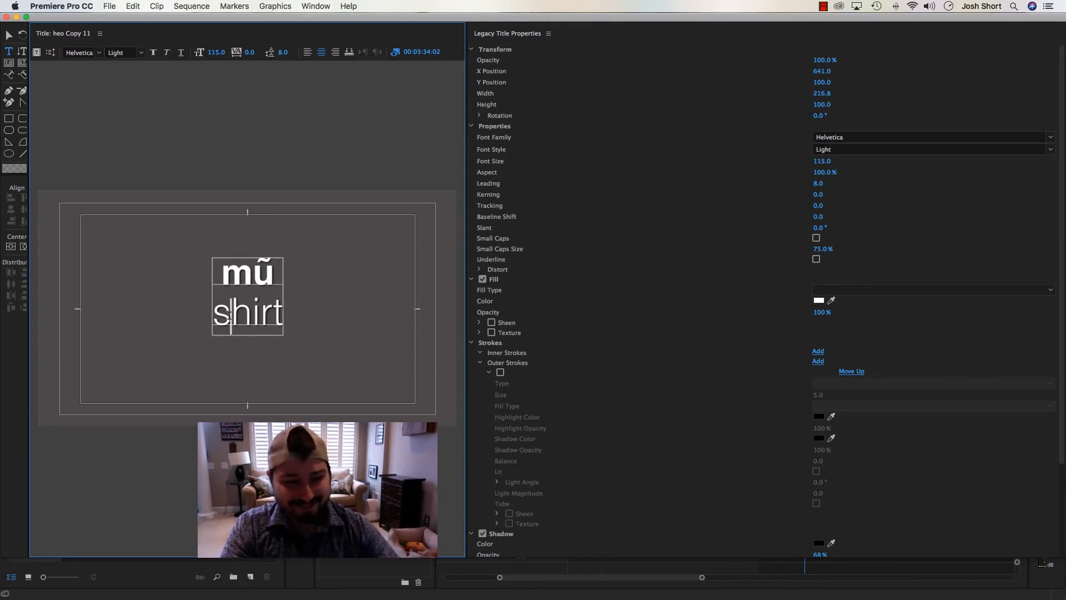
Change the translation line in the mũ title to "hat" and close the title editor
type("hat")
key("Delete")
key("Delete")
key("Delete")
key("Delete")
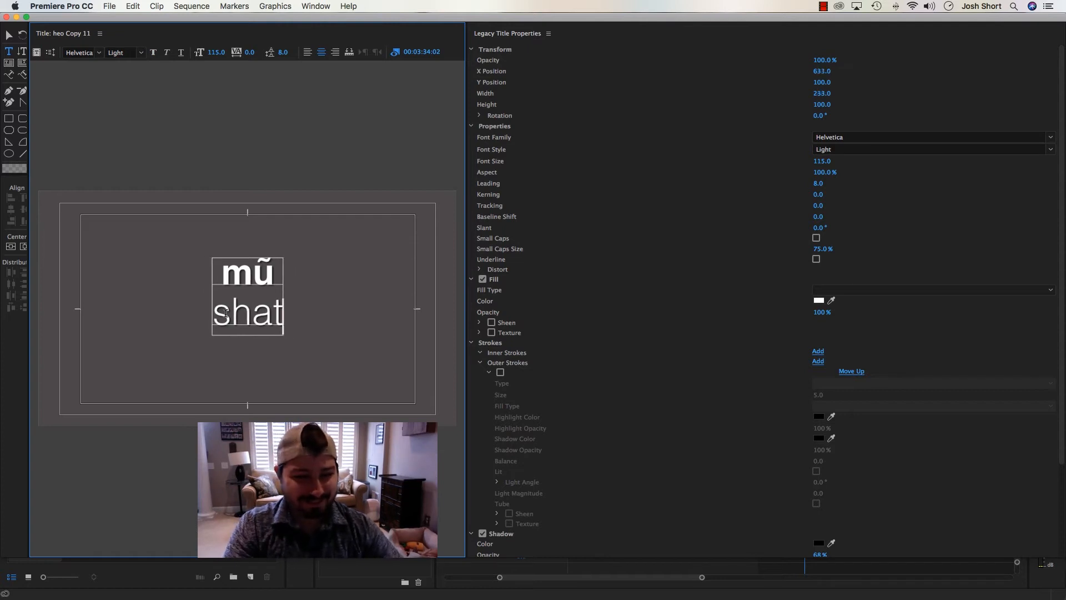
left_click(225, 314)
key("BackSpace")
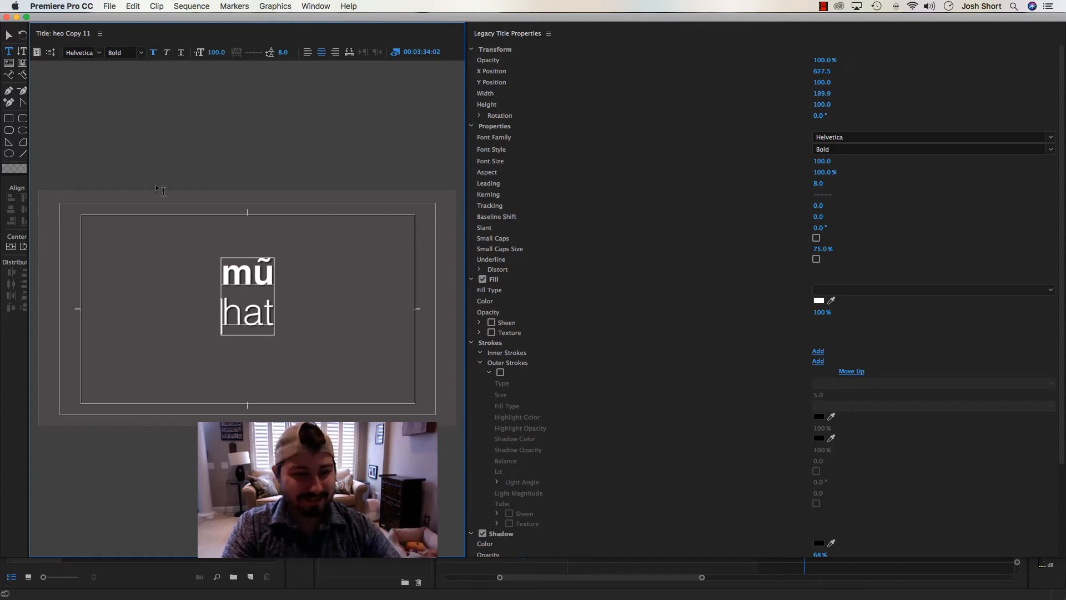
left_click(6, 17)
Duplicate the "(juan downward)" title heo Copy 10 in the Titles bin and load the duplicate into the Source monitor
left_click_drag(813, 322, 838, 330)
left_click(837, 393)
left_click(277, 366)
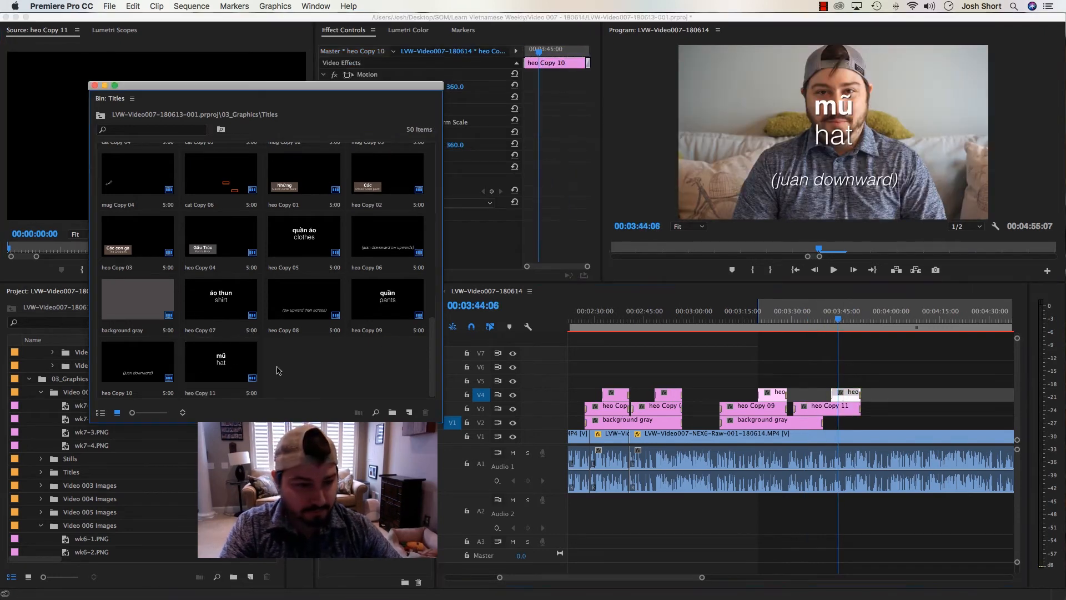
left_click(131, 364)
key("super+shift+slash")
left_click_drag(293, 364, 43, 193)
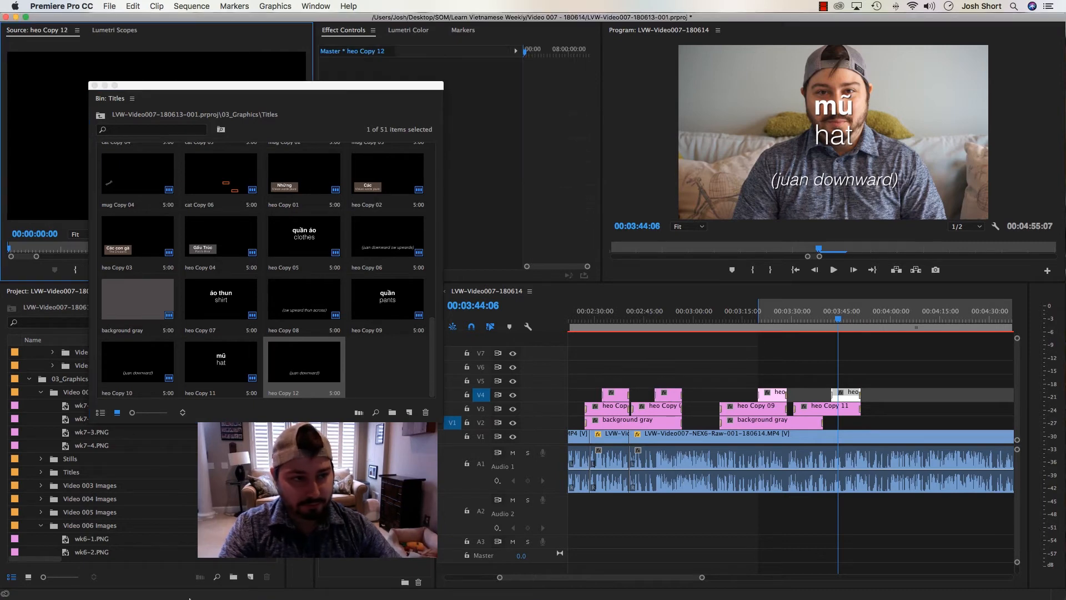
Check the mũ pronunciation in the Word notes, and replace the V4 clip above heo Copy 11 with heo Copy 12 from the Source monitor
left_click(375, 586)
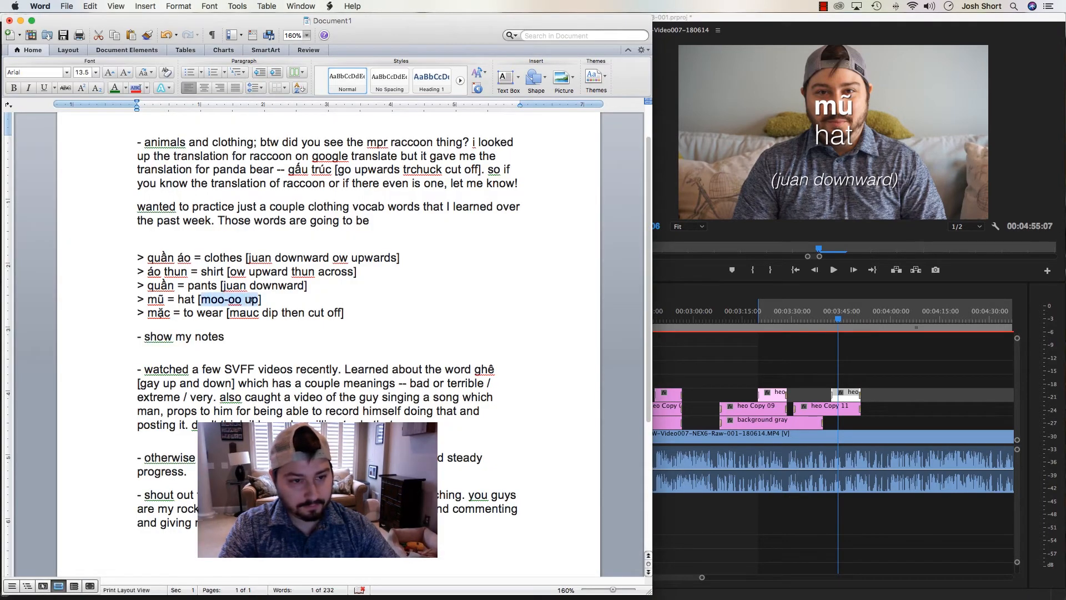
key("super+Tab")
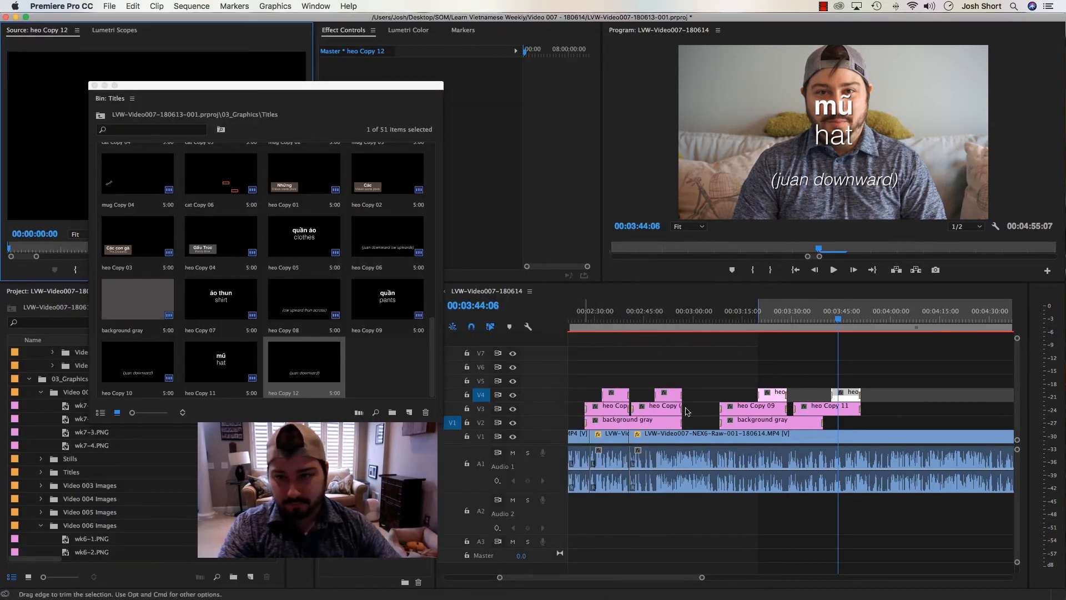
right_click(847, 397)
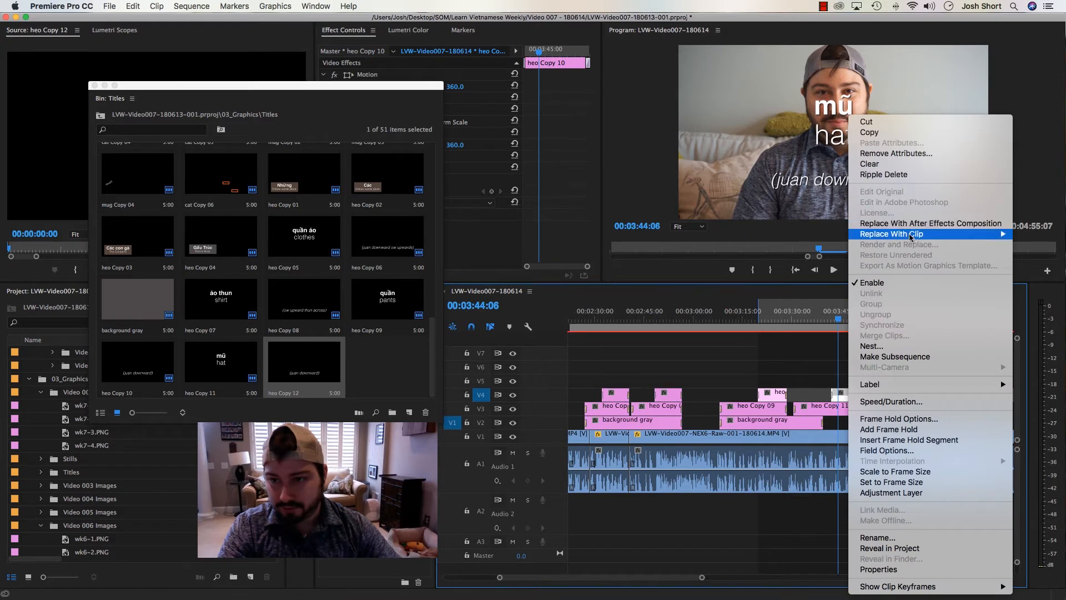
mouse_move(851, 236)
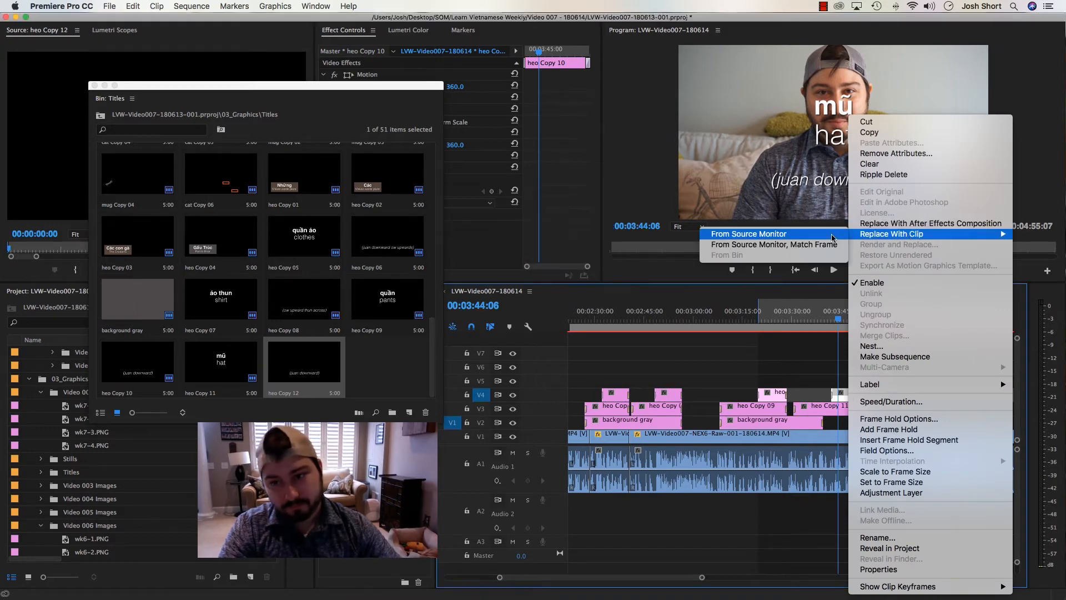
left_click(840, 238)
key("=")
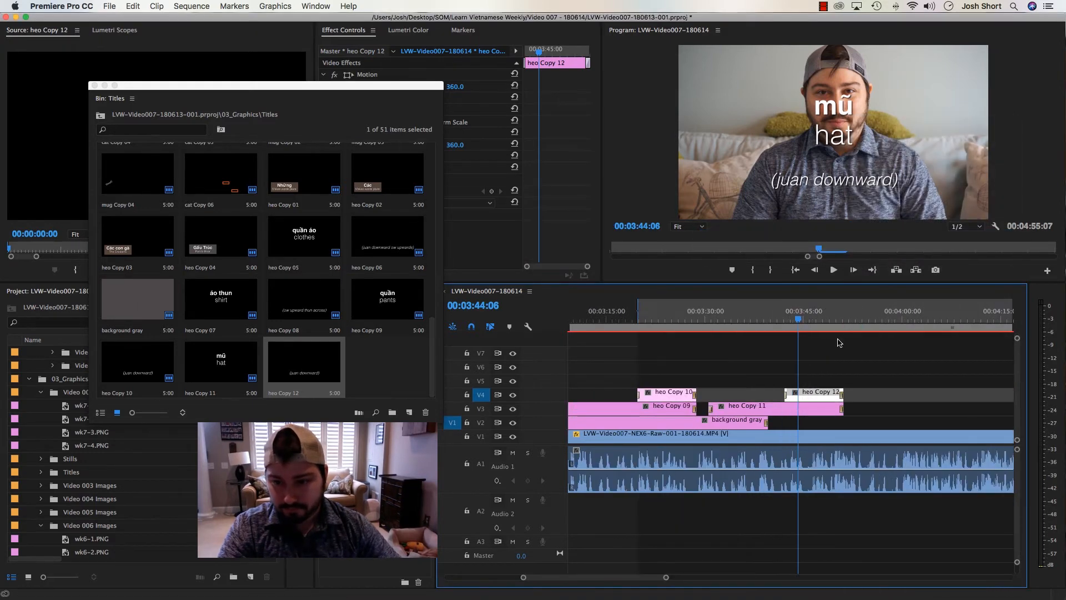
Change the pronunciation line in the heo Copy 12 title to "(moo-oo up)" and close the title editor
double_click(813, 393)
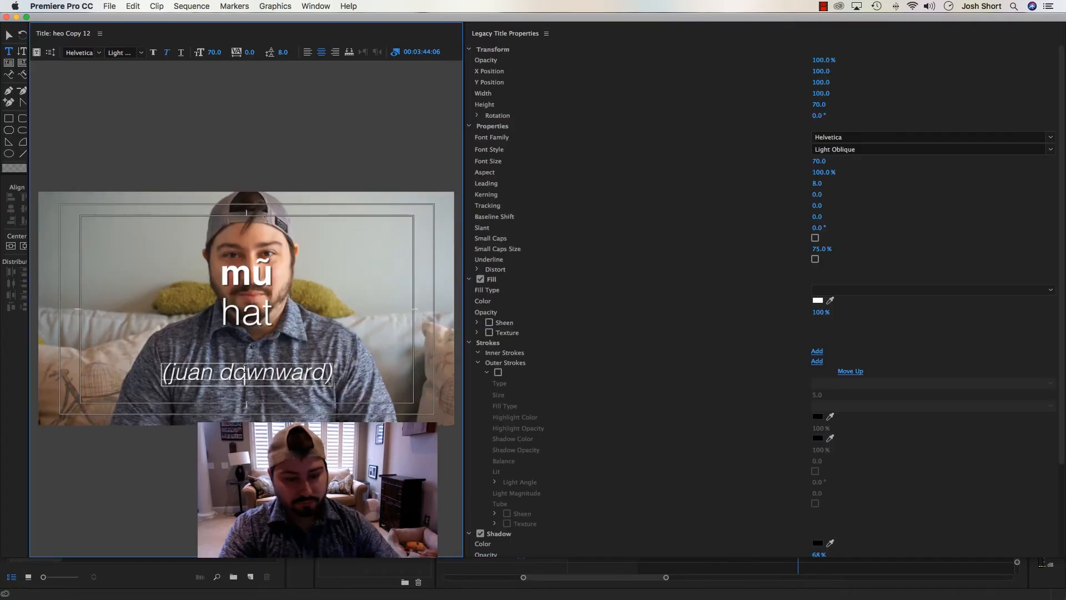
triple_click(246, 368)
type("moo-oo up)")
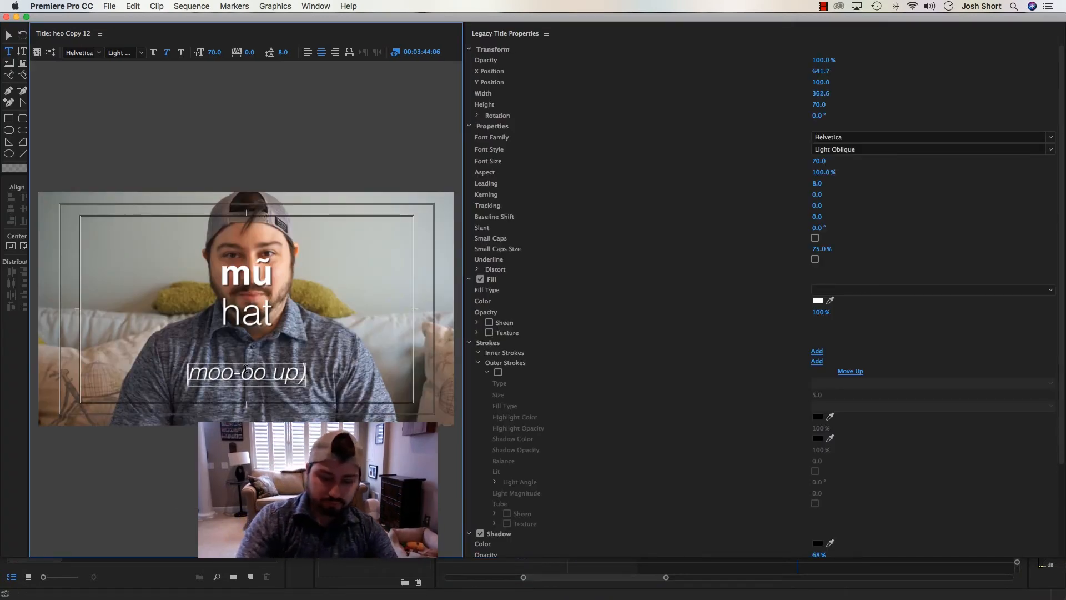
type("(")
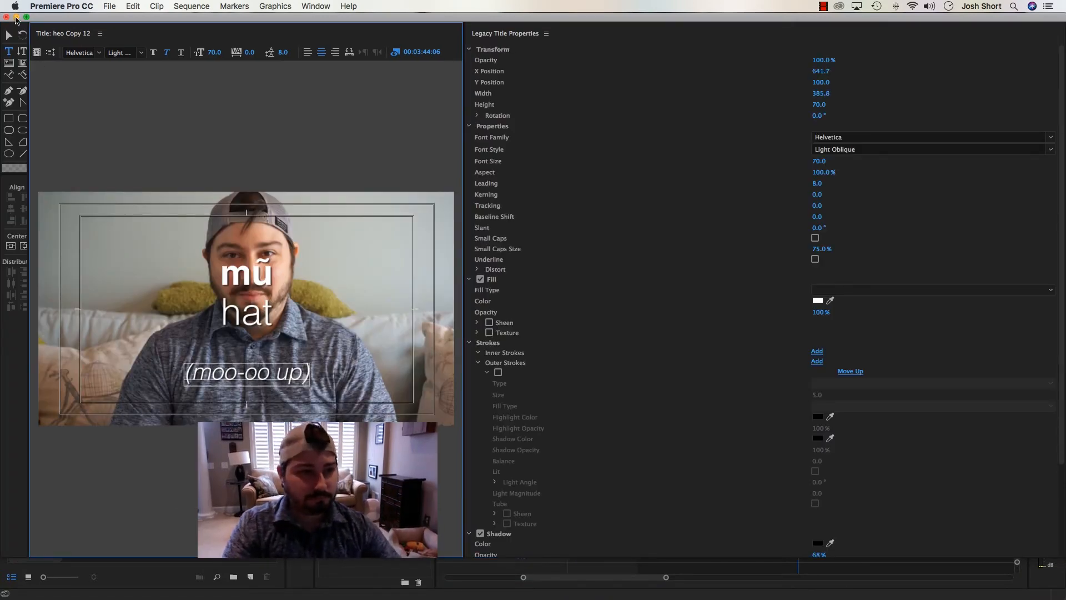
key("super+w")
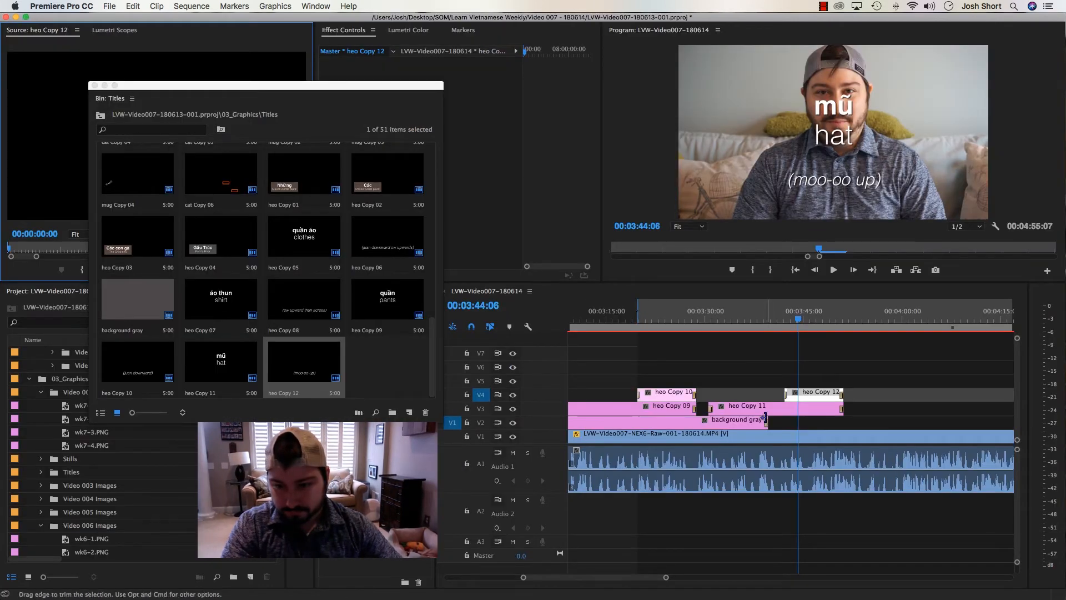
Extend the gray background on V2 to about 00:04:04 and pull heo Copy 11's start back close to the end of heo Copy 09
left_click_drag(764, 418, 931, 421)
left_click(670, 320)
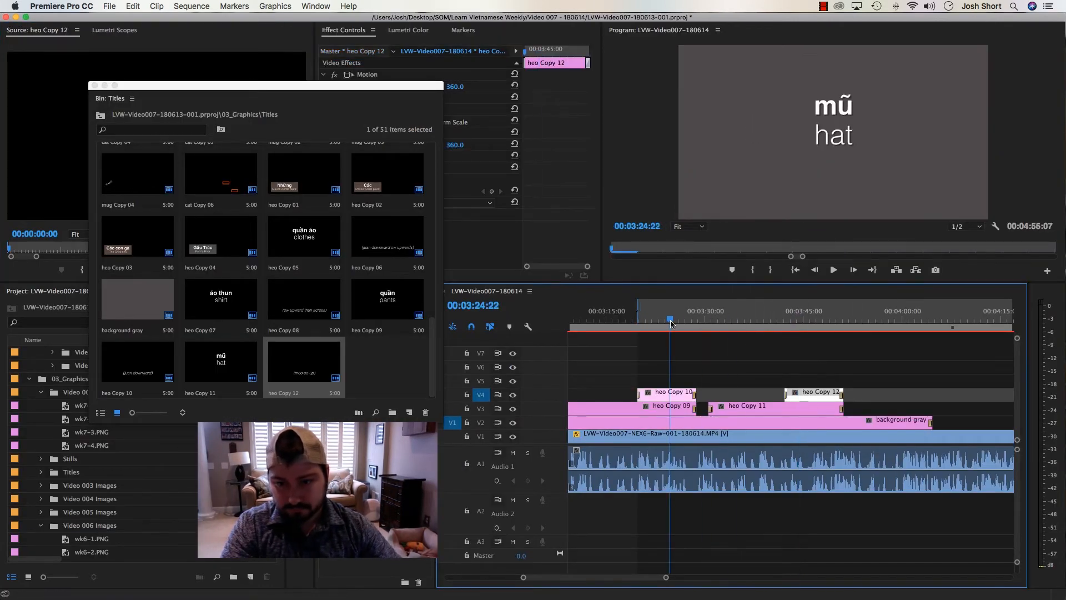
key("space")
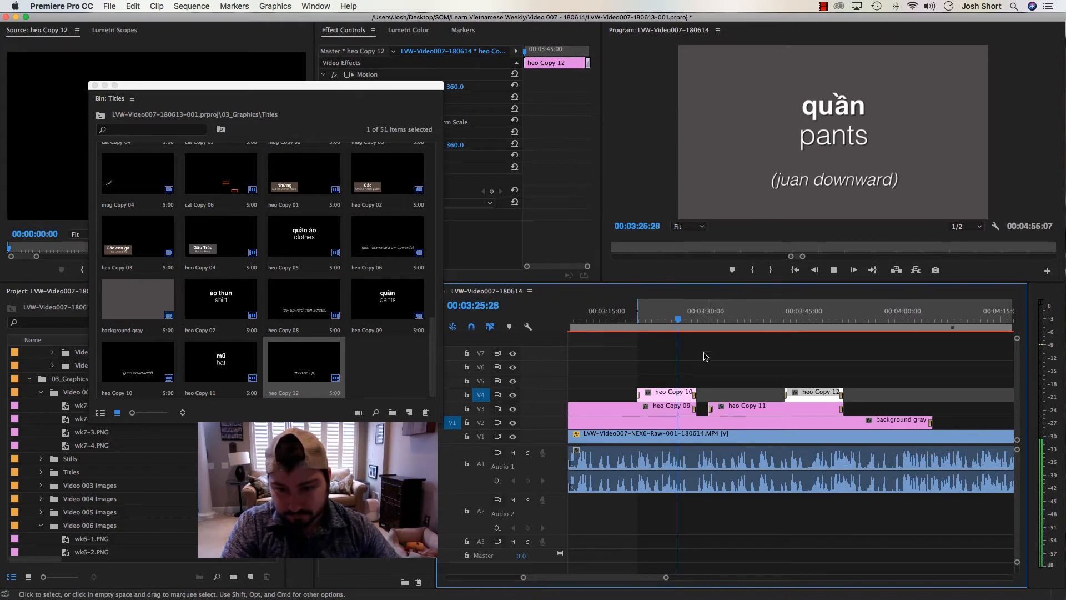
key("equal")
key("equal")
left_click_drag(903, 405, 868, 404)
left_click(814, 345)
key("minus")
key("minus")
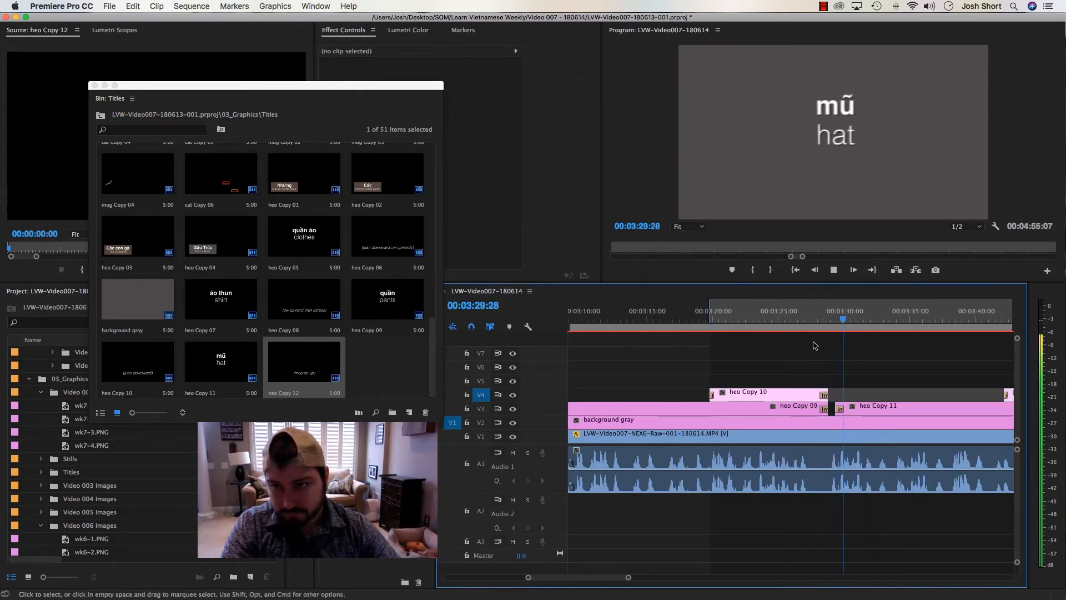
Mark an In point at 00:03:45:23, extend the start of heo Copy 12 back to about 00:03:38, and play the result
key("minus")
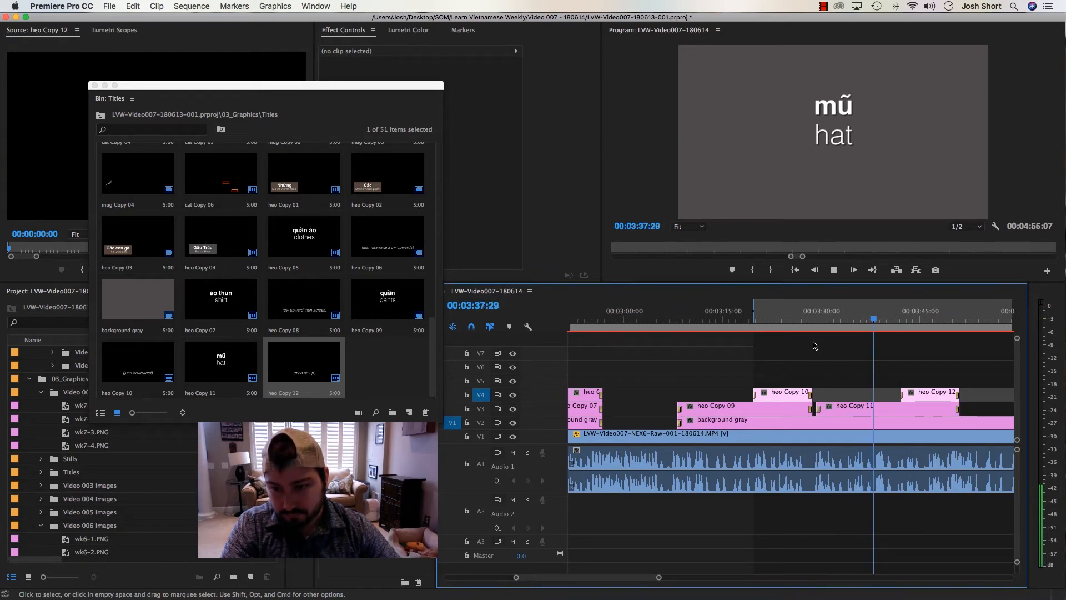
key("i")
key("space")
left_click_drag(903, 387, 875, 390)
left_click(871, 320)
key("space")
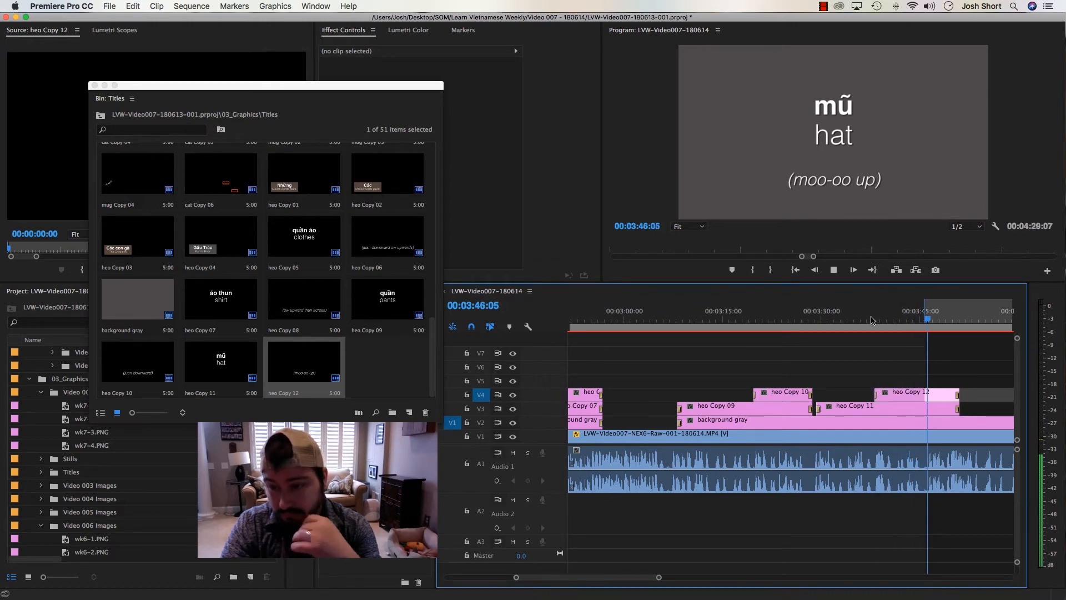
key("space")
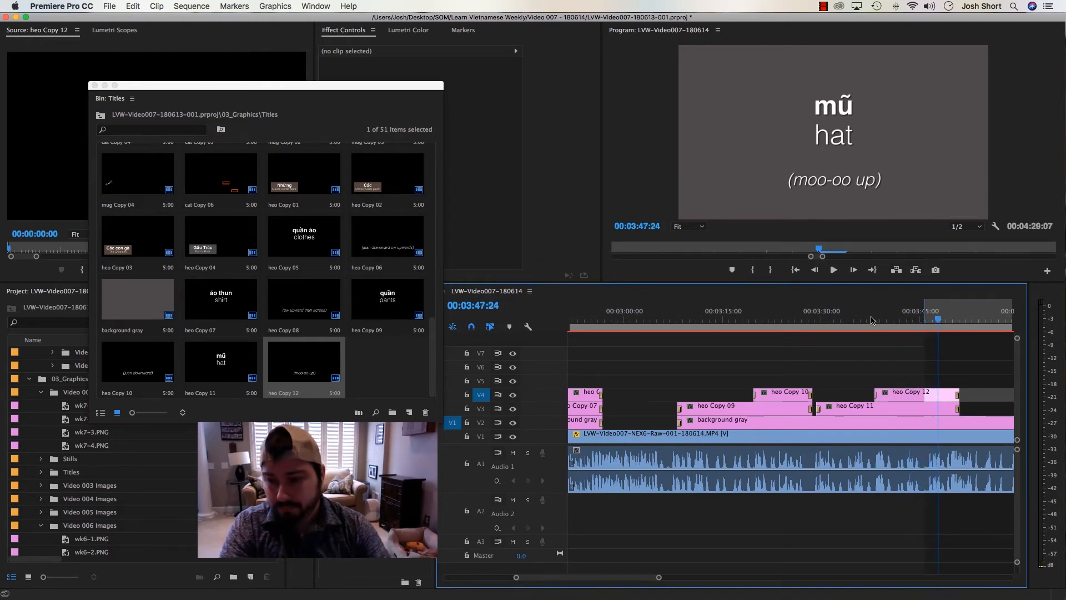
Trim the ends of heo Copy 12, heo Copy 11 and the gray background to the In point at 00:03:45:23, and save the project
key("shift+i")
key("minus")
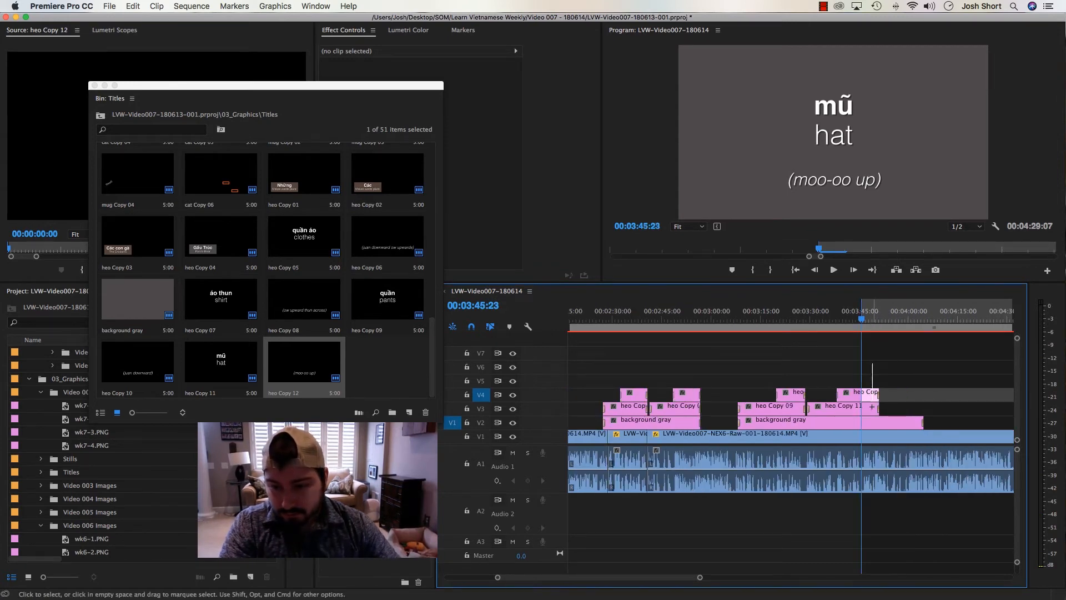
left_click_drag(871, 407, 861, 392)
left_click_drag(922, 422, 861, 426)
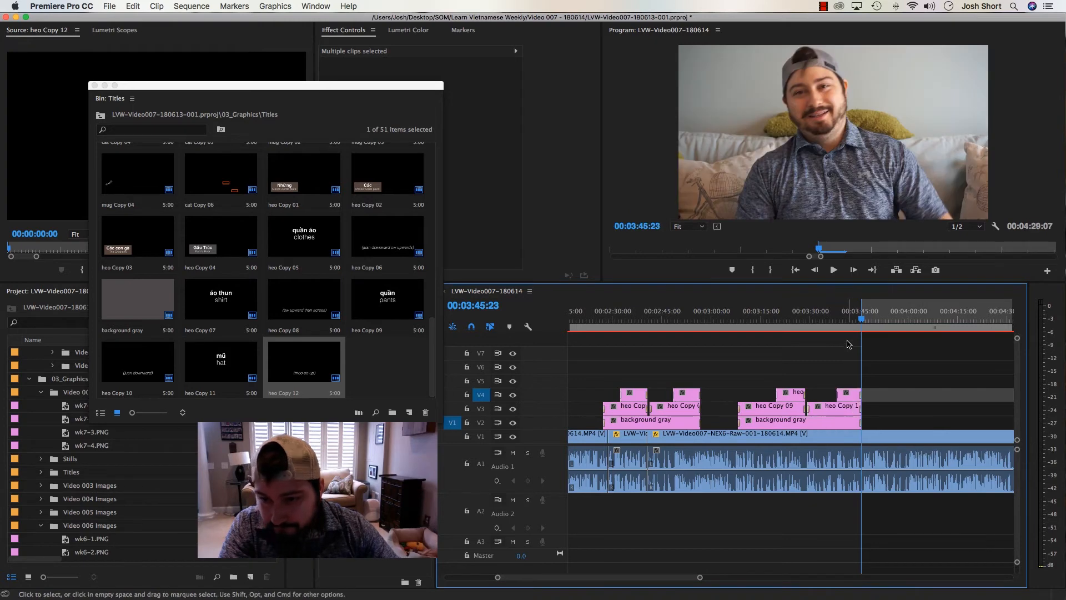
key("super+s")
Play the footage past the mũ titles and mark In points around 00:03:53 and 00:03:56
key("space")
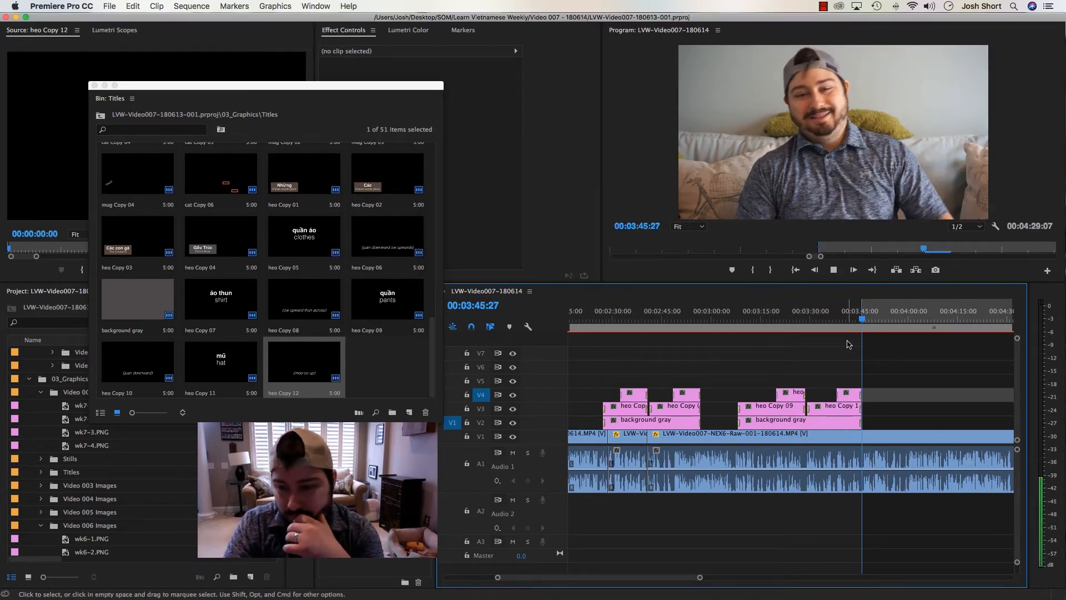
key("=")
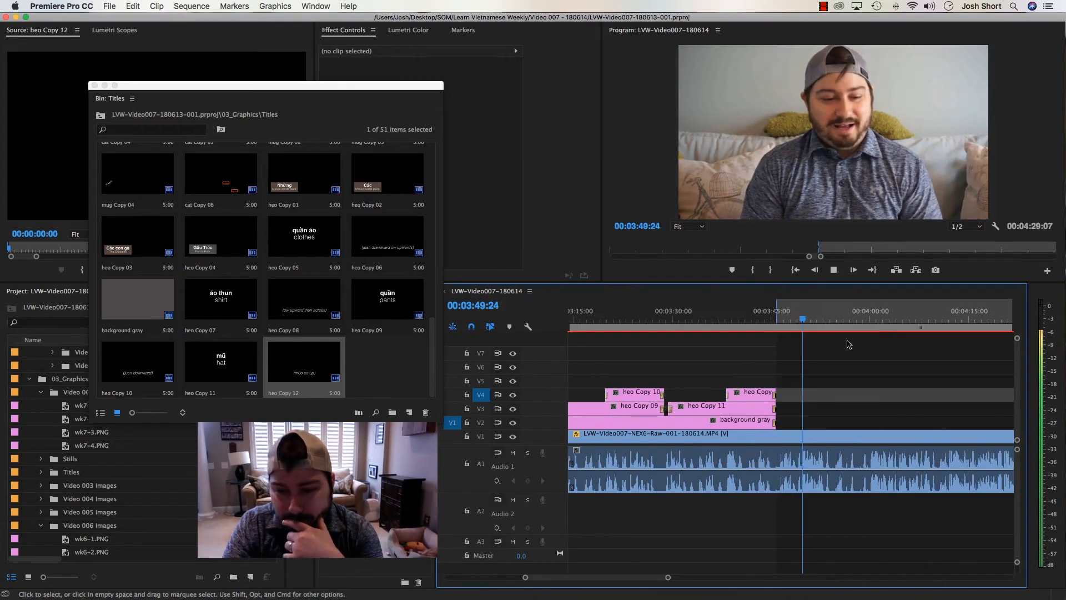
key("i")
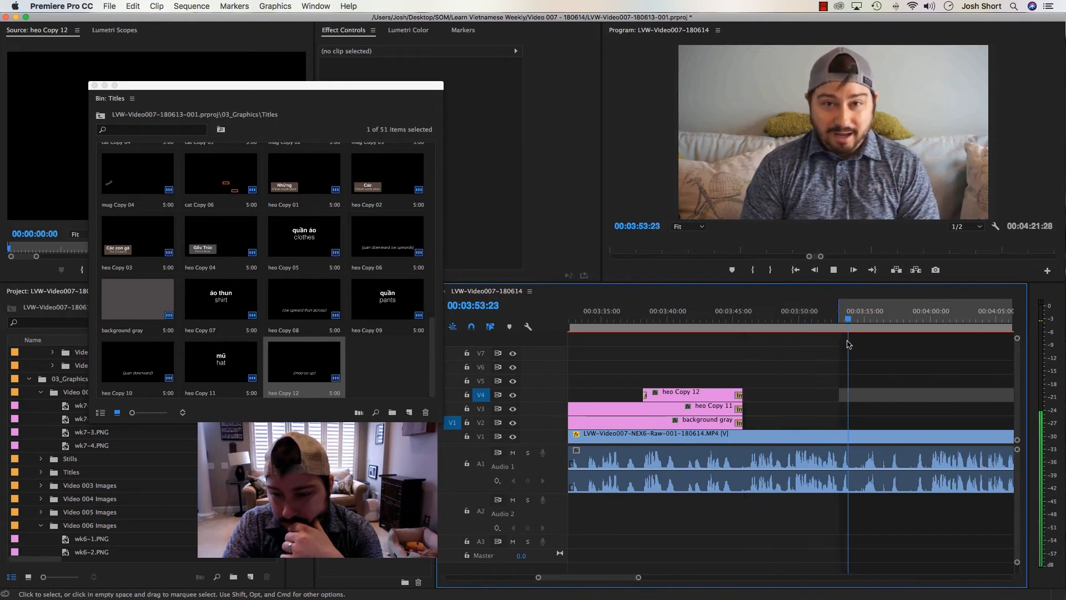
key("i")
key("i")
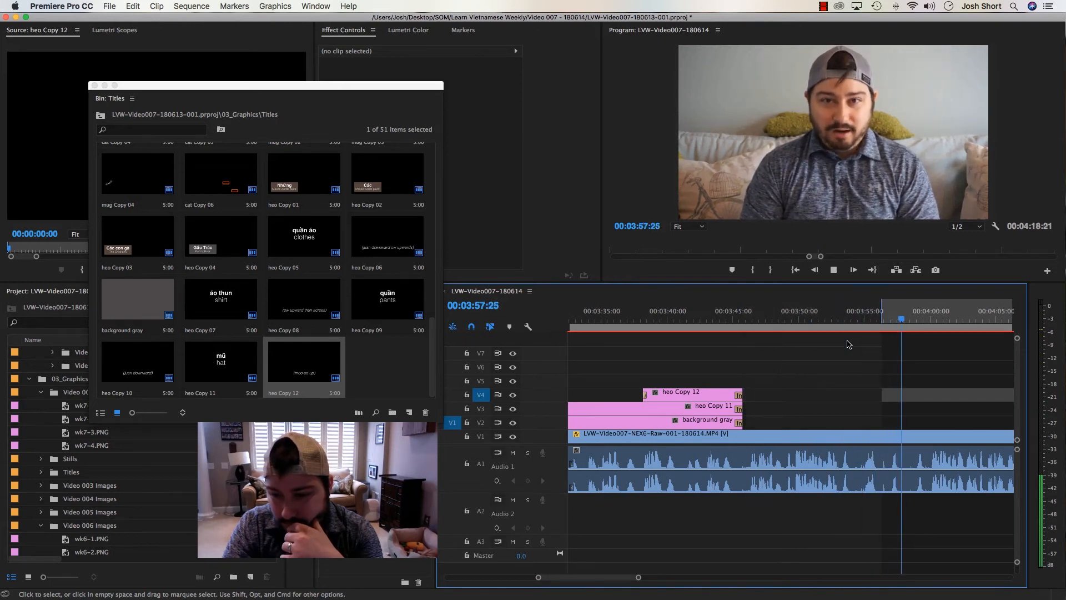
Review the footage right after the mũ titles and mark an Out point at 00:03:49:20
left_click(735, 314)
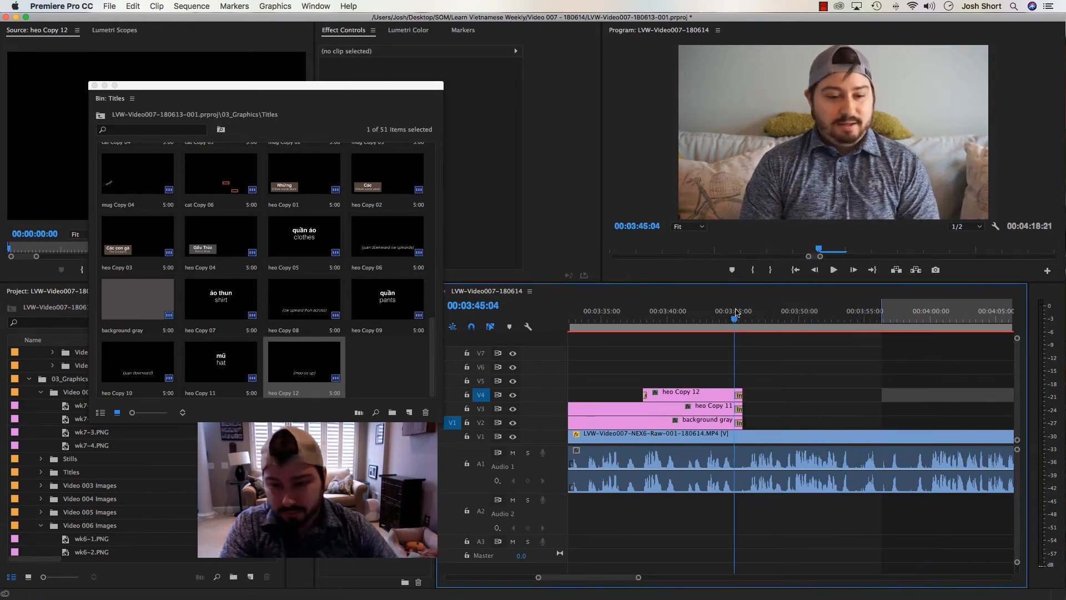
key("space")
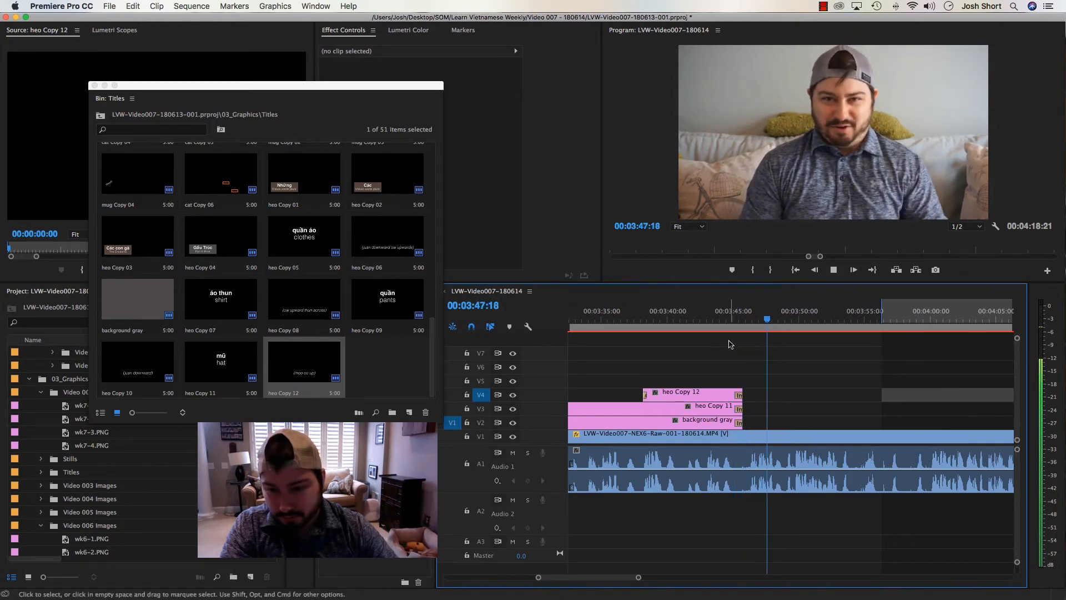
key("space")
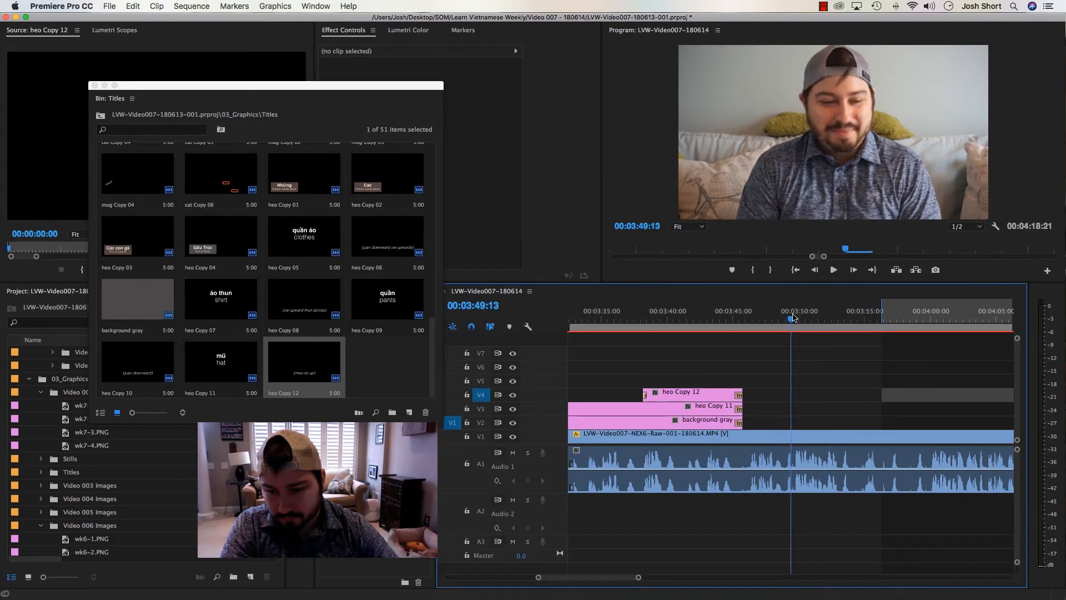
left_click_drag(793, 317, 785, 319)
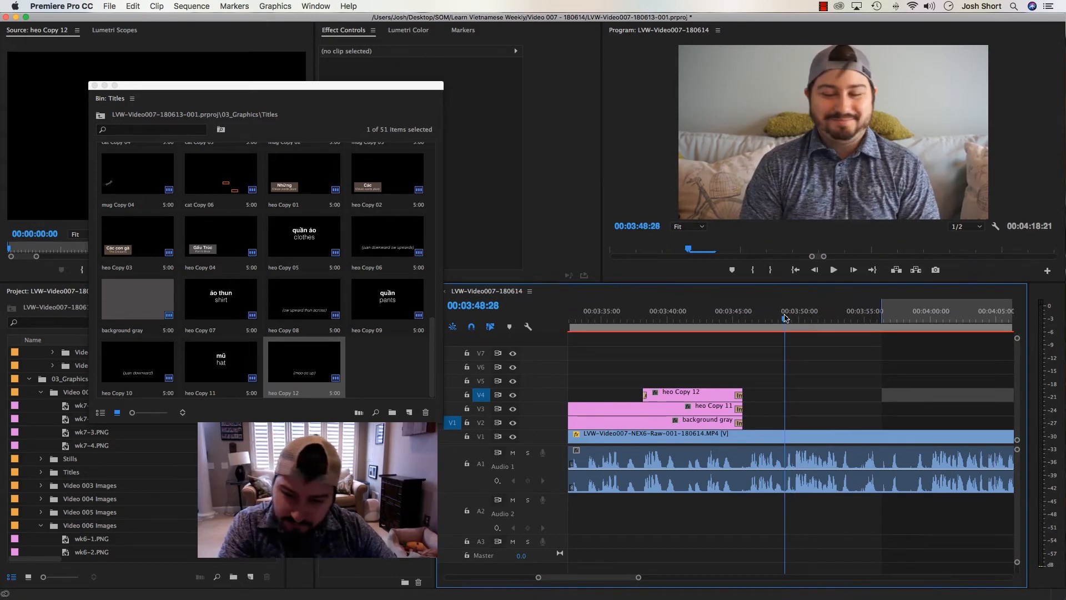
key("space")
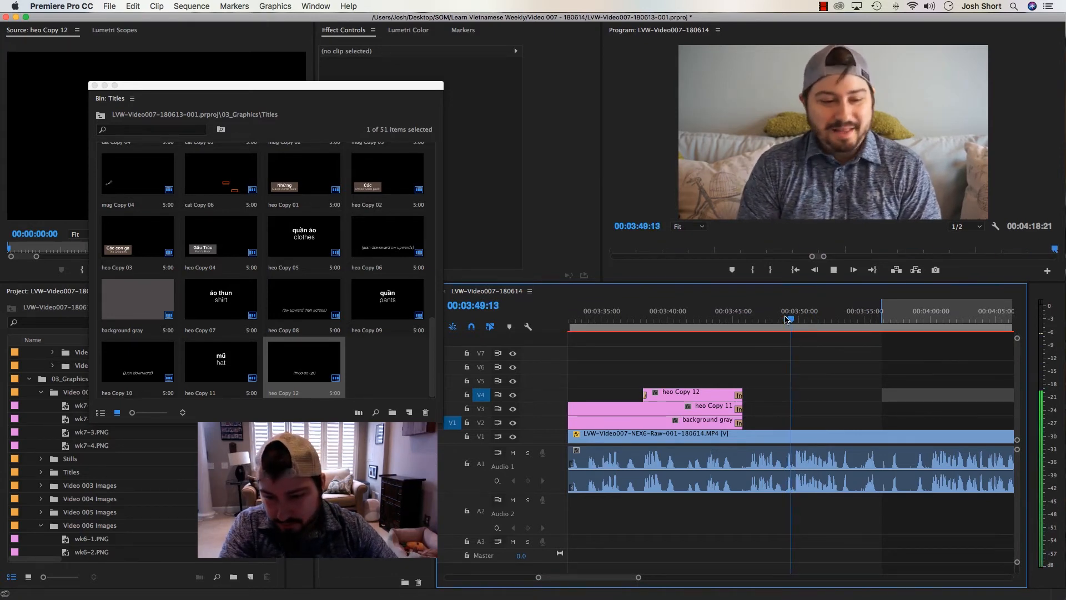
left_click_drag(791, 319, 795, 320)
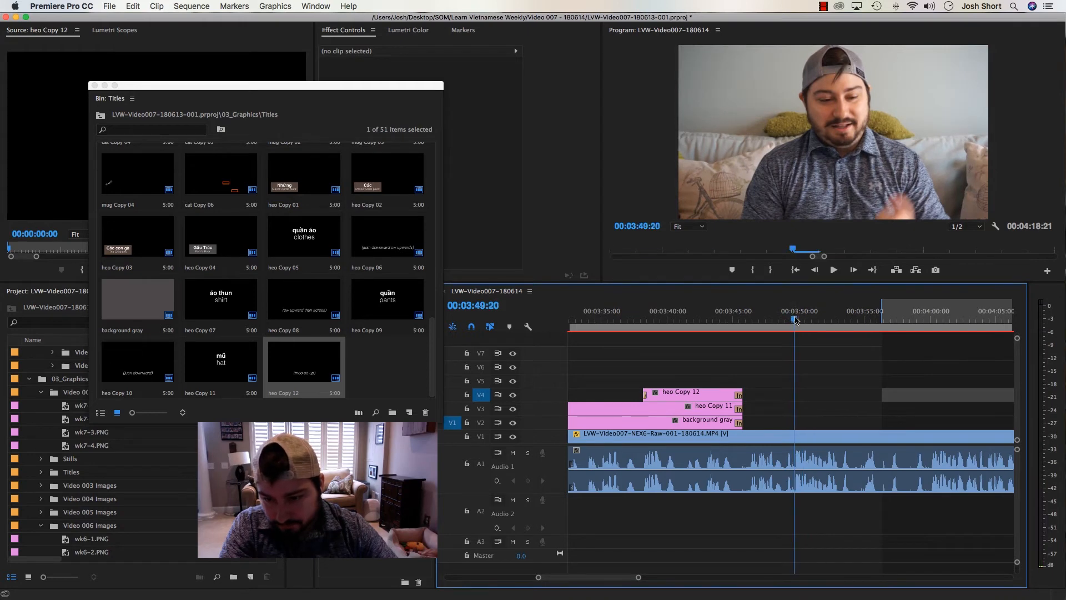
key("o")
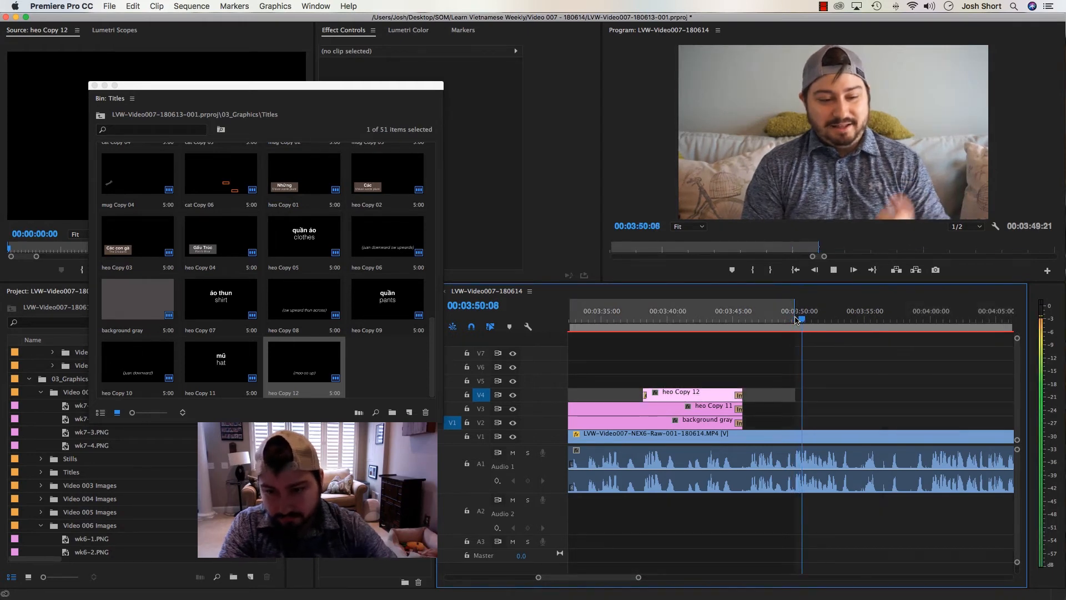
Mark an In point at about 00:03:46 and trim the ends of the mũ titles and gray background back to about 00:03:42
left_click(719, 323)
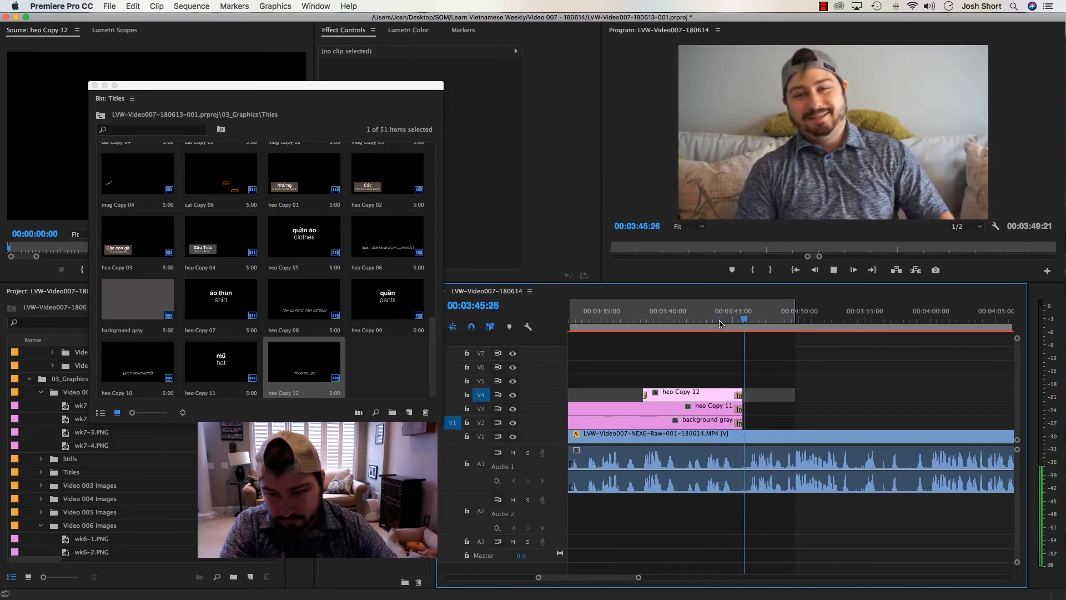
key("i")
key("space")
left_click_drag(717, 351, 736, 426)
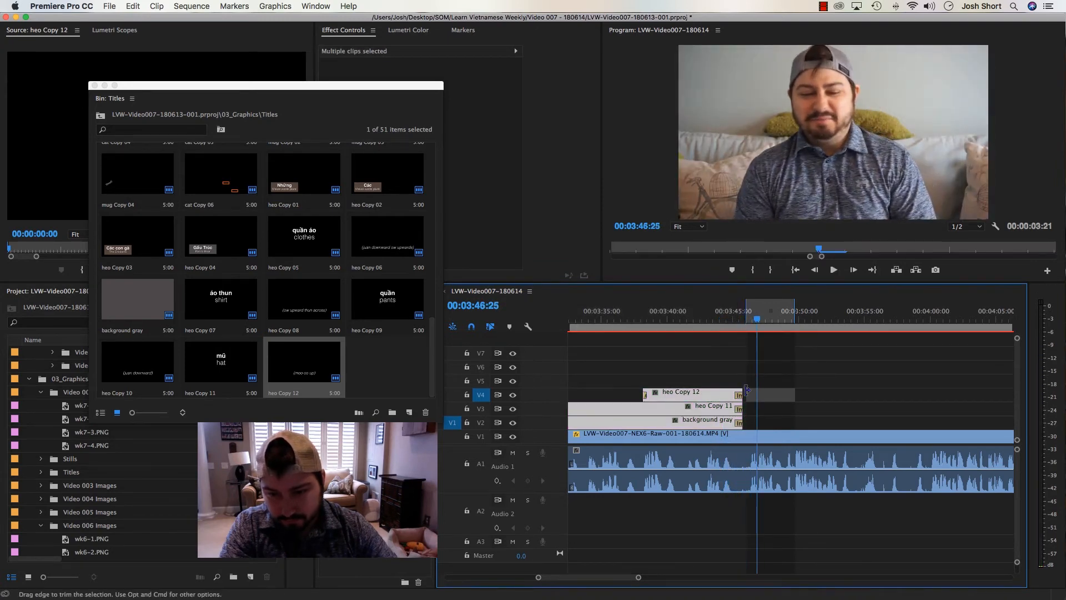
left_click_drag(744, 388, 696, 391)
Extract the footage from 00:03:45:12 through the Out point at 00:03:49:20 and play across the cut
left_click(738, 324)
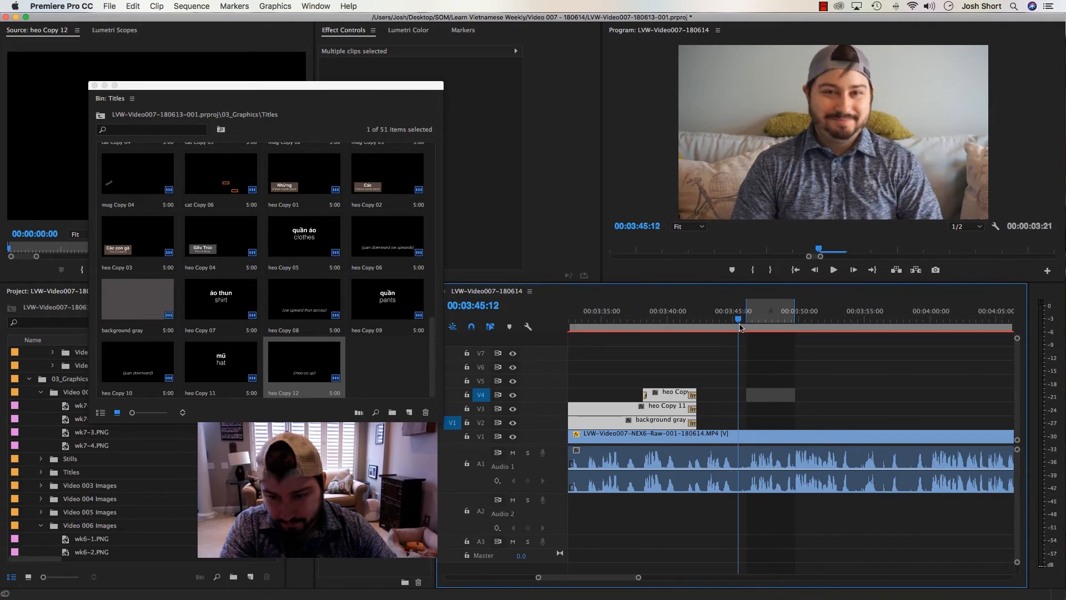
key("apostrophe")
key("equal")
key("equal")
key("equal")
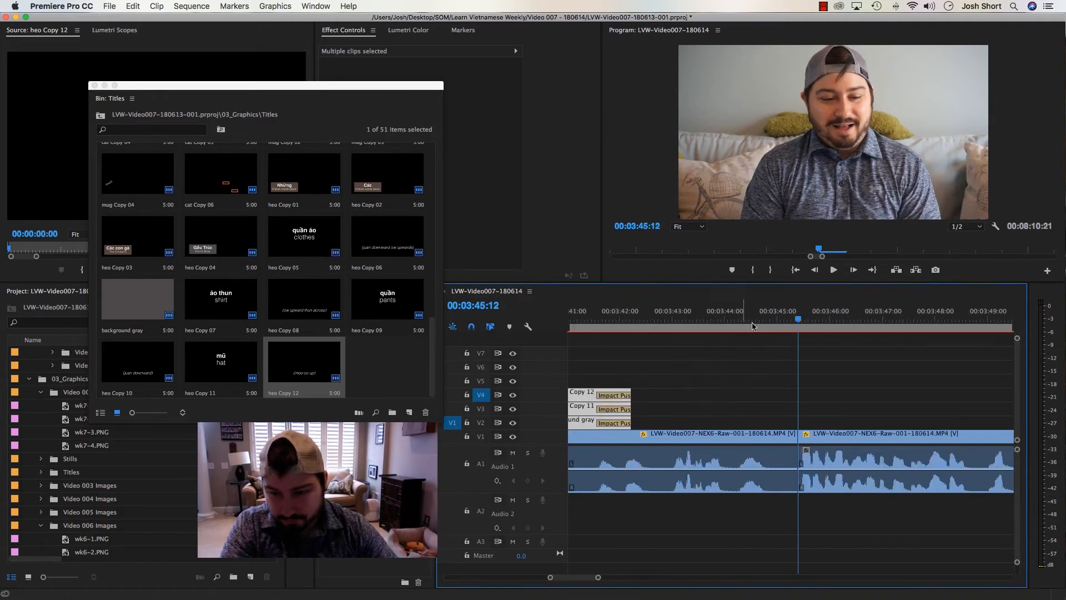
left_click(672, 320)
key("space")
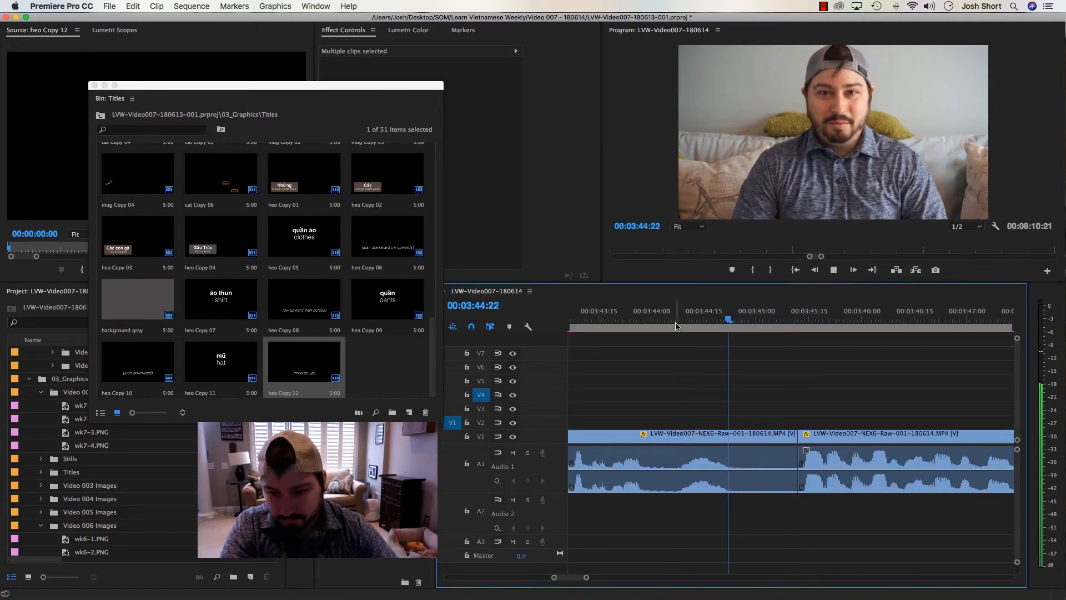
key("minus")
key("minus")
key("minus")
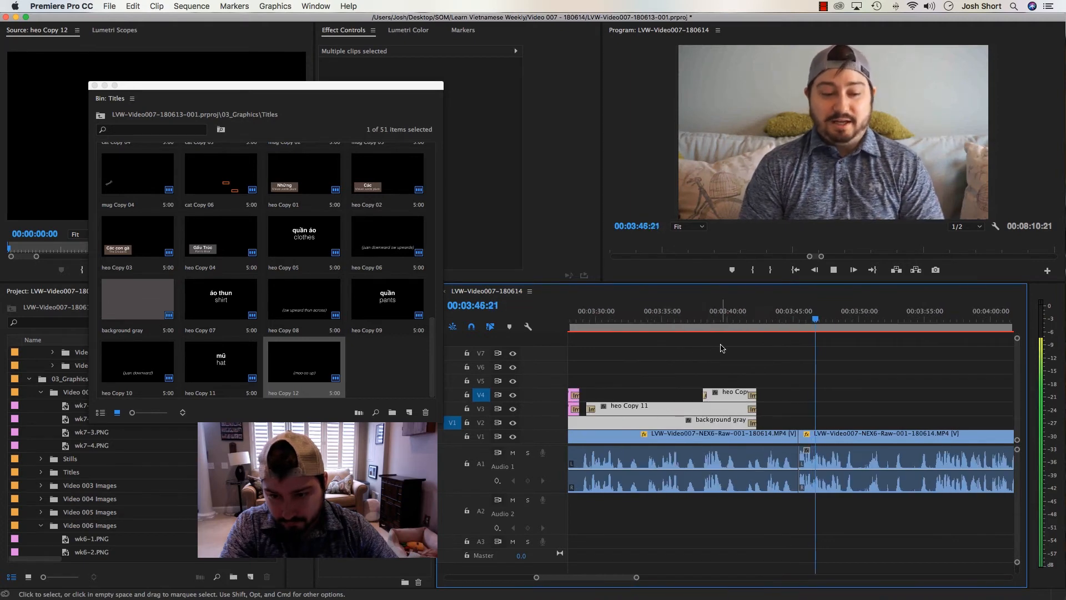
Extend the ends of both mũ titles and the gray background to about 00:03:46:12
key("space")
left_click(721, 358)
left_click_drag(734, 373, 745, 426)
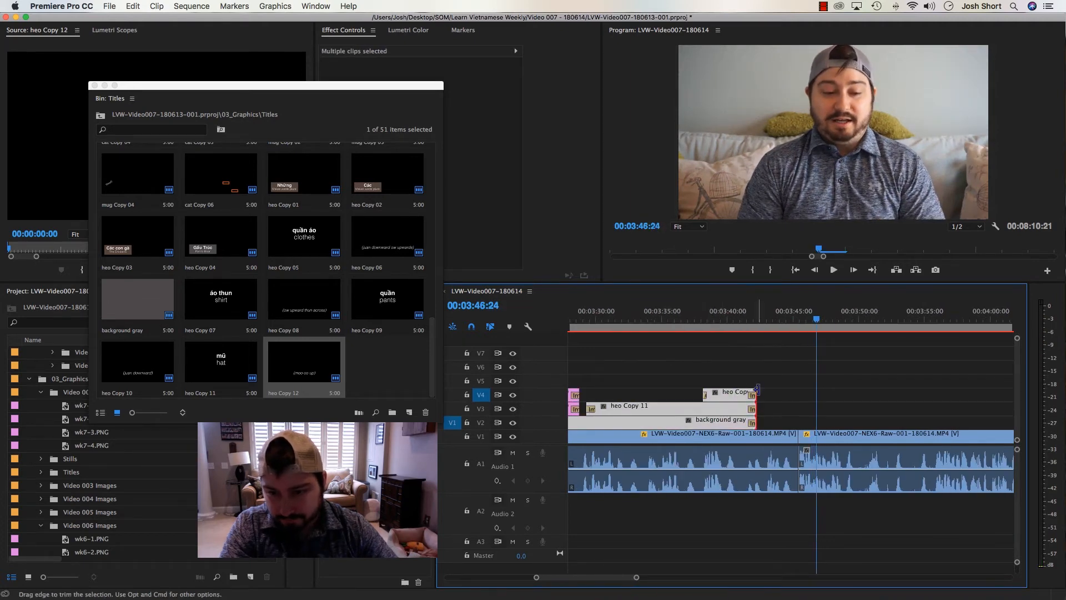
left_click_drag(756, 390, 810, 397)
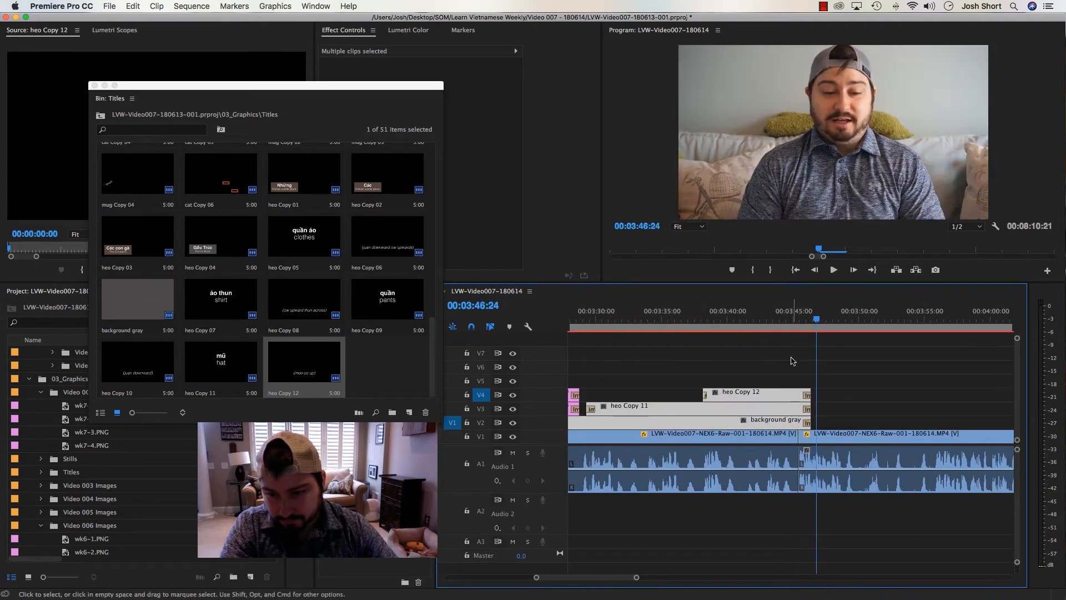
Extend only the gray background past the mũ titles to about 00:03:55
left_click(813, 417)
double_click(813, 417)
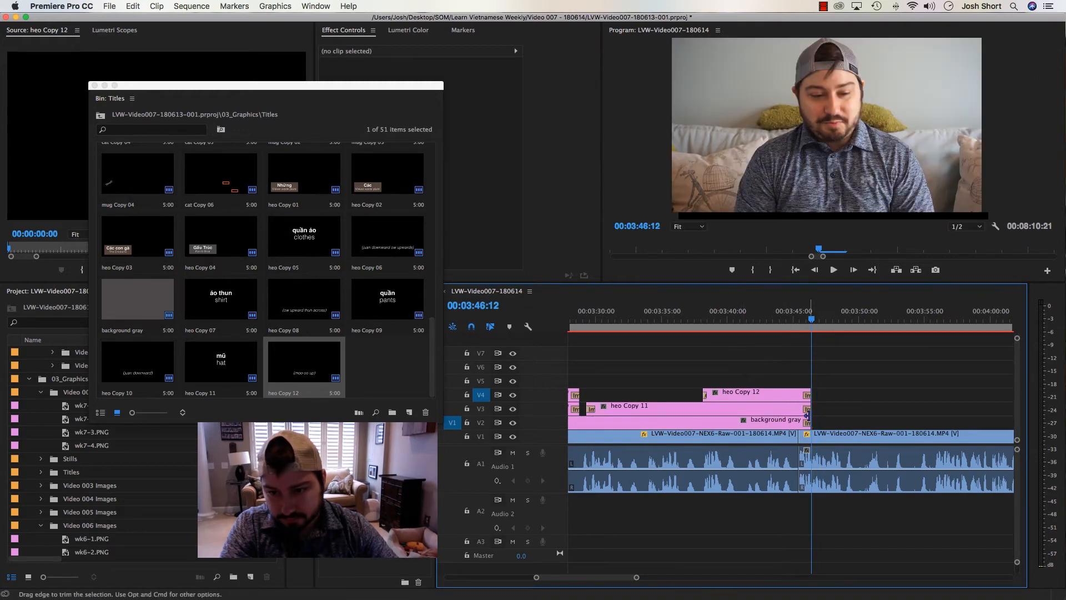
left_click_drag(810, 421, 933, 420)
Play across the end of the mũ titles and extend both titles to about 00:03:46:28
left_click(795, 319)
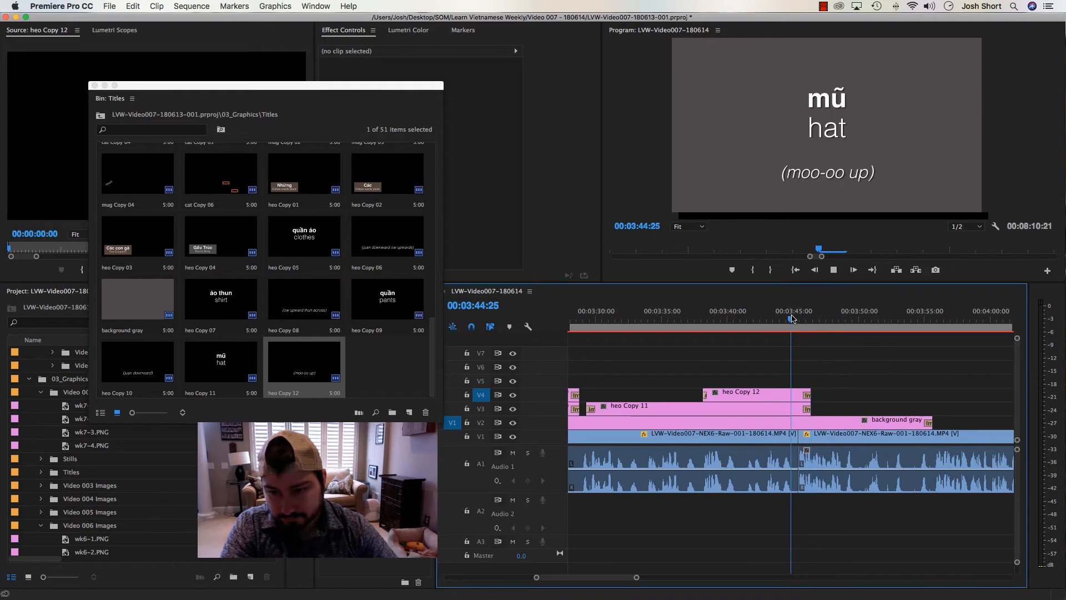
key("space")
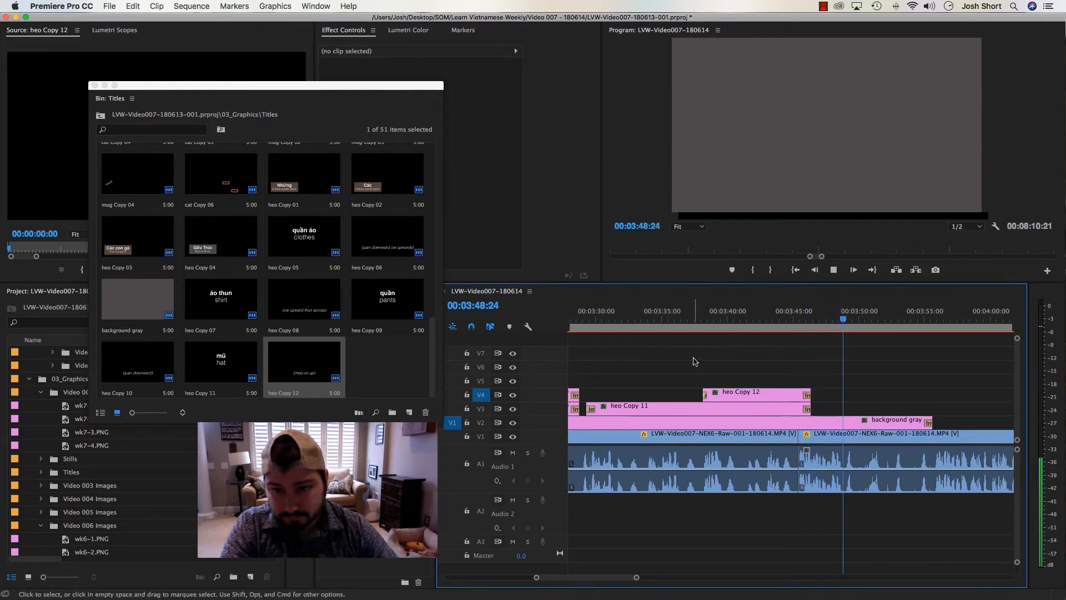
left_click_drag(793, 322, 818, 392)
left_click(785, 371)
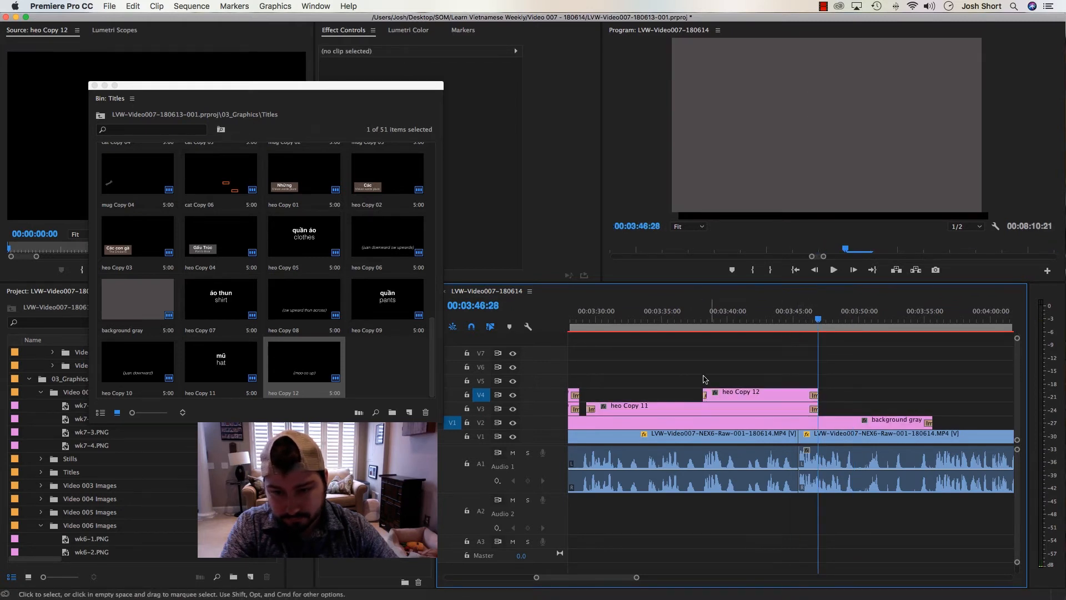
left_click_drag(704, 376, 727, 404)
key("minus")
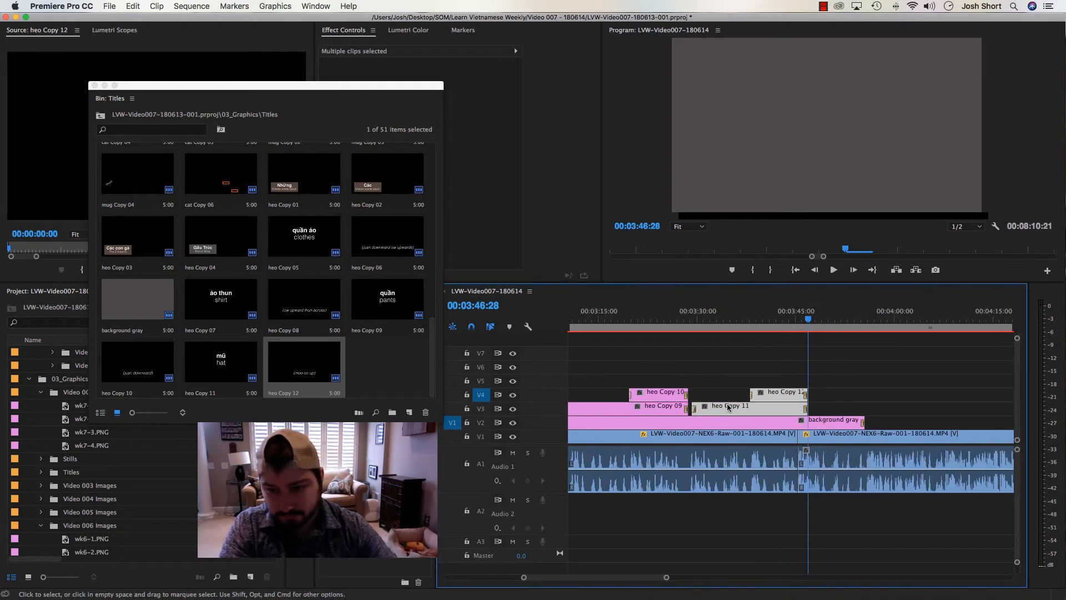
left_click(818, 316)
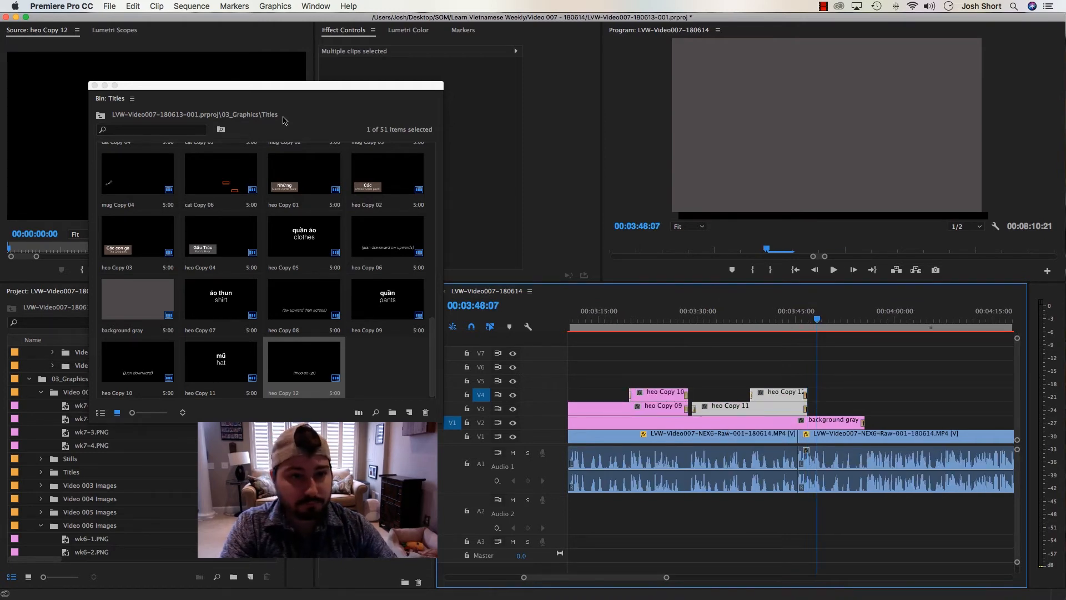
Open the previous week's sequence LVW-Video006-180607 and switch back to LVW-Video007-180614
left_click_drag(266, 84, 245, 79)
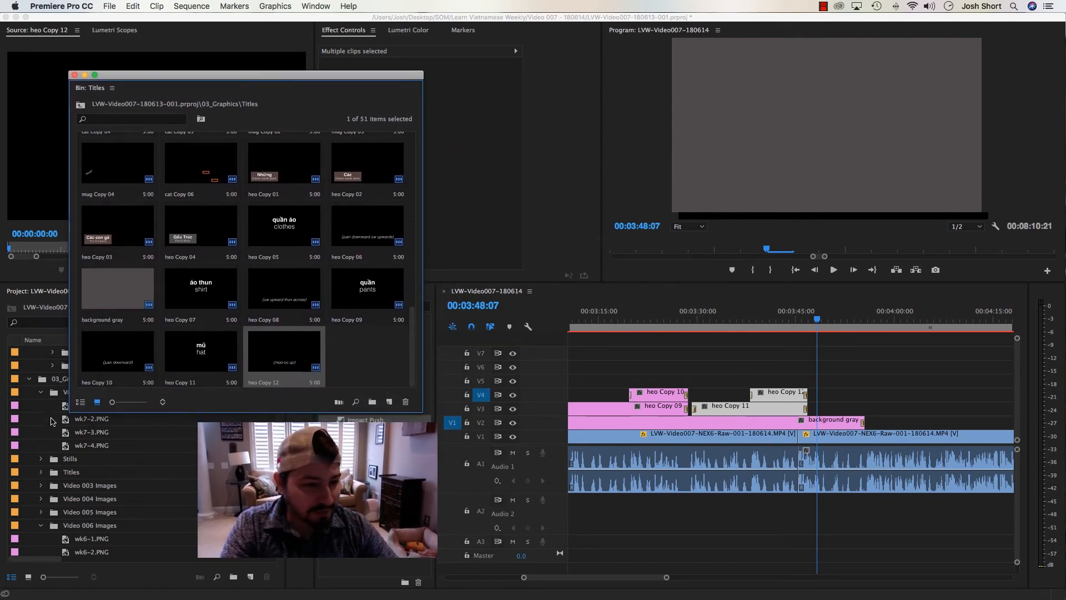
scroll(52, 428, "up", 5)
double_click(84, 459)
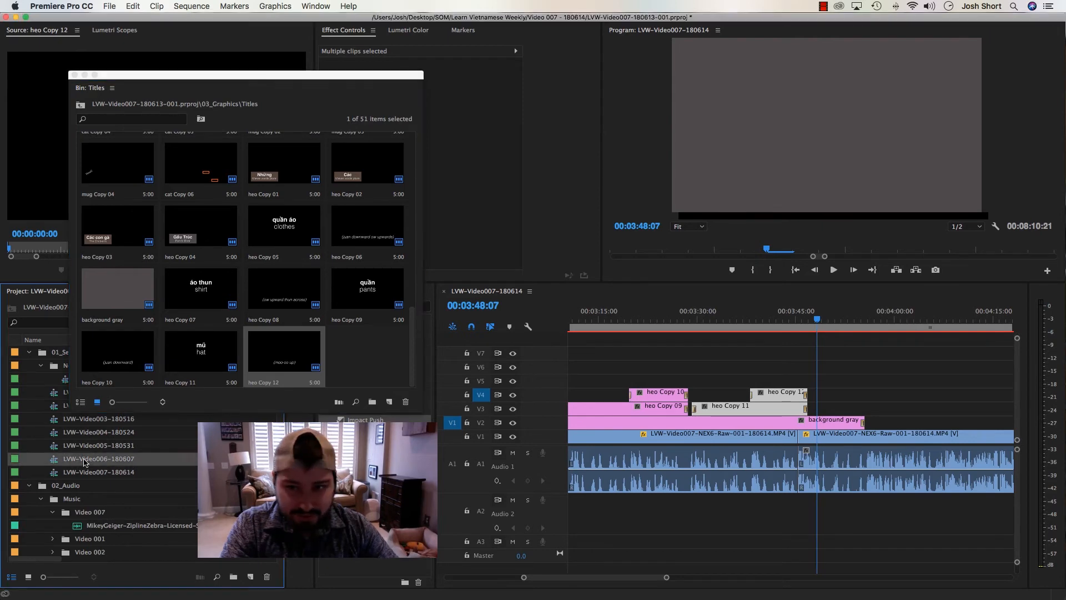
double_click(56, 475)
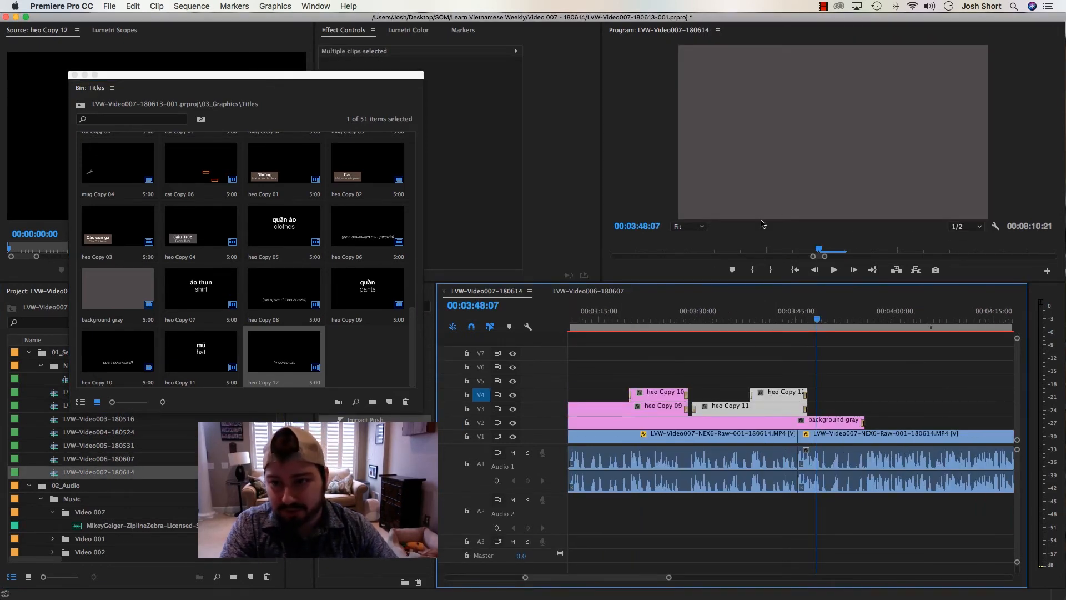
Copy the two mũ titles, paste them at 00:03:47:17 and place the copies on tracks V3 and V4
left_click(764, 337)
left_click_drag(790, 323, 772, 407)
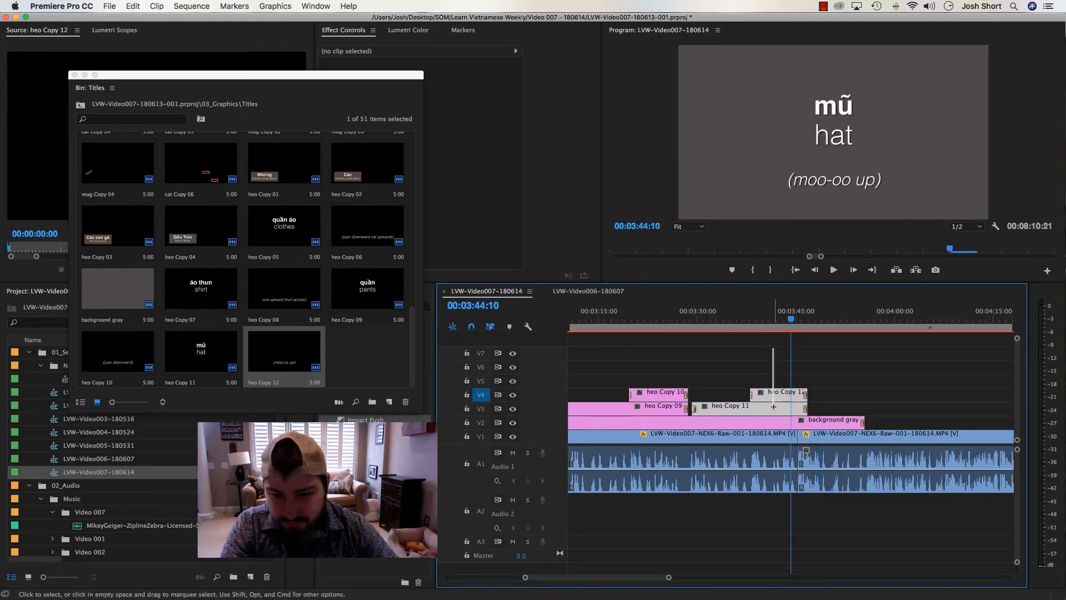
left_click(813, 319)
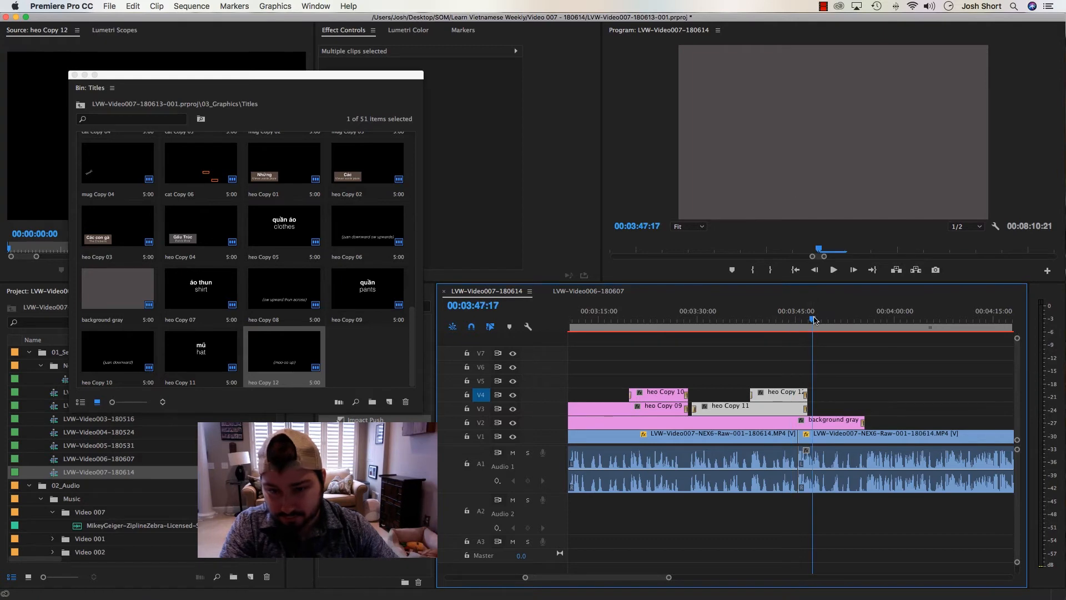
key("super+v")
left_click_drag(854, 339, 890, 408)
left_click_drag(873, 395, 874, 409)
left_click(857, 320)
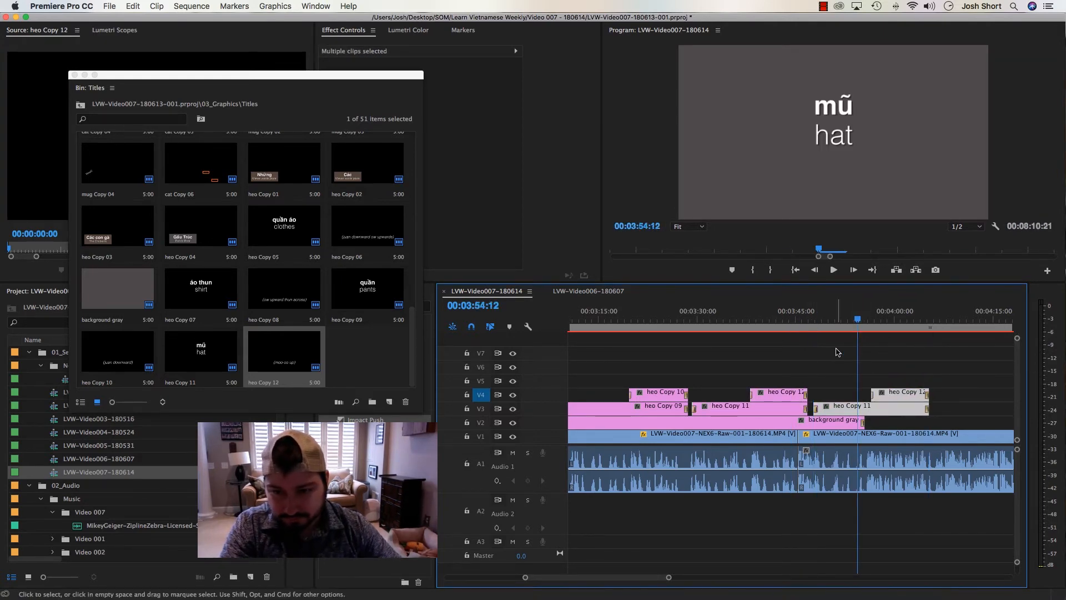
Duplicate the mũ / hat title in the Titles bin and replace the pasted V3 title clip with the duplicate from the source monitor
left_click(837, 352)
left_click(215, 346)
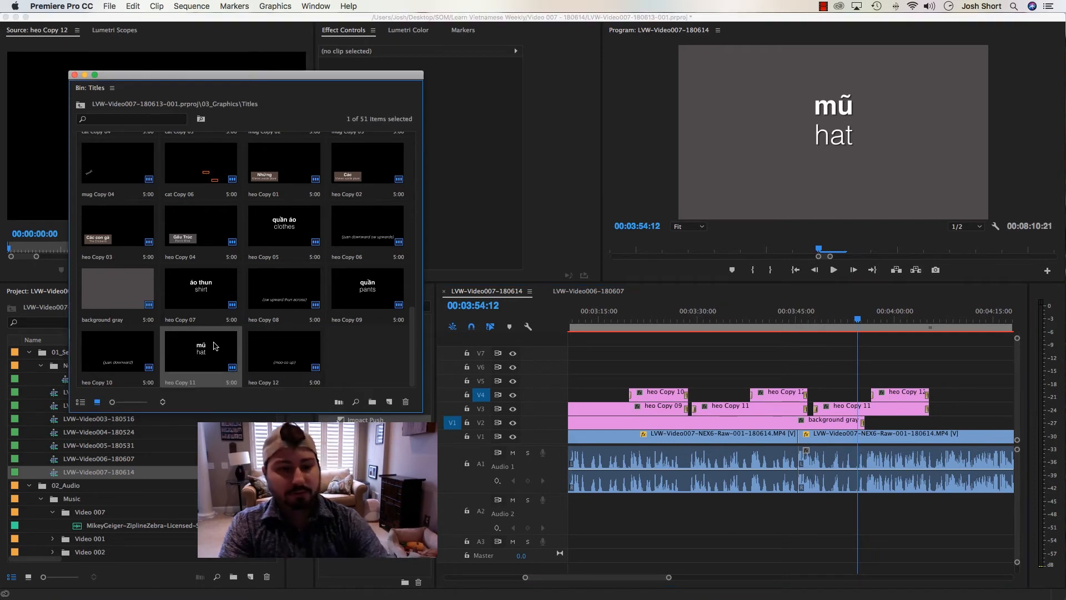
left_click_drag(215, 346, 344, 344)
left_click_drag(10, 166, 11, 166)
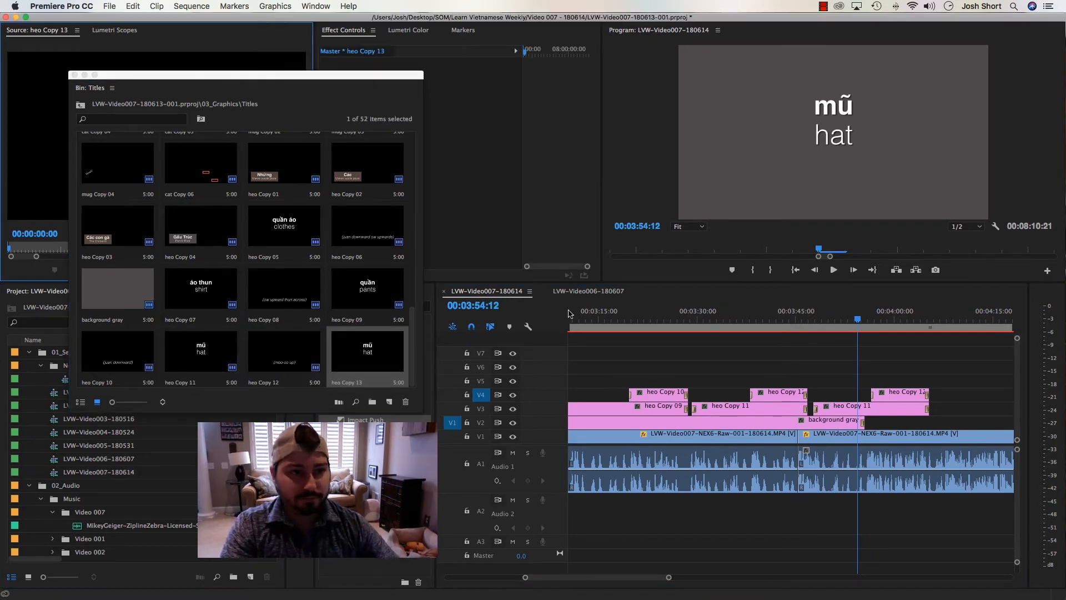
left_click(842, 414)
right_click(846, 415)
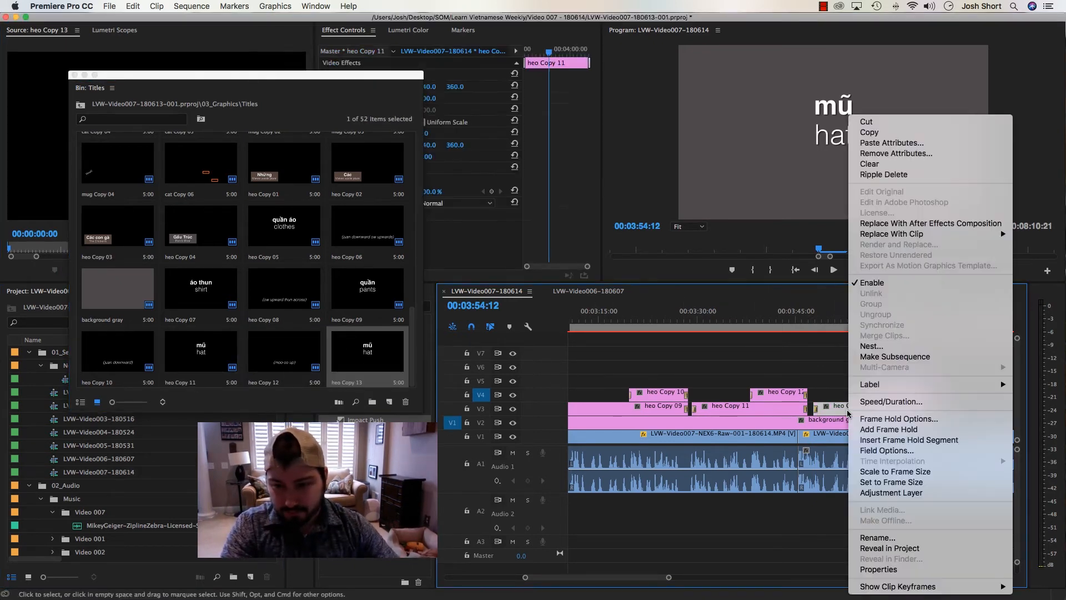
mouse_move(933, 239)
left_click(749, 234)
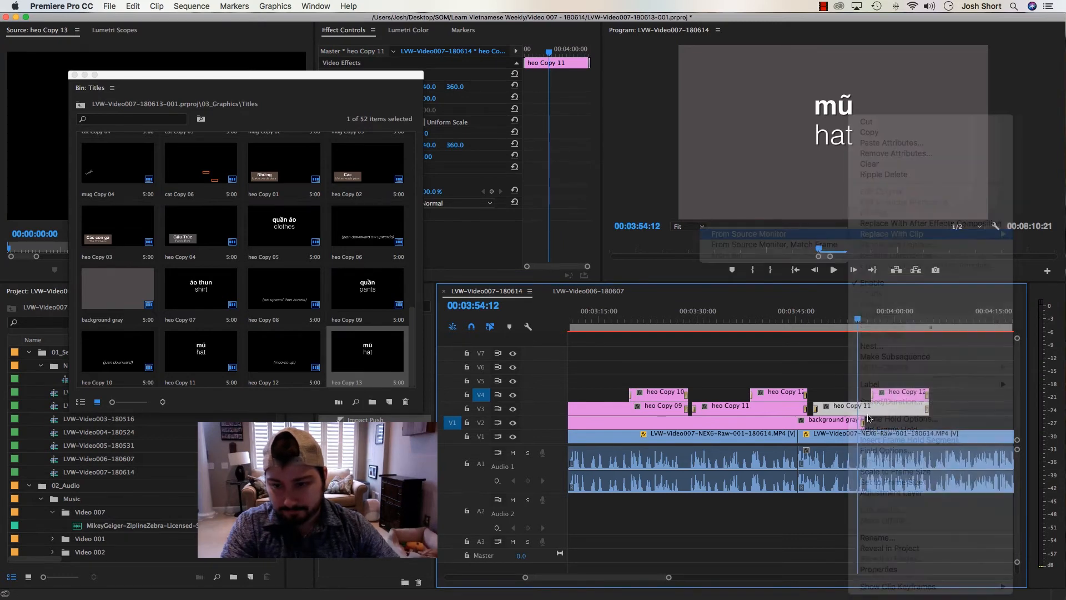
Duplicate the (moo-oo up) title in the Titles bin and replace the pasted V4 clip with the duplicate from the source monitor
left_click(890, 321)
left_click(899, 392)
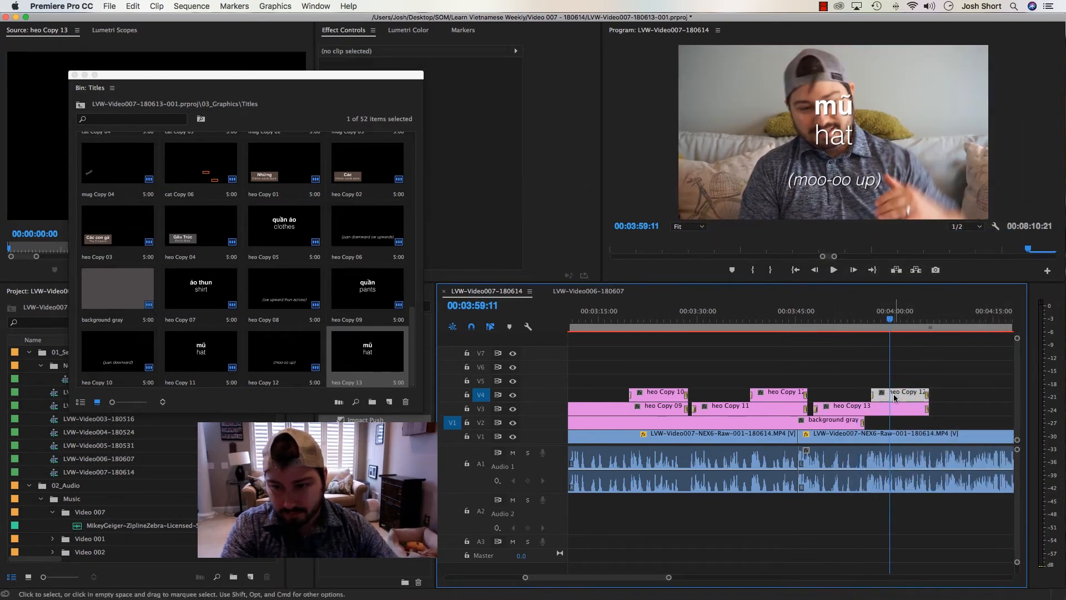
left_click(288, 357)
key("super+shift+slash")
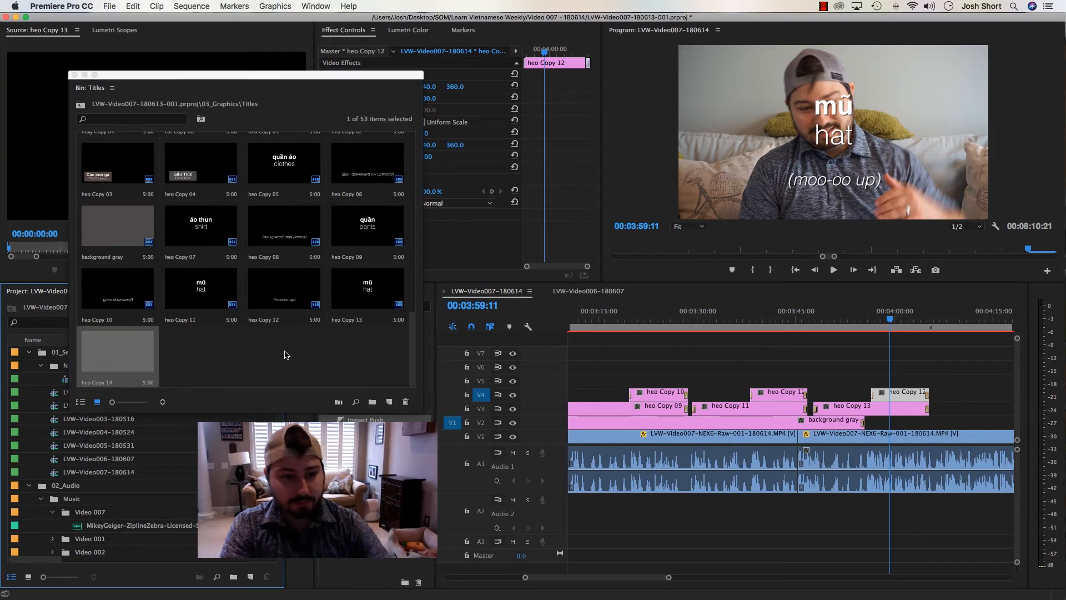
double_click(121, 348)
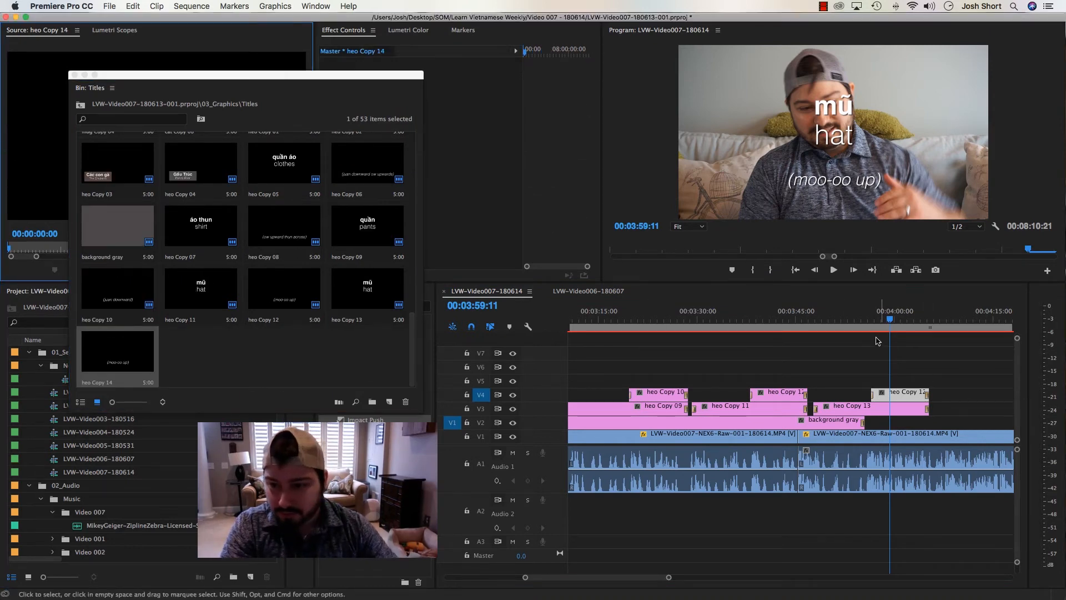
left_click(899, 394)
right_click(895, 398)
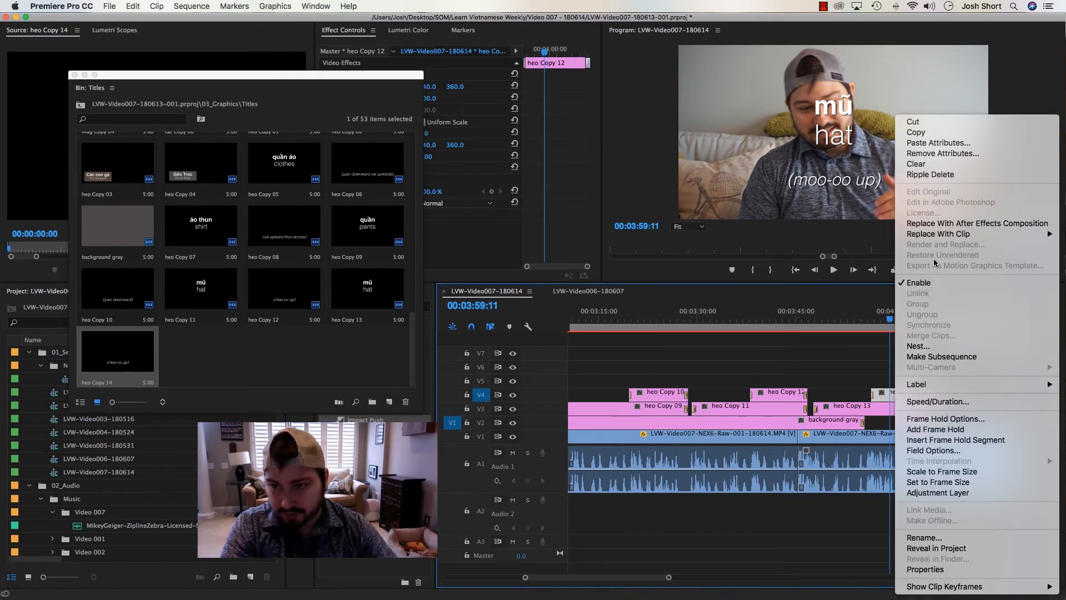
mouse_move(927, 235)
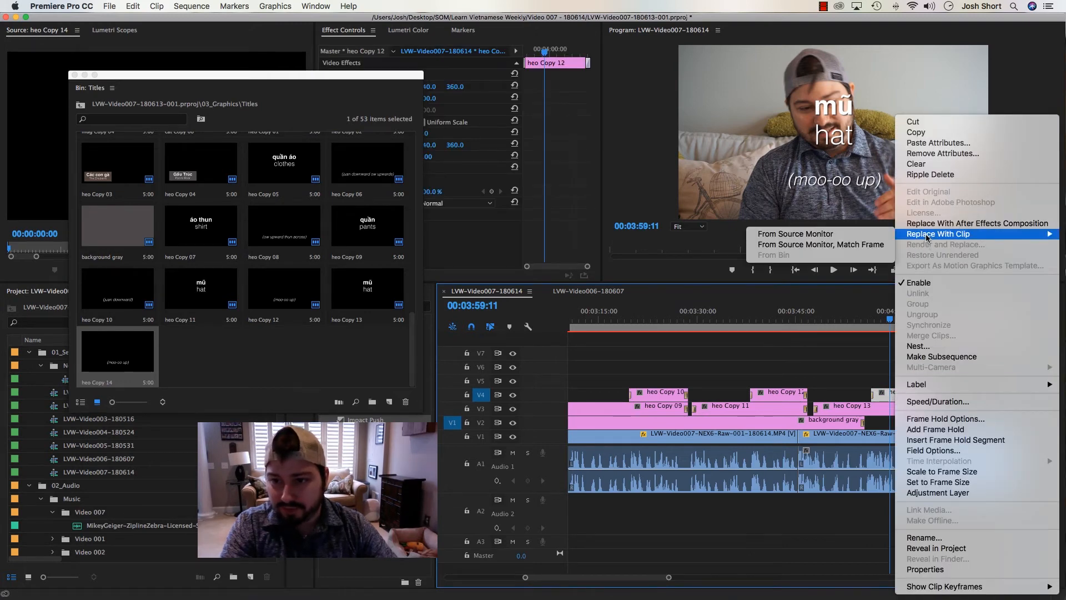
left_click(825, 235)
Extend the gray background to the end of the pasted titles at about 00:04:05 and go back to 00:03:53:29
left_click(863, 347)
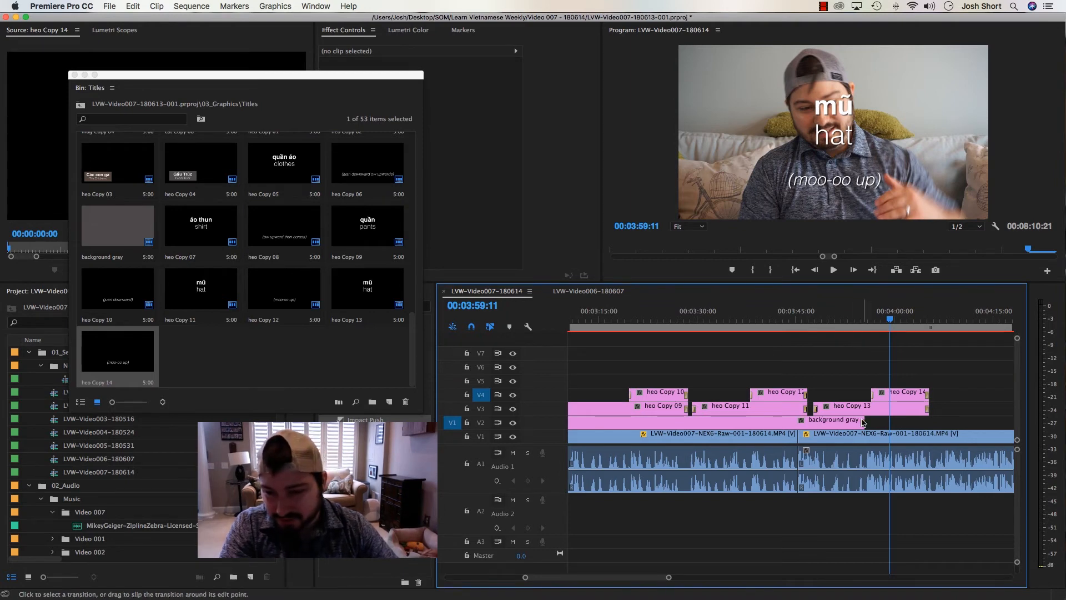
left_click_drag(862, 421, 928, 422)
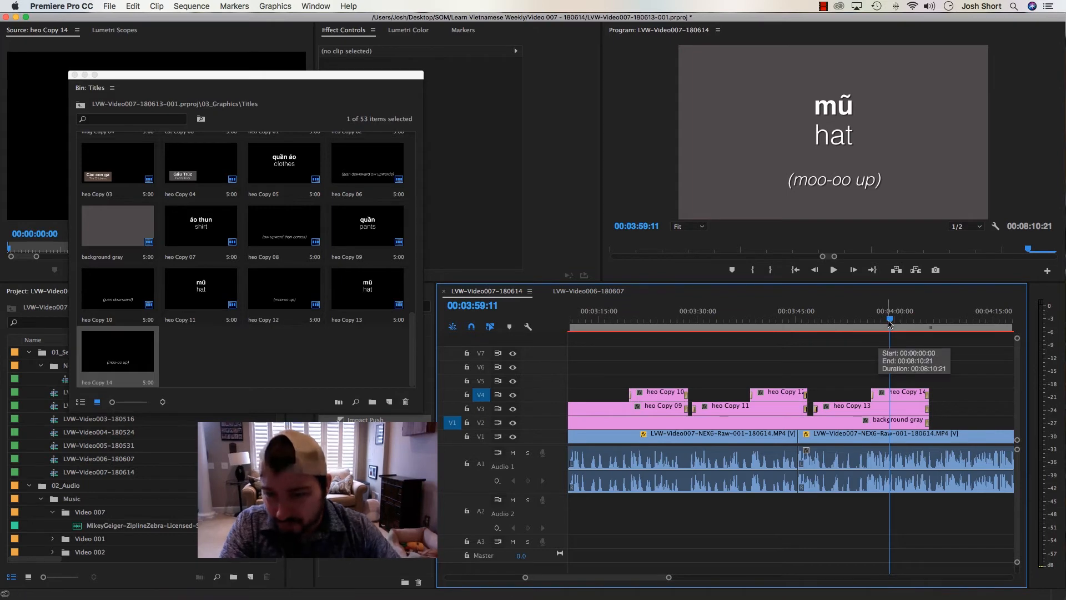
left_click_drag(890, 320, 854, 319)
Open the duplicated mũ / hat title and replace its Vietnamese word with mặc, copied from the vocabulary notes in Word
double_click(839, 410)
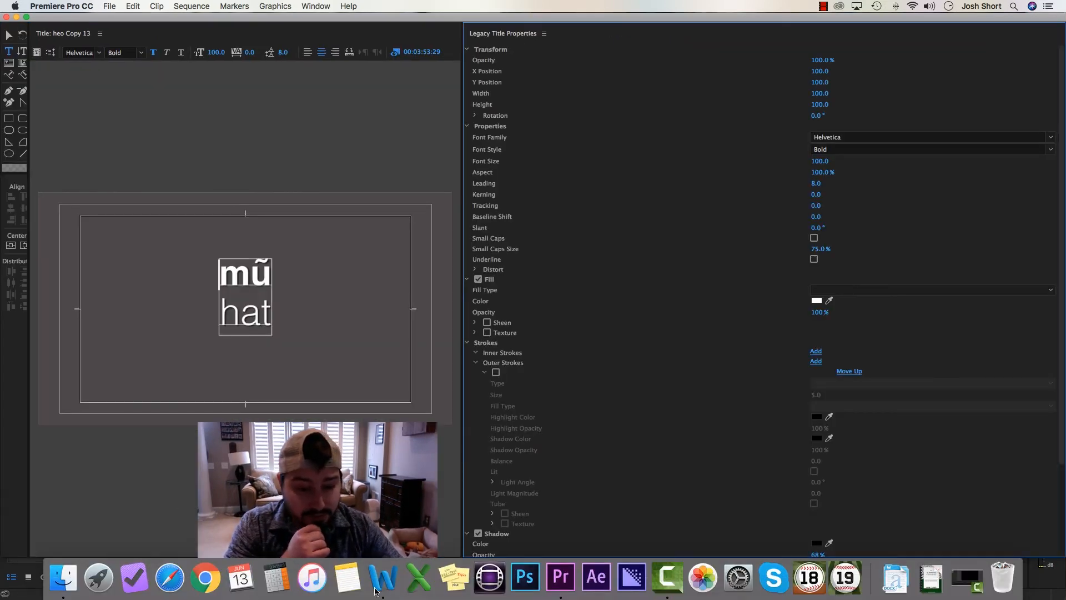
left_click(377, 588)
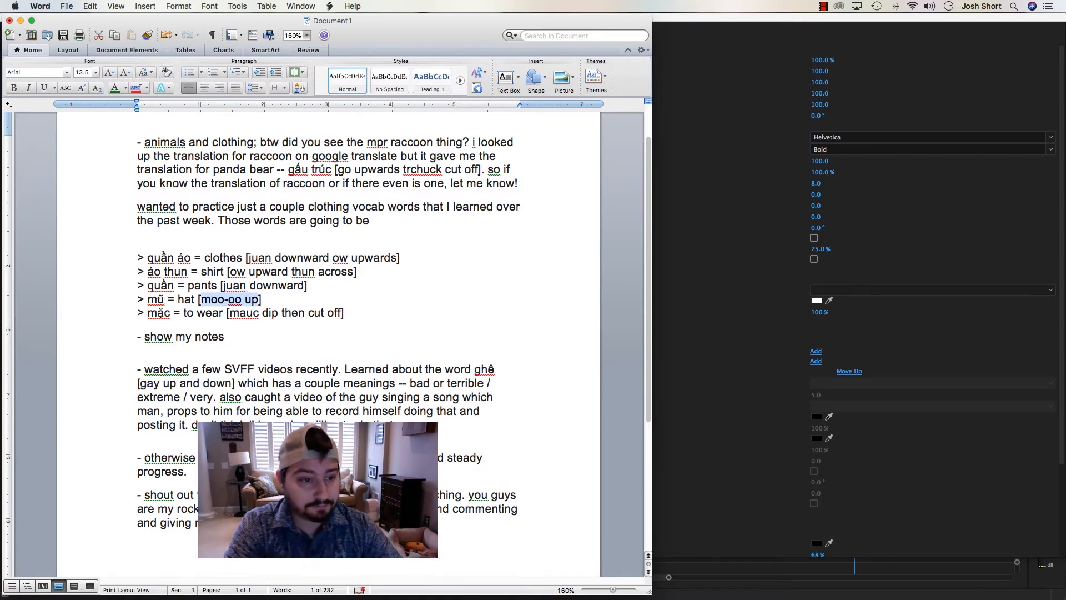
double_click(159, 313)
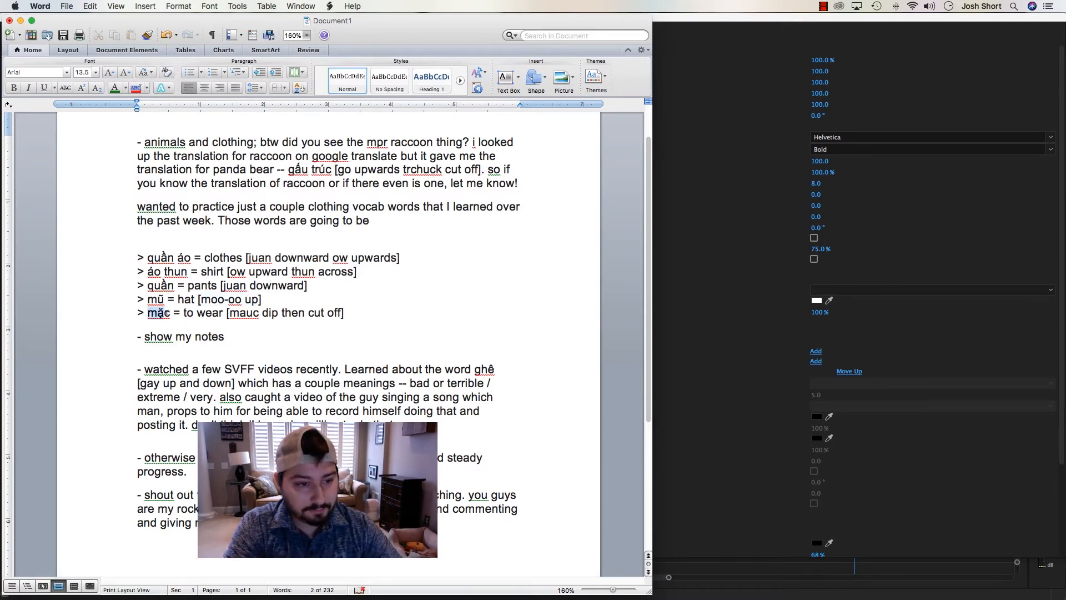
key("super+c")
key("super+Tab")
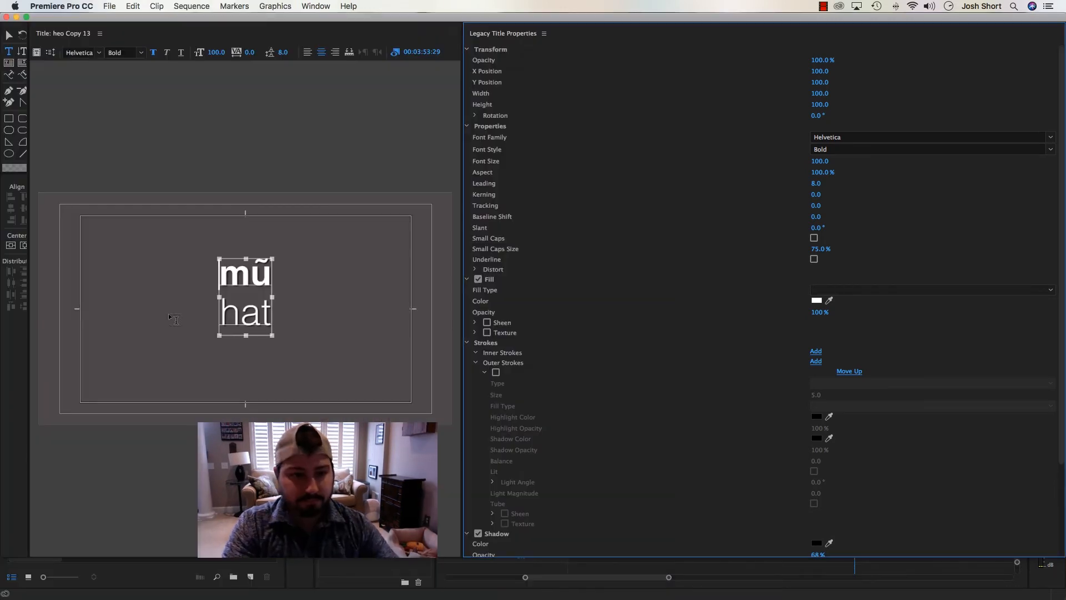
left_click(252, 274)
key("super+v")
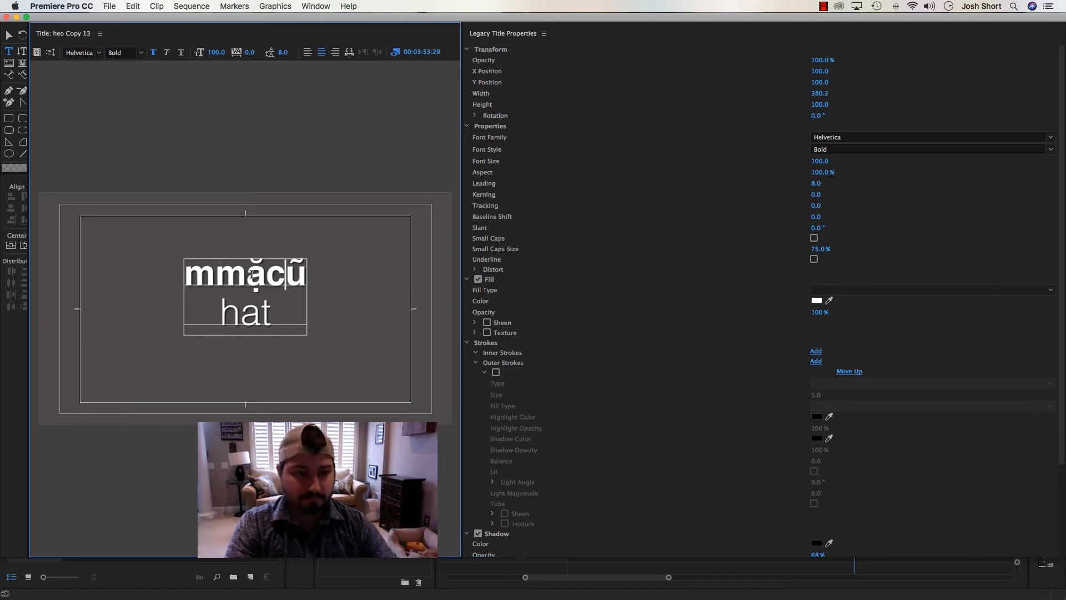
key("Delete")
key("BackSpace")
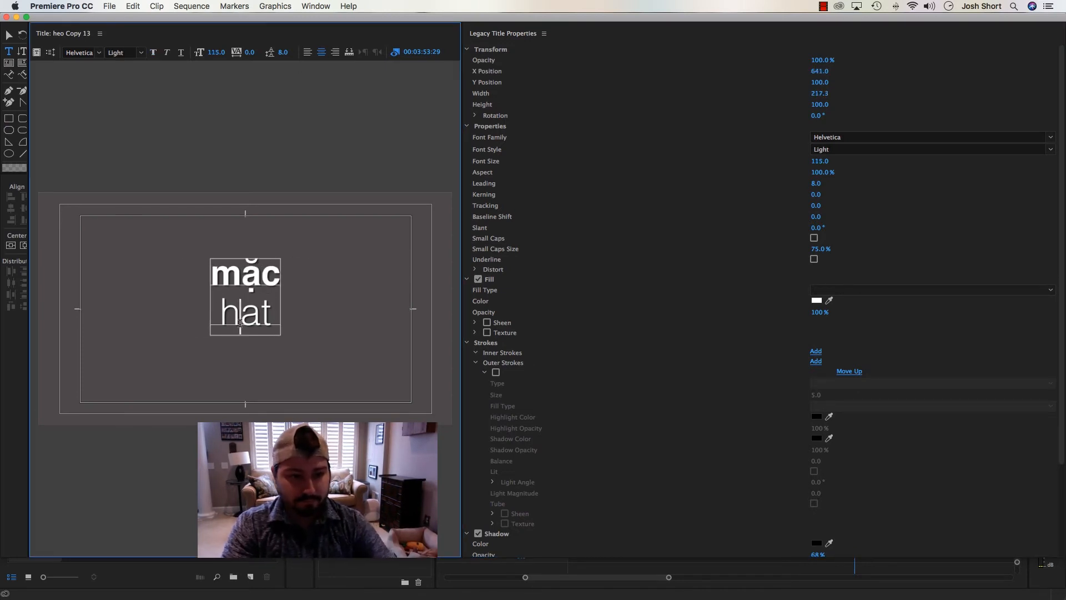
Change the English line under mặc to "to wear" and close the title editor
type("to wear")
key("Delete")
key("Delete")
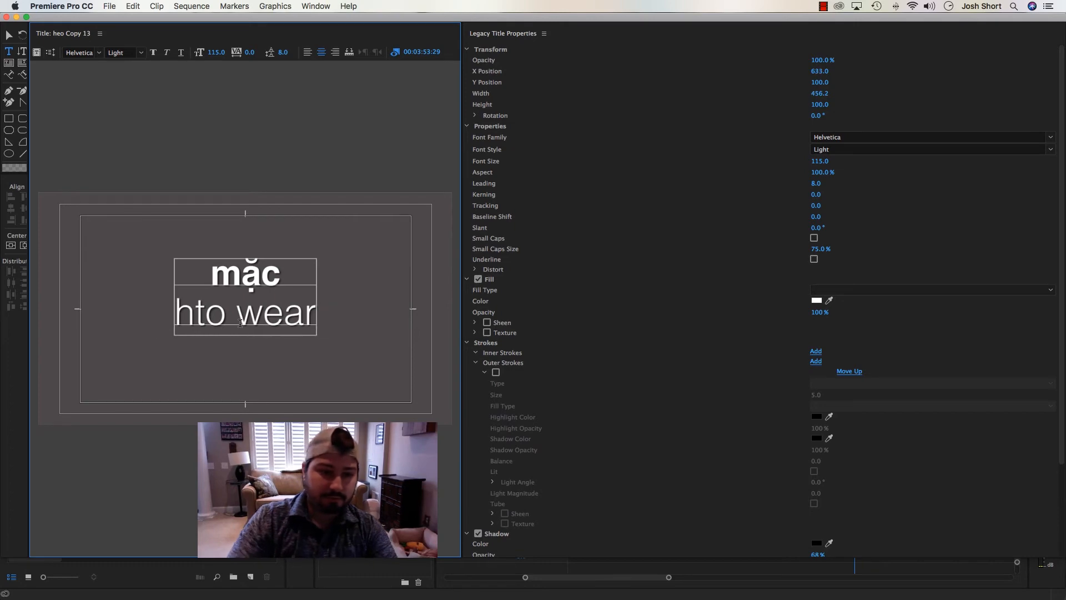
key("Delete")
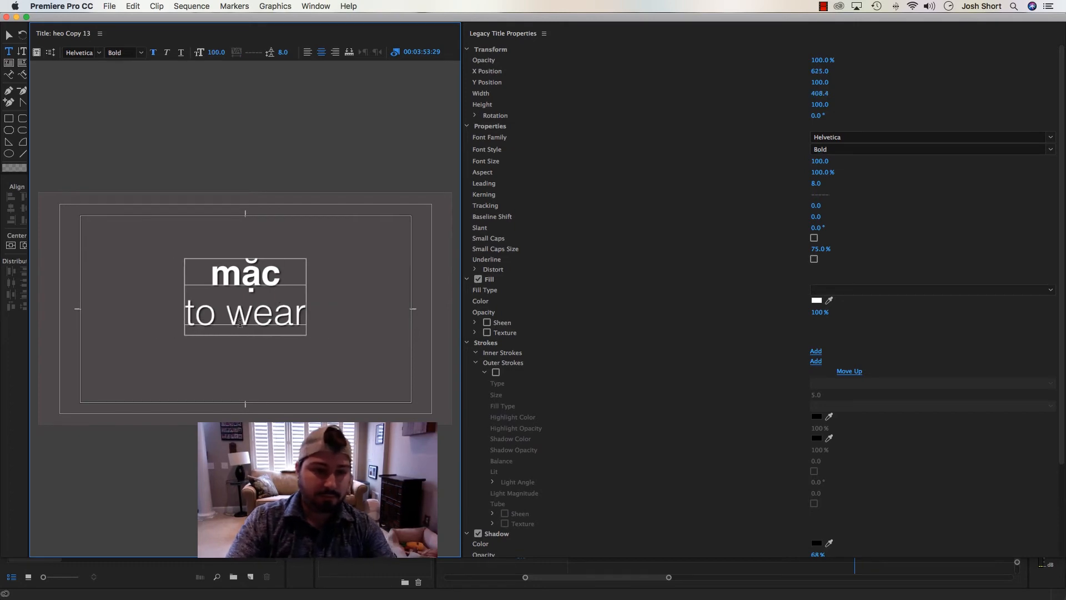
left_click(6, 17)
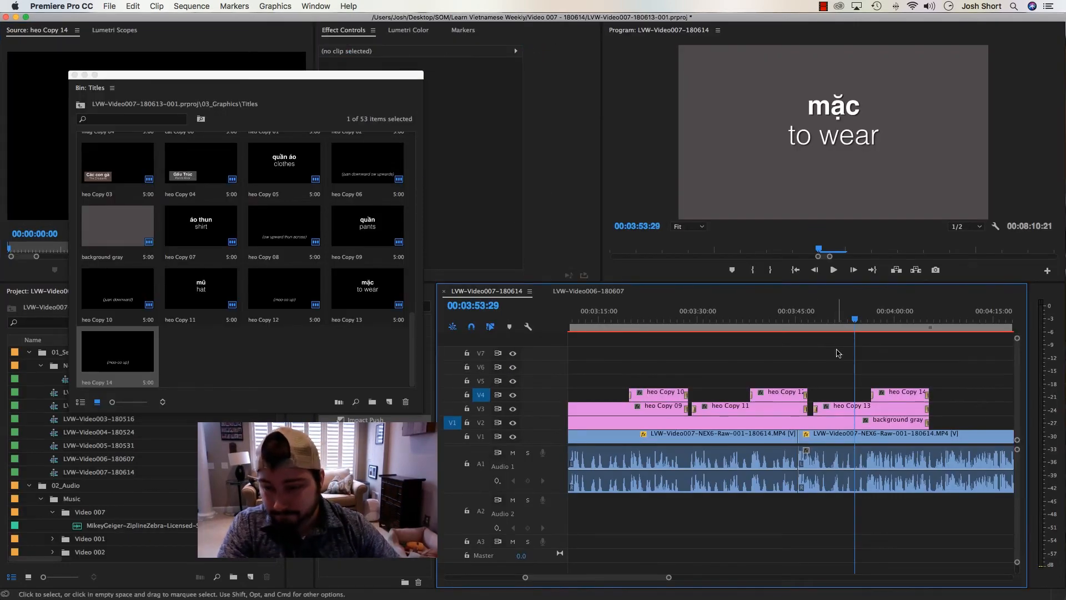
Move to about 00:04:00 in the sequence and open the (moo-oo up) title on V4 above mặc for editing
key("-")
left_click(155, 359)
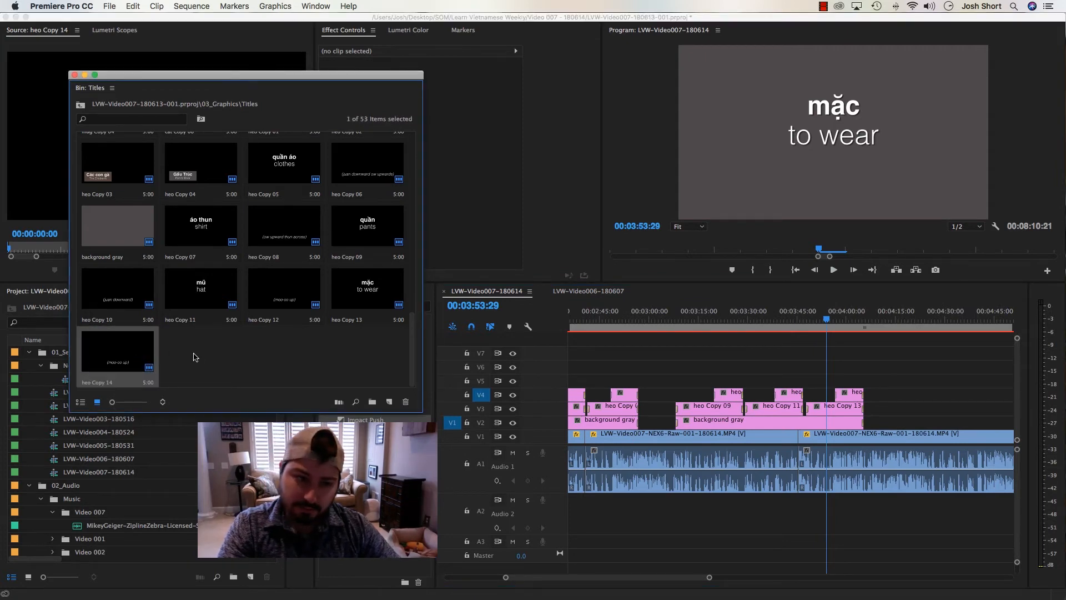
left_click(196, 356)
left_click(846, 321)
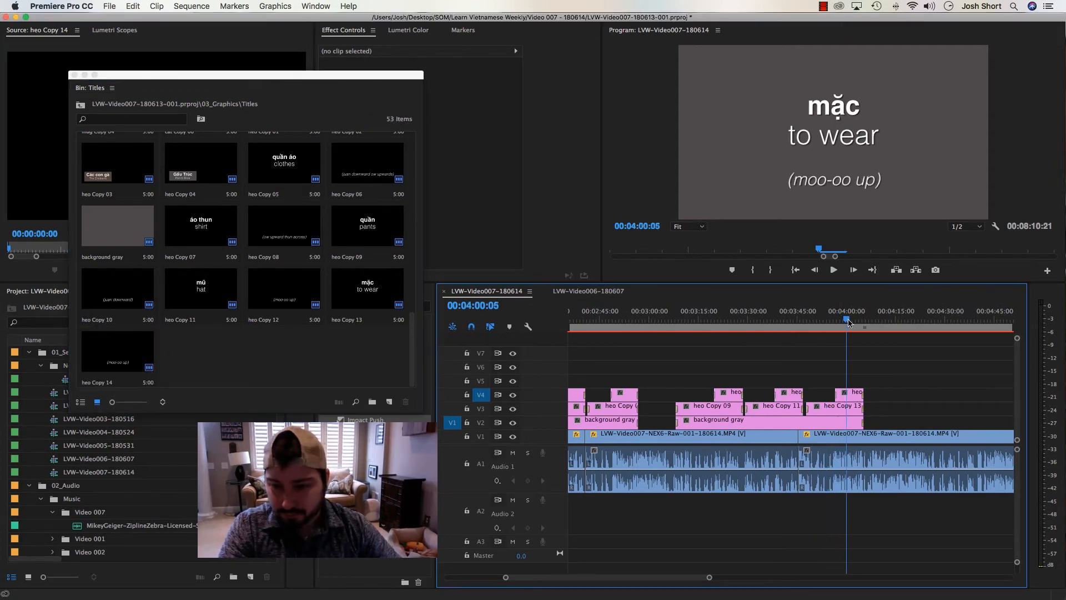
key("=")
left_click(793, 395)
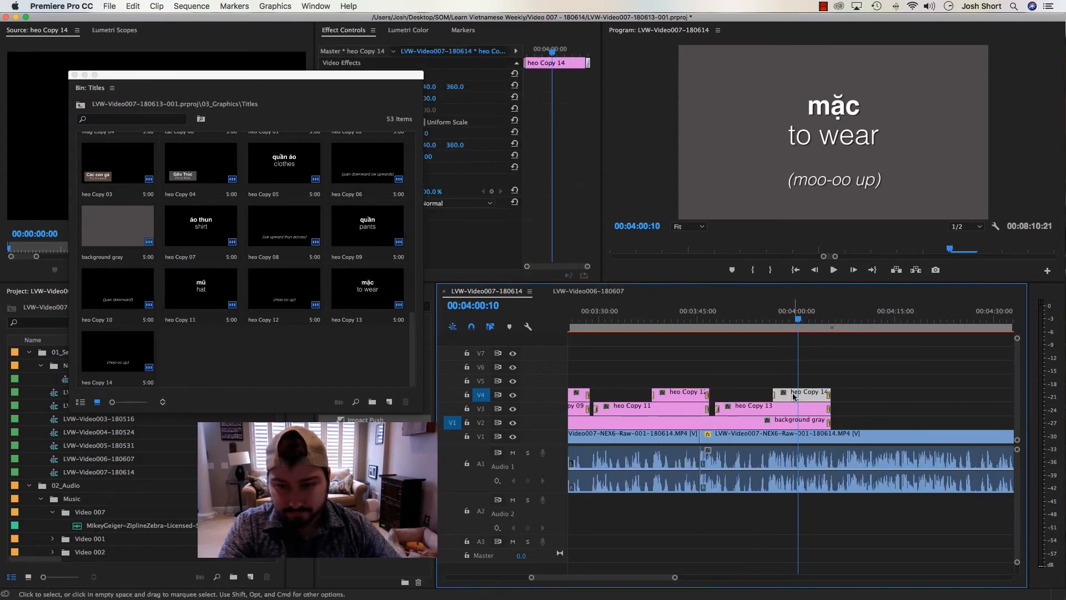
double_click(794, 395)
Switch to the vocabulary notes in Word, copy the pronunciation "mauc dip then cut off" for mặc, and return to the title editor
mouse_move(458, 589)
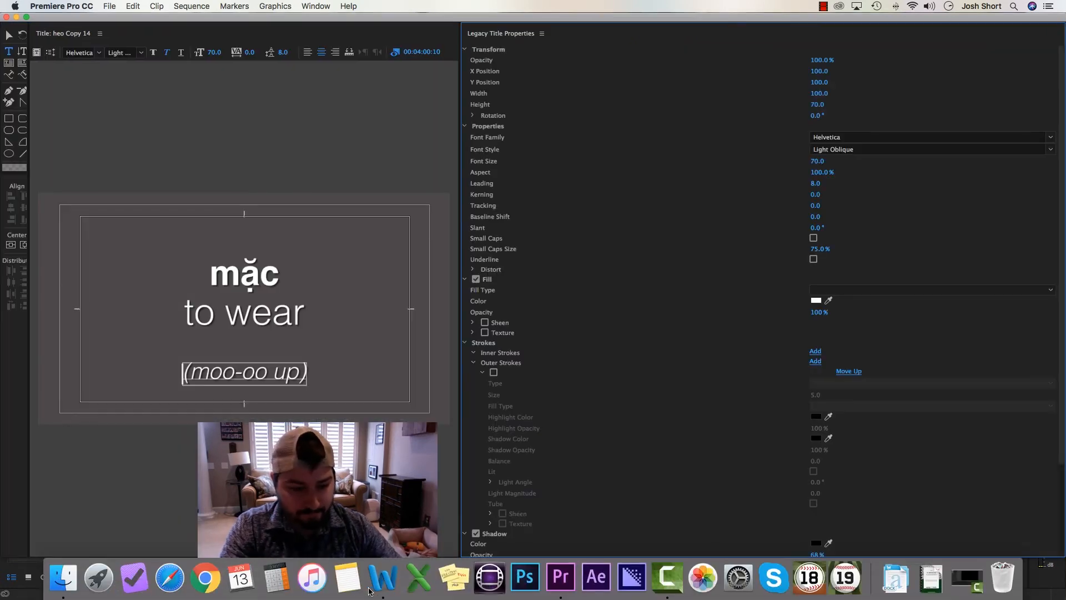
left_click(411, 577)
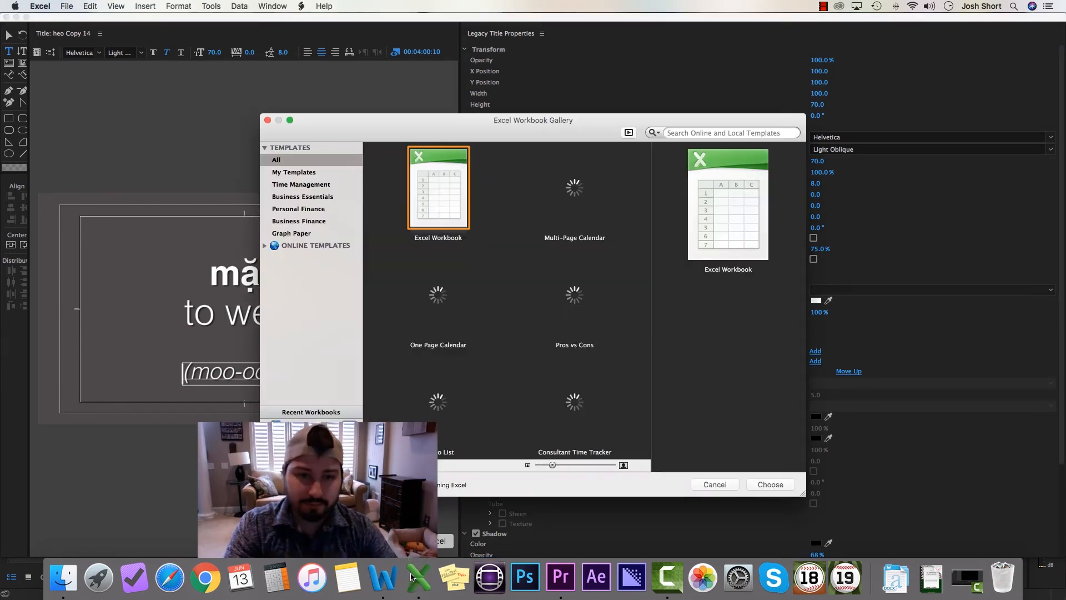
key("super+q")
left_click(384, 578)
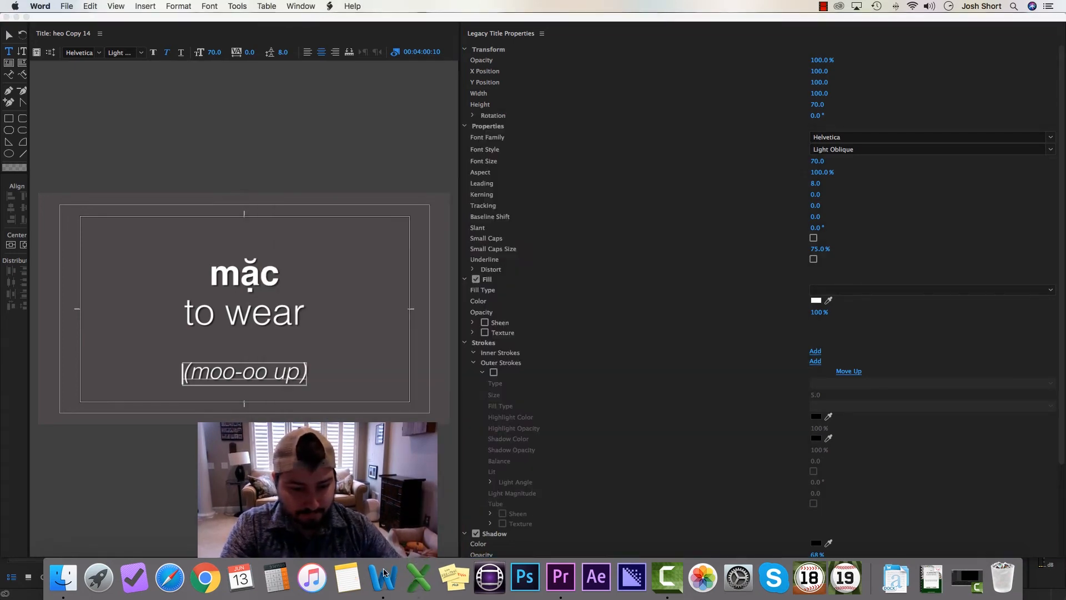
left_click_drag(232, 313, 310, 312)
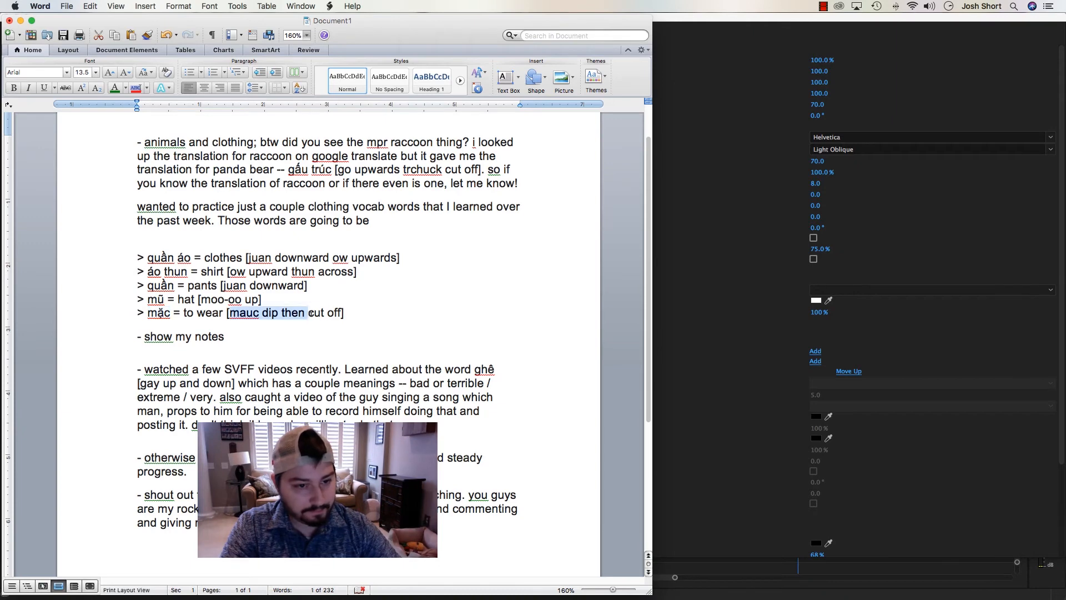
key("super+Tab")
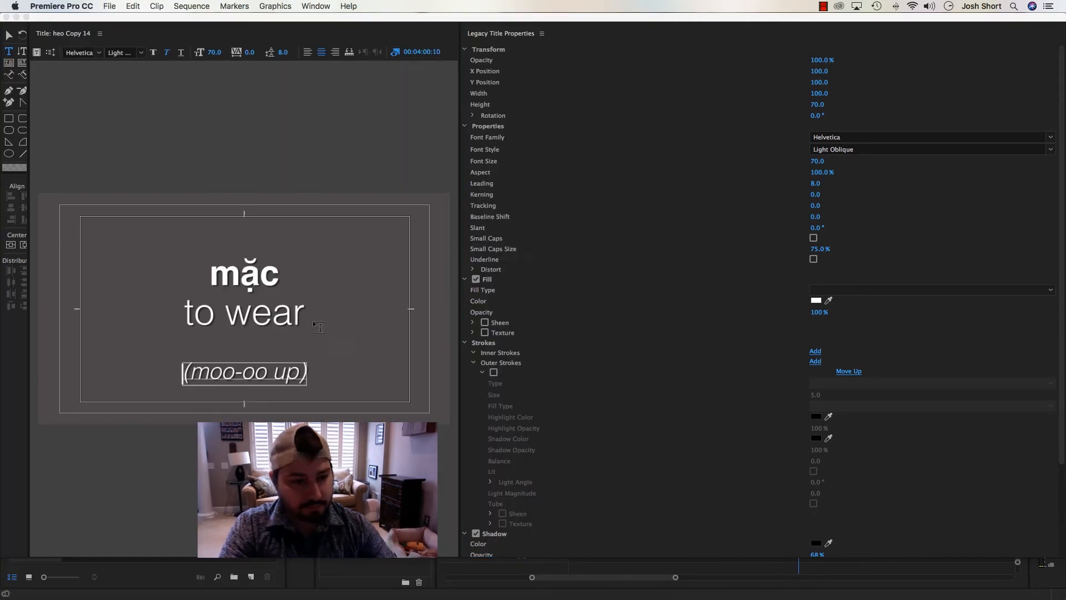
Replace the pronunciation line under "to wear" with the copied text as "(mauc dip then cut off)" and close the title editor
left_click(223, 375)
key("ctrl+a")
key("ctrl+v")
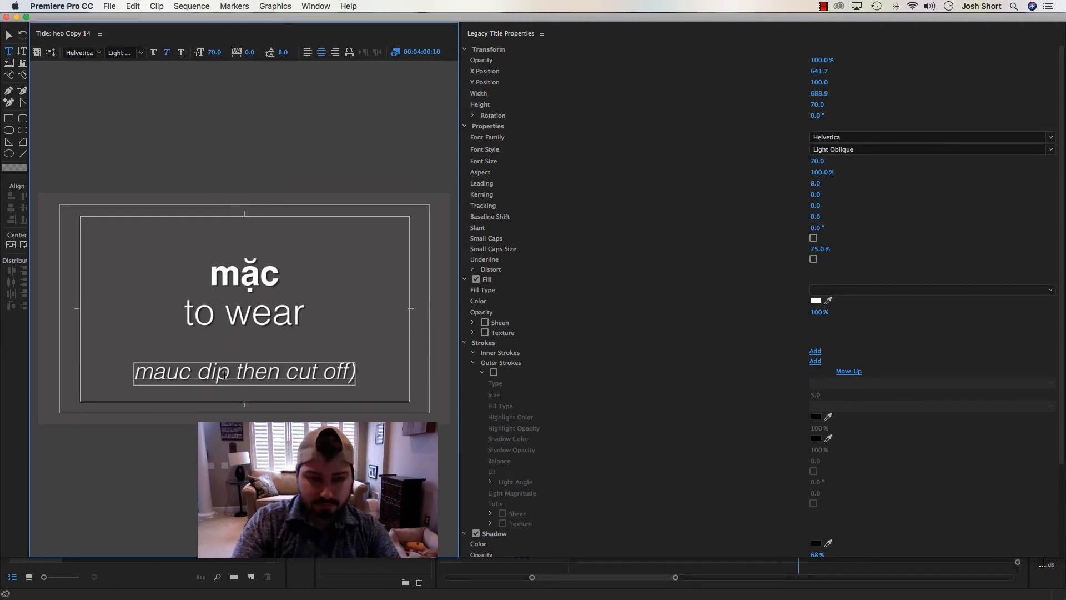
type("(")
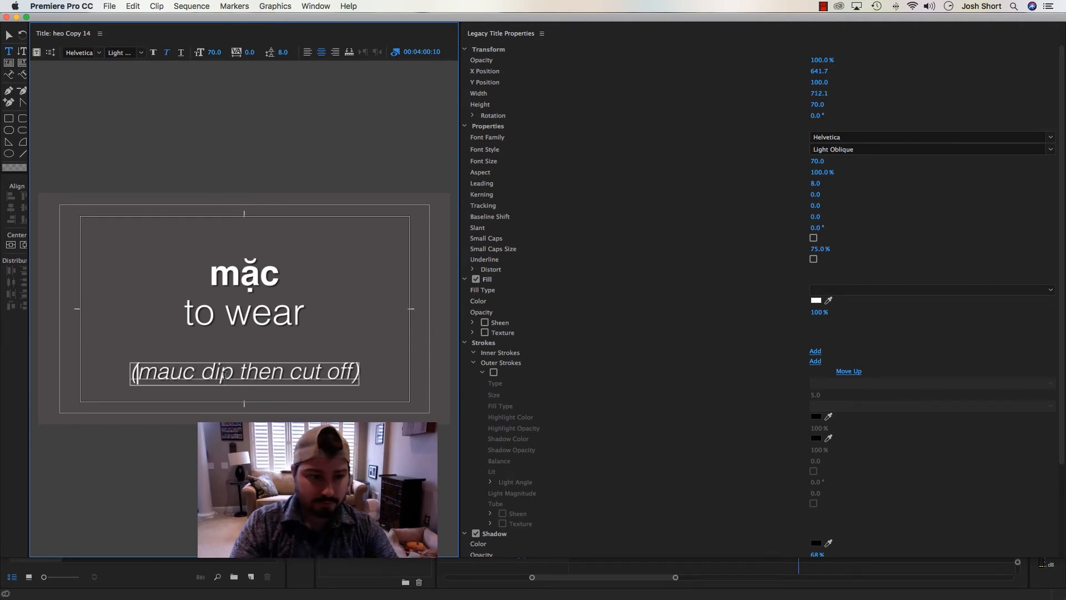
left_click(8, 37)
left_click(114, 109)
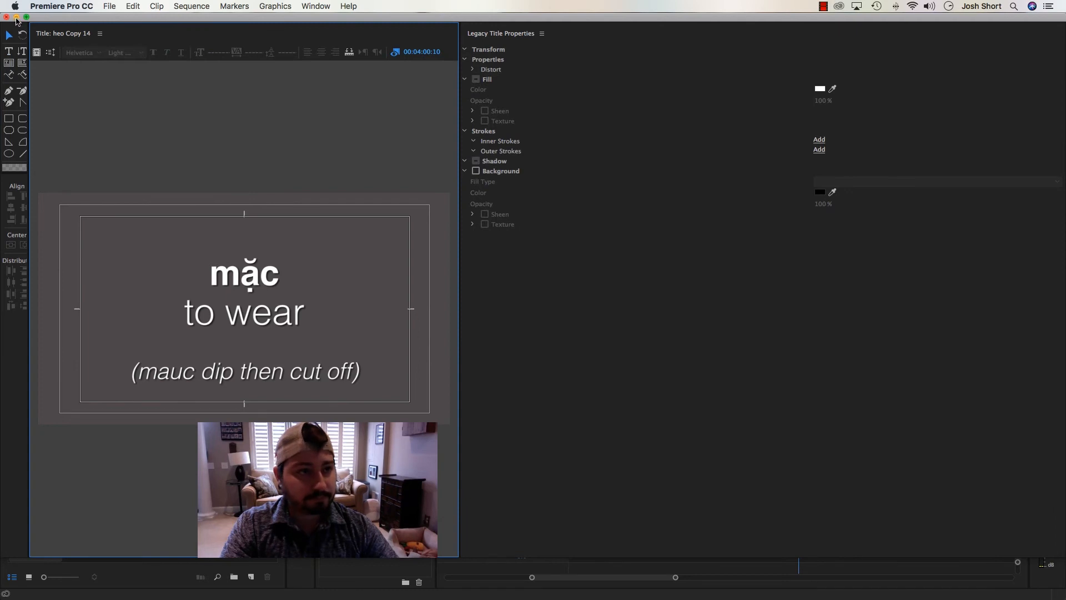
left_click(6, 17)
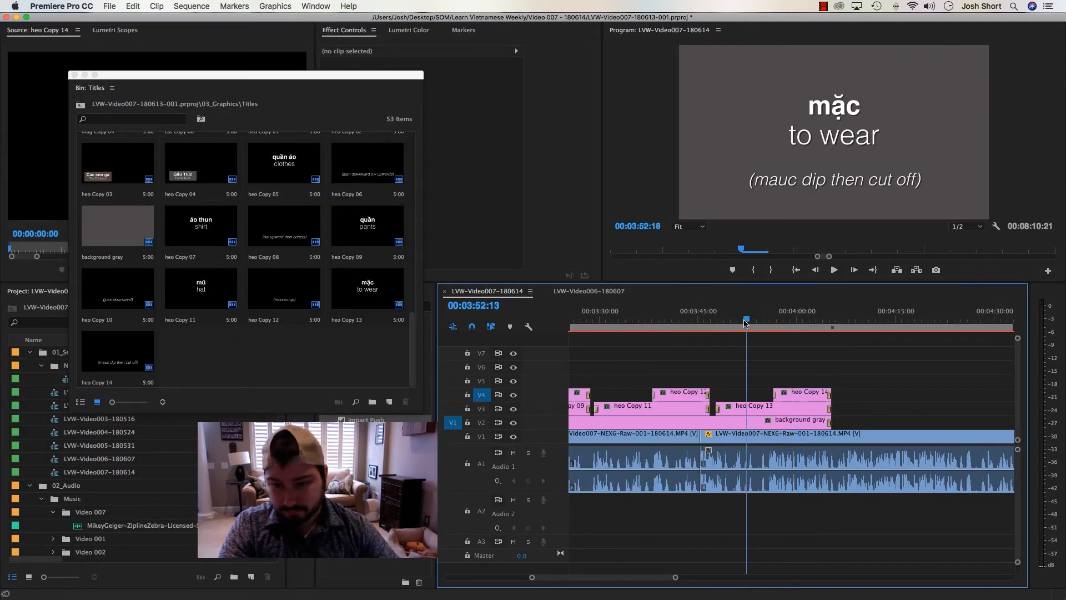
Play the sequence from the start of the mặc title at about 00:03:47 to check the titles' timing
key("space")
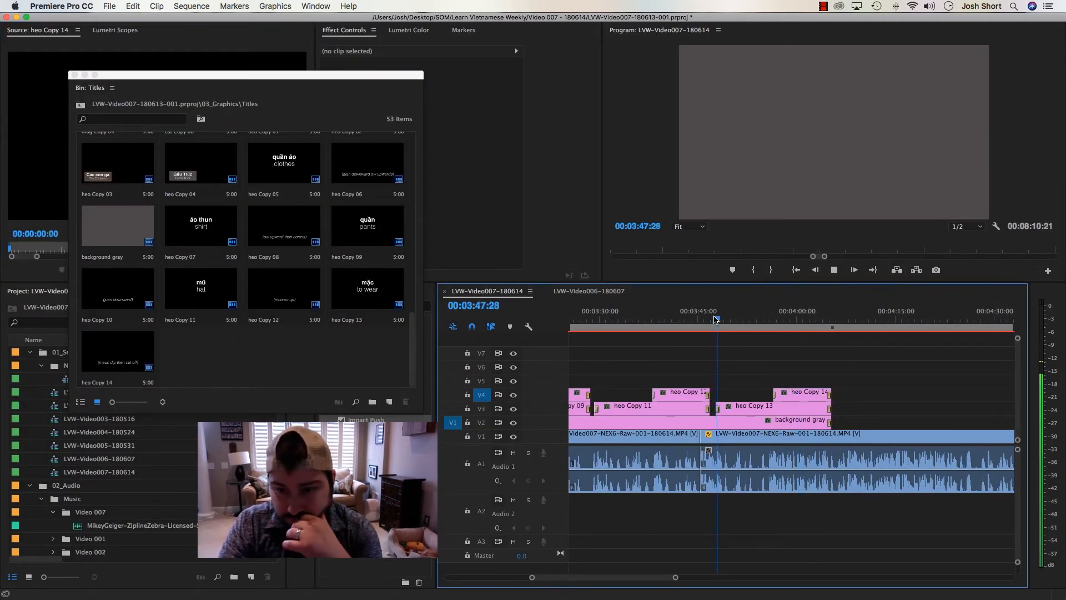
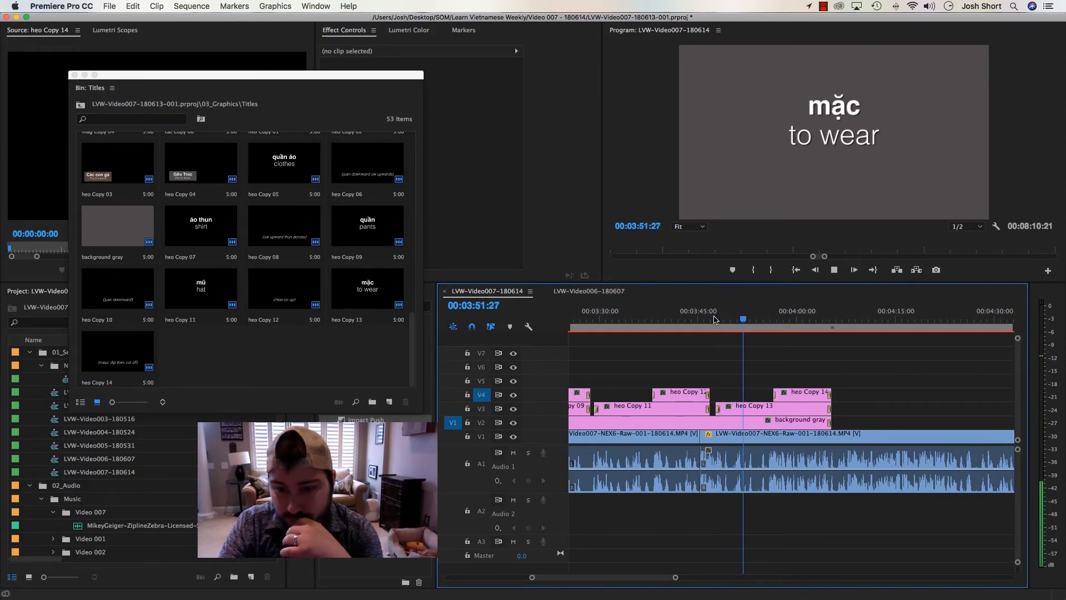
Trim the ends of the background gray clip and the mặc title back to just before 00:03:50 in the sequence
key("space")
scroll(739, 416, "up", 4)
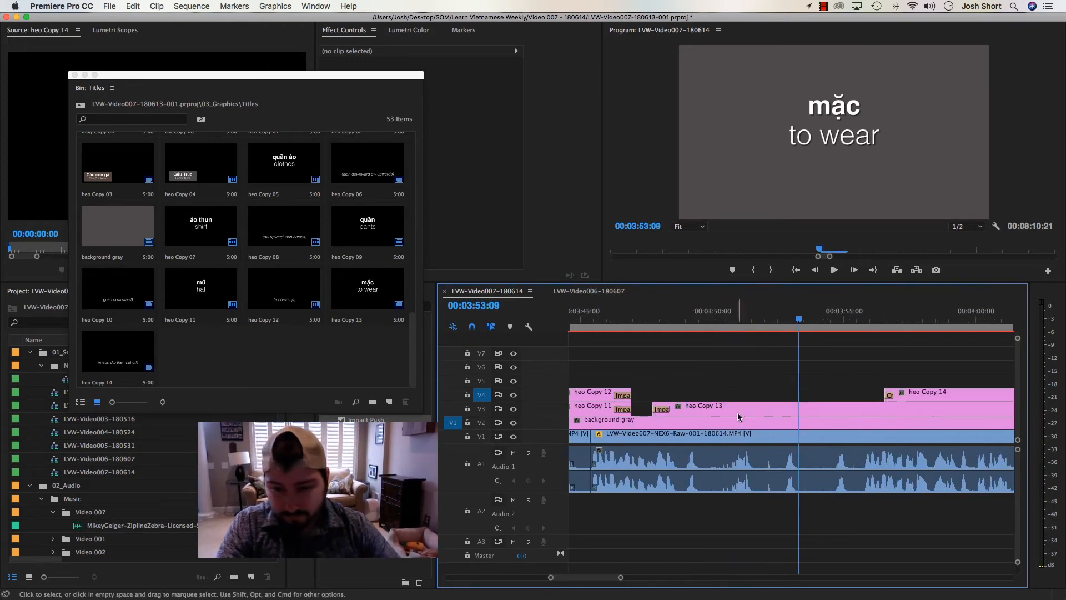
key("minus")
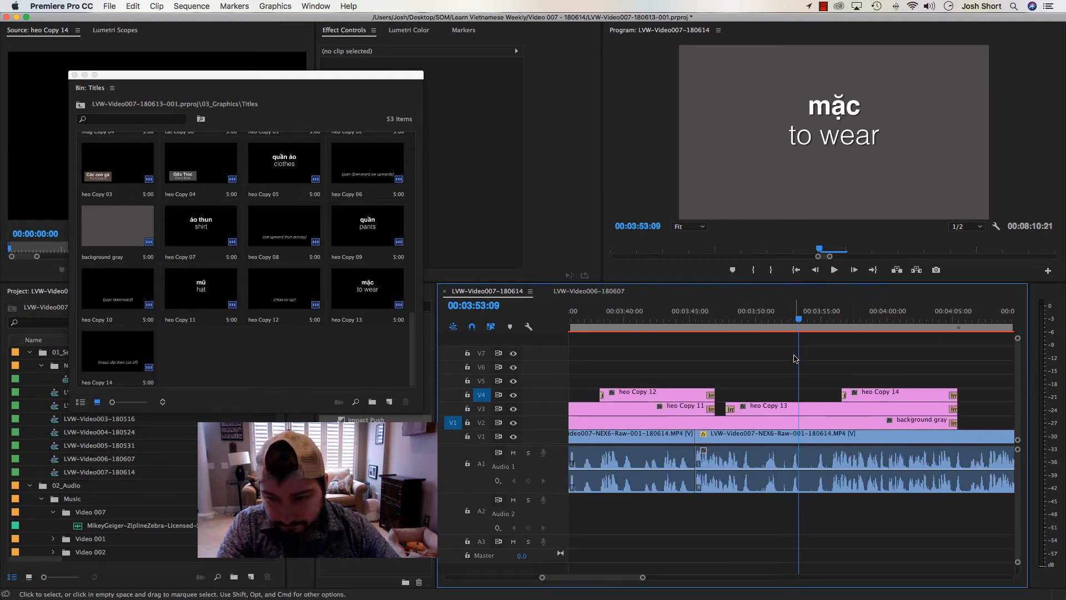
left_click_drag(783, 321, 781, 322)
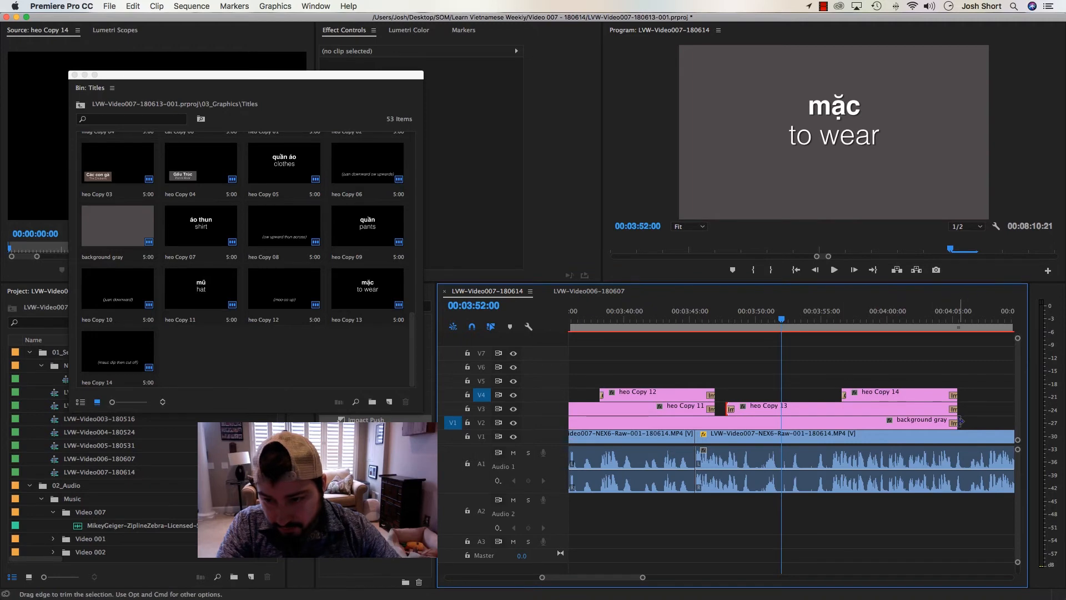
left_click_drag(954, 420, 750, 421)
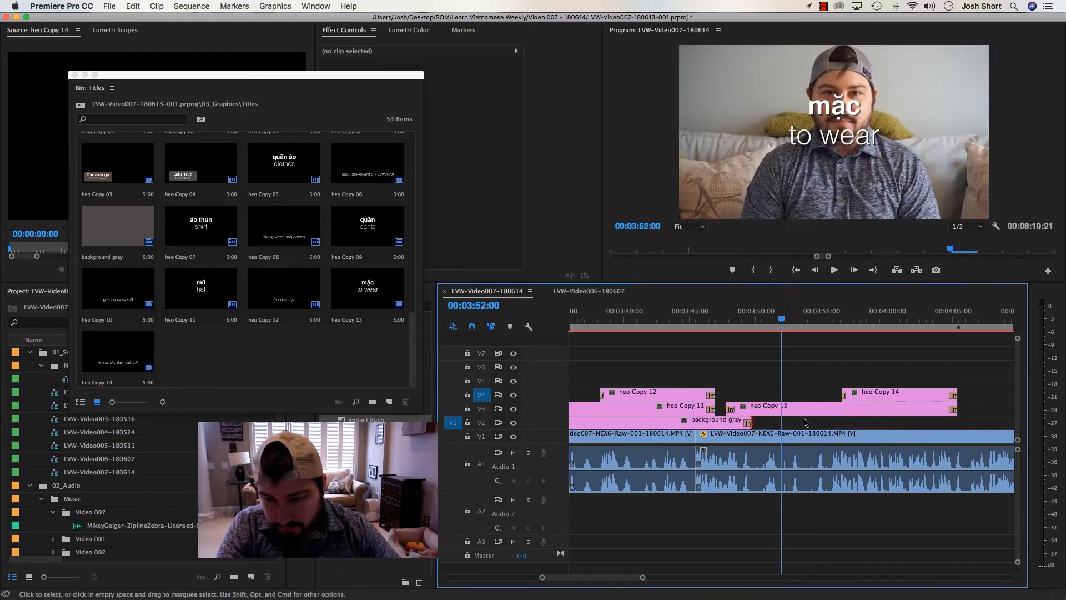
left_click_drag(952, 410, 750, 409)
Mark the footage between about 00:03:51:28 and 00:03:52:12 around the quiet click with in and out points
key("Left")
key("Left")
key("equal")
key("equal")
key("equal")
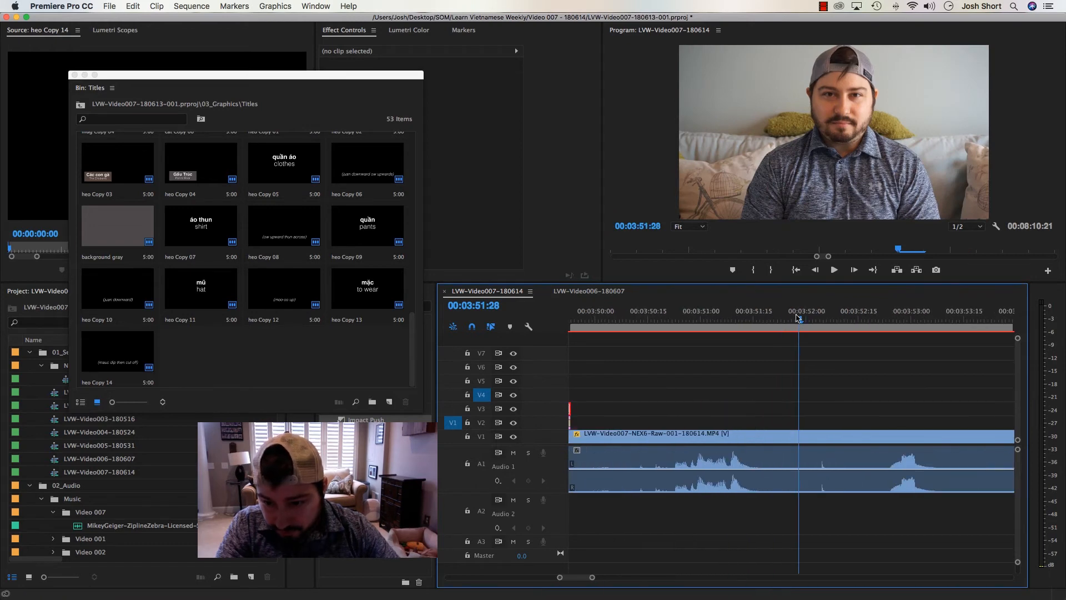
key("i")
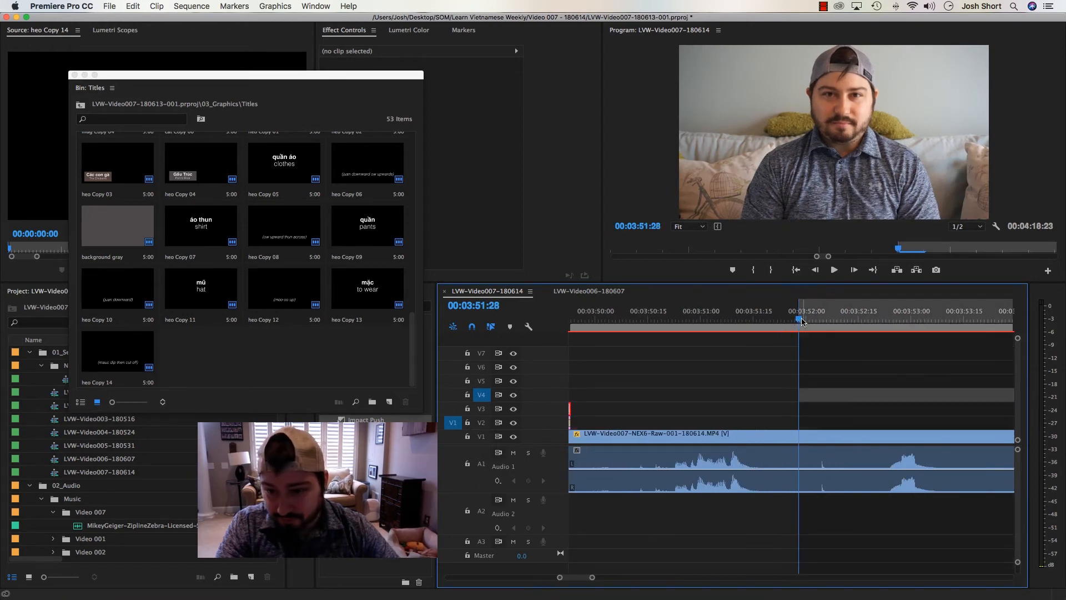
left_click(802, 321)
key("space")
key("space")
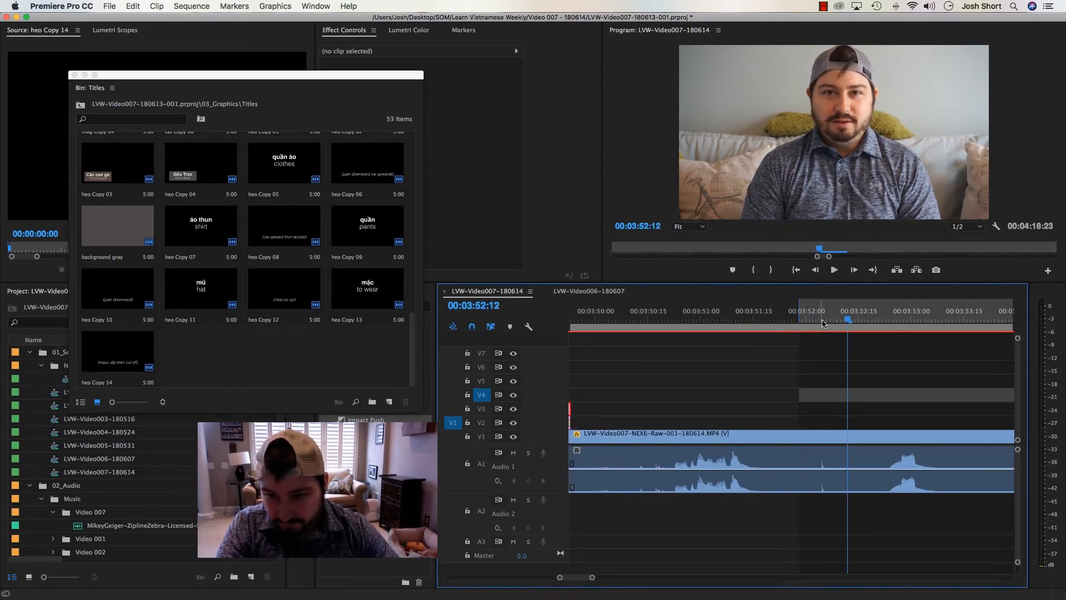
key("o")
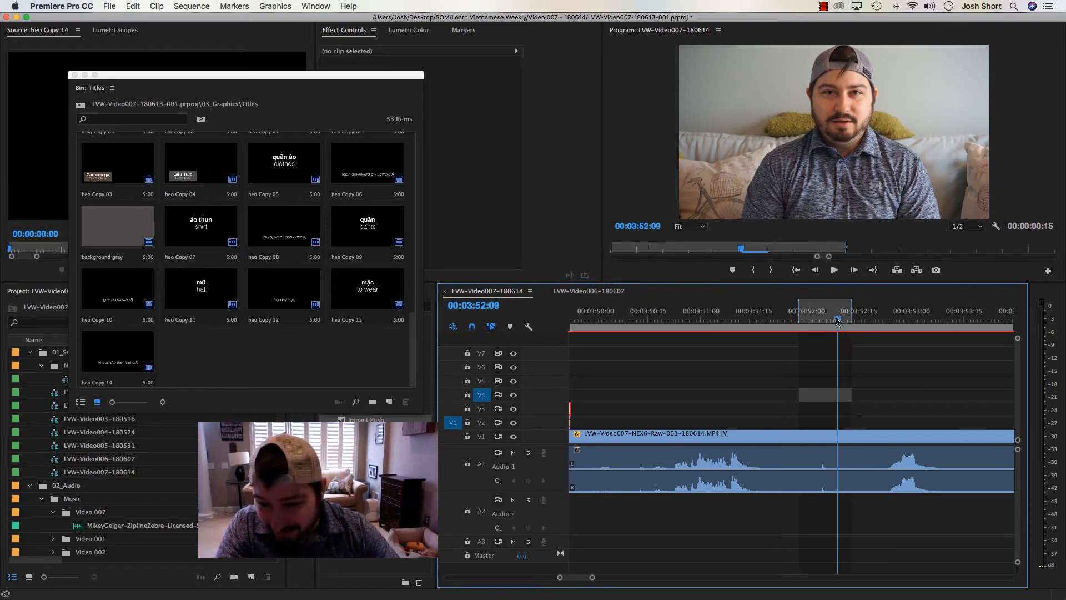
Undo the extraction, move the in point to 00:03:52:02 and extract the shortened range
key("apostrophe")
key("super+z")
left_click_drag(824, 319, 812, 320)
key("i")
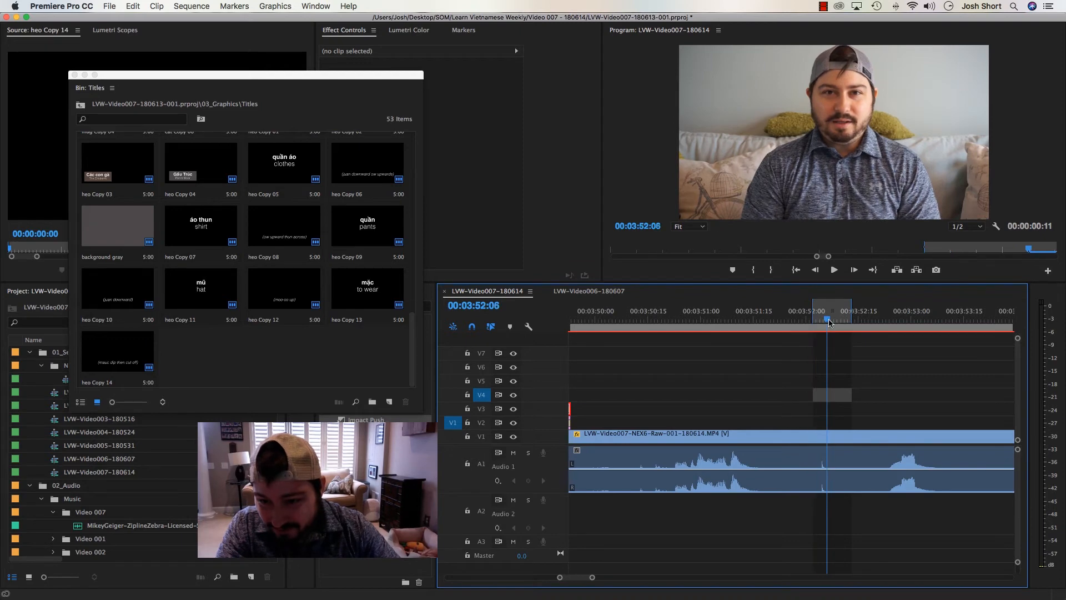
key("alt+x")
key("super+k")
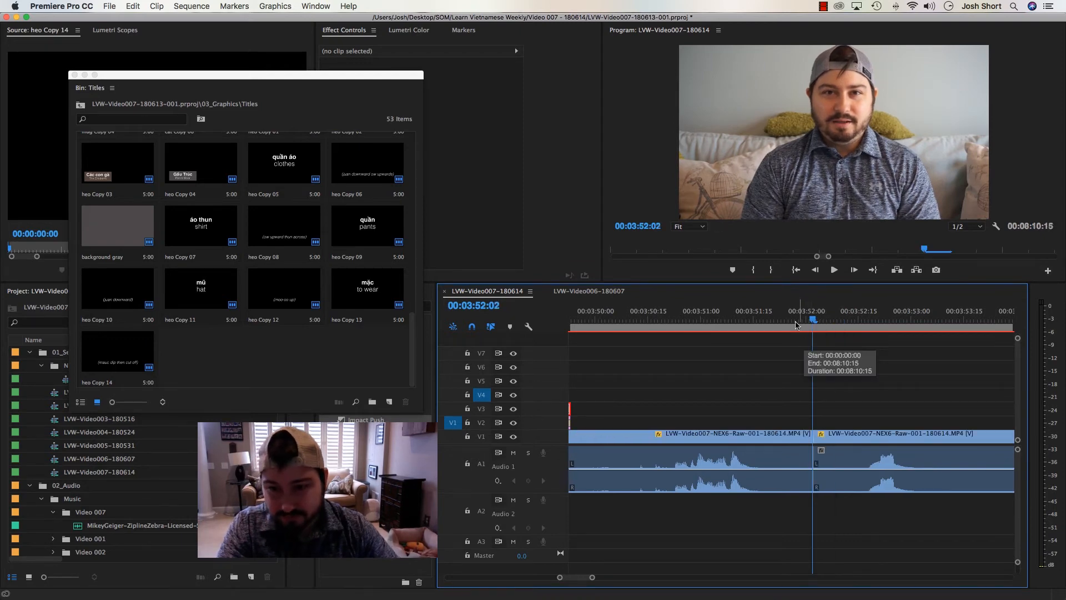
Play through the new cut and extend the mặc title and gray background to end at about 00:04:05
left_click(761, 319)
key("space")
key("space")
key("minus")
key("minus")
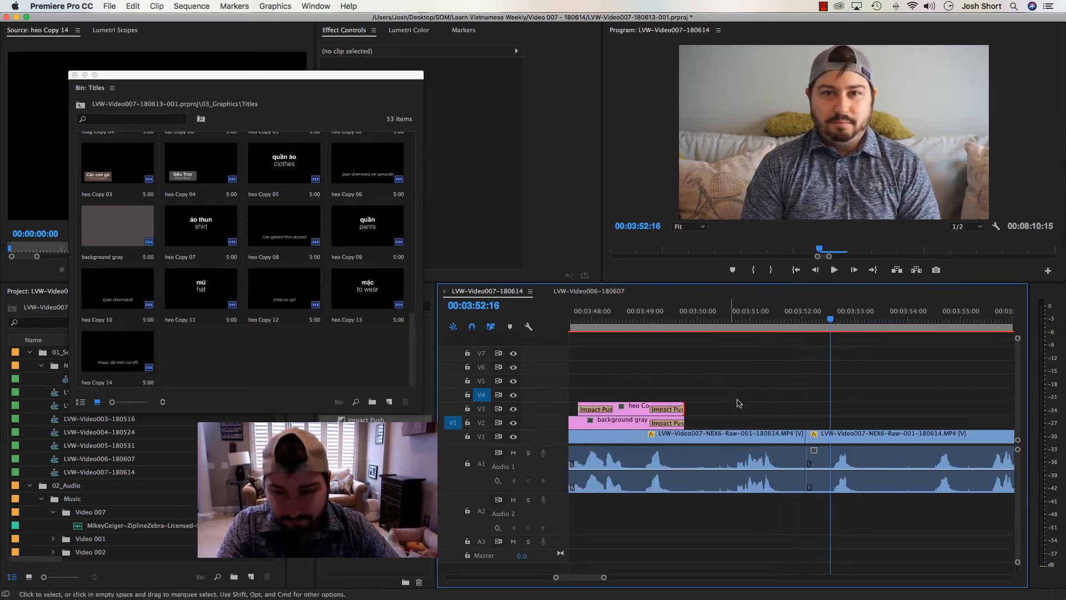
left_click_drag(724, 383, 971, 408)
key("minus")
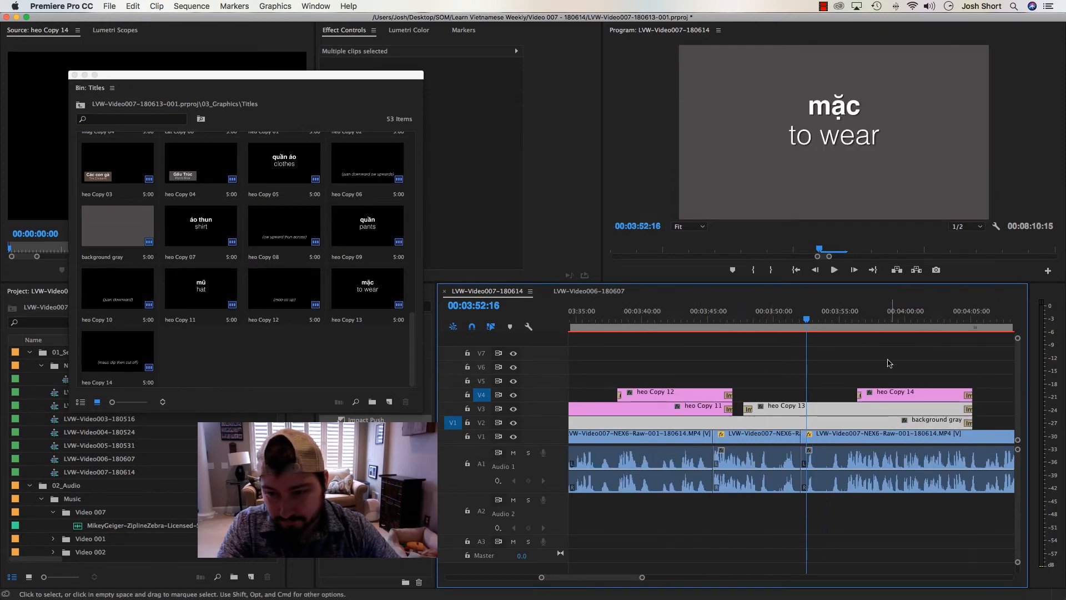
left_click(831, 336)
Play the sequence from about 00:03:51 to 00:04:46 to review the mặc titles and the footage that follows
left_click(783, 320)
key("space")
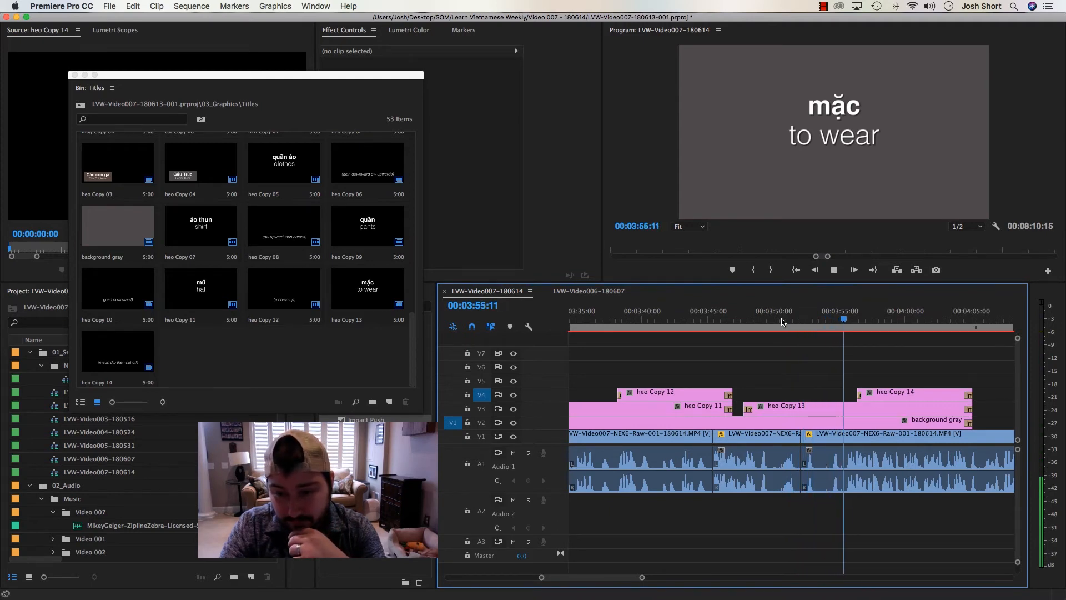
scroll(782, 321, "down", 2)
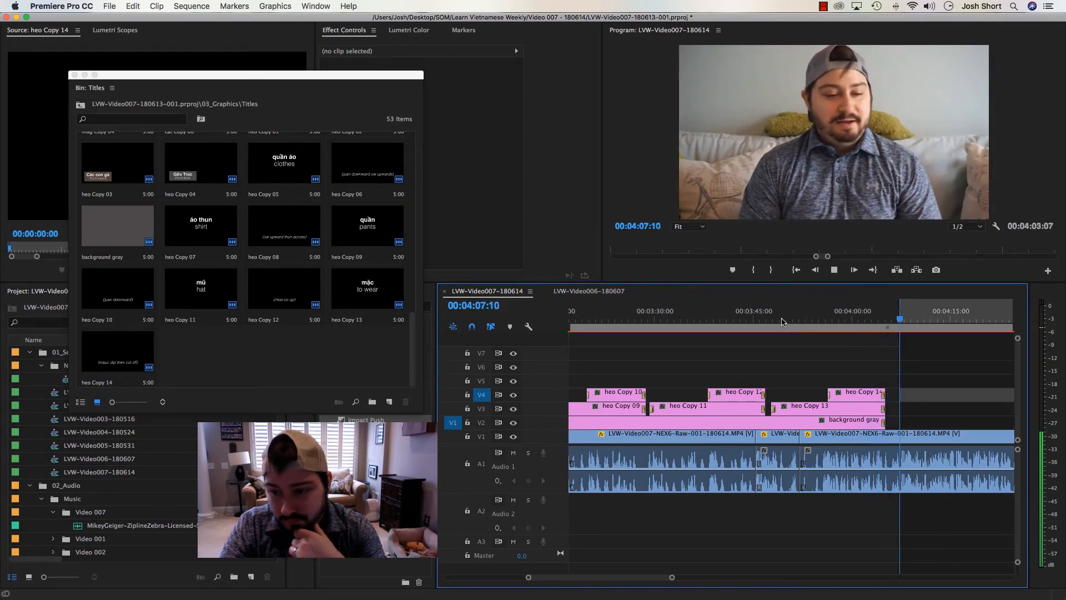
key("minus")
key("minus")
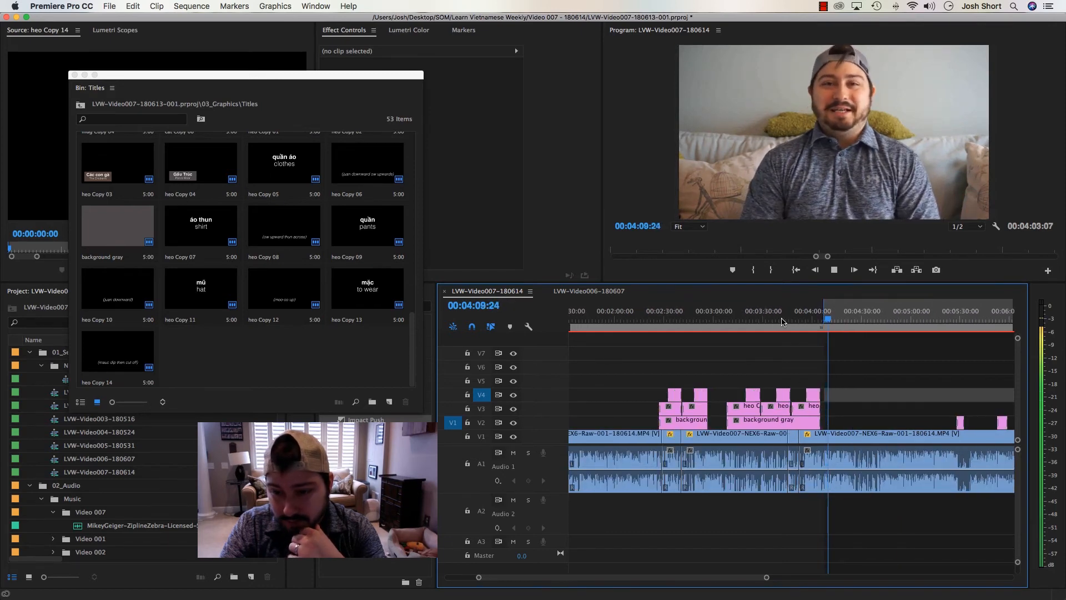
key("equal")
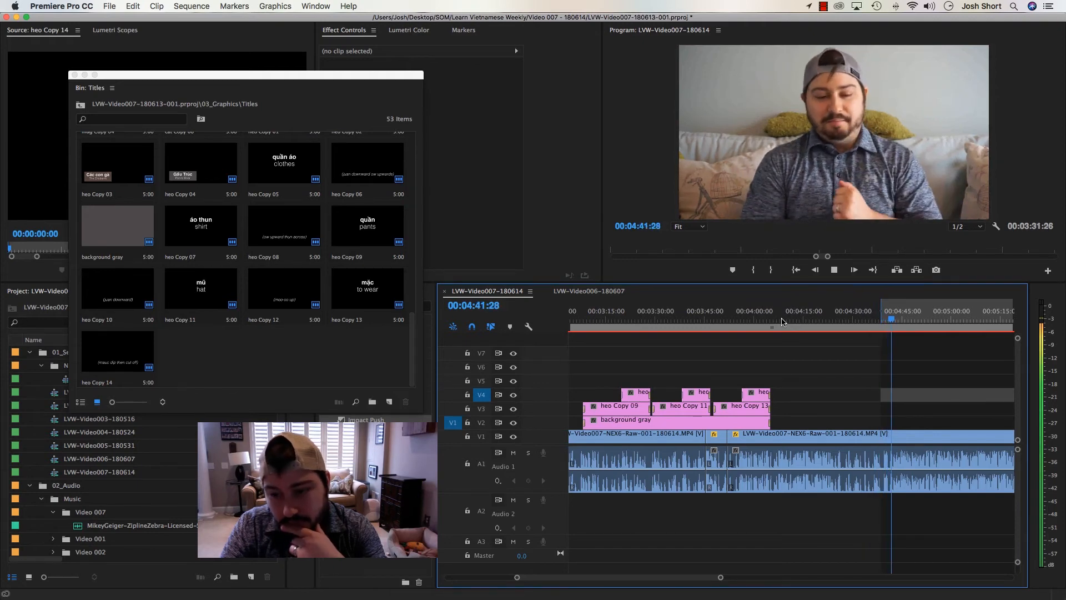
key("minus")
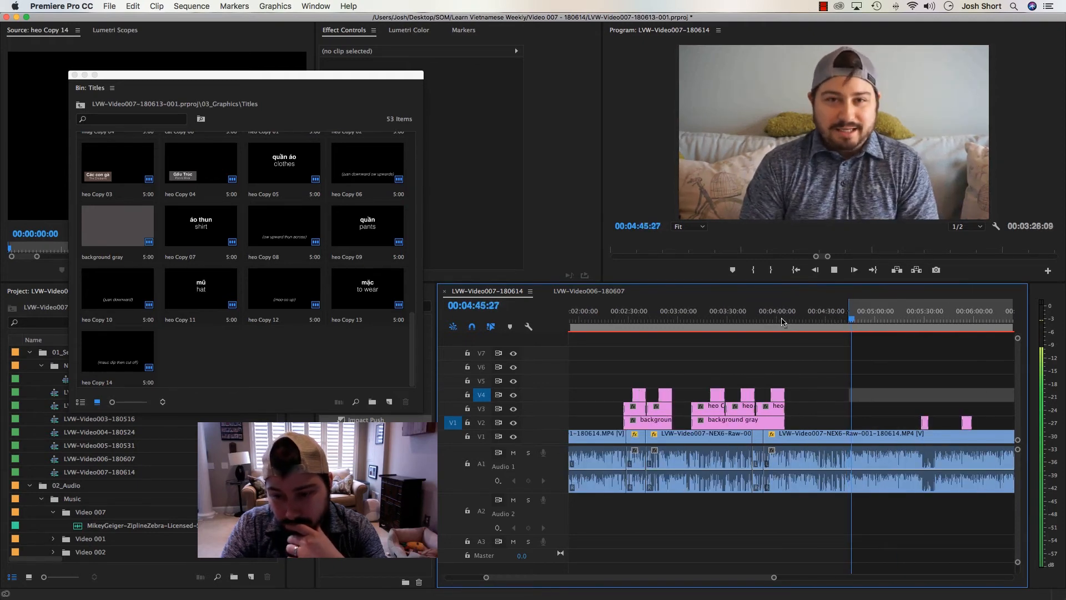
key("k")
key("shift+i")
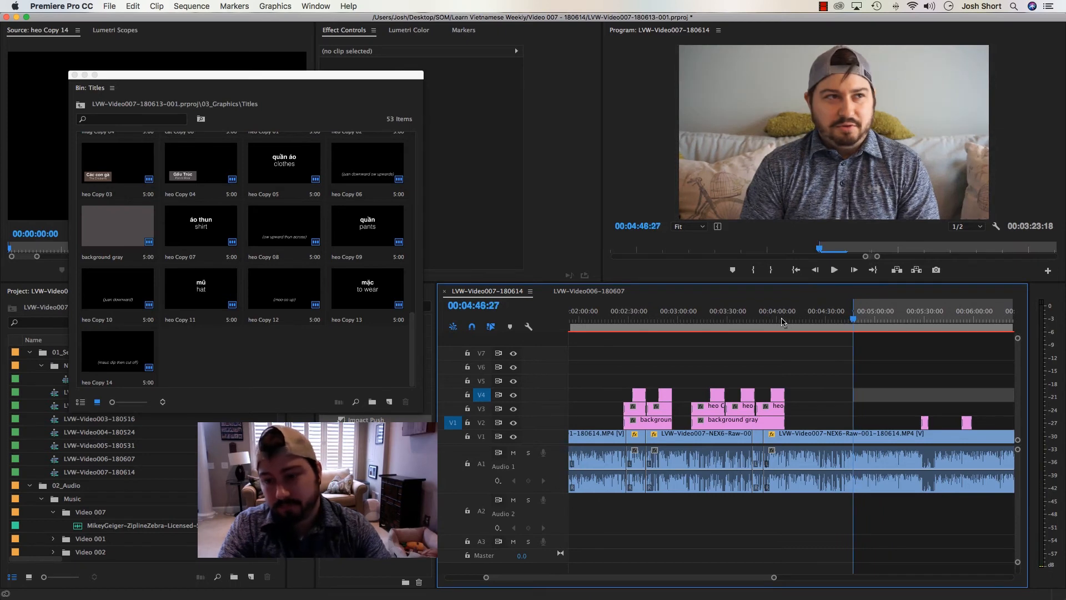
Step back and replay the footage around 00:04:45, marking an in point at 00:04:45:22
key("shift+Left")
key("shift+Left")
key("shift+Left")
key("shift+Left")
key("shift+Left")
key("shift+Left")
key("shift+Left")
key("shift+Left")
key("shift+Left")
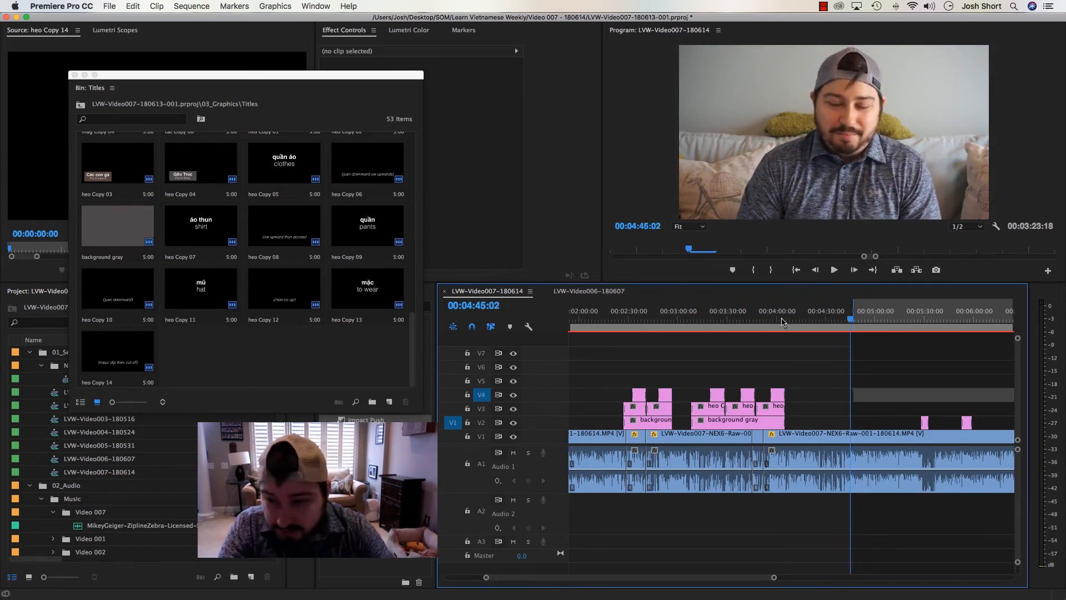
key("equal")
key("l")
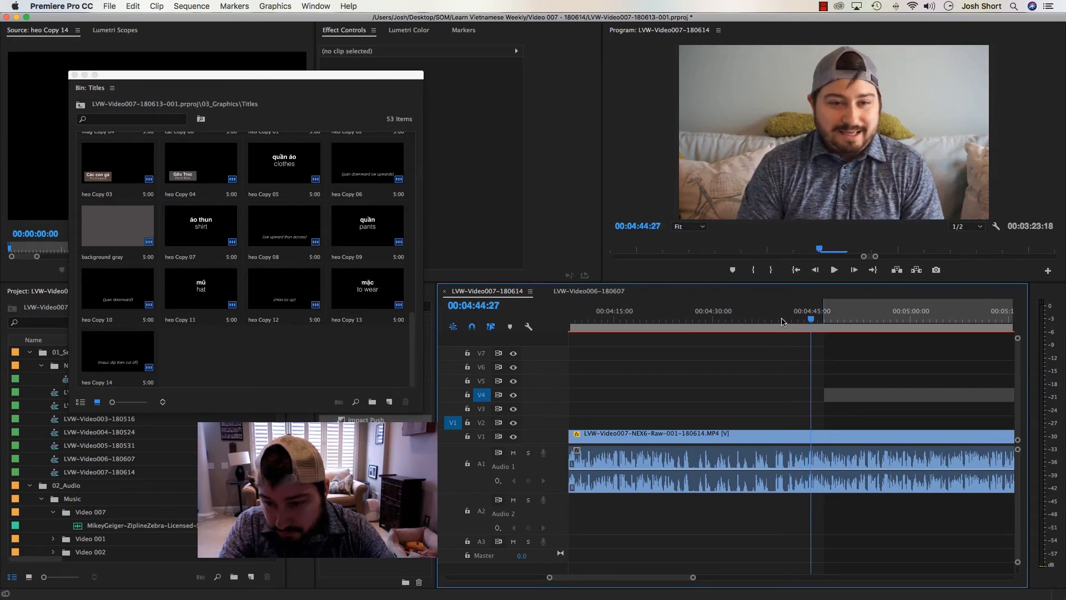
key("k")
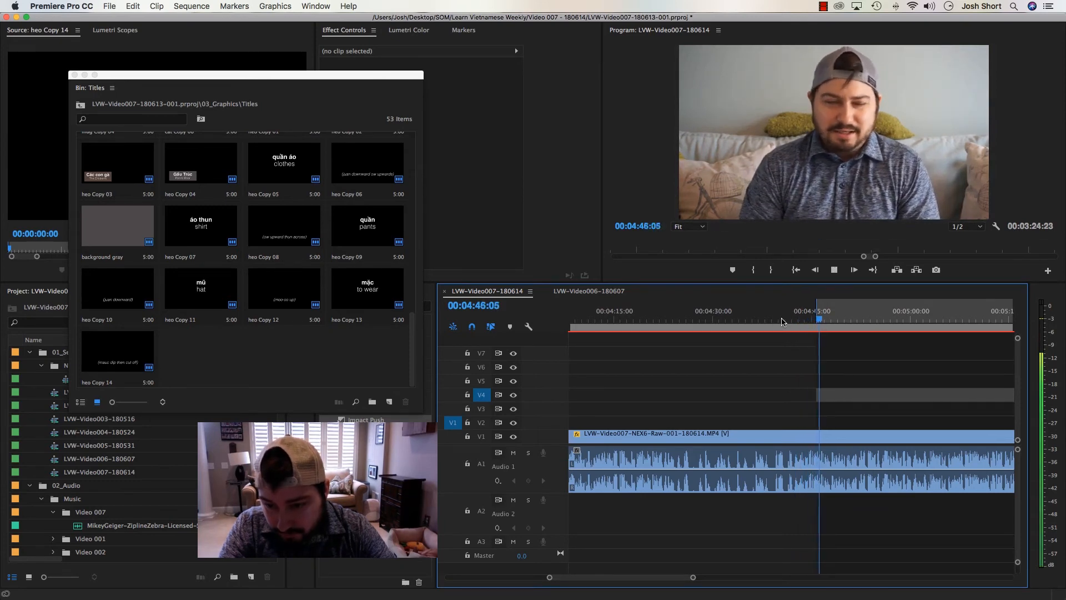
Duplicate the oops Copy 01 title in the Titles bin and place the copy on V3 at 00:04:45:22
left_click(248, 378)
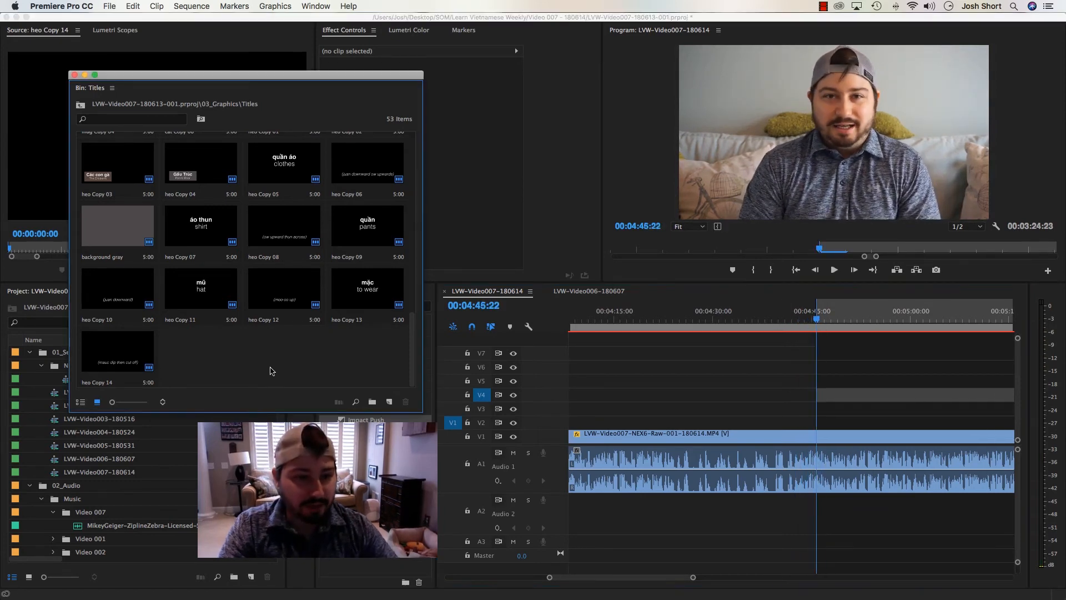
scroll(271, 370, "up", 5)
scroll(271, 370, "up", 5)
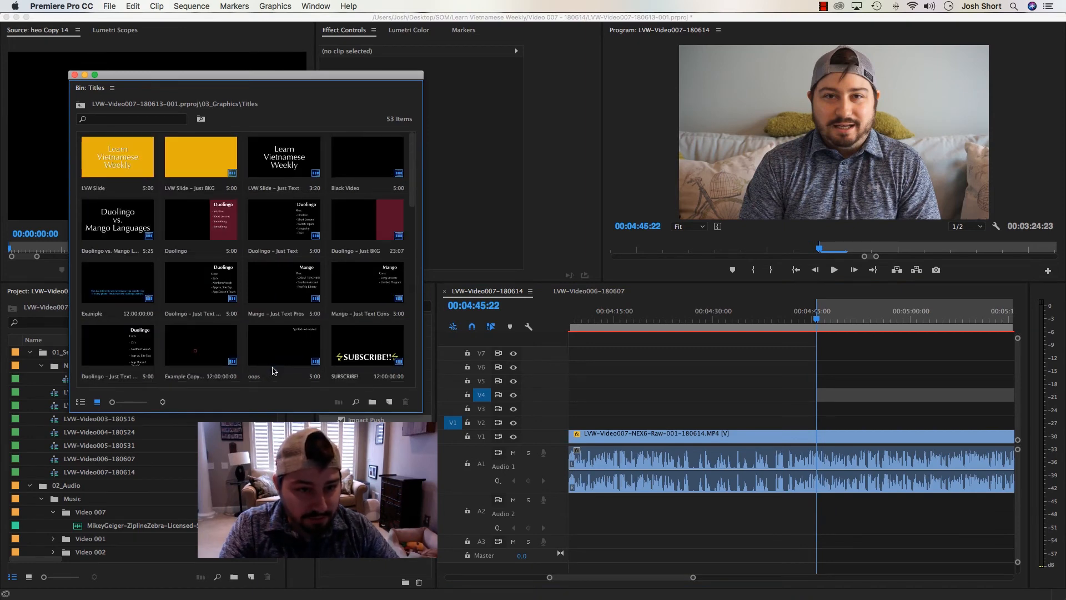
left_click_drag(289, 413, 290, 559)
left_click(128, 476)
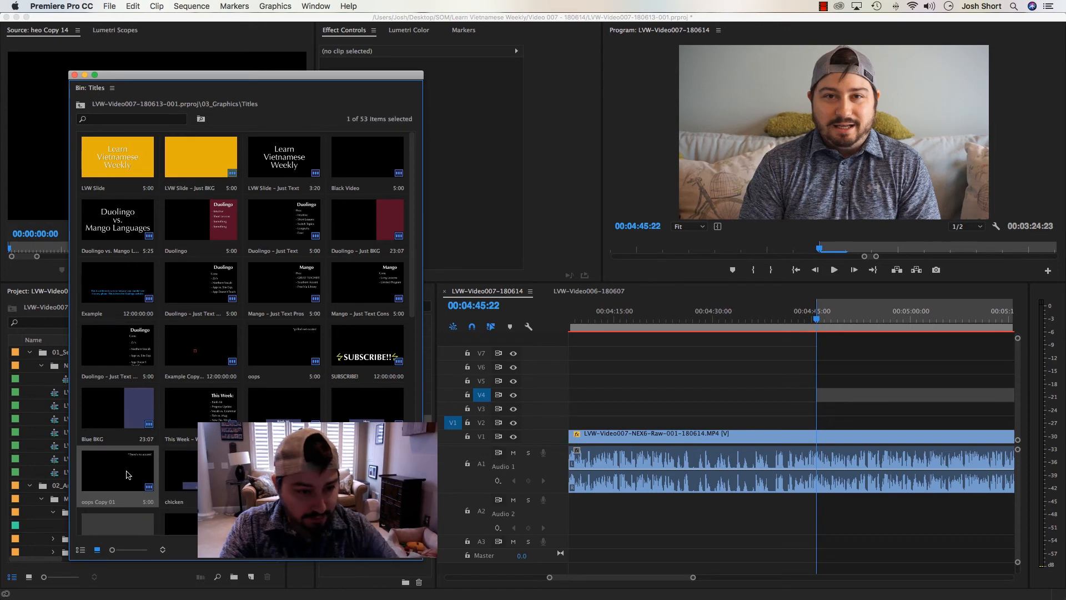
key("super+v")
left_click_drag(179, 503, 821, 409)
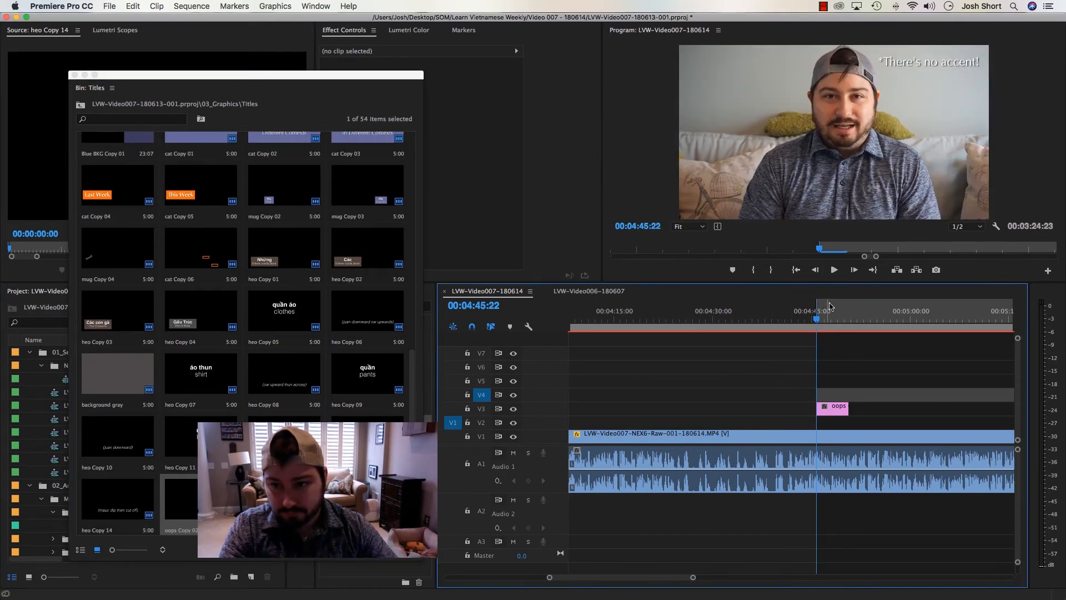
Replace the new title's text with "*SVFF not SWFF" and reposition it to X 1056.0, Y 72.0
left_click(829, 306)
double_click(830, 408)
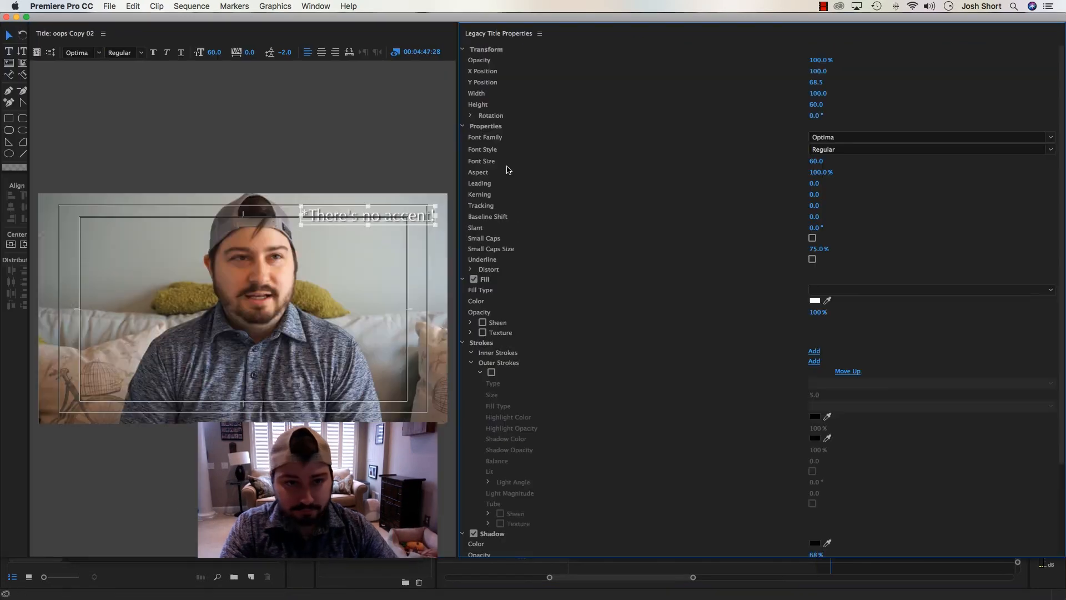
double_click(315, 214)
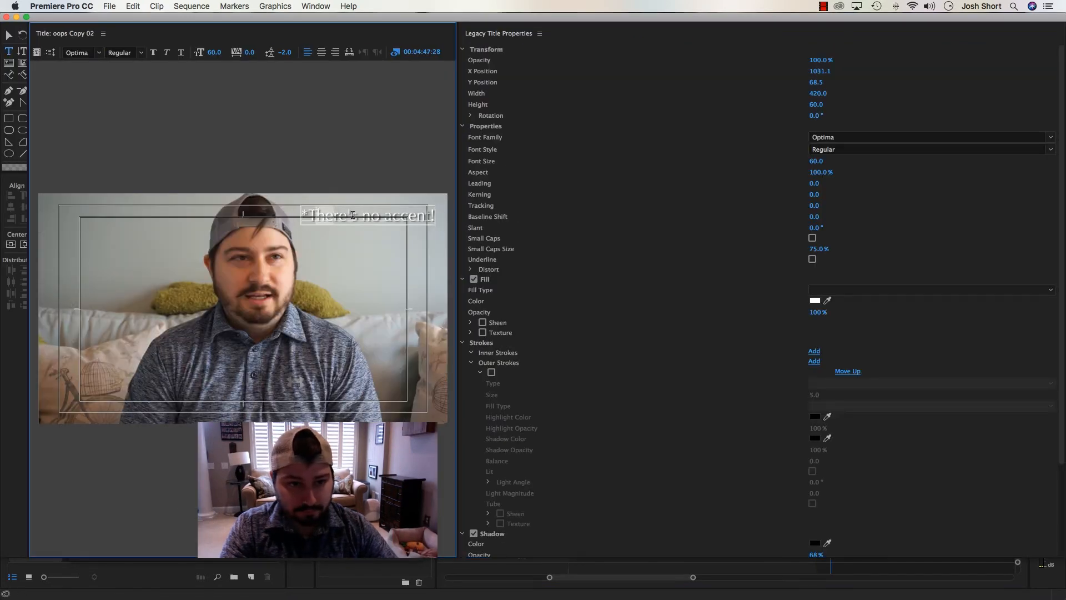
left_click_drag(352, 215, 432, 217)
type("S")
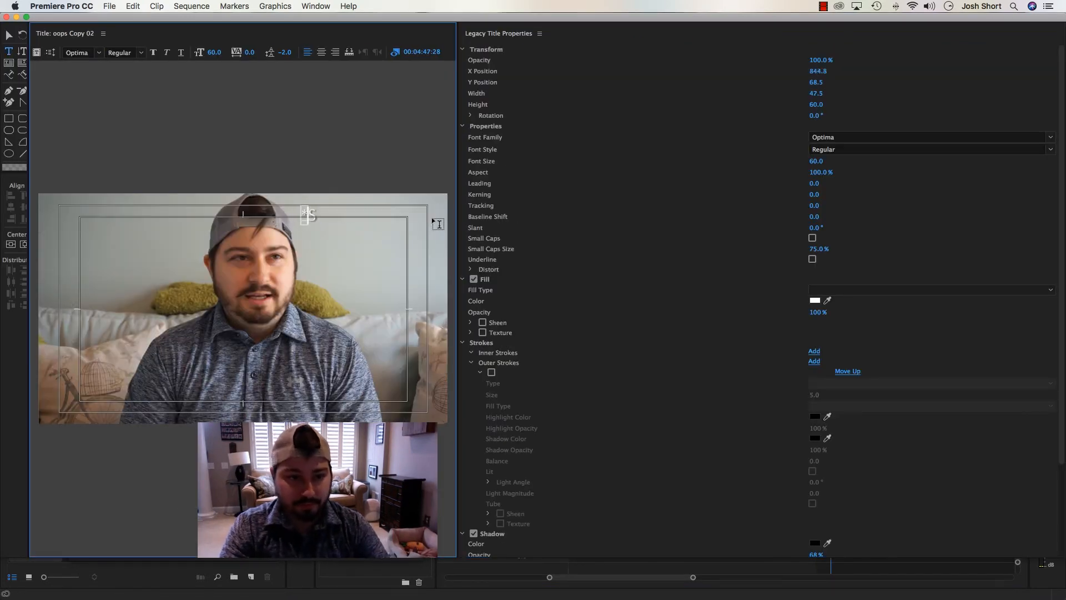
type("VFF not SWF")
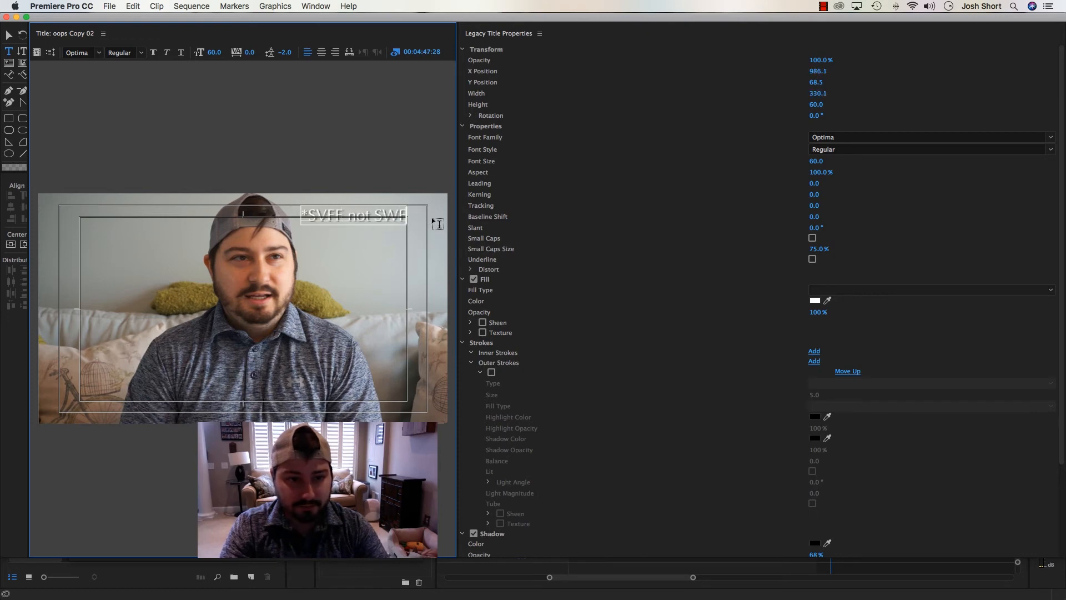
type("F")
key("Escape")
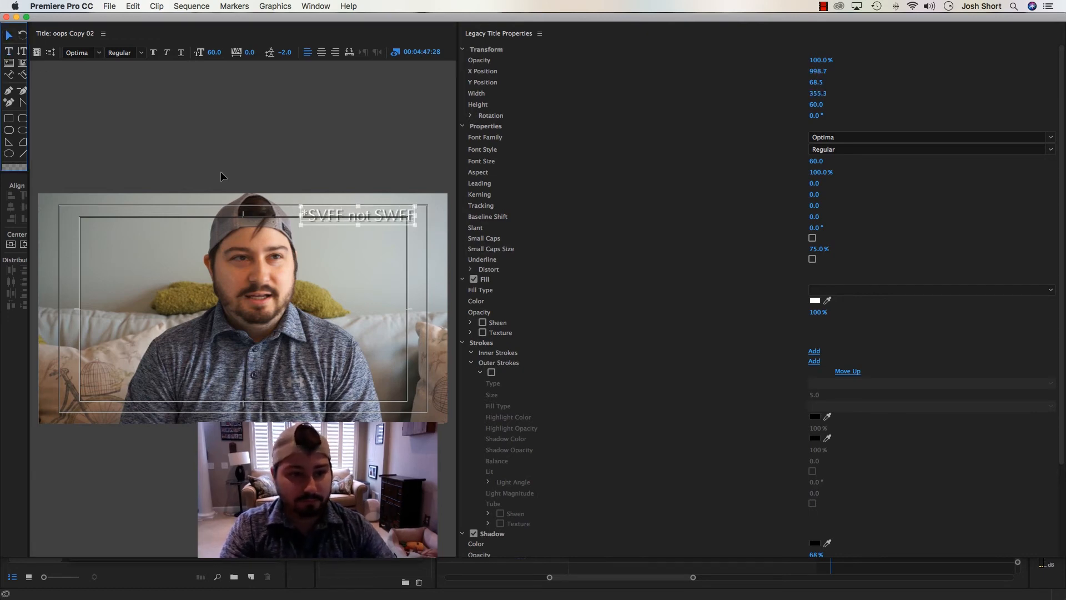
left_click_drag(334, 222, 351, 223)
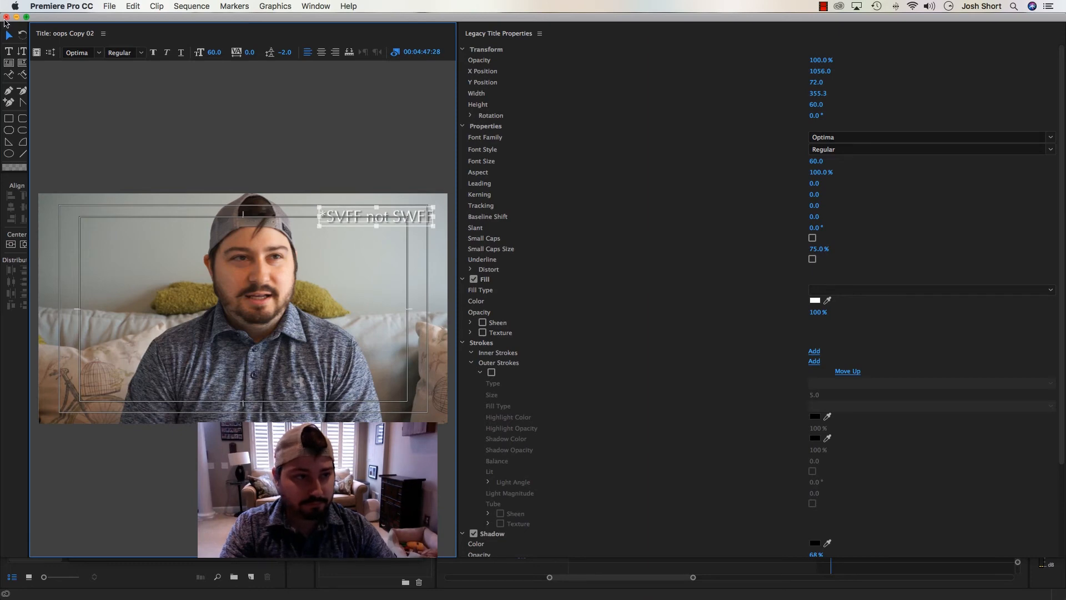
key("super+w")
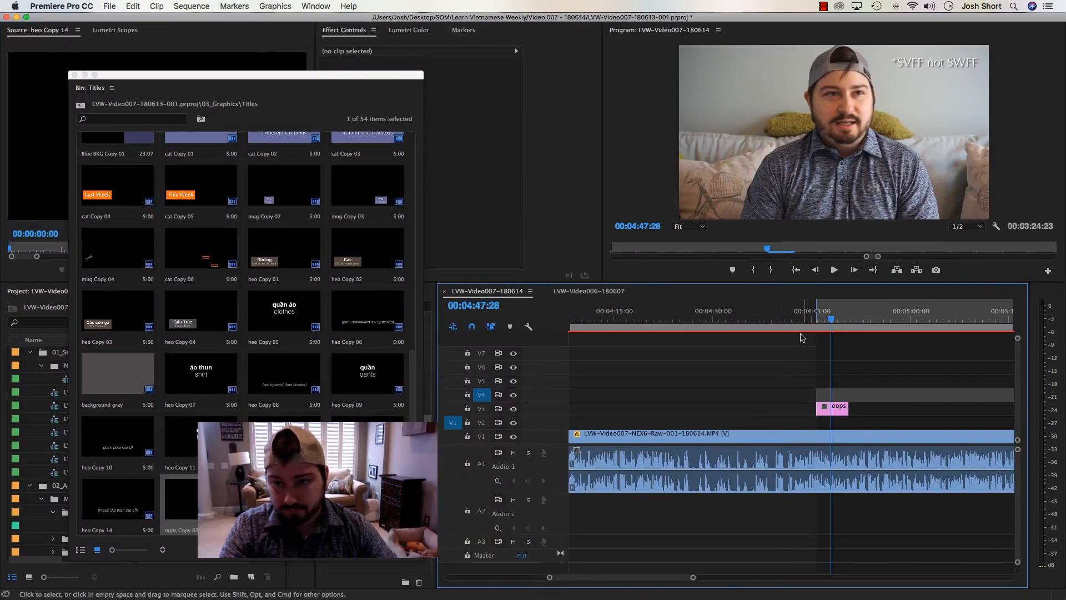
Play the section with the *SVFF not SWFF title and trim the title's end to about 00:04:49
left_click(798, 327)
key("space")
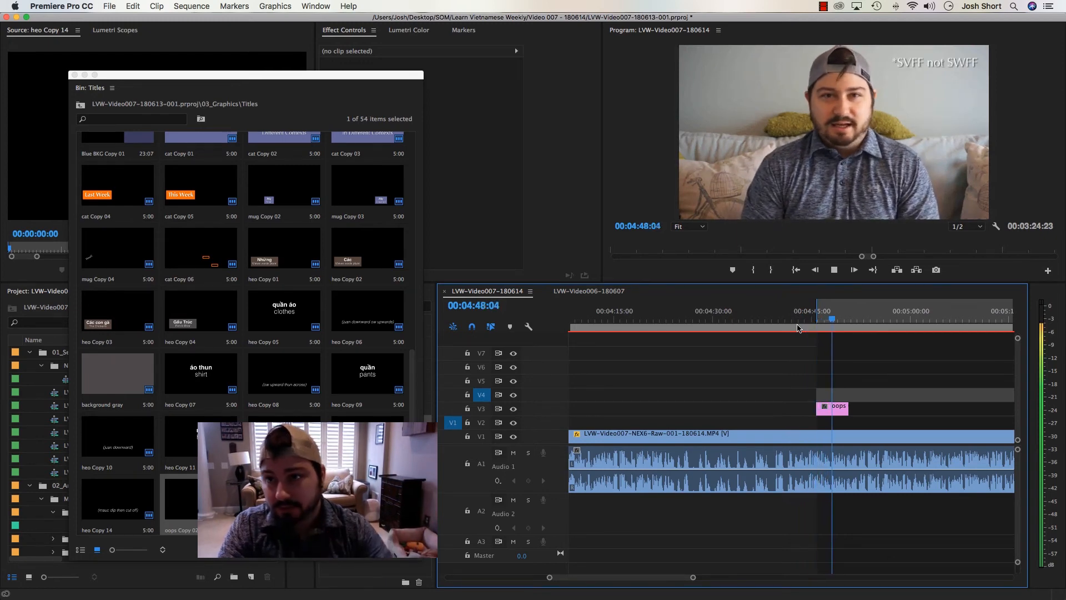
left_click_drag(848, 408, 839, 408)
key("space")
key("minus")
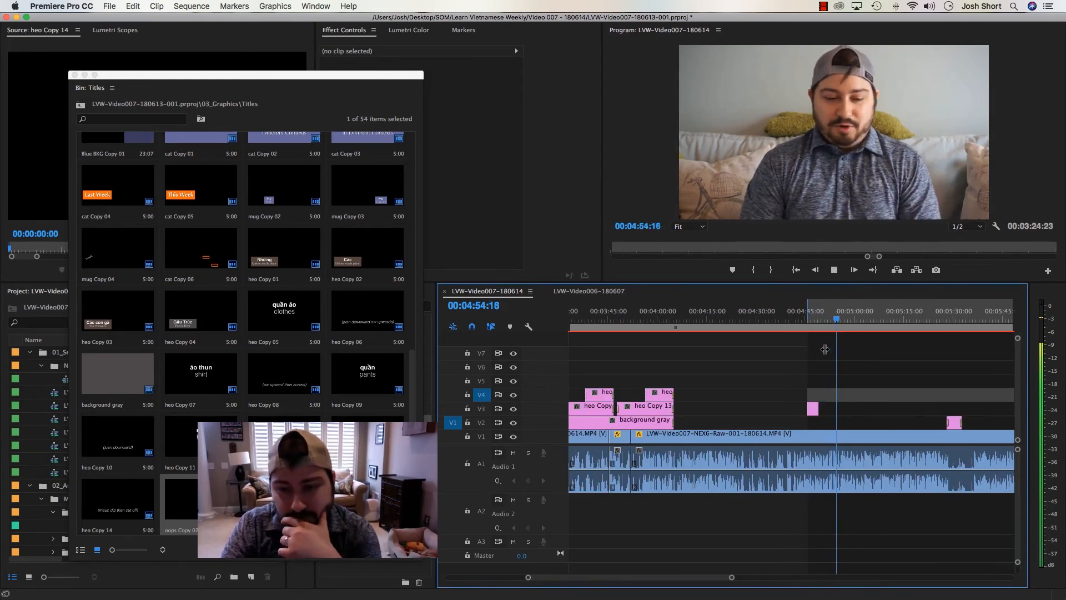
left_click(828, 320)
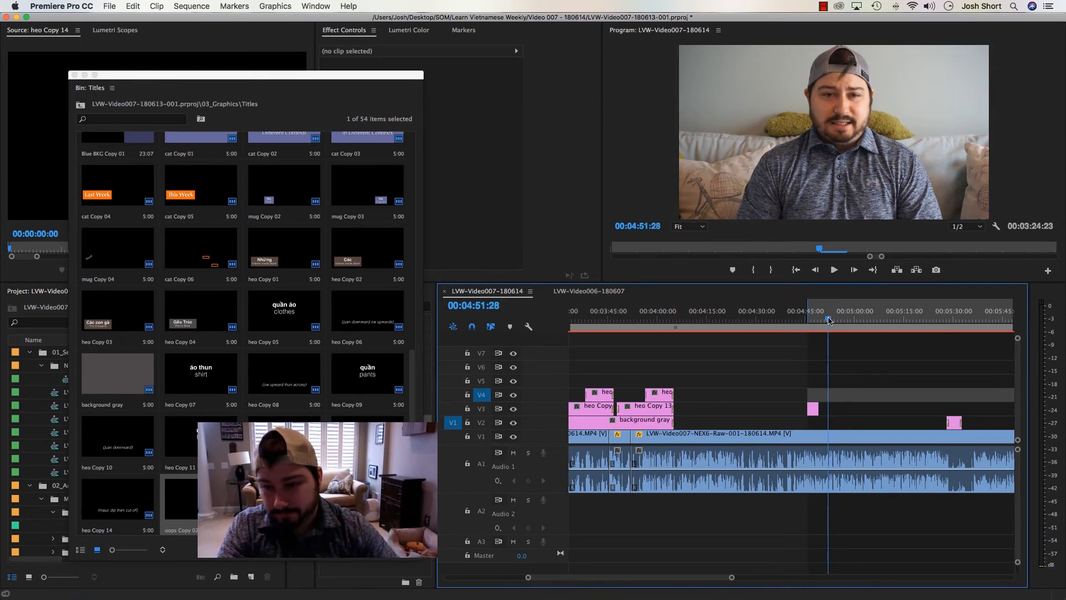
Play on from the *SVFF not SWFF title, mark an in point at 00:04:55:00, and target V2 instead of V4
key("space")
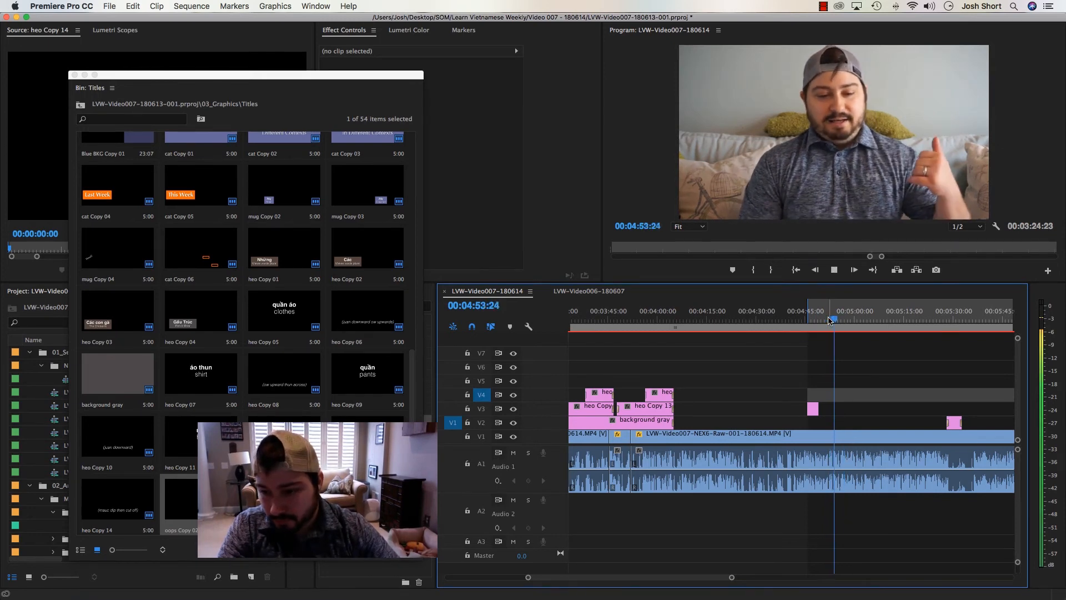
key("space")
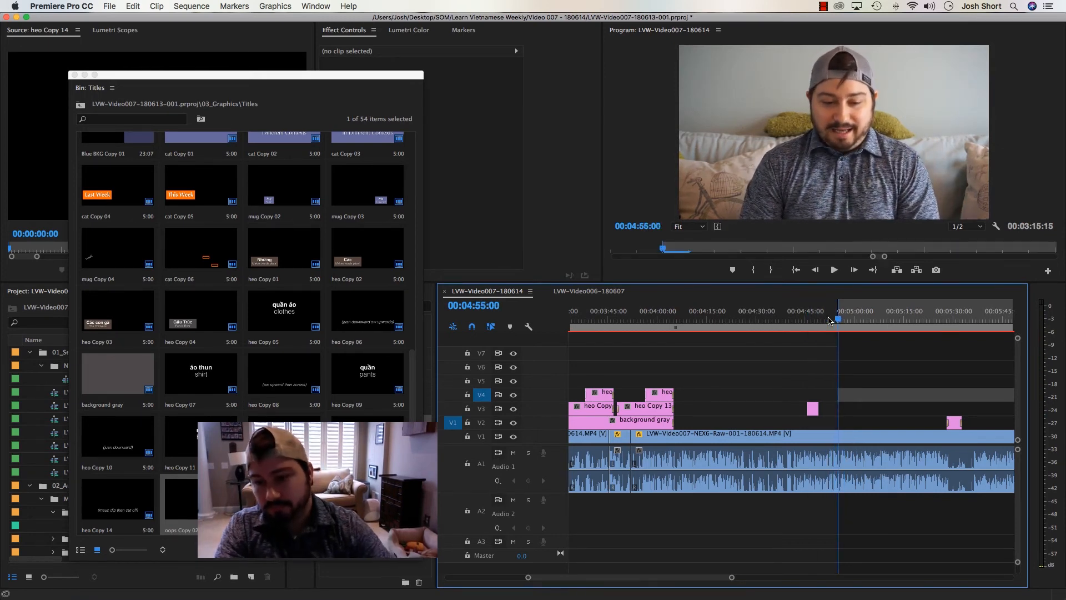
left_click(481, 422)
left_click(481, 394)
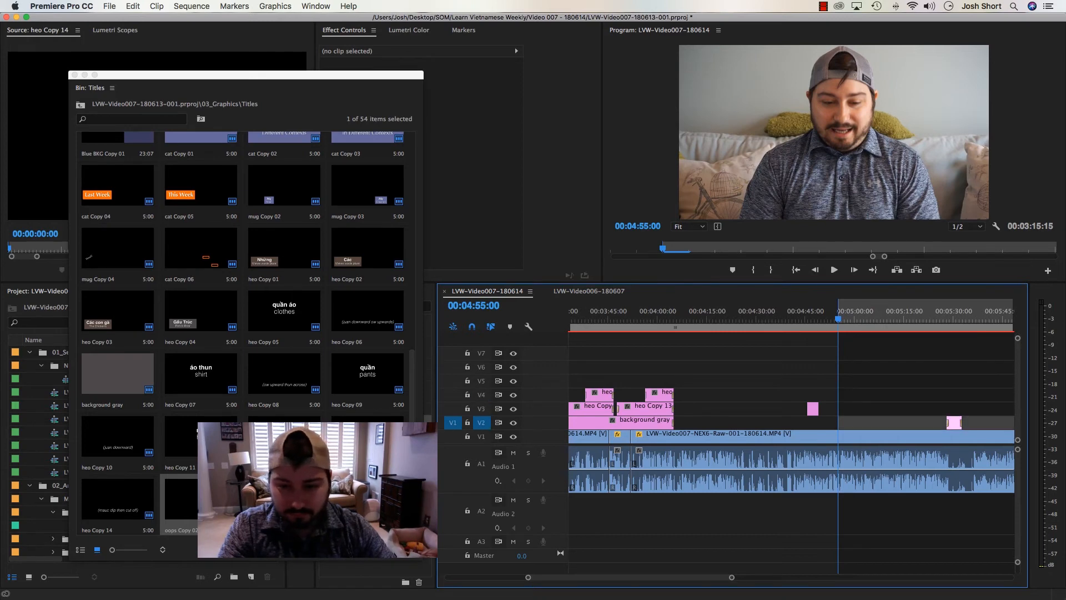
Copy the Gấu Trúc / Panda Bear title from about 00:01:26 and paste it on V2 at 00:04:55:00
left_click(328, 499)
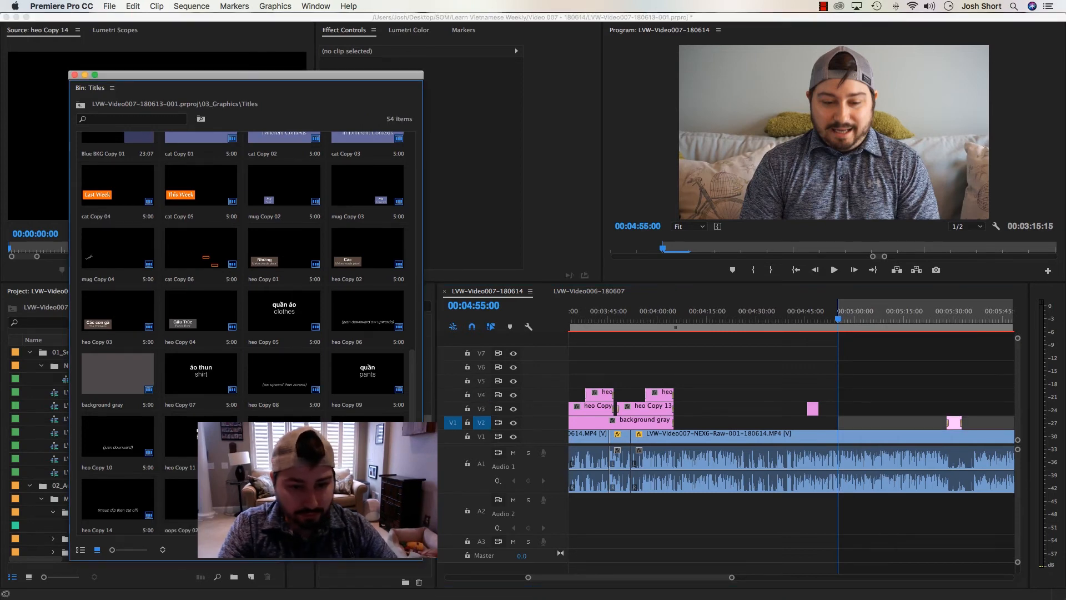
left_click(771, 350)
key("backslash")
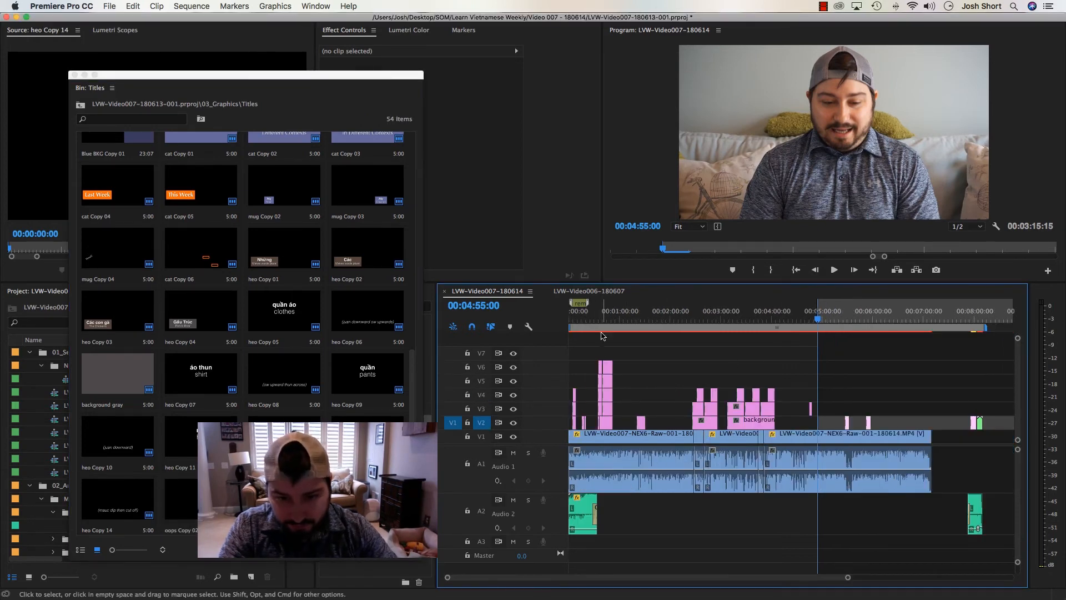
left_click(641, 320)
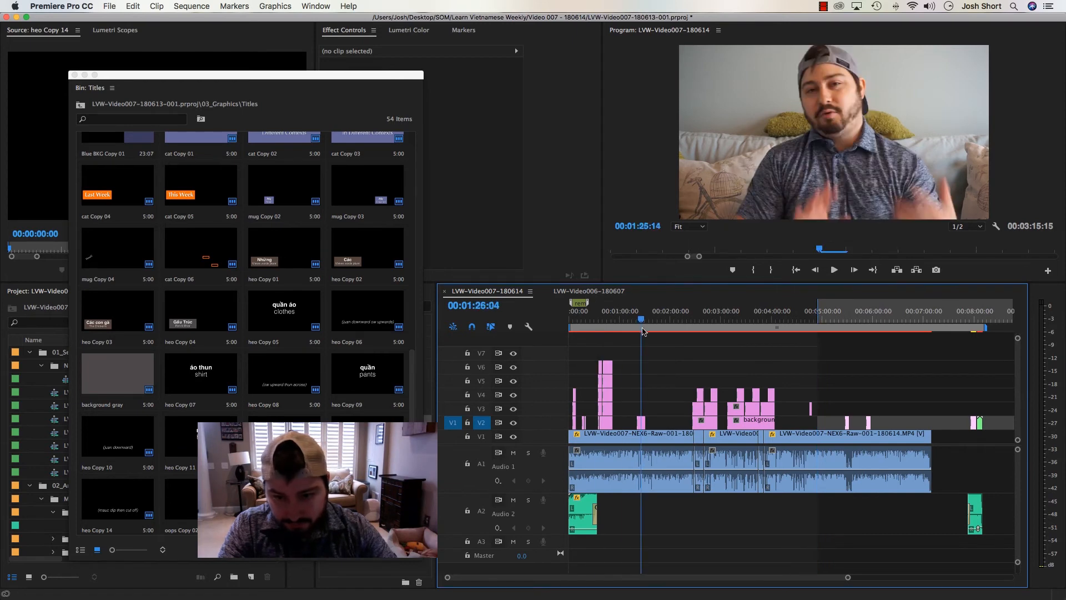
left_click(641, 423)
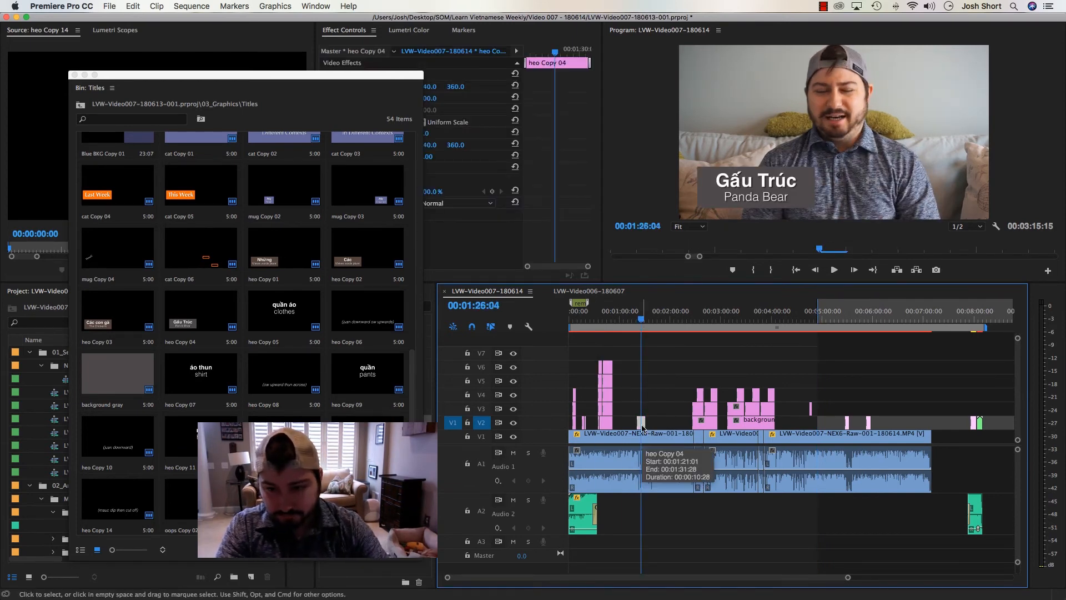
key("shift+i")
key("super+v")
key("=")
key("=")
key("=")
Duplicate the heo Copy 04 title in the Titles bin and replace the pasted clip at 00:04:55:00 with the duplicate
left_click(773, 319)
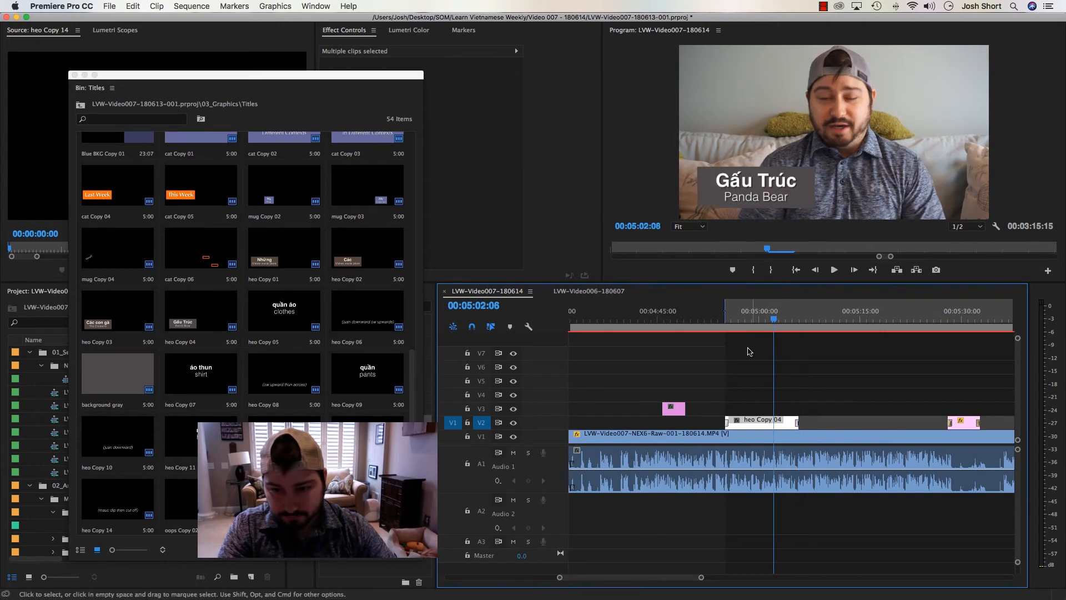
left_click(768, 423)
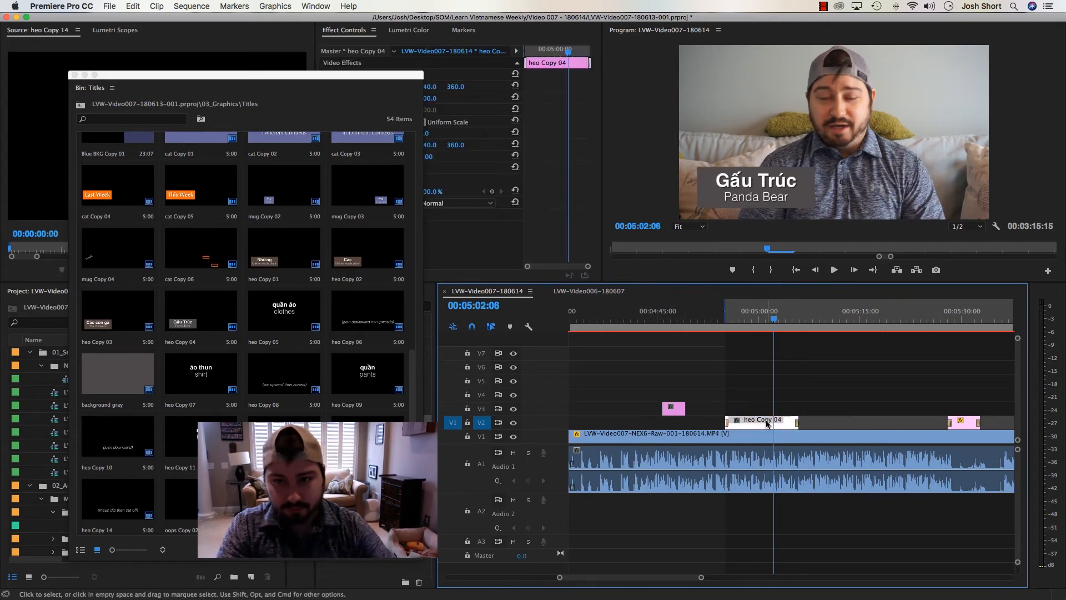
left_click(350, 500)
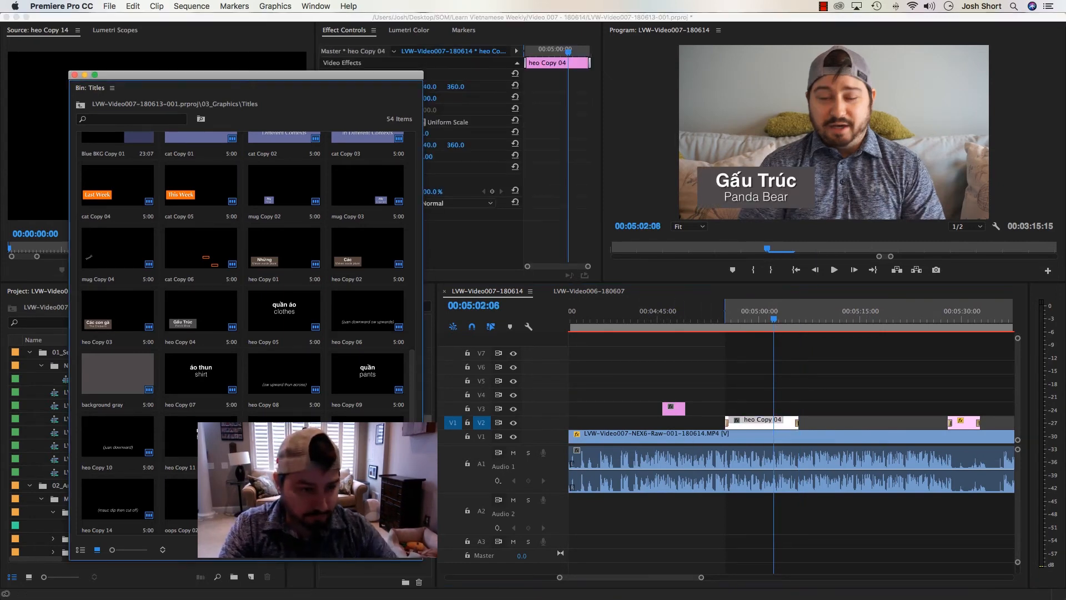
left_click(201, 327)
left_click_drag(277, 494, 57, 246)
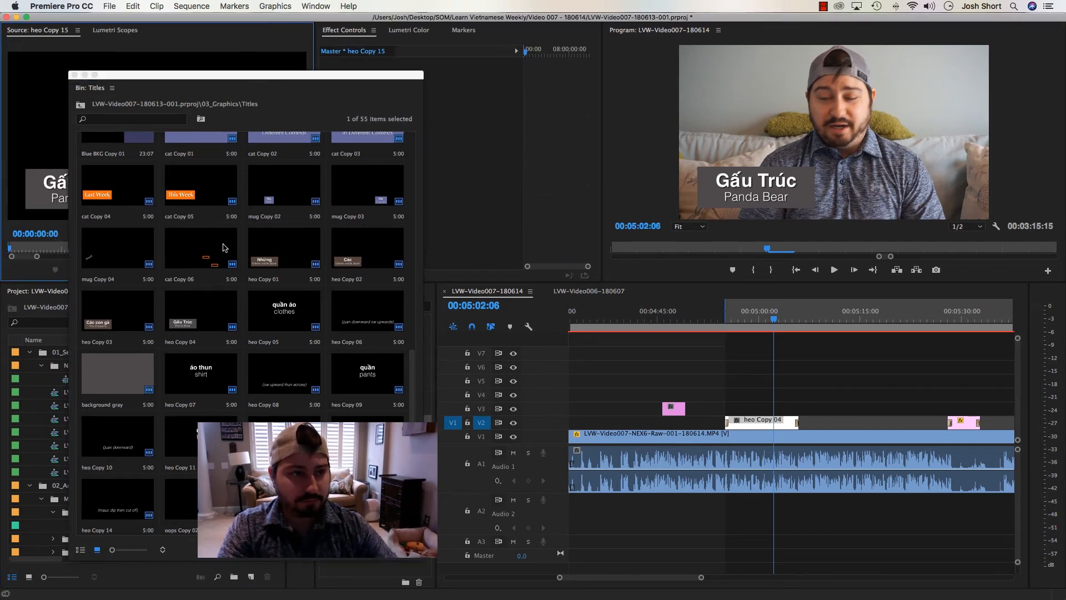
right_click(747, 421)
mouse_move(832, 234)
left_click(938, 234)
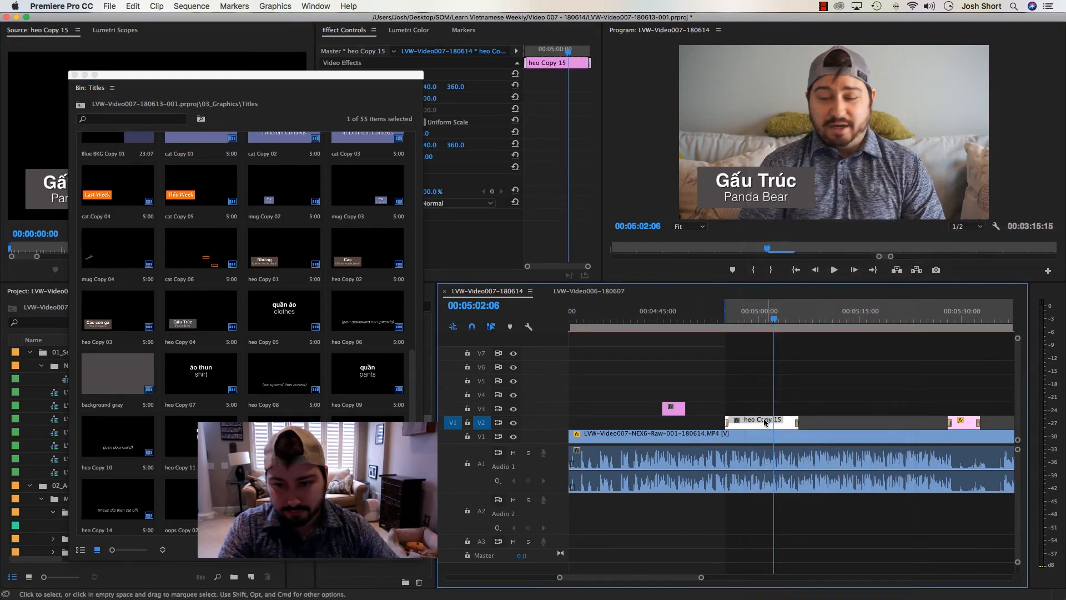
Copy the word "ghê" from the Word notes and replace "Gấu Trúc" with it in the duplicated title
double_click(761, 424)
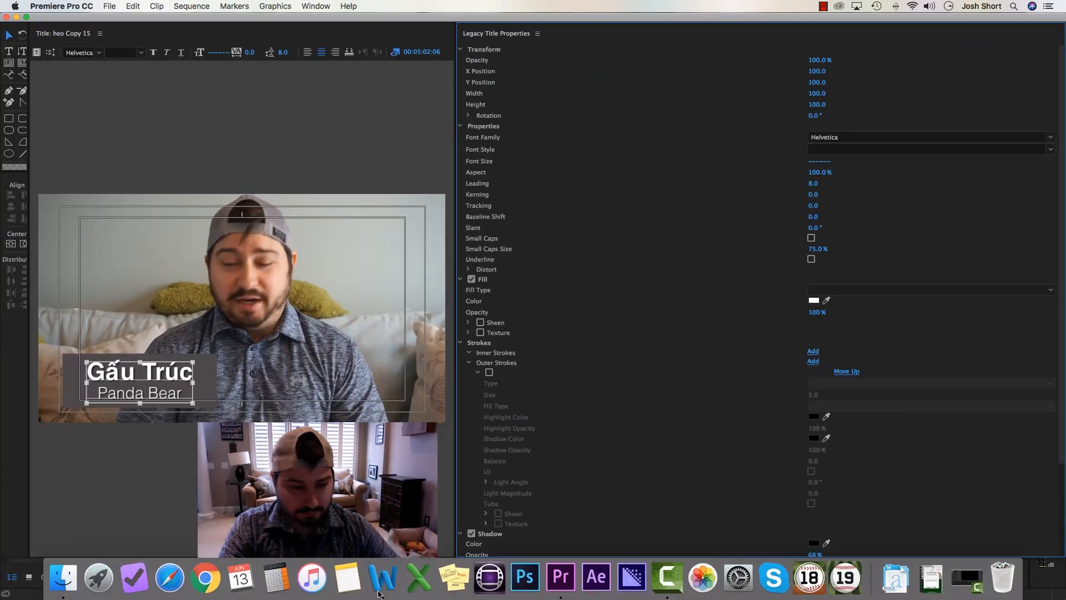
left_click(381, 580)
left_click(214, 389)
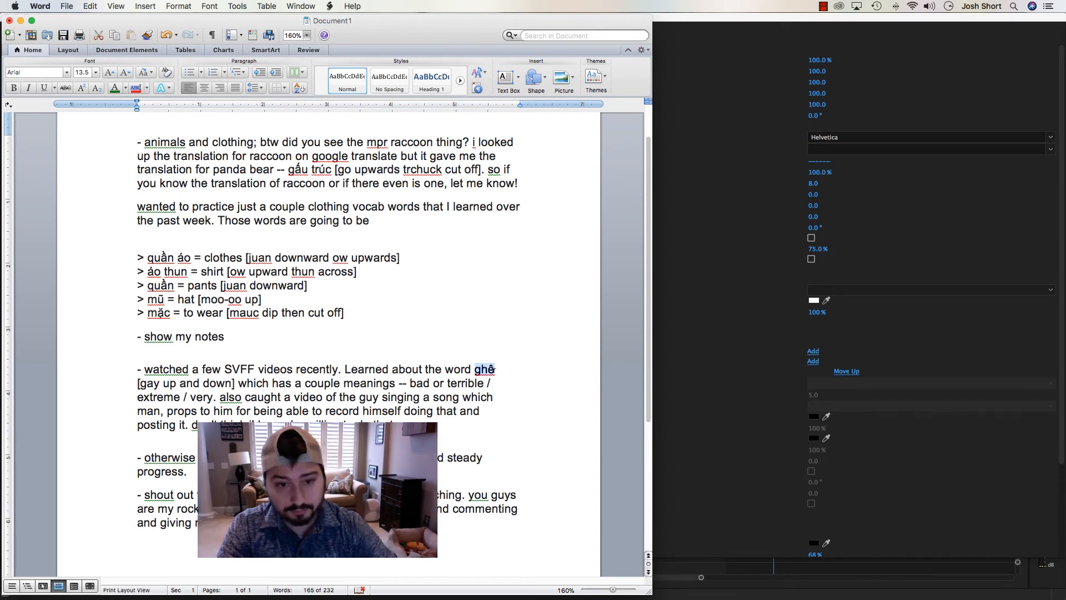
key("super+Tab")
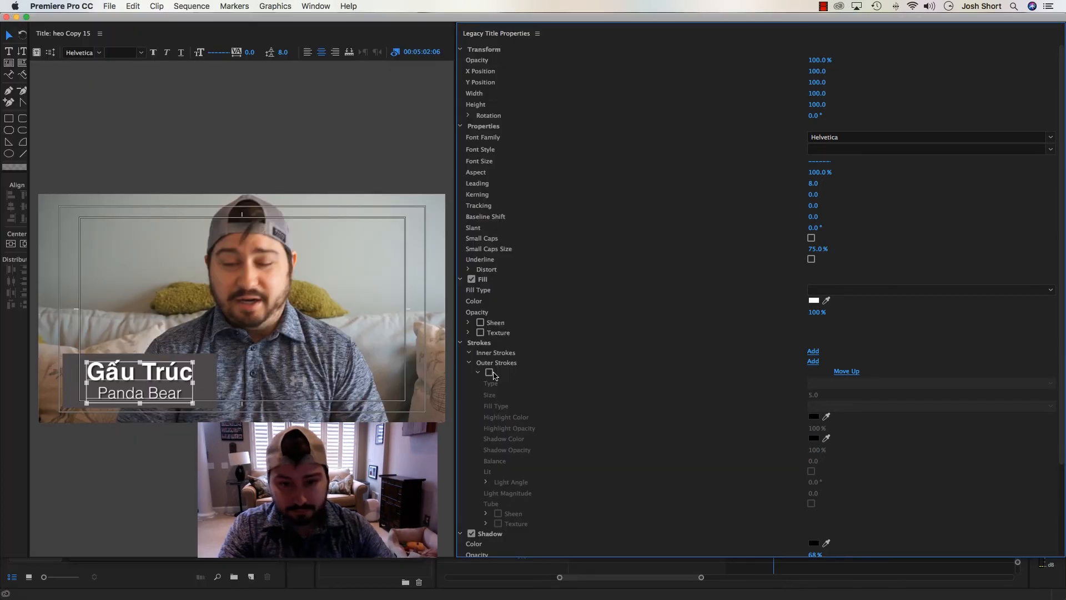
double_click(109, 370)
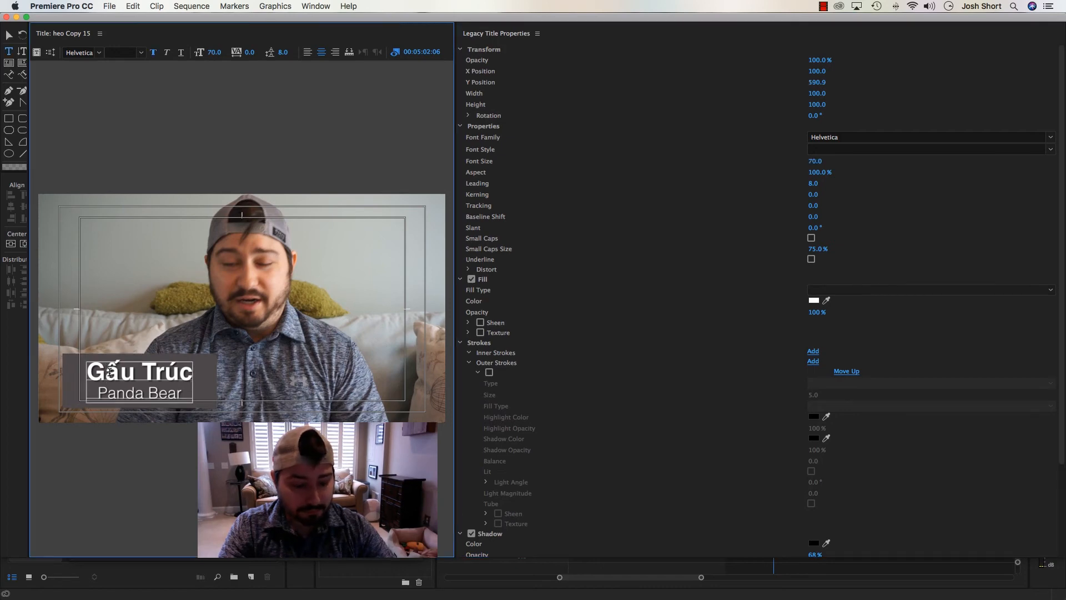
key("super+v")
key("Delete")
key("Delete")
key("Delete")
key("Delete")
key("Delete")
key("Delete")
key("Delete")
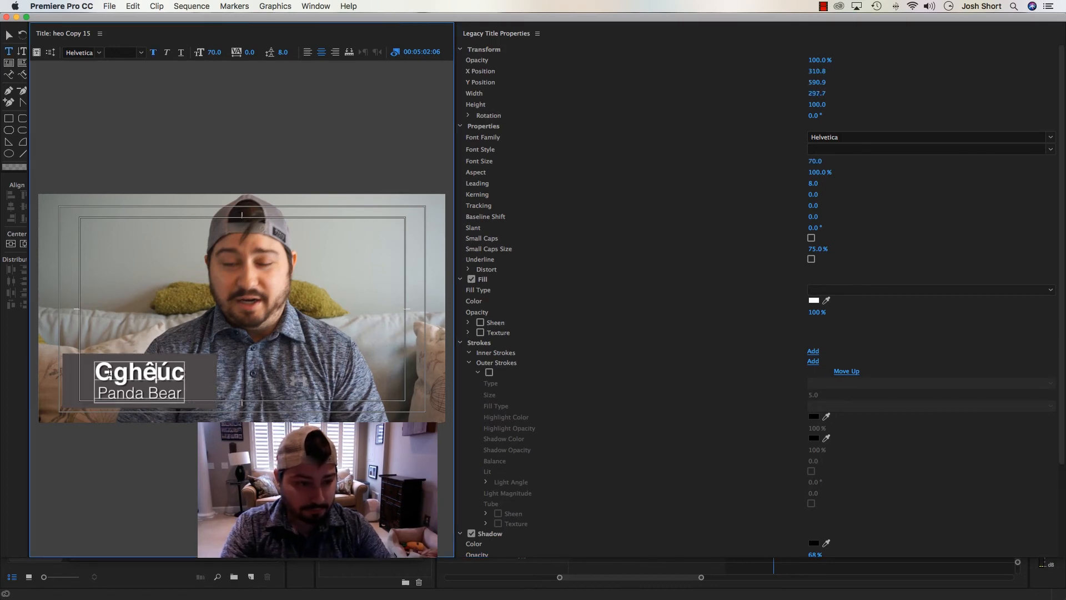
key("BackSpace")
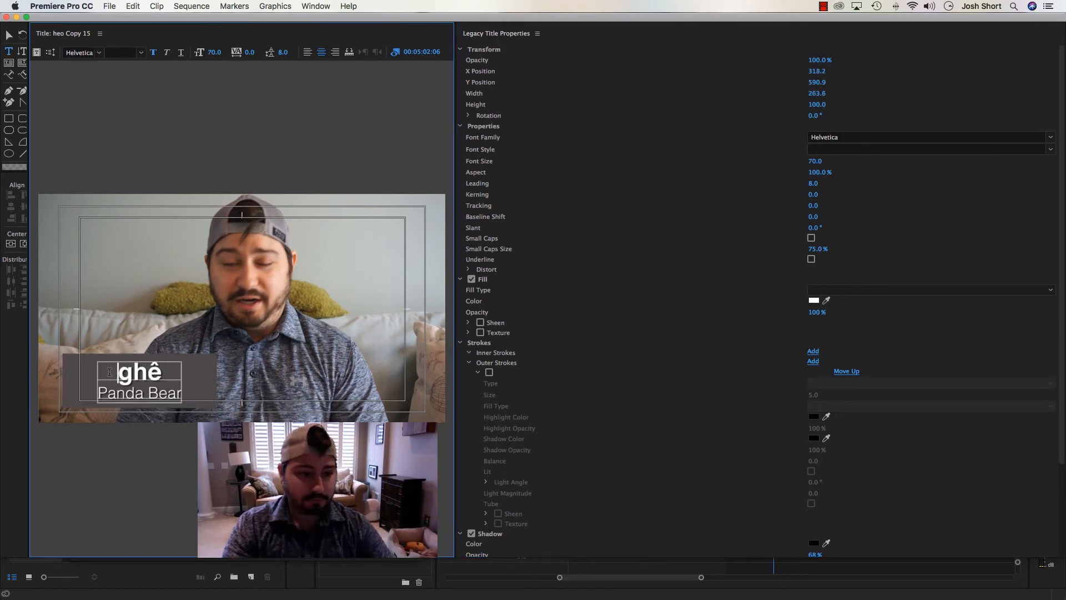
Replace the title's second line "Panda Bear" with "bad or terrible / extreme / very"
key("Delete")
key("Delete")
key("Delete")
key("Delete")
key("Delete")
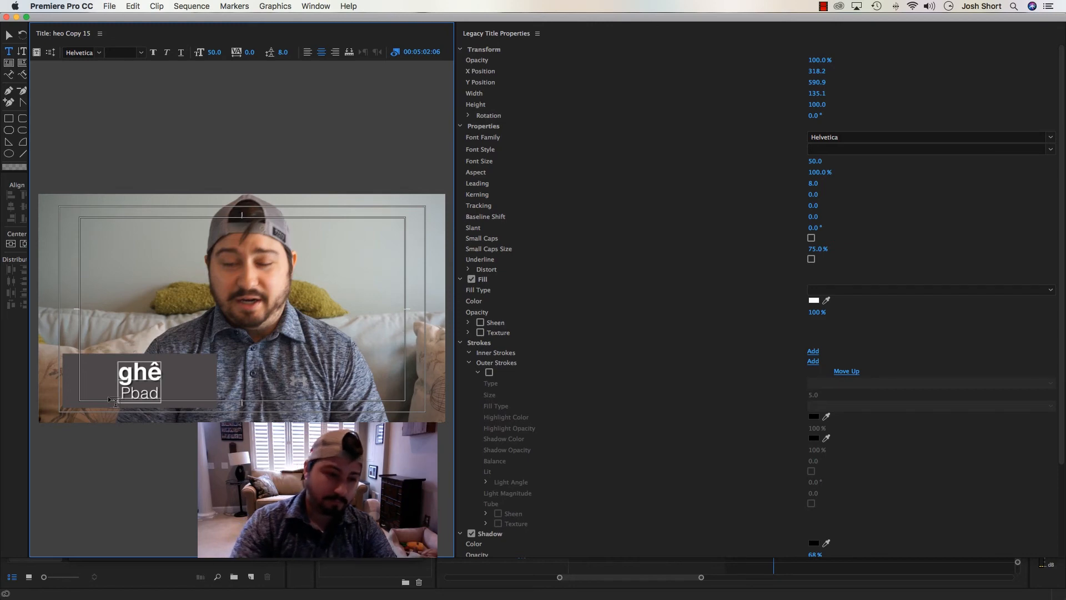
type("or terrible")
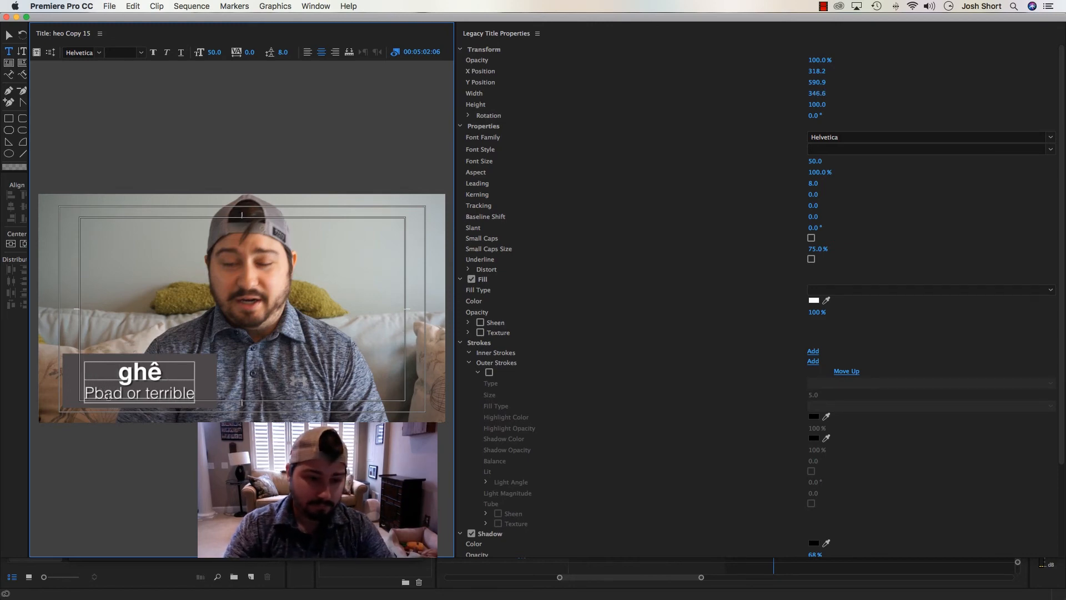
type(" / ext")
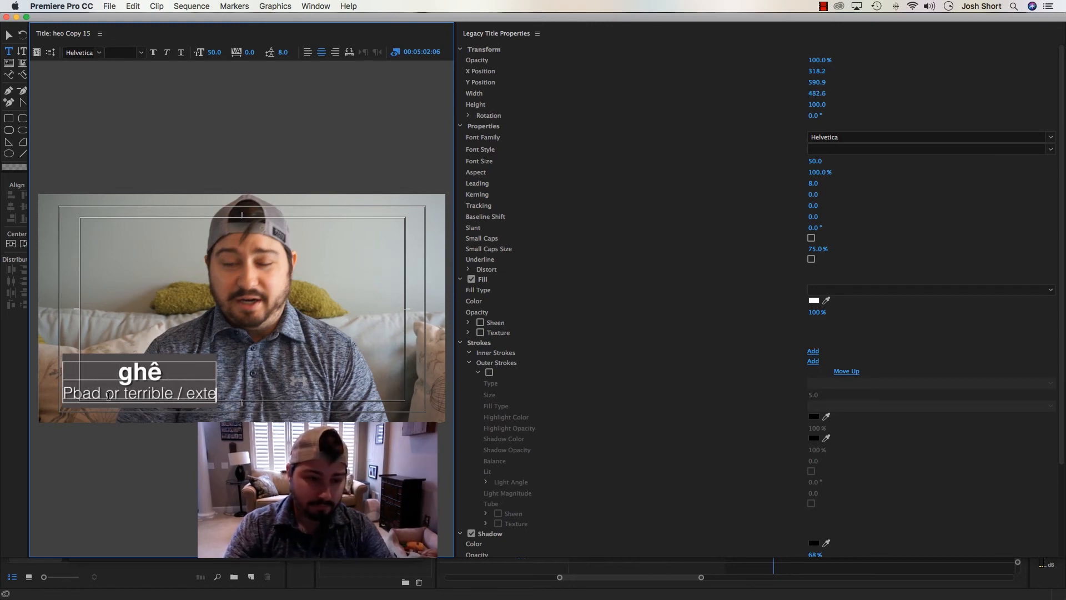
type("reme / very")
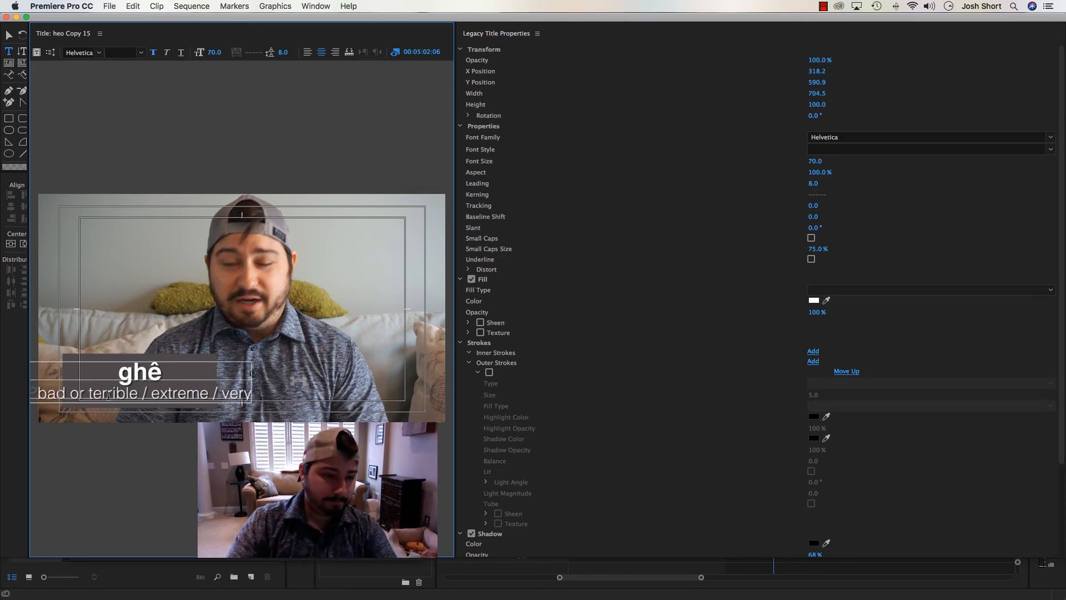
key("BackSpace")
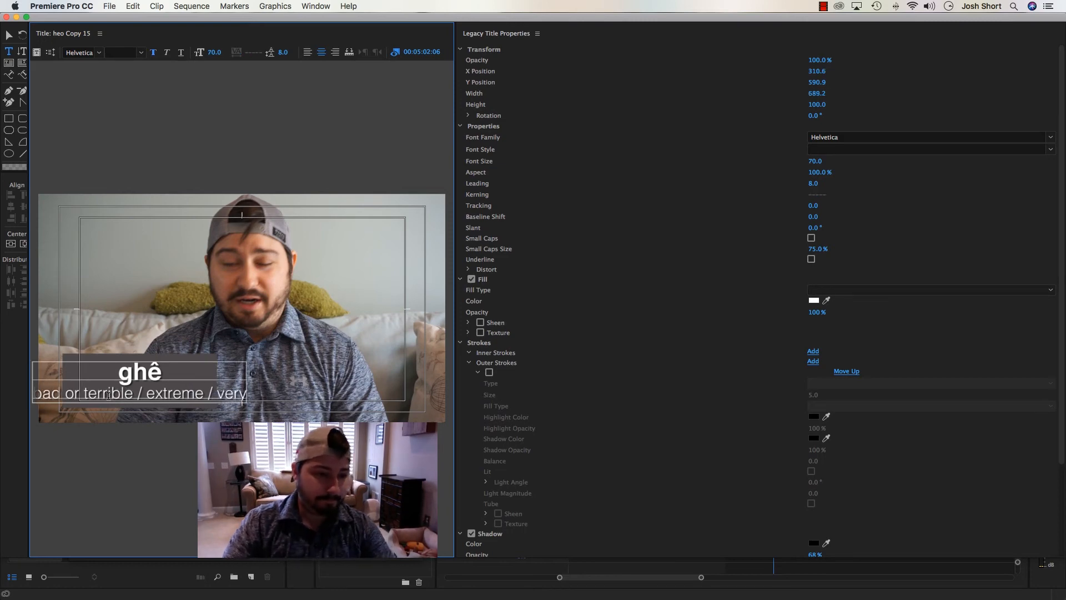
Center the ghê text horizontally, widen its gray rectangle to about 757.9 and center that too, then close the title editor
left_click(7, 37)
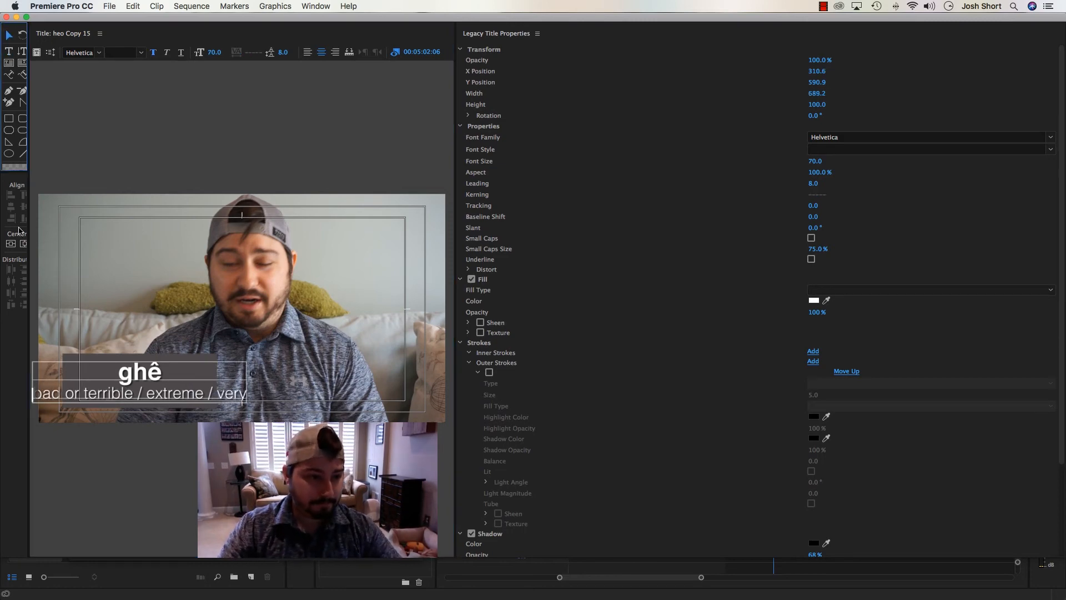
left_click(22, 242)
left_click(101, 367)
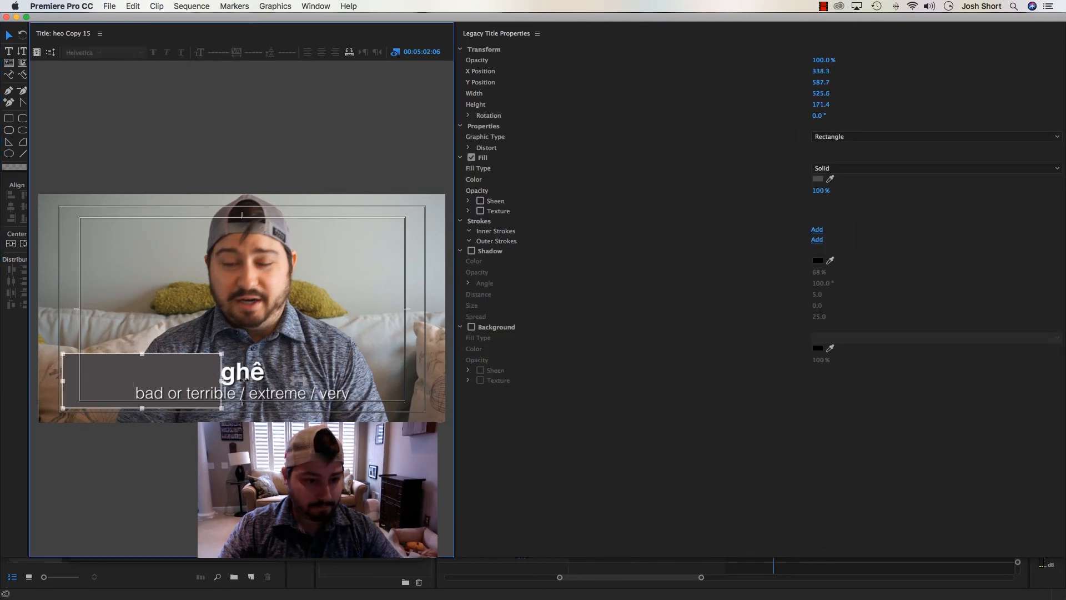
left_click_drag(242, 379, 304, 380)
left_click(23, 245)
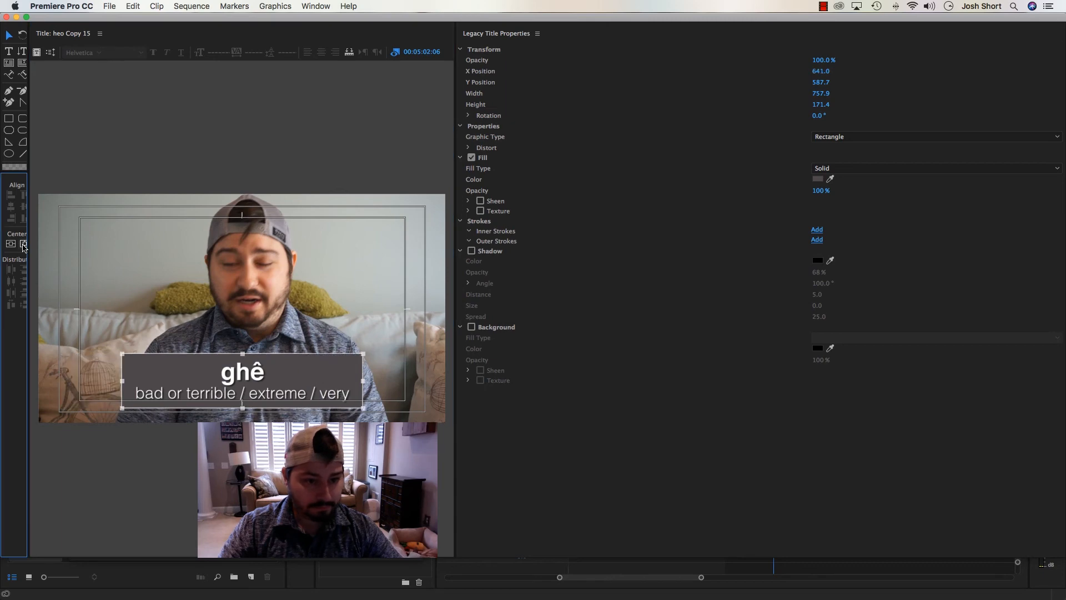
left_click(153, 315)
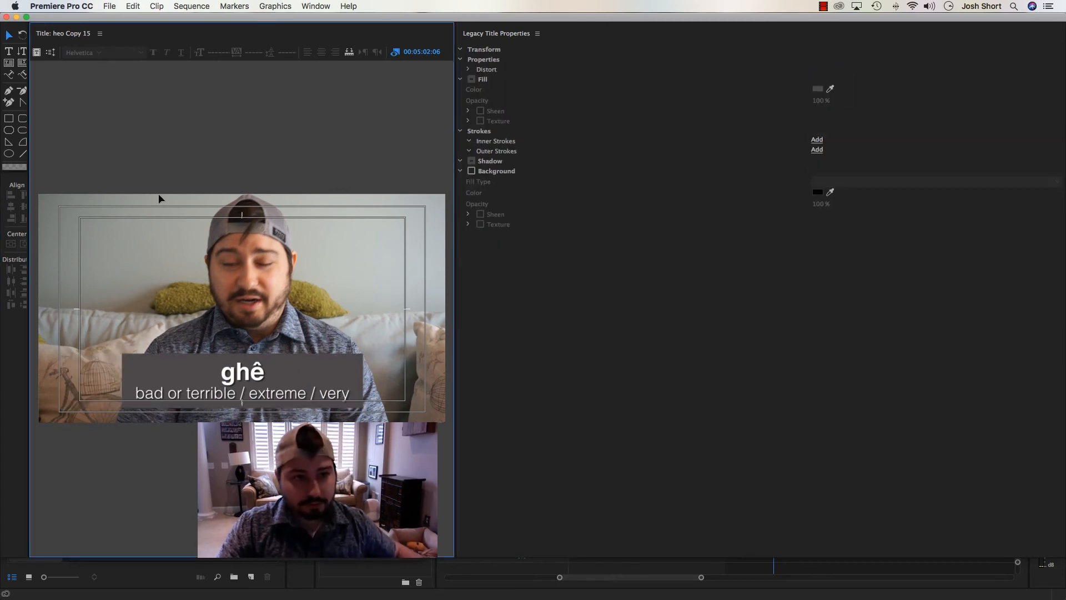
left_click(7, 16)
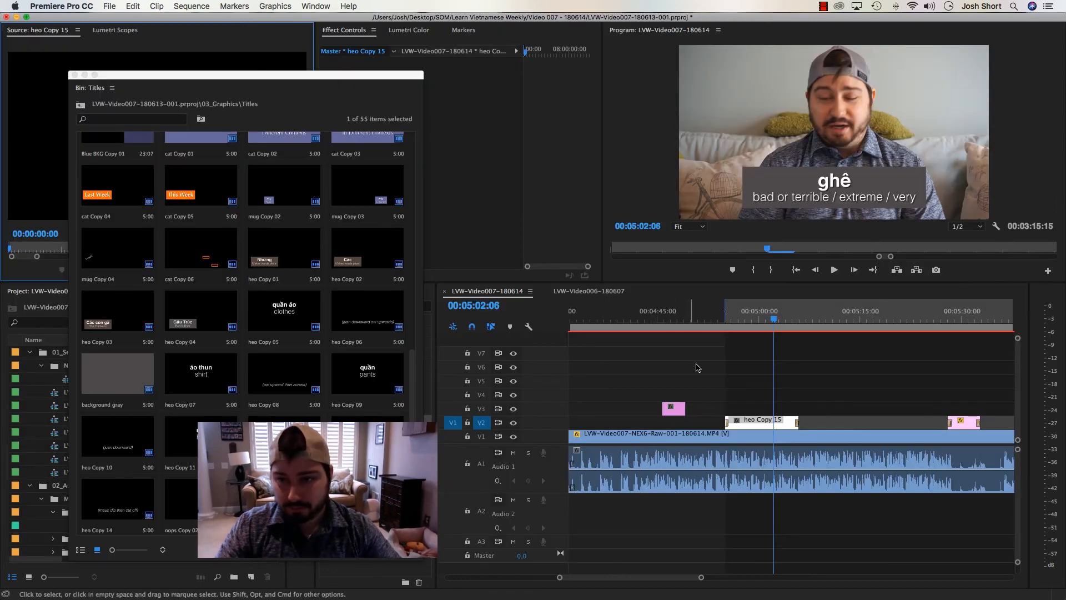
Play the section with the ghê title and continue past it, marking an in point at about 00:05:21
left_click(703, 350)
left_click(711, 318)
key("space")
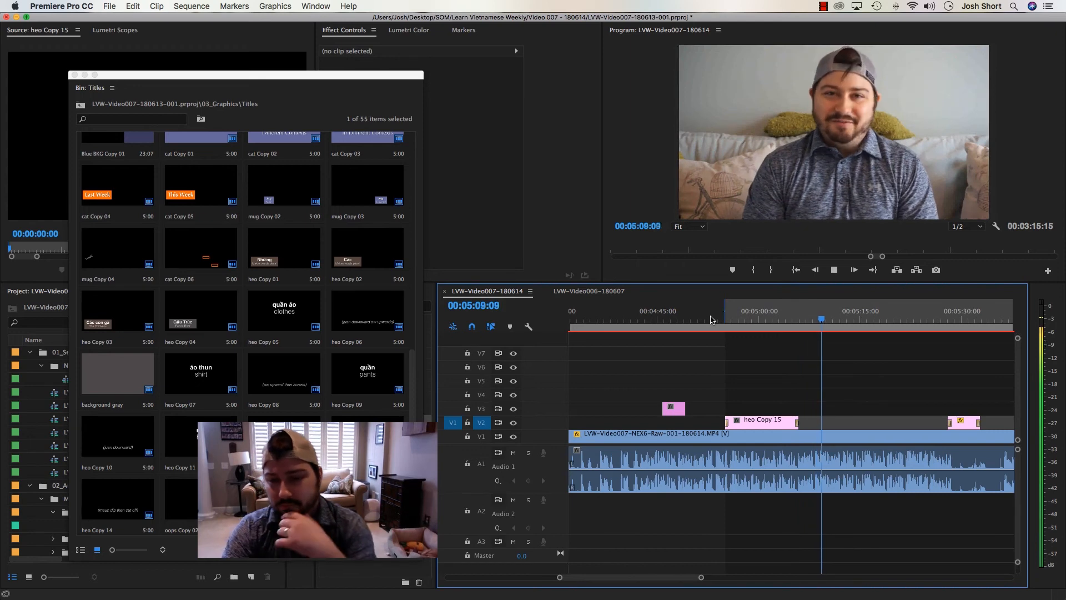
key("minus")
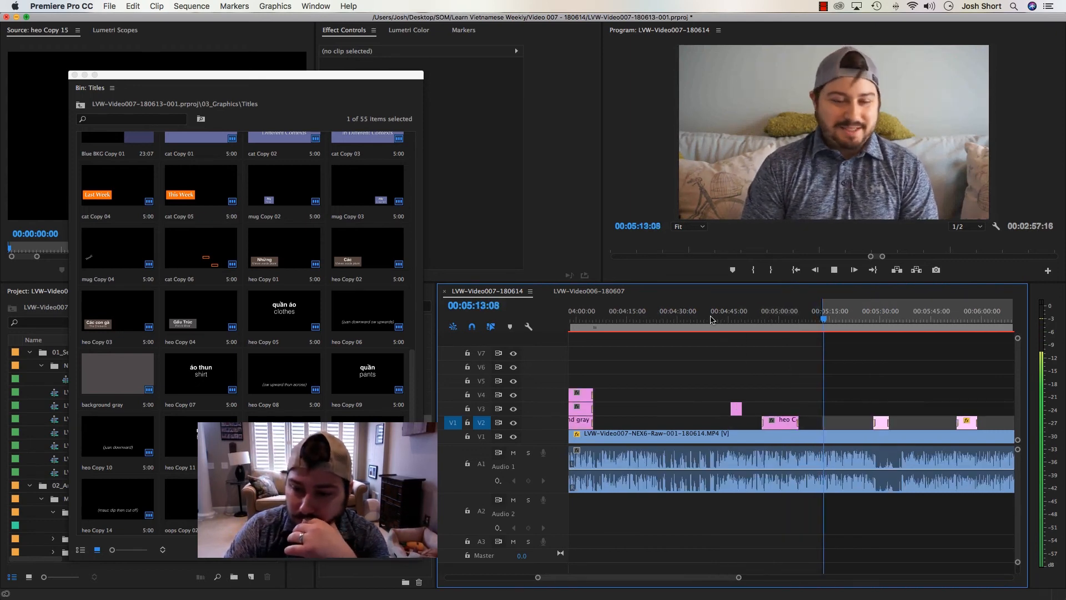
key("equal")
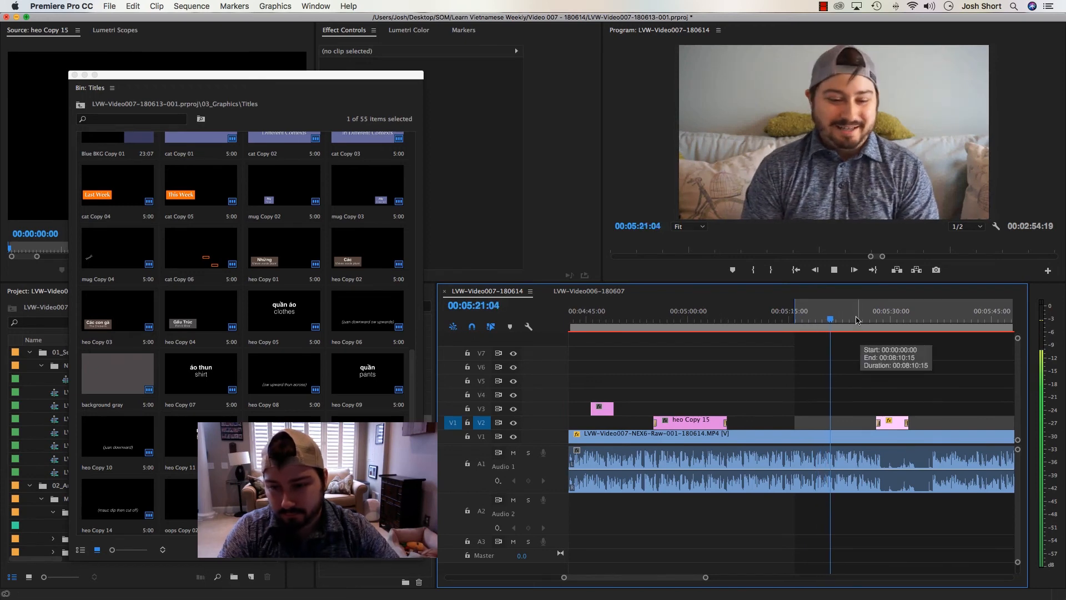
key("i")
Delete the leftover website screenshot clip on V2 at about 00:05:29
left_click_drag(860, 319, 889, 328)
left_click(891, 422)
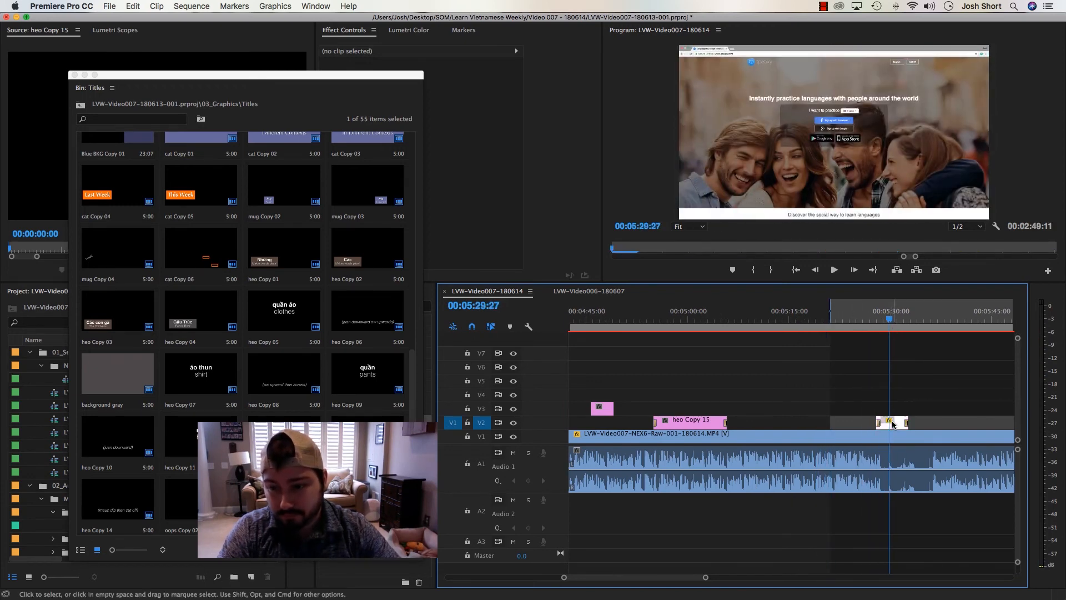
key("Delete")
Play from the marked in point to the pause after the speech and mark a new in point at 00:05:28:25
left_click(832, 317)
key("space")
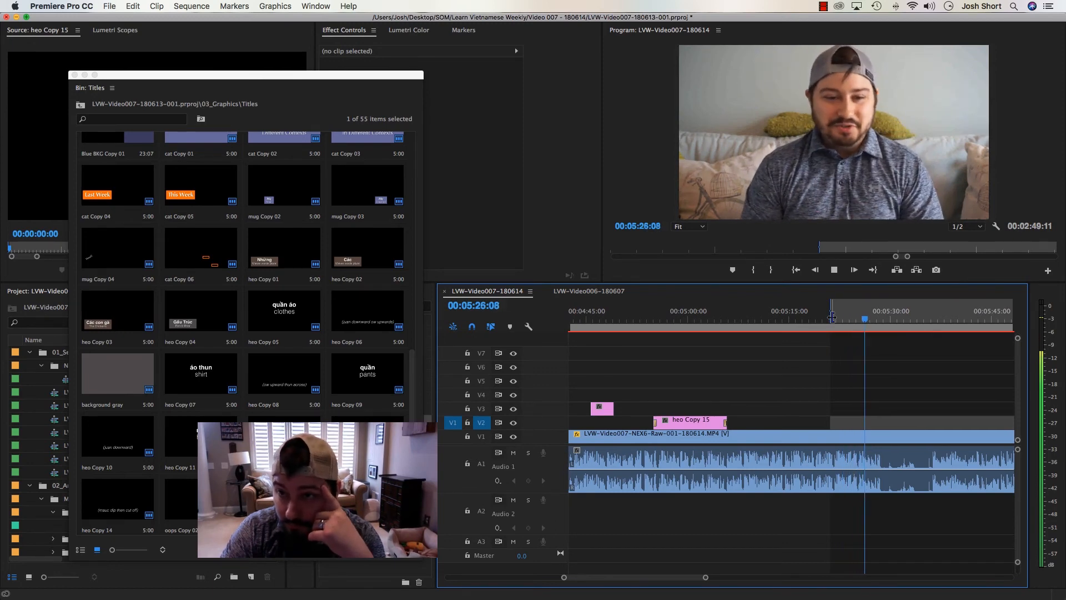
key("space")
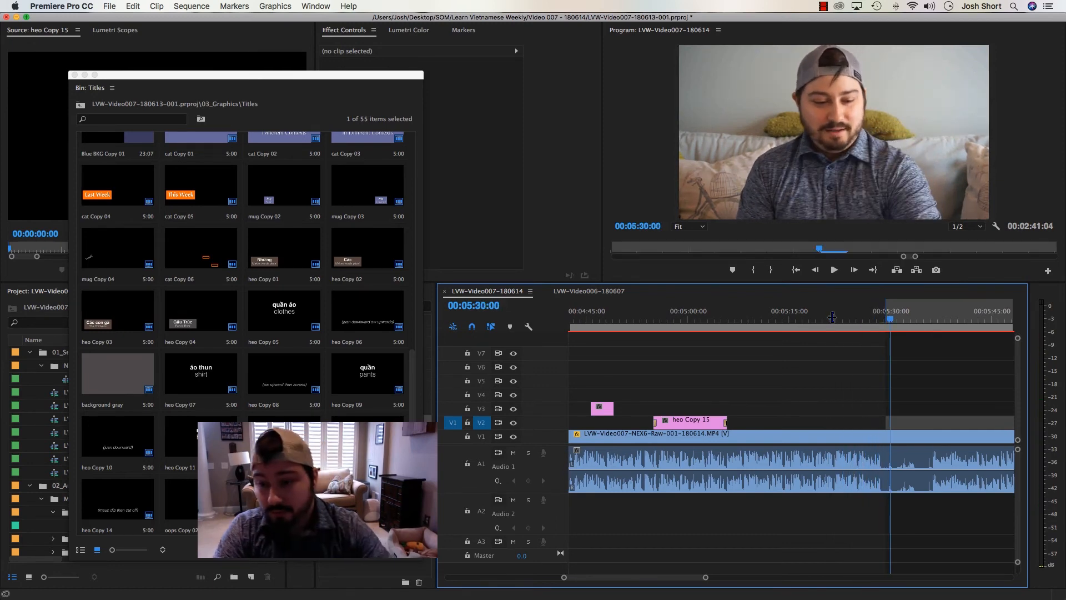
key("=")
key("=")
key("Left")
key("Left")
key("Left")
key("Left")
key("Left")
key("Left")
key("Left")
key("Left")
key("Left")
key("Left")
key("Left")
key("Left")
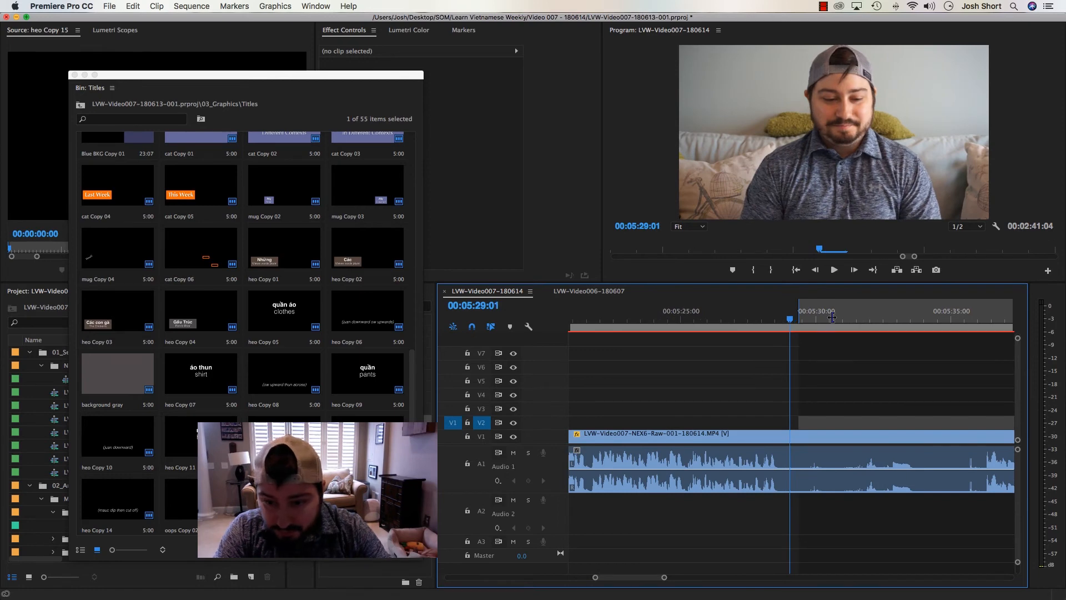
key("Left")
key("Left")
key("Left")
key("Left")
key("Left")
key("Left")
key("Left")
key("Left")
key("Left")
key("Left")
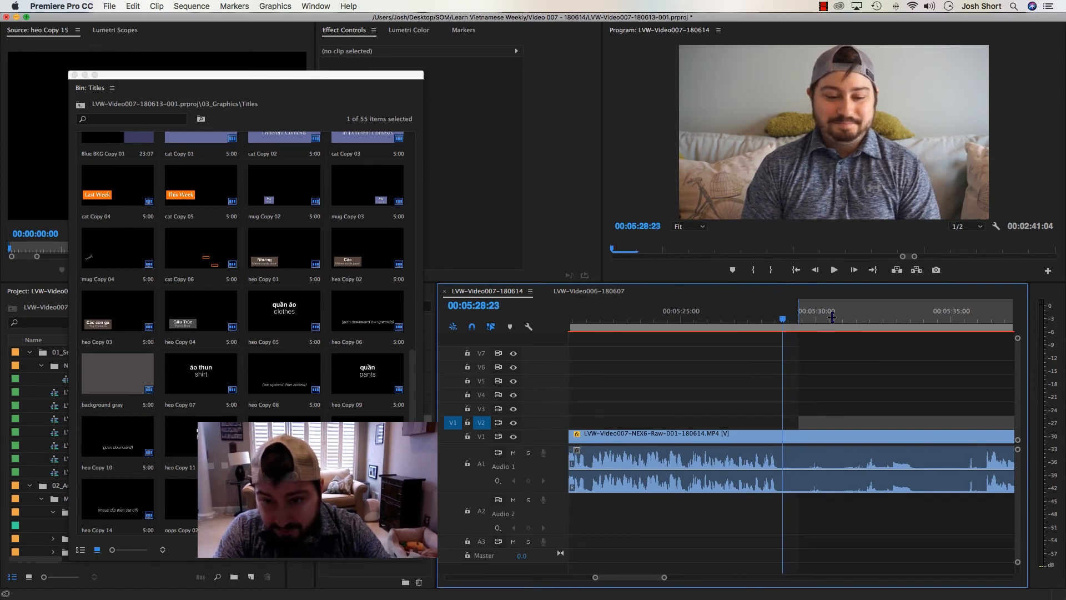
key("Right")
key("Right")
key("Right")
key("Right")
key("Right")
key("Right")
key("minus")
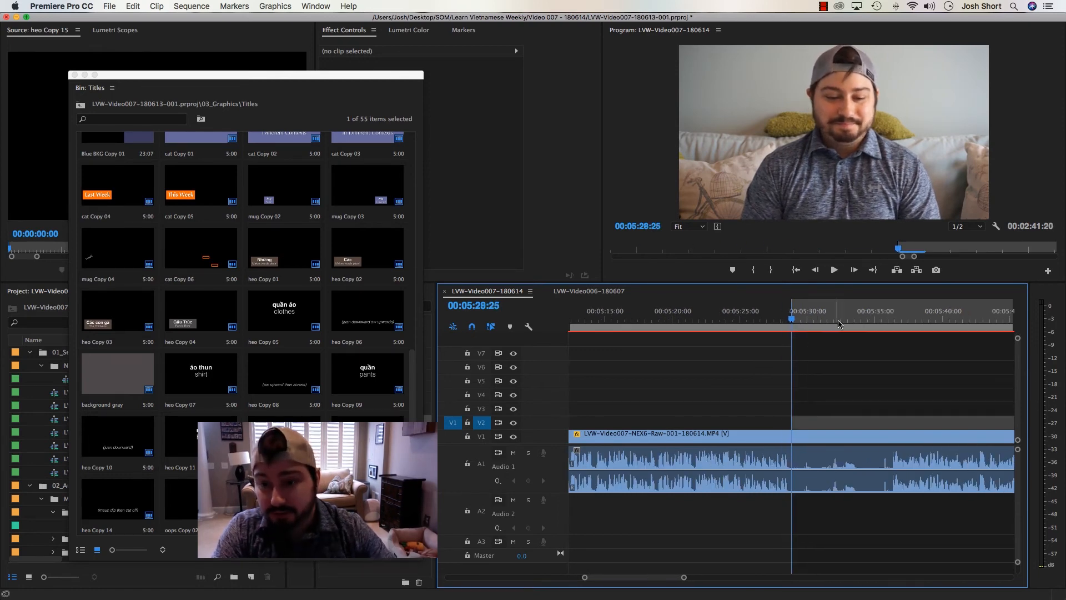
Mark an out point just before speech resumes at about 00:05:36 and extract the silent section, closing the gap
left_click_drag(826, 319, 892, 336)
key("o")
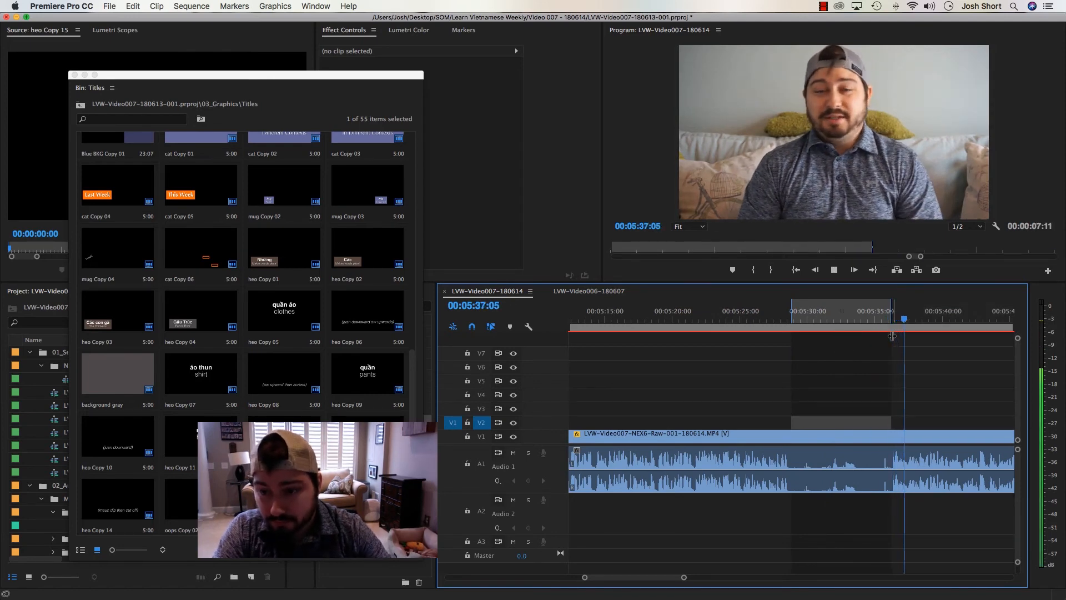
key("Left")
key("Left")
key("Left")
key("o")
key("apostrophe")
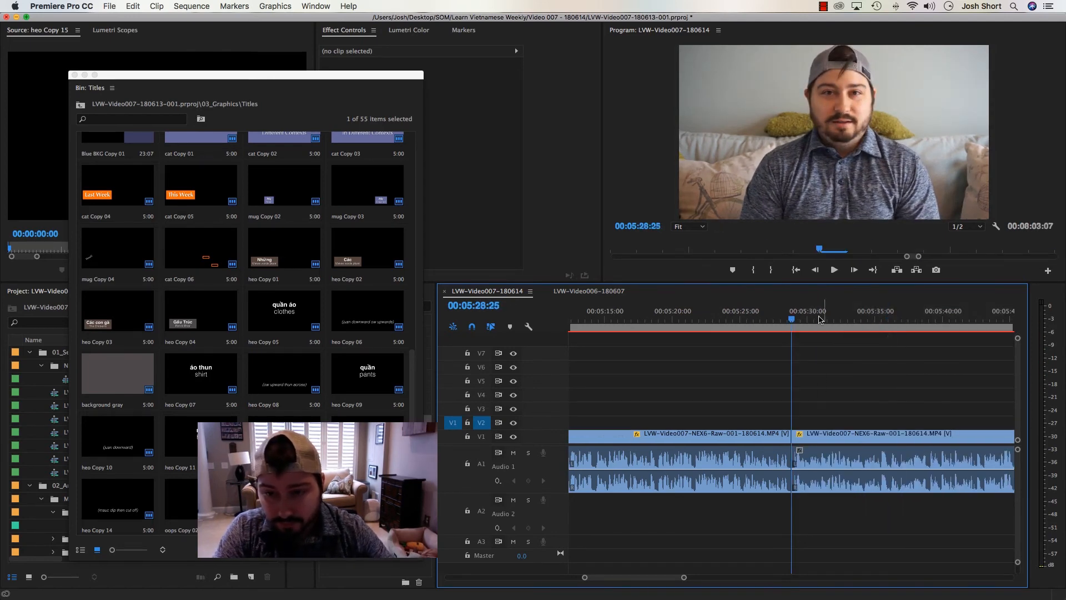
Add an audio crossfade to the new cut on A1 at about 00:05:29 and set its duration to 4 frames
left_click_drag(816, 320, 778, 340)
key("equal")
key("equal")
left_click(858, 461)
key("super+shift+d")
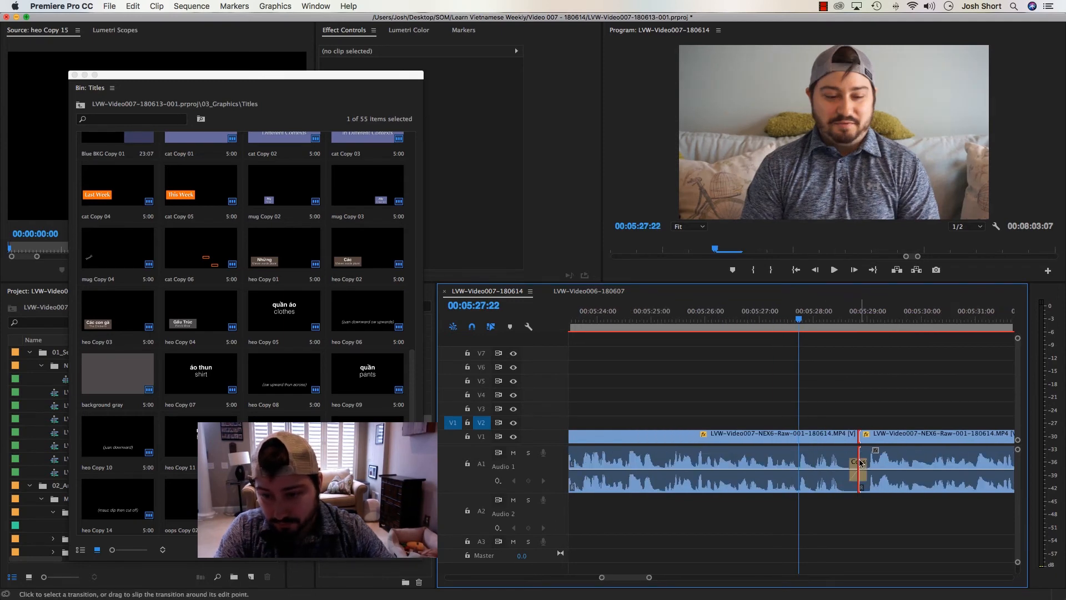
double_click(859, 460)
type("4")
key("Return")
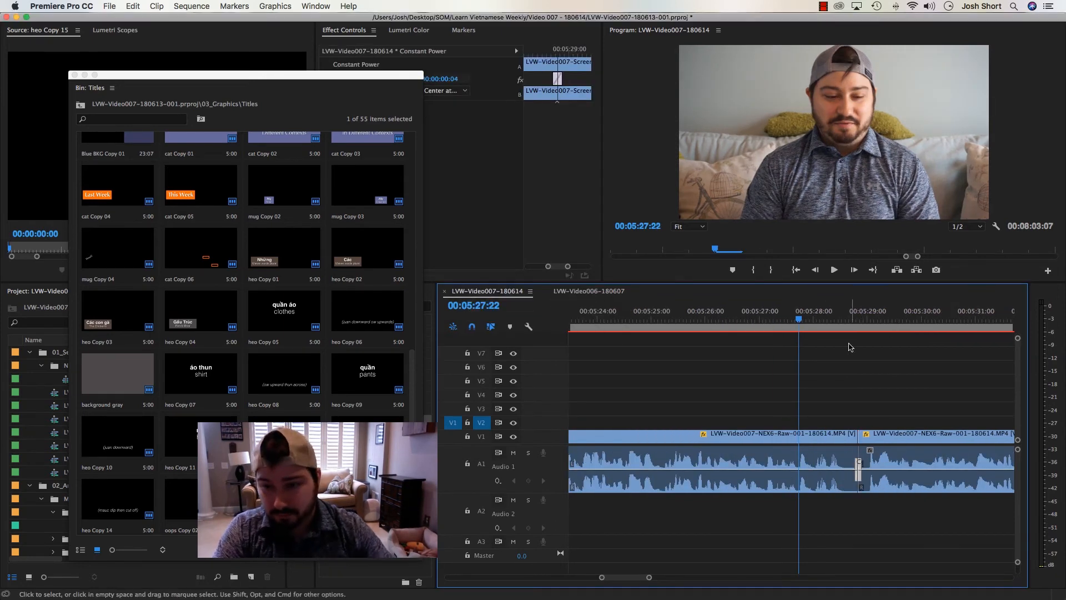
Play across the new cut and onward, and delete the leftover wk6-comment1.png clip on V2 at about 00:05:48
left_click(783, 319)
key("minus")
key("space")
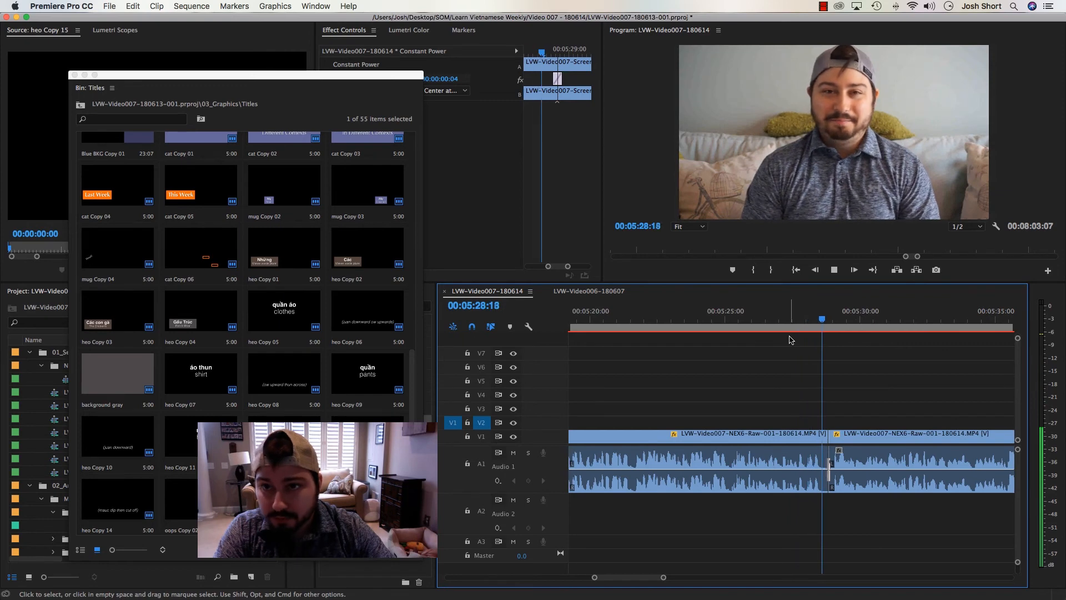
key("minus")
key("minus")
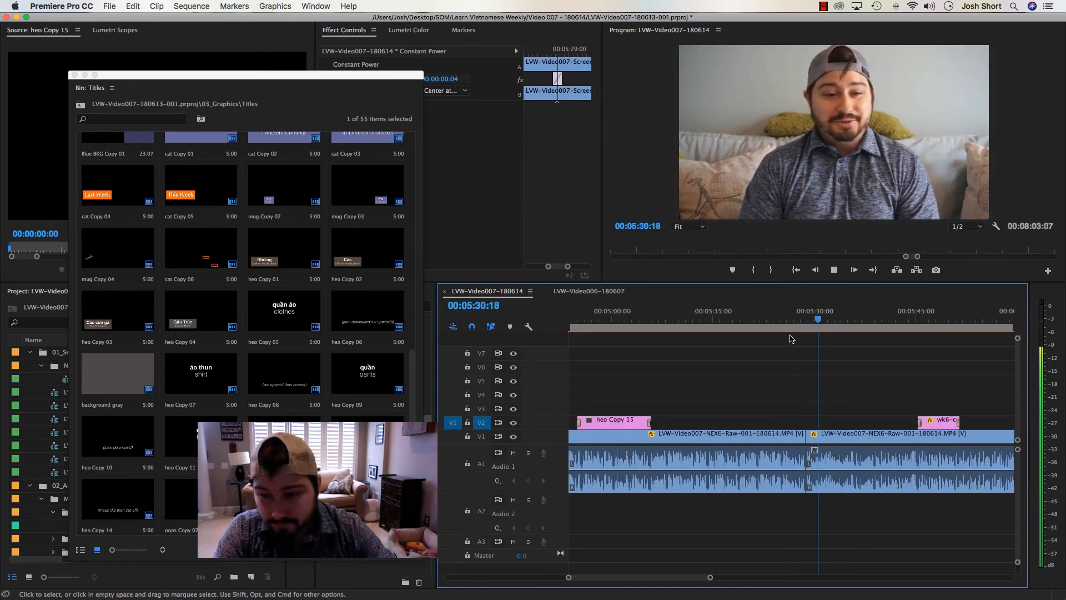
key("minus")
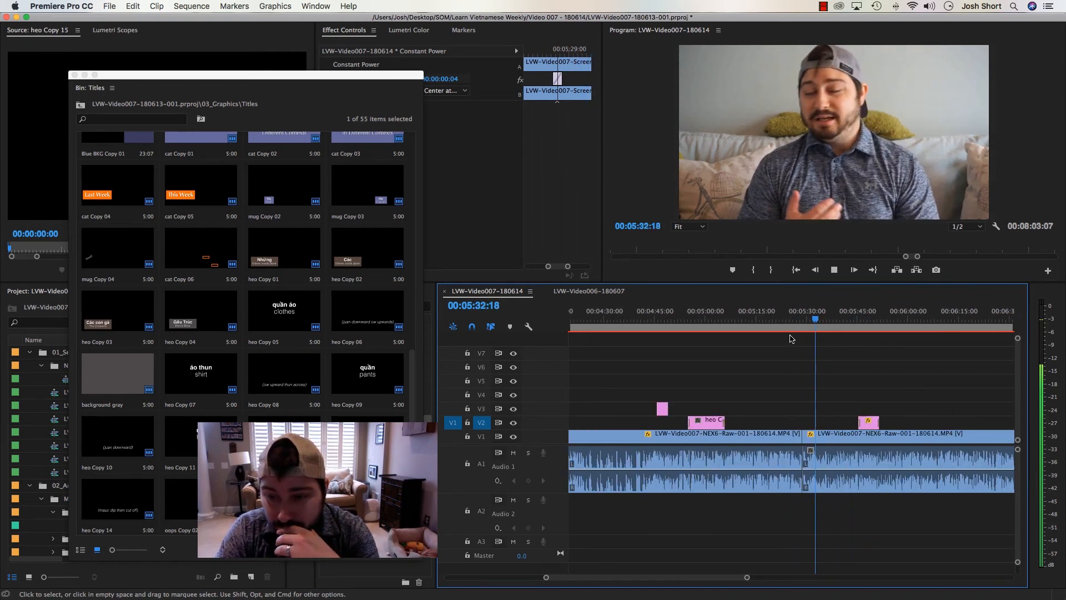
key("minus")
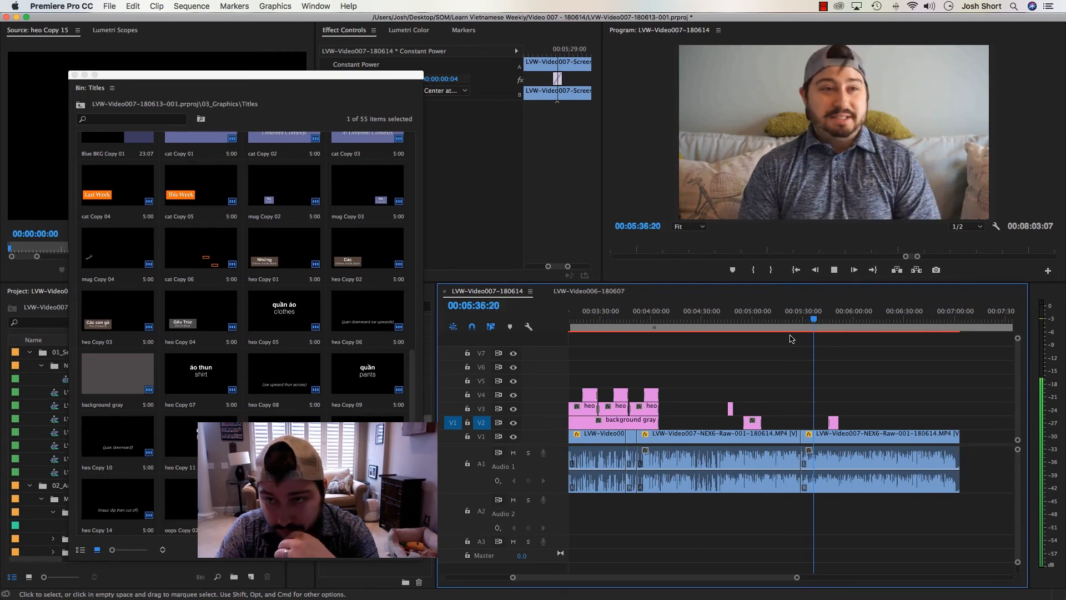
key("i")
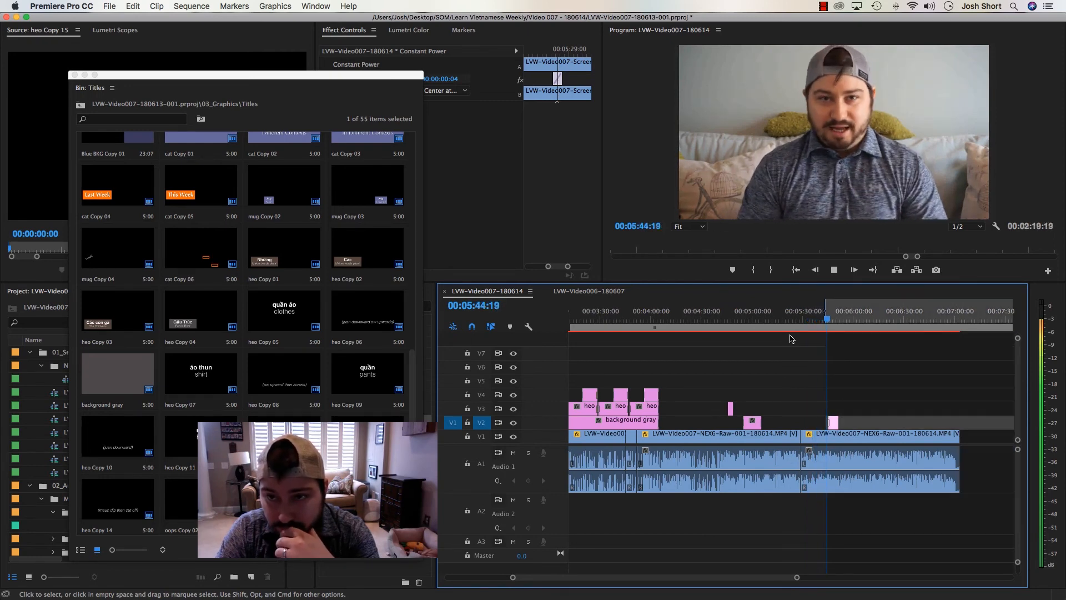
left_click(833, 422)
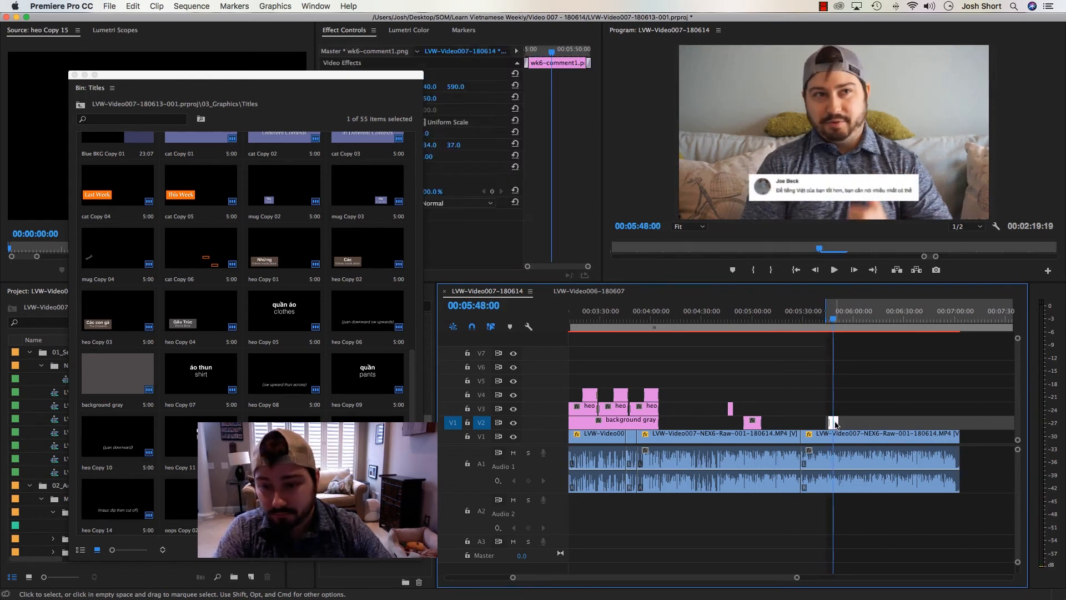
key("BackSpace")
Play through to the end of the talking footage, split it at 00:07:00:23 and delete the remaining tail
key("space")
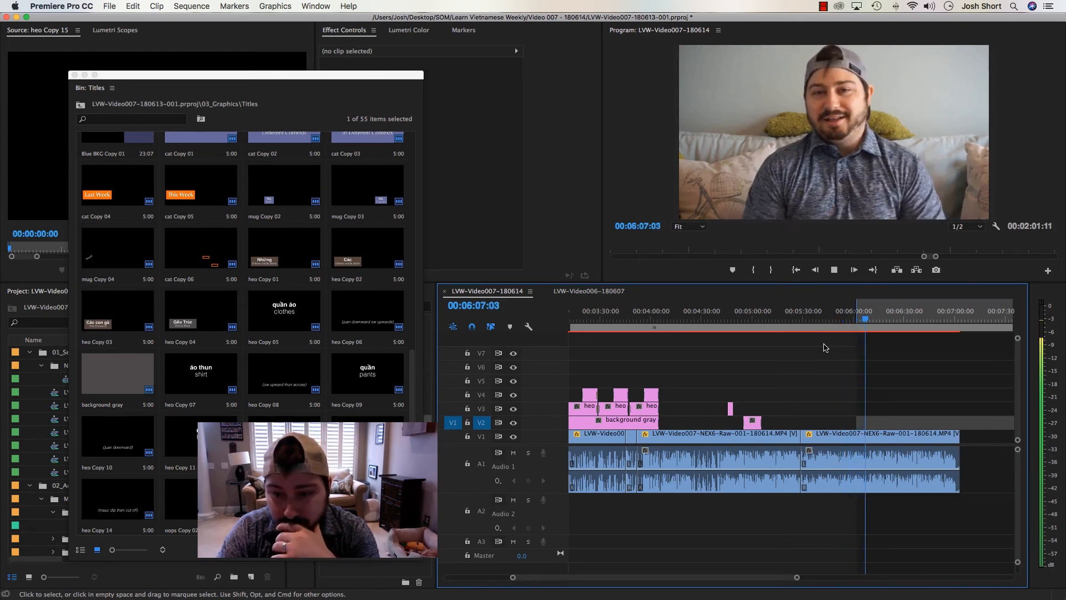
key("=")
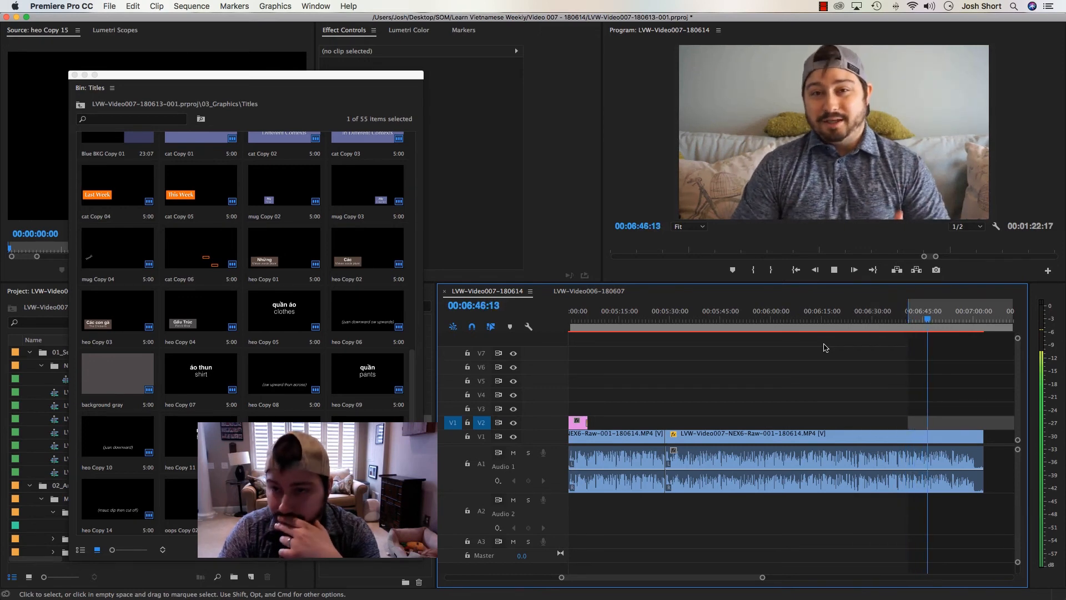
key("=")
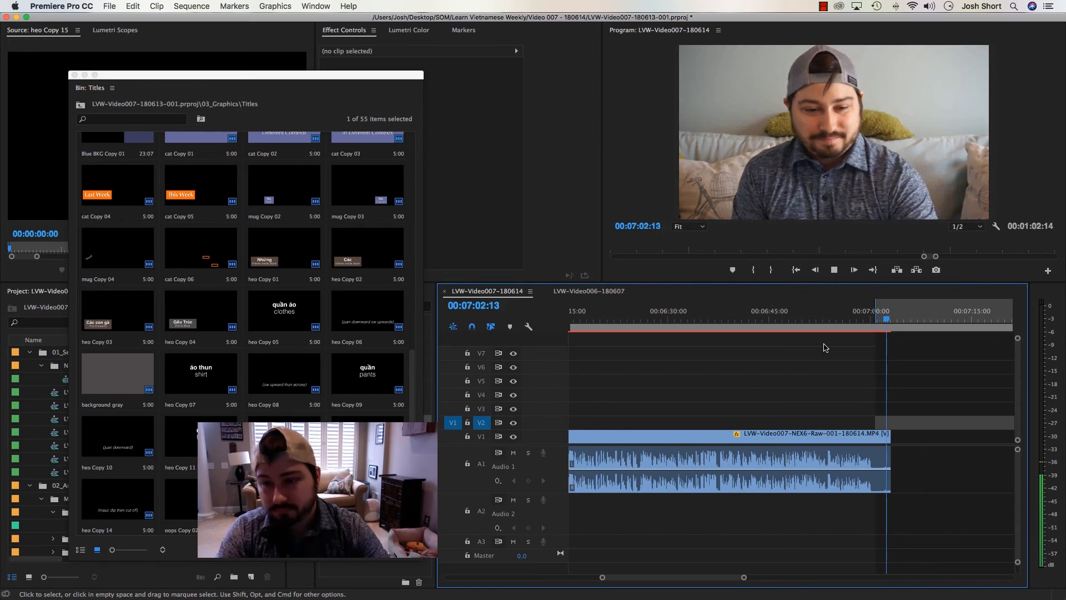
key("space")
key("super+k")
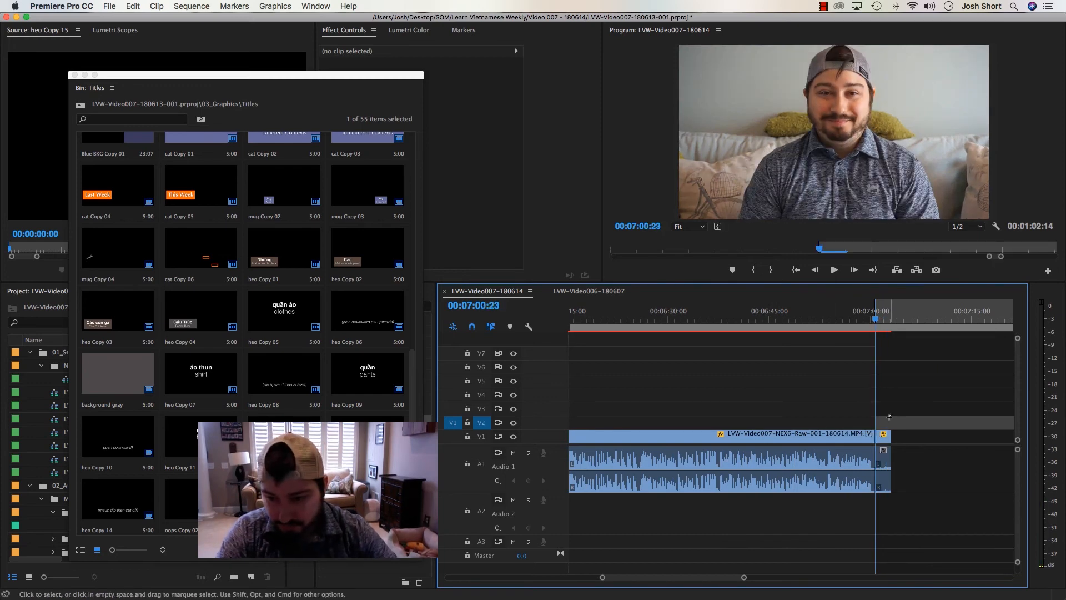
left_click(884, 437)
key("Delete")
Move the SUBSCRIBE! title, Outro Nest and outro music together so that they overlap the end of the talking footage
key("minus")
key("minus")
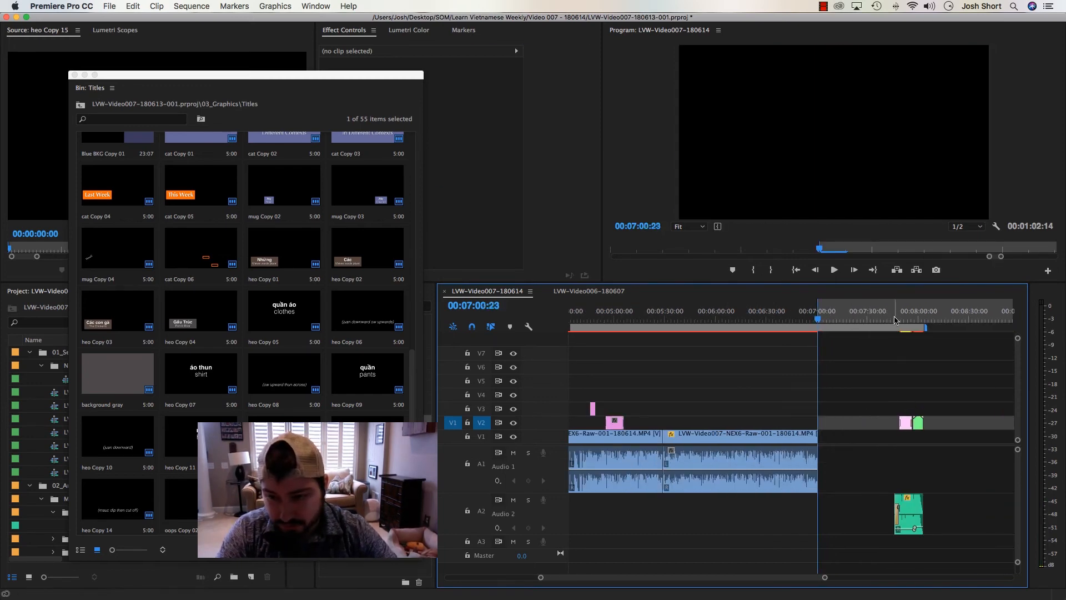
left_click(902, 320)
left_click_drag(869, 348, 954, 561)
left_click_drag(907, 420, 756, 423)
Shift the SUBSCRIBE! title, Outro Nest and outro music slightly later so Outro Nest starts at about 00:06:59:27
left_click(813, 320)
key("equal")
key("equal")
key("equal")
left_click(832, 322)
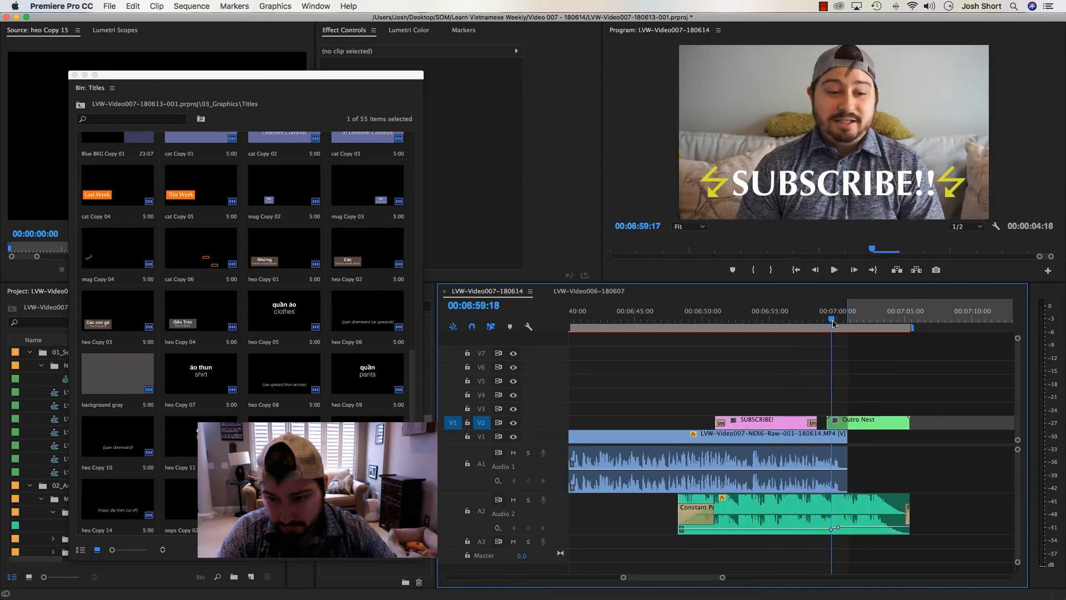
left_click_drag(833, 322, 838, 329)
left_click_drag(803, 371, 849, 427)
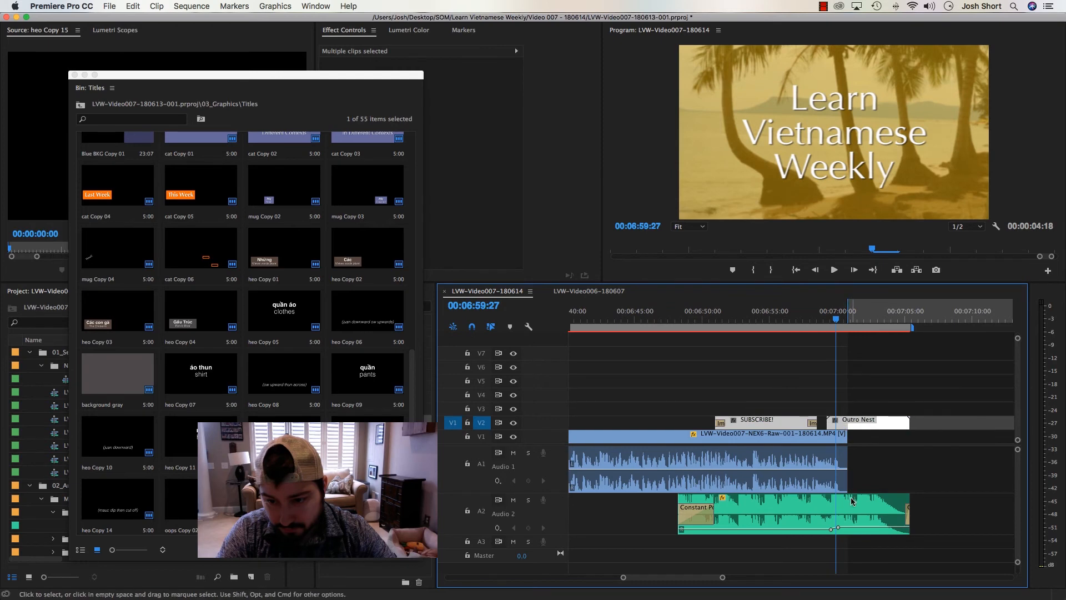
right_click(852, 503)
left_click(776, 368)
left_click_drag(781, 387, 793, 424)
Check the changeover to the outro and add an audio fade at the end of the talking footage on A1
left_click(839, 328)
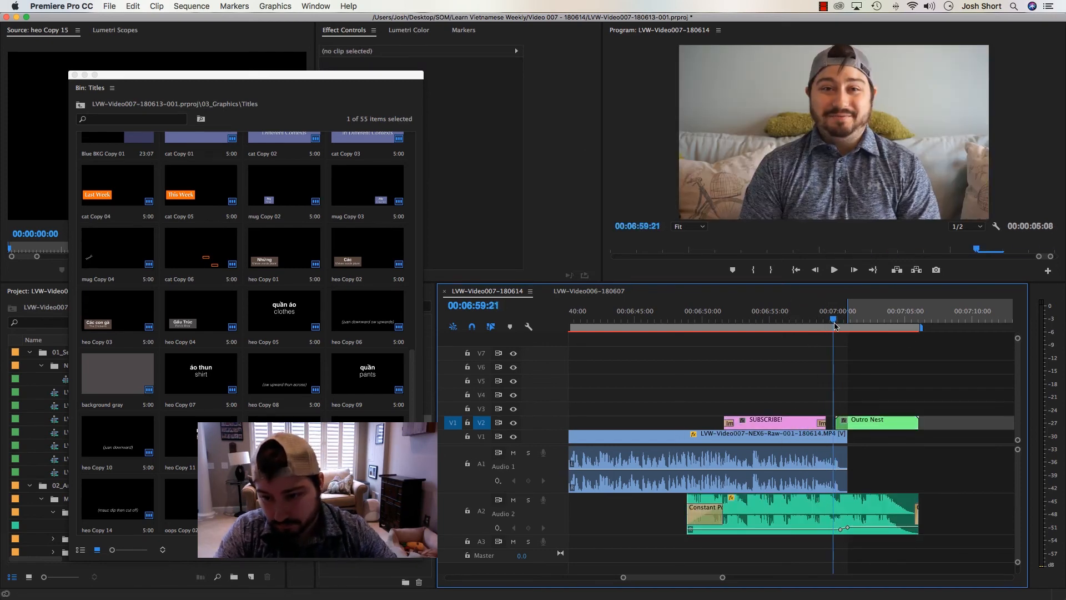
left_click_drag(841, 329, 847, 328)
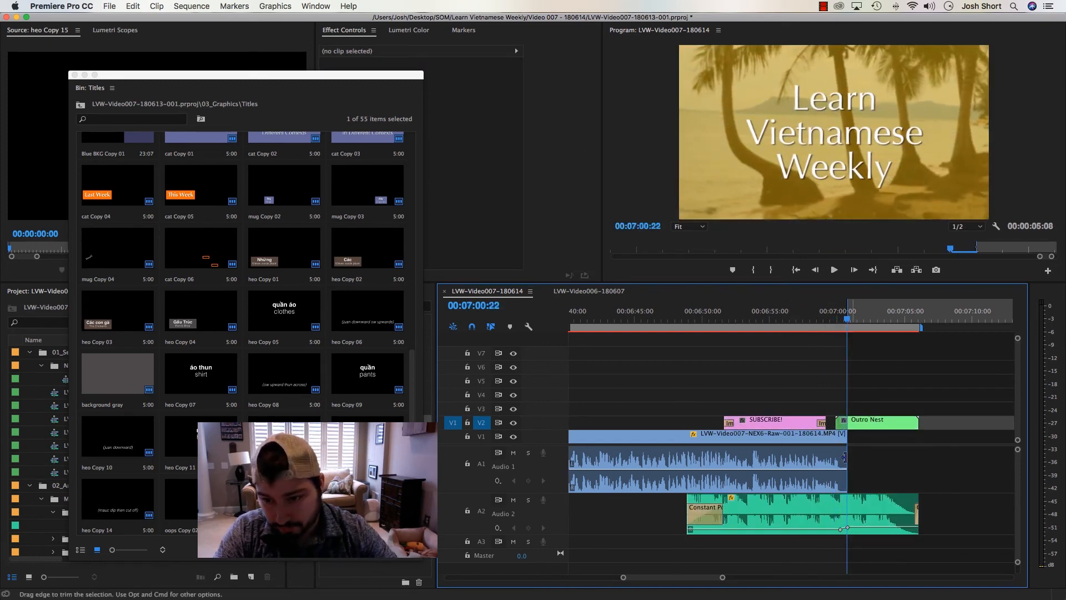
left_click(740, 321)
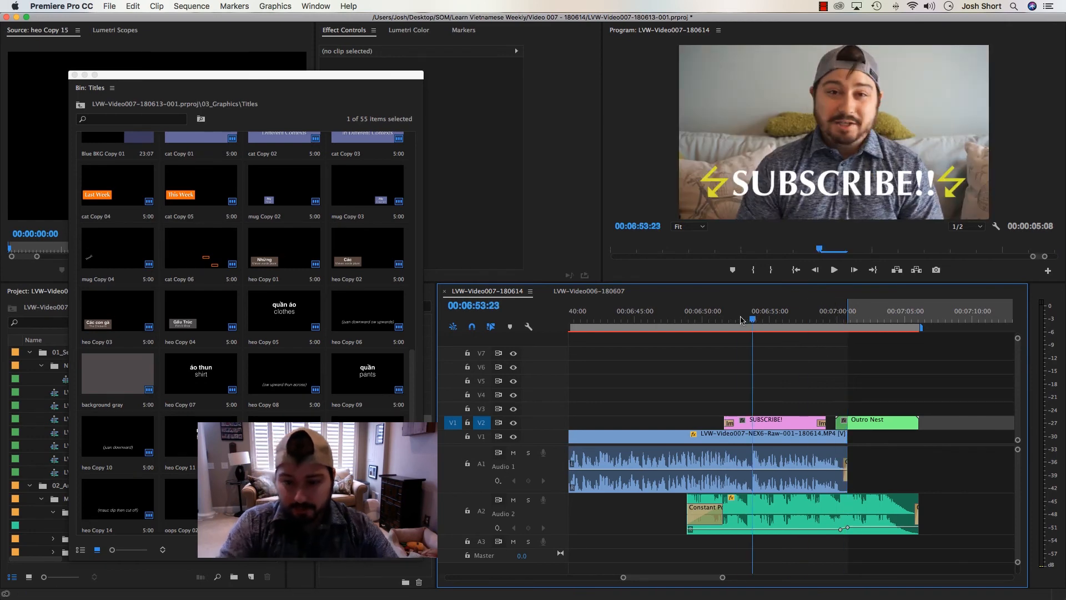
Close the Titles bin window and load Video 007's ZiplineZebra music track into the Source monitor
left_click(774, 502)
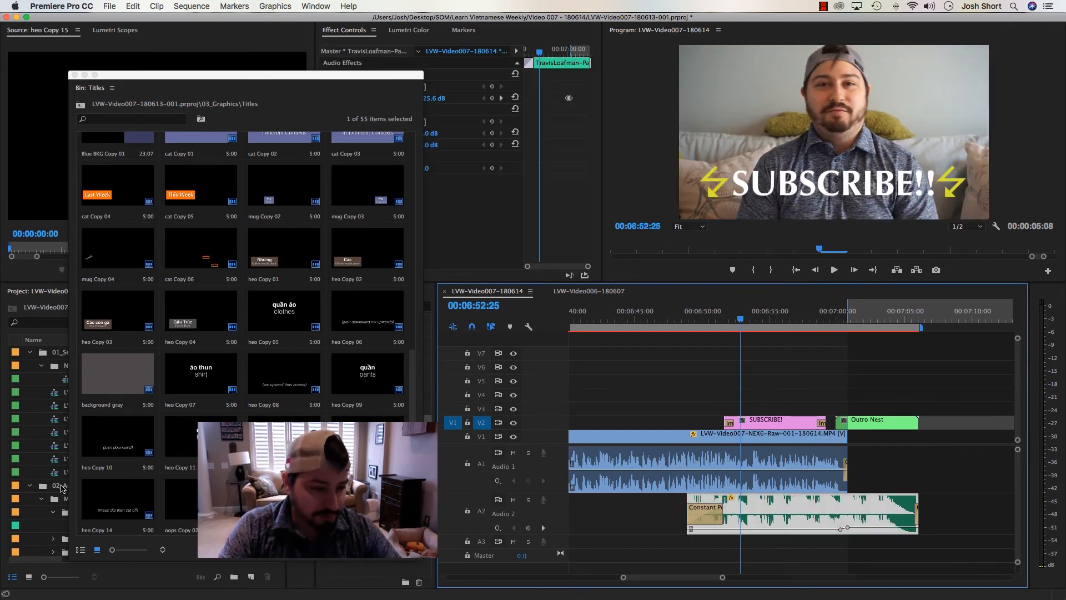
left_click(75, 74)
scroll(130, 412, "down", 5)
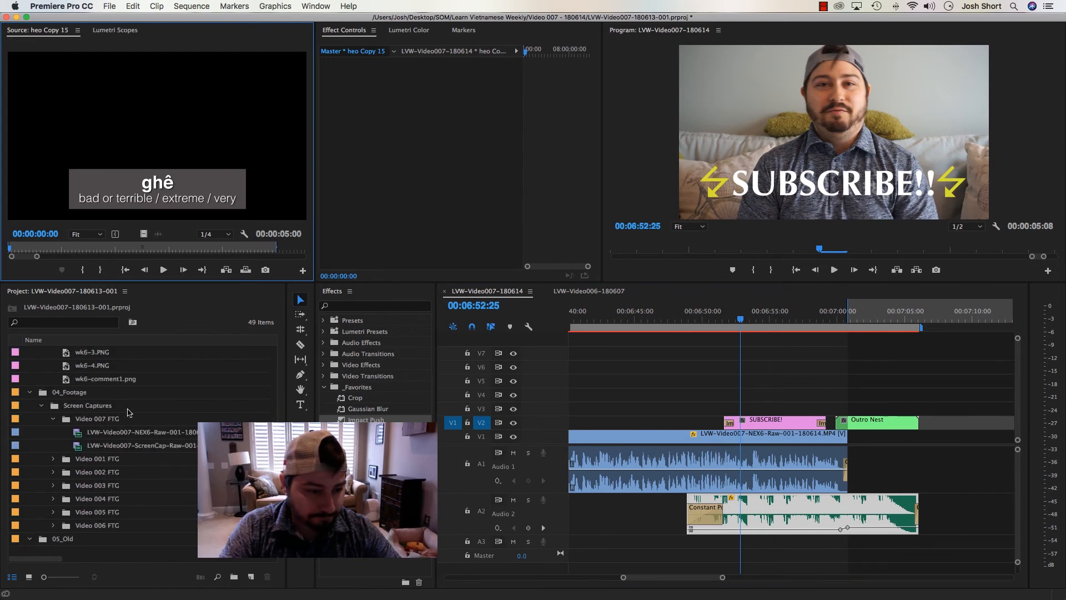
left_click_drag(80, 434, 166, 180)
Mark an out point at 00:08:20:09 in the music track, where its final note dies away
left_click(286, 181)
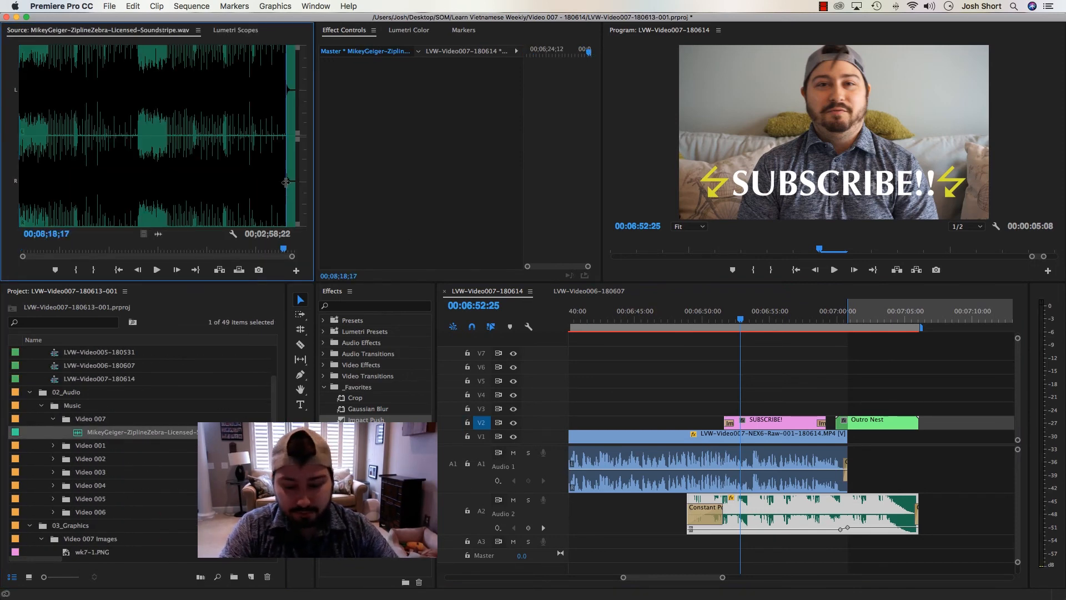
key("equal")
key("equal")
key("equal")
key("equal")
left_click_drag(169, 172, 200, 174)
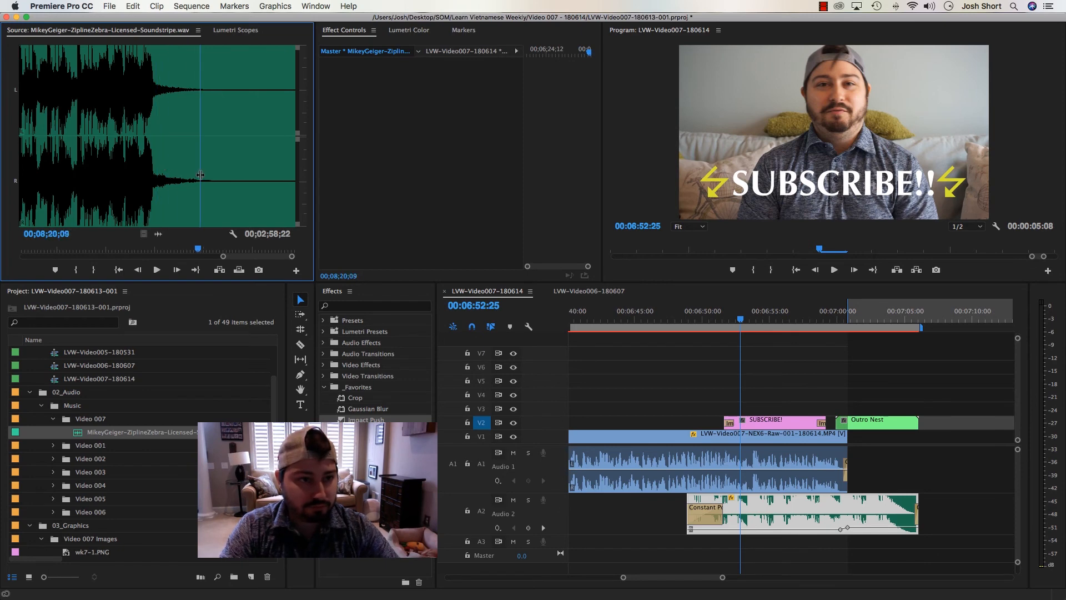
key("o")
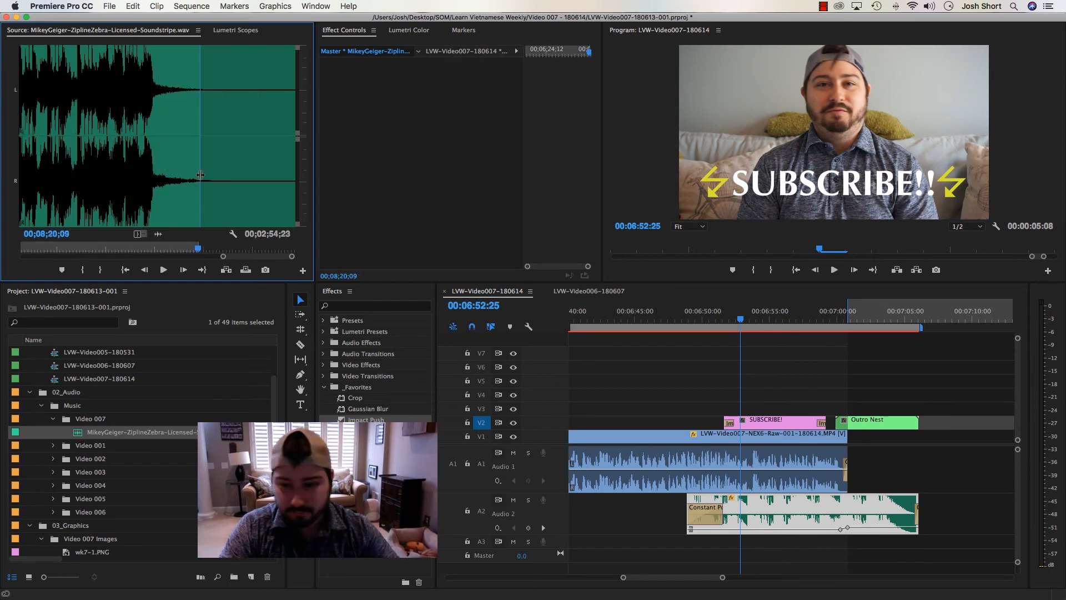
Route the source audio to A2 and overwrite the old outro music with the new track, ending at 00:07:06:01
left_click(633, 352)
left_click(481, 511)
left_click(453, 511)
left_click(482, 422)
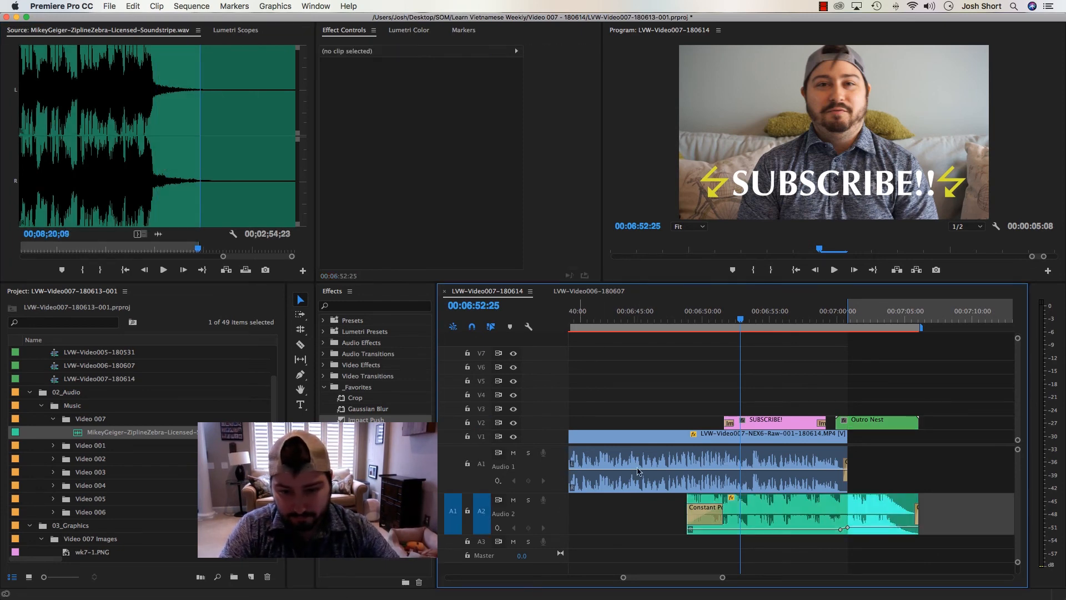
key("Down")
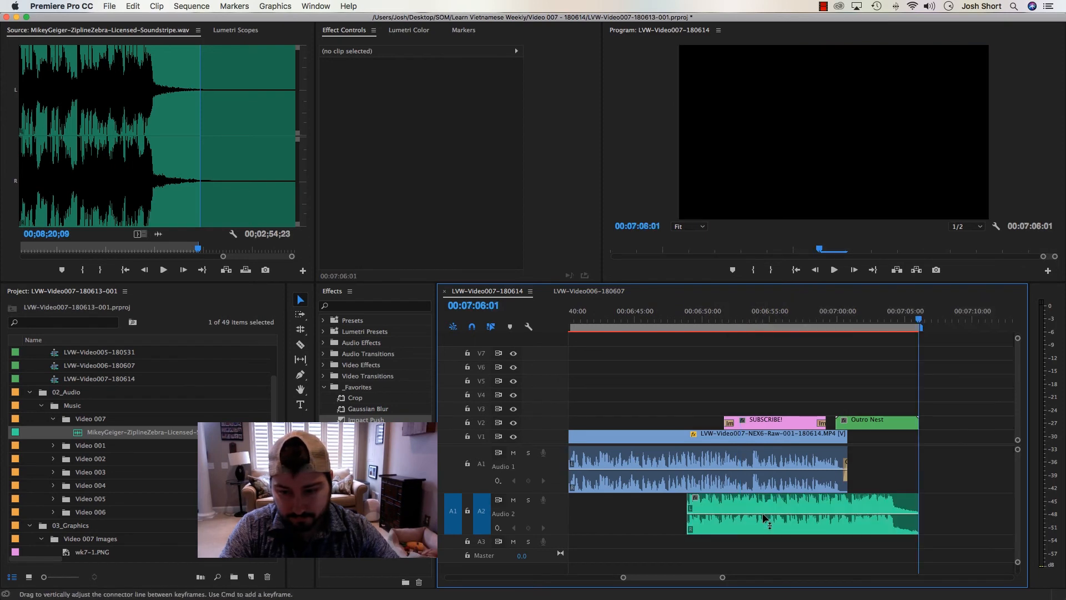
Add Constant Power fades to the new outro music, 00:00:01:00 long at its end and 00:00:02:20 at its start
double_click(917, 510)
key("Return")
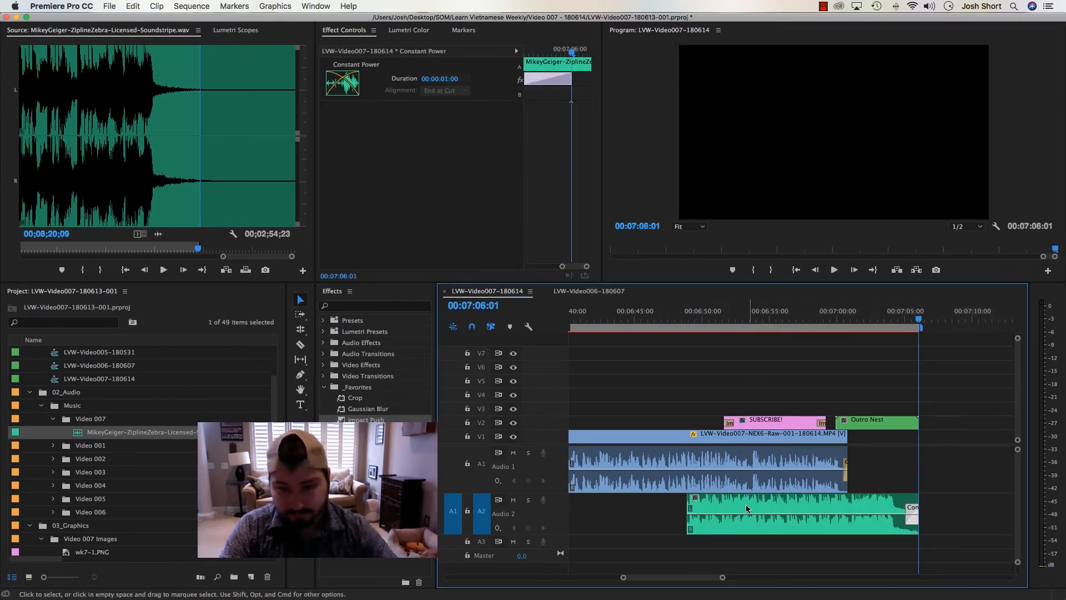
left_click(688, 509)
key("super+shift+d")
double_click(690, 509)
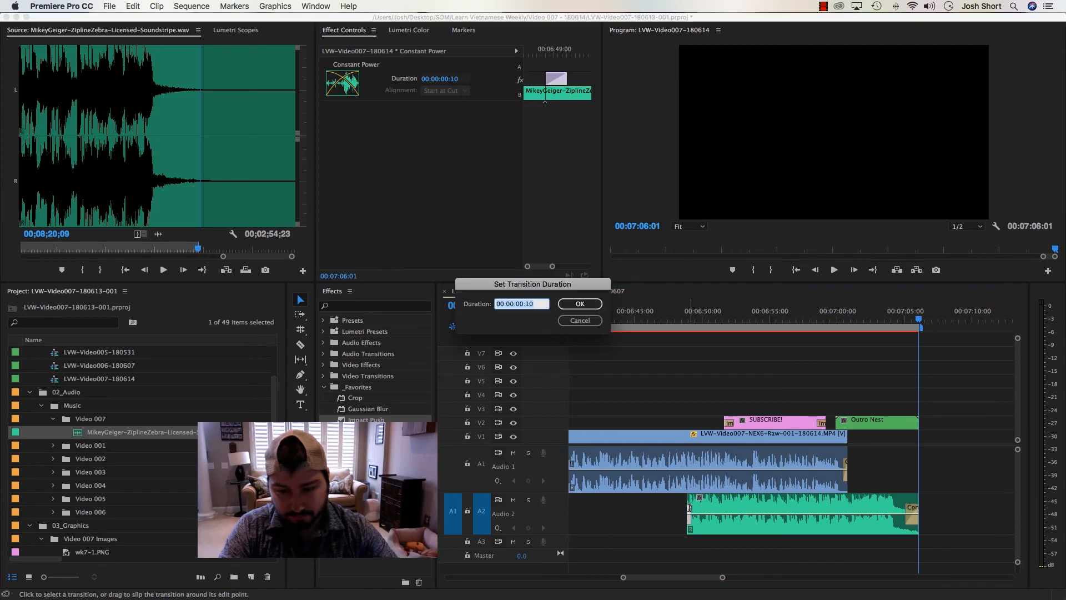
type("150")
key("Return")
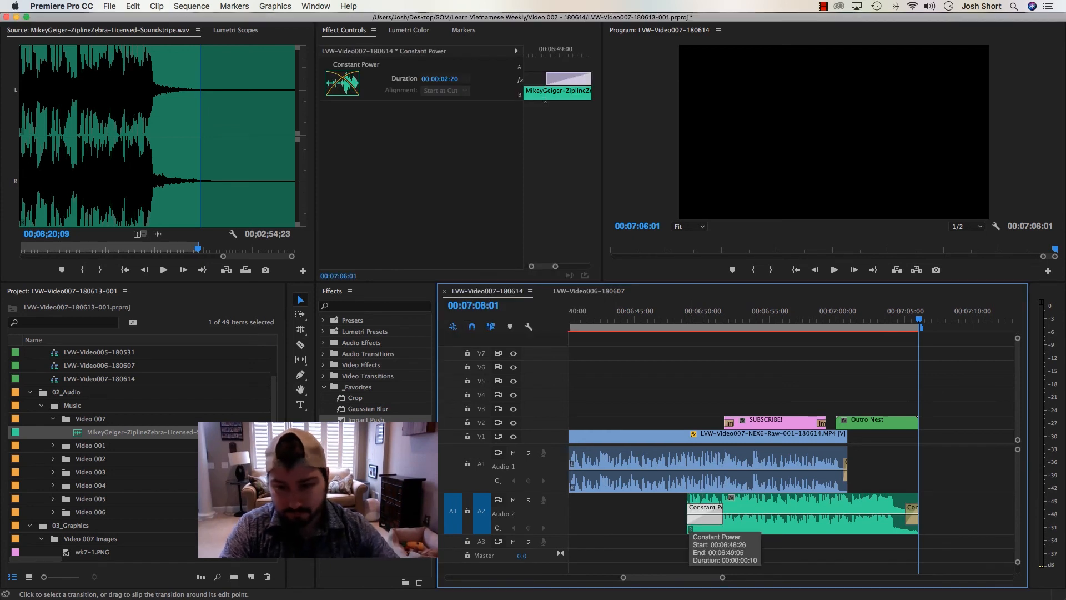
Set the outro music clip's volume level to -24.0 dB and start level keyframing at 00:06:59:28
left_click(754, 503)
left_click(342, 98)
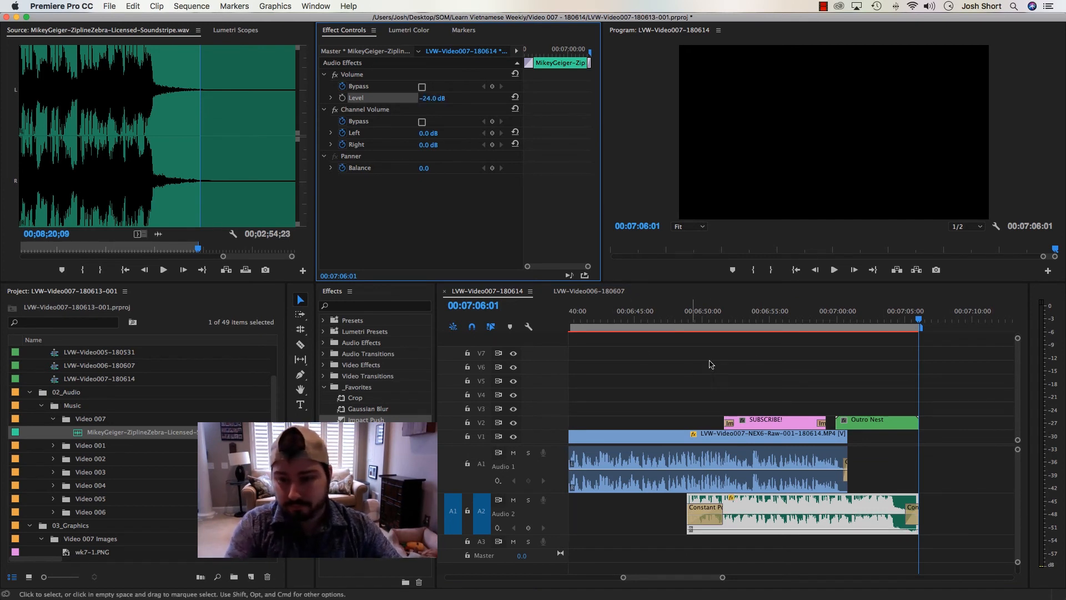
left_click(839, 327)
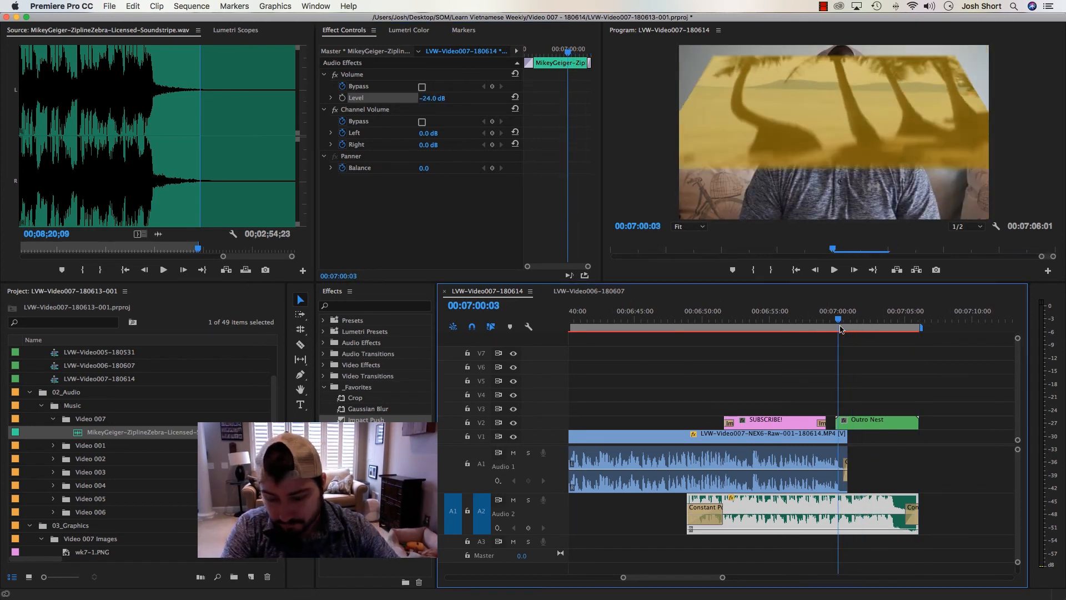
key("=")
key("=")
key("=")
key("shift+Left")
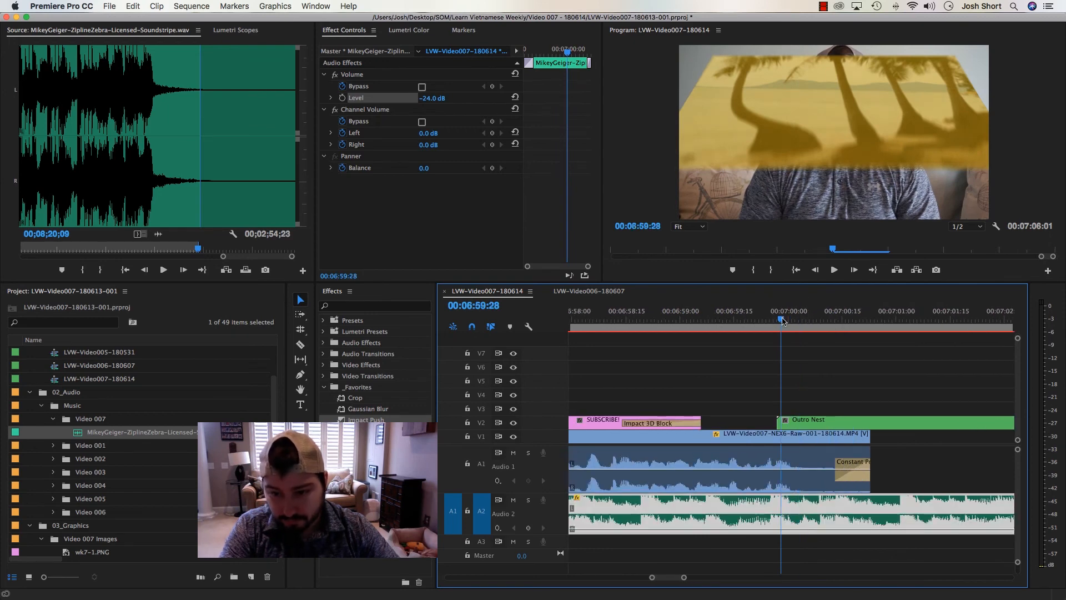
left_click(403, 241)
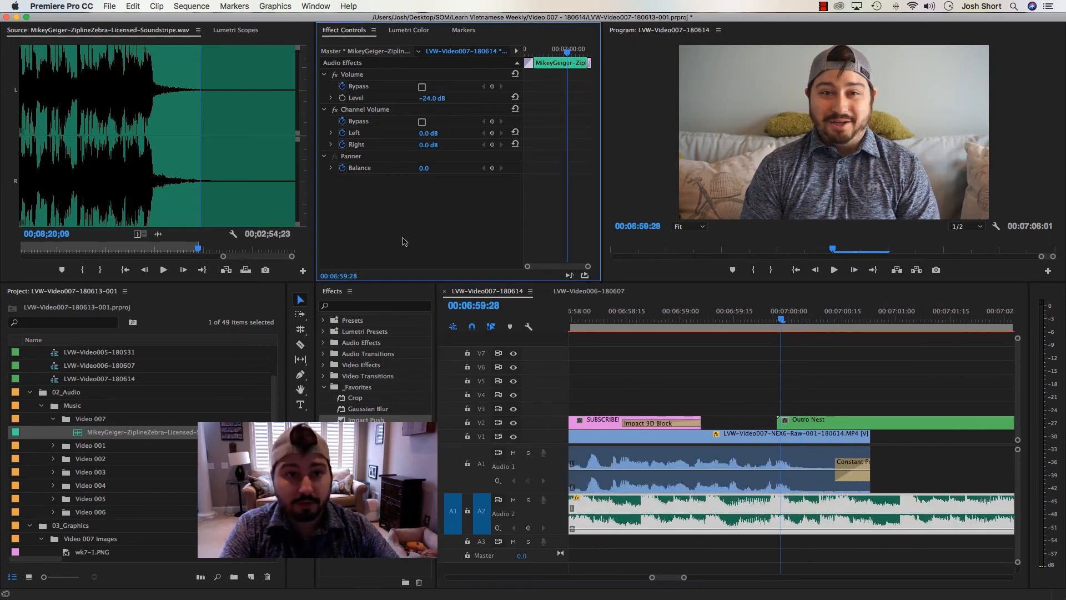
left_click(343, 98)
Add a second volume keyframe of -12.0 dB to the outro music at 00:07:00:06
key("Right")
key("Right")
key("Right")
key("Right")
key("Right")
key("Right")
key("Right")
key("Right")
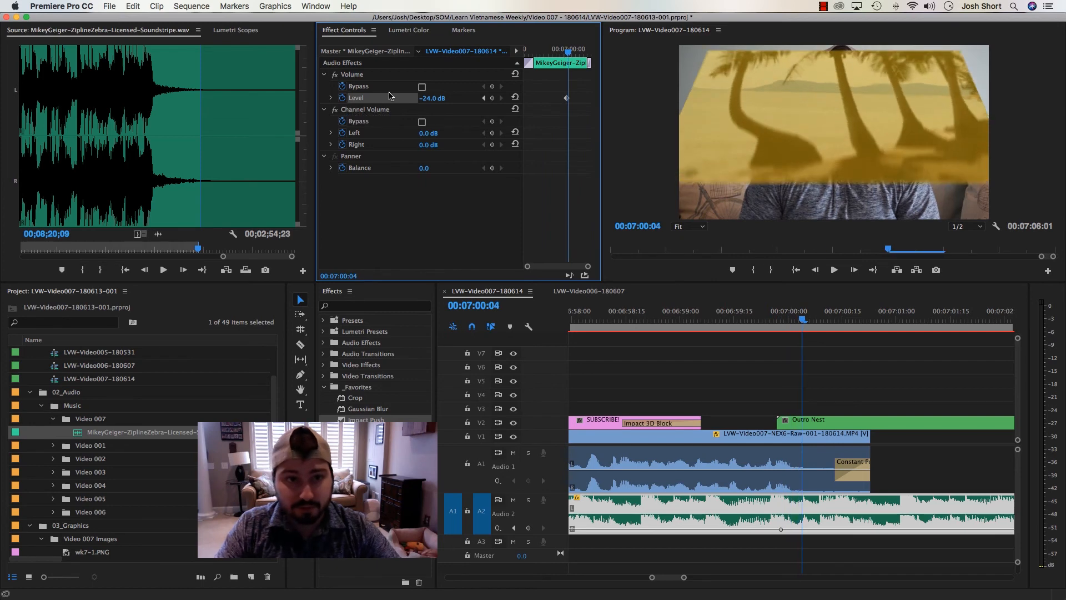
type("-12")
key("Return")
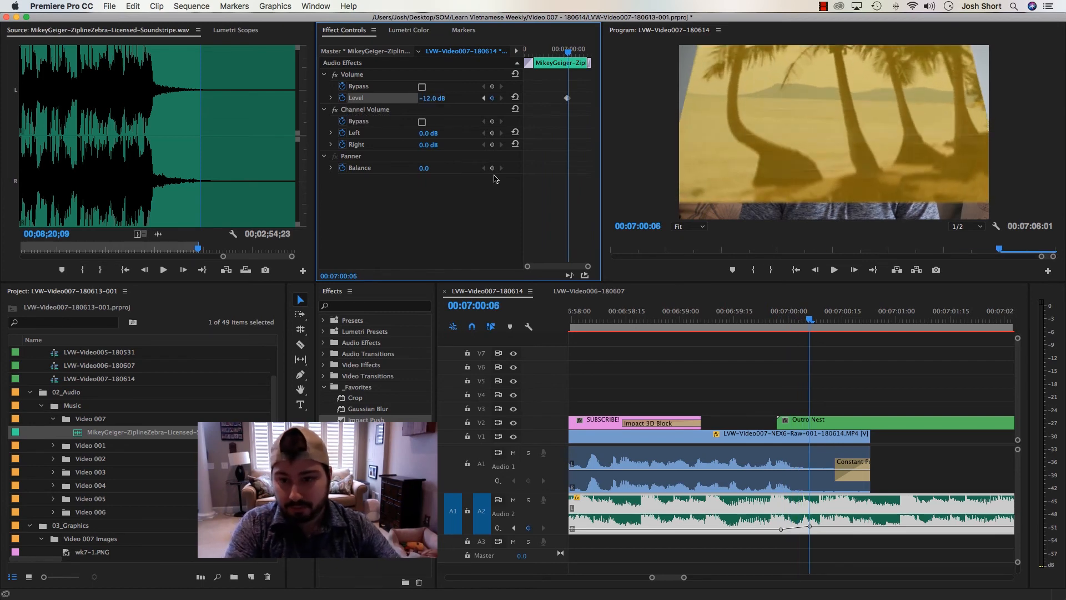
left_click(779, 344)
Play the closing section from well before the SUBSCRIBE! title to check the title and music timing against the speech
left_click(745, 311)
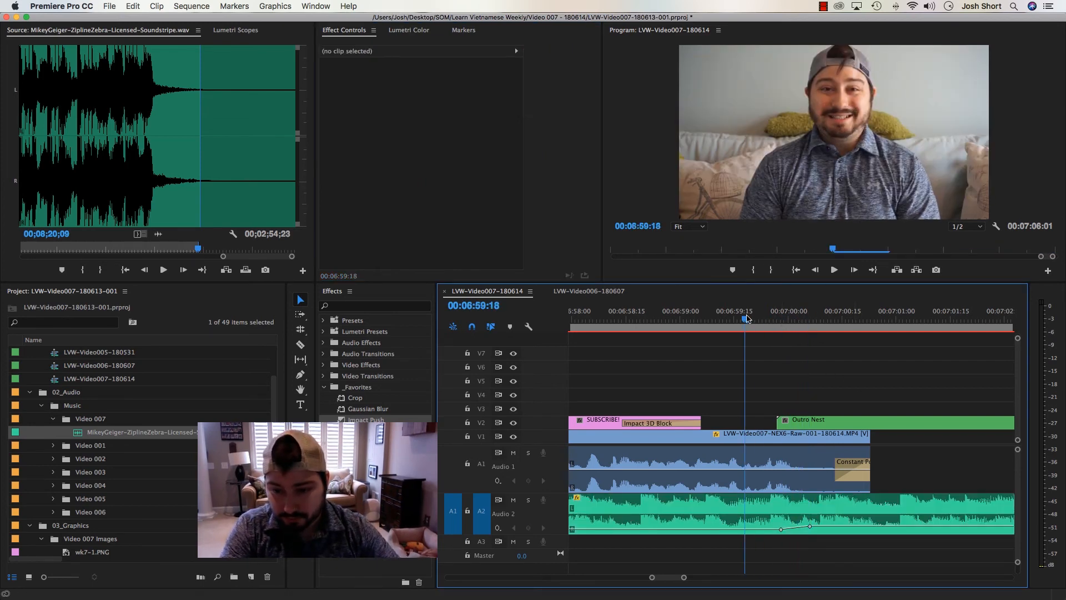
key("minus")
key("minus")
key("minus")
key("minus")
left_click_drag(722, 322, 683, 321)
key("equal")
key("space")
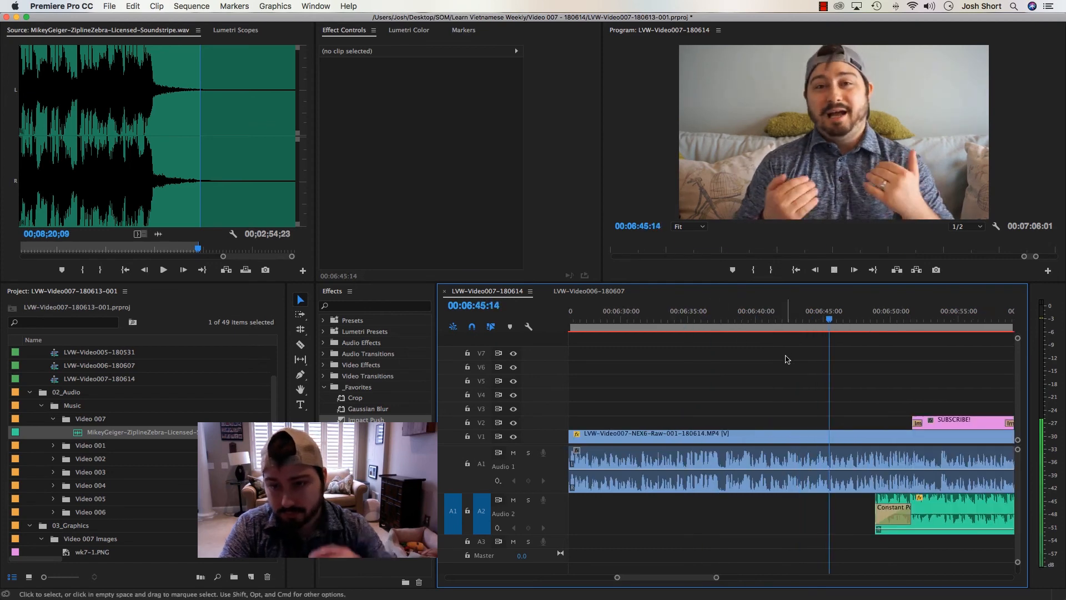
key("space")
Move the SUBSCRIBE! title earlier to about 00:06:40 and extend the outro music's start back to about 00:06:36
left_click_drag(933, 421, 787, 421)
key("minus")
left_click_drag(838, 510, 753, 511)
Play the retimed outro through to the sequence end and save the project
left_click(733, 320)
key("space")
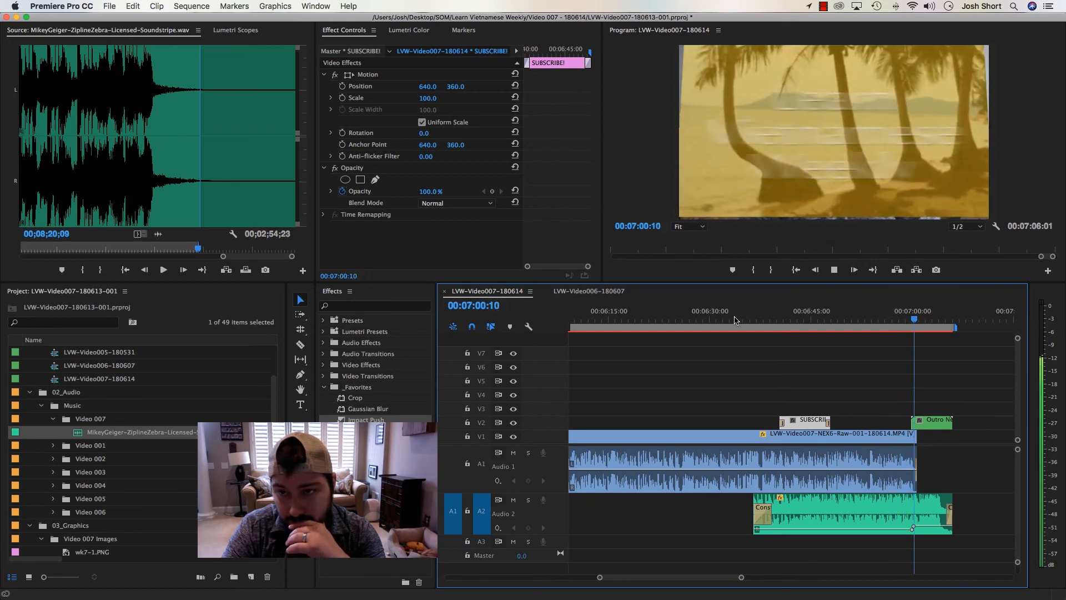
key("=")
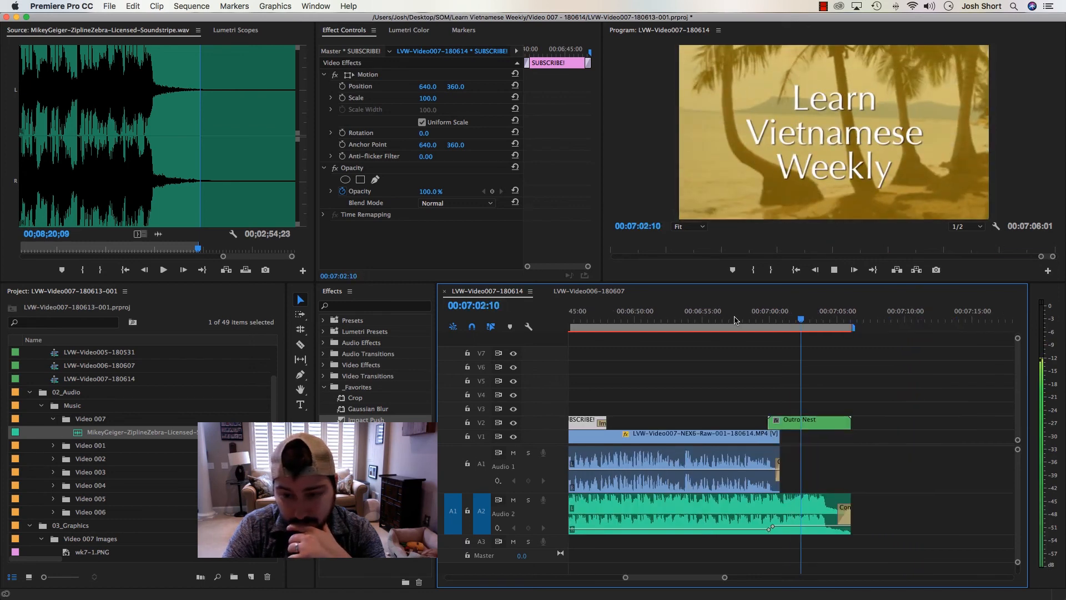
key("=")
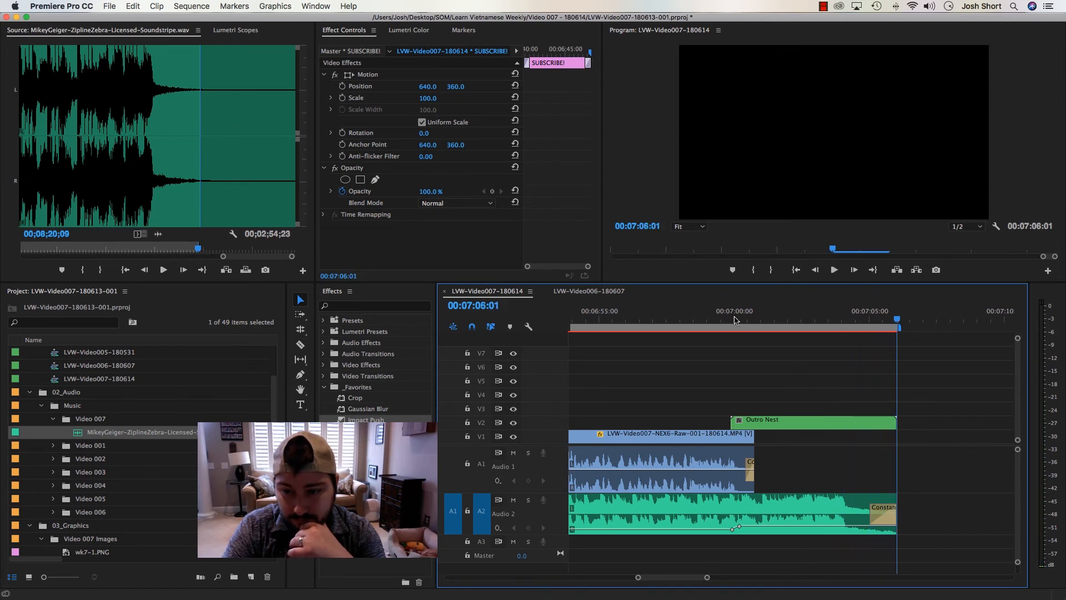
key("backslash")
left_click(716, 337)
key("cmd+s")
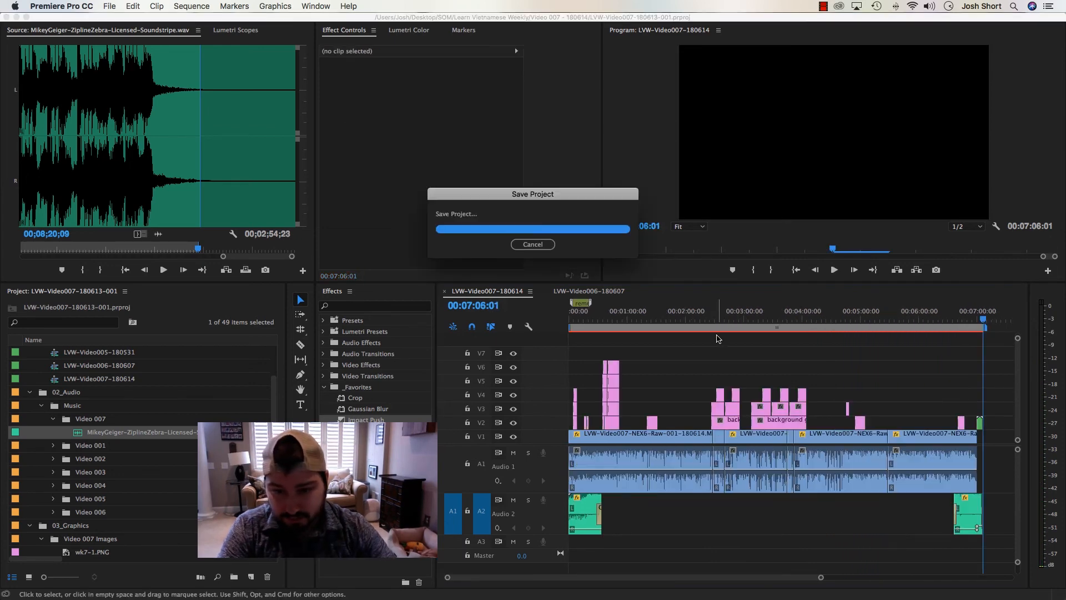
Load the intro music clip into the Source monitor and delete the "remember to replace the music" marker
key("Home")
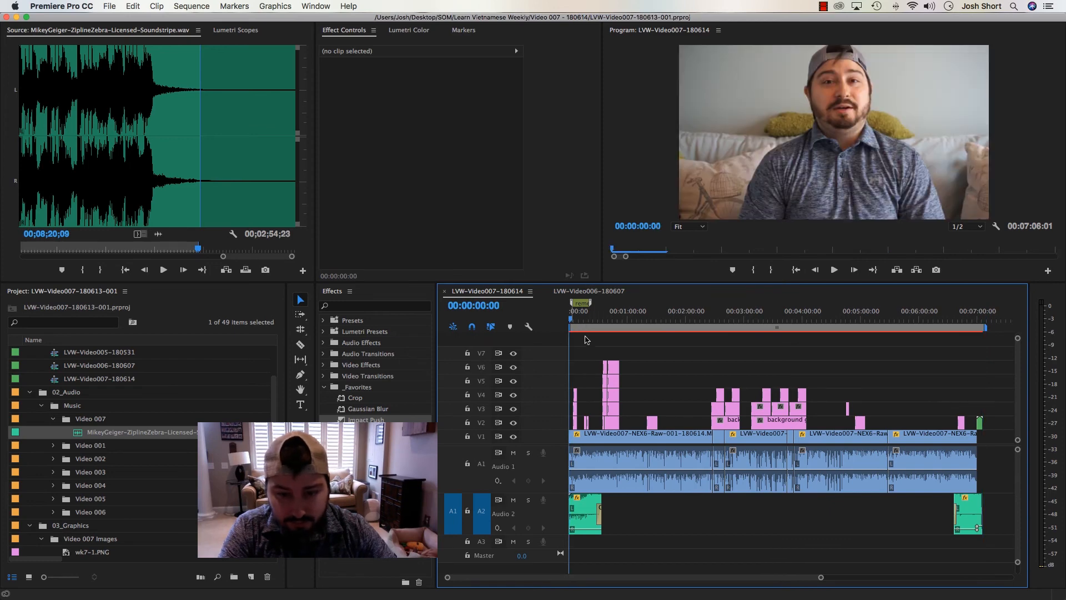
key("backslash")
left_click(624, 518)
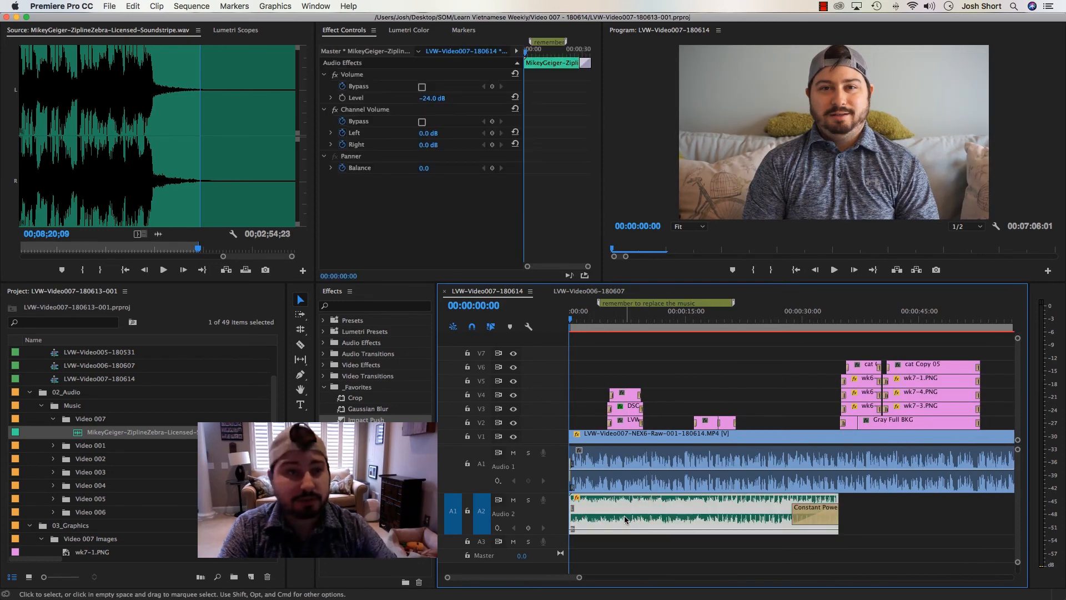
double_click(624, 516)
left_click(627, 342)
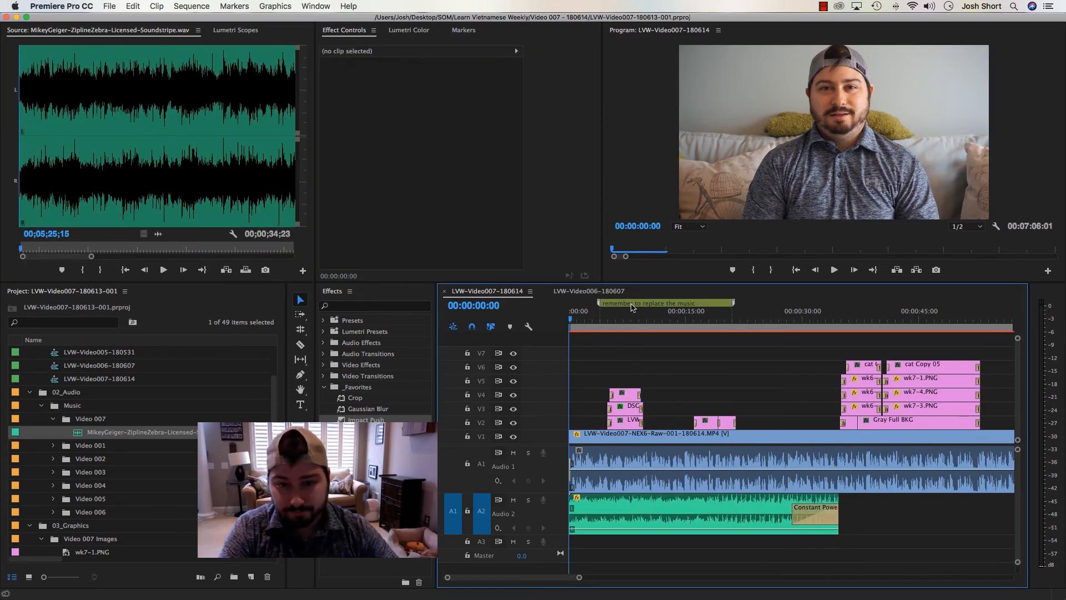
double_click(632, 307)
left_click(617, 209)
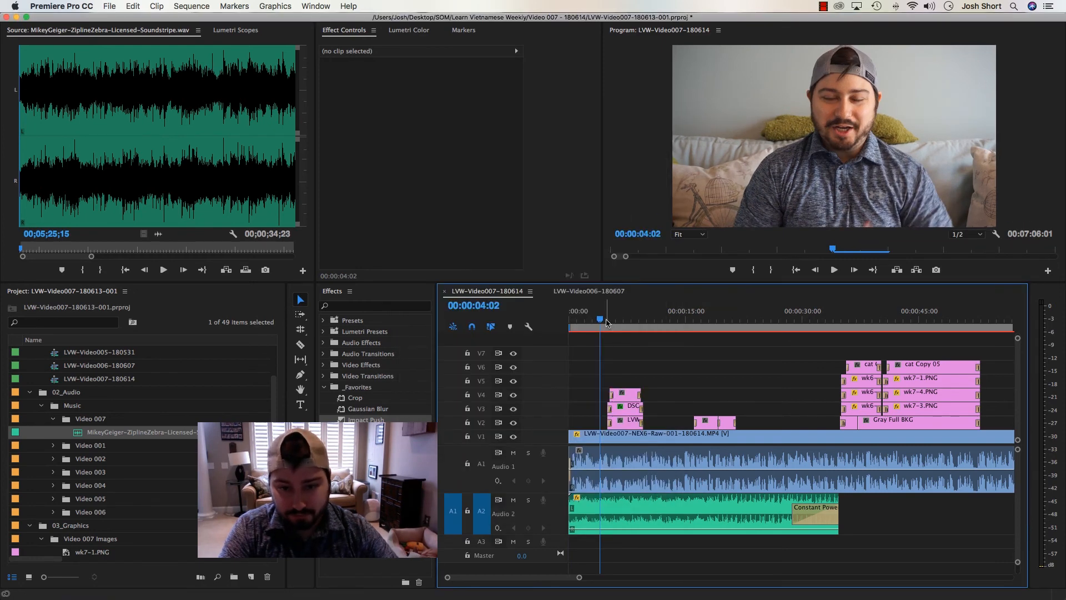
Play the sequence from the start to review the titles, image graphics and intro music over the first two minutes
left_click_drag(606, 322, 518, 322)
key("space")
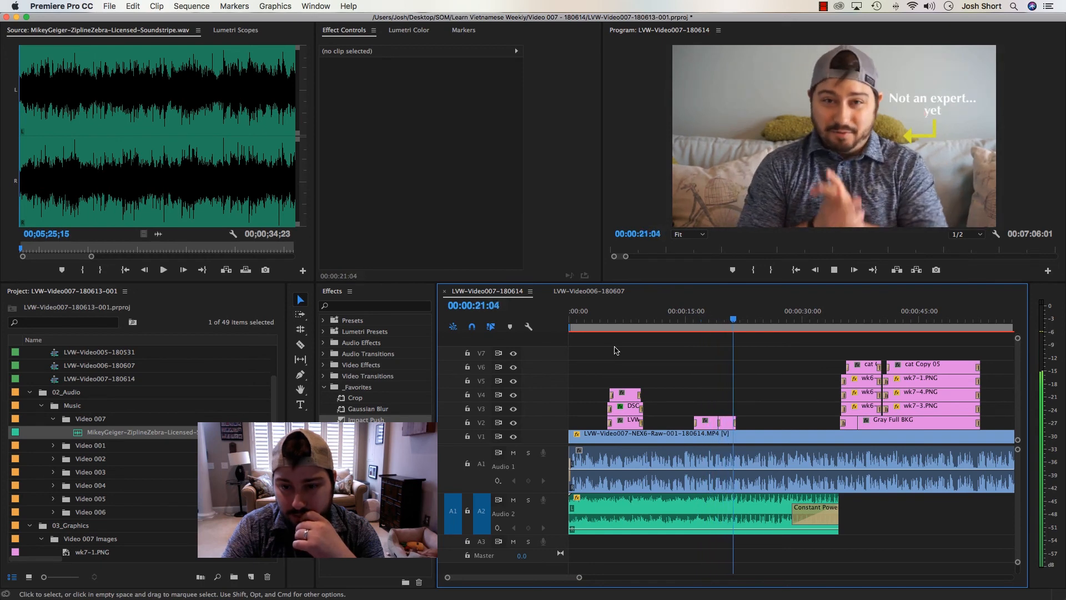
key("minus")
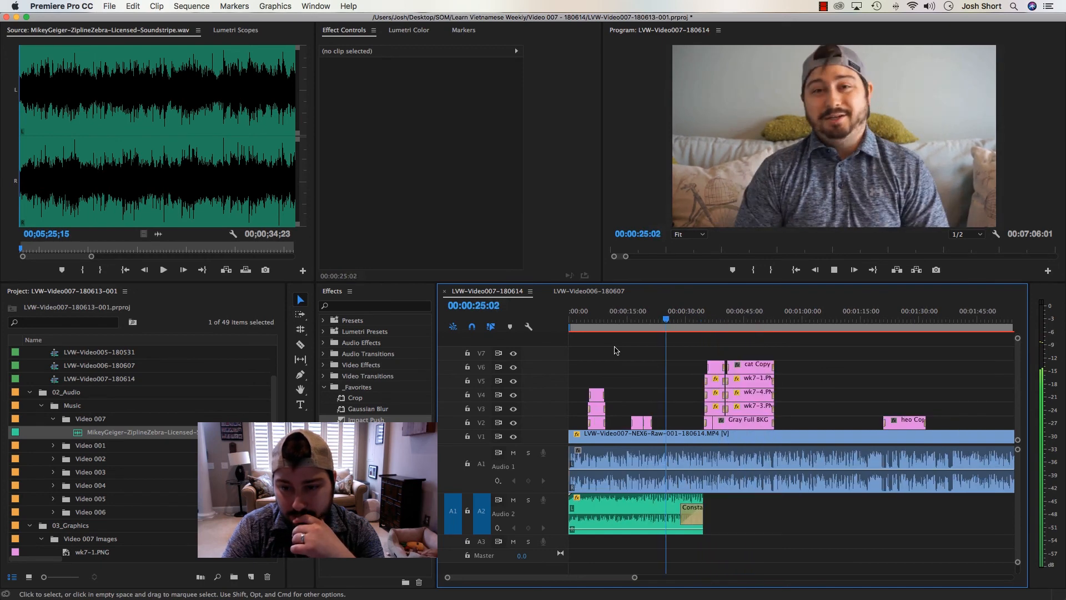
key("equal")
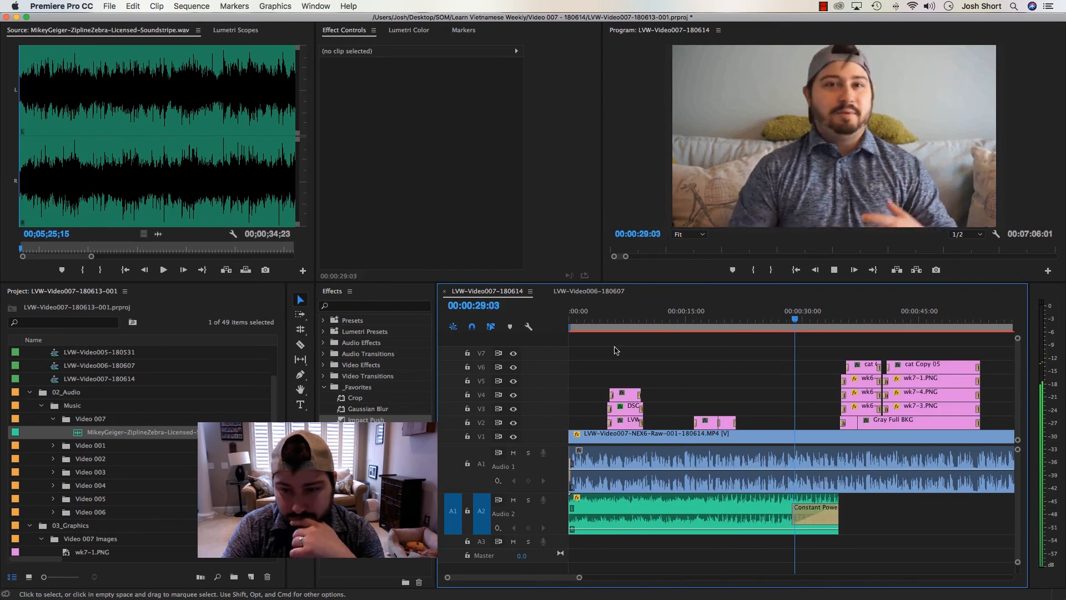
scroll(692, 368, "down", 2)
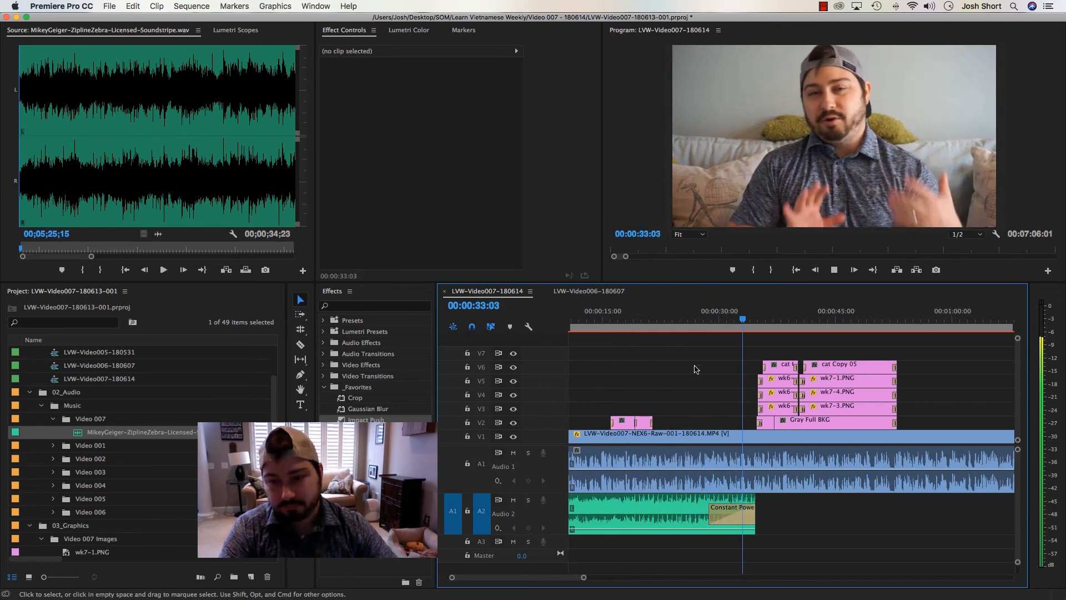
scroll(695, 369, "down", 4)
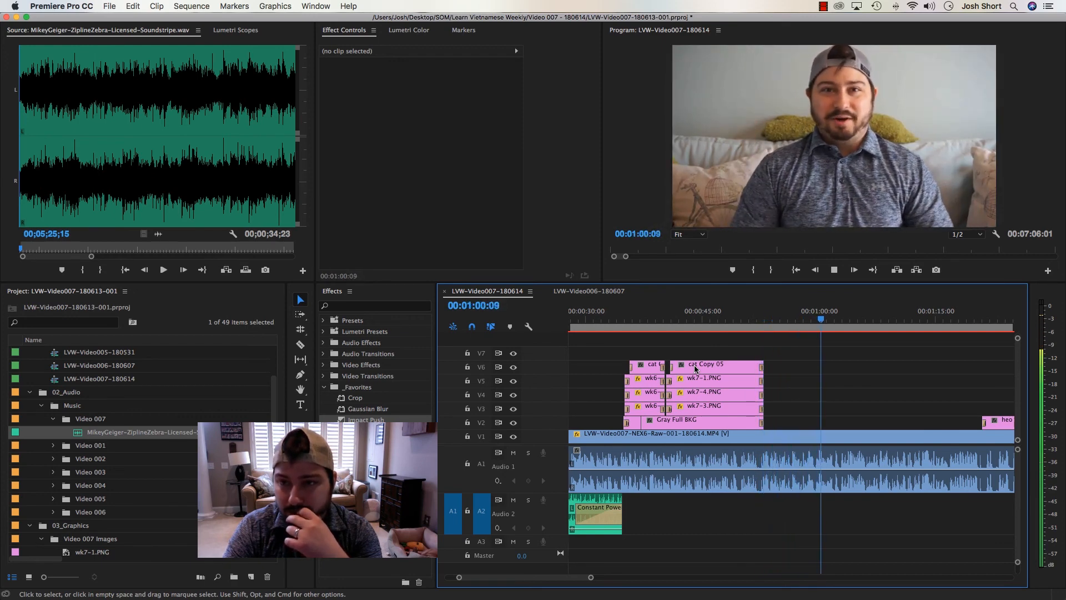
key("minus")
key("equal")
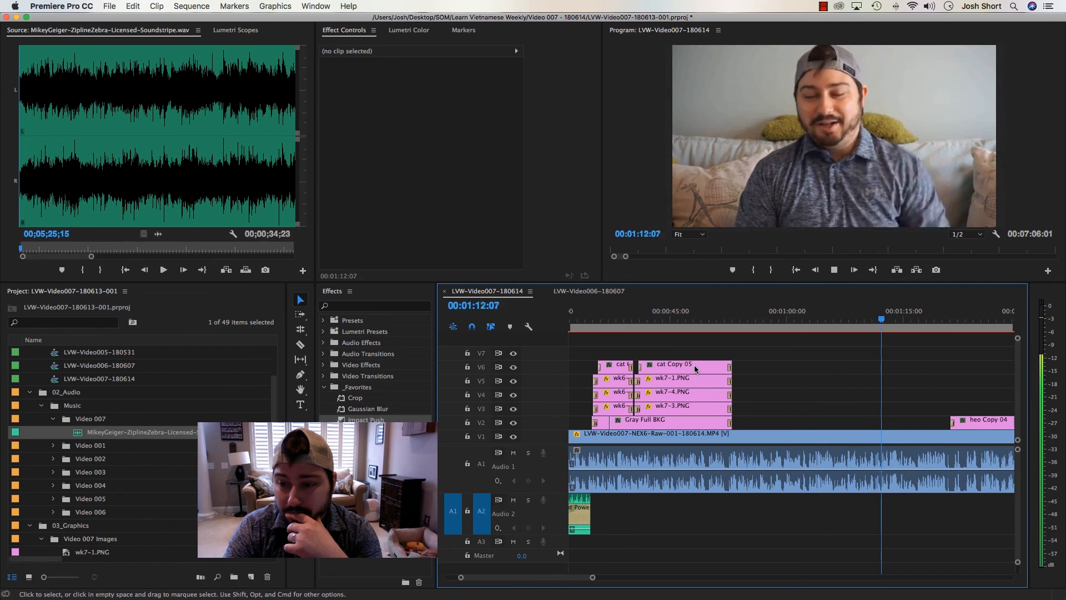
key("minus")
key("equal")
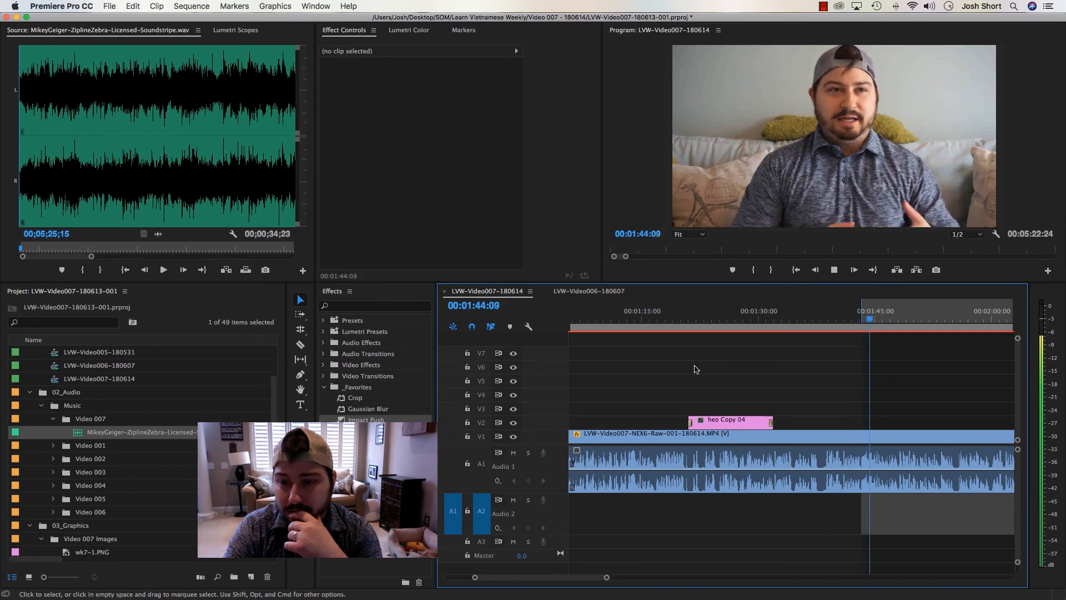
key("minus")
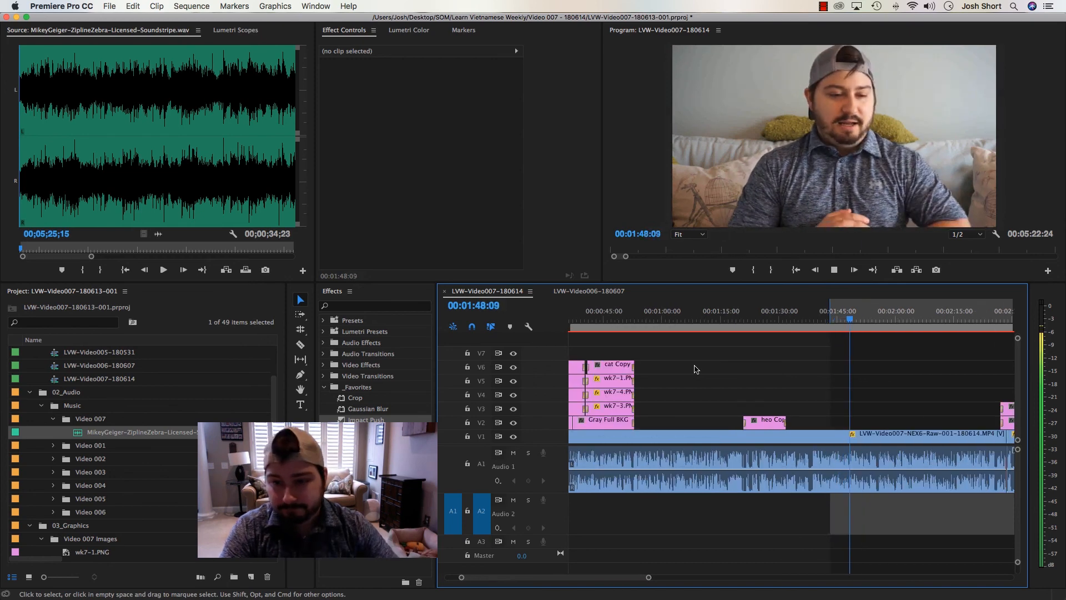
scroll(695, 369, "down", 5)
scroll(695, 368, "down", 2)
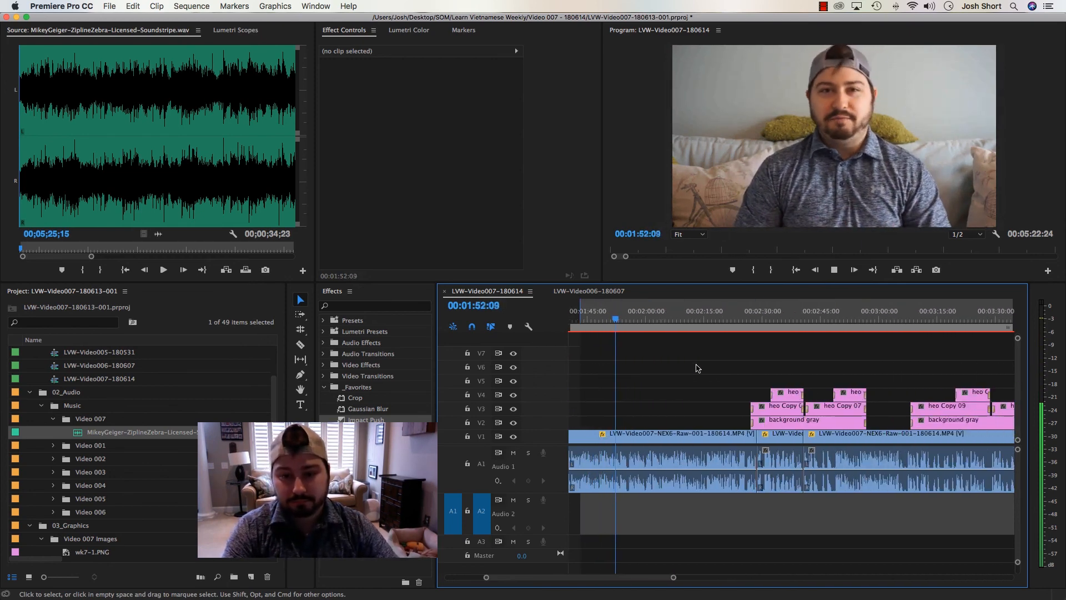
Save the project and continue the playback review through the vocabulary titles to about 00:04:20
key("super+s")
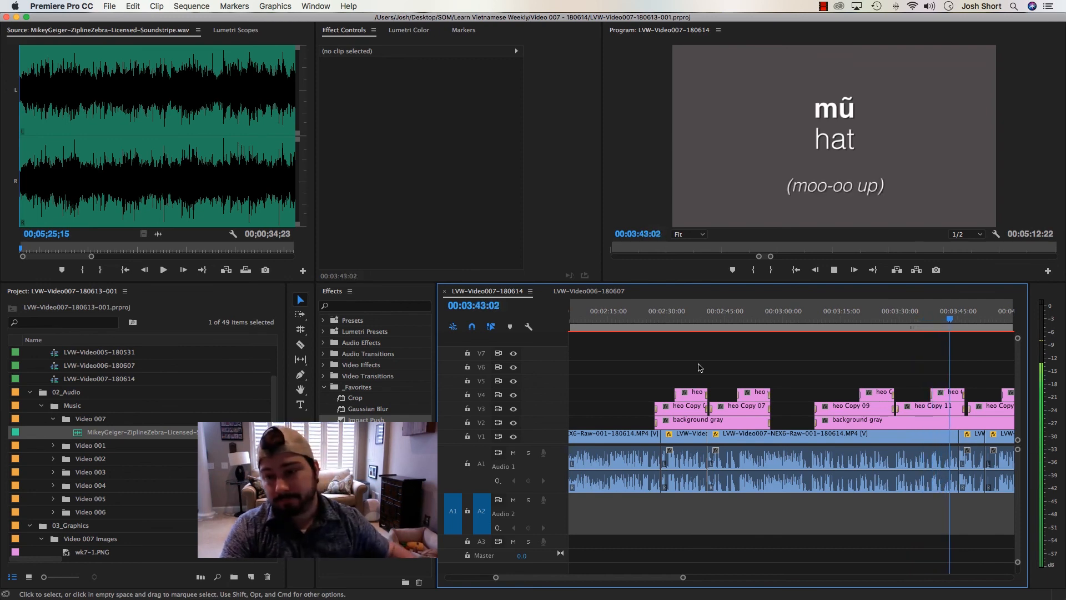
key("minus")
key("=")
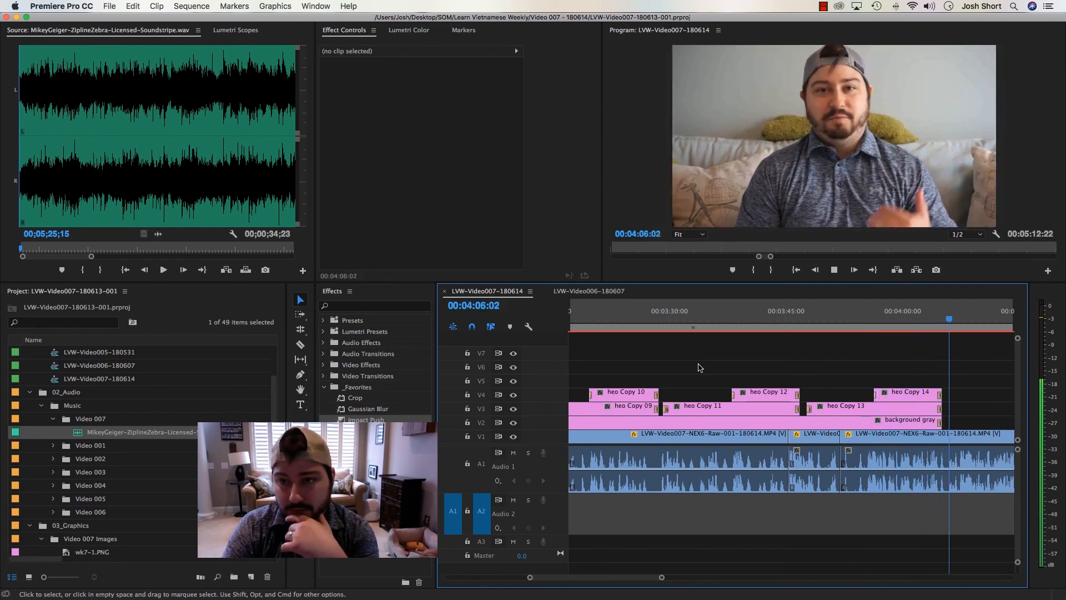
key("minus")
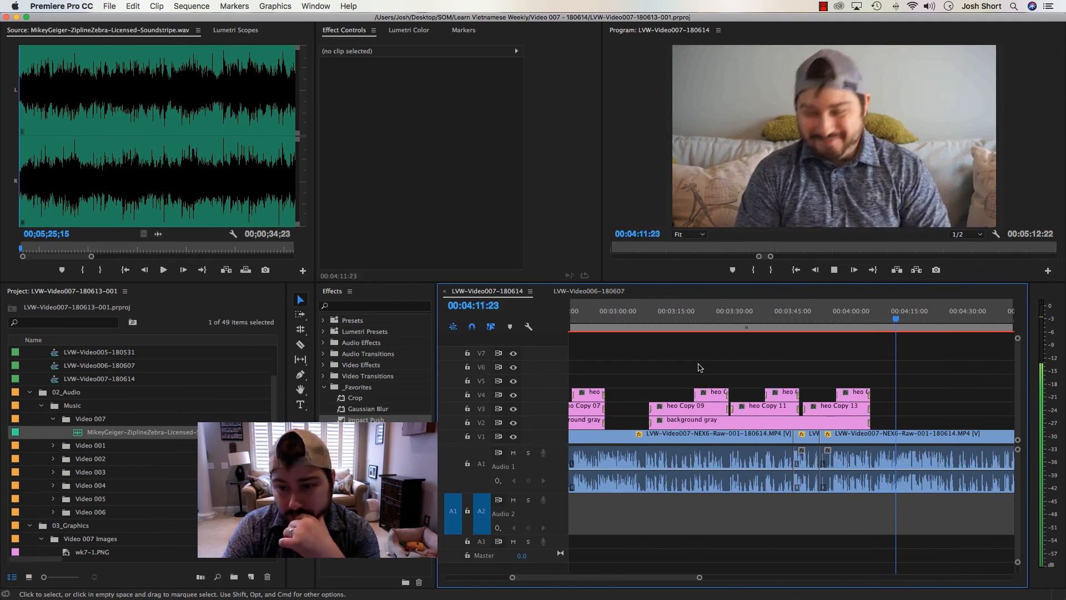
key("minus")
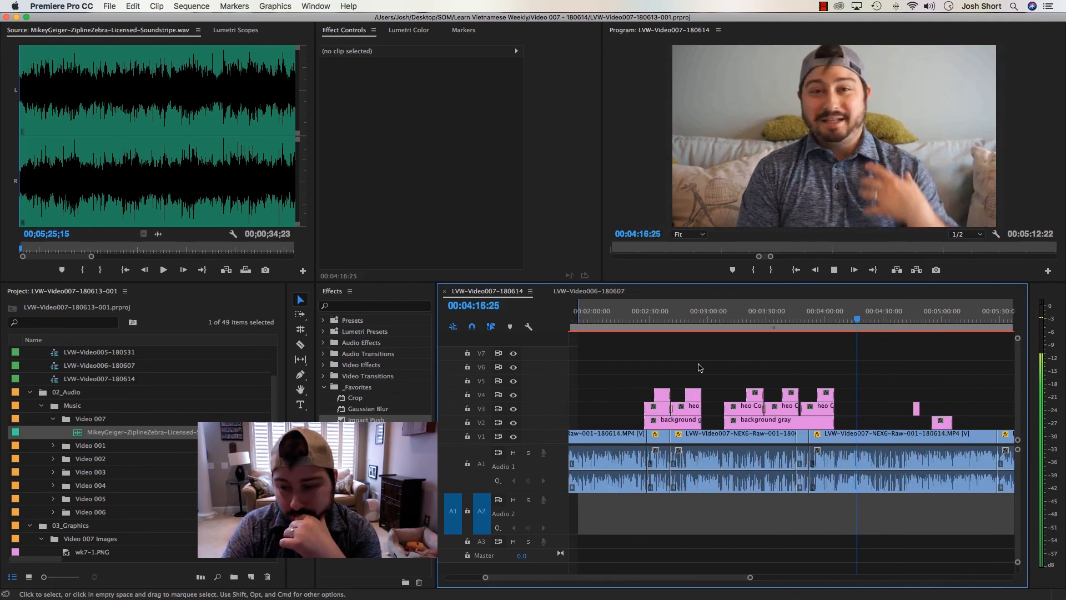
key("equal")
key("equal")
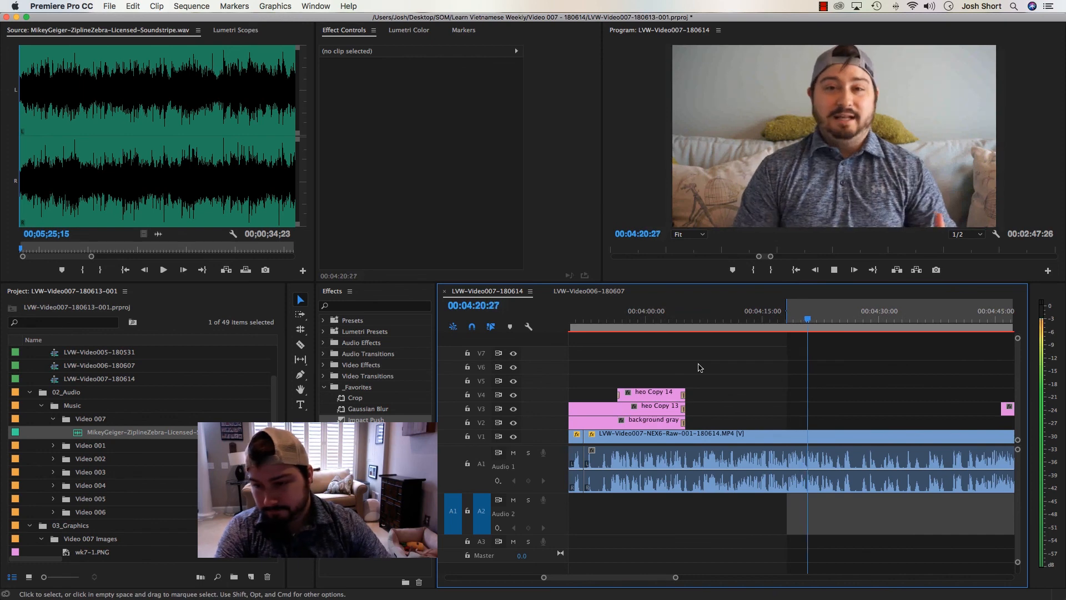
Move the short "oop" title near 00:04:47 from track V3 down to V2
scroll(763, 376, "down", 4)
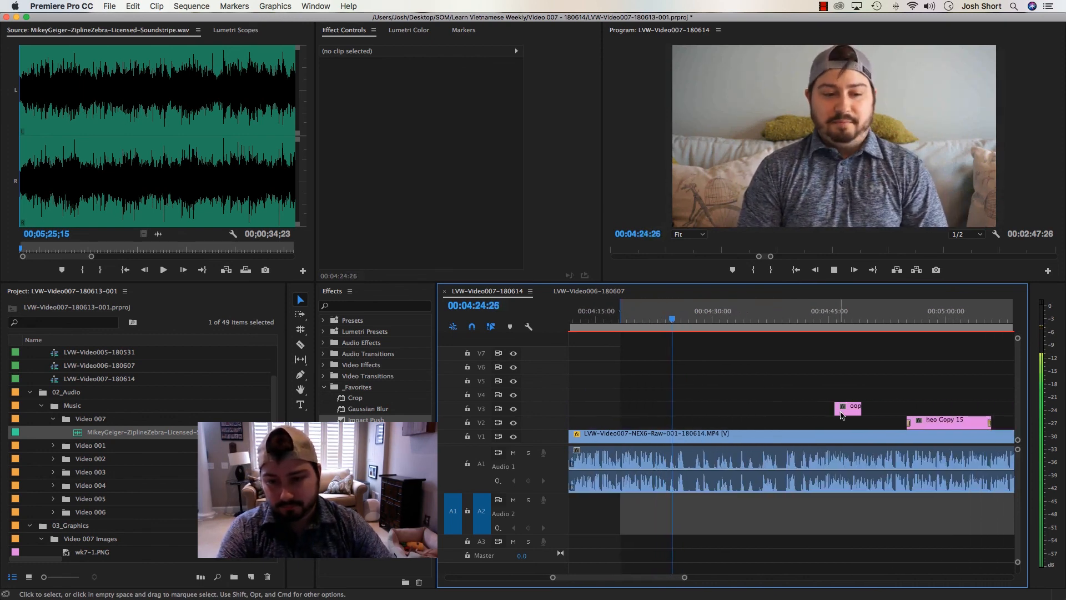
left_click_drag(844, 411, 844, 423)
left_click(822, 345)
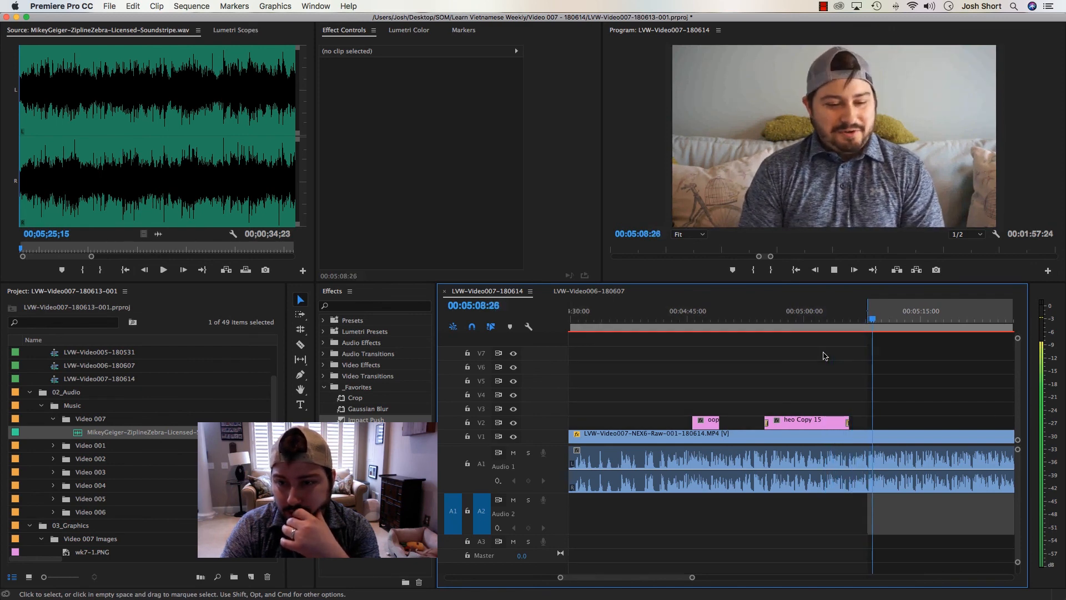
Play the rest of the sequence to its end, reviewing the remaining cuts, SUBSCRIBE! title, Outro Nest and music
key("minus")
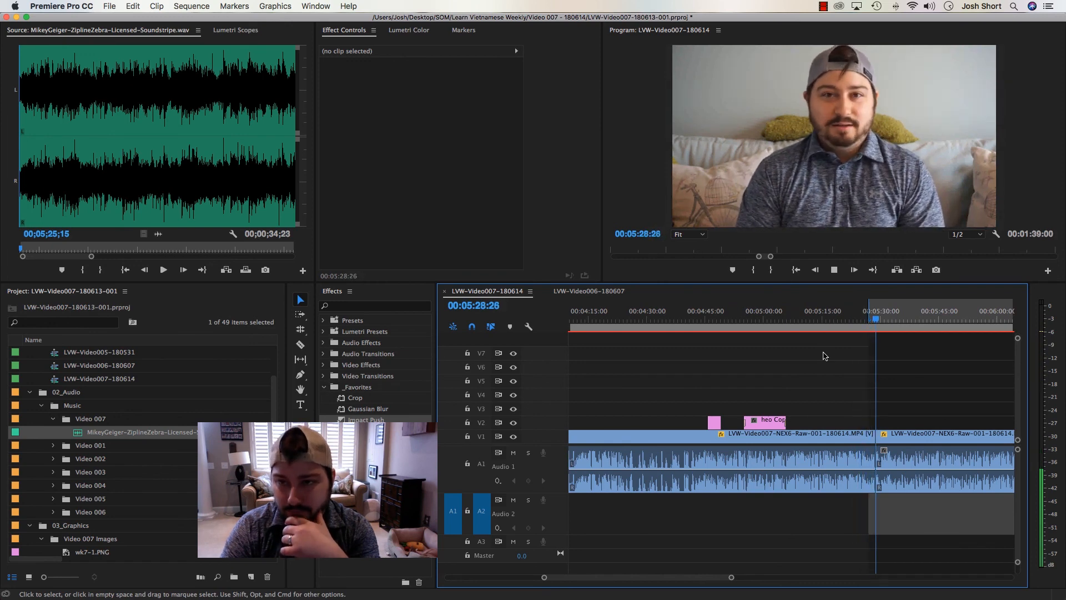
key("=")
key("minus")
key("minus")
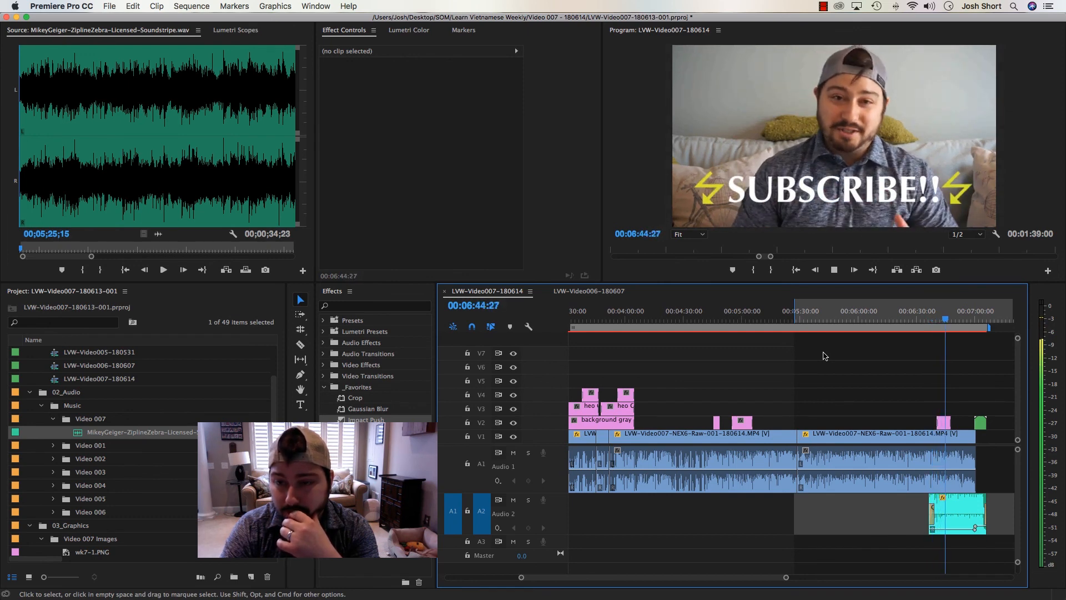
key("=")
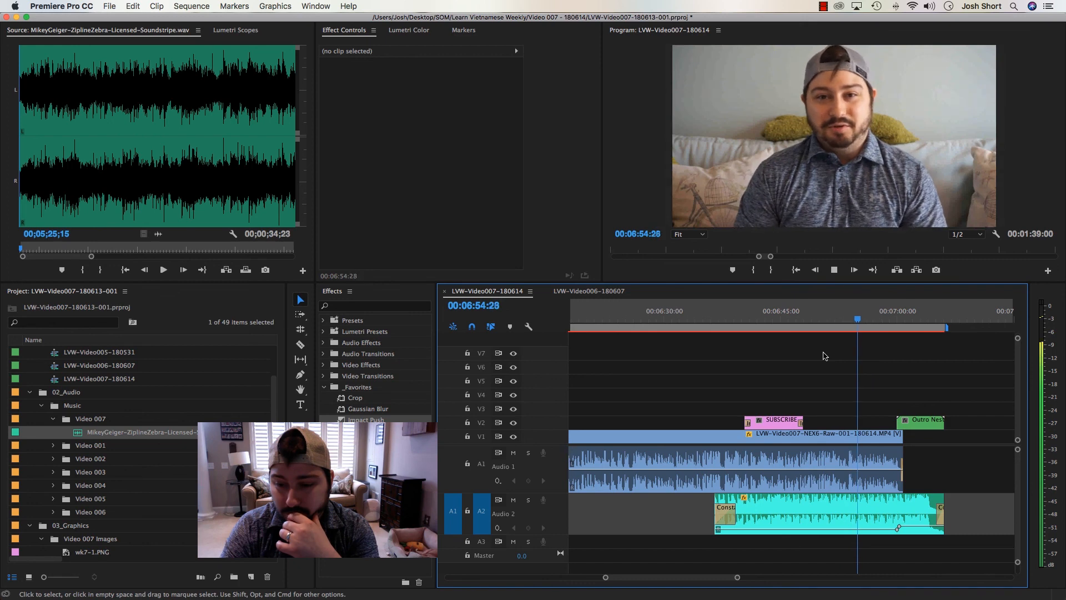
key("=")
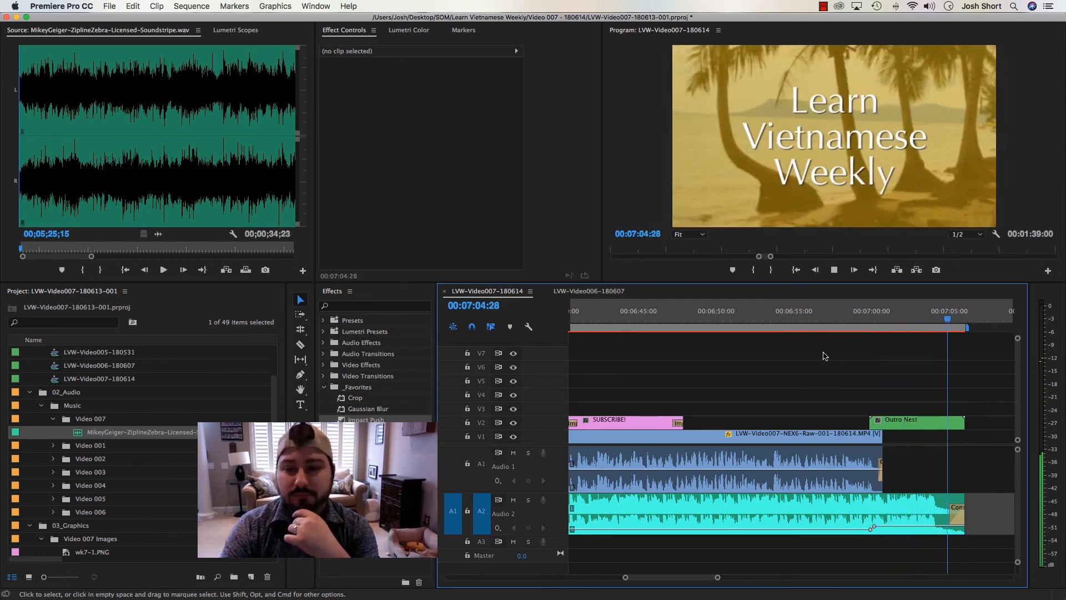
key("backslash")
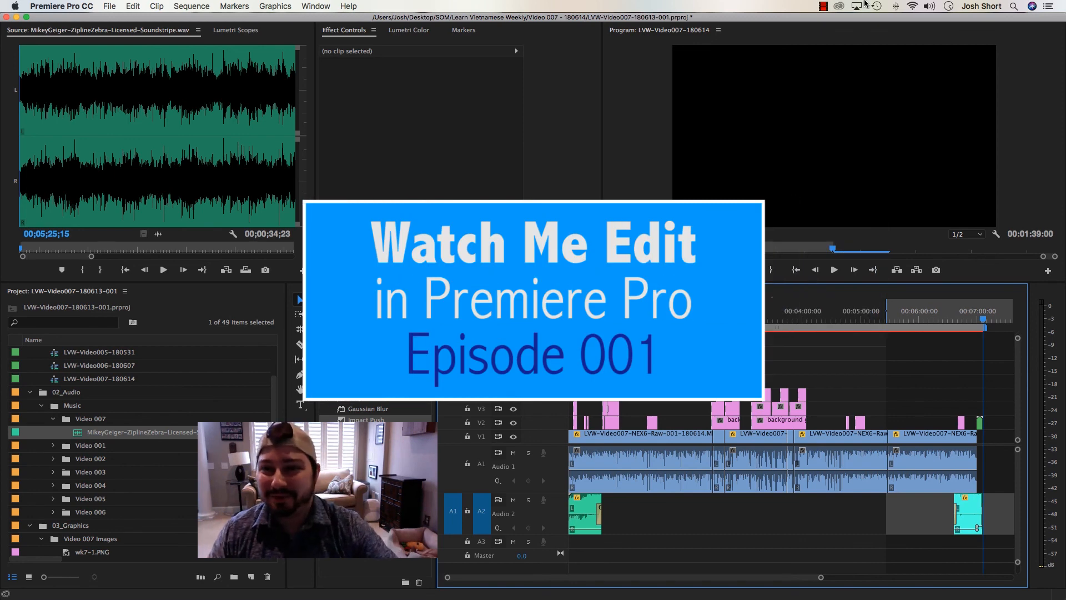
left_click(823, 7)
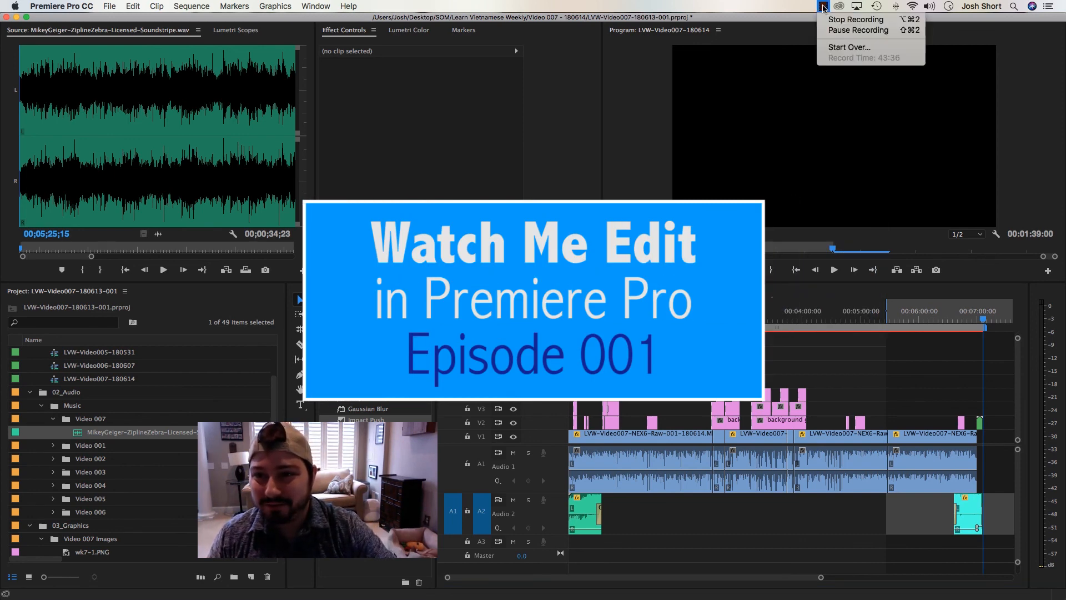
left_click(855, 19)
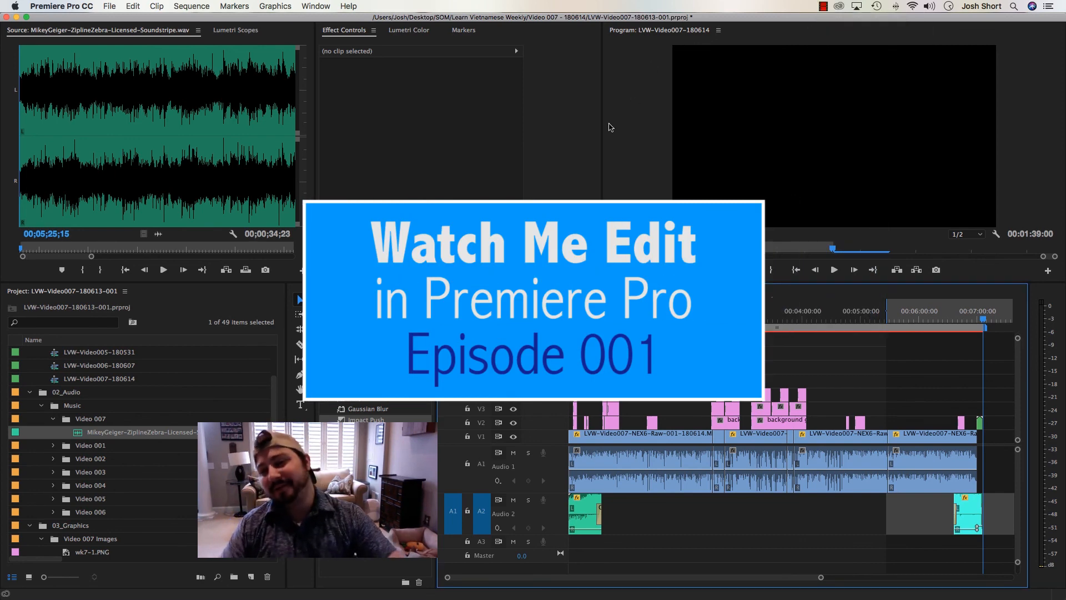